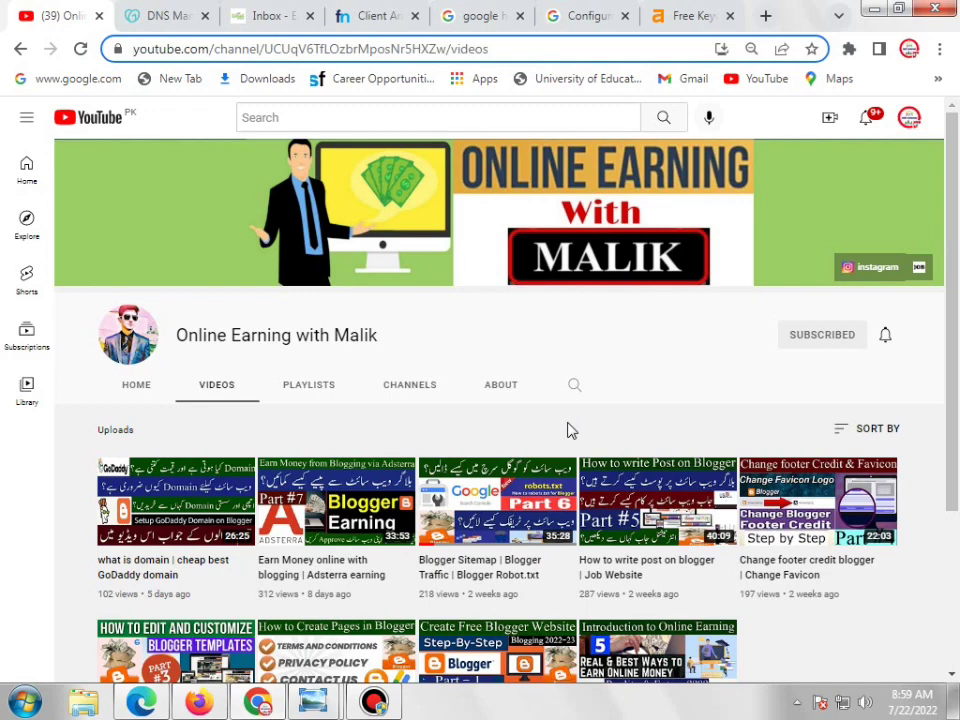
Browse the channel's uploaded videos, then switch to the Free Keyword Generator tab
scroll(568, 431, "down", 1)
scroll(784, 448, "up", 2)
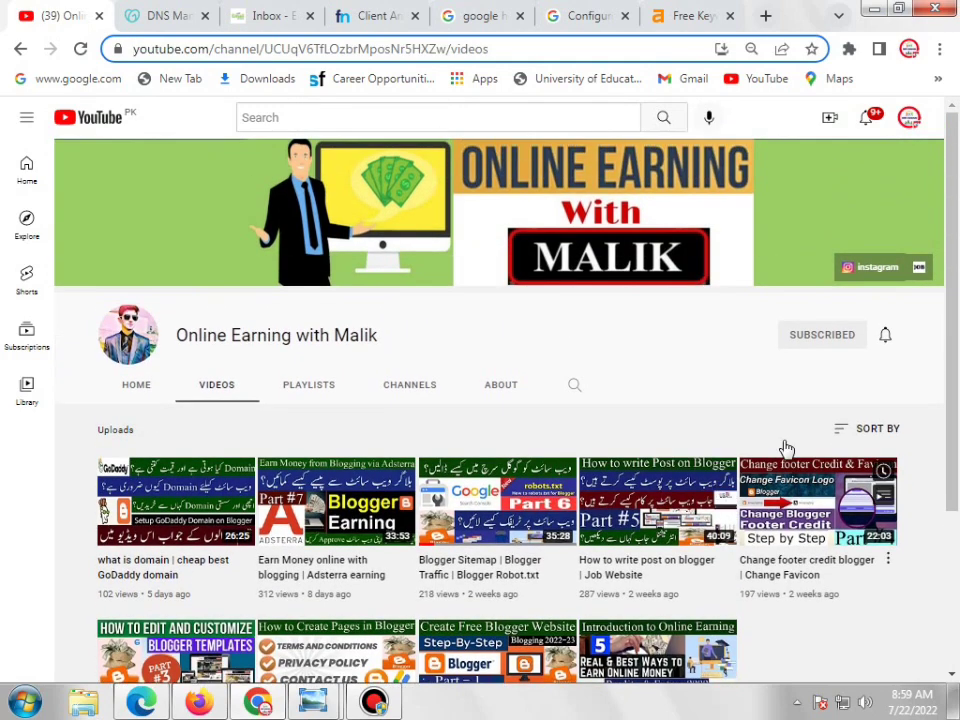
left_click_drag(952, 296, 958, 334)
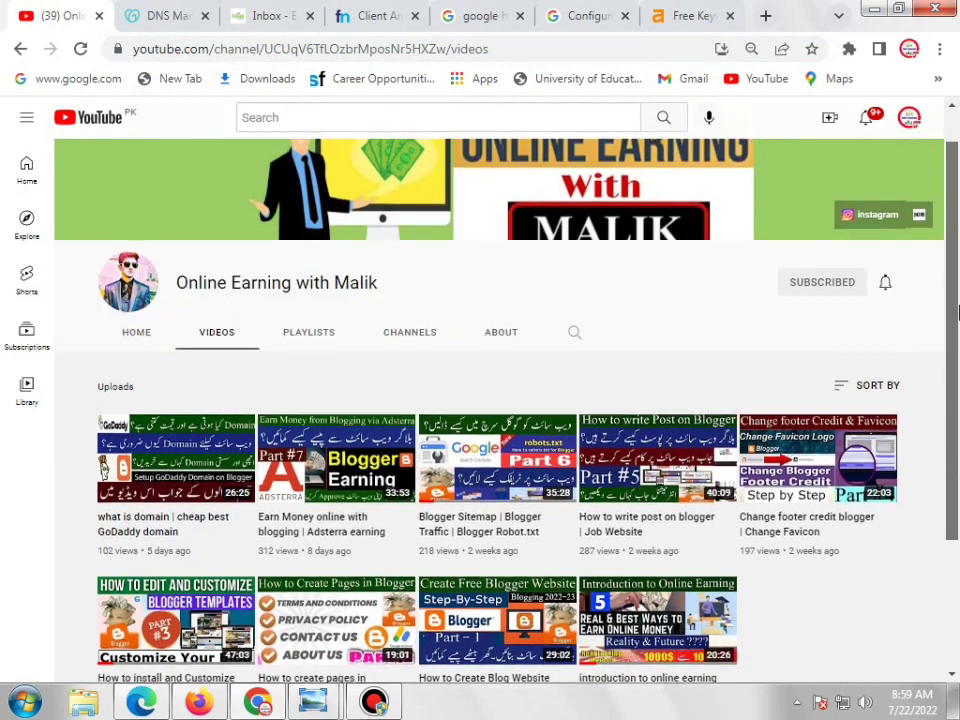
left_click_drag(317, 306, 180, 292)
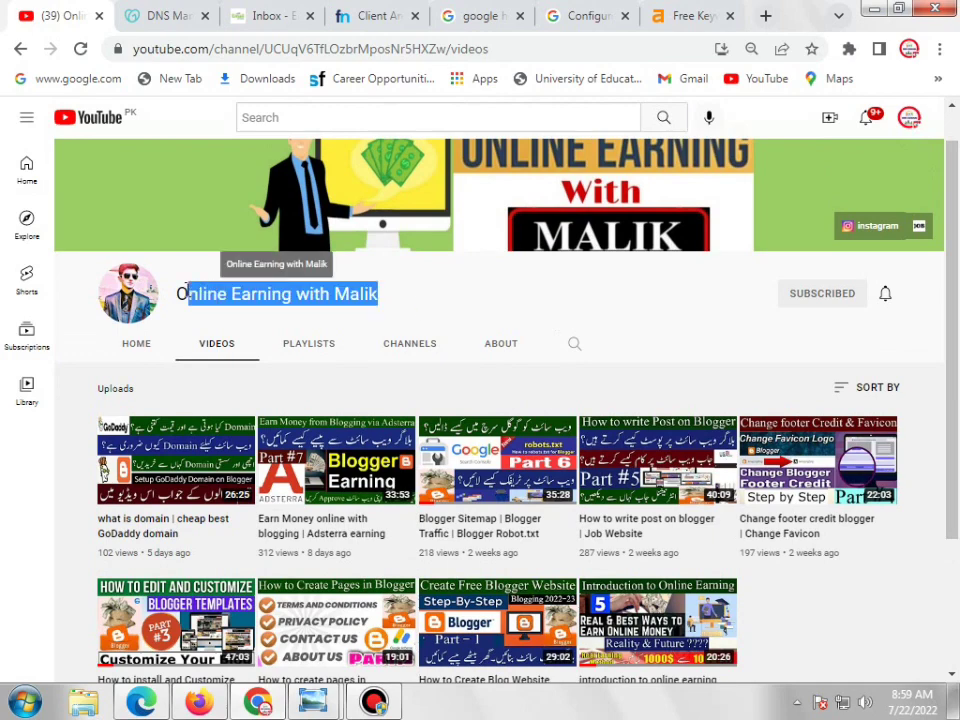
scroll(831, 506, "down", 2)
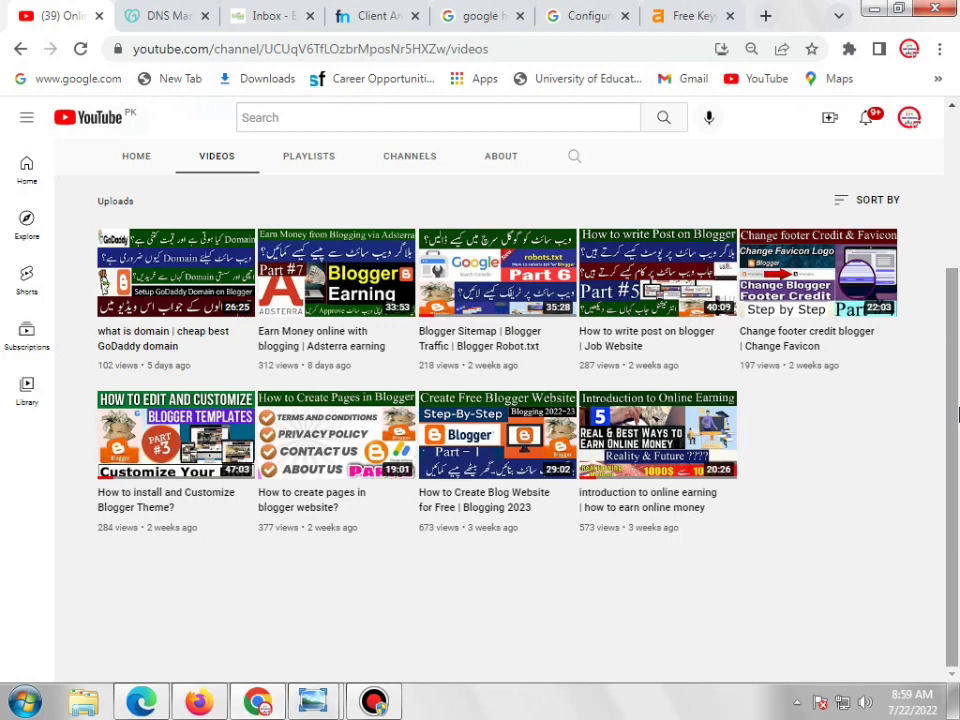
scroll(957, 381, "up", 1)
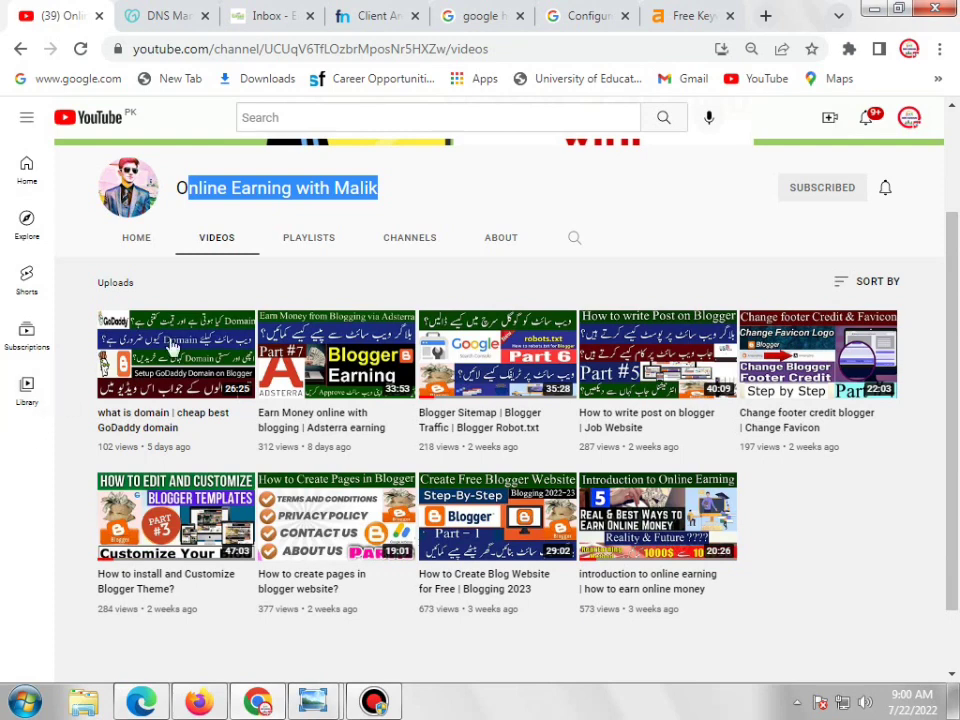
scroll(388, 288, "up", 3)
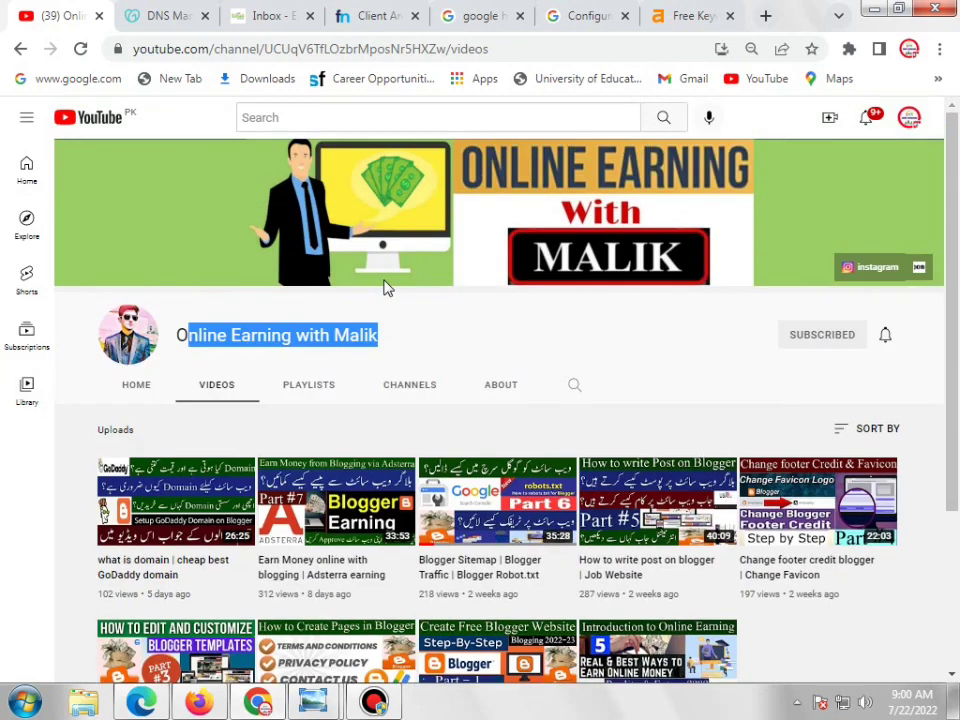
left_click(420, 329)
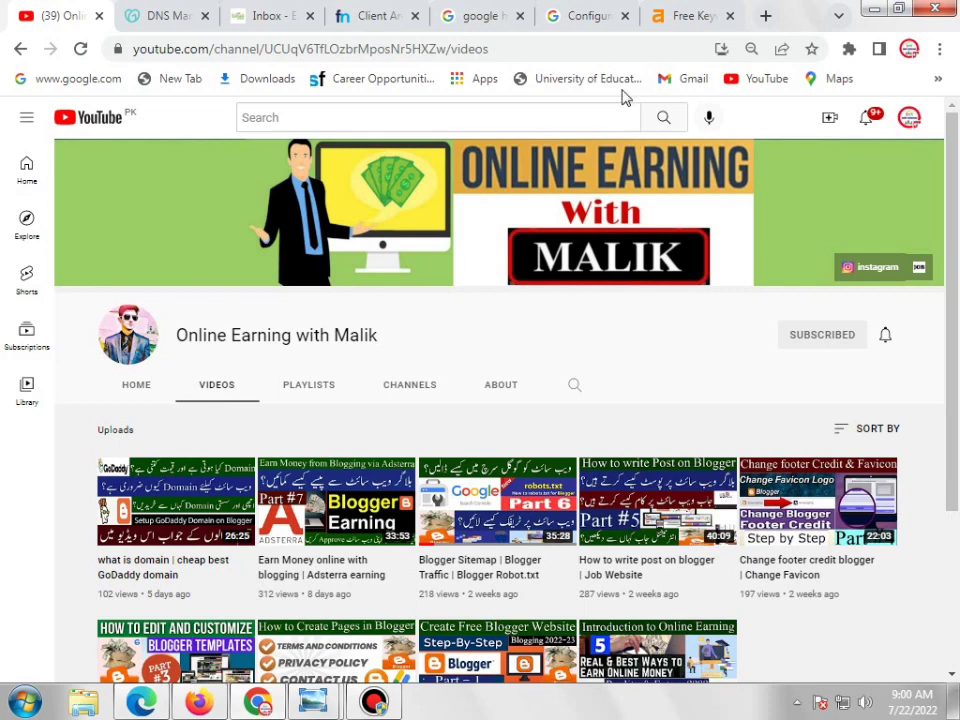
left_click(690, 18)
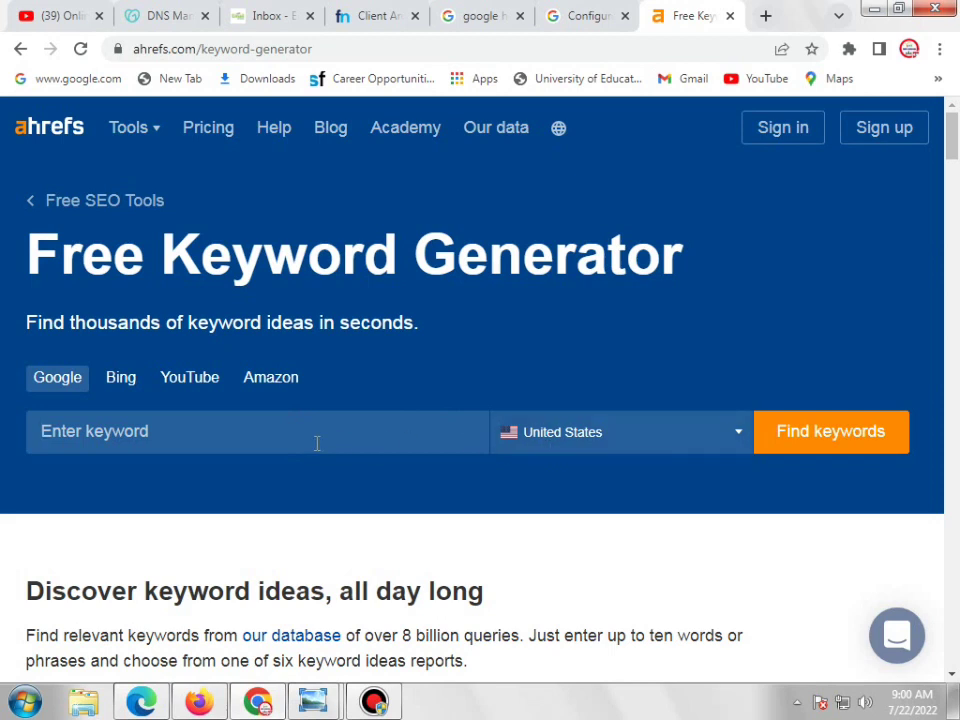
Search Ahrefs for 'jobs' keyword ideas in the United States, passing the reCAPTCHA check
type("jobs")
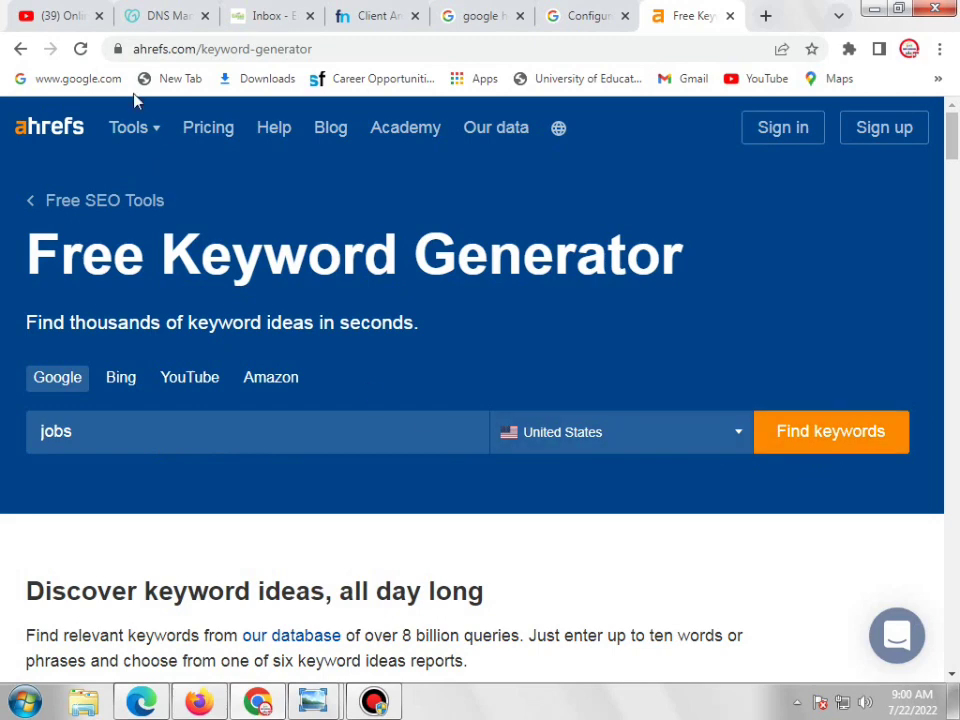
left_click(88, 50)
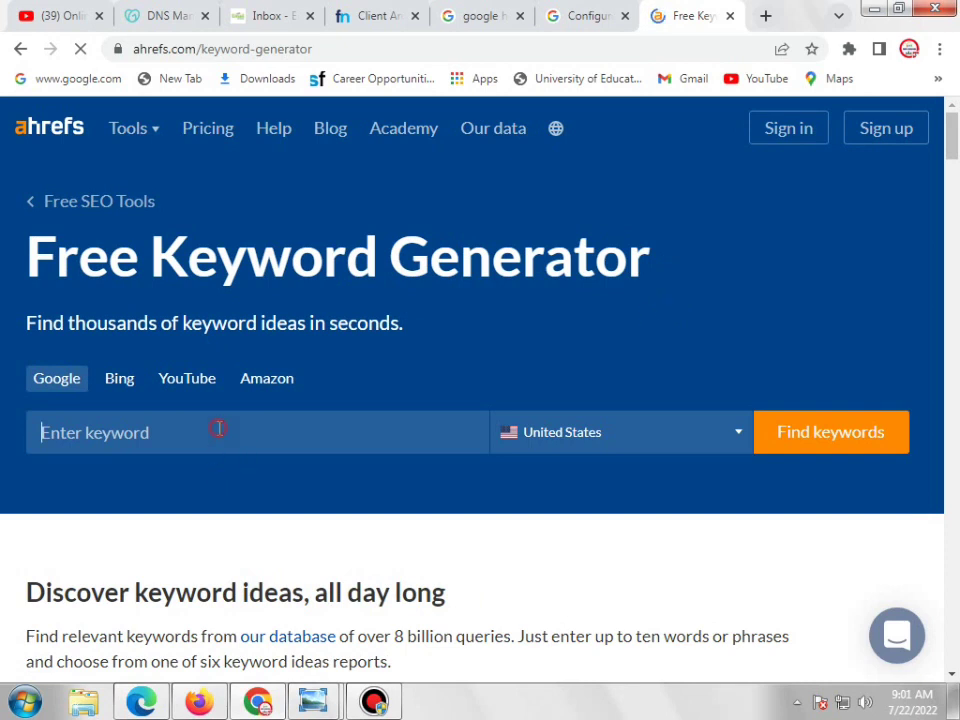
left_click(219, 428)
type("jobs")
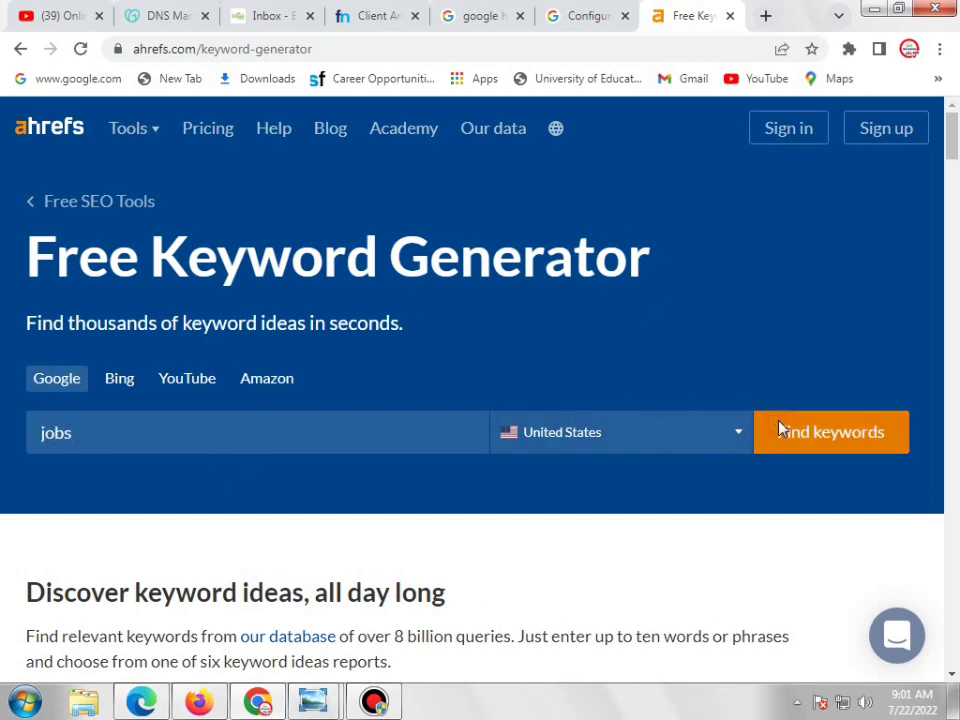
left_click(779, 428)
left_click(648, 375)
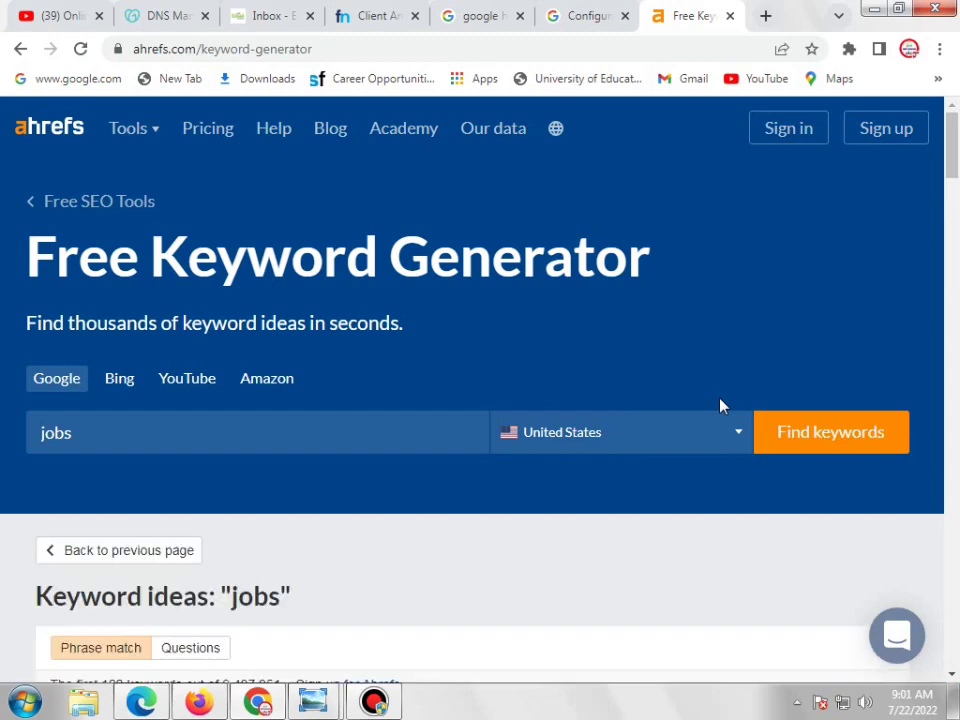
scroll(722, 405, "down", 4)
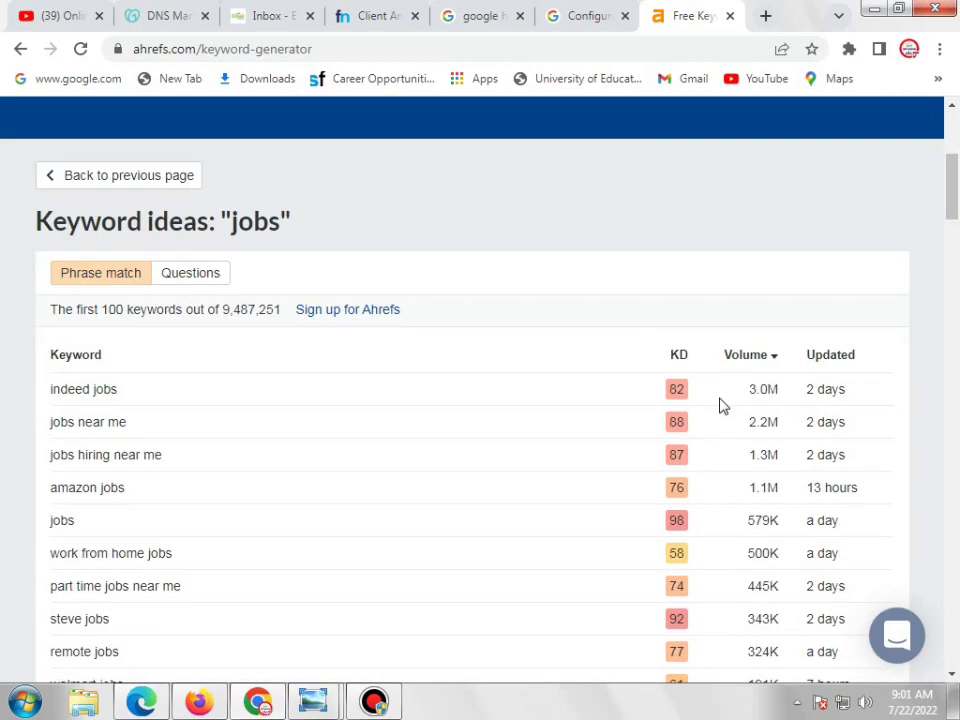
key("ctrl+plus")
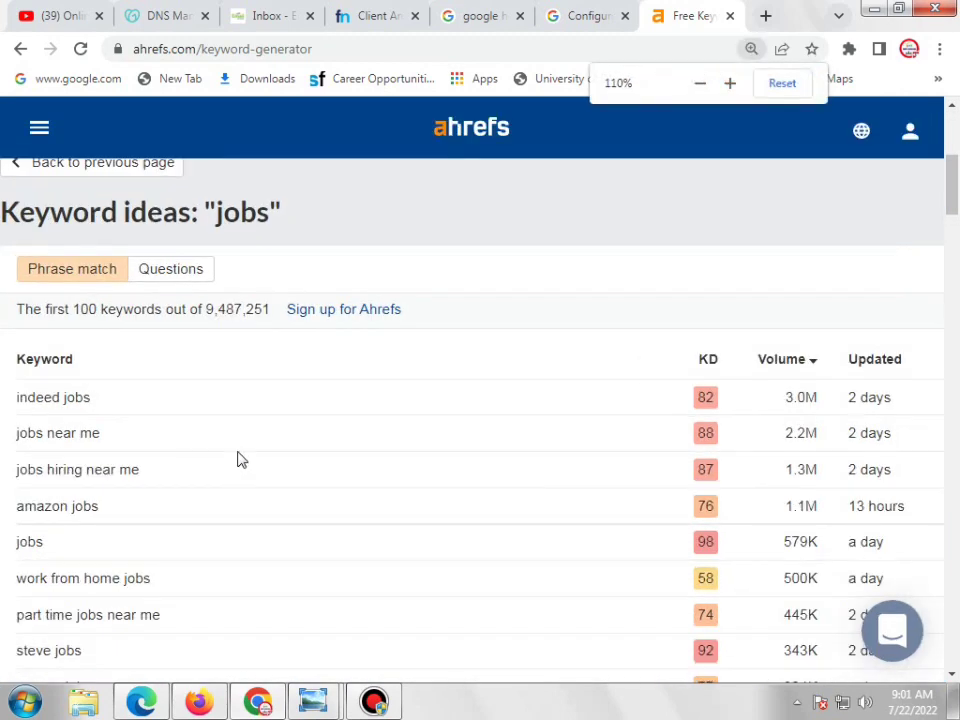
scroll(111, 398, "down", 2)
scroll(567, 327, "up", 2)
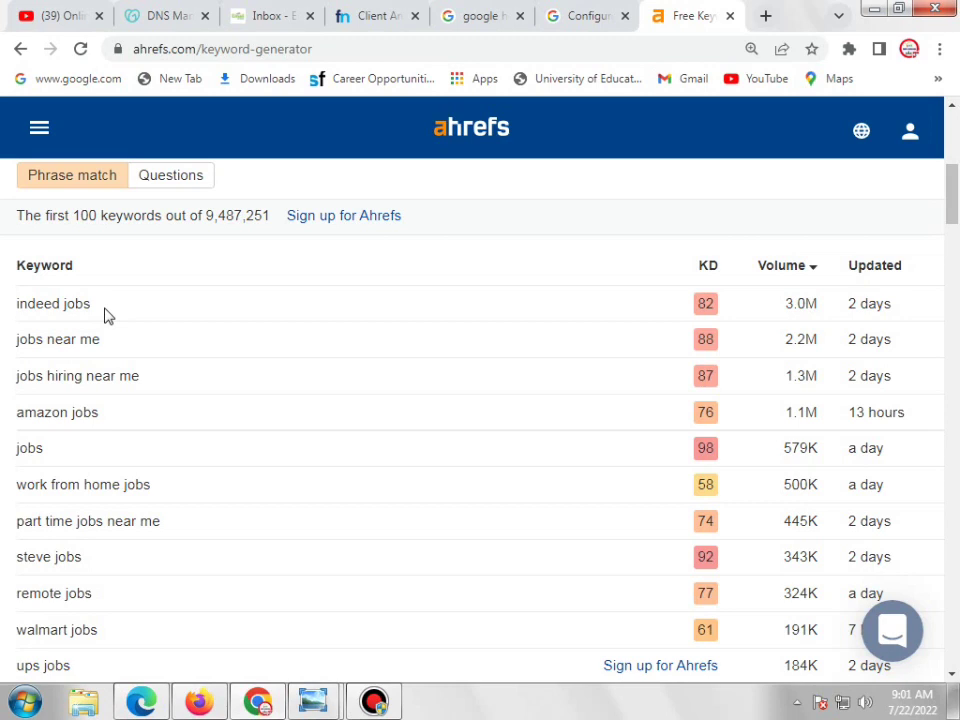
left_click_drag(96, 305, 29, 305)
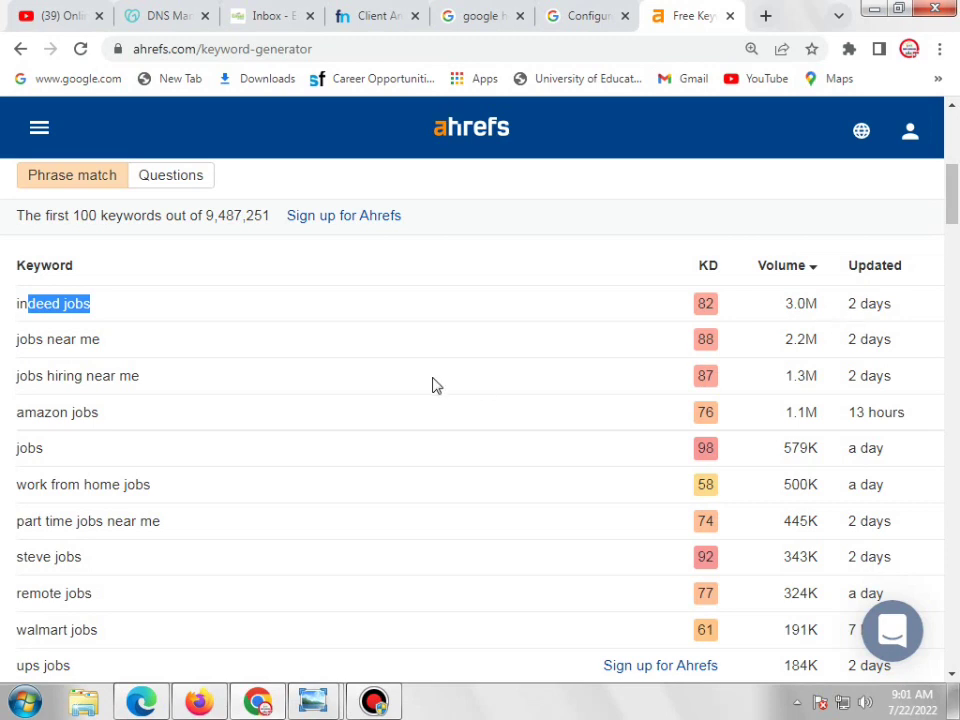
left_click(113, 352)
left_click_drag(113, 352, 9, 354)
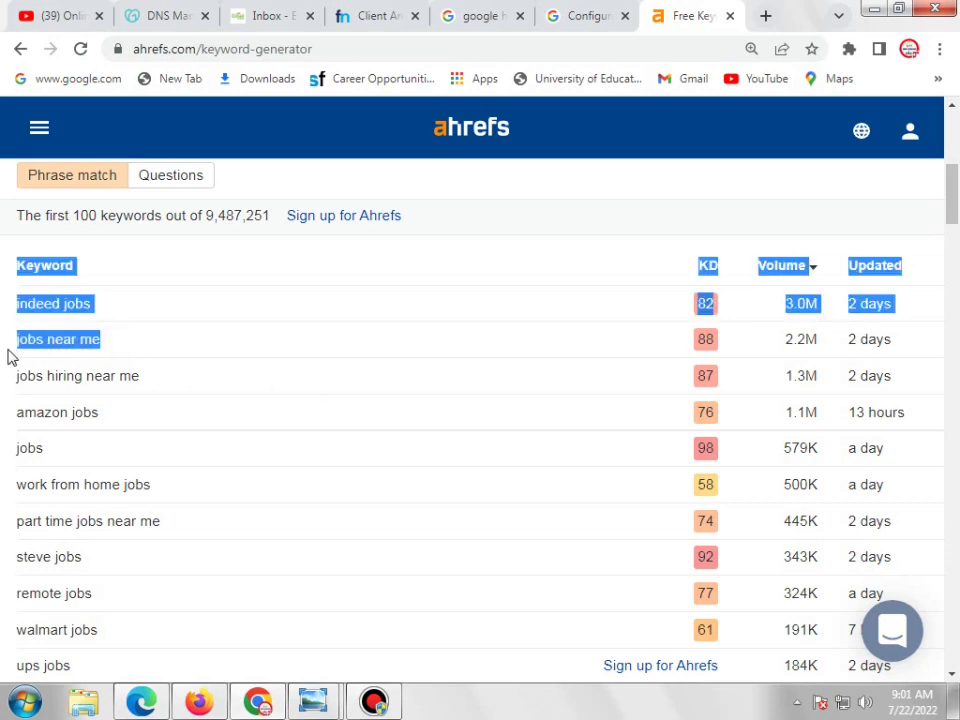
left_click(126, 358)
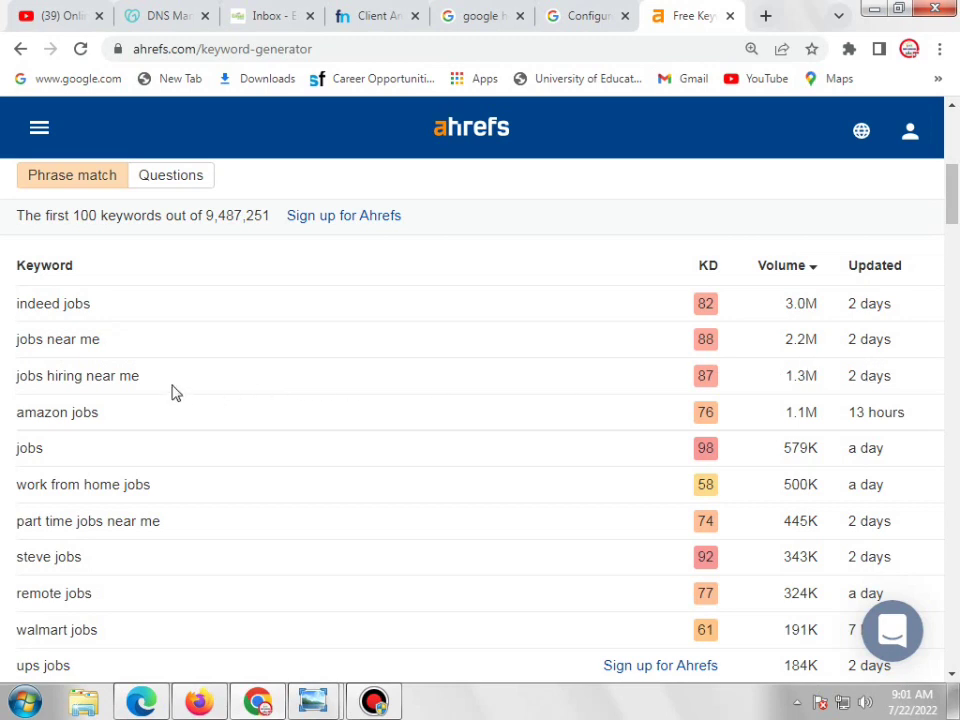
left_click_drag(140, 386, 381, 403)
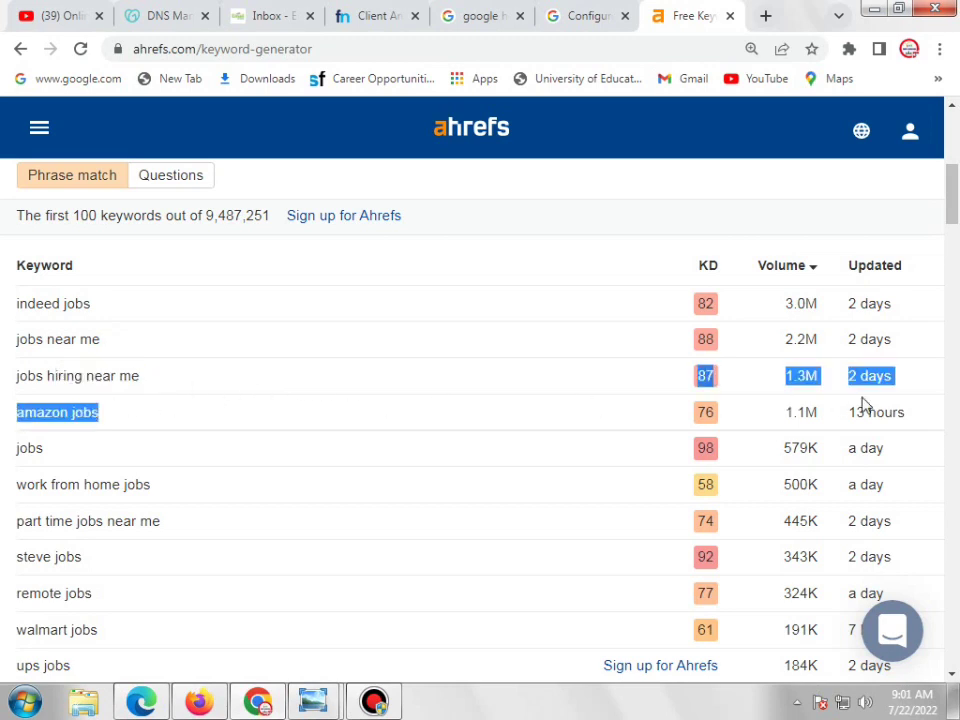
left_click(462, 394)
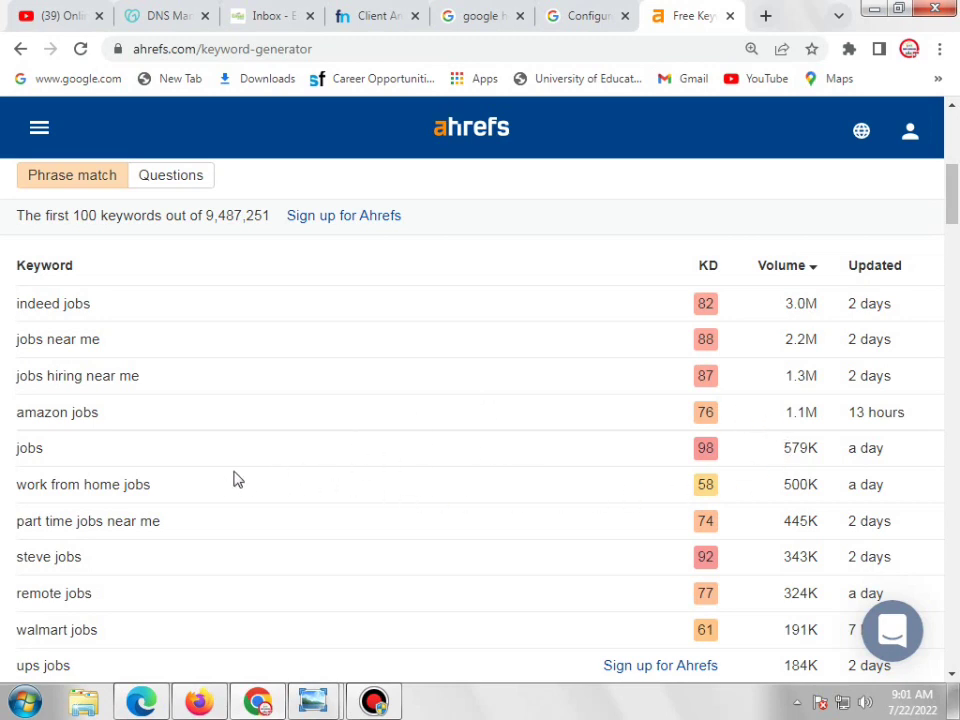
scroll(240, 478, "down", 1)
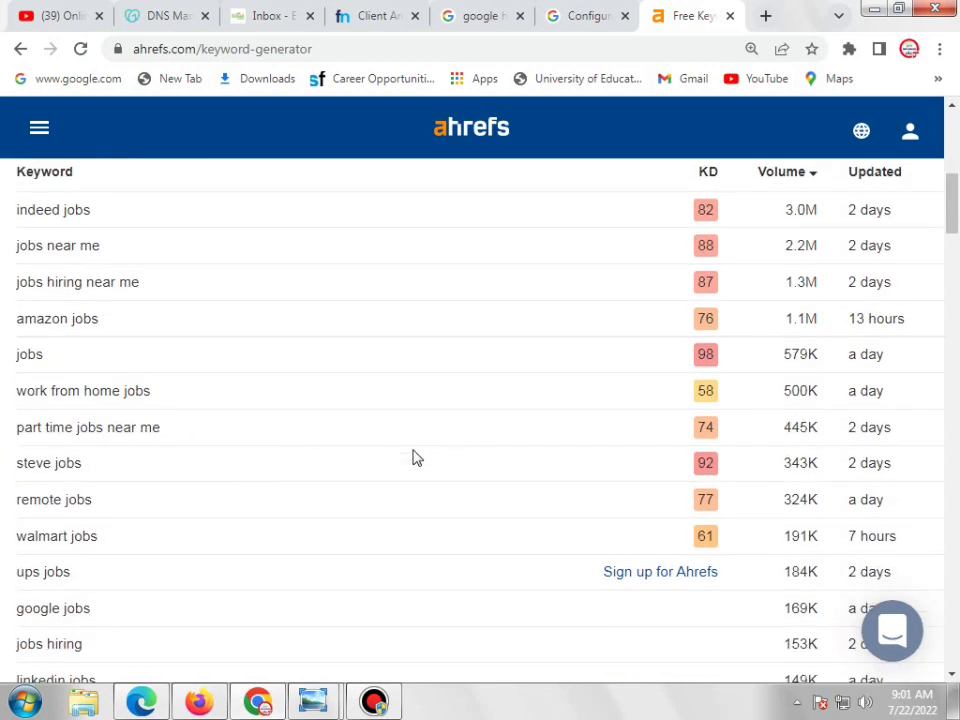
scroll(440, 455, "down", 1)
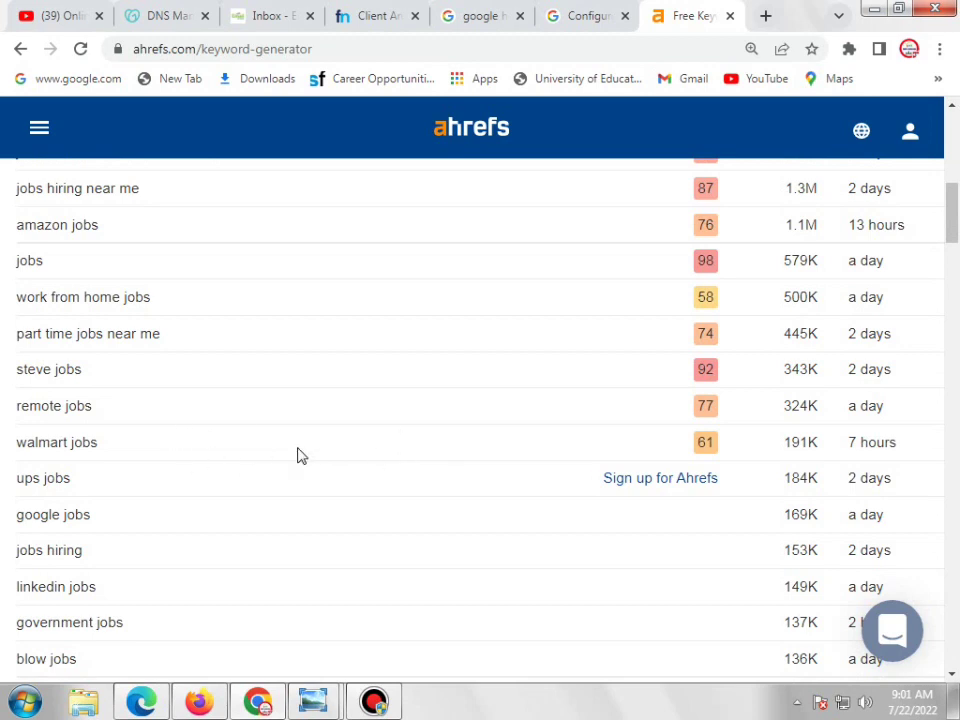
scroll(340, 458, "down", 3)
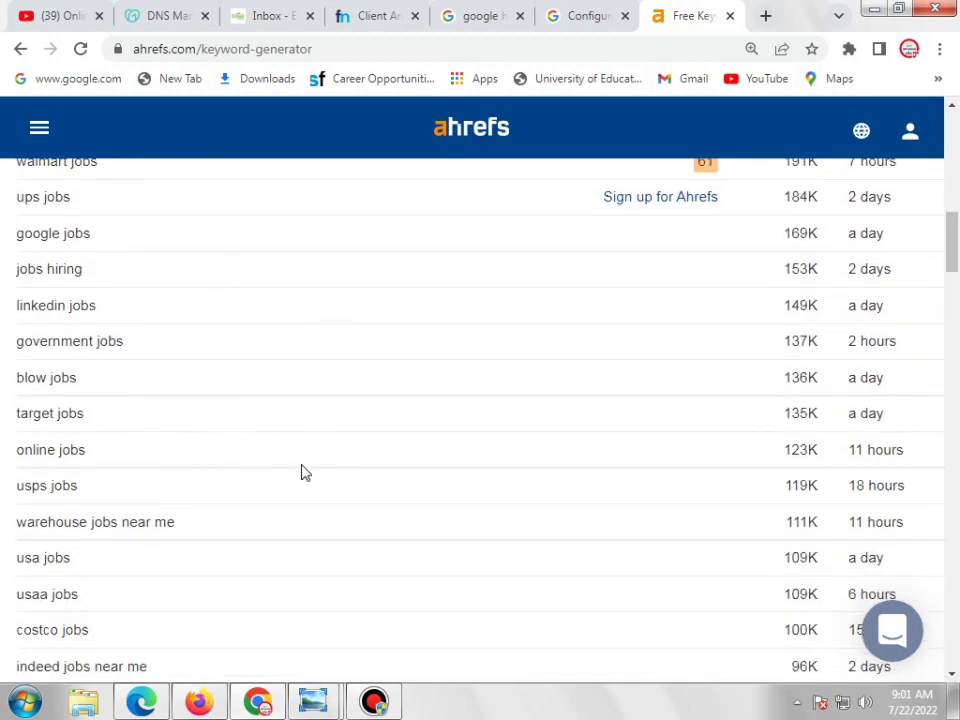
left_click_drag(950, 238, 947, 180)
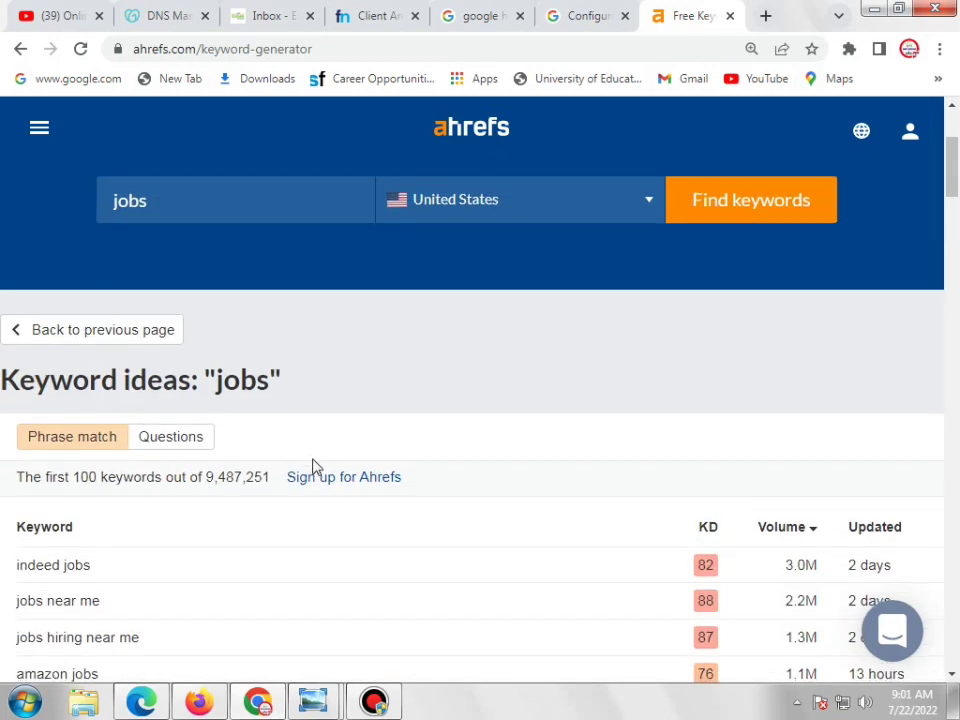
scroll(318, 468, "down", 2)
scroll(325, 471, "up", 1)
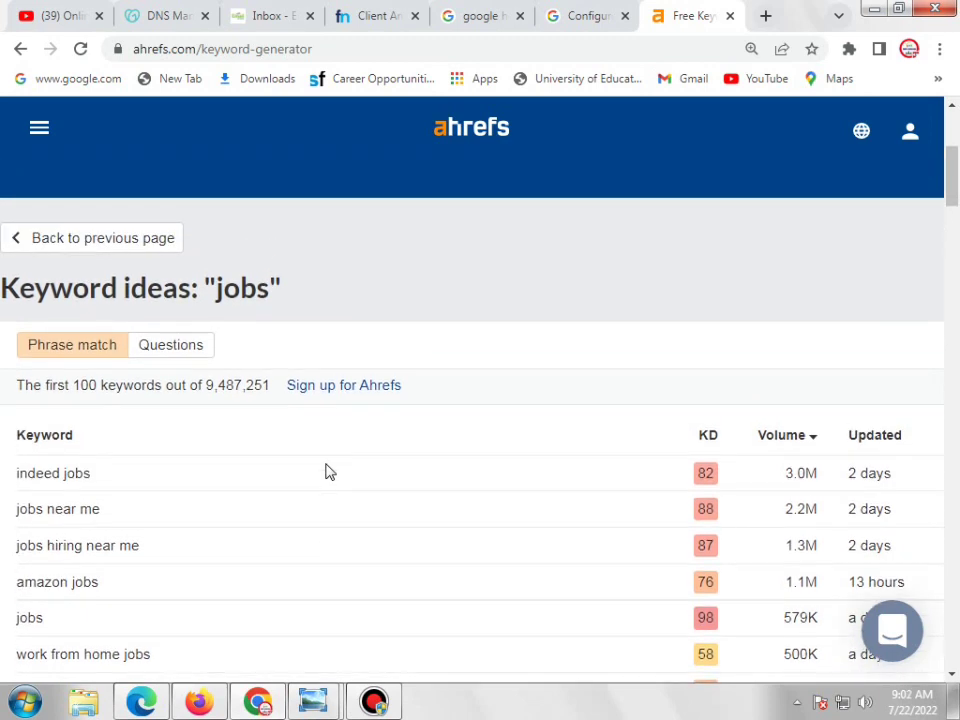
scroll(331, 472, "down", 1)
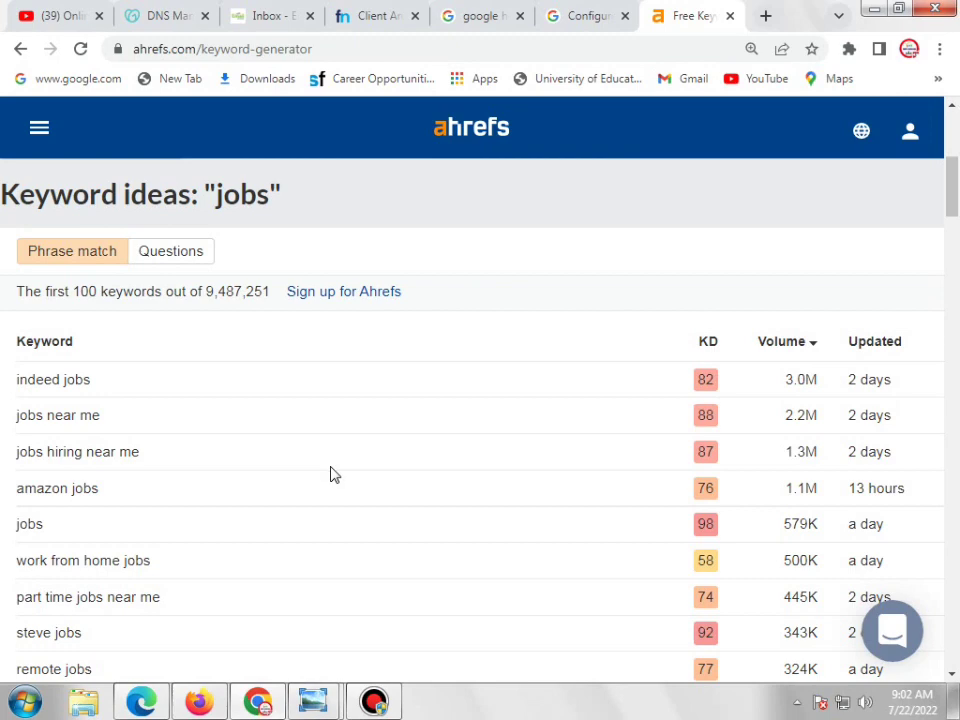
scroll(334, 474, "down", 4)
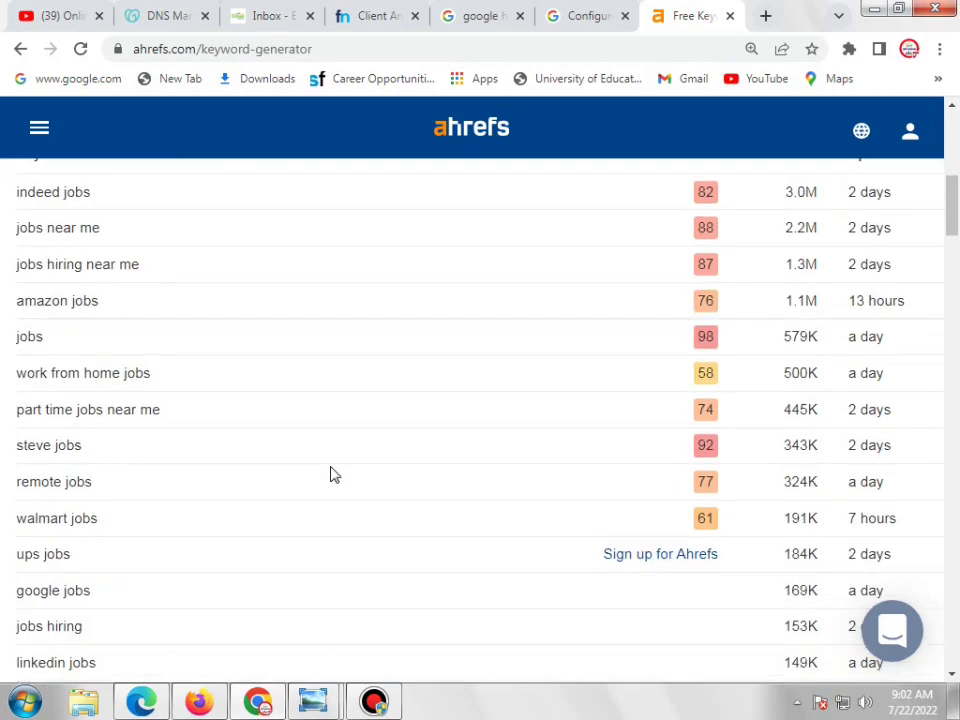
scroll(336, 476, "down", 1)
scroll(139, 497, "down", 2)
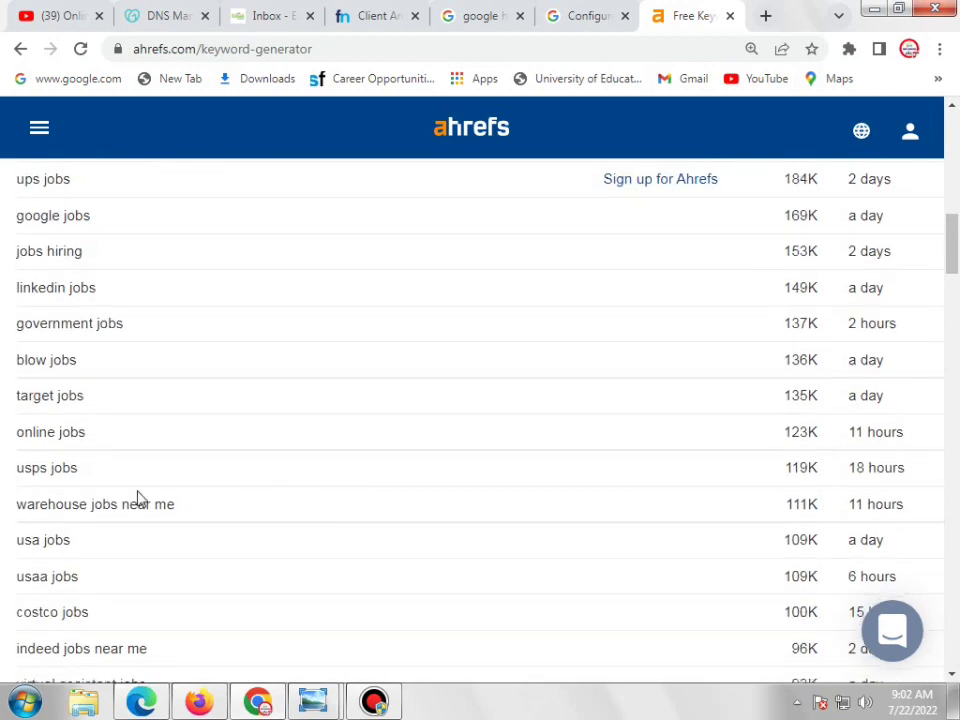
scroll(189, 491, "up", 10)
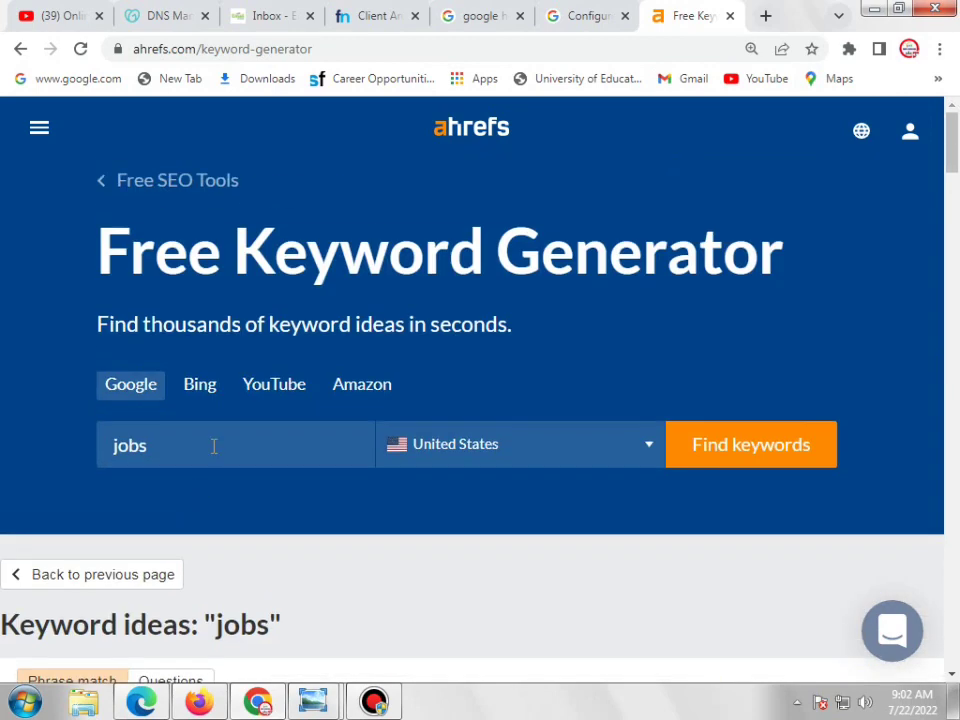
Replace the keyword with 'football' and generate keyword ideas, passing the reCAPTCHA check
left_click(212, 447)
key("ctrl+a")
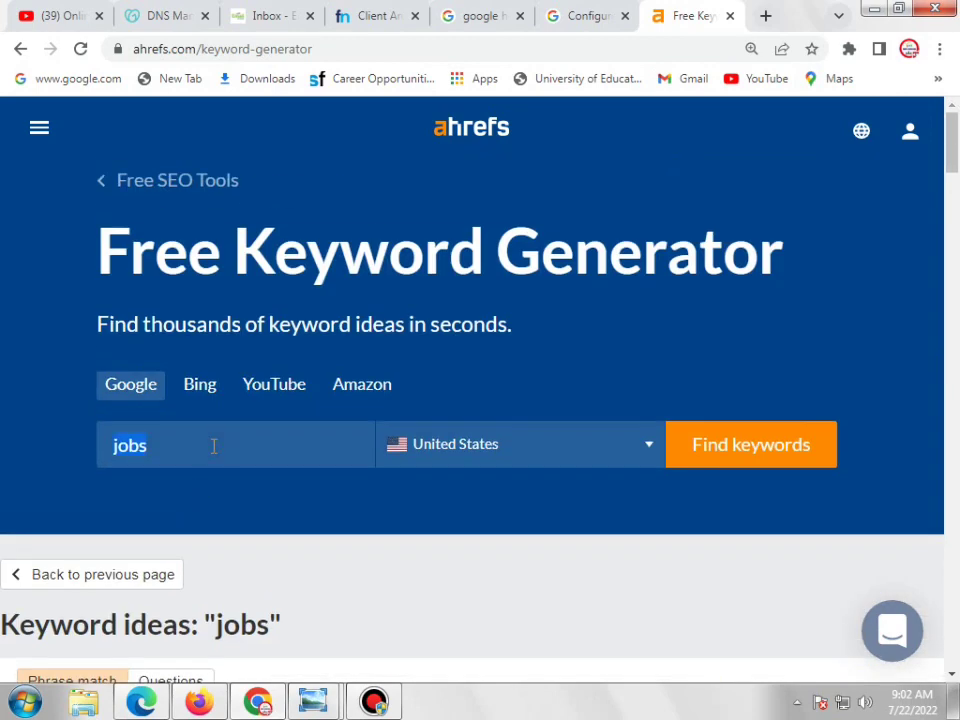
key("BackSpace")
type("football")
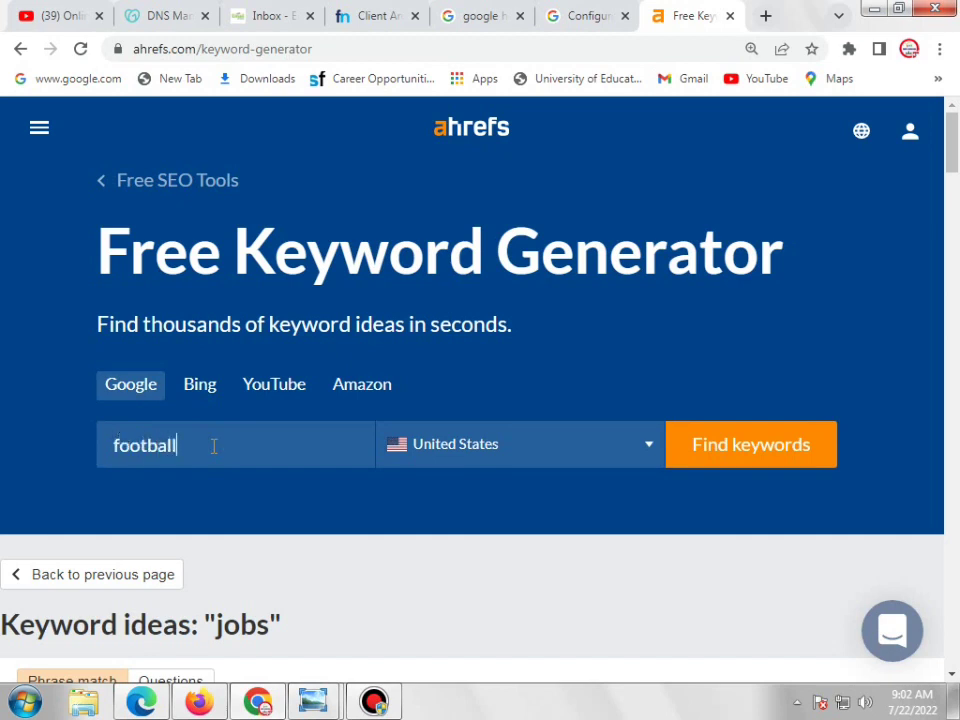
left_click(756, 456)
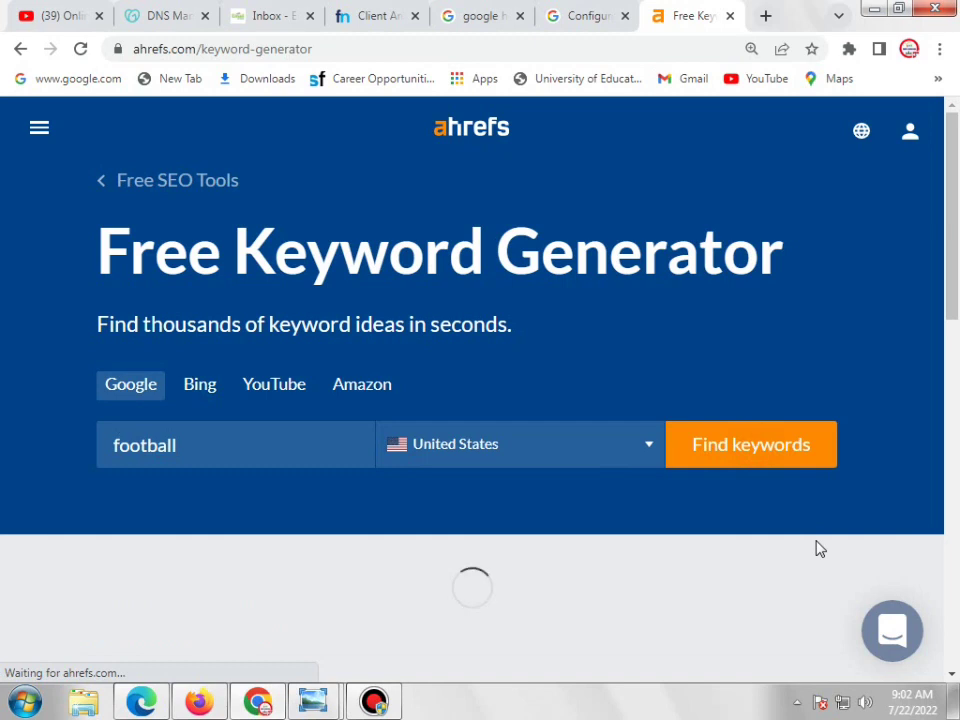
left_click(575, 382)
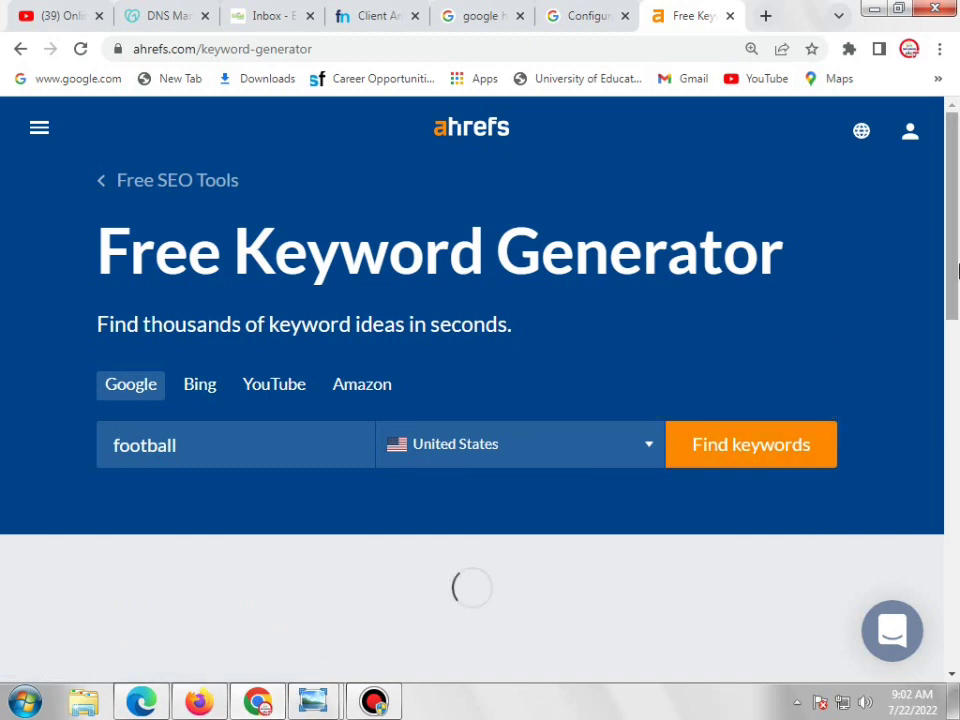
Scroll through the football keyword results, led by alabama football, and return to the top
scroll(954, 261, "down", 15)
scroll(575, 392, "up", 3)
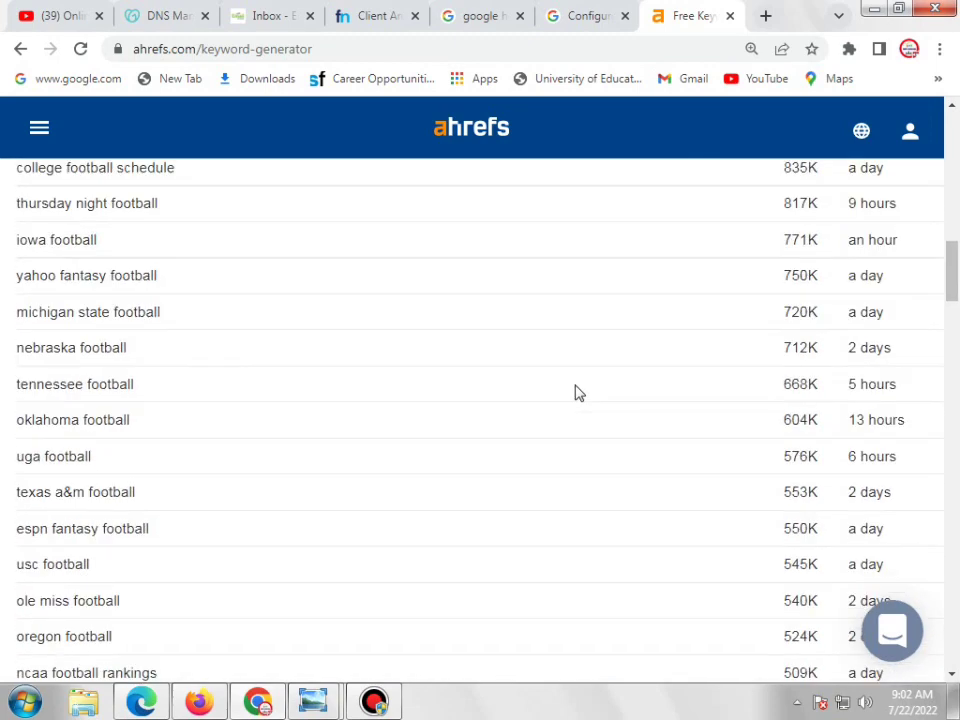
scroll(575, 392, "up", 3)
scroll(575, 393, "up", 4)
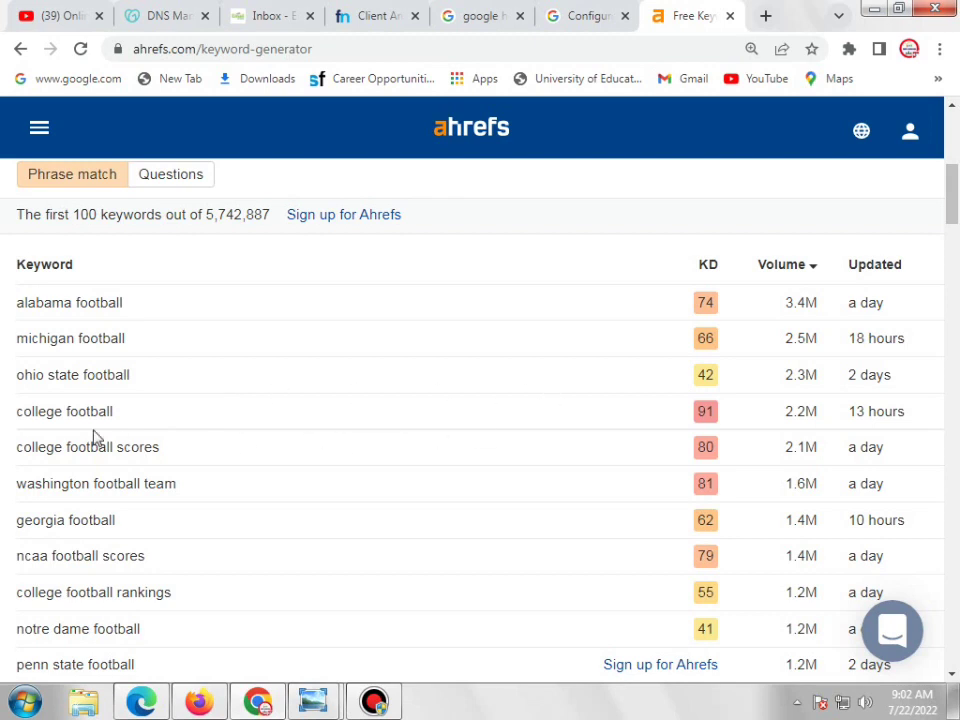
scroll(373, 435, "down", 2)
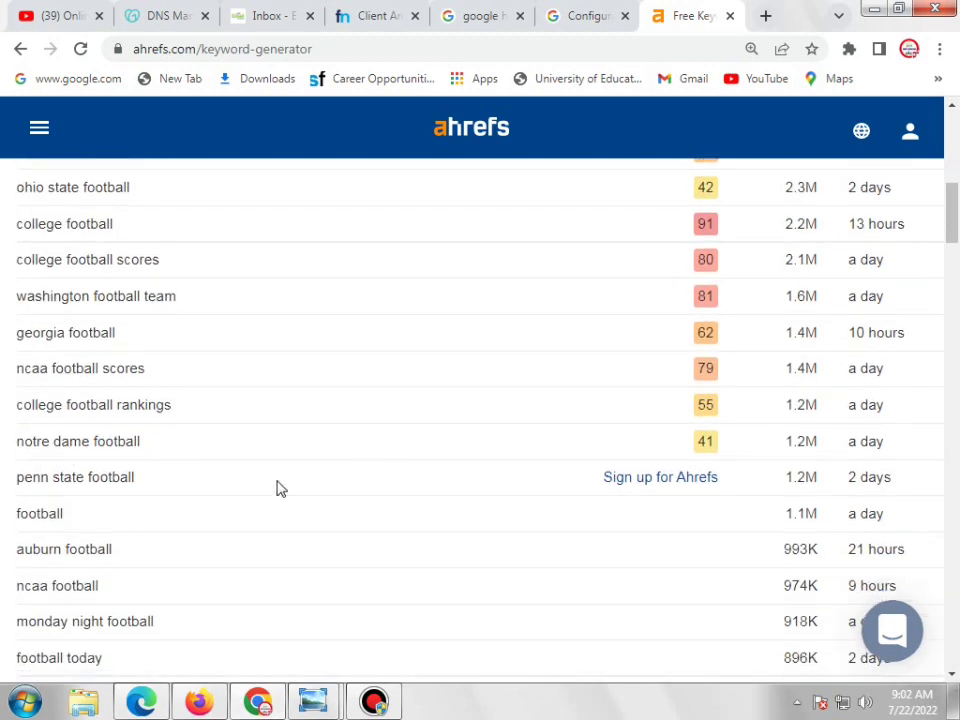
scroll(174, 497, "down", 2)
scroll(500, 460, "up", 1)
scroll(566, 447, "up", 8)
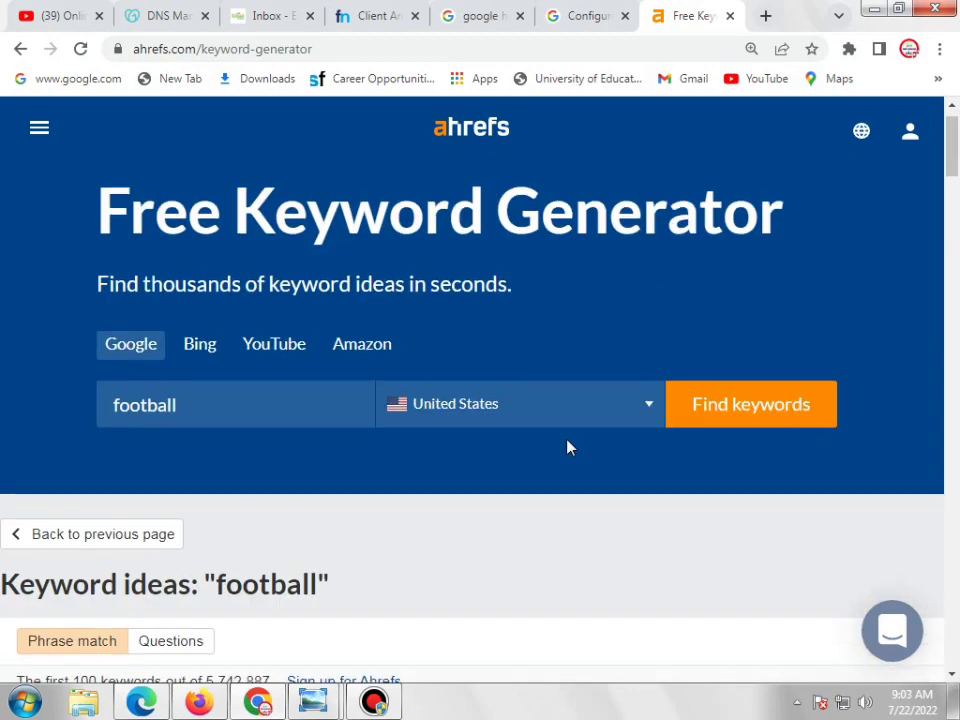
scroll(568, 446, "down", 3)
scroll(598, 443, "up", 2)
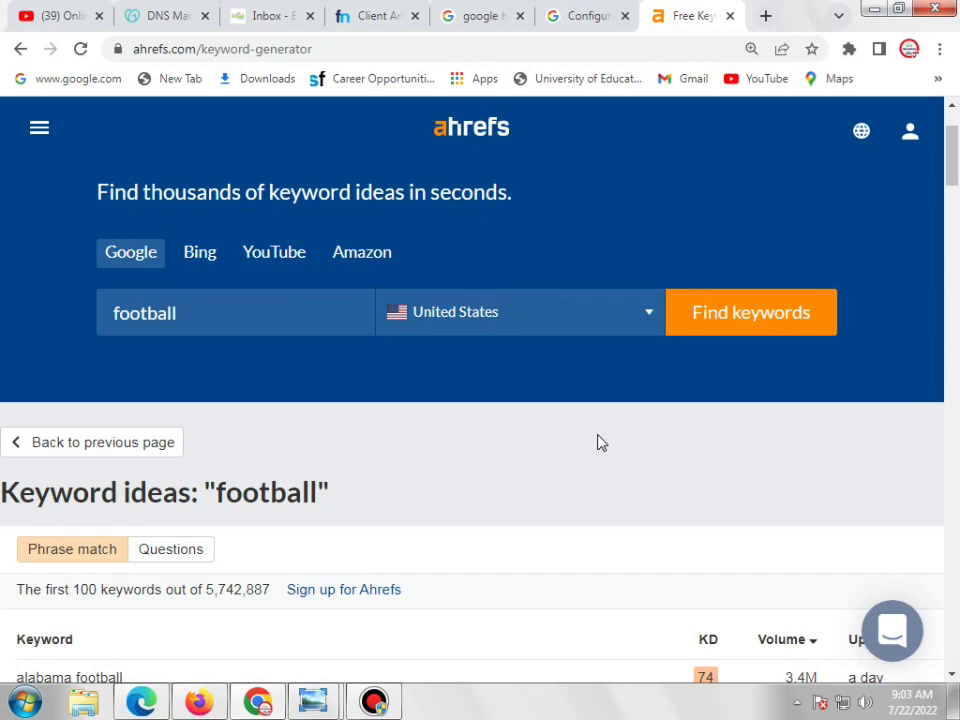
scroll(600, 443, "up", 1)
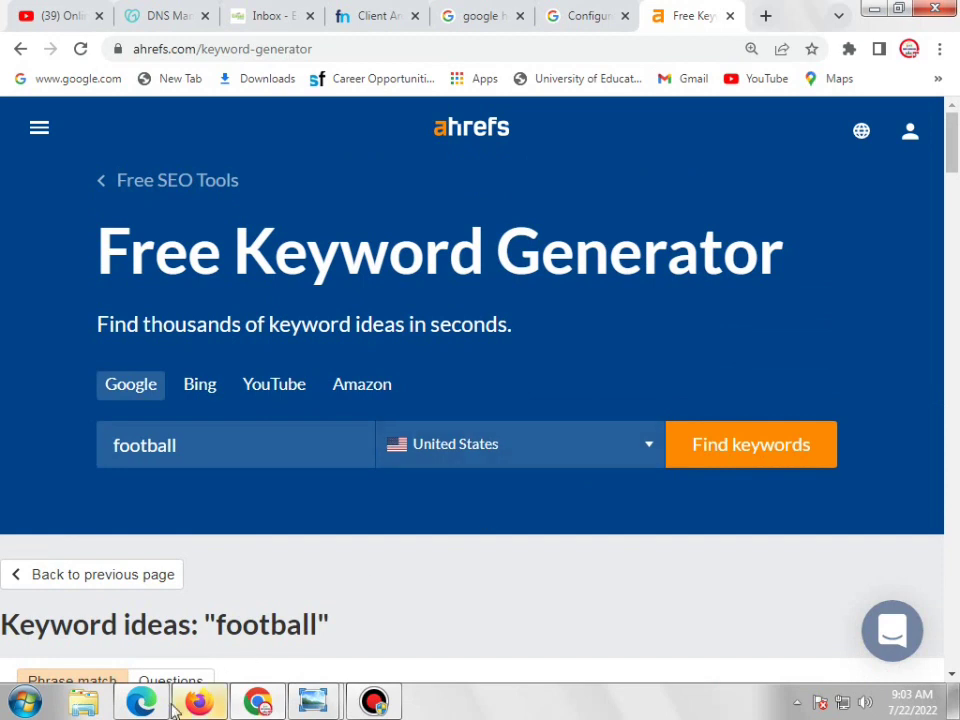
In Firefox, open GoDaddy's Create an Account form using the Continue with Email option
mouse_move(159, 704)
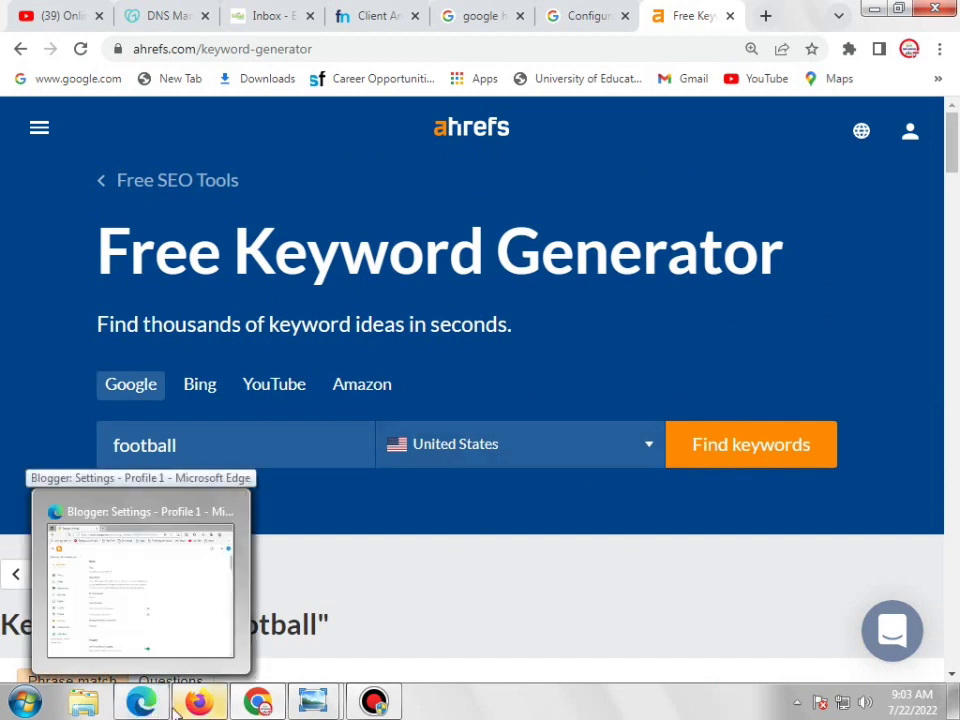
mouse_move(197, 700)
left_click(195, 650)
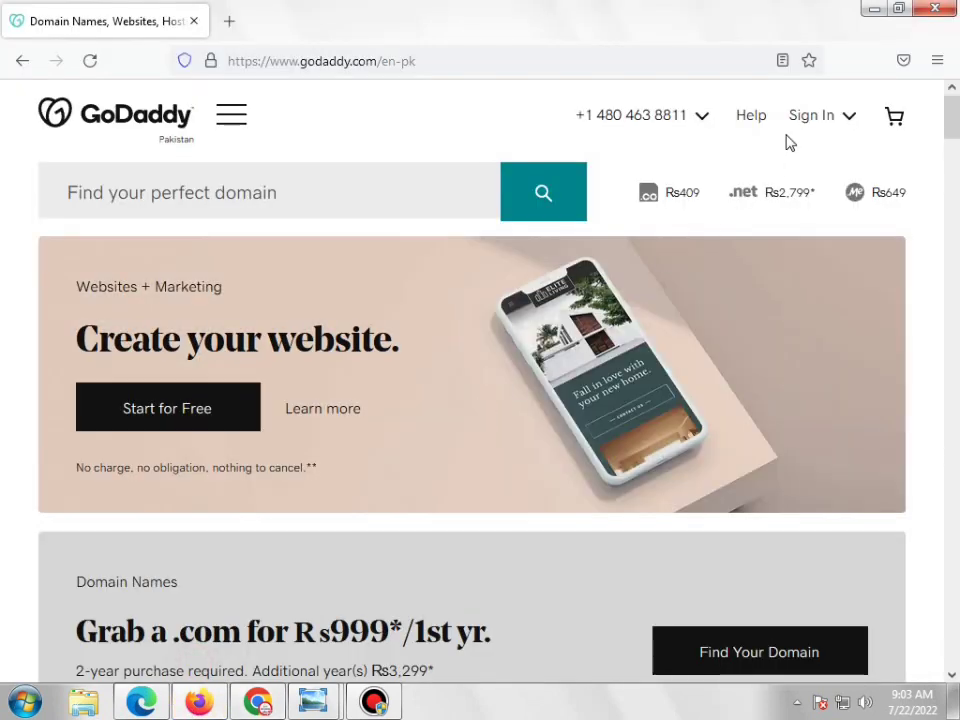
left_click(844, 118)
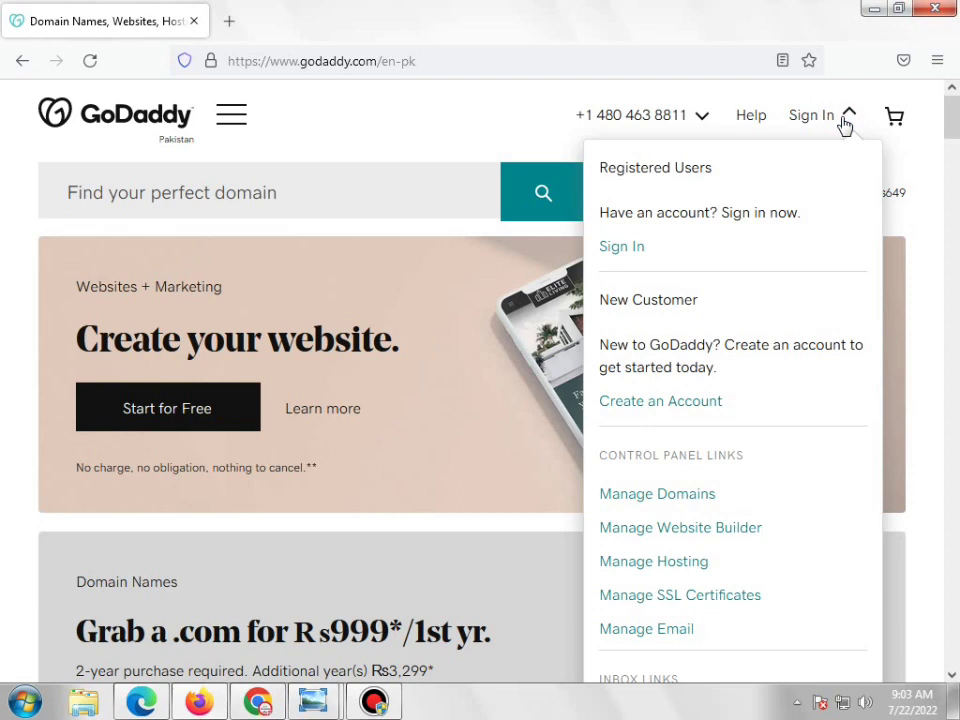
left_click(615, 248)
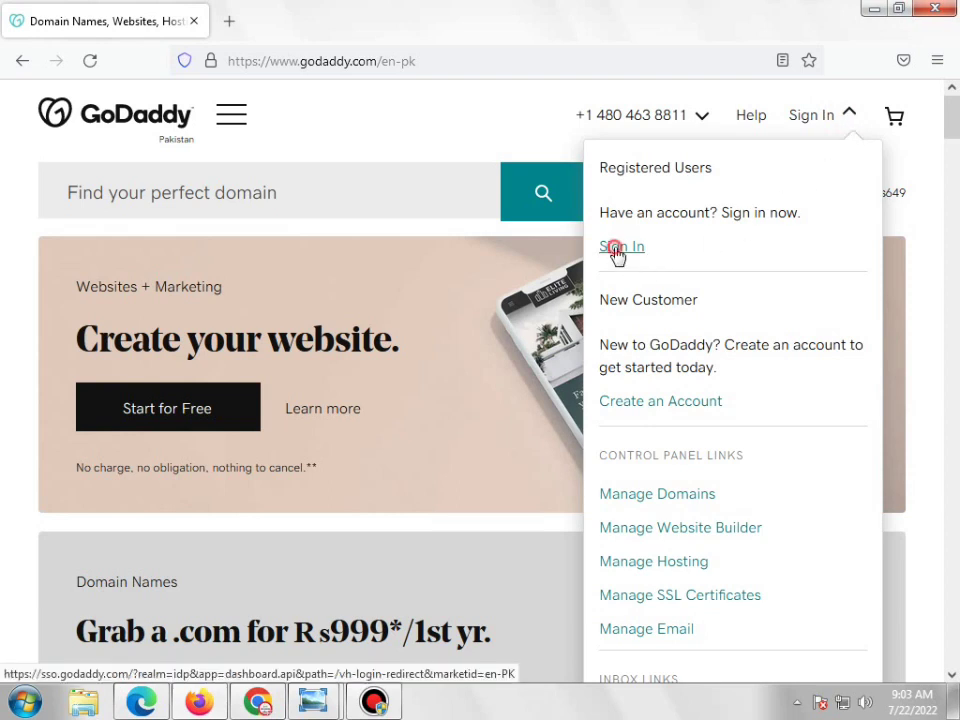
left_click(634, 408)
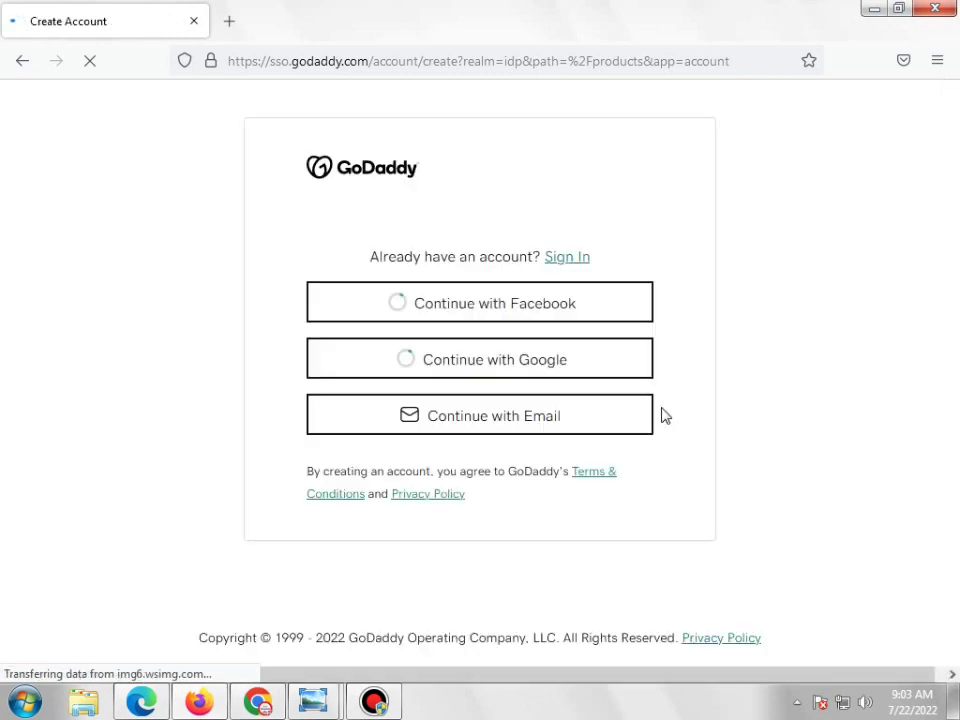
left_click(524, 425)
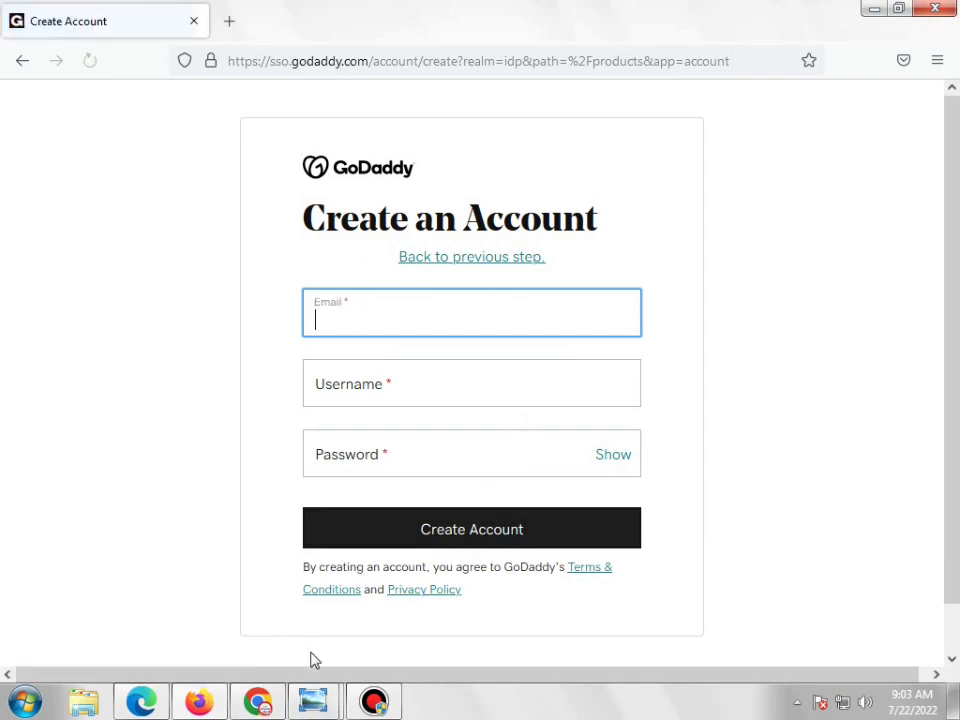
Copy the temporary address from Chrome's EmailOnDeck tab and return to the GoDaddy form
left_click(257, 703)
left_click(258, 15)
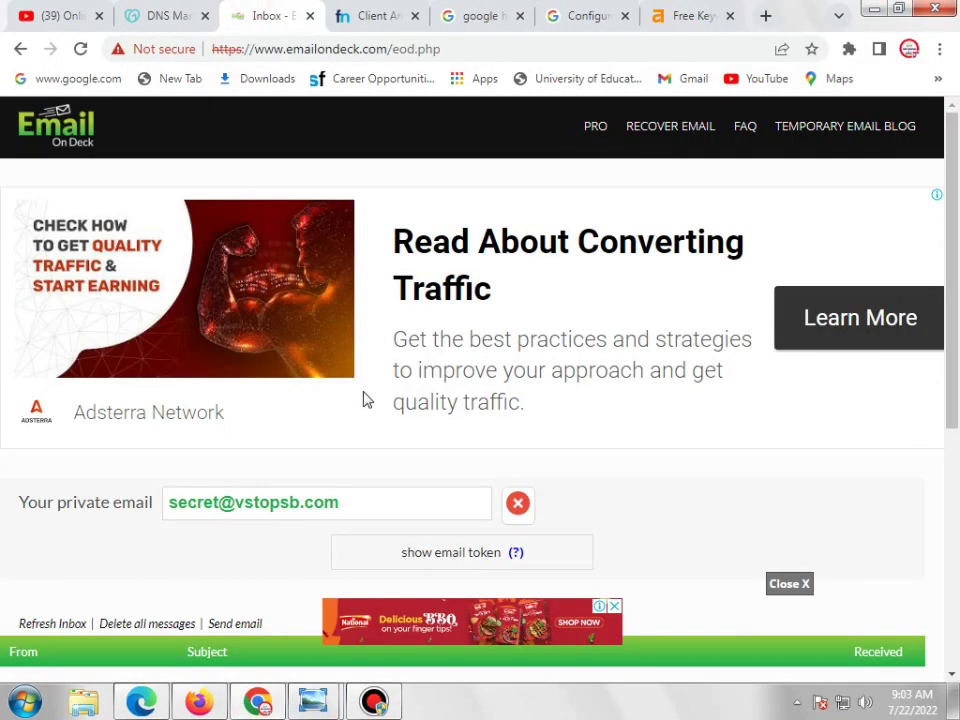
left_click(352, 502)
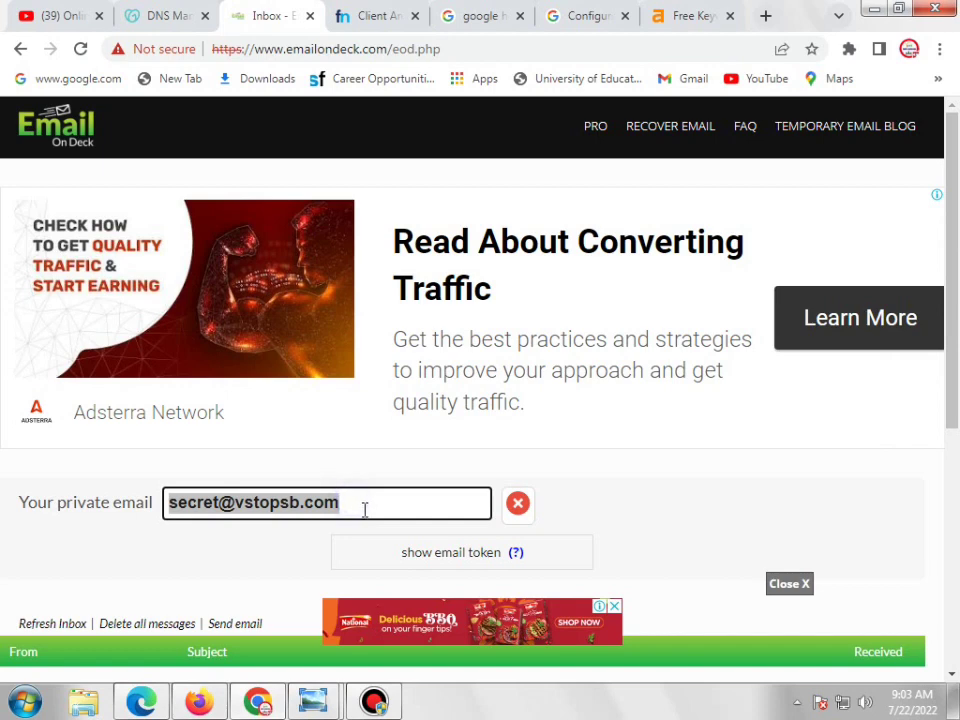
right_click(349, 503)
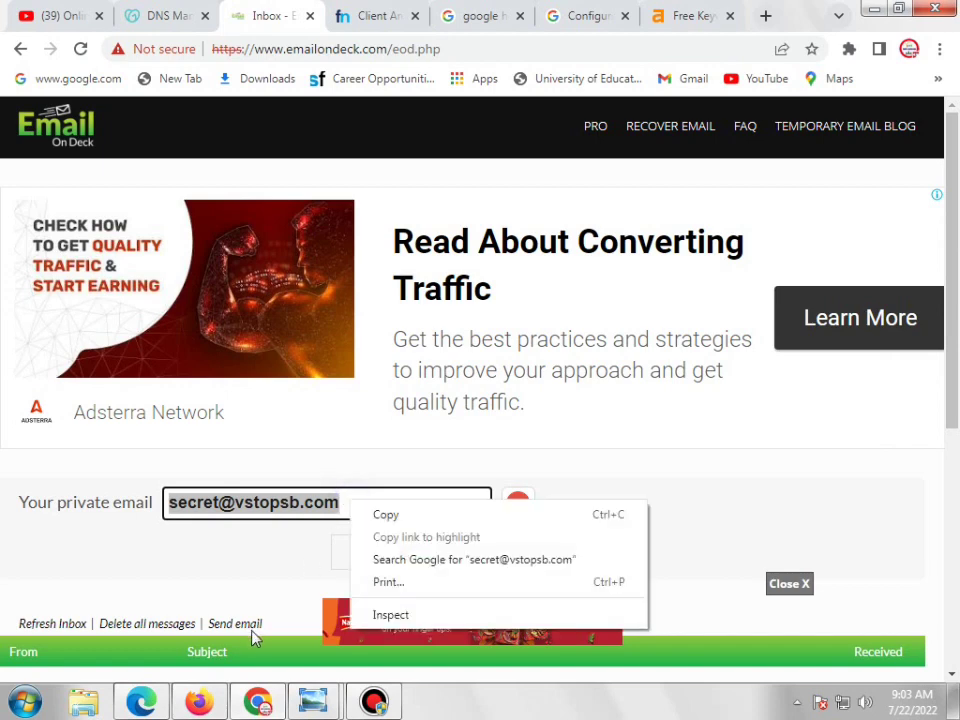
left_click(381, 514)
key("alt+Tab")
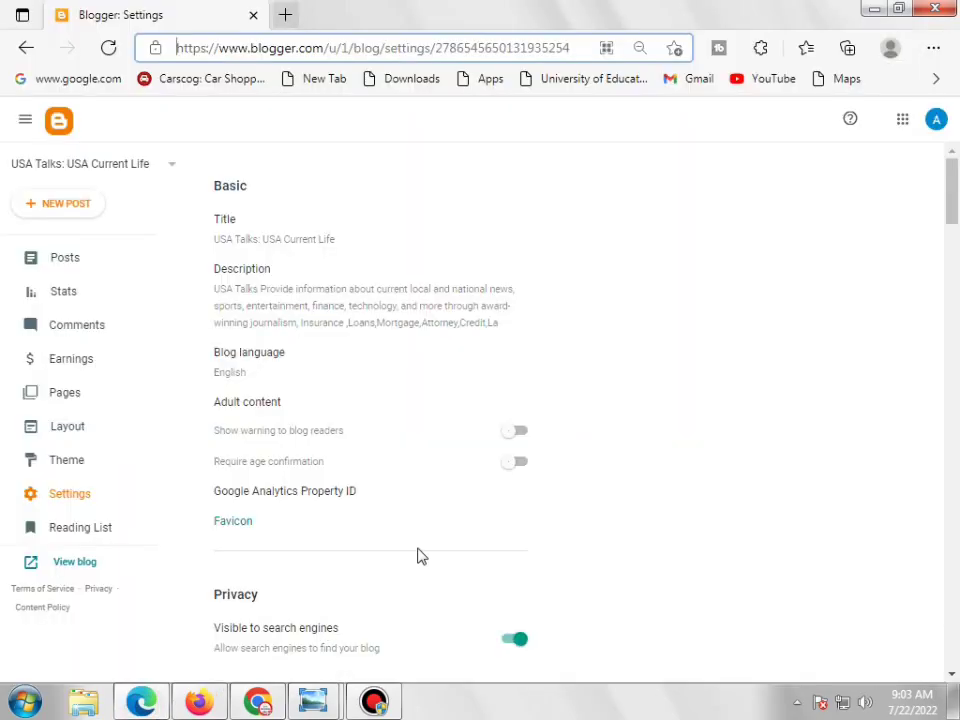
key("alt+Tab")
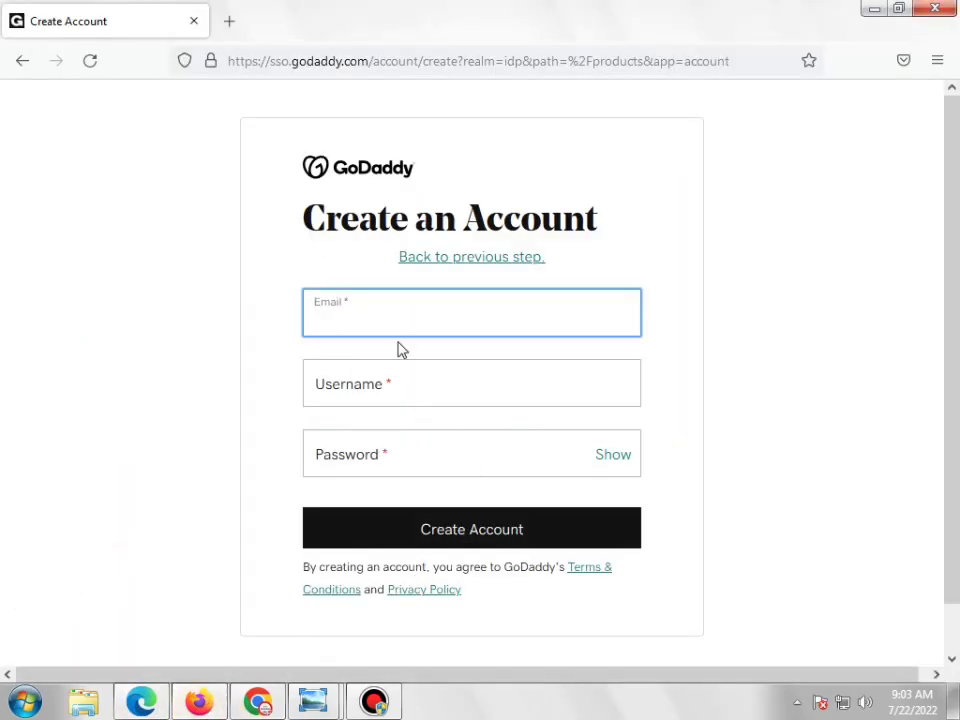
Paste the temporary address into Email and enter a new username
right_click(395, 325)
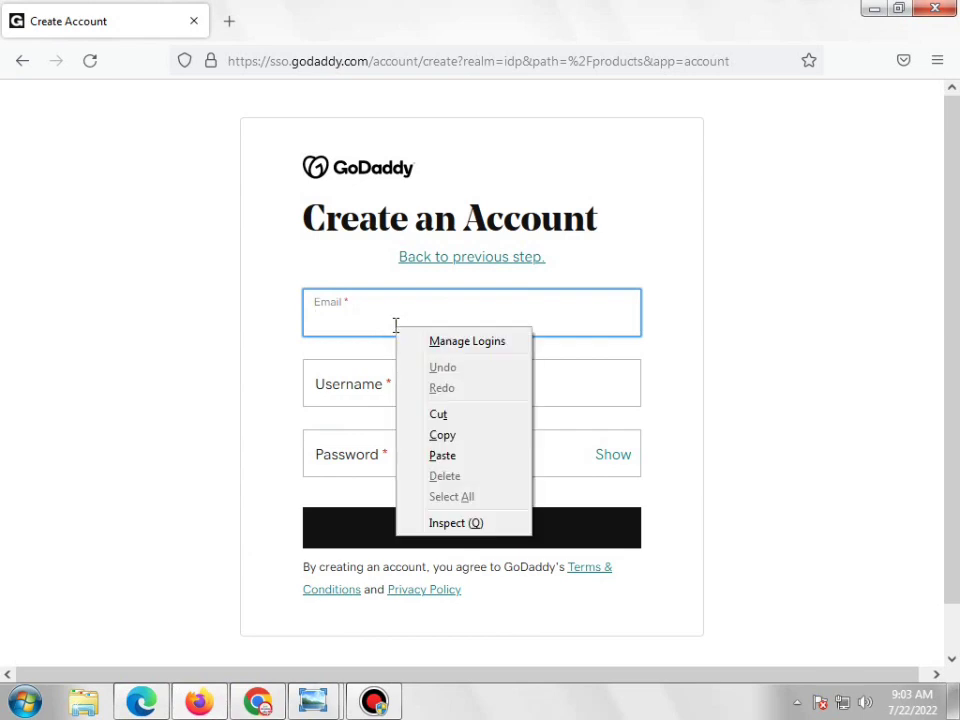
left_click(440, 456)
left_click(397, 397)
key("ctrl+v")
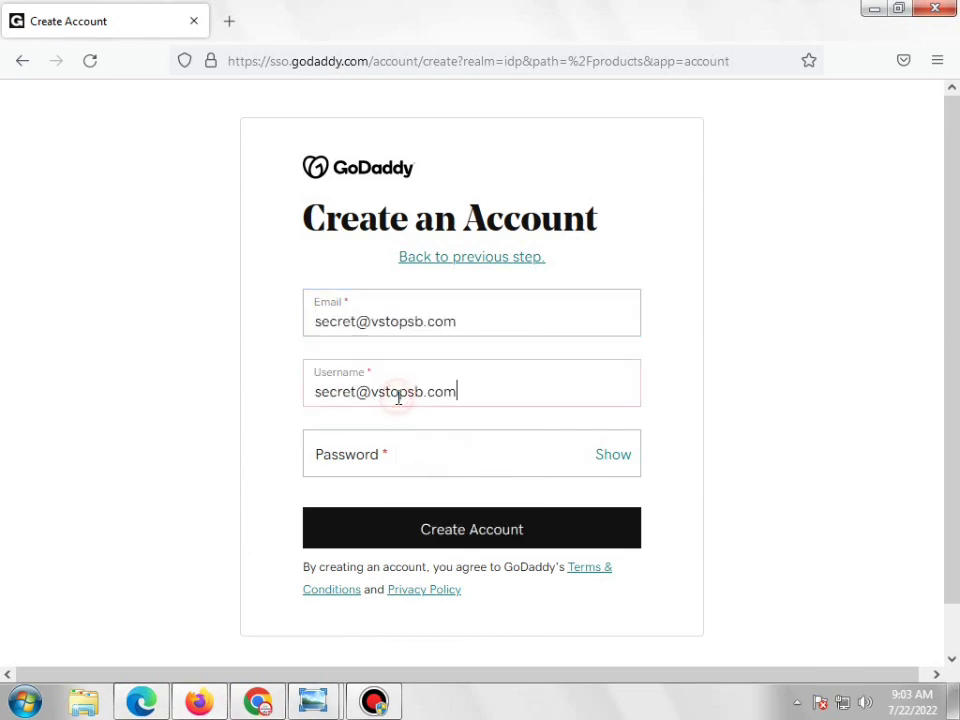
triple_click(474, 396)
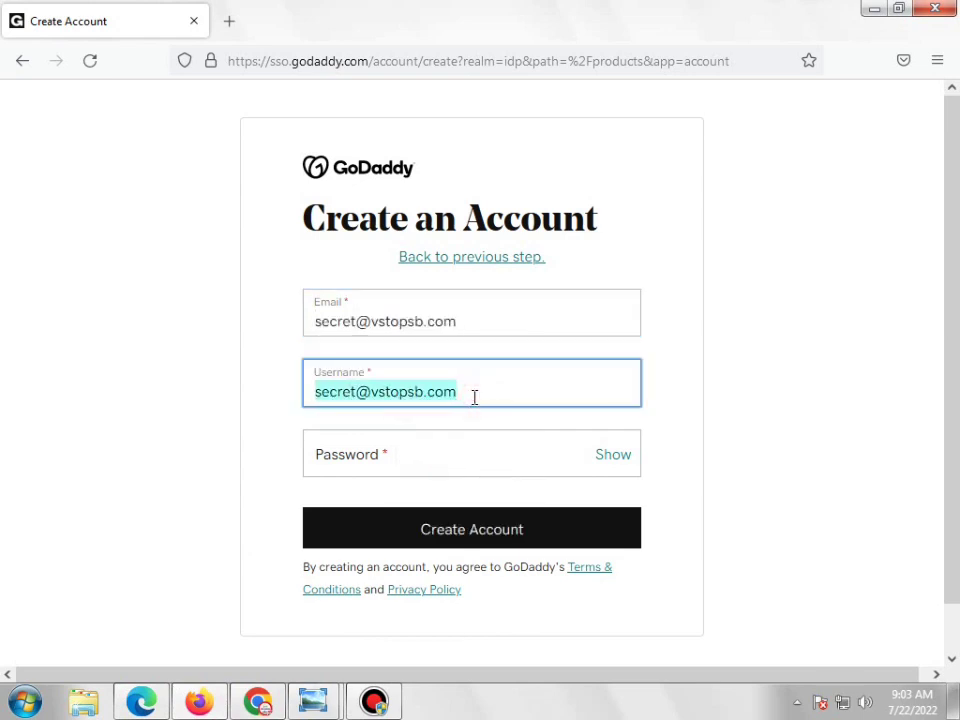
key("BackSpace")
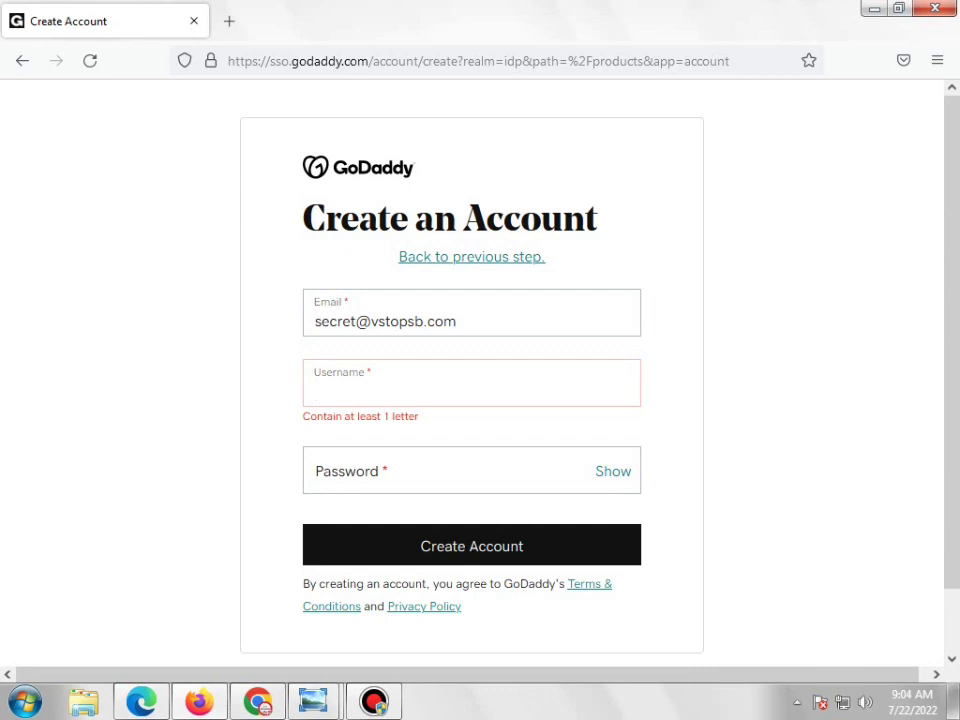
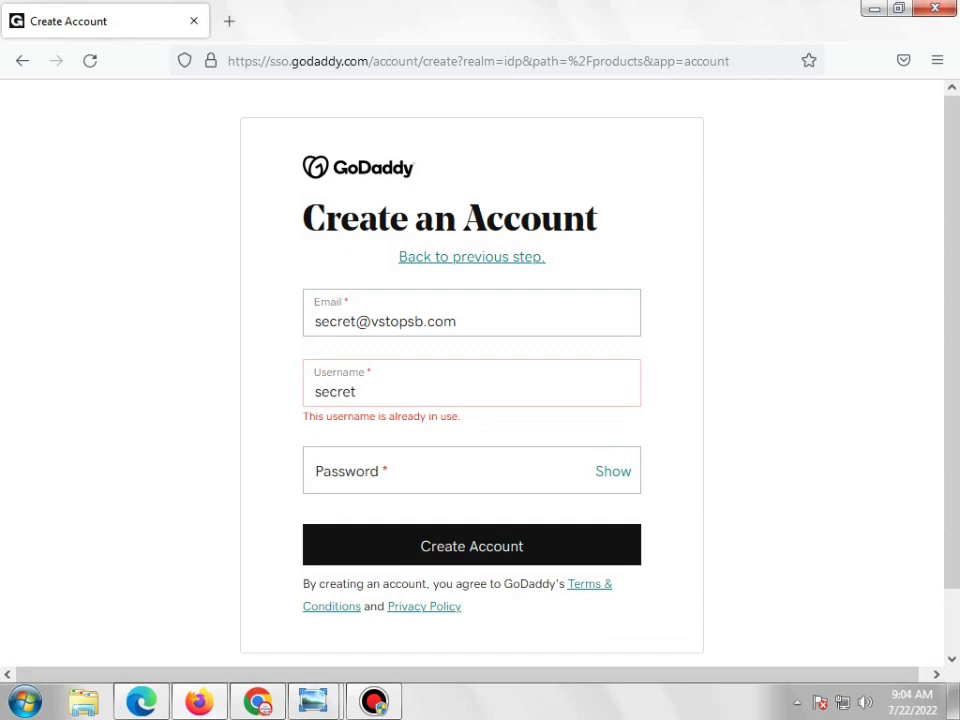
left_click(816, 402)
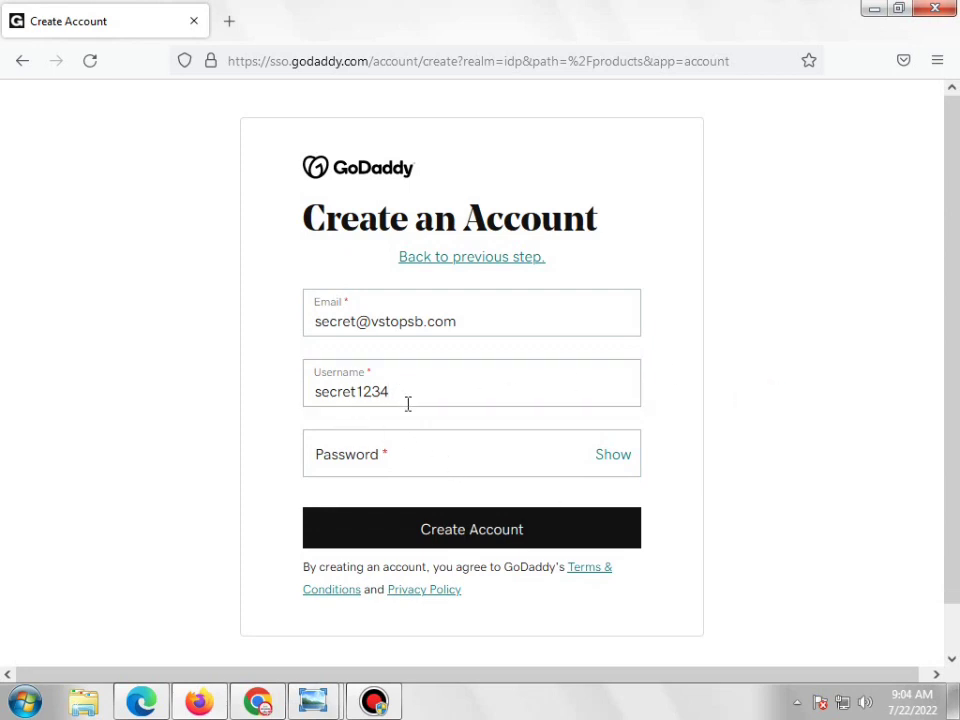
Type the account password and submit the Create Account form
left_click(395, 453)
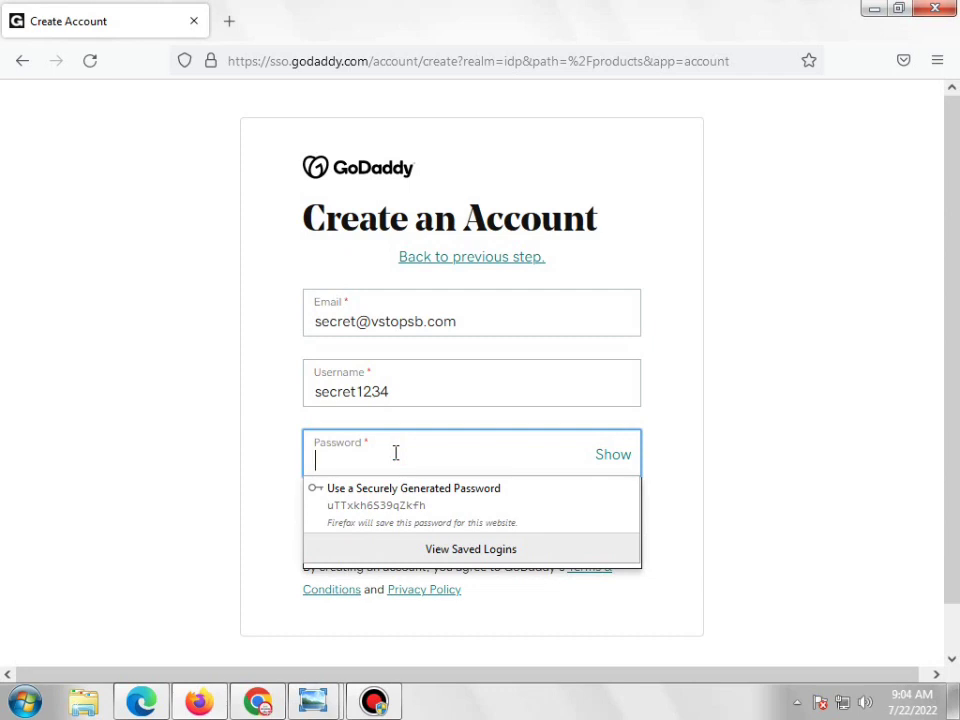
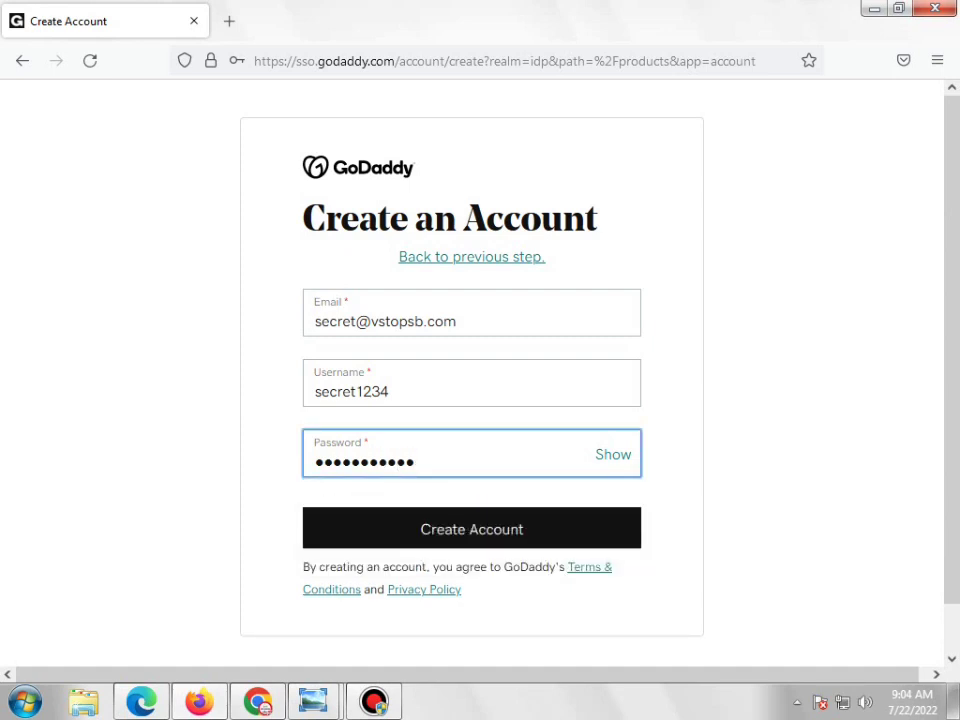
left_click(766, 442)
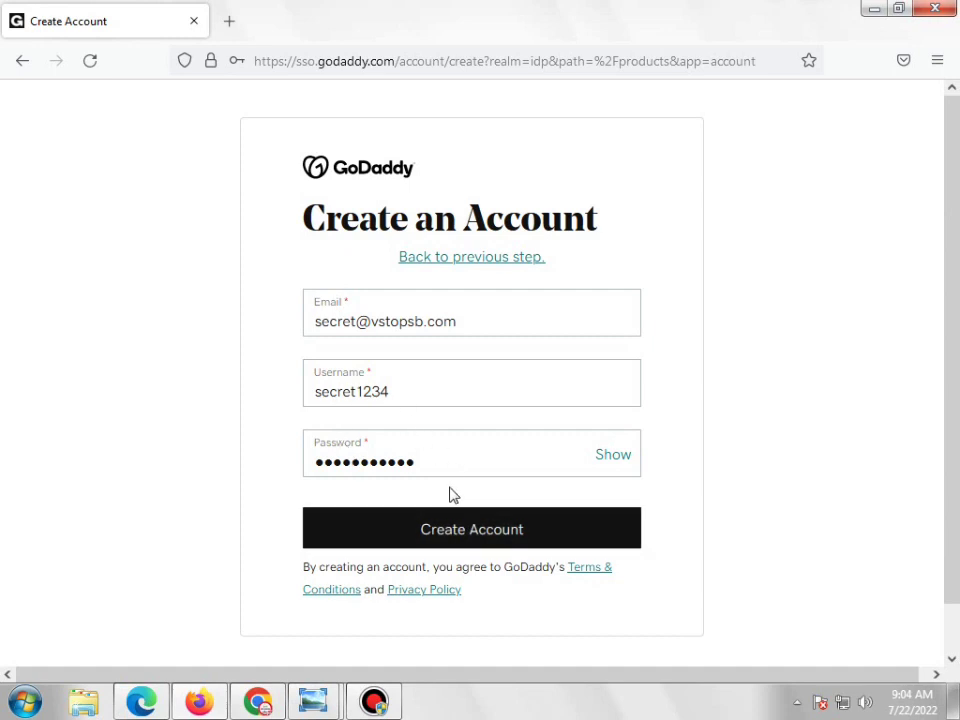
left_click(456, 538)
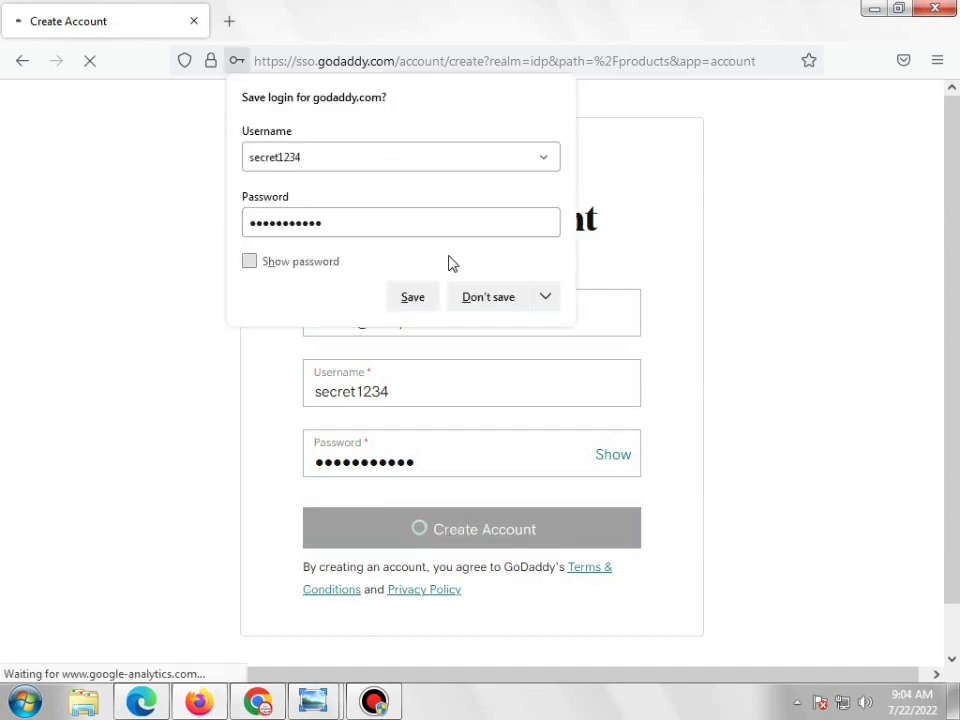
Save the GoDaddy login in Firefox and search My Products for the domain 'usatalkss'
left_click(410, 297)
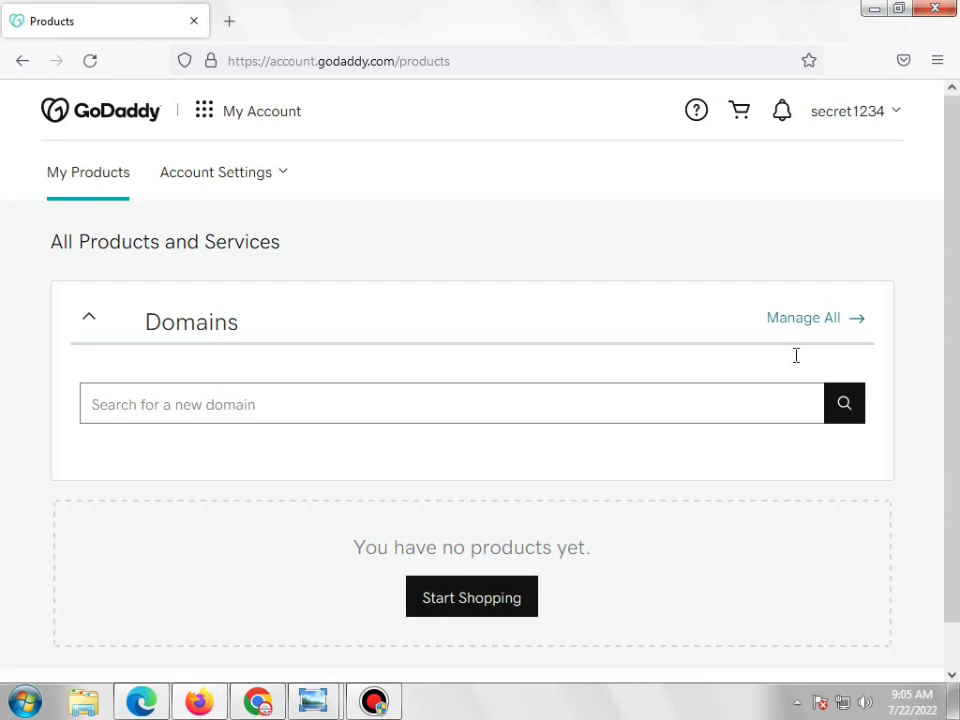
left_click(458, 414)
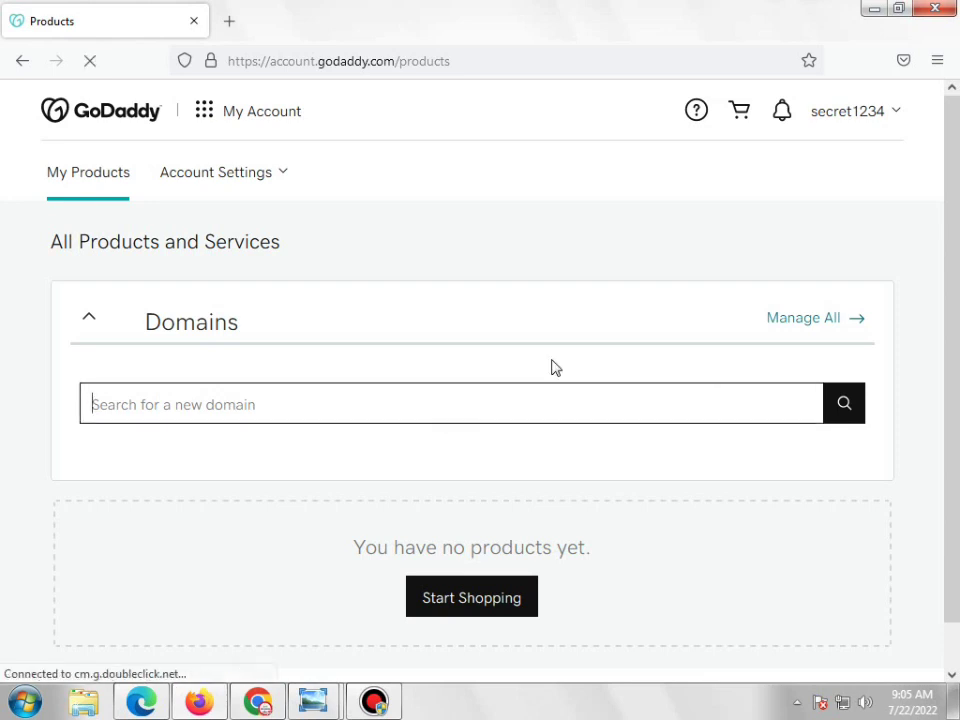
type("usatalkss")
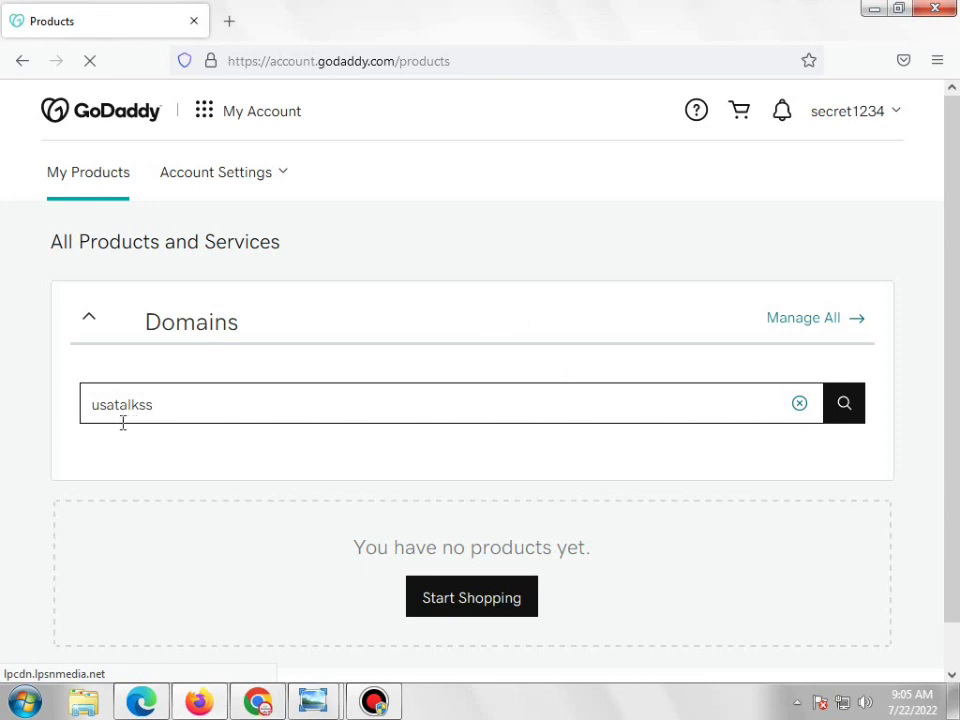
left_click(856, 410)
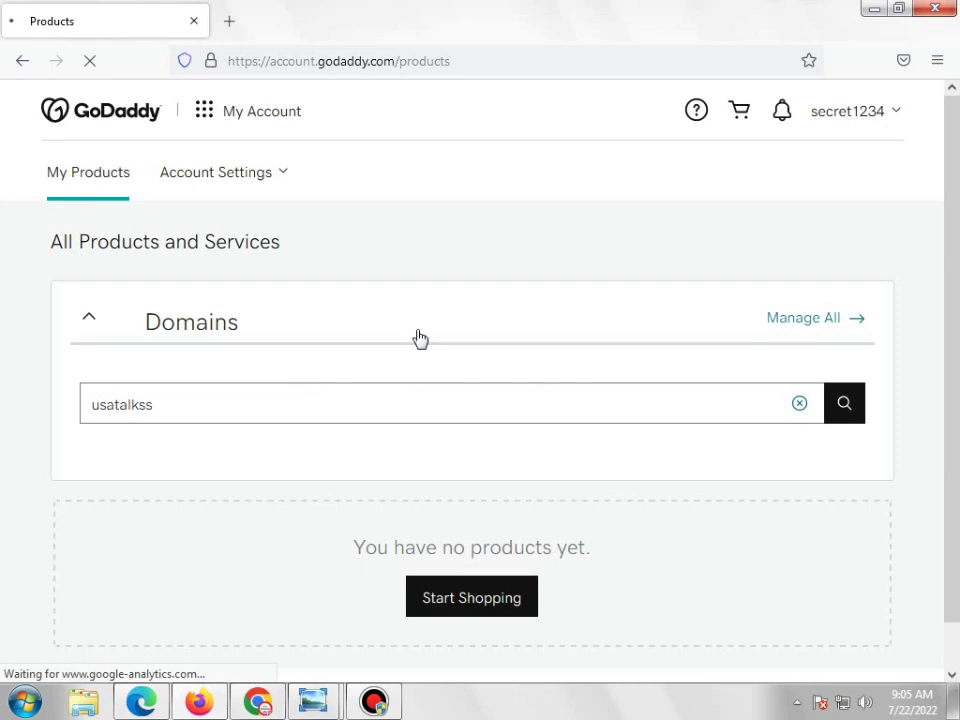
mouse_move(362, 705)
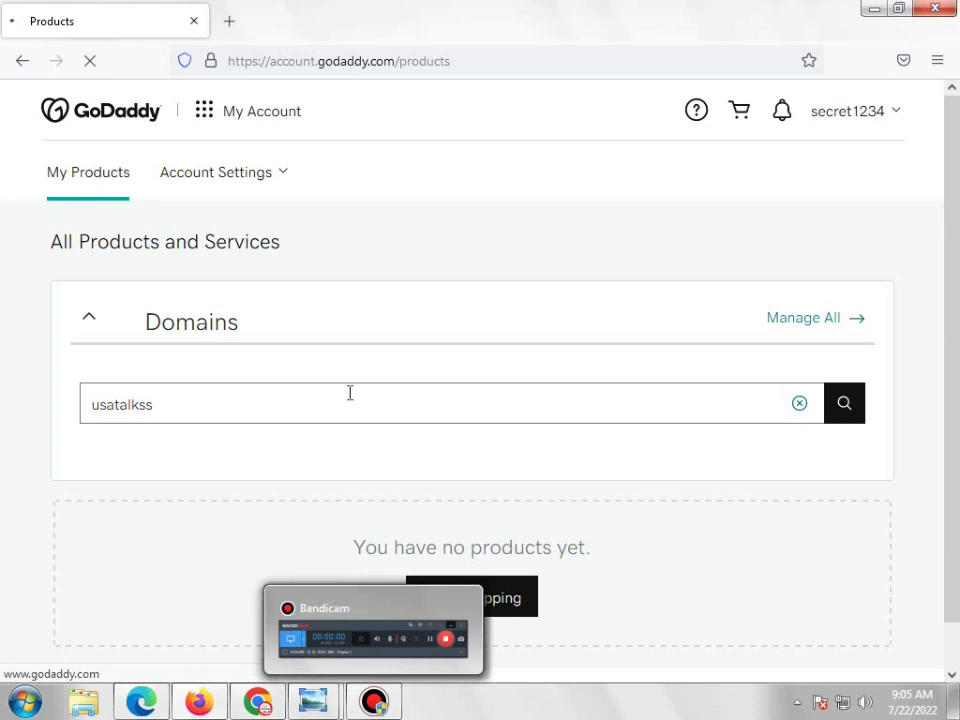
left_click(376, 704)
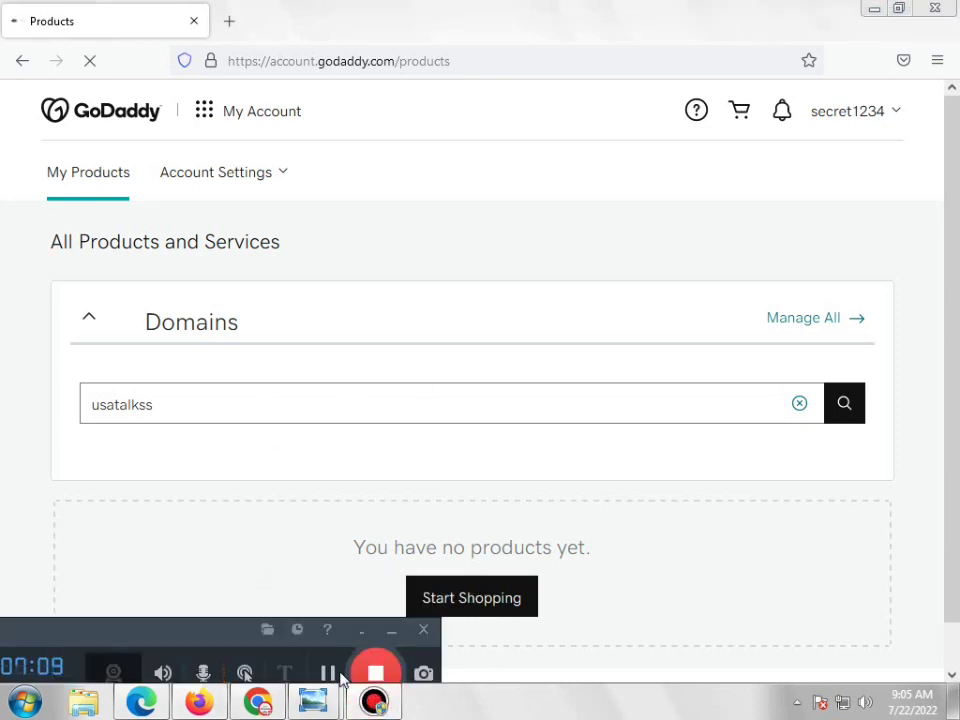
Add usatalkss.com (Rs999) to the cart and continue toward checkout
left_click(388, 636)
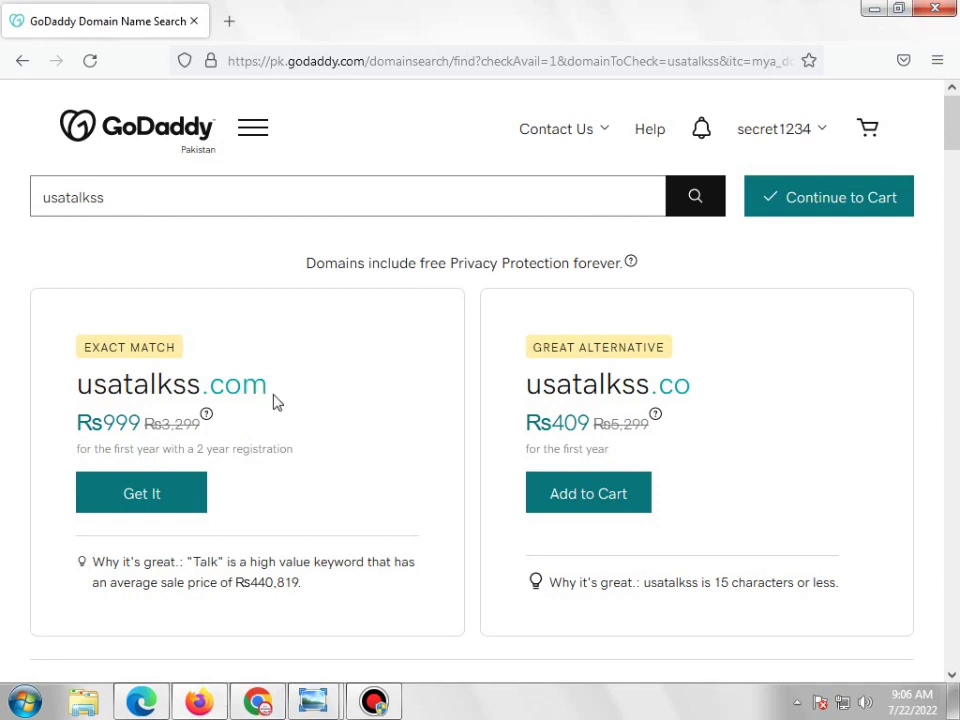
left_click_drag(294, 394, 26, 388)
left_click(213, 383)
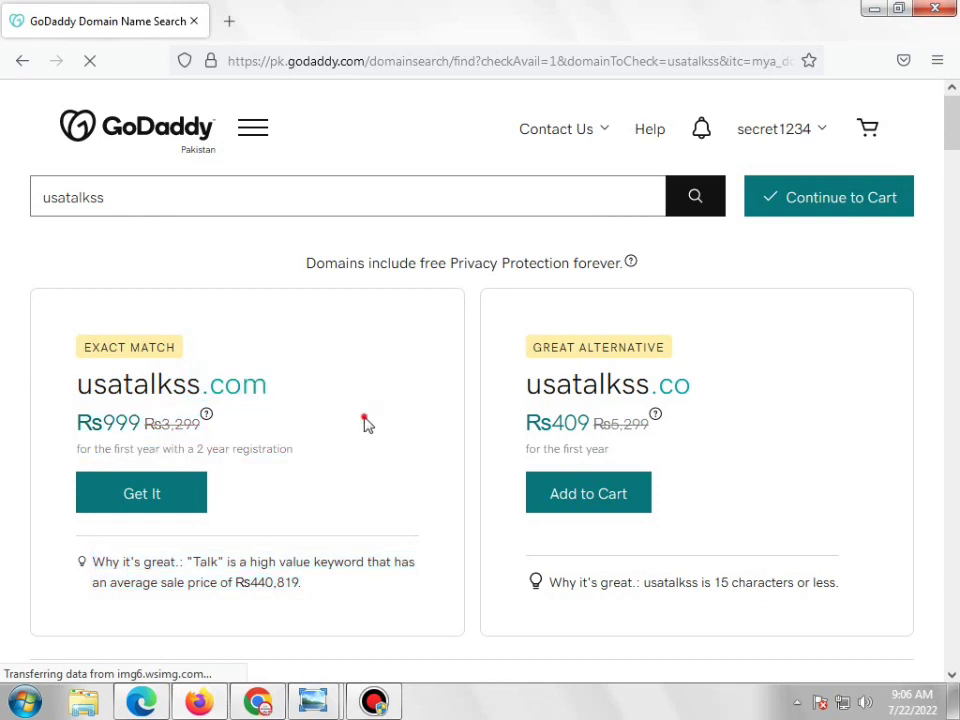
left_click(205, 510)
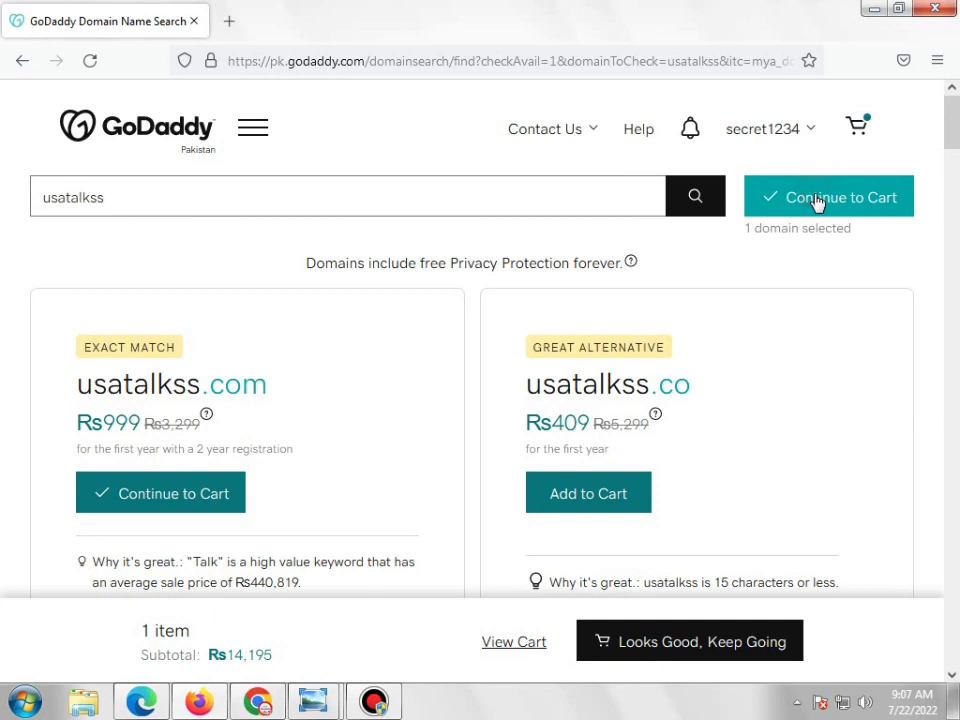
left_click(817, 203)
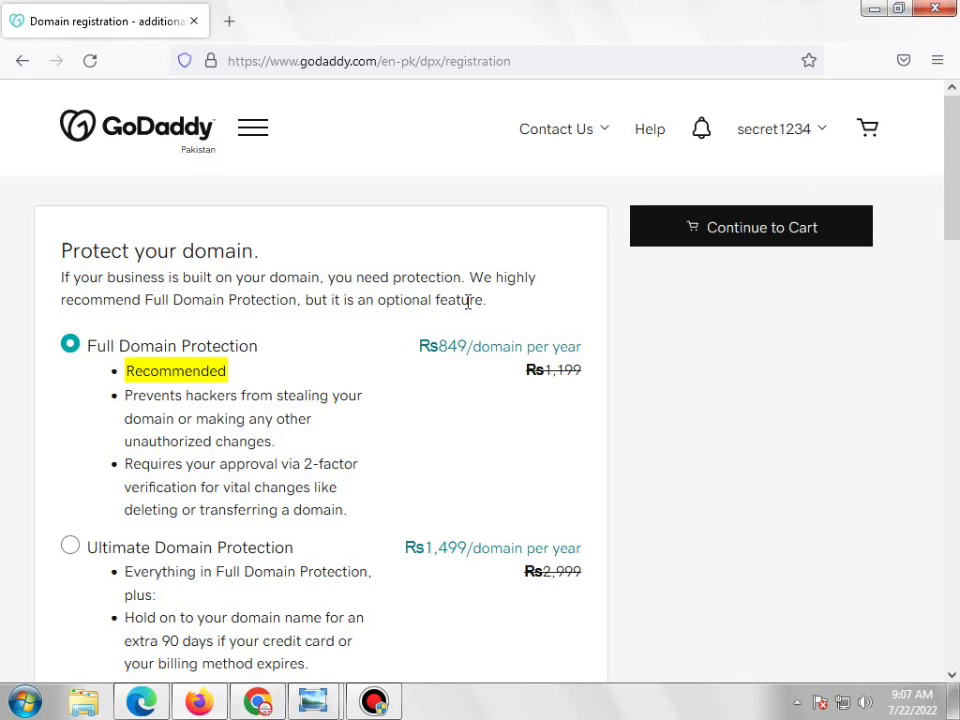
Choose No Domain Protection, untick 'Start your website for FREE', pick No Thanks for email, then continue
scroll(445, 344, "down", 2)
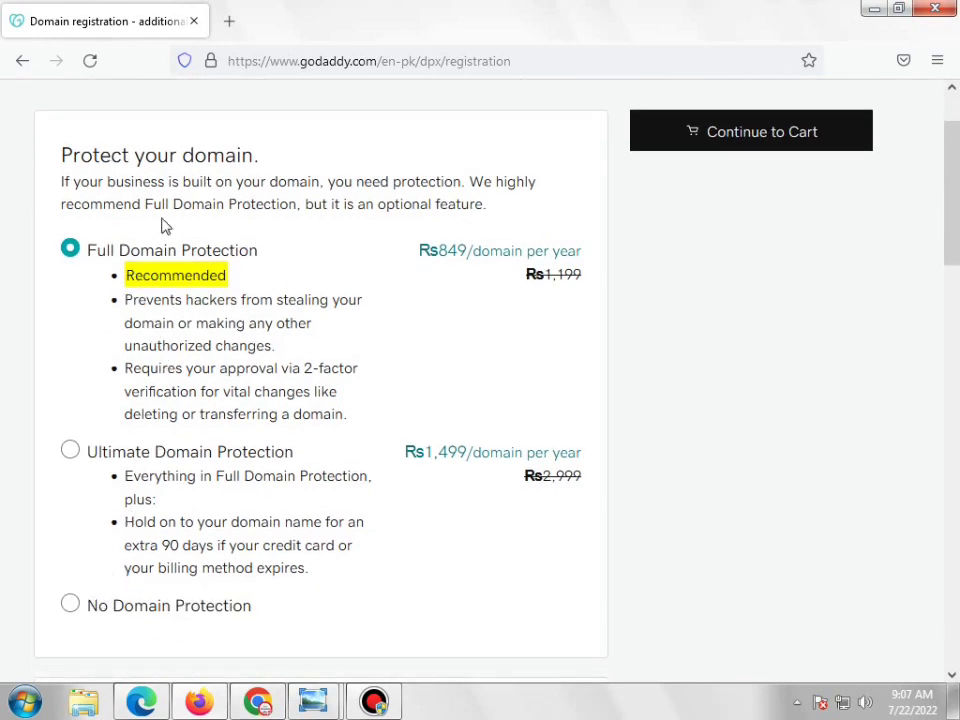
scroll(322, 300, "down", 2)
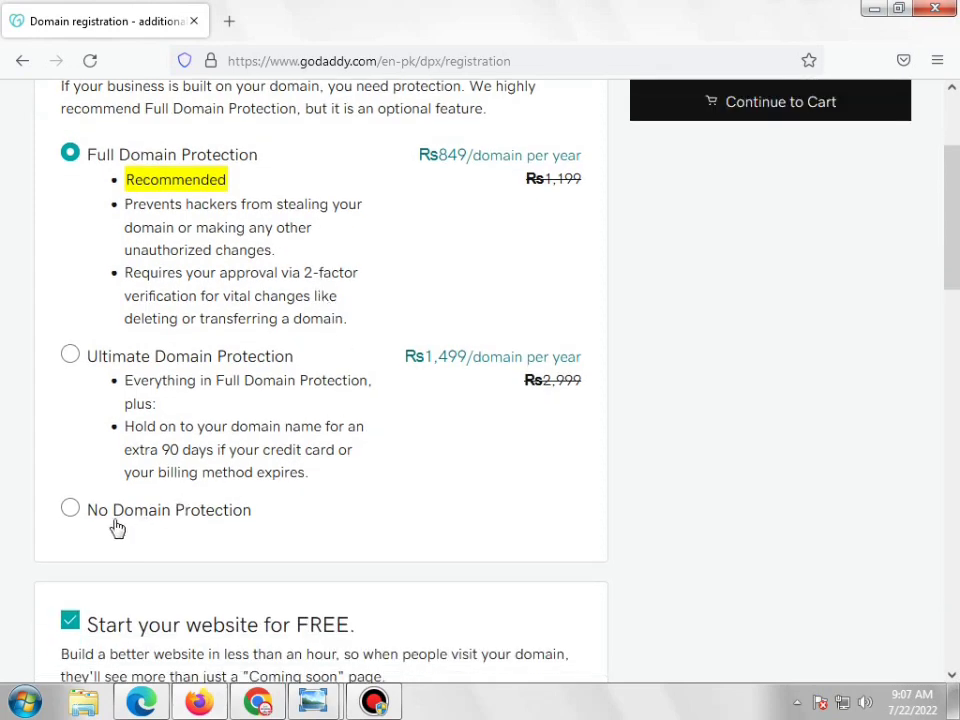
left_click(72, 511)
scroll(326, 454, "down", 5)
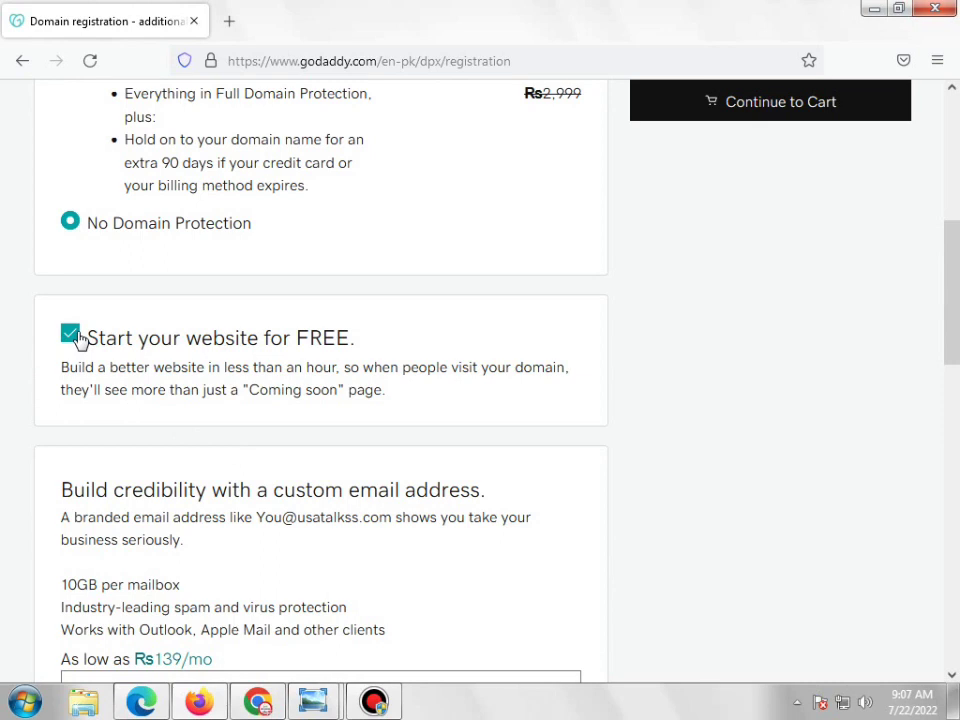
left_click(72, 336)
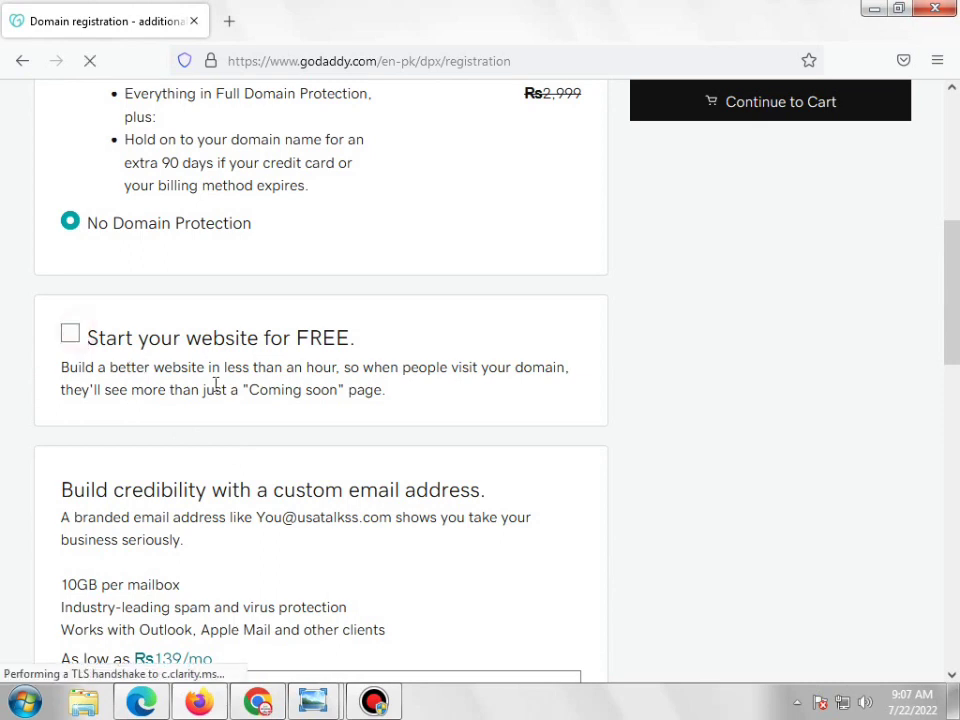
scroll(310, 358, "down", 4)
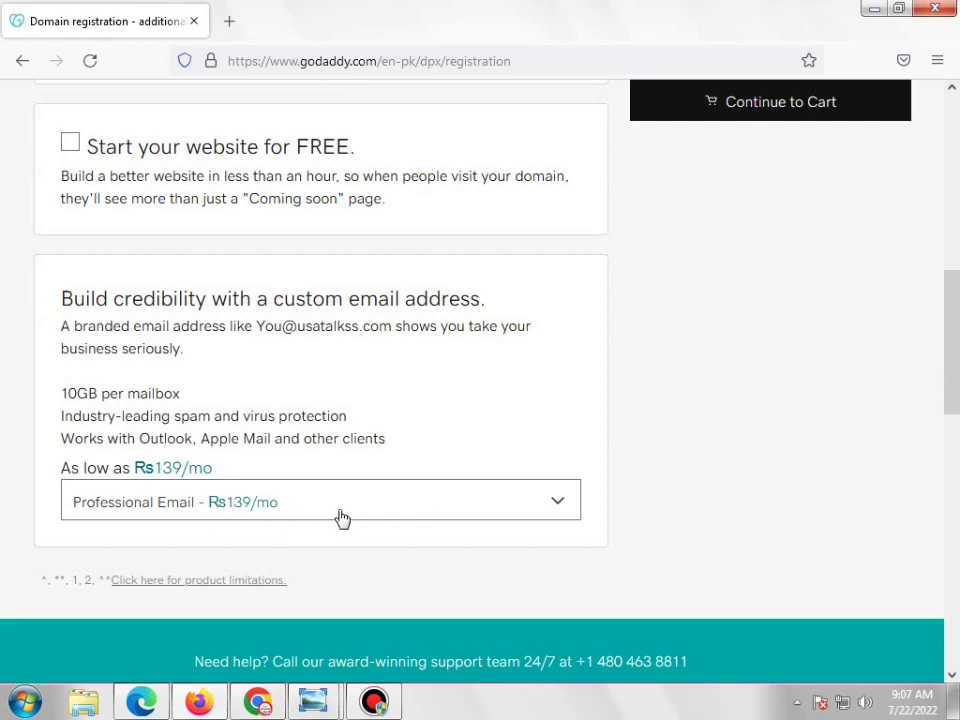
left_click(372, 516)
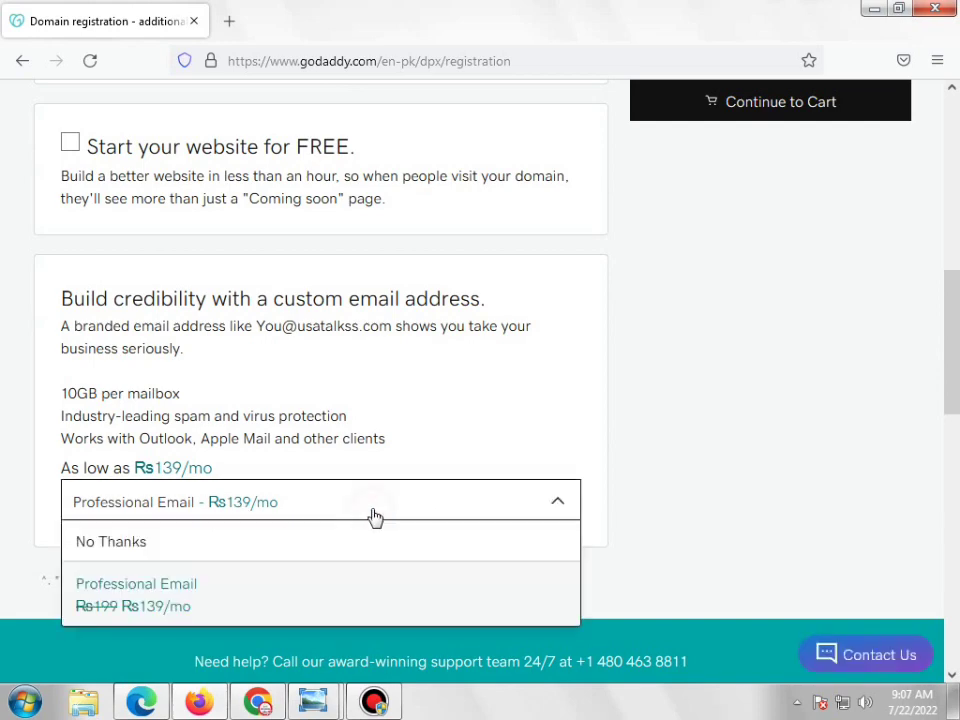
left_click(129, 541)
scroll(536, 347, "up", 10)
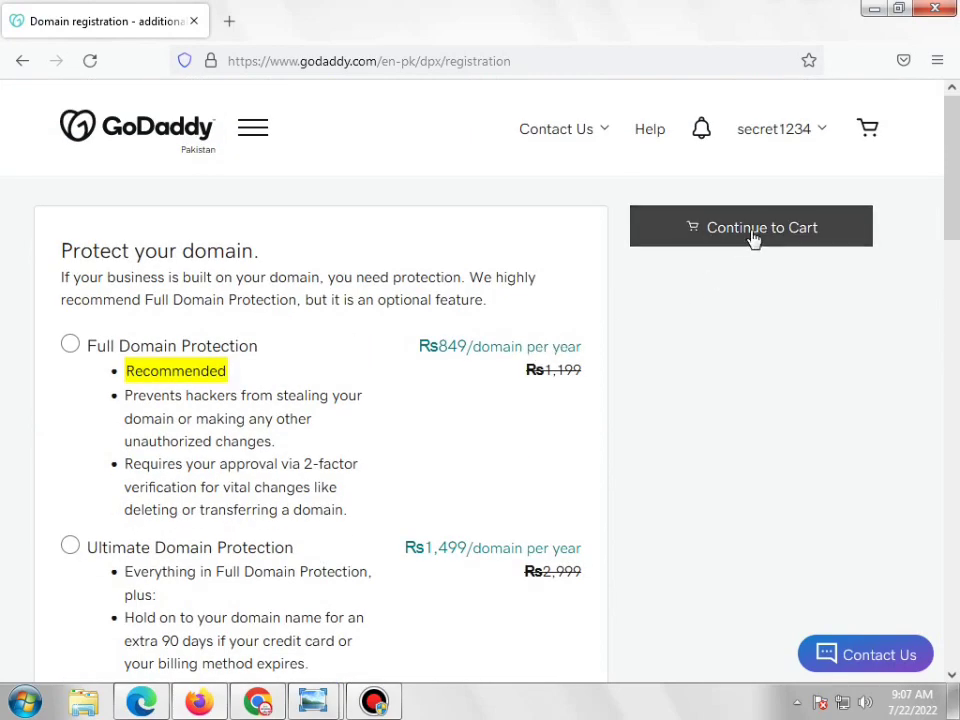
left_click(752, 233)
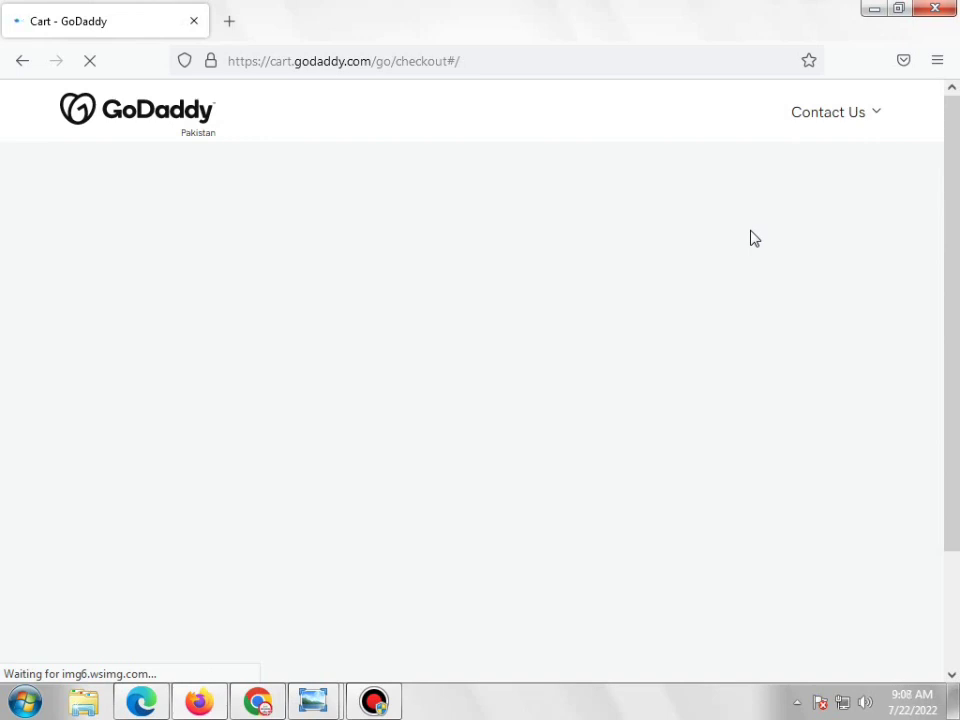
Set usatalkss.com's registration term to 1 Year in the cart
left_click(374, 700)
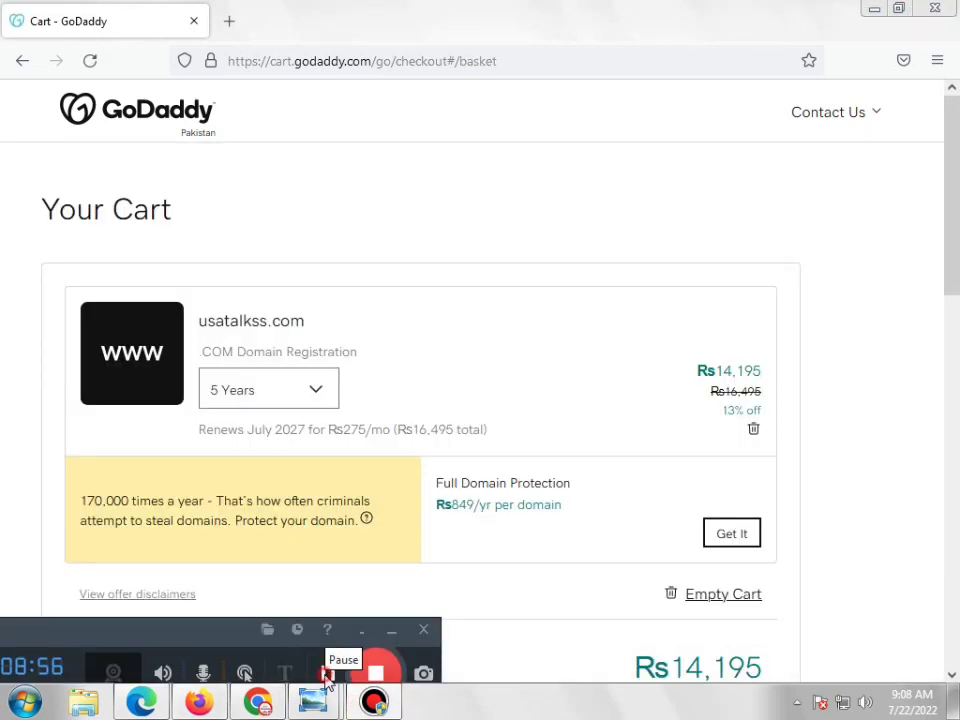
left_click(388, 632)
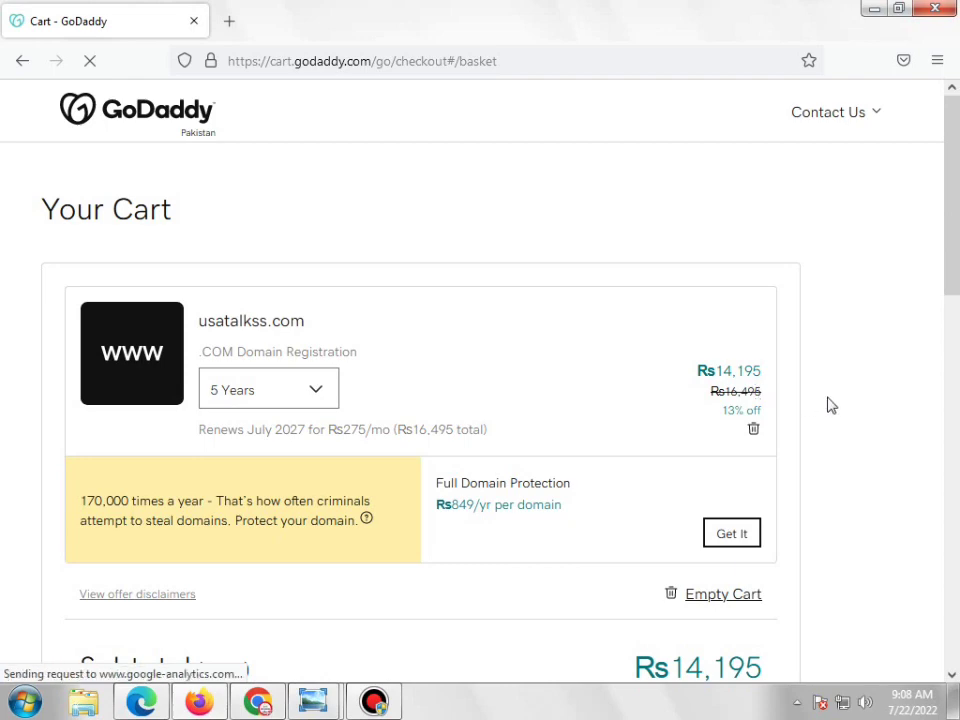
scroll(826, 429, "down", 5)
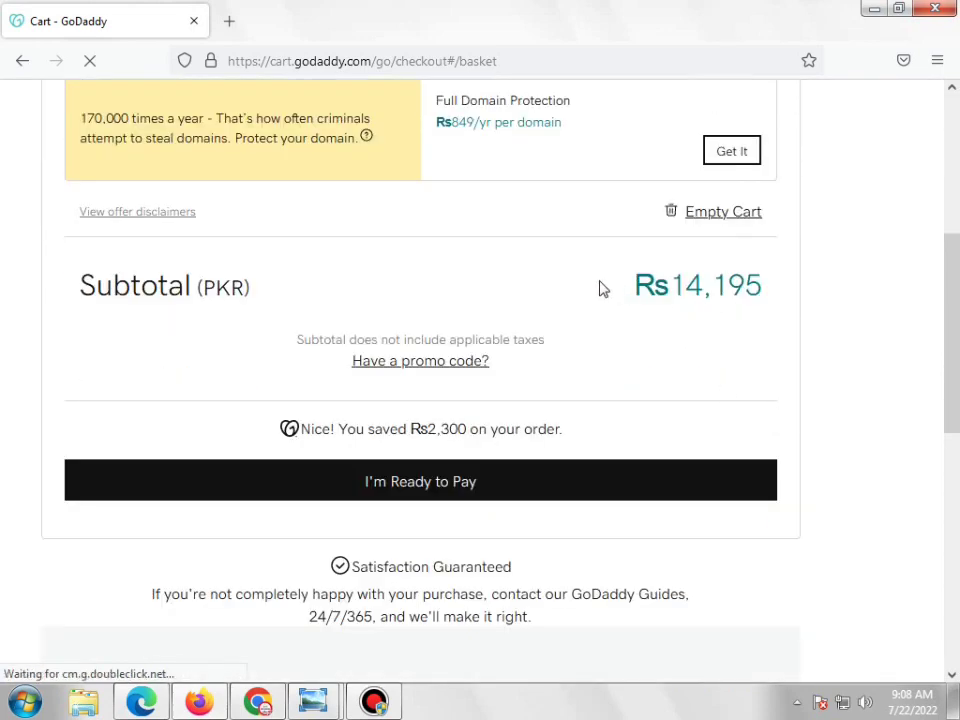
scroll(598, 287, "up", 3)
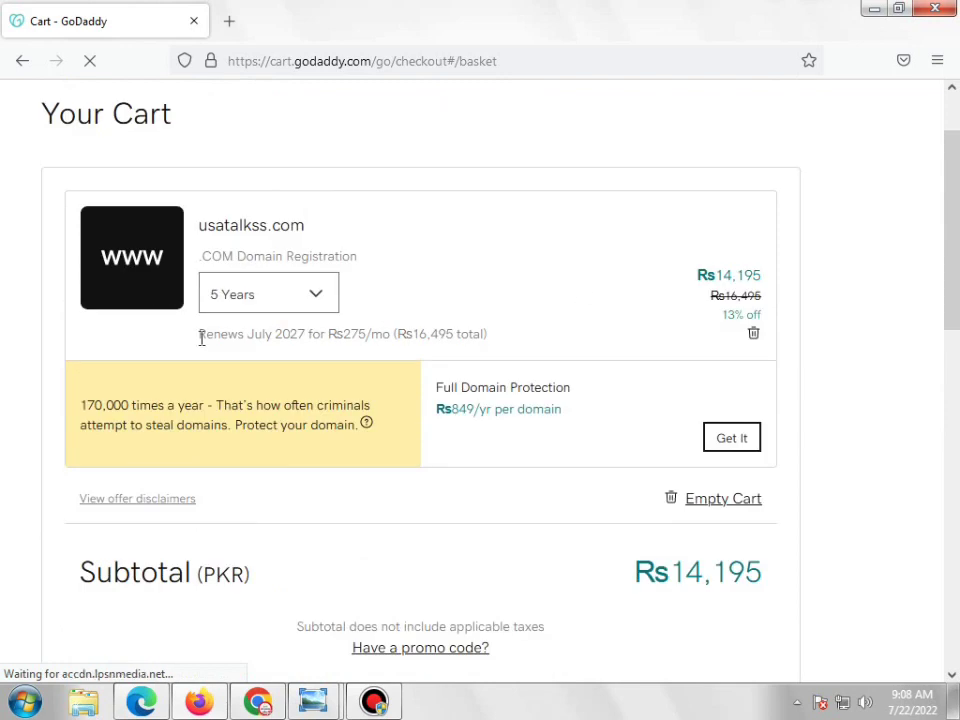
left_click(307, 303)
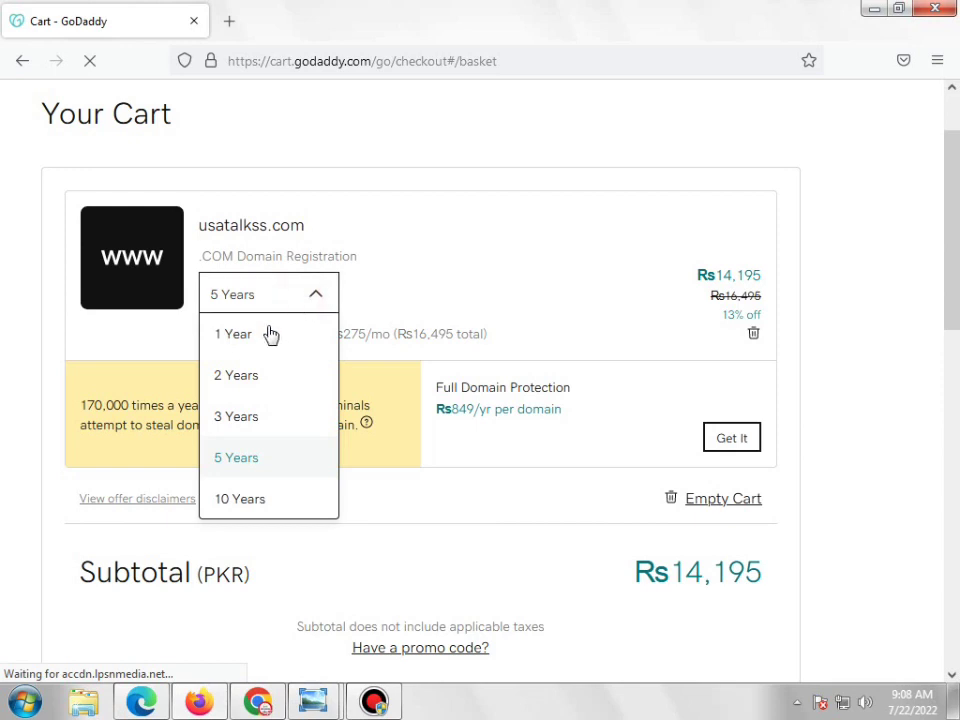
left_click(240, 337)
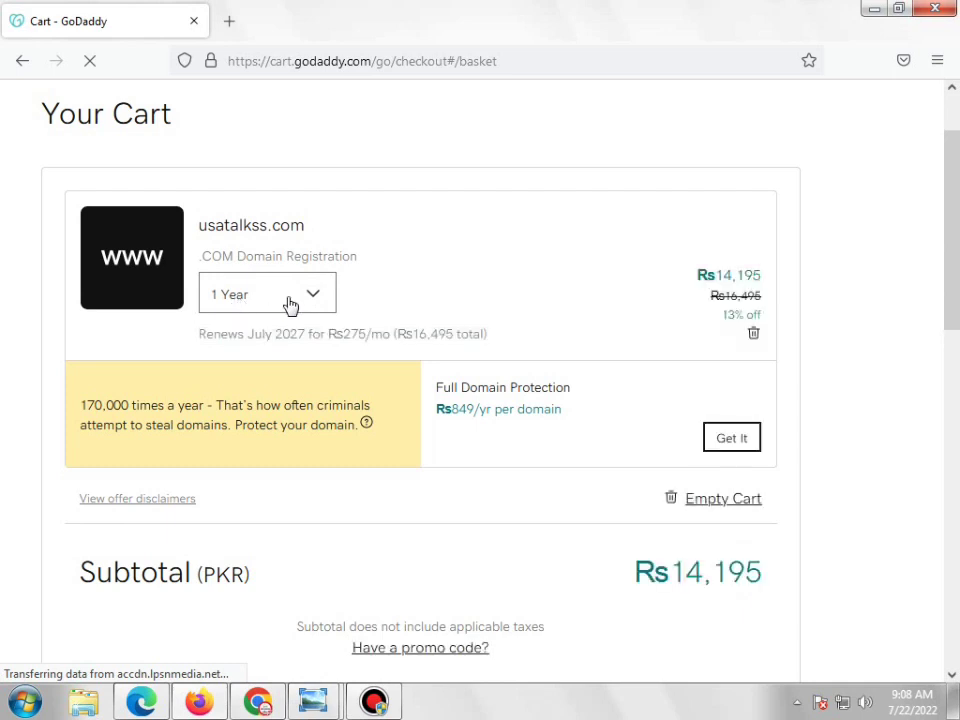
Scroll through the cart to check the Rs1,999 subtotal renewing July 2023
scroll(836, 354, "down", 2)
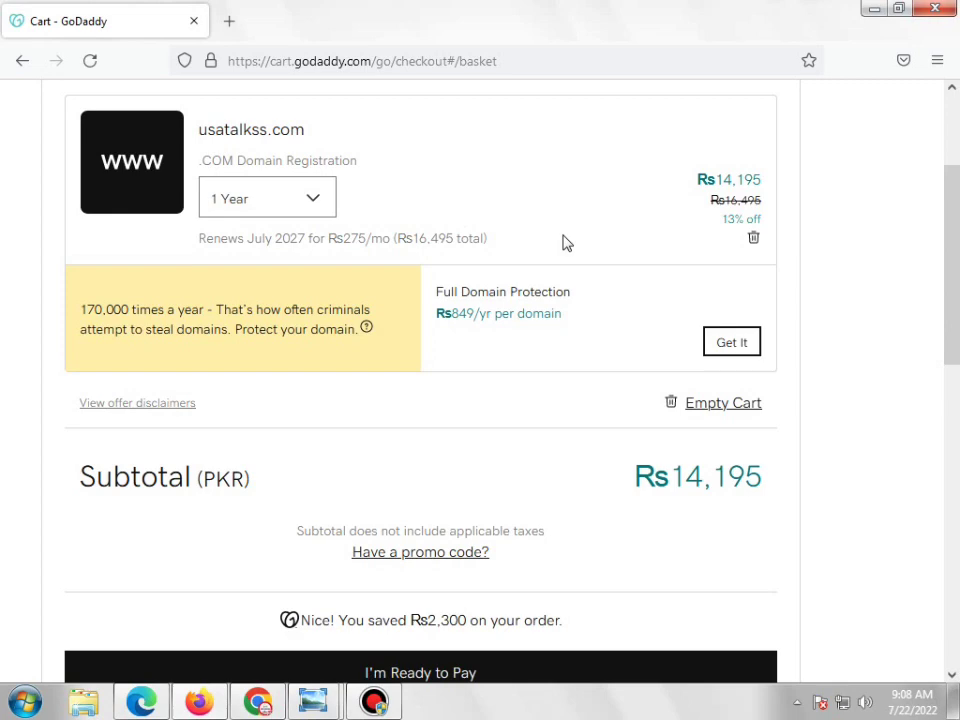
scroll(774, 435, "down", 4)
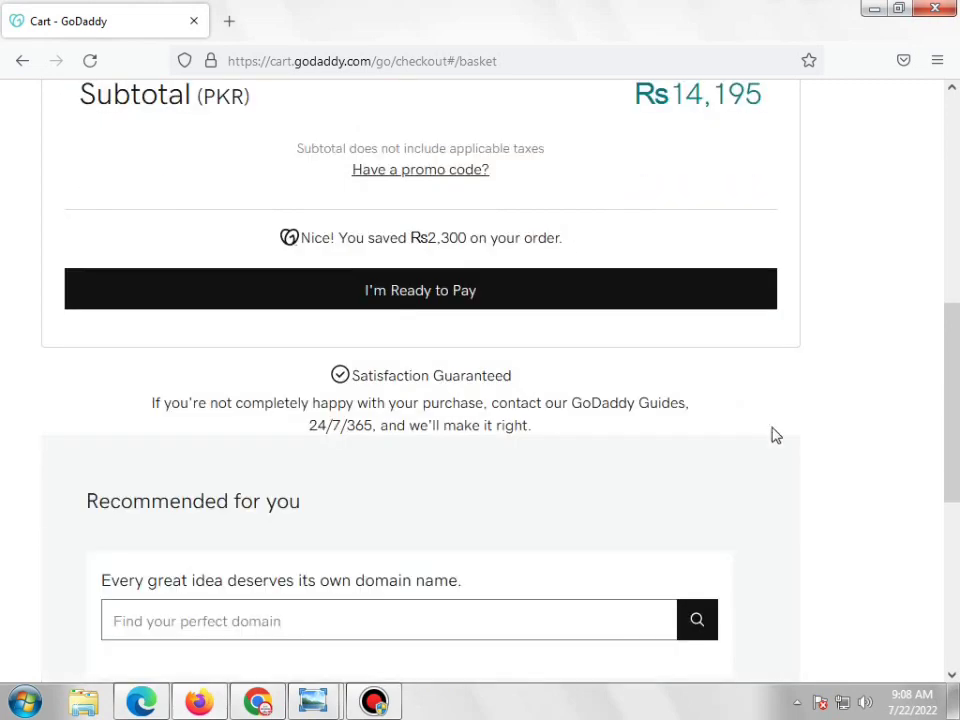
scroll(658, 401, "up", 3)
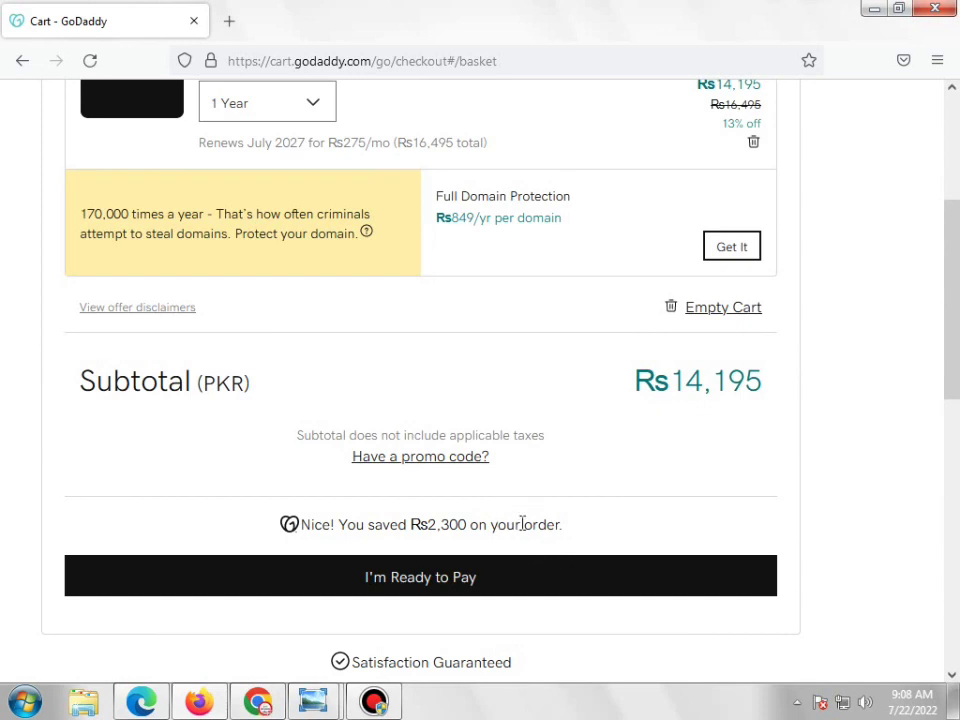
scroll(504, 456, "up", 3)
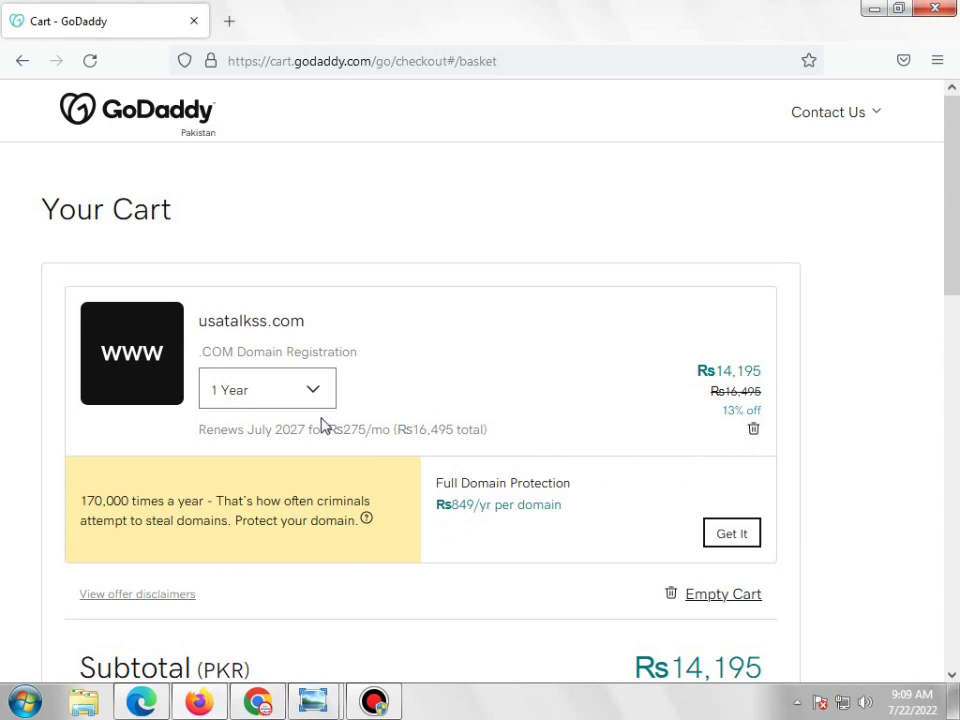
scroll(521, 377, "down", 2)
scroll(521, 377, "down", 2)
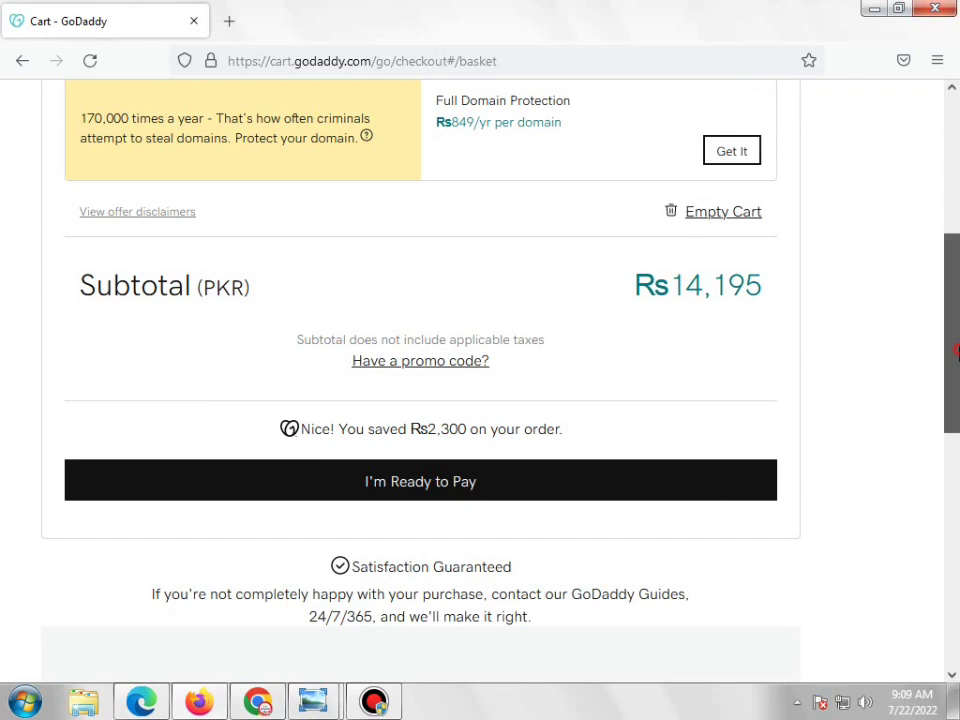
left_click_drag(957, 357, 957, 301)
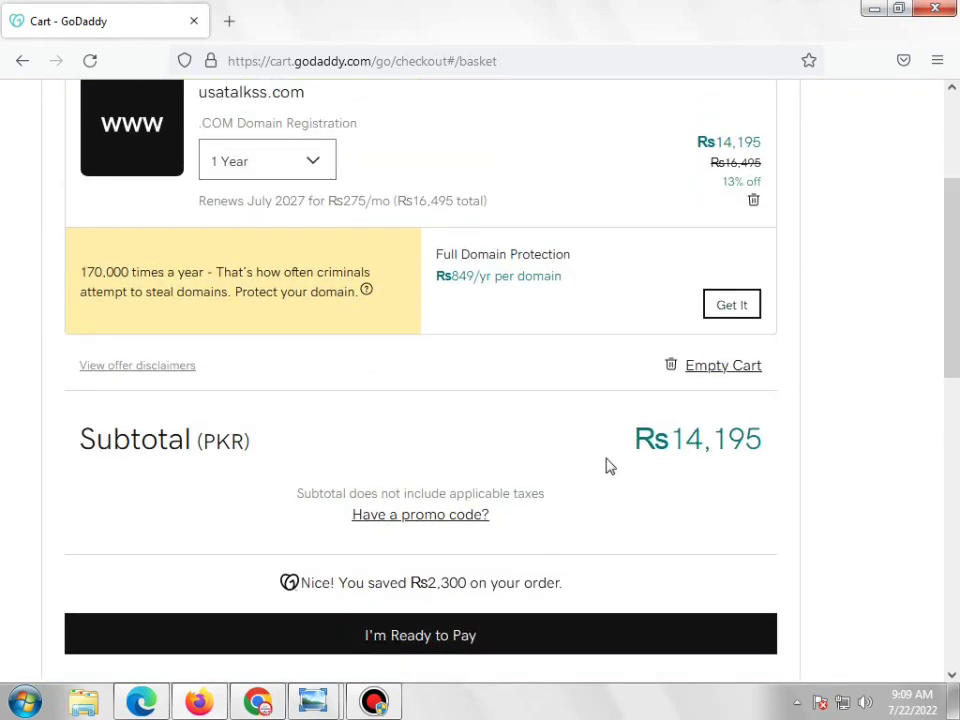
scroll(497, 327, "up", 3)
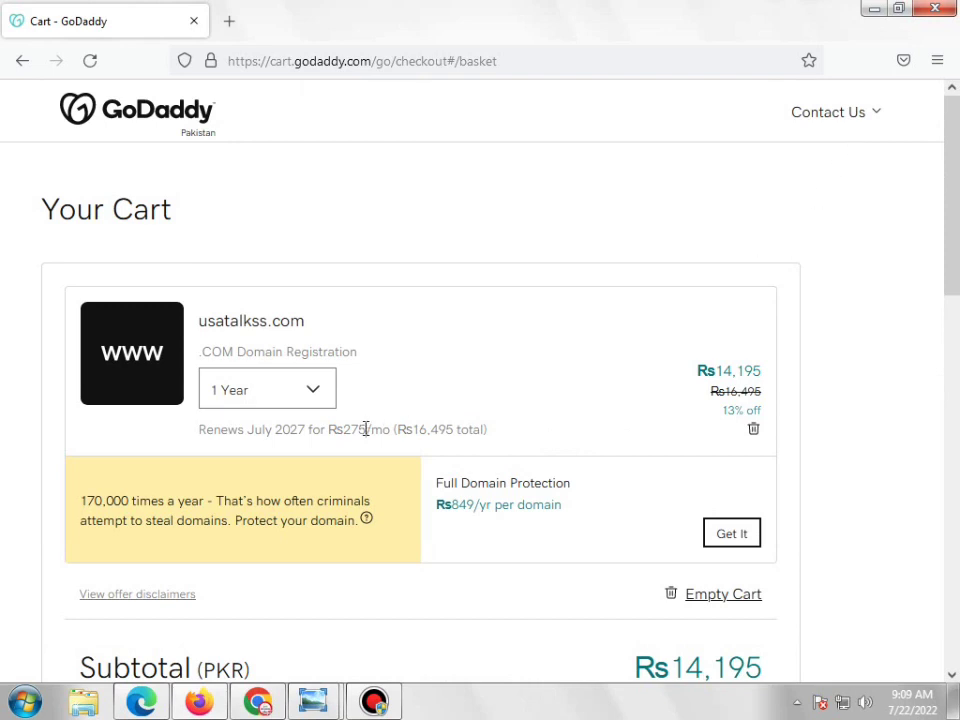
left_click(365, 705)
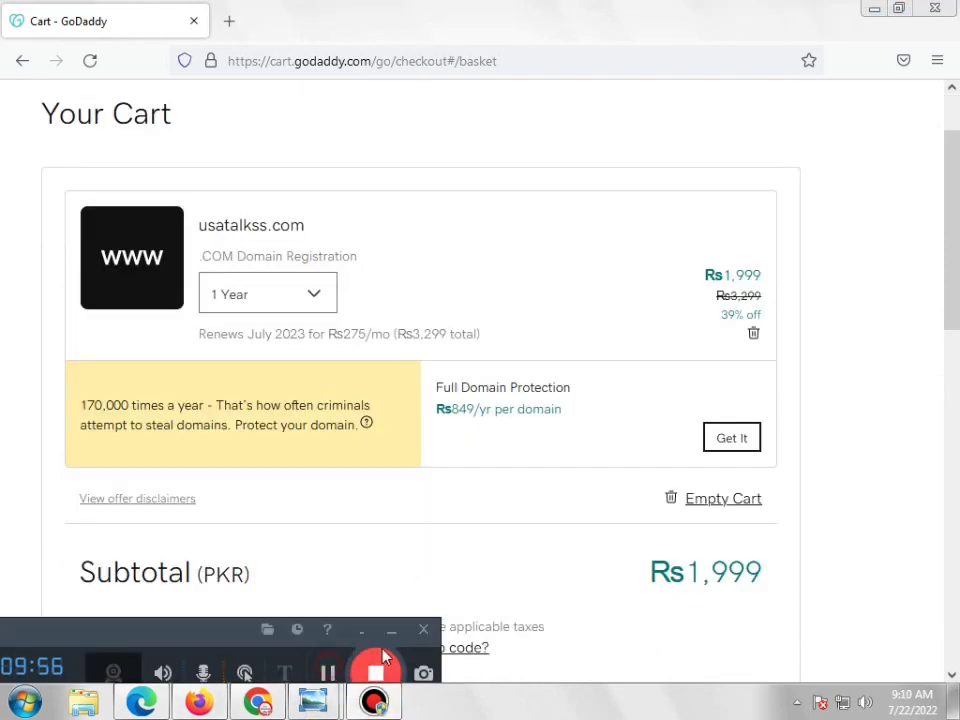
left_click(391, 630)
scroll(826, 372, "up", 2)
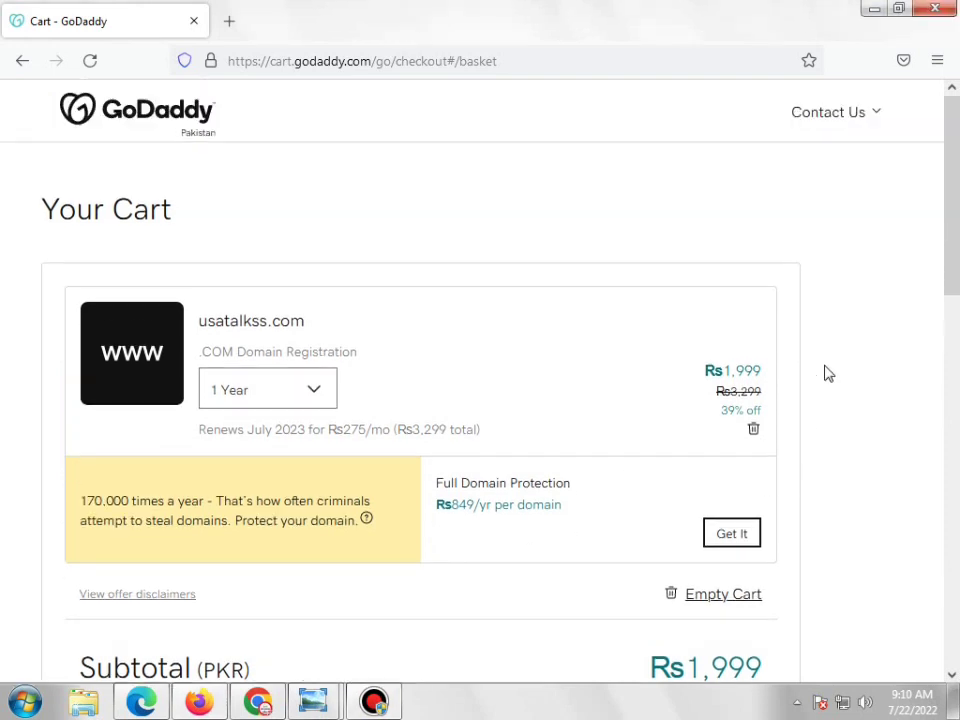
scroll(828, 373, "down", 2)
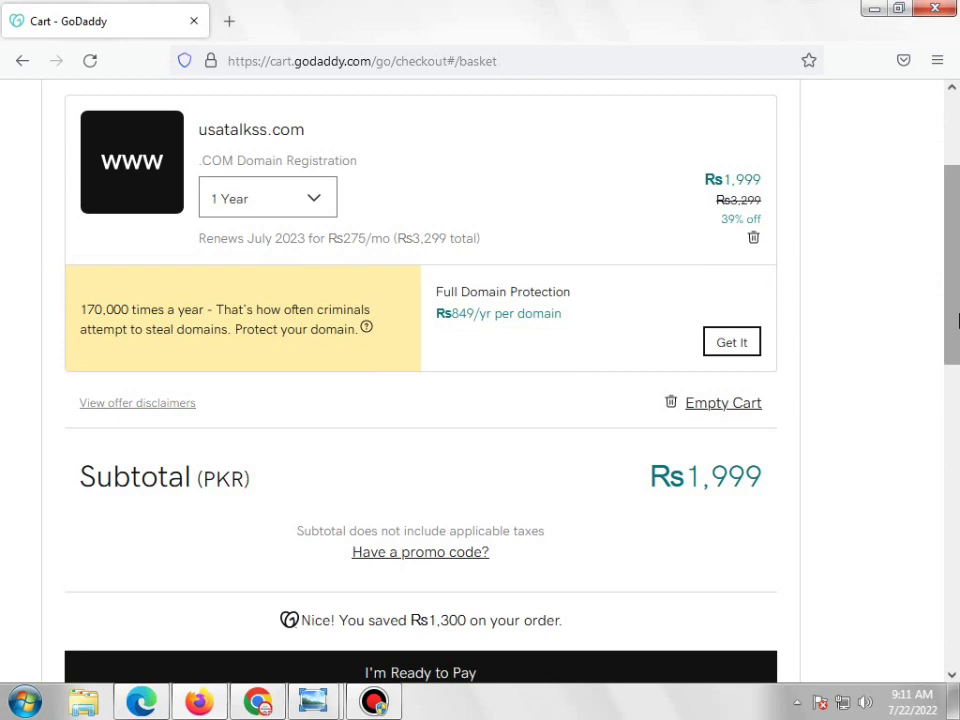
left_click_drag(955, 320, 955, 357)
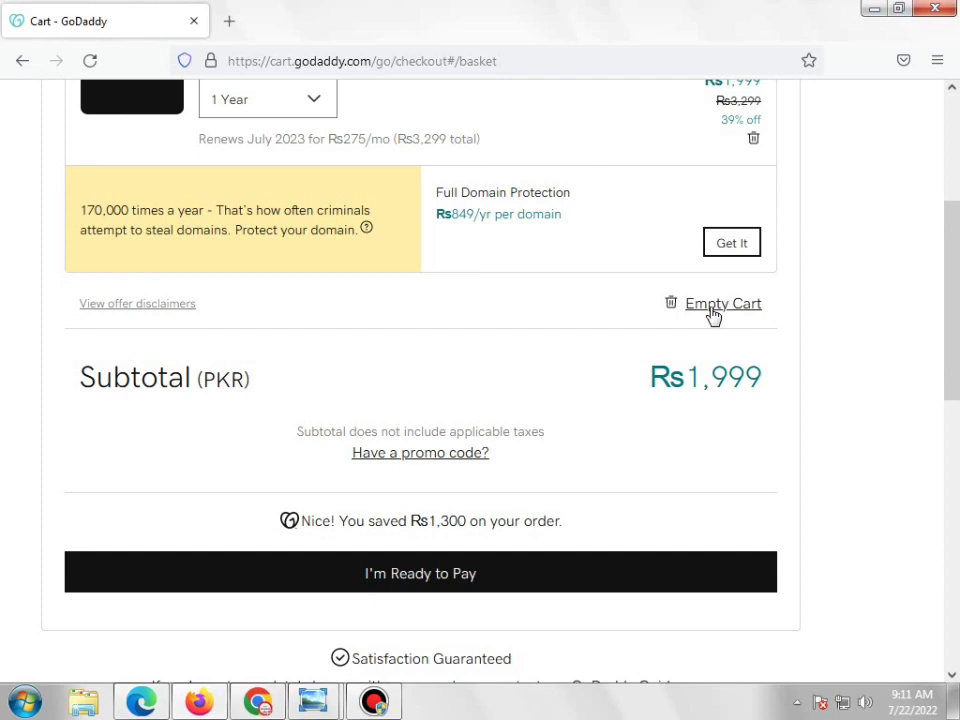
scroll(712, 315, "up", 3)
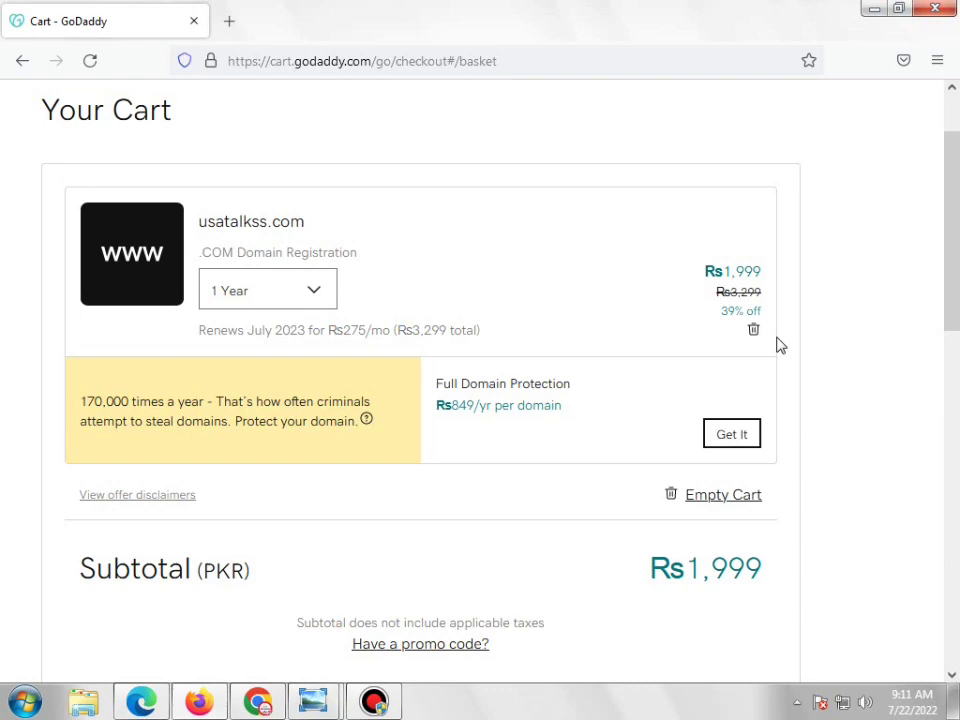
key("ctrl+plus")
key("ctrl+plus")
key("ctrl+plus")
key("ctrl+plus")
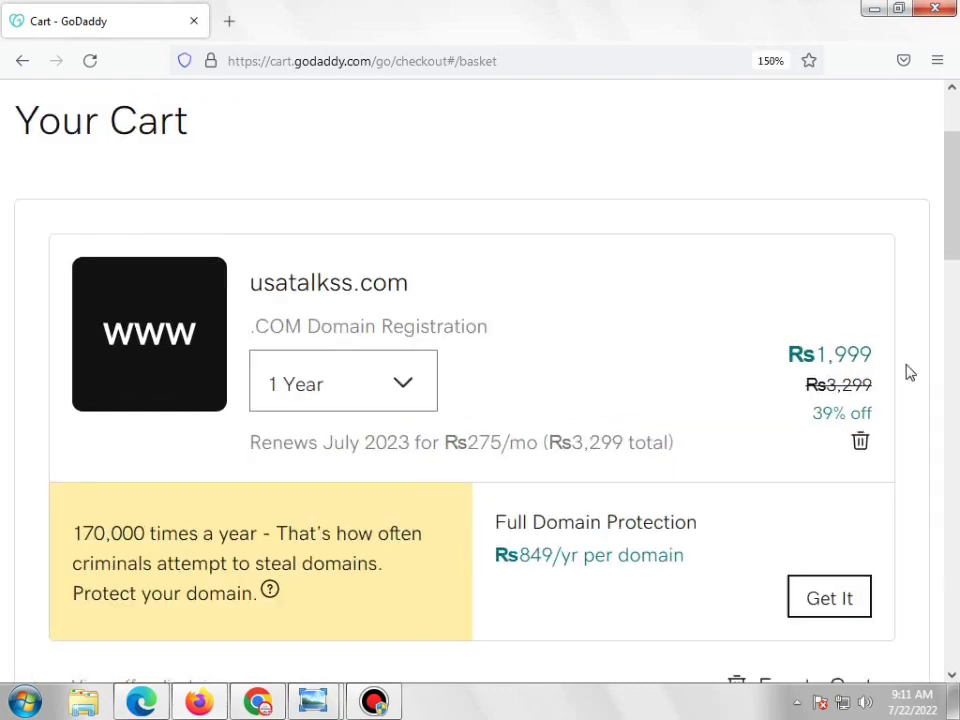
key("ctrl+plus")
left_click_drag(753, 437, 808, 432)
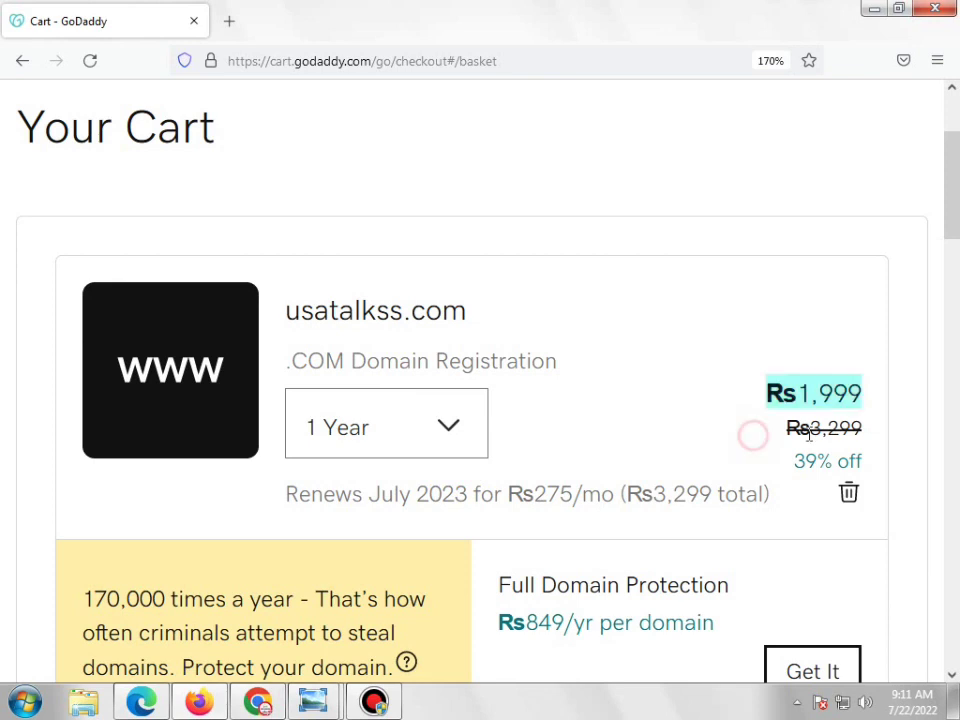
left_click(746, 437)
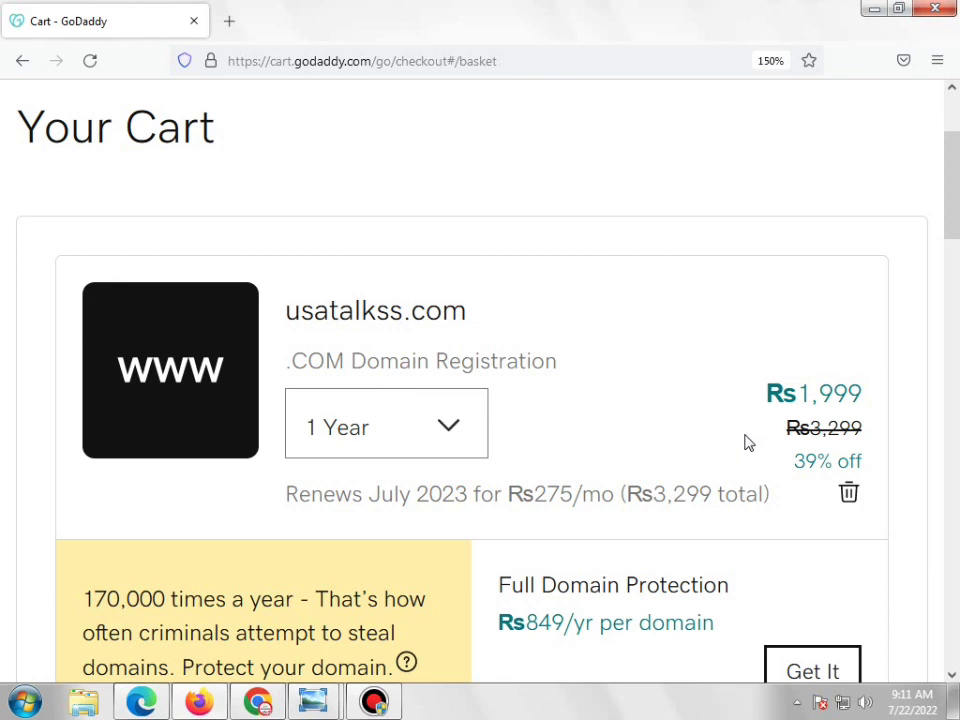
key("ctrl+minus")
key("ctrl+minus")
scroll(780, 455, "down", 2)
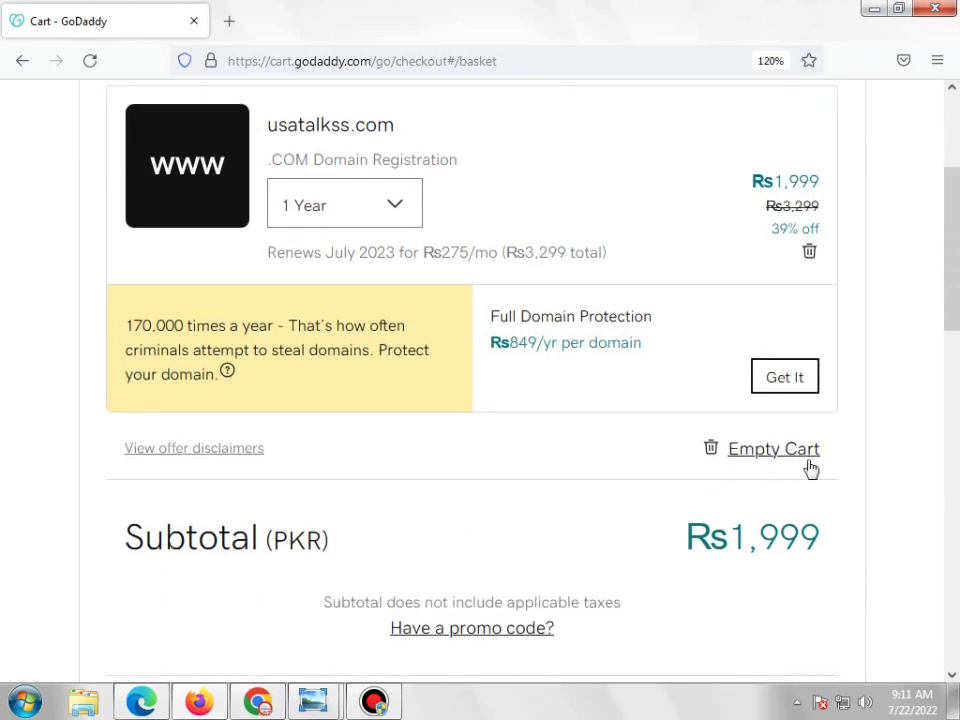
scroll(815, 470, "down", 2)
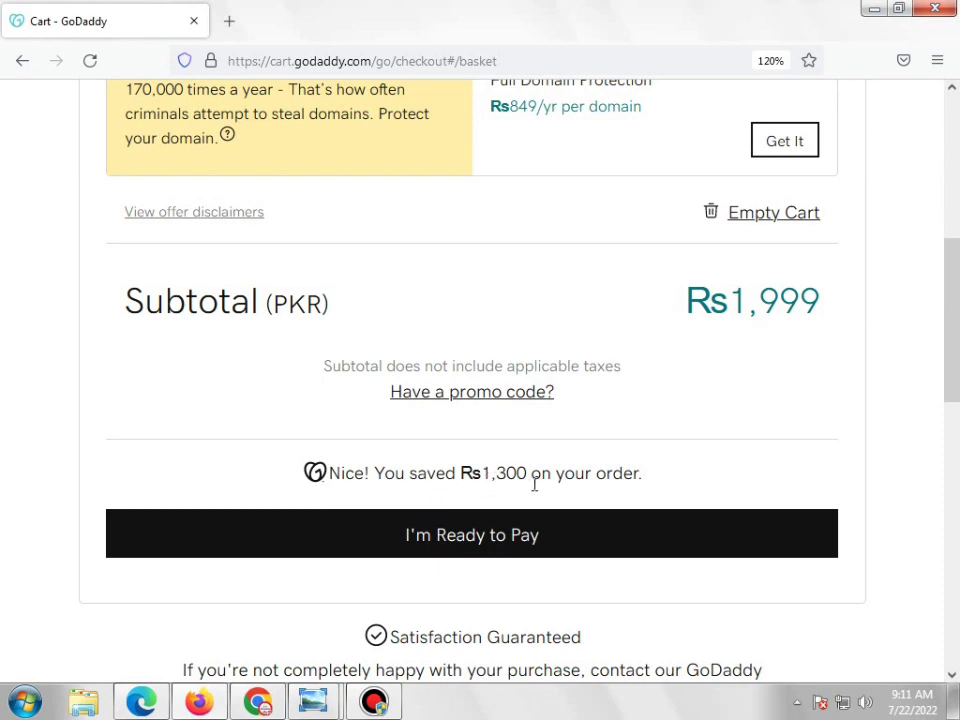
mouse_move(656, 485)
left_mouse_down()
mouse_move(489, 484)
mouse_move(656, 480)
left_mouse_up()
left_click(497, 540)
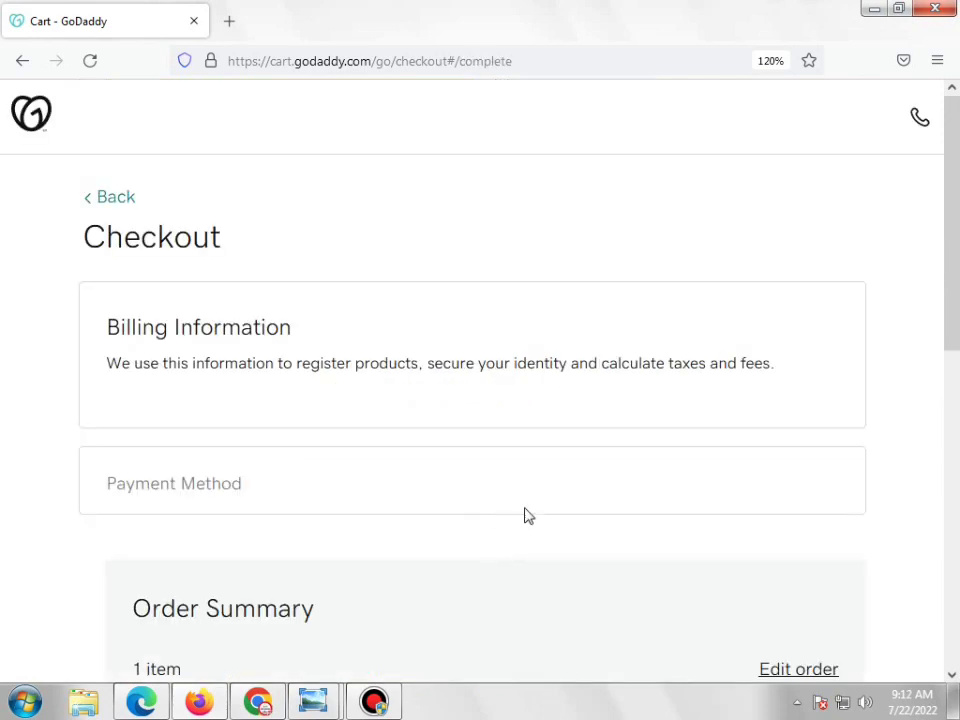
scroll(536, 506, "up", 4)
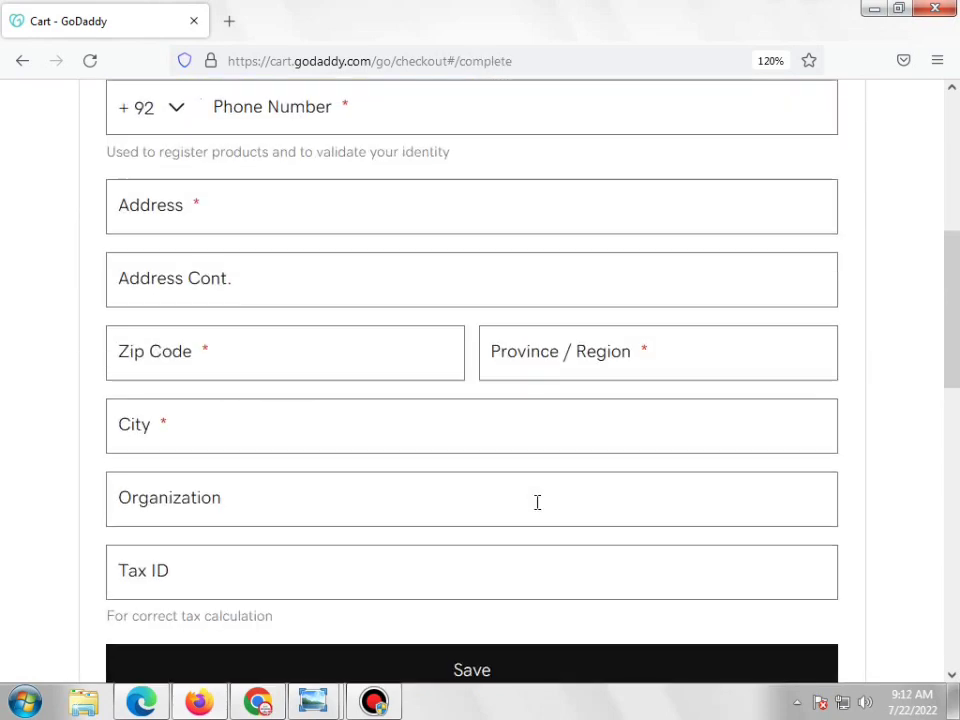
left_click(22, 61)
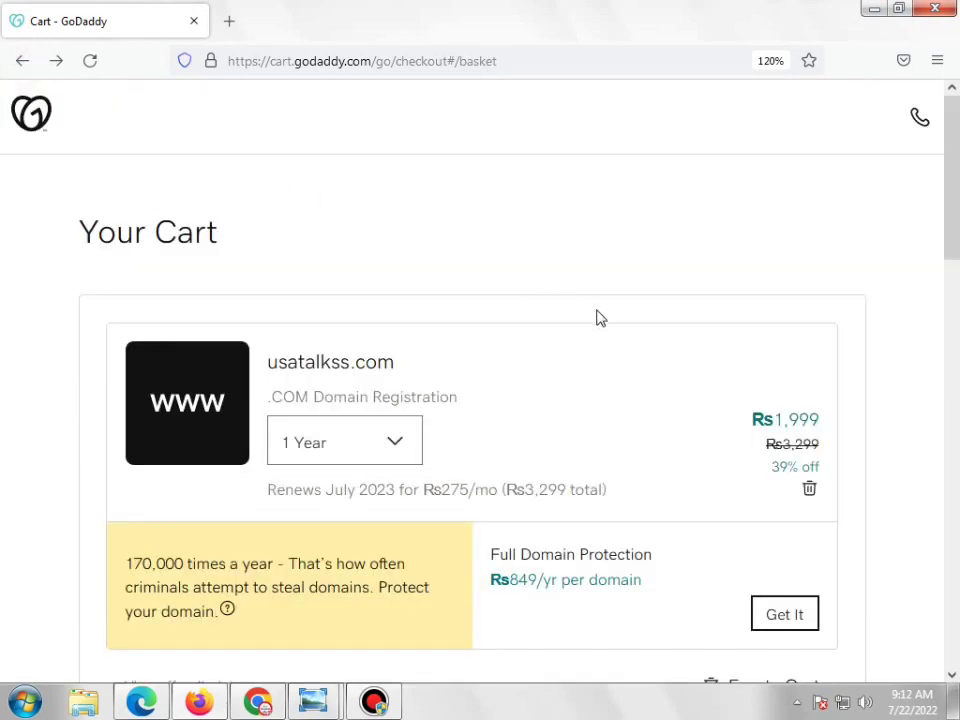
scroll(636, 377, "down", 3)
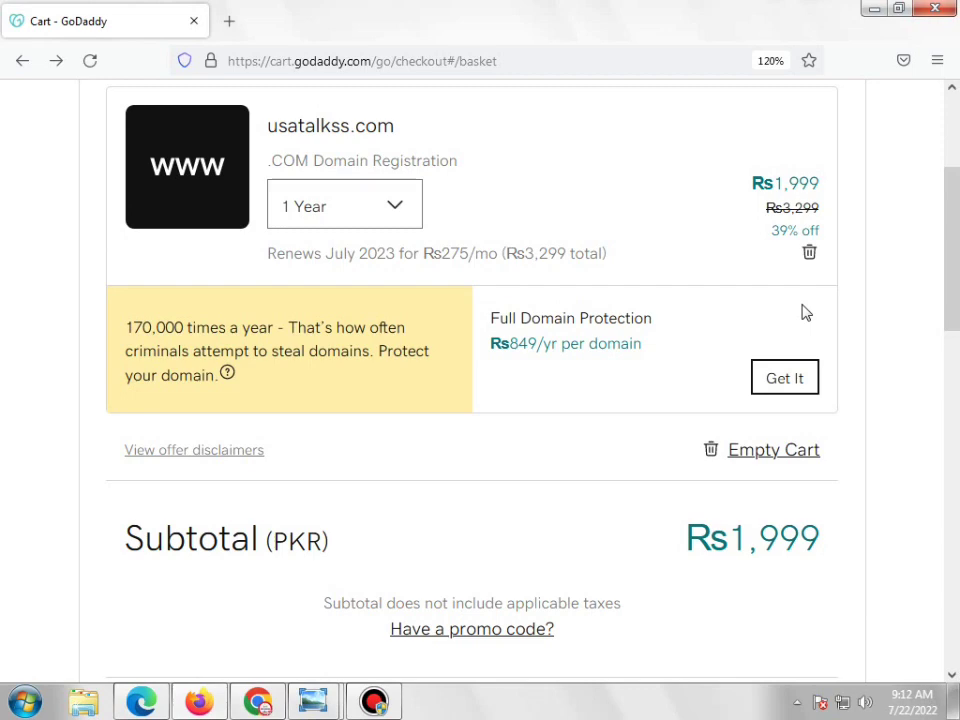
scroll(806, 313, "up", 3)
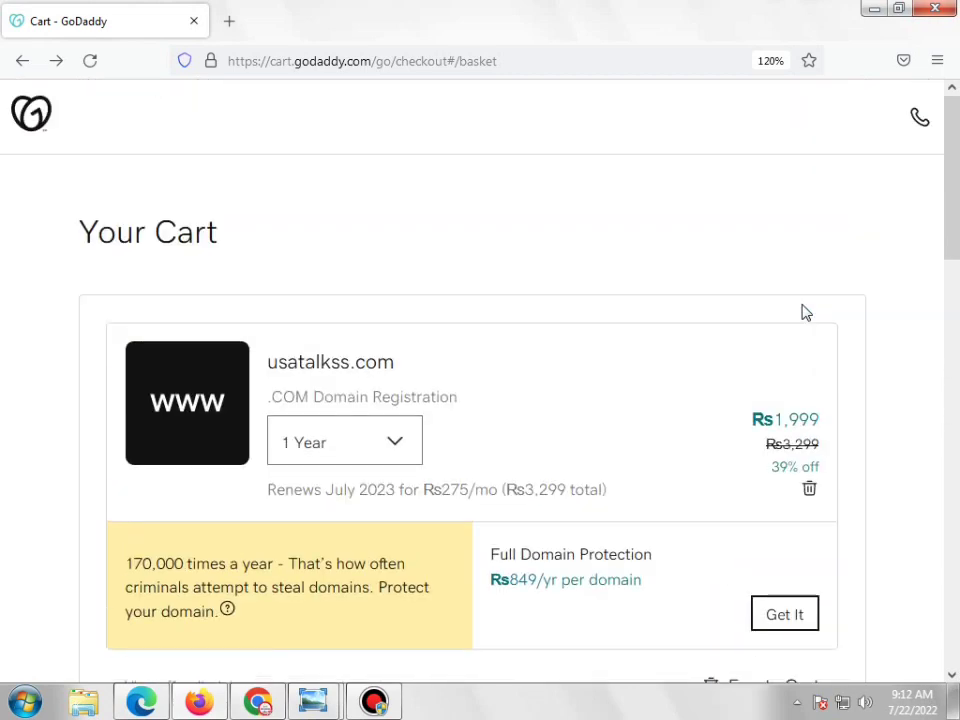
scroll(806, 313, "down", 2)
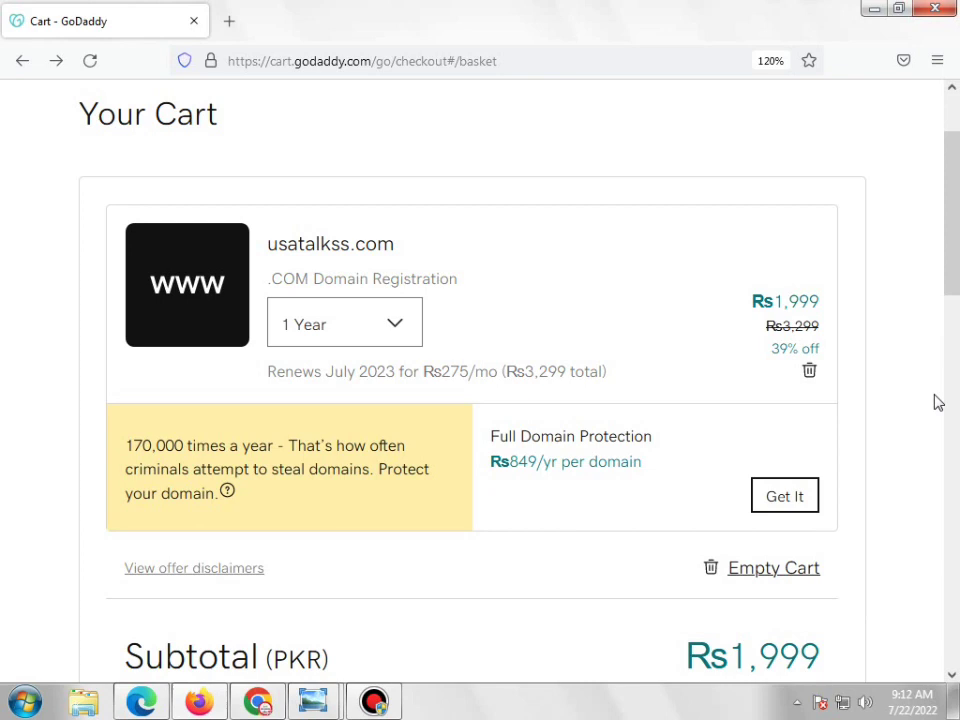
left_click(355, 703)
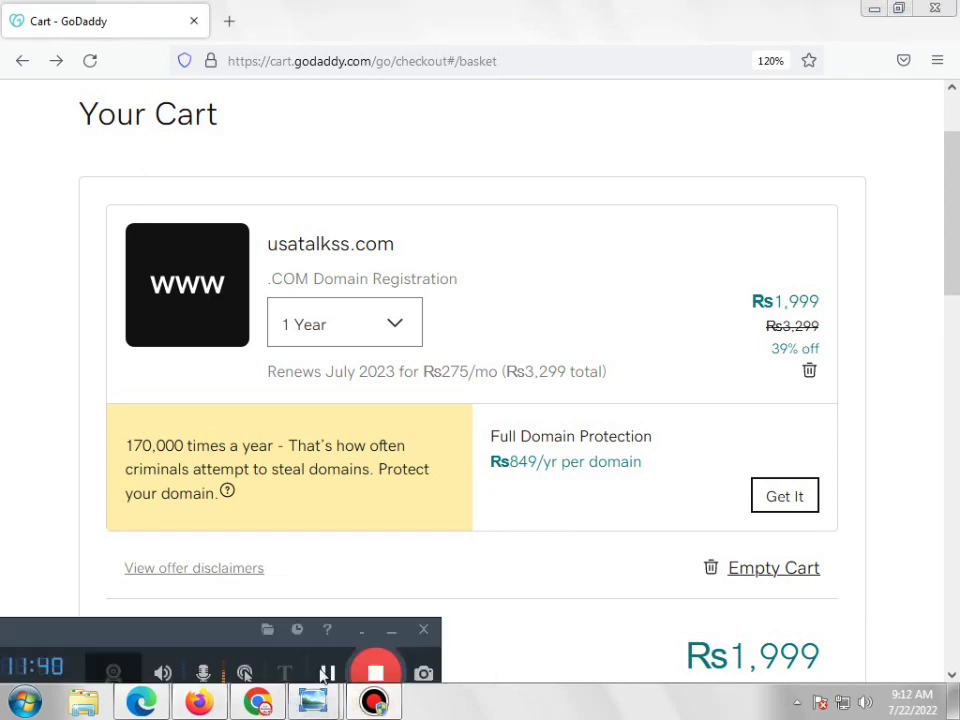
Switch to Chrome's godaddy.com/en-pk page and scroll through its Rs999 .com offer
left_click(326, 673)
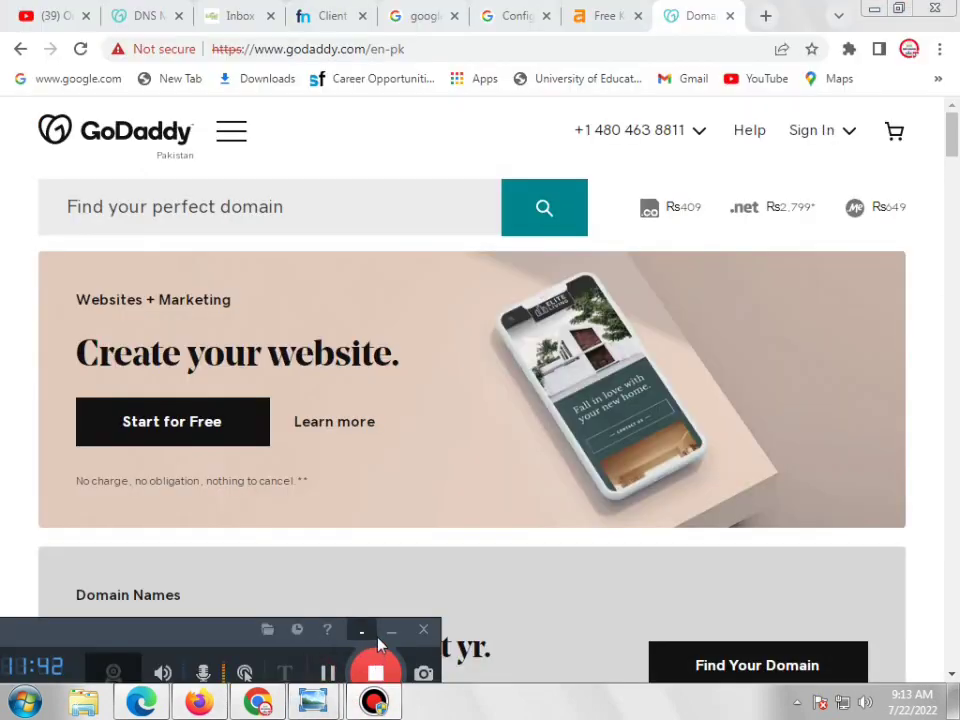
left_click(391, 629)
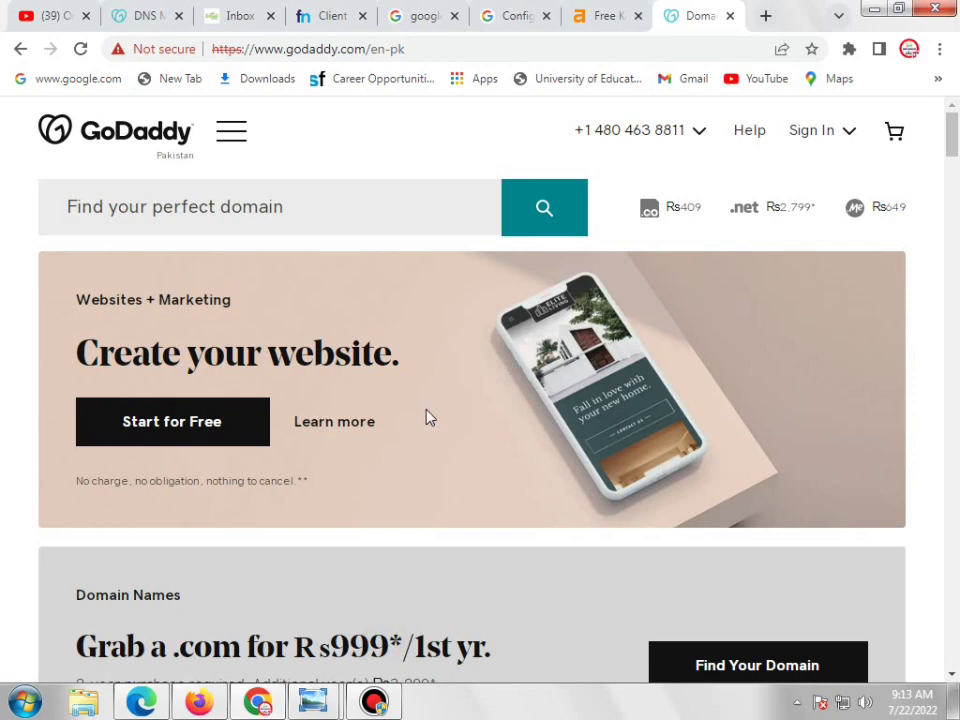
scroll(686, 242, "down", 1)
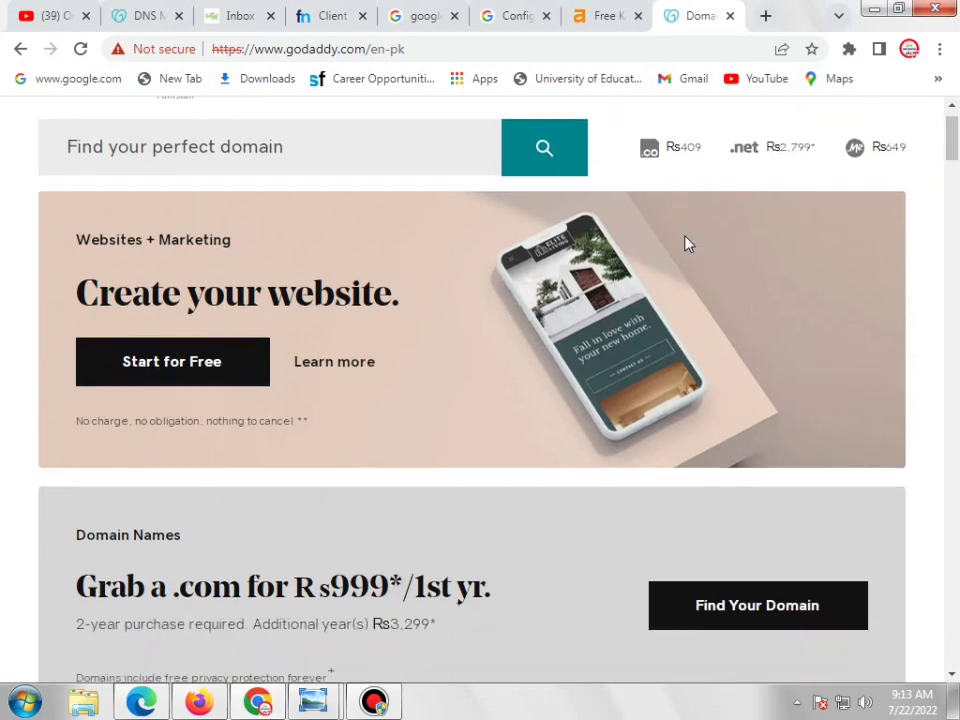
scroll(712, 289, "down", 1)
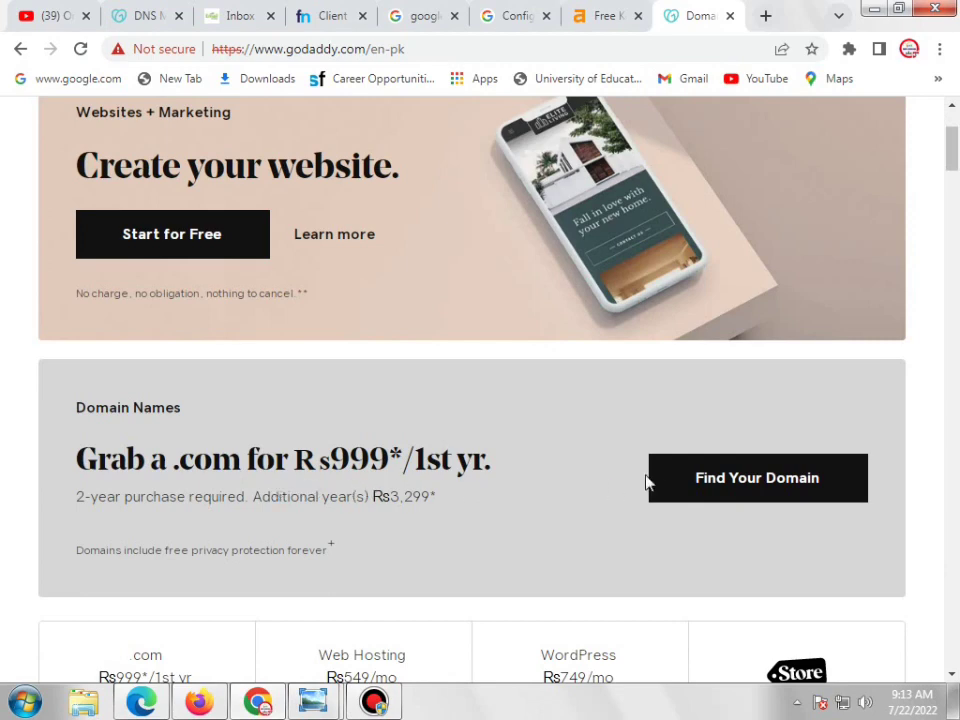
scroll(652, 460, "up", 2)
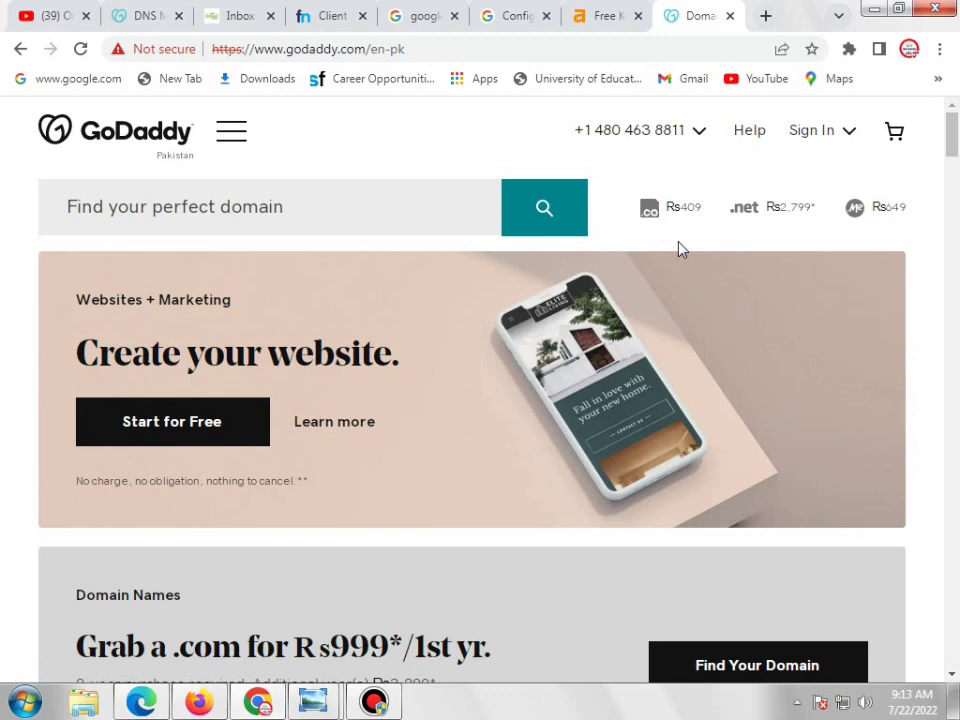
scroll(678, 248, "down", 5)
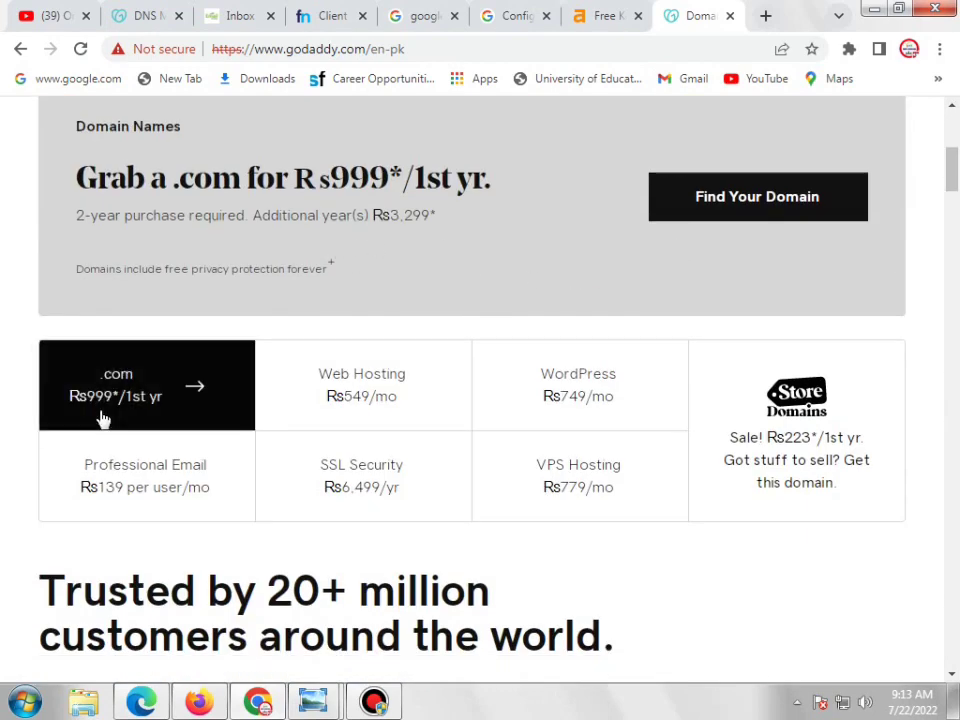
scroll(630, 368, "up", 4)
scroll(638, 361, "up", 1)
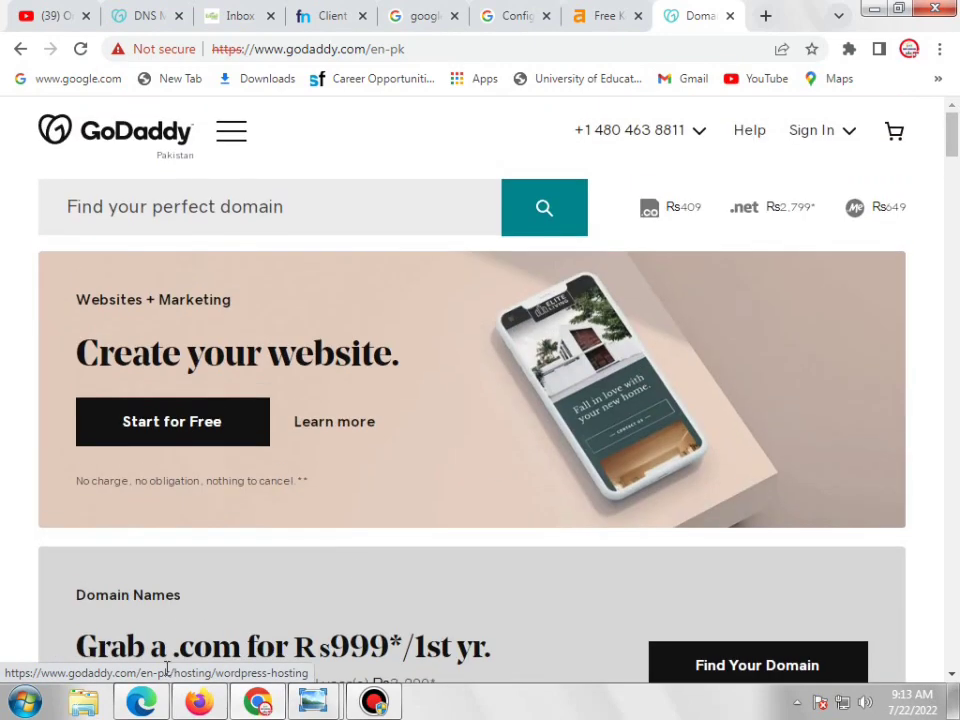
Bring the GoDaddy cart with usatalkss.com at Rs1,999 back into view
mouse_move(145, 707)
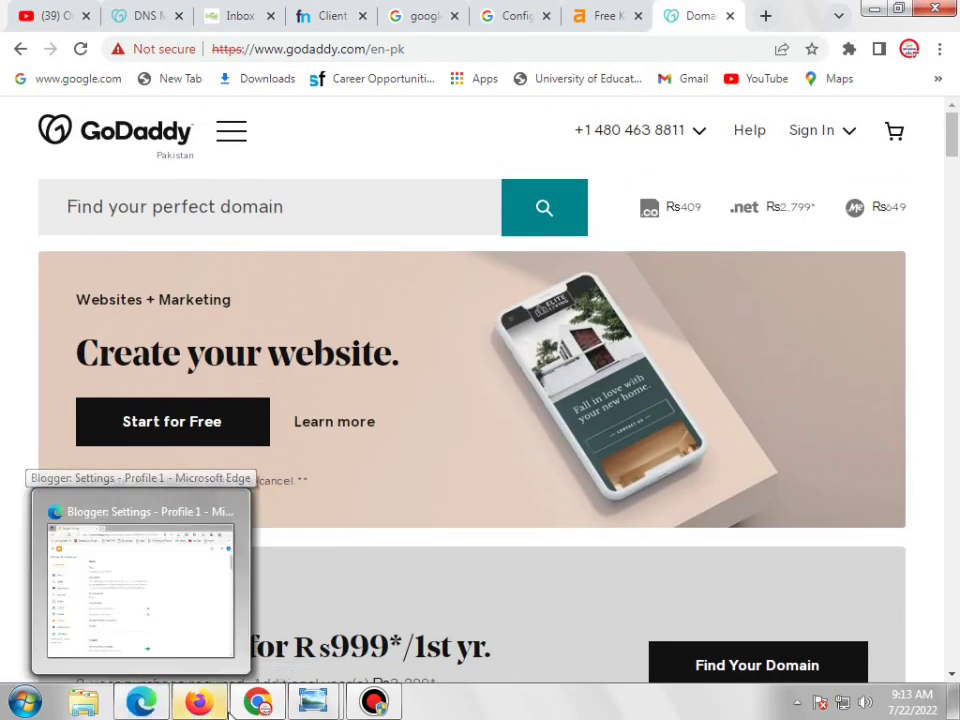
left_click(199, 703)
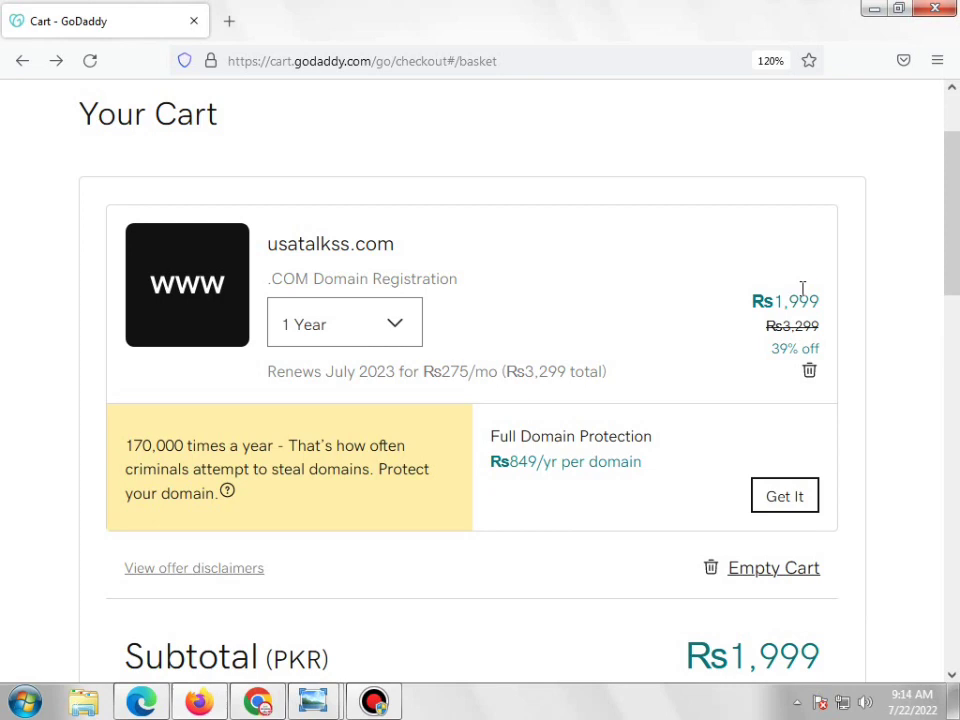
scroll(790, 282, "down", 4)
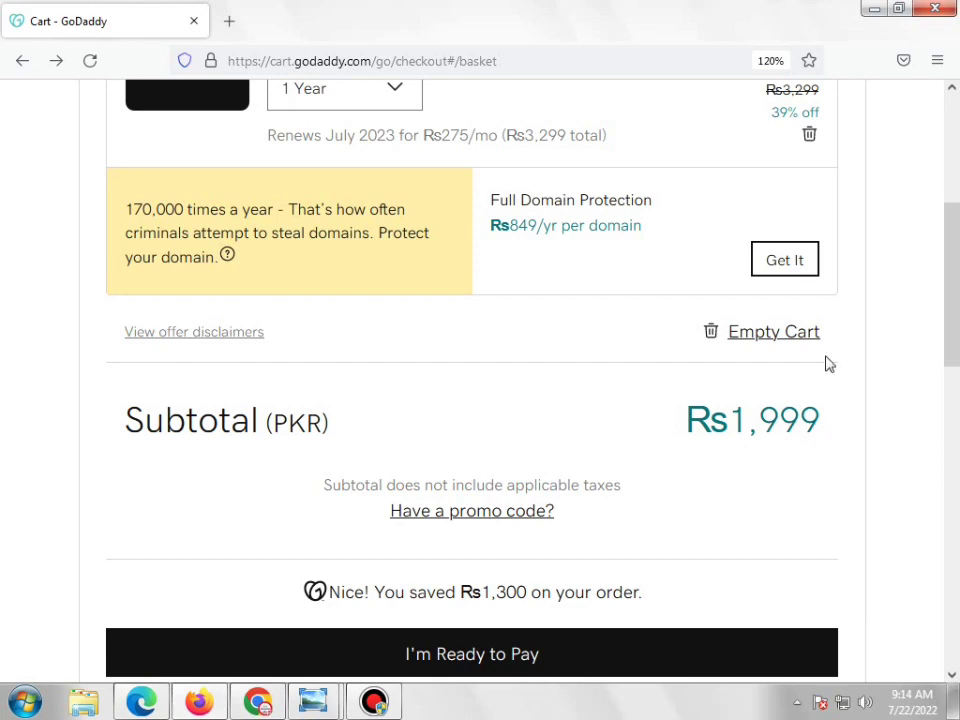
scroll(790, 318, "up", 6)
scroll(816, 334, "down", 15)
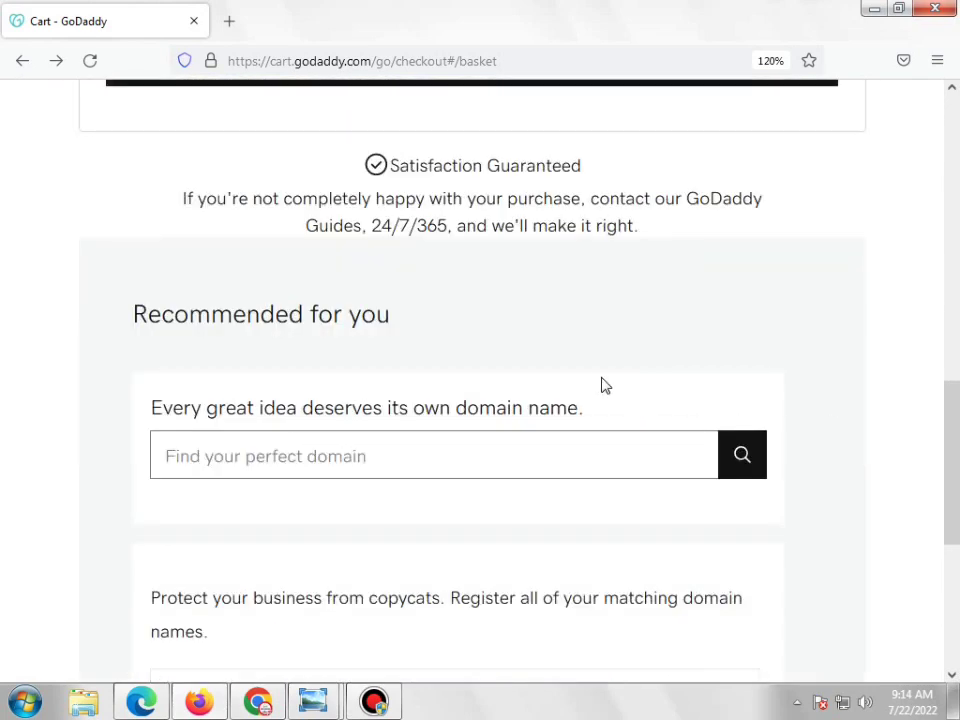
scroll(600, 378, "up", 4)
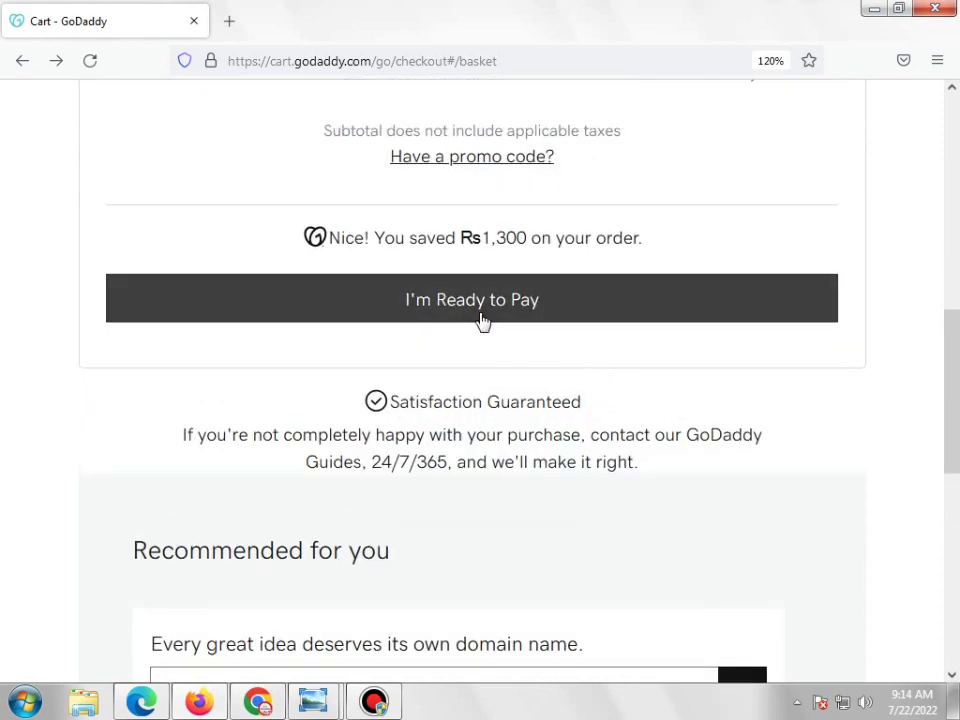
Proceed from the cart to checkout and zoom the page out
left_click(528, 309)
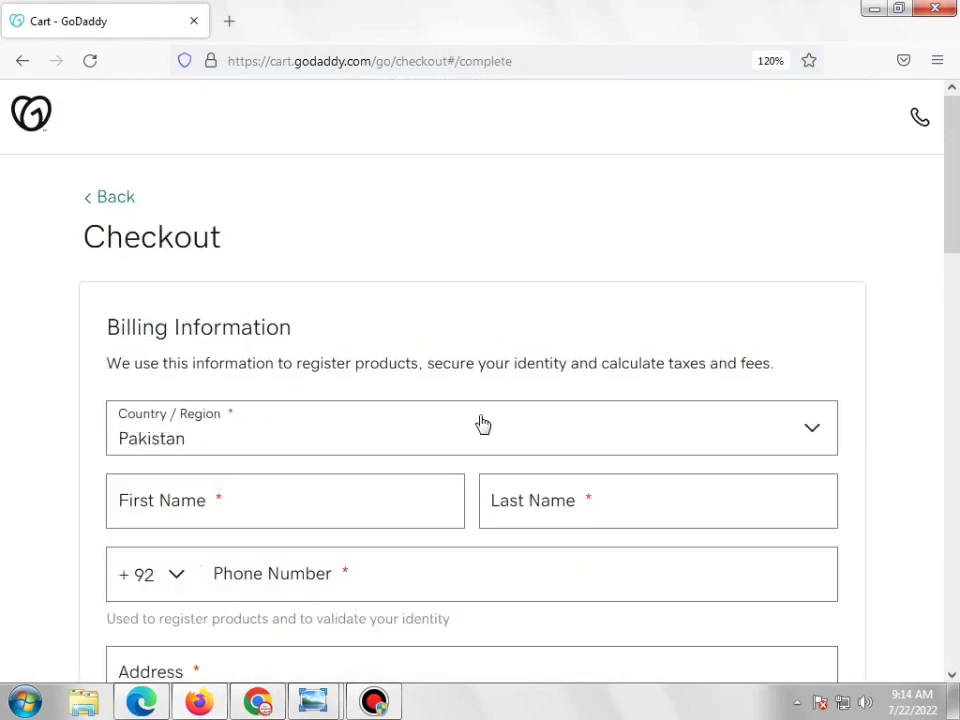
scroll(483, 420, "down", 4)
scroll(486, 380, "up", 2)
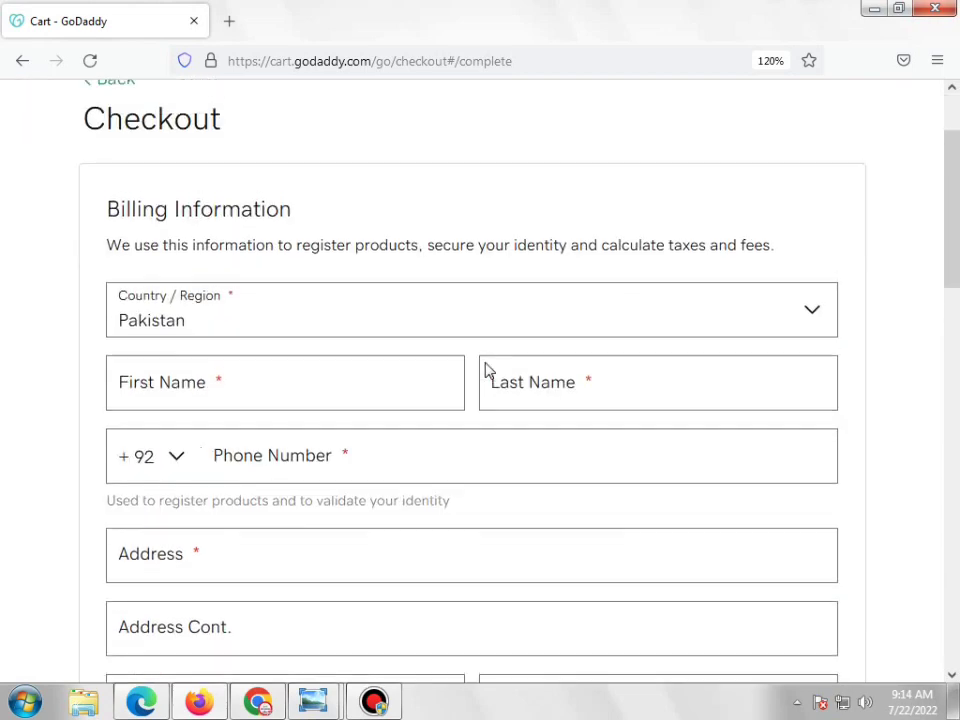
key("ctrl+minus")
key("ctrl+minus")
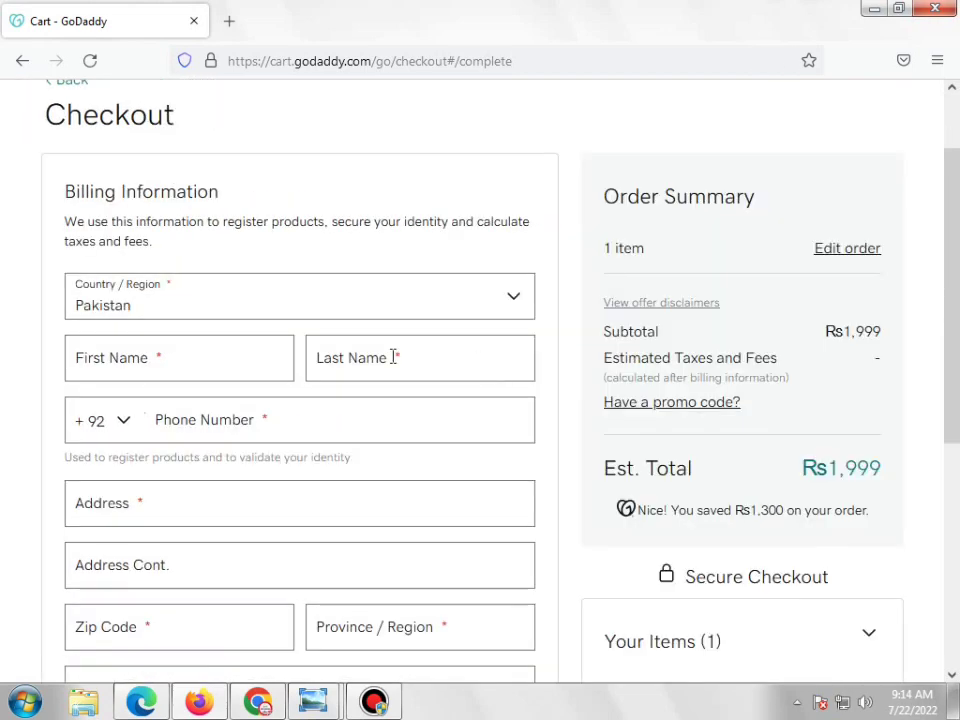
scroll(733, 372, "down", 2)
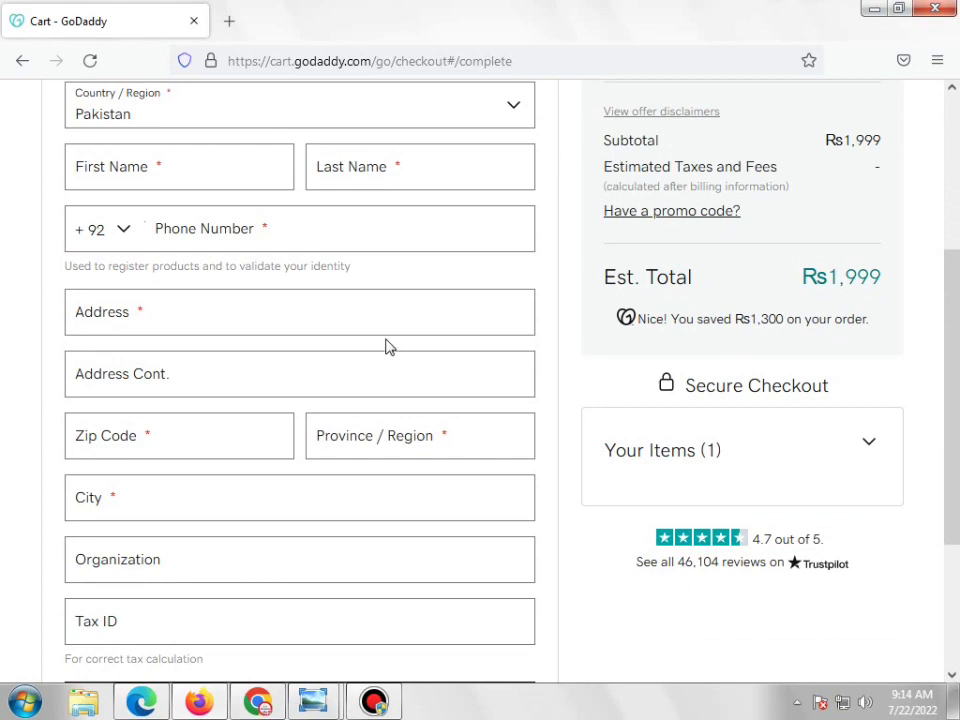
scroll(389, 346, "up", 3)
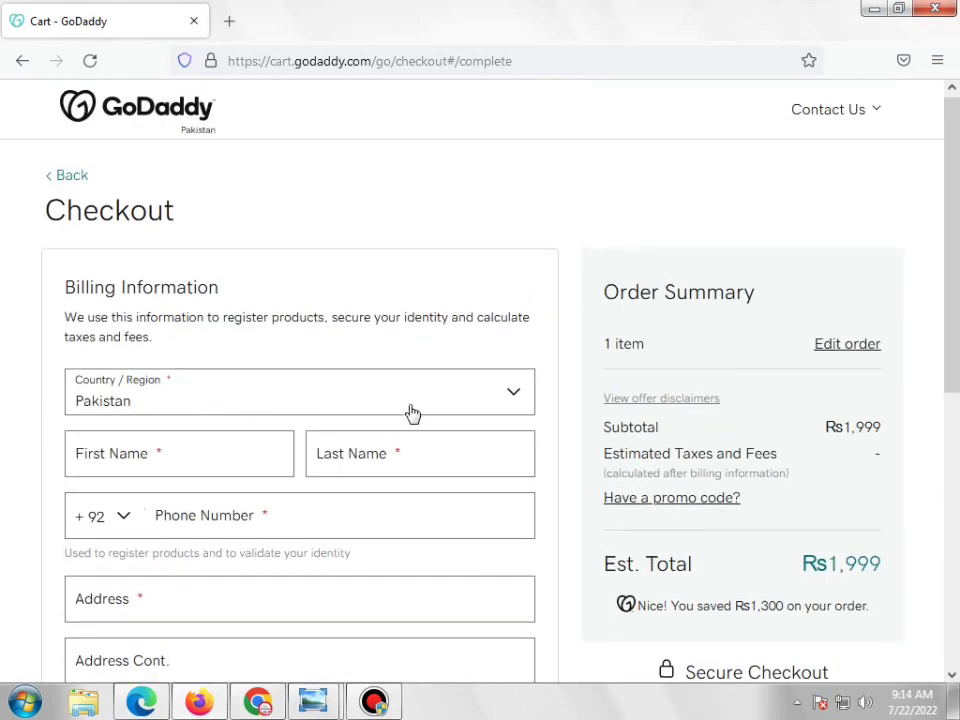
Enter the billing first name, last name and phone number
left_click(239, 450)
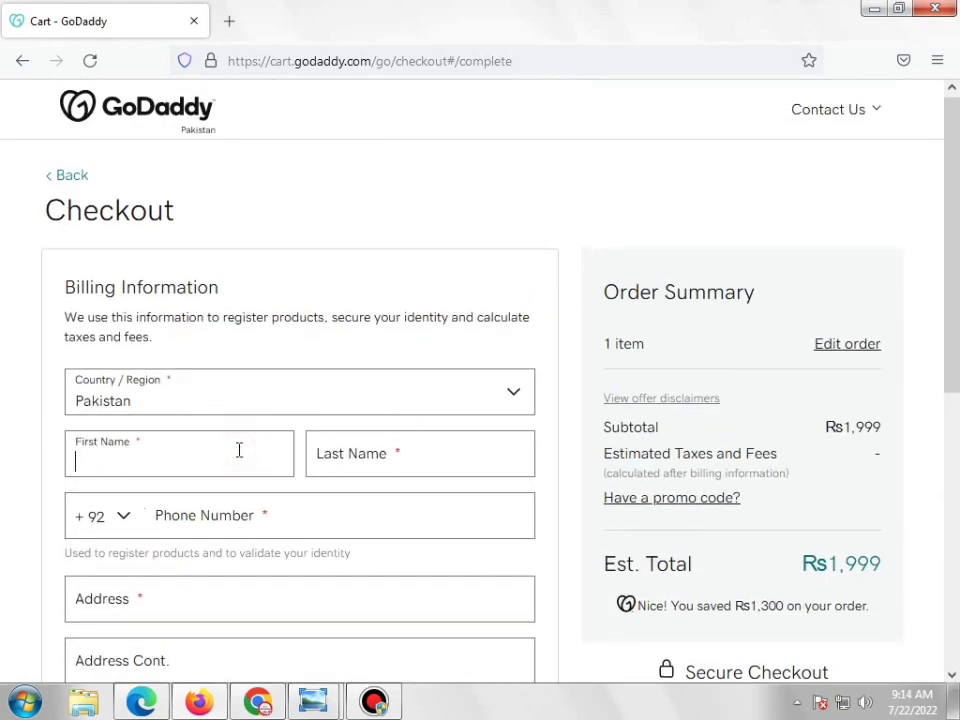
left_click(390, 466)
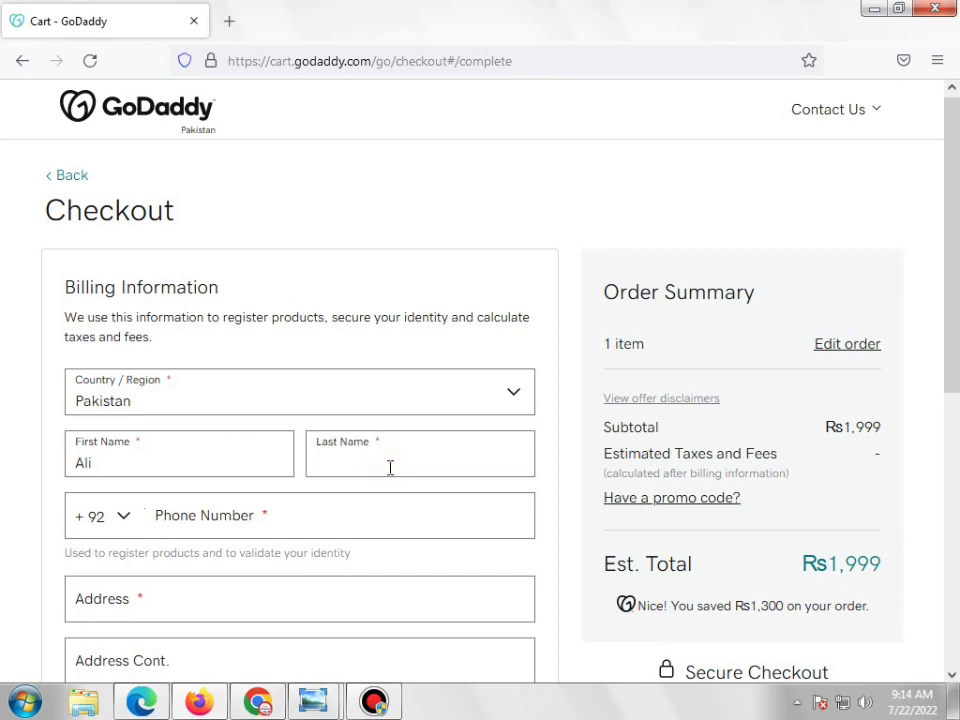
left_click(279, 521)
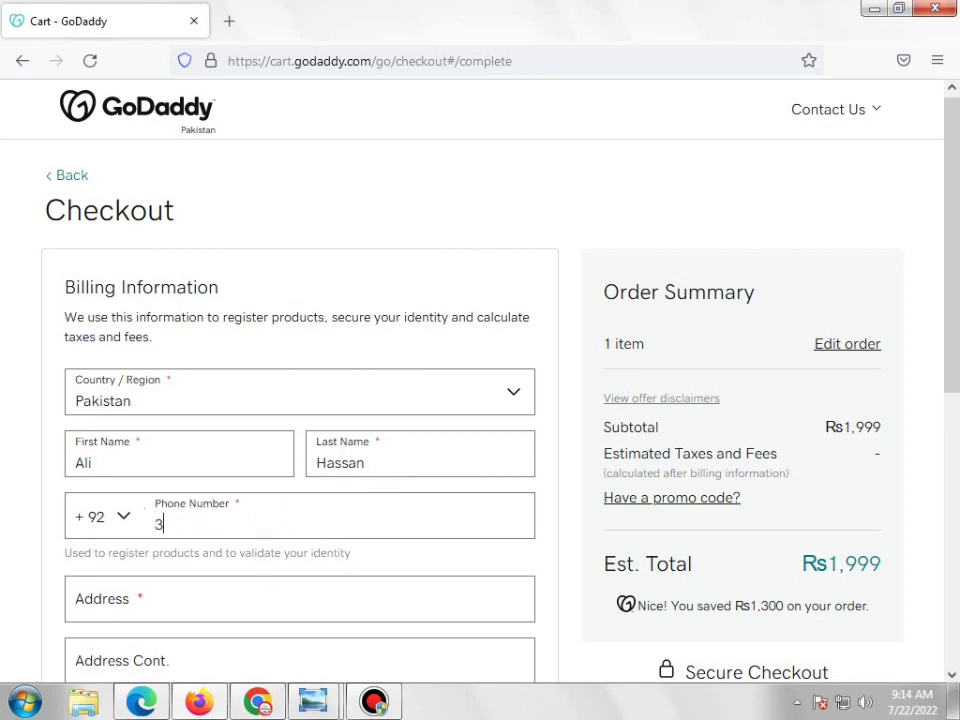
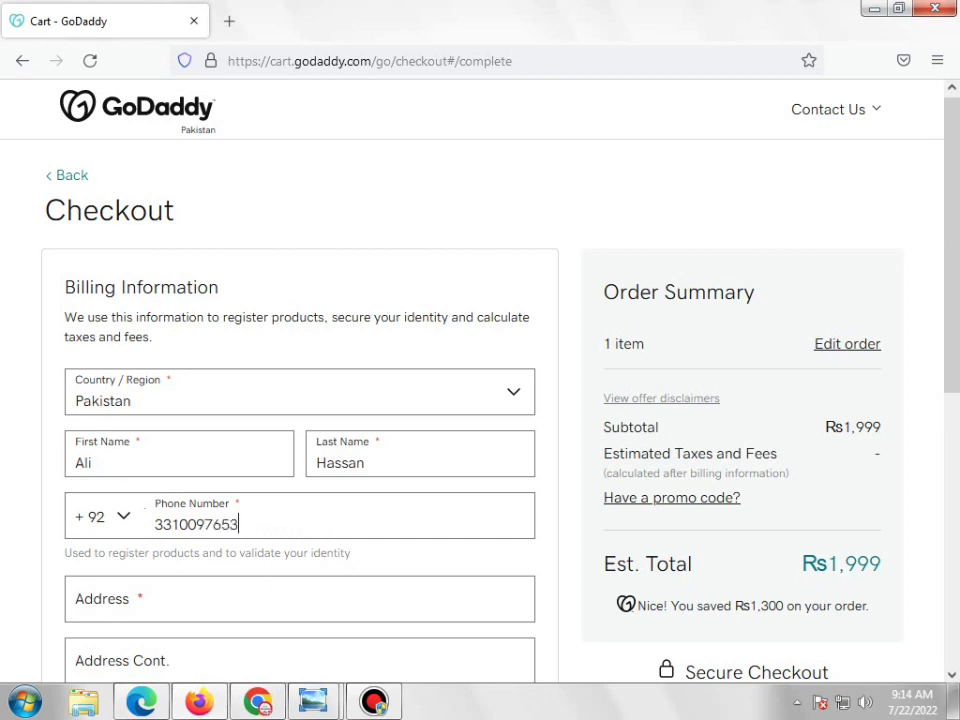
Fill in the street address, zip code, province and city, then save the billing details
scroll(261, 546, "down", 2)
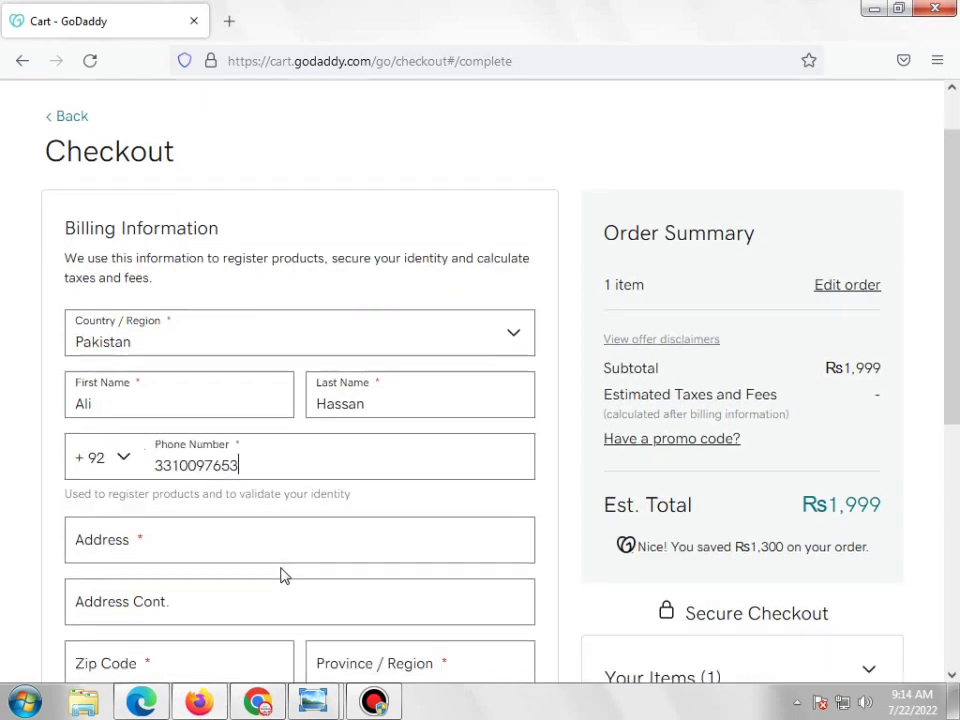
left_click(267, 508)
type("GP")
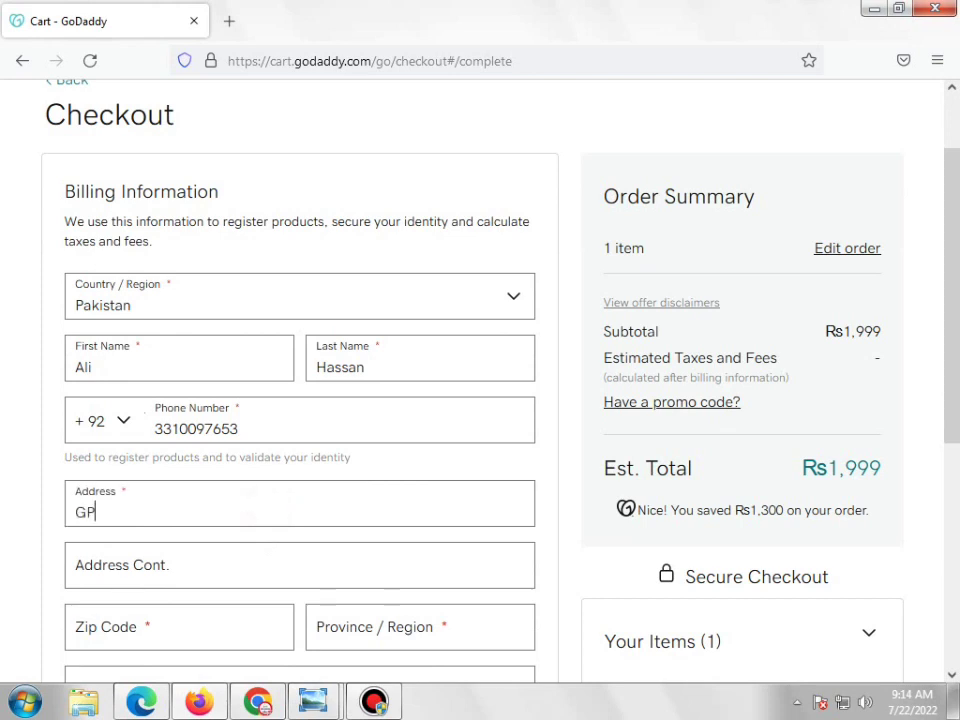
type("O Rawalpindi")
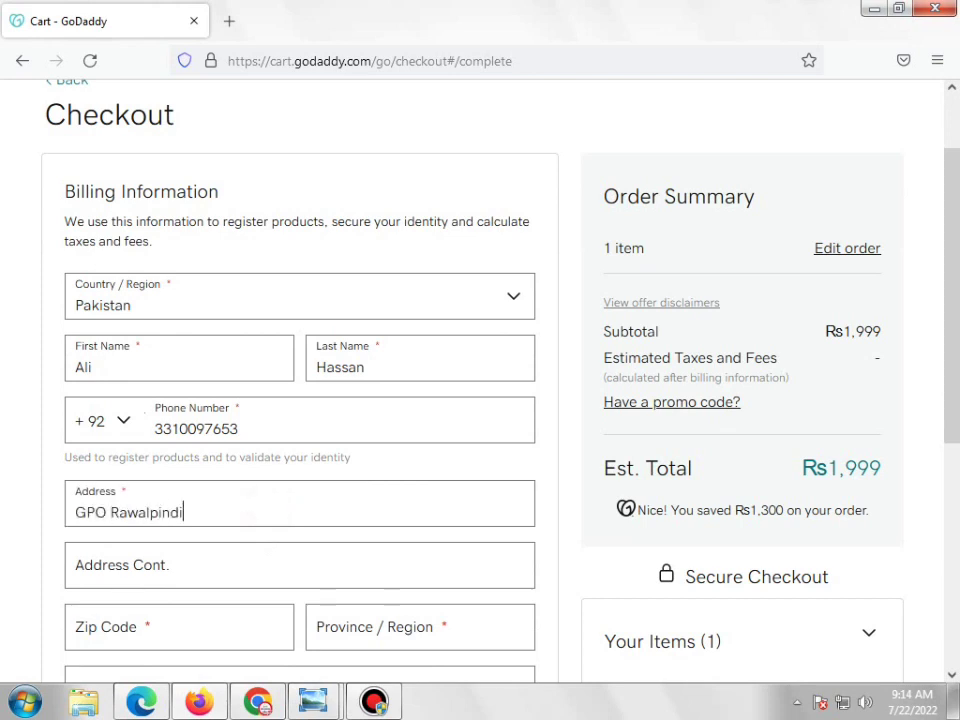
scroll(275, 513, "down", 2)
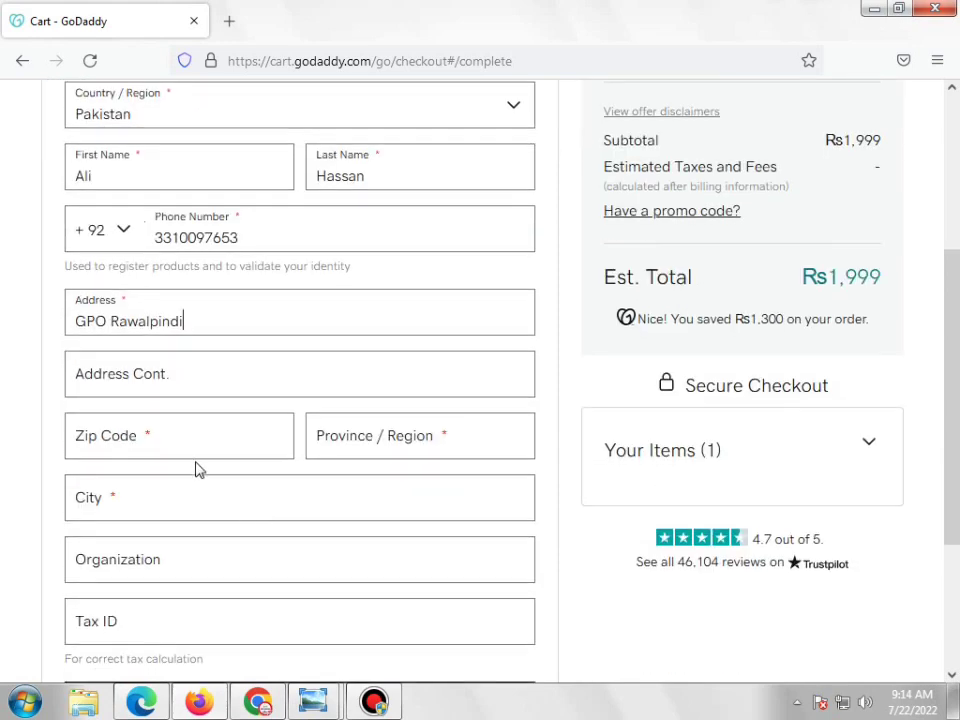
left_click(189, 387)
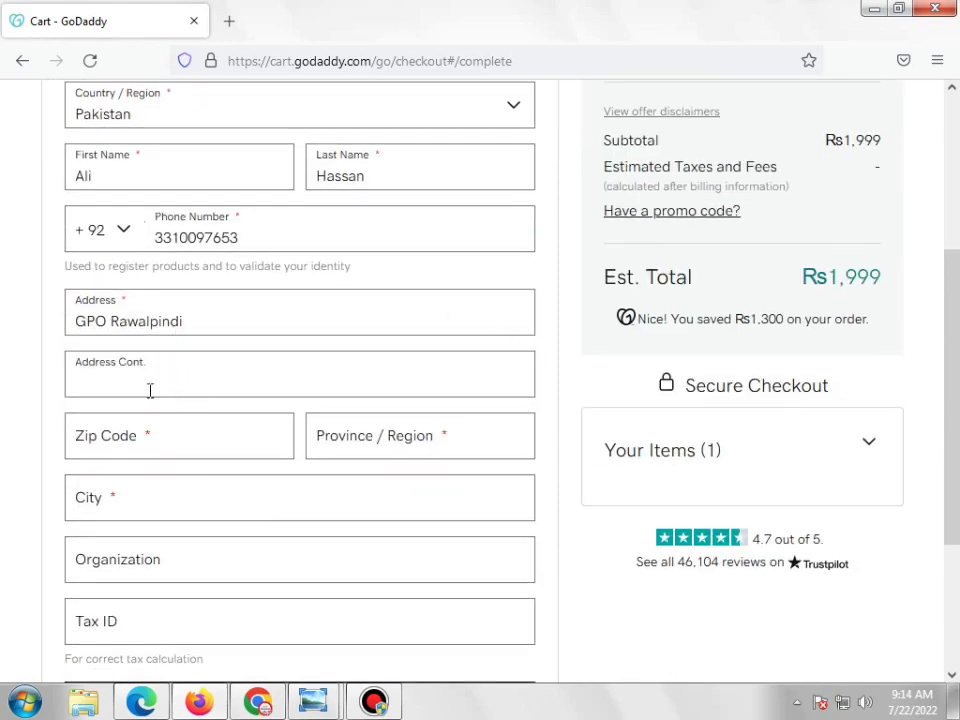
left_click(208, 444)
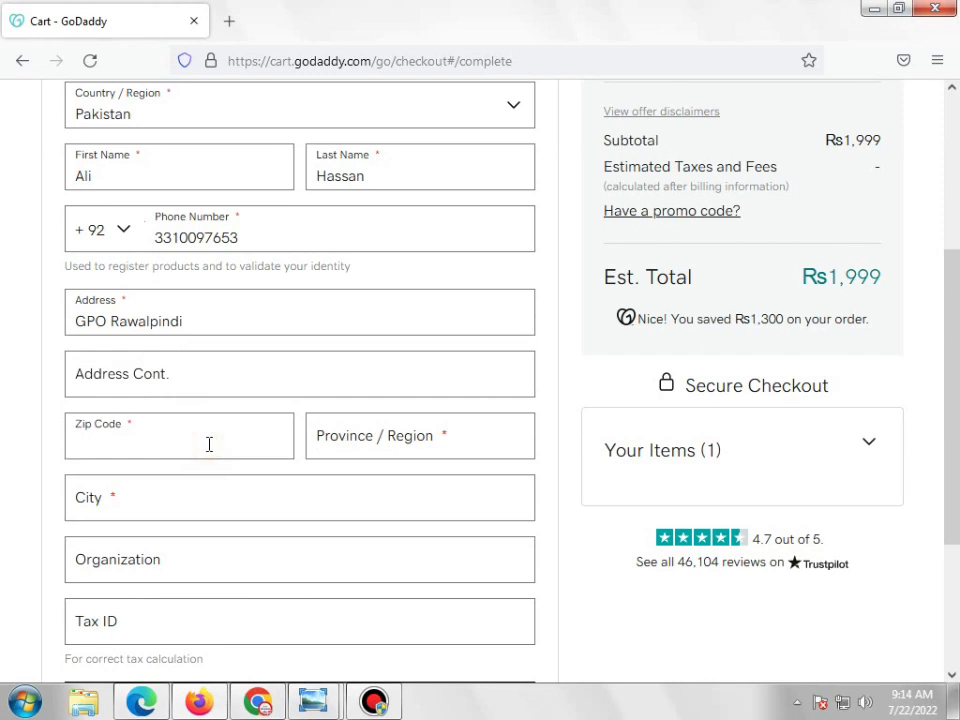
type("46000")
left_click(407, 443)
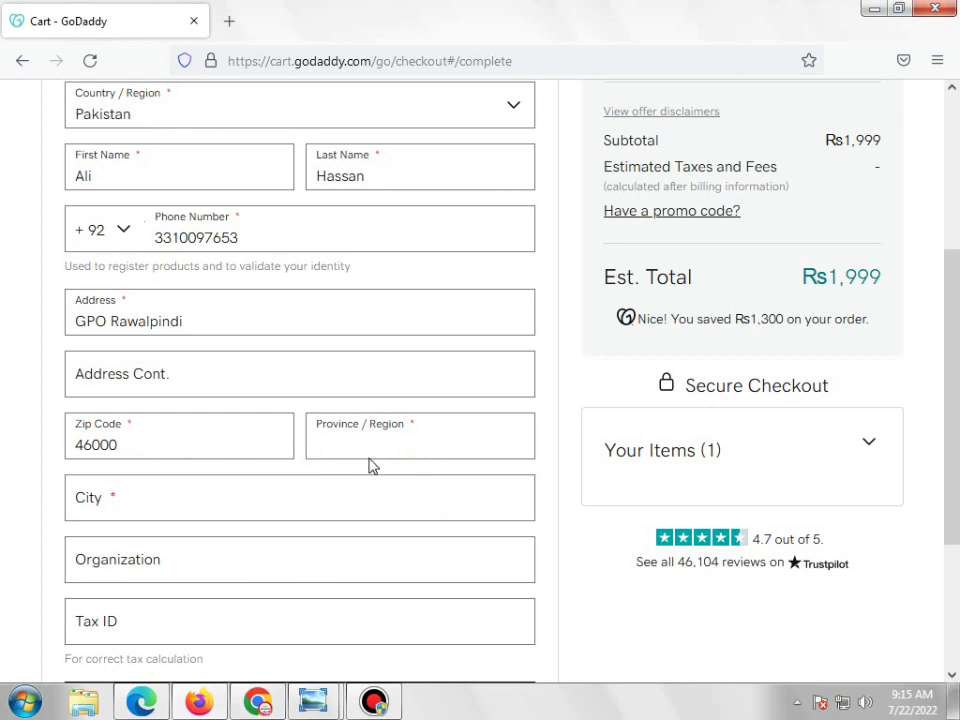
type("Punjab")
left_click(266, 500)
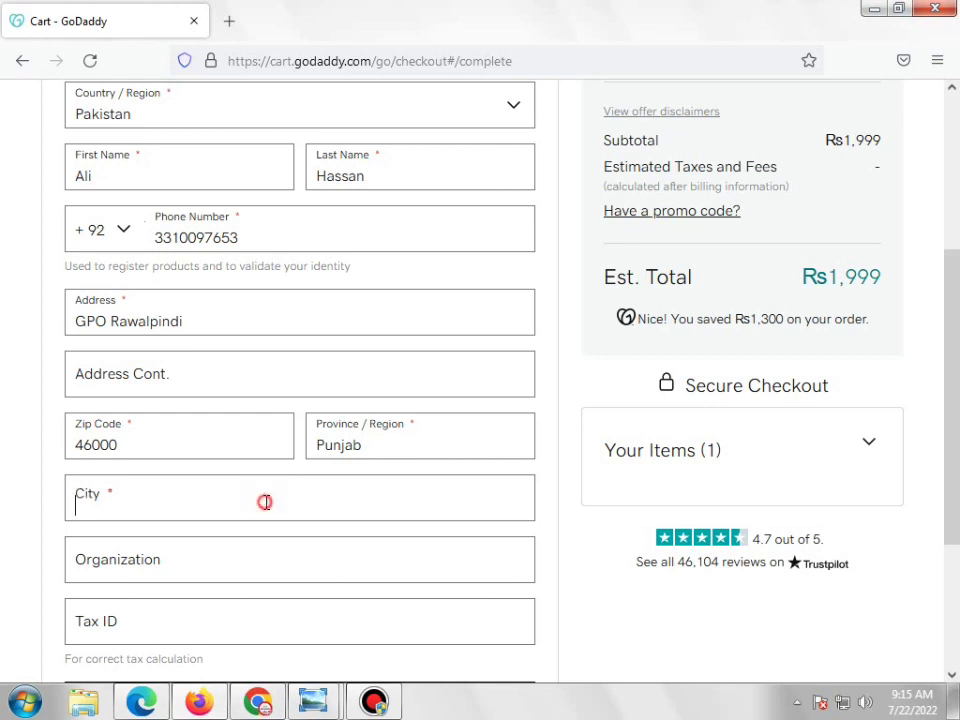
type("Rawalp")
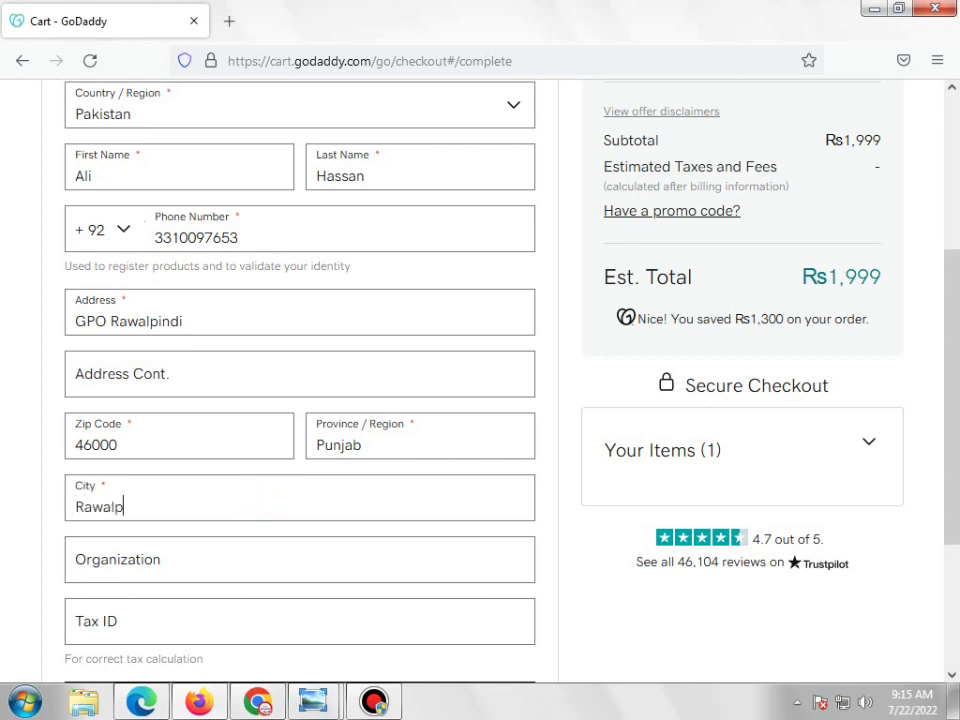
type("indi")
scroll(266, 503, "down", 4)
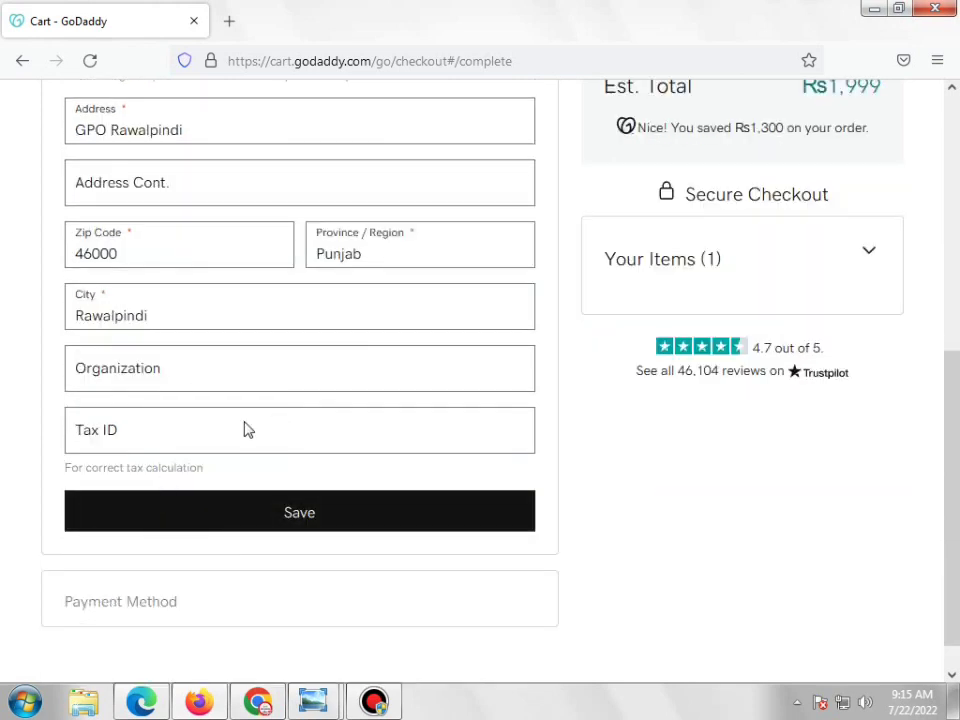
left_click(355, 525)
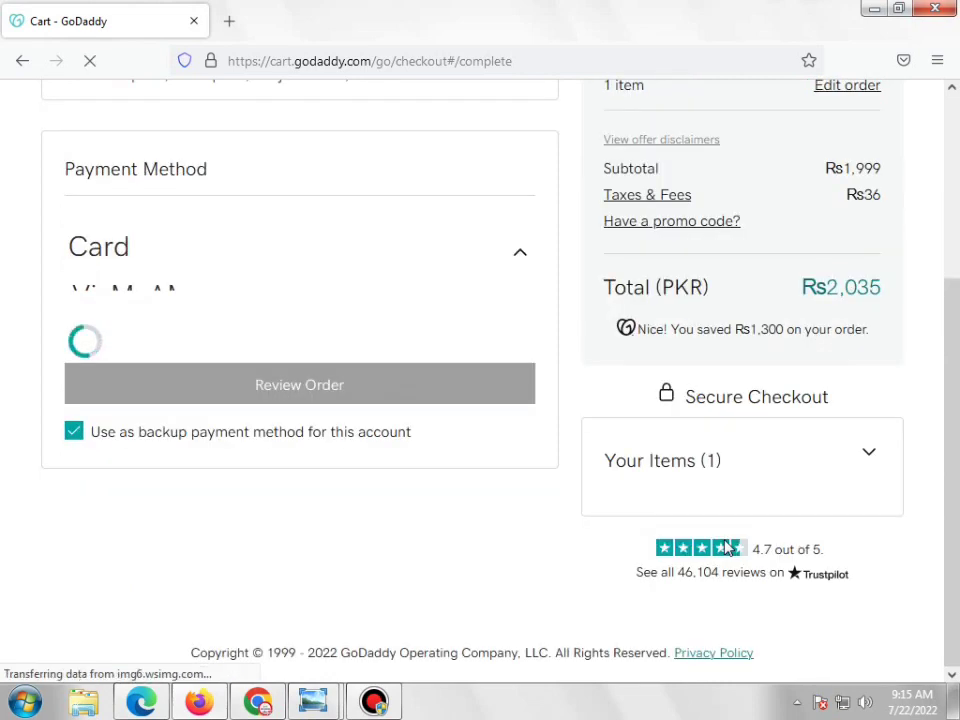
Review the card payment form and order summary, highlighting the Rs36 taxes, and zoom back in
scroll(564, 495, "up", 4)
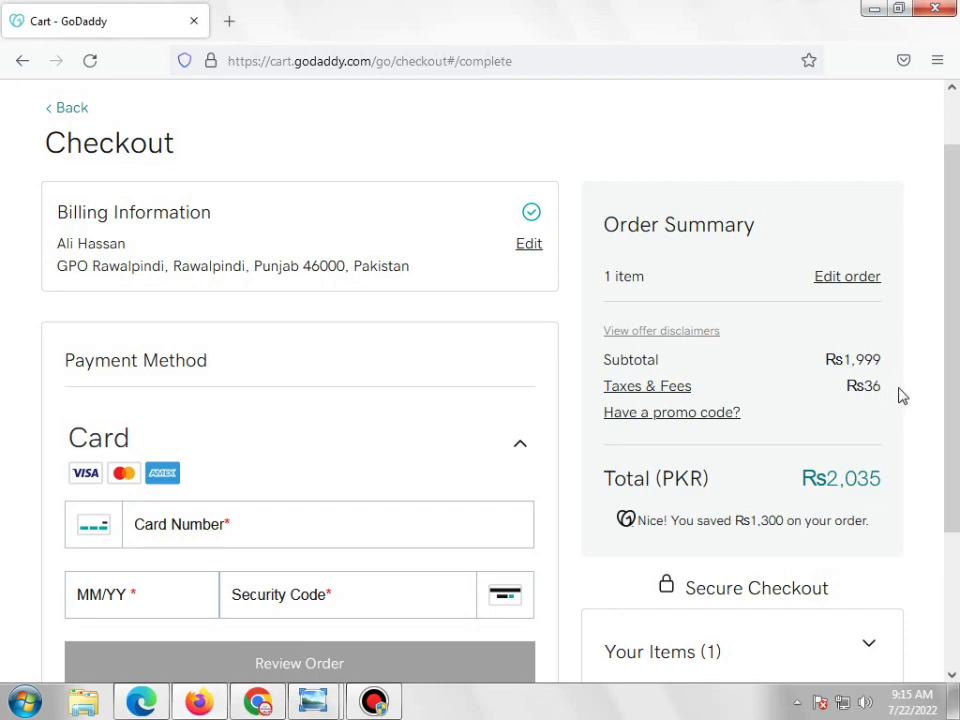
left_click_drag(896, 388, 866, 388)
scroll(921, 451, "down", 3)
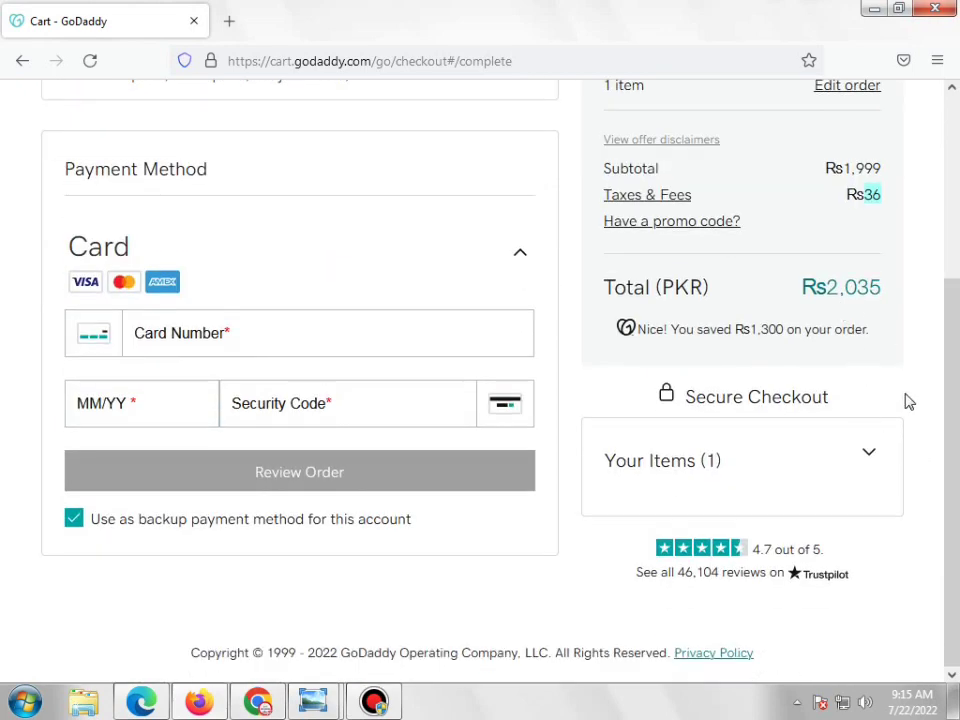
scroll(909, 395, "up", 3)
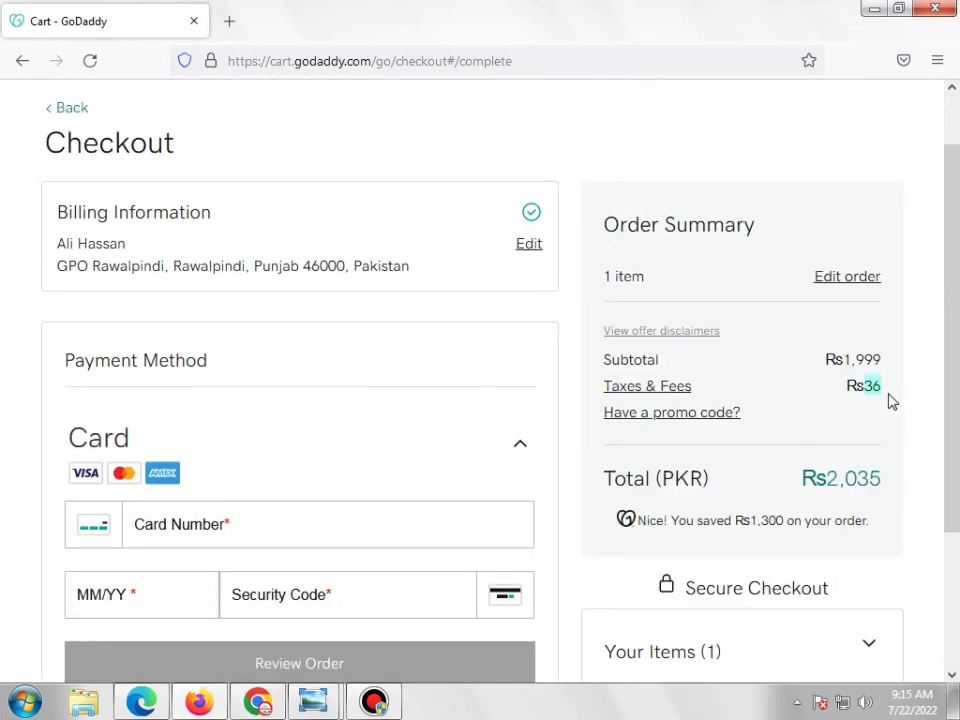
left_click_drag(862, 387, 881, 390)
scroll(882, 502, "down", 2)
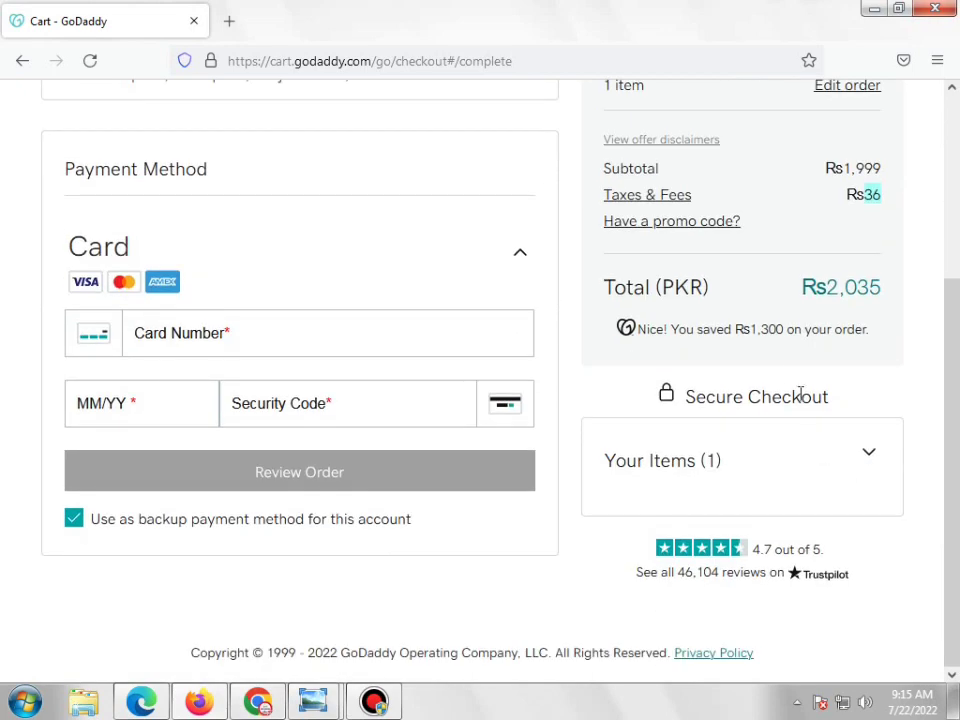
scroll(786, 370, "up", 2)
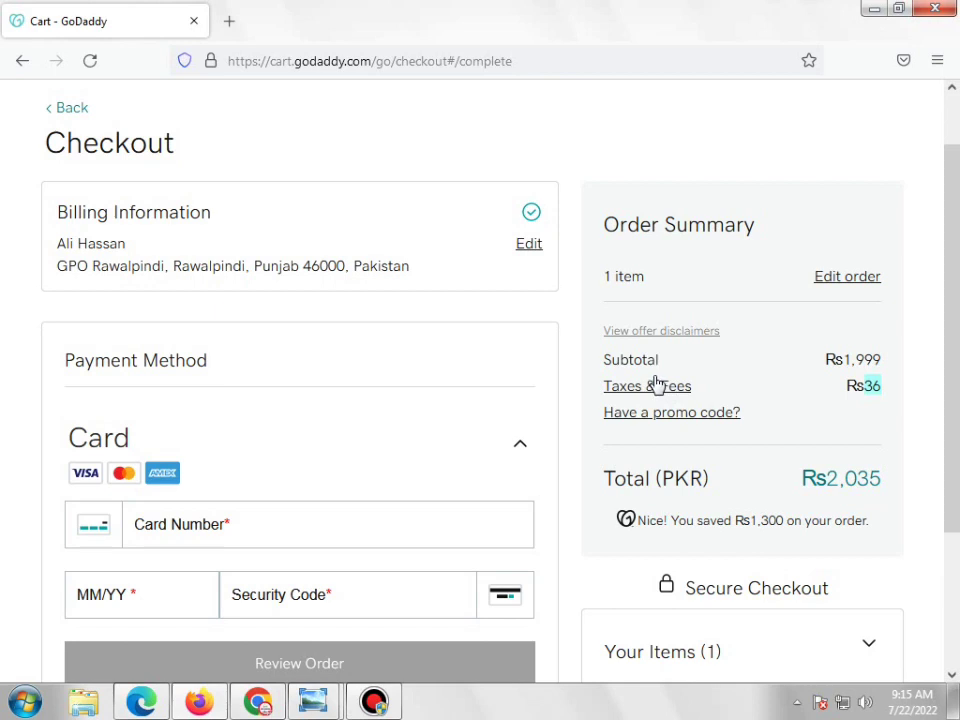
scroll(413, 372, "down", 1)
scroll(413, 372, "down", 2)
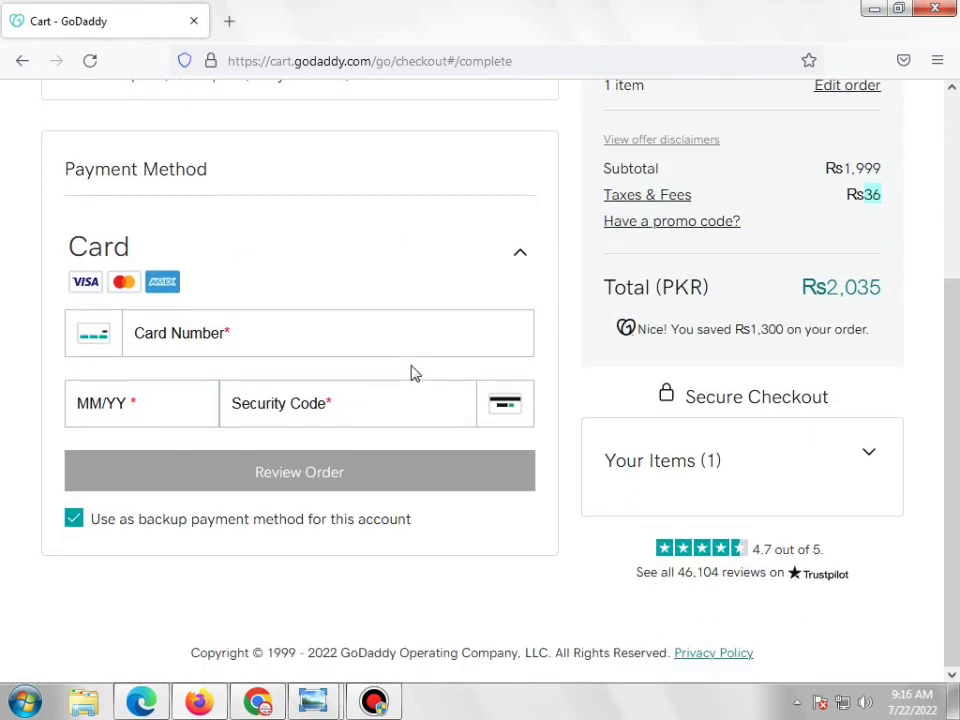
key("ctrl+plus")
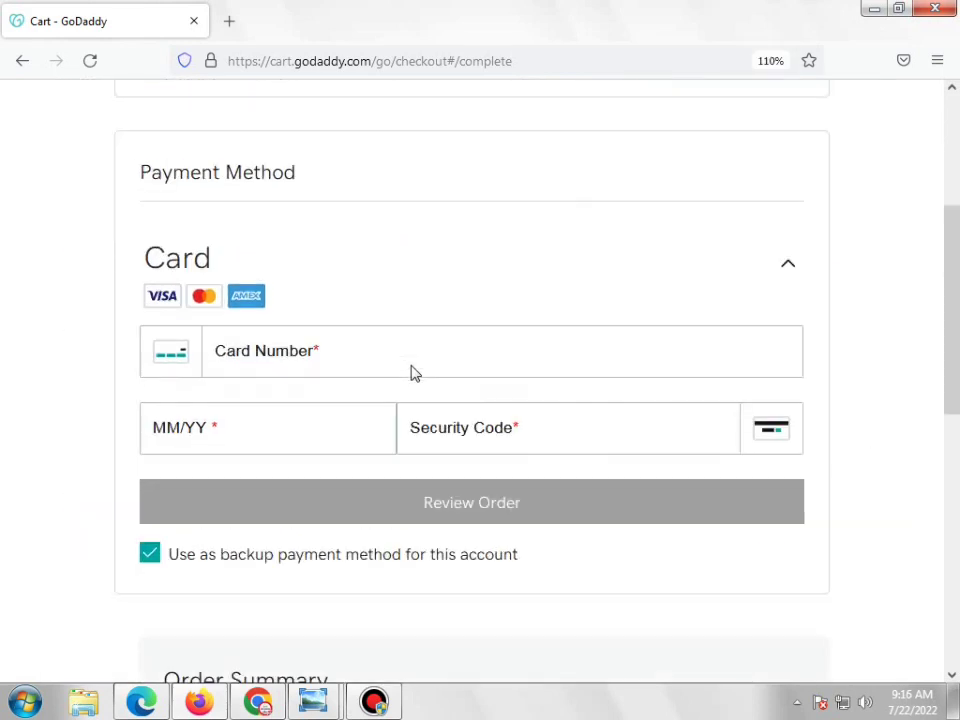
scroll(416, 367, "up", 1)
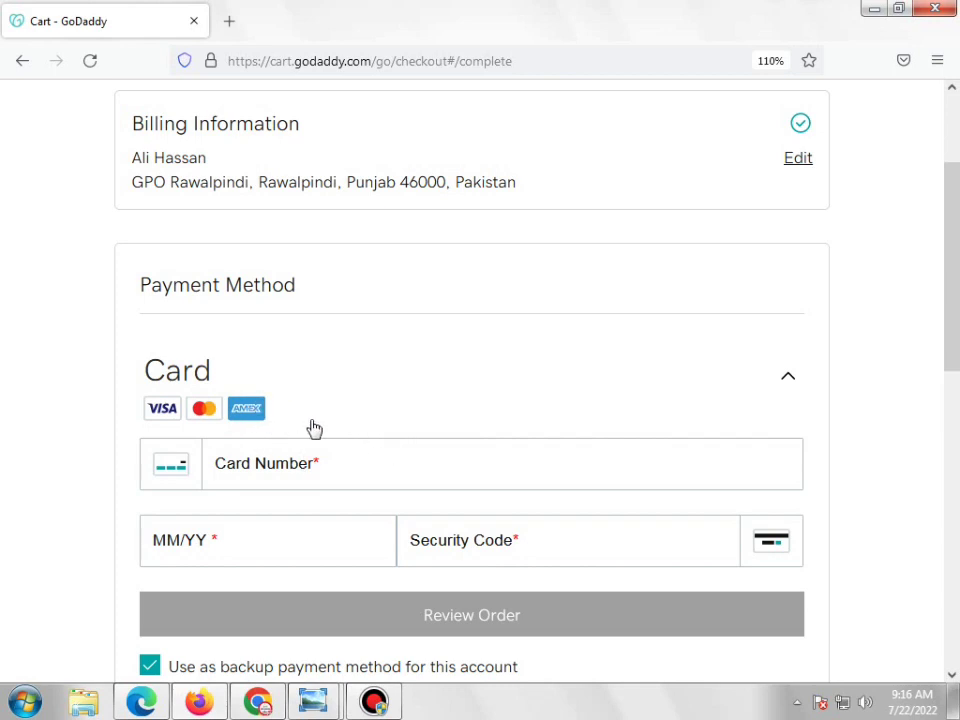
mouse_move(341, 700)
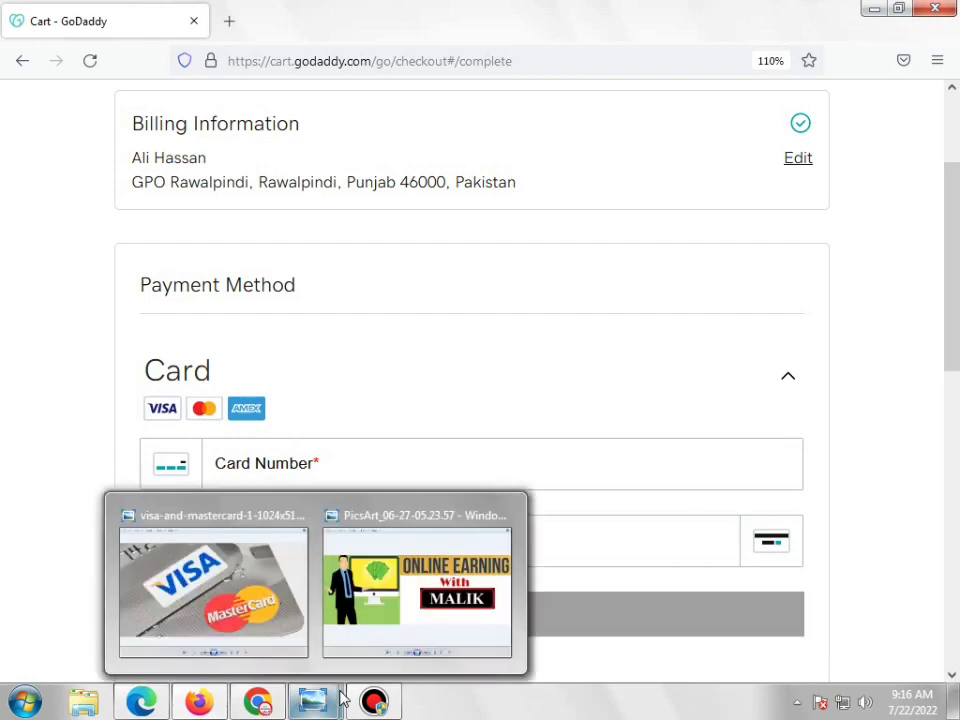
left_click(213, 590)
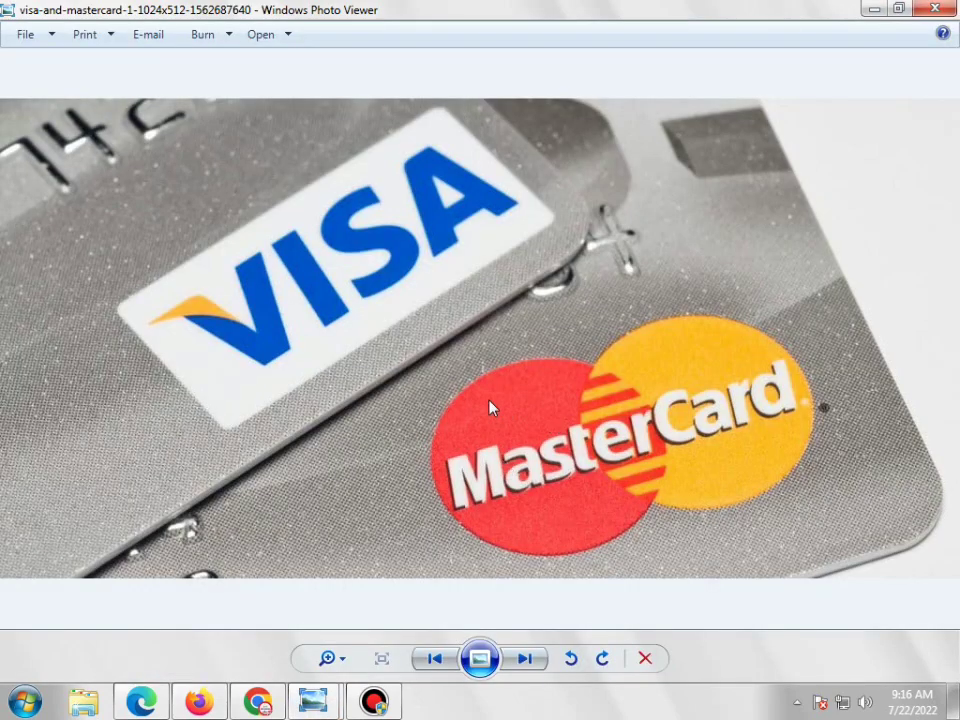
scroll(490, 407, "up", 2)
scroll(484, 399, "down", 1)
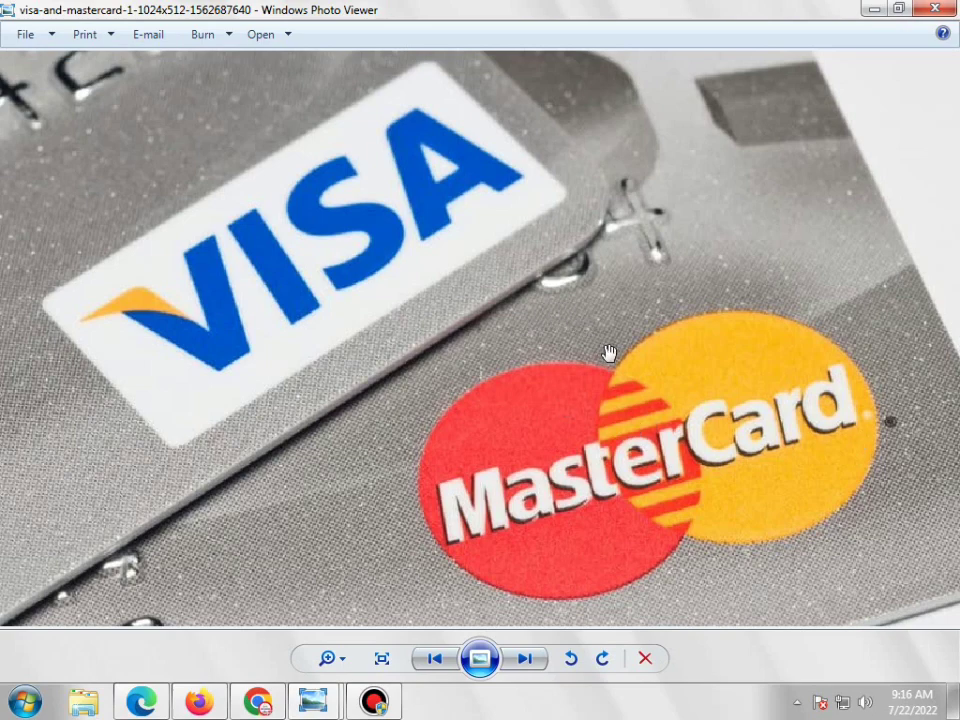
scroll(610, 352, "down", 1)
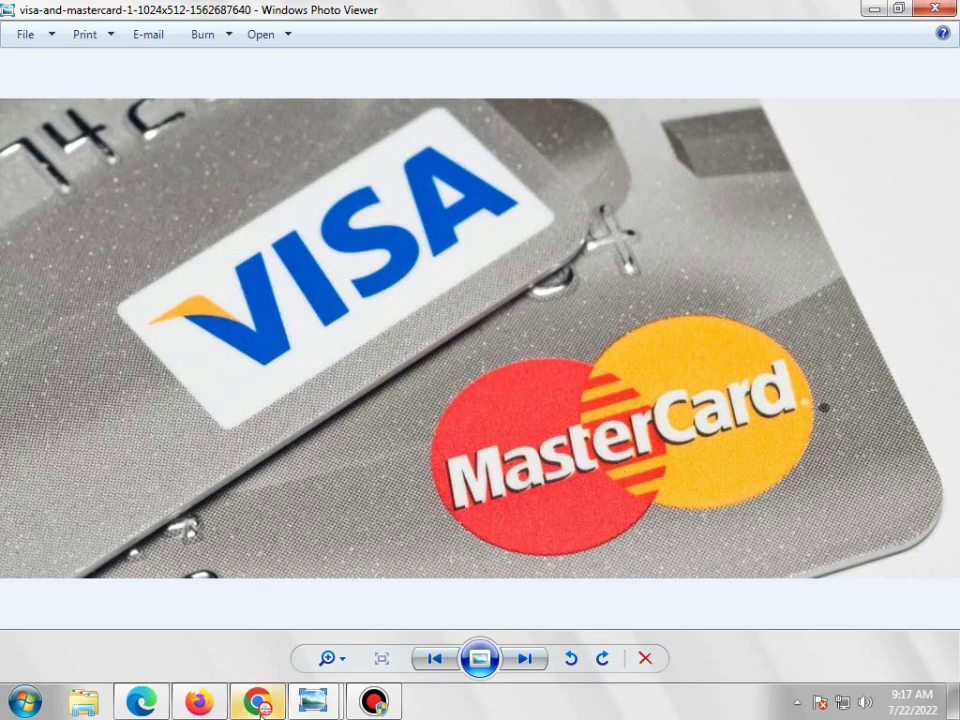
left_click(199, 701)
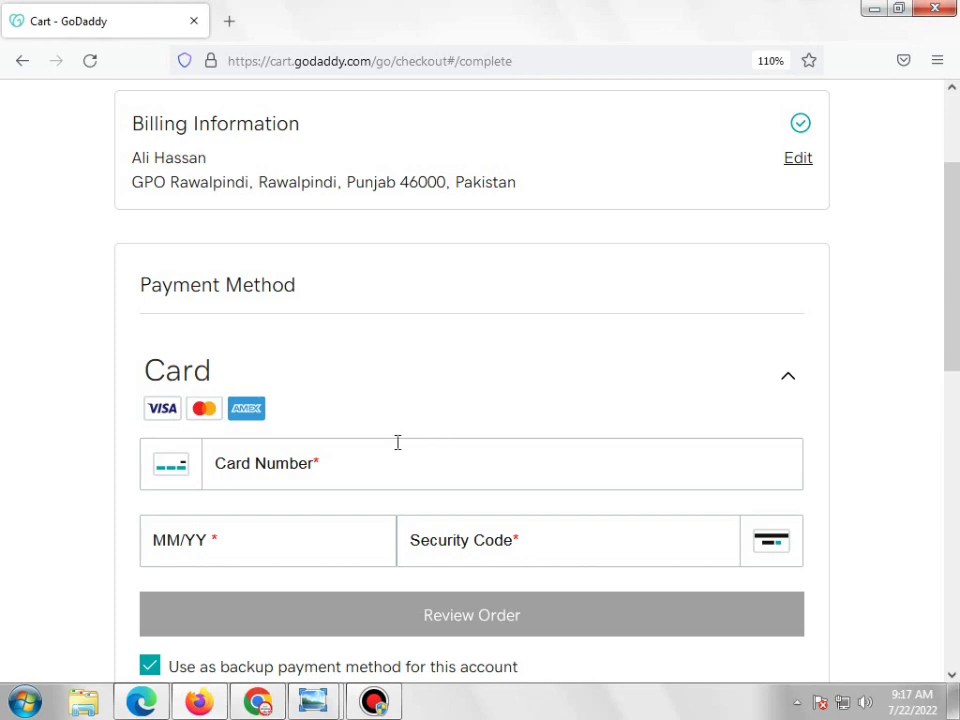
left_click(356, 463)
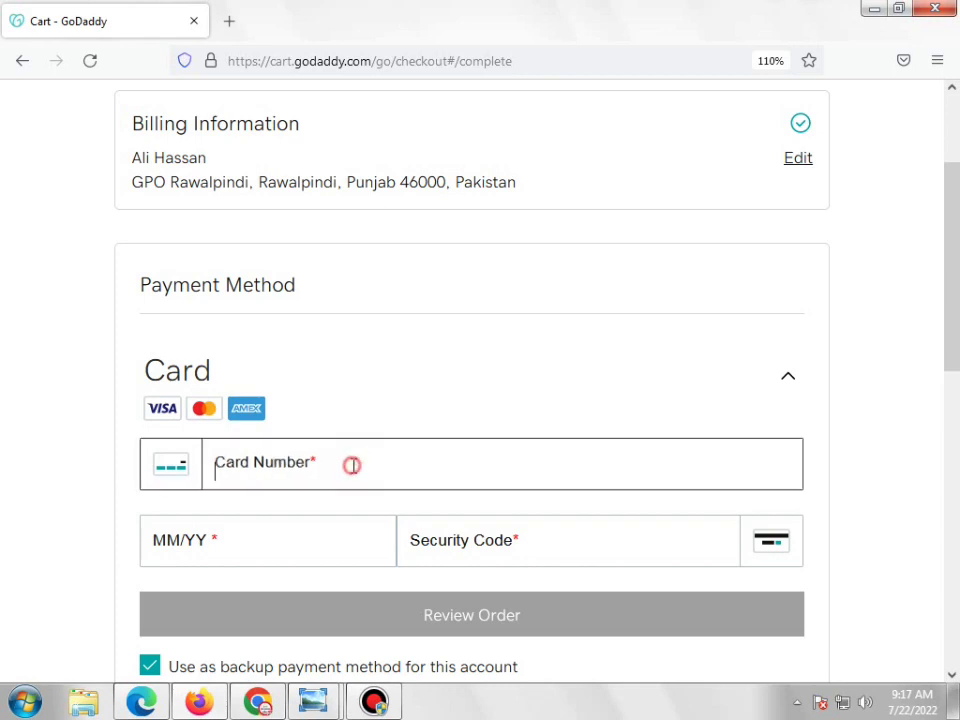
left_click(380, 703)
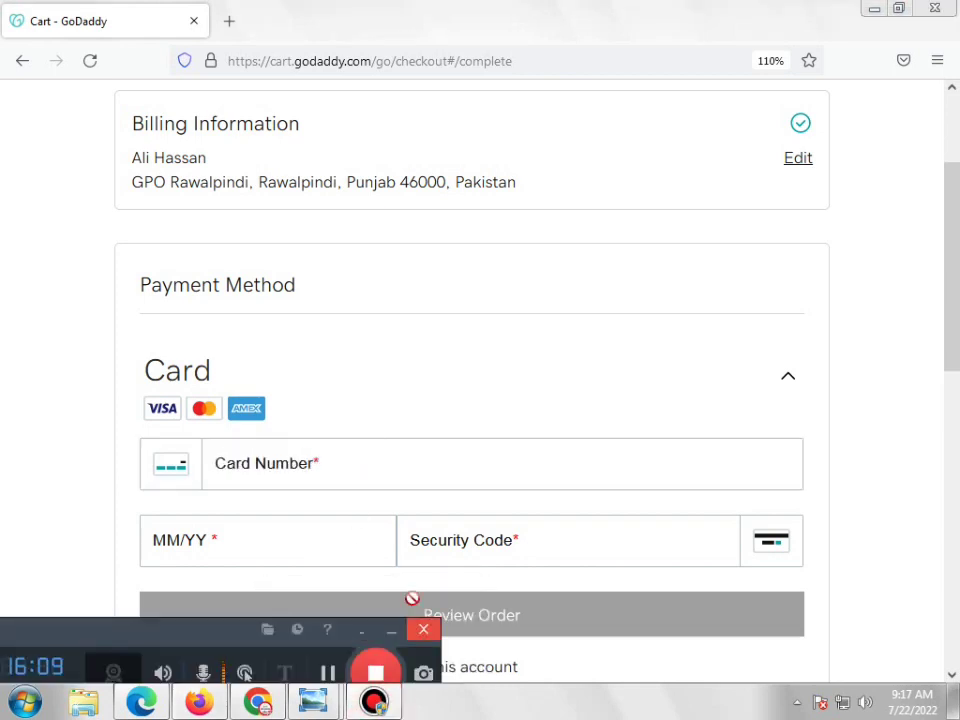
left_click(327, 672)
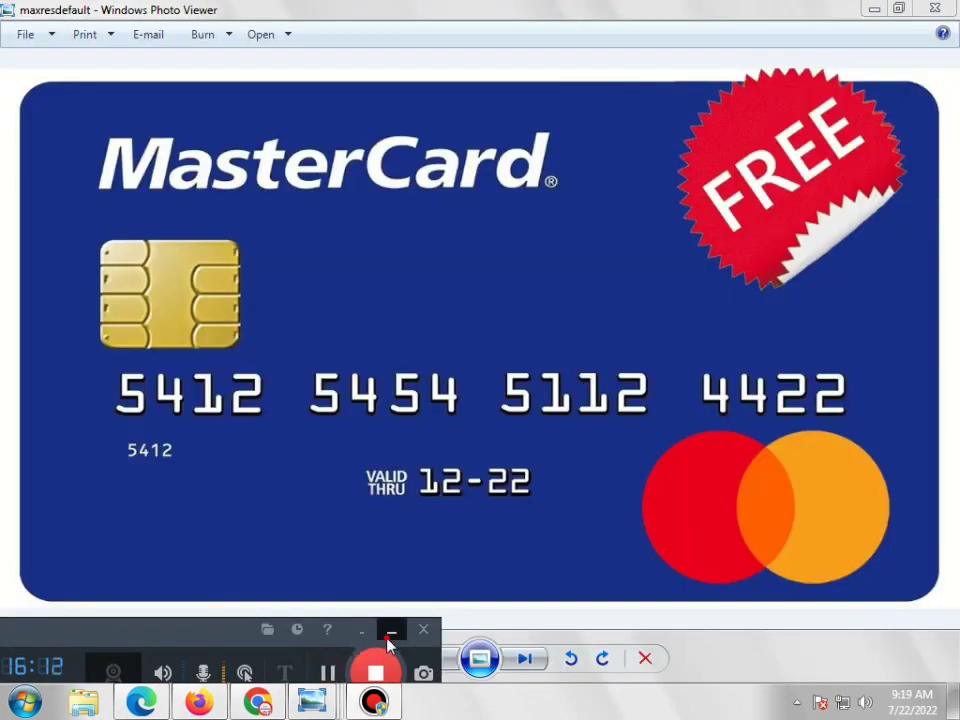
left_click(387, 636)
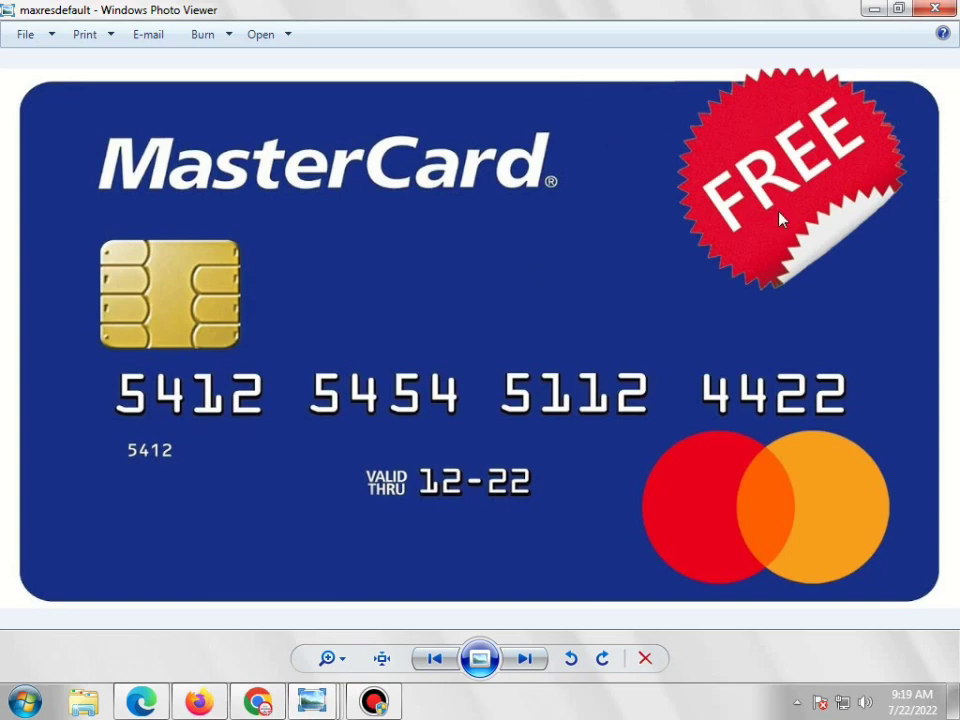
left_click(280, 710)
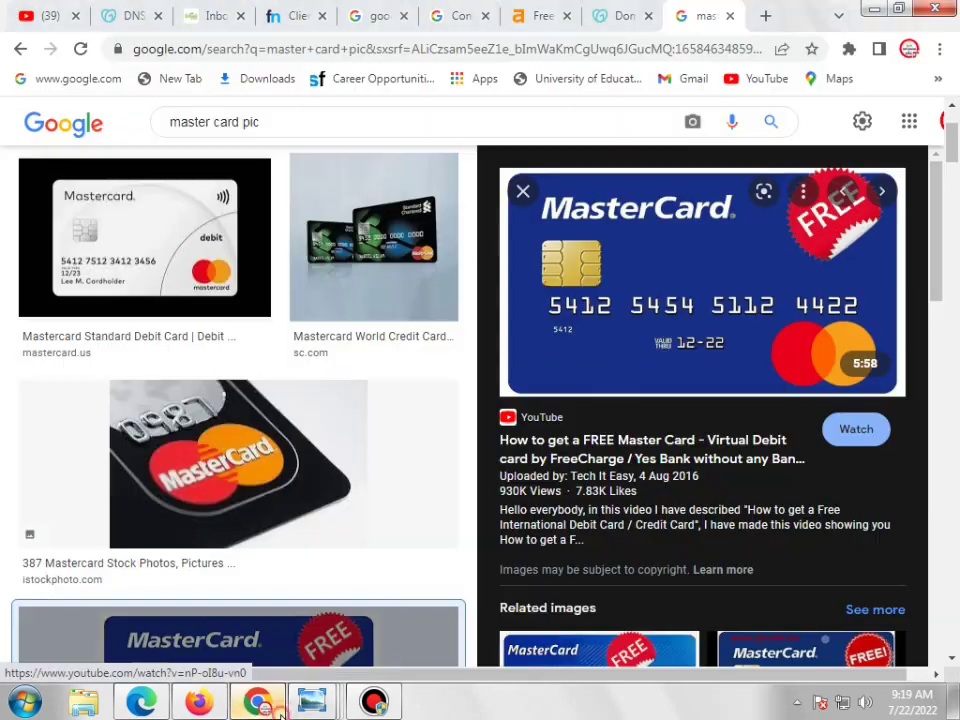
left_click(220, 16)
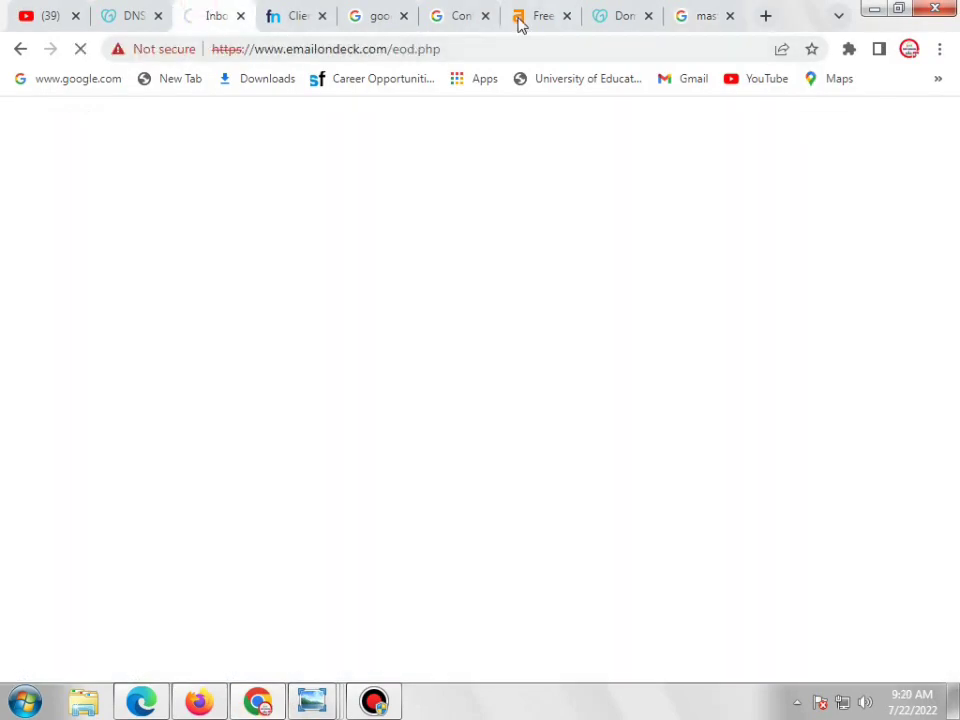
left_click(196, 704)
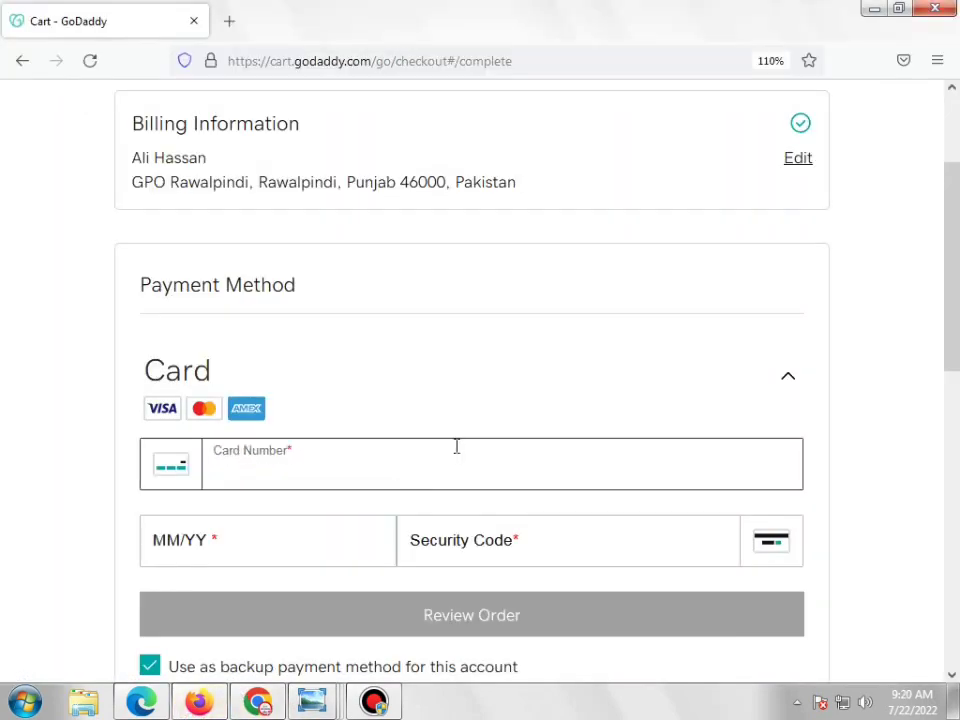
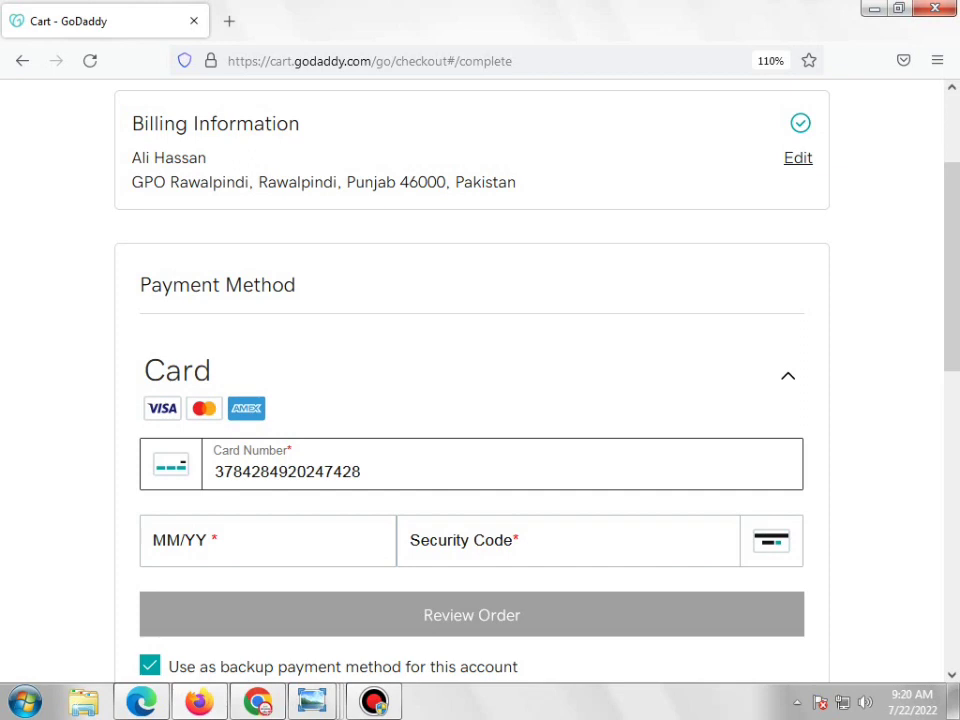
Enter a card number, then select and delete it as mistaken
mouse_move(337, 705)
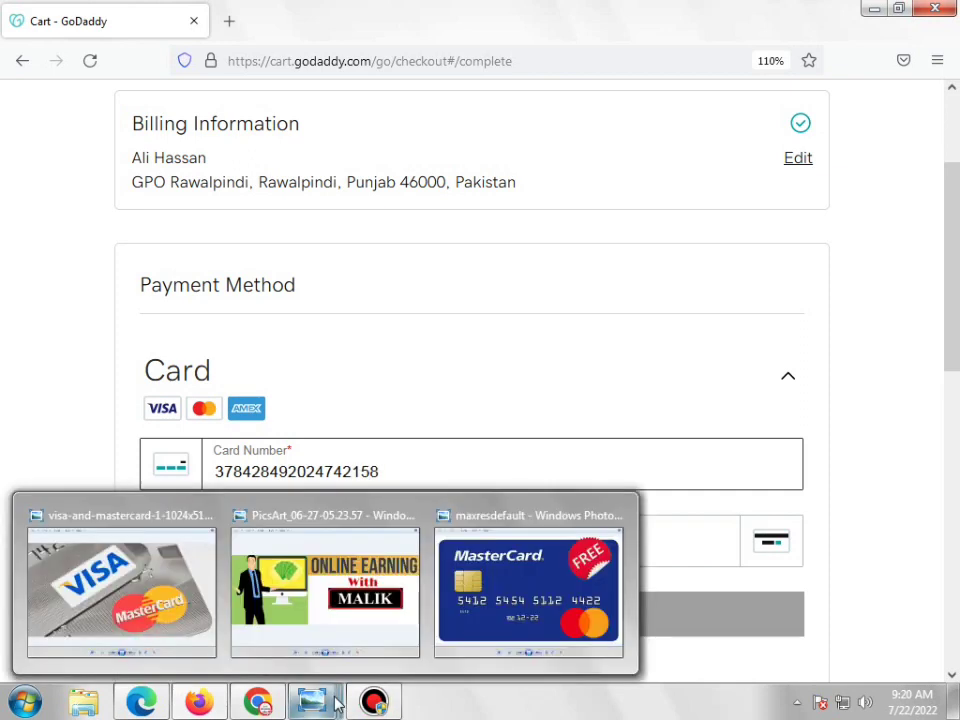
double_click(388, 469)
key("BackSpace")
Type the Mastercard number into Card Number and bring up the sample card image
mouse_move(330, 708)
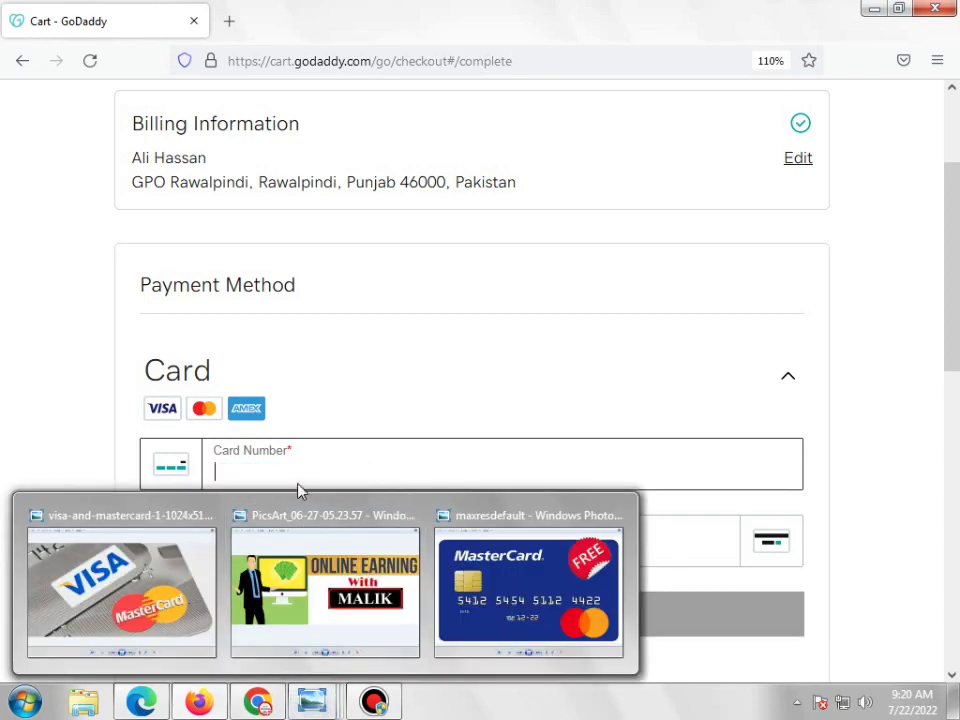
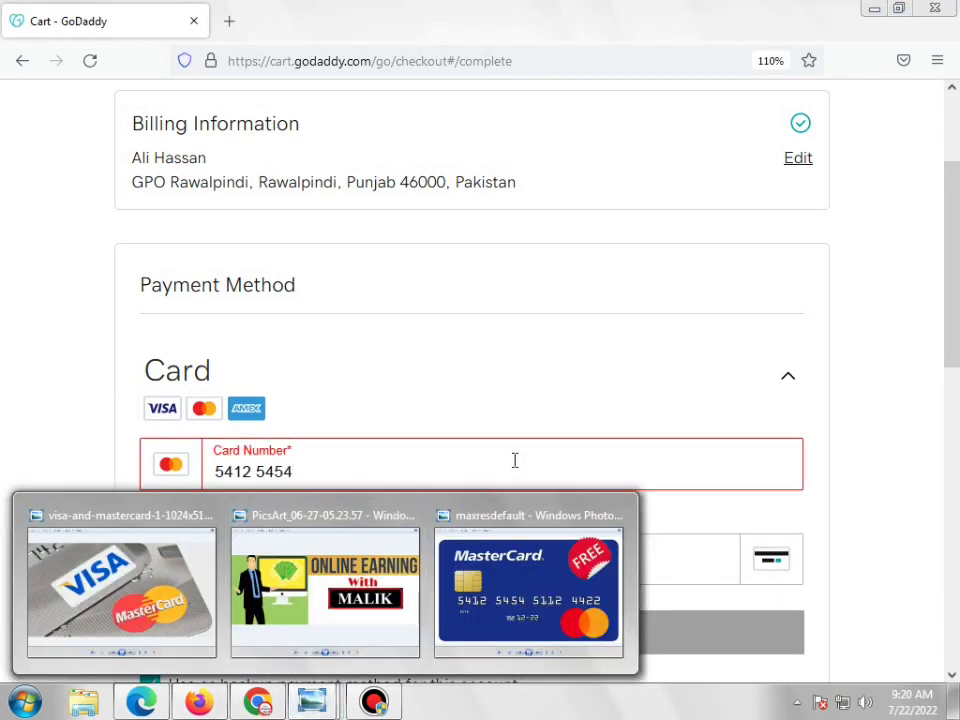
left_click(388, 470)
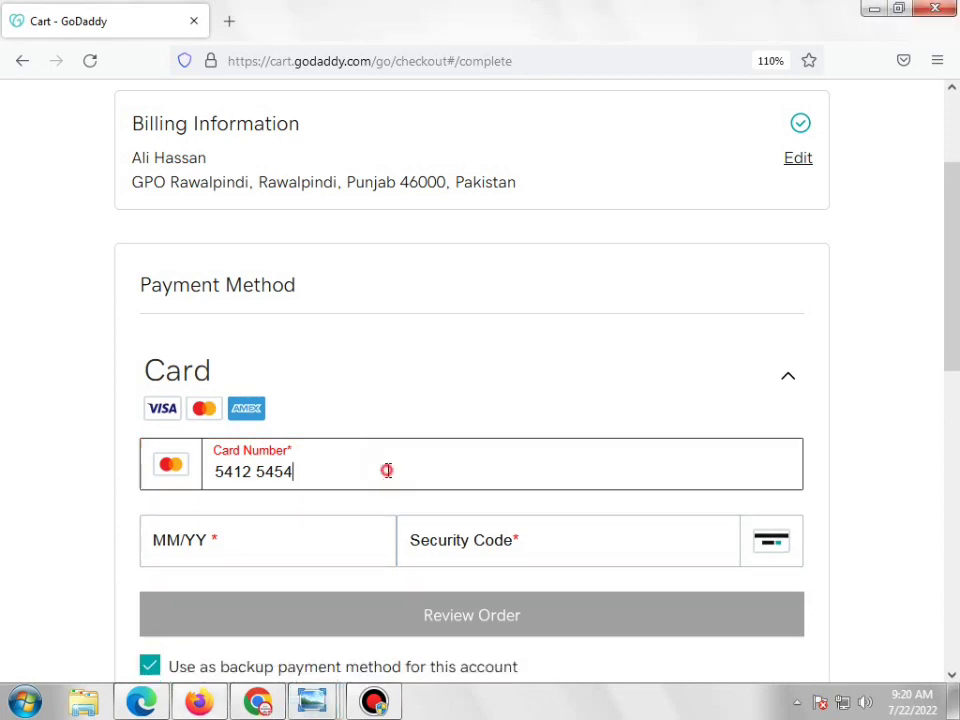
type("51")
type("12")
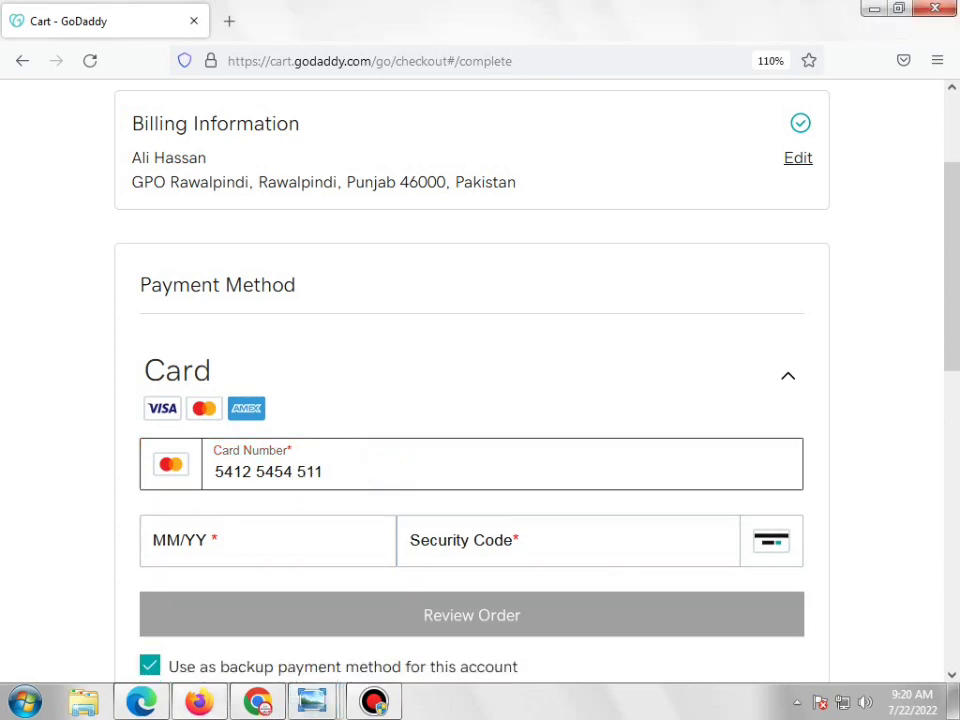
left_click(313, 703)
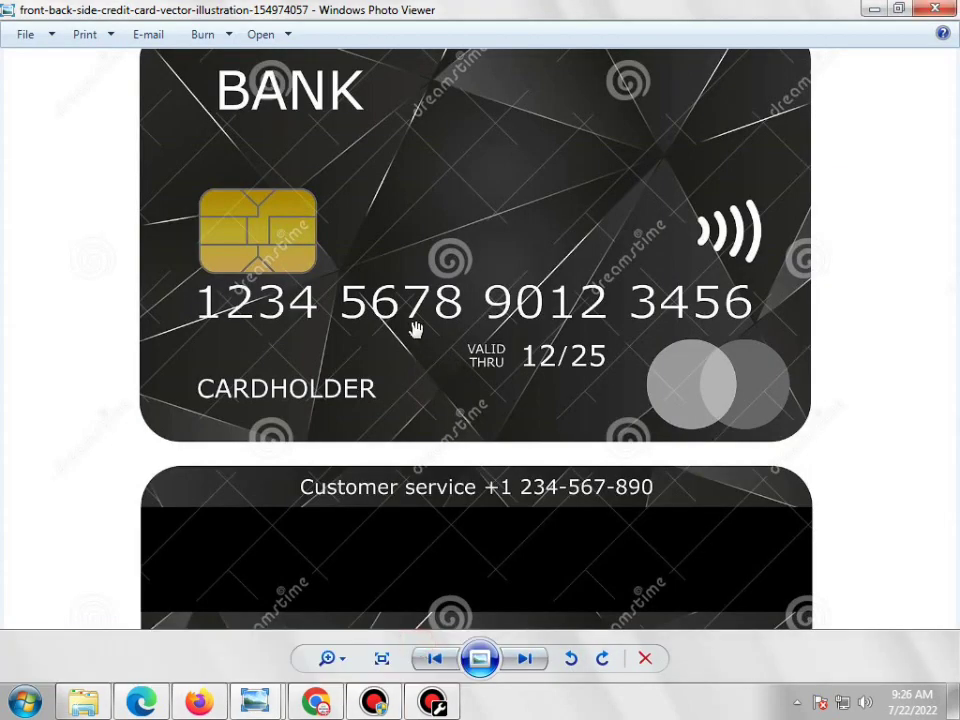
Drag the sample card image up to show its back and security code, then return to Firefox
left_click_drag(613, 500, 597, 340)
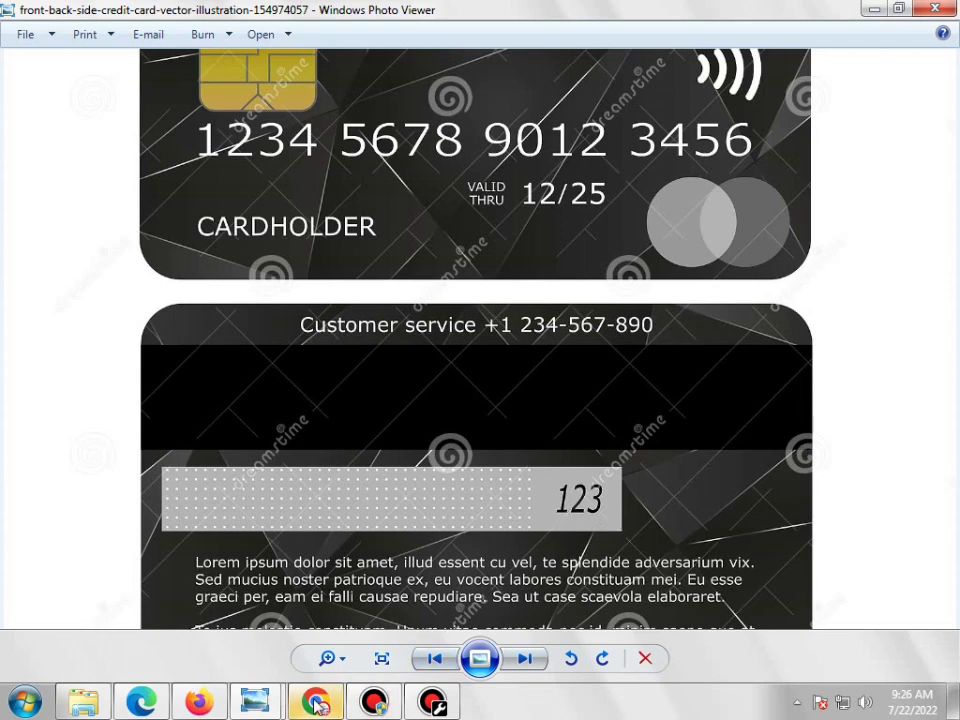
left_click(201, 703)
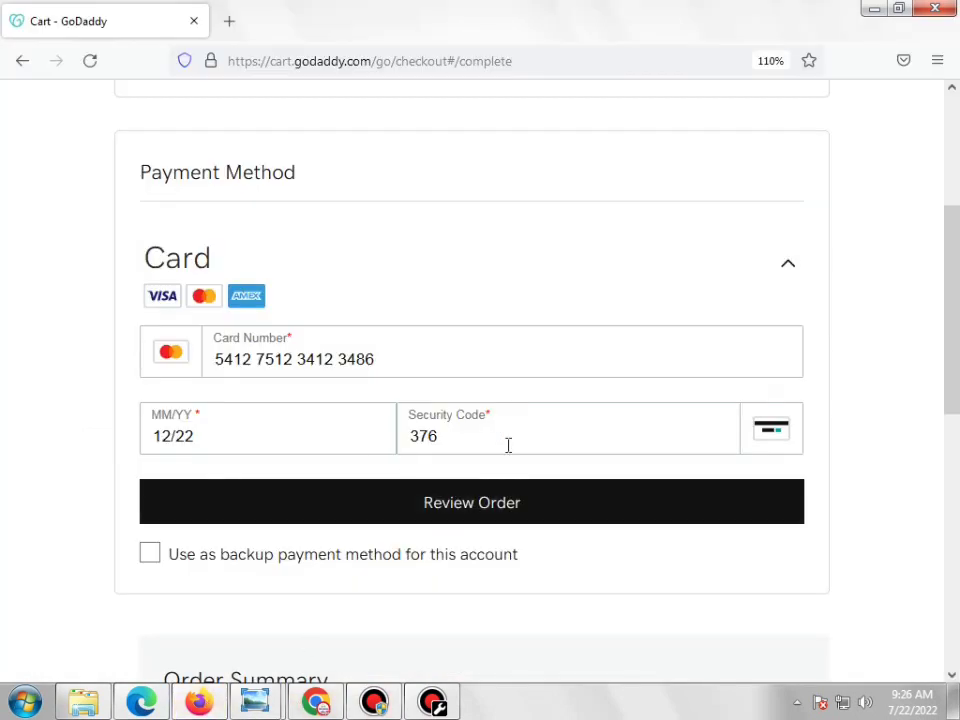
Submit the Mastercard details for review and scroll to the Rs2,035 Order Summary
left_click(473, 503)
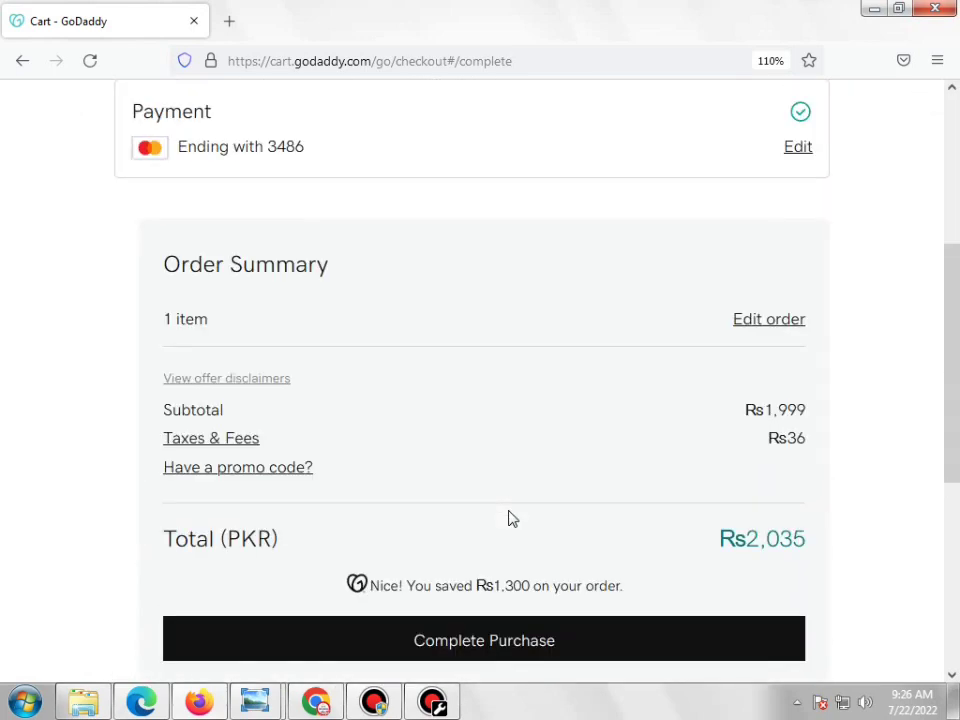
scroll(508, 518, "up", 5)
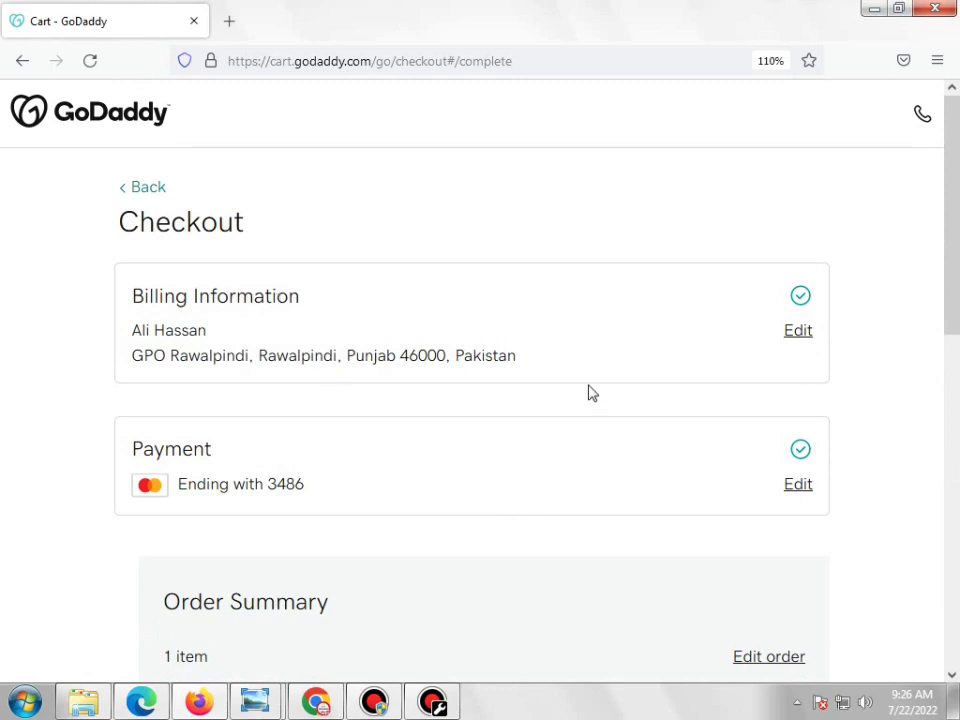
scroll(350, 412, "down", 2)
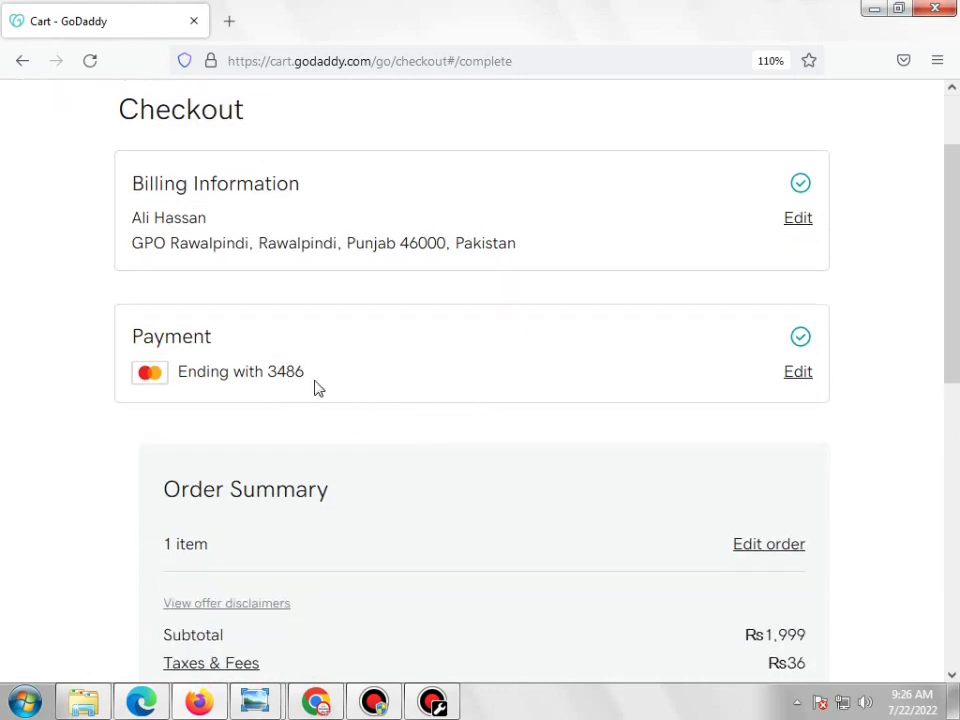
scroll(437, 394, "down", 4)
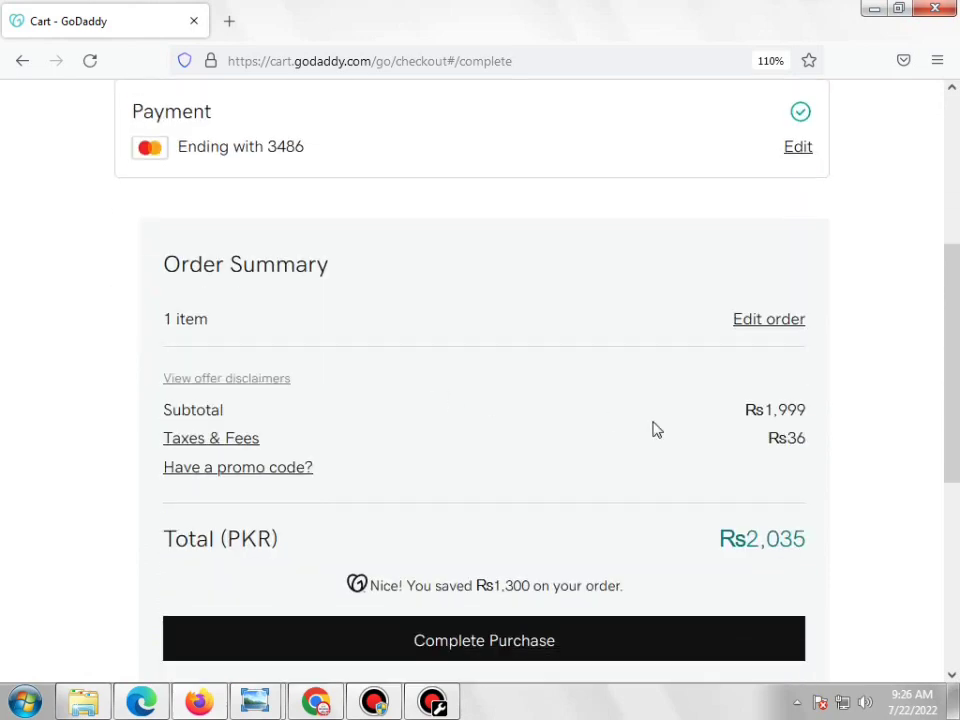
scroll(806, 515, "down", 4)
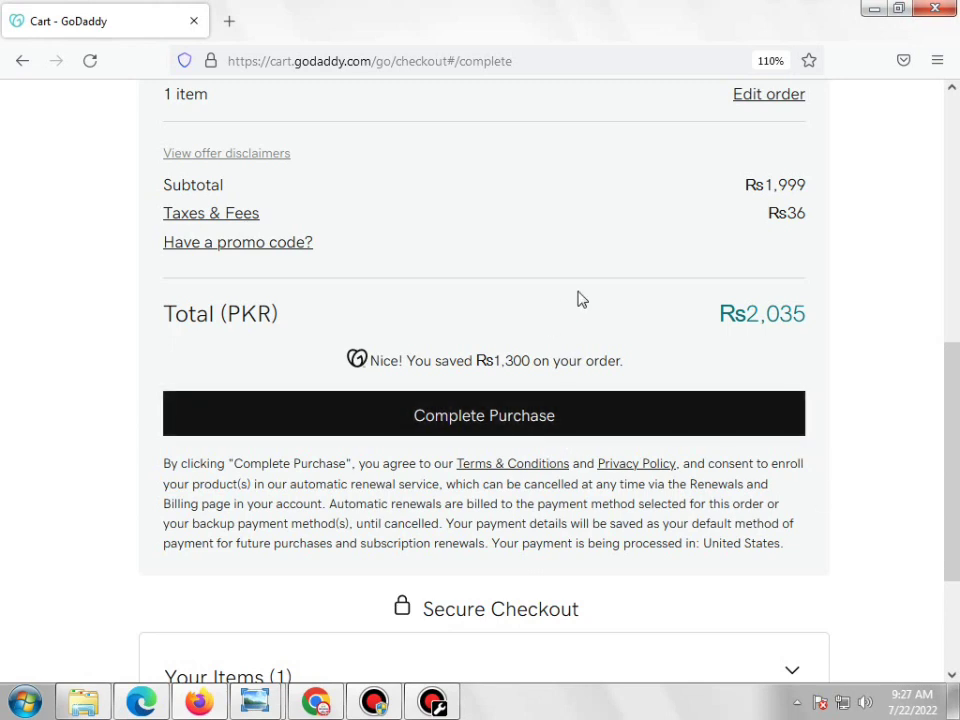
Place the Rs2,035 order and read the resulting transaction-failed error
left_click(443, 414)
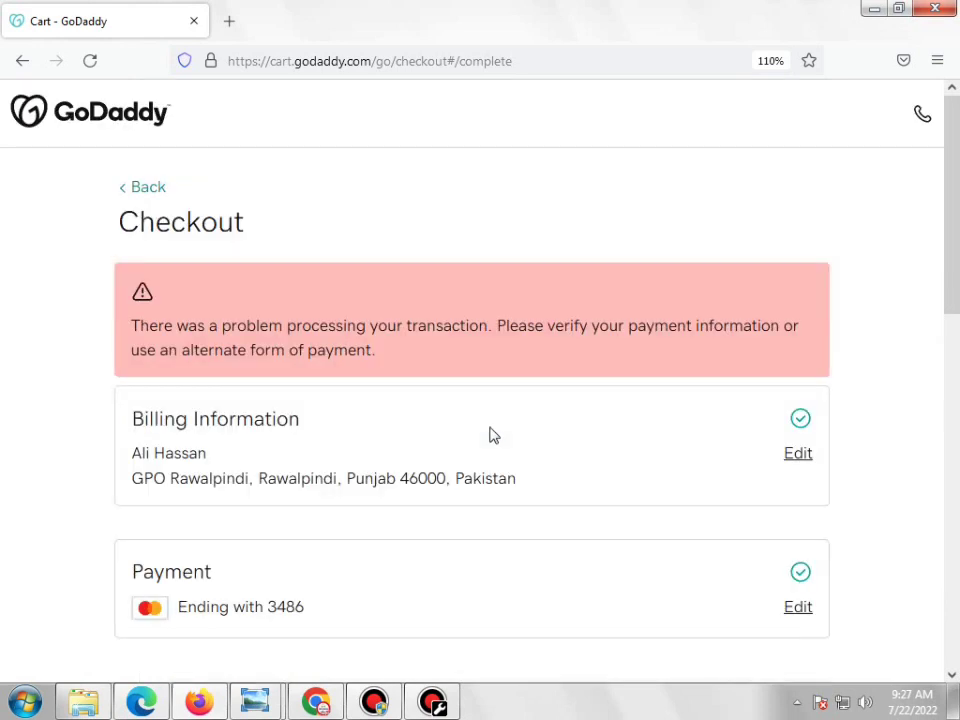
scroll(492, 434, "down", 3)
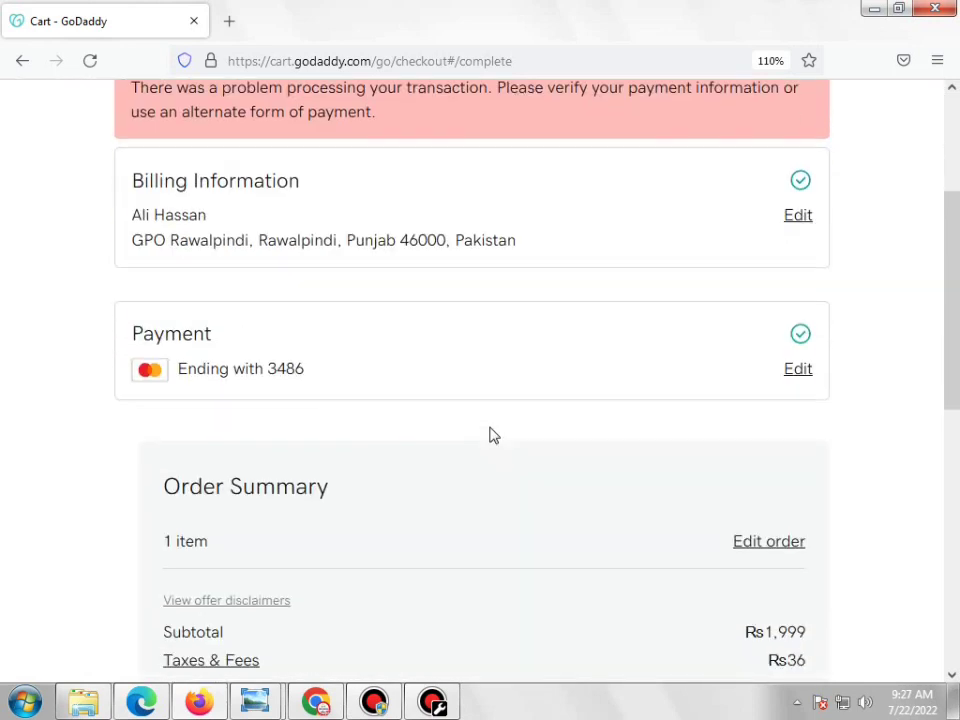
scroll(492, 434, "down", 1)
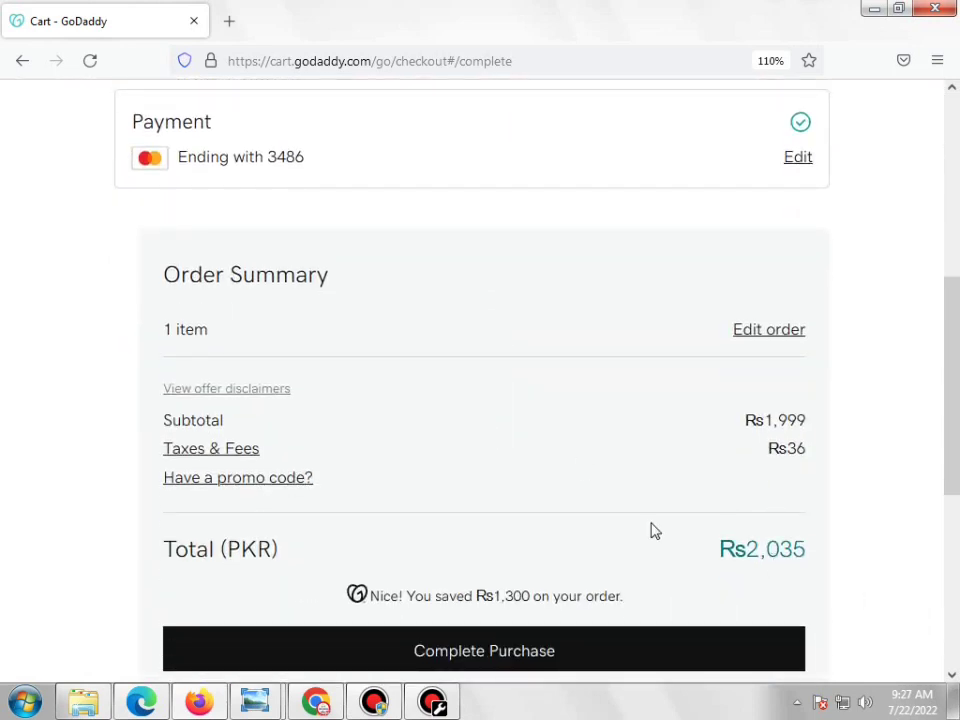
scroll(652, 530, "down", 3)
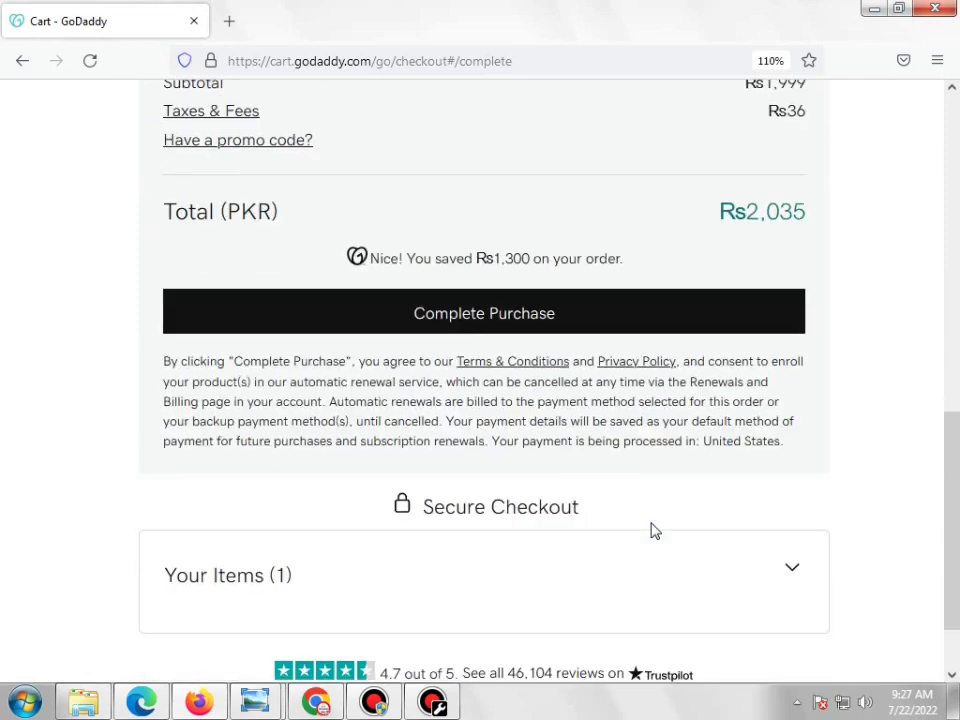
scroll(652, 530, "up", 3)
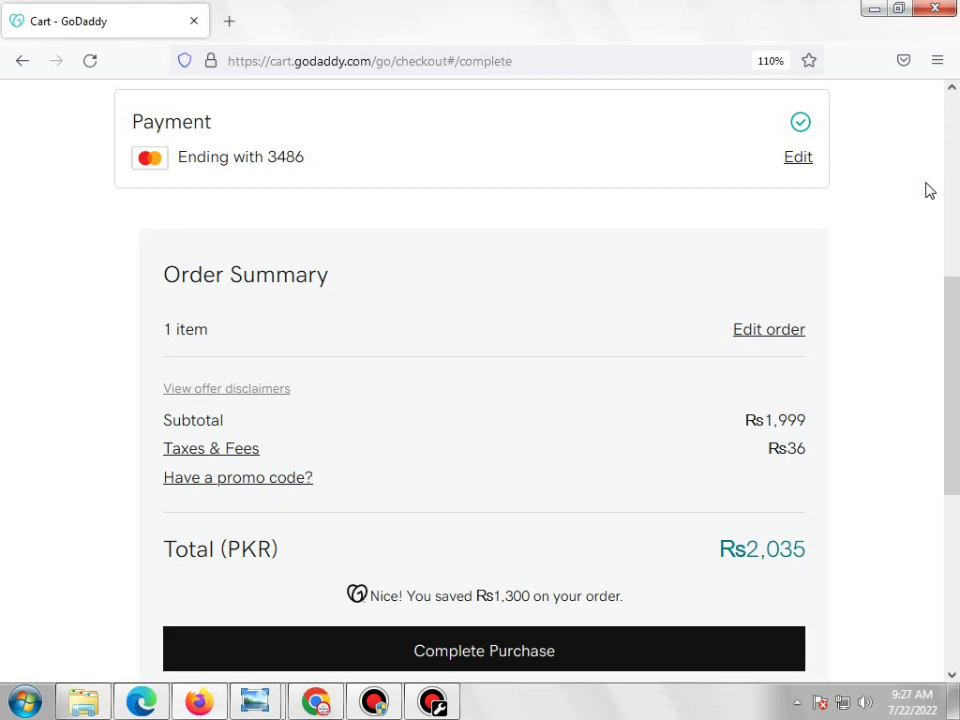
scroll(929, 190, "up", 2)
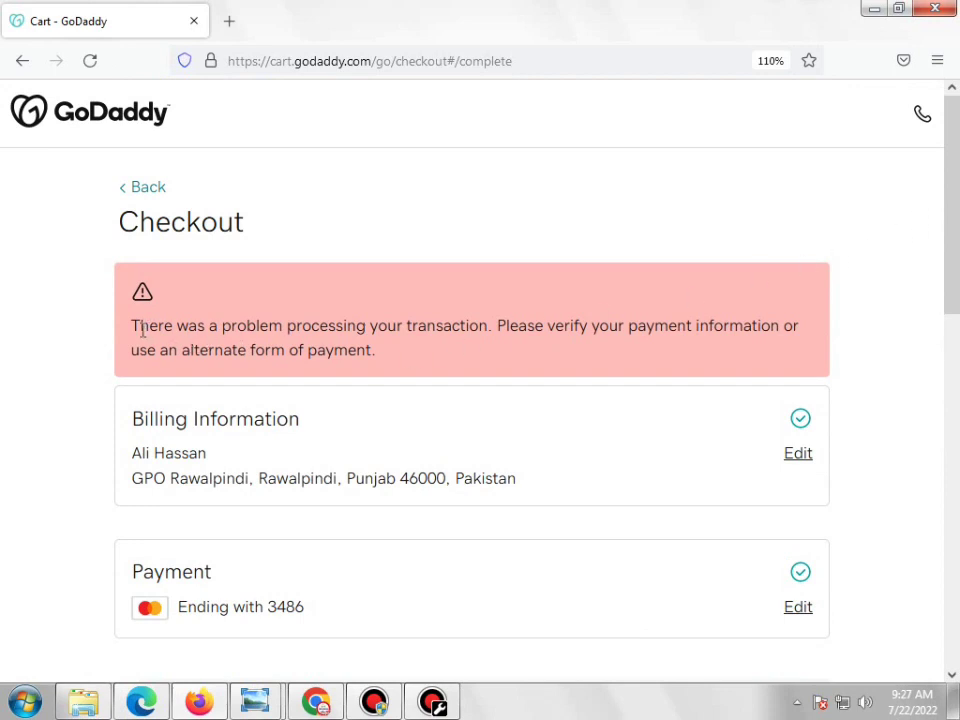
Highlight the transaction error message, then go to the GoDaddy home page via the logo
mouse_move(141, 329)
left_mouse_down()
mouse_move(392, 358)
mouse_move(135, 330)
left_mouse_up()
left_click_drag(957, 272, 957, 241)
left_click_drag(957, 241, 948, 268)
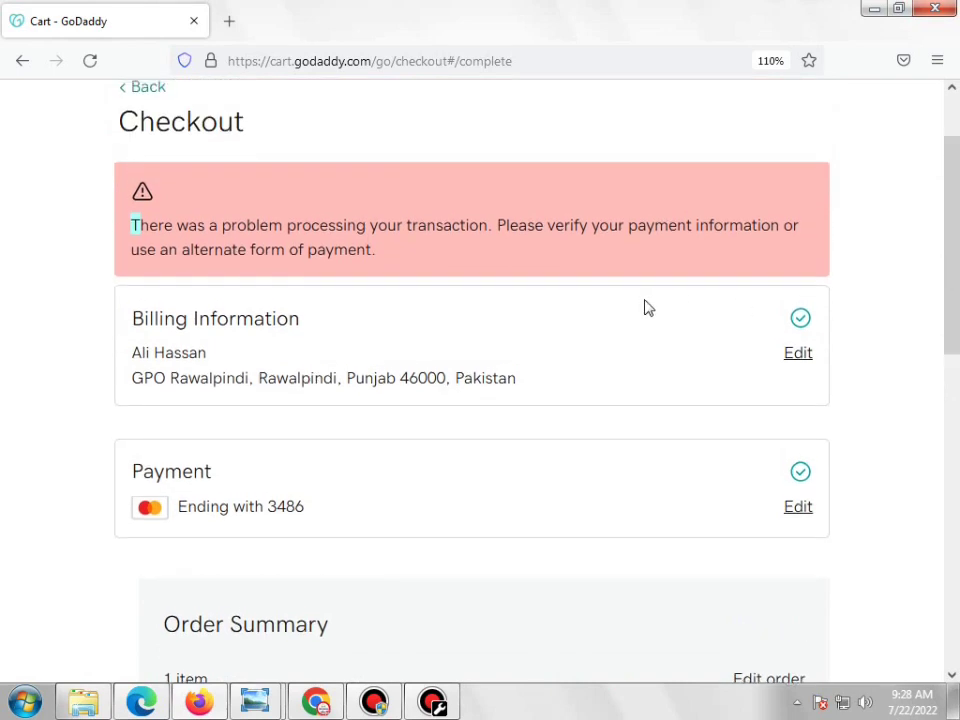
scroll(156, 107, "up", 2)
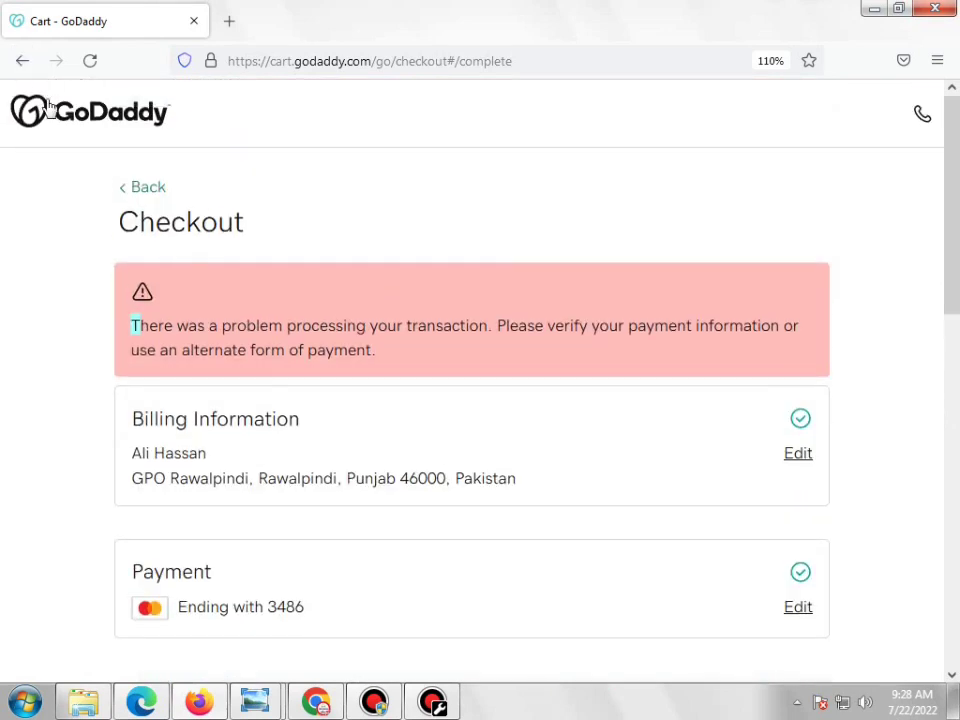
left_click(52, 112)
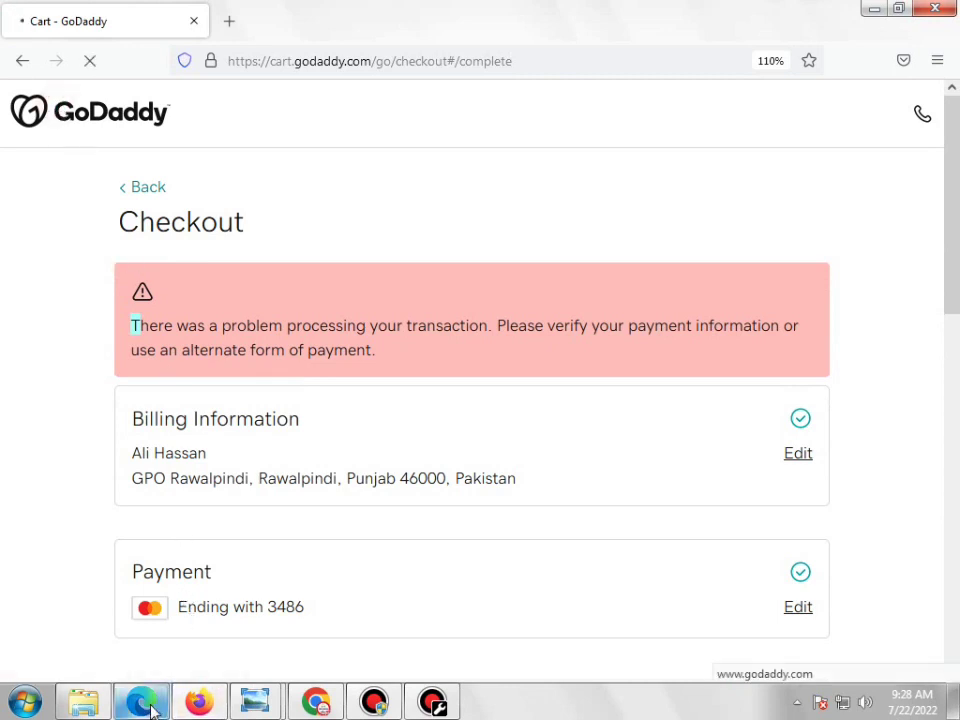
Switch to Chrome's GoDaddy My Products page and scroll to footfo.com under All Products and Services
left_click(318, 706)
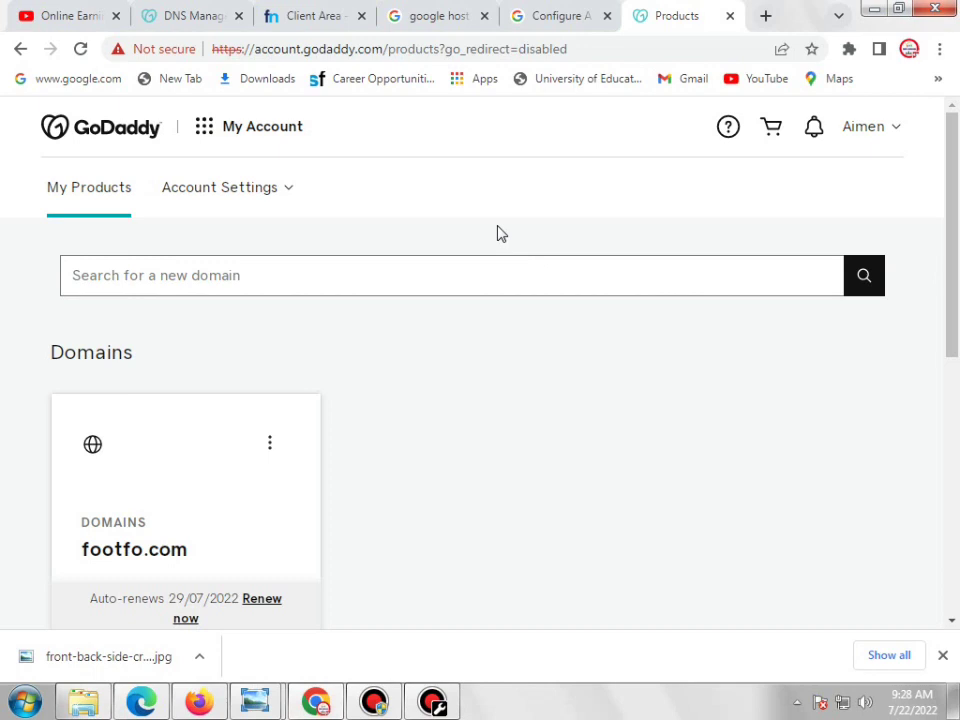
left_click(898, 133)
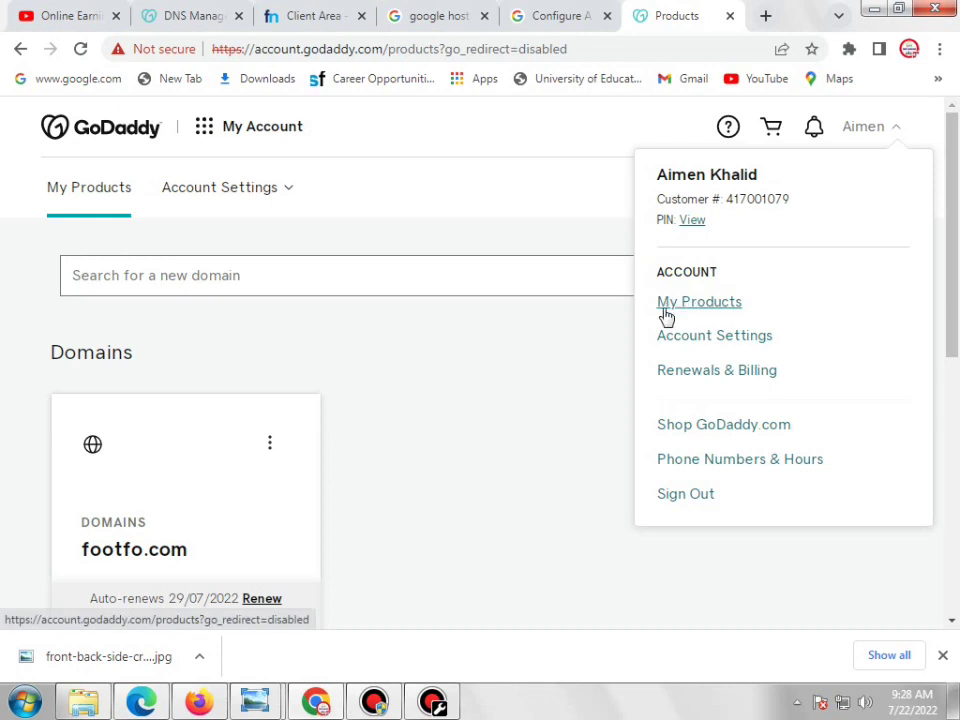
left_click(471, 390)
scroll(474, 391, "down", 2)
scroll(471, 390, "down", 2)
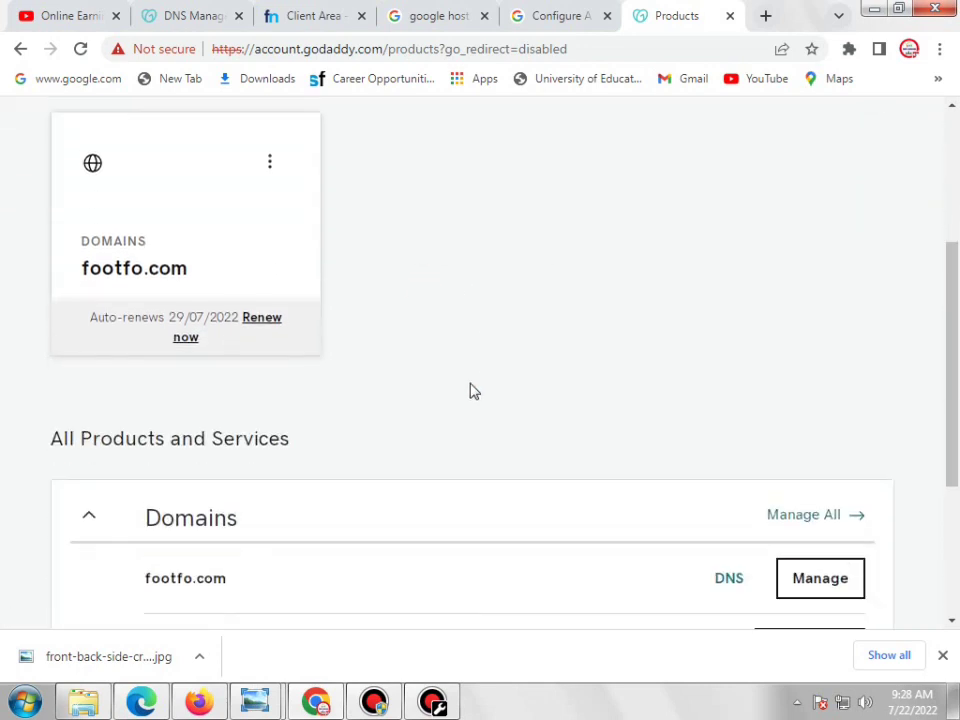
scroll(521, 300, "up", 4)
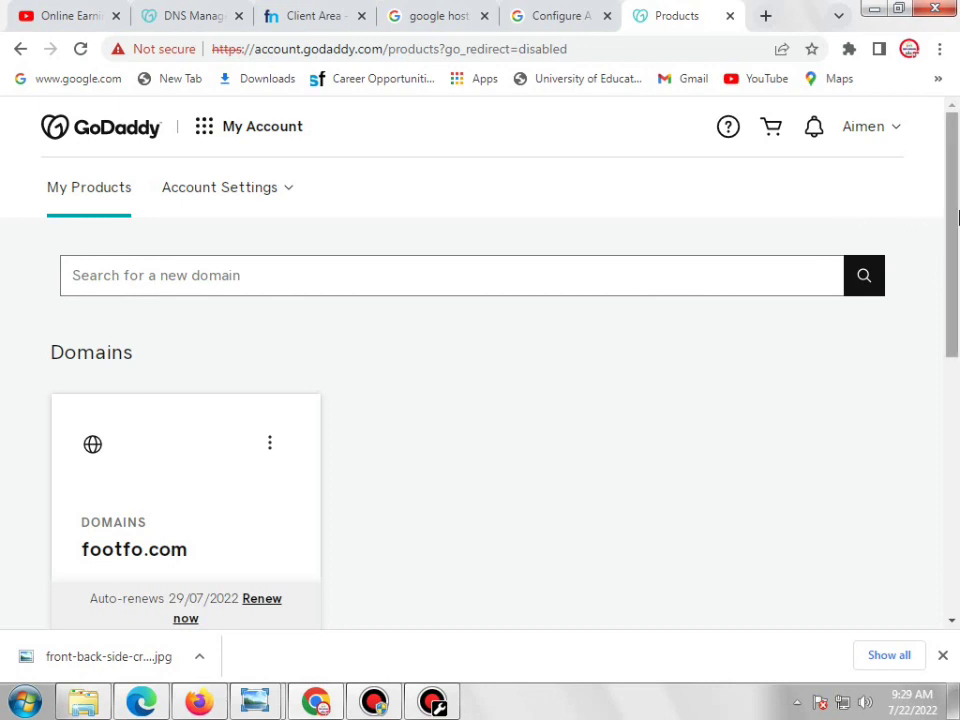
scroll(953, 220, "down", 1)
left_click_drag(957, 252, 957, 190)
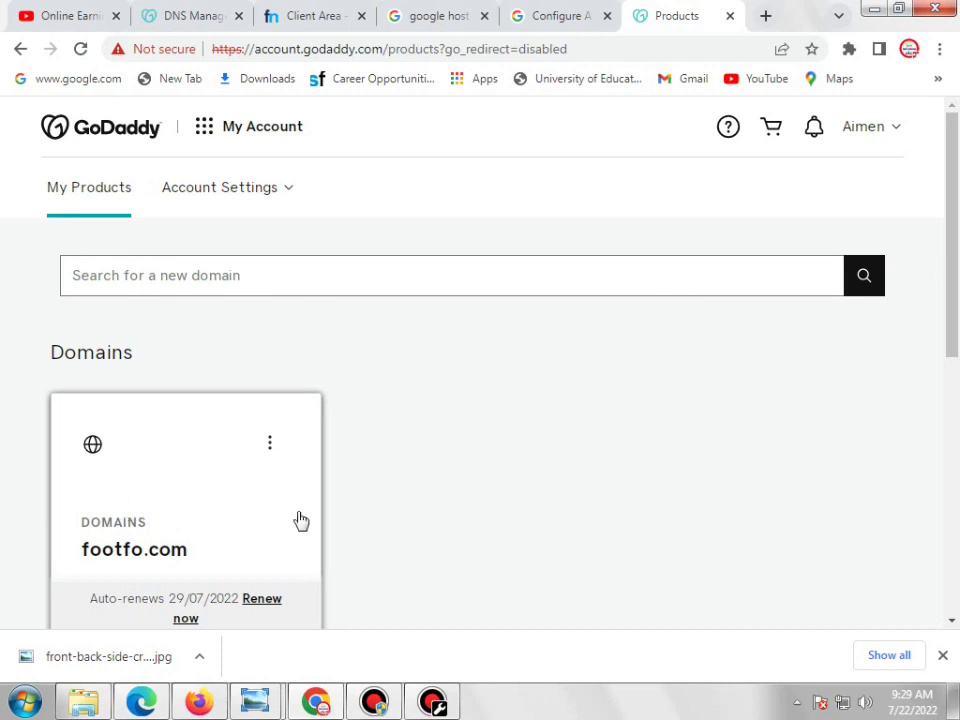
scroll(300, 521, "down", 1)
scroll(350, 450, "down", 3)
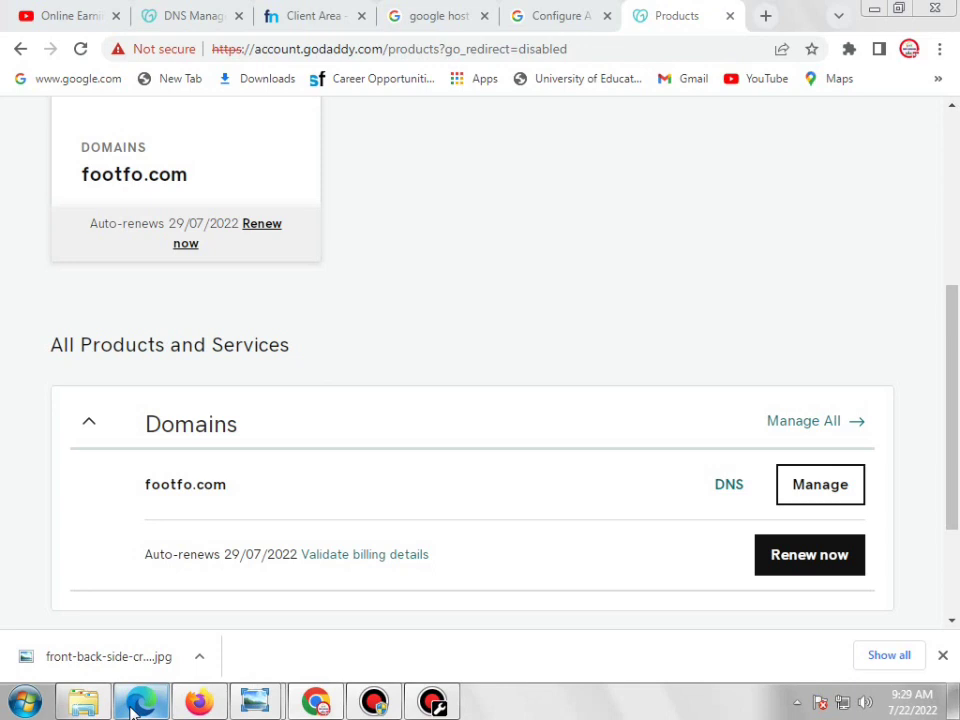
mouse_move(338, 706)
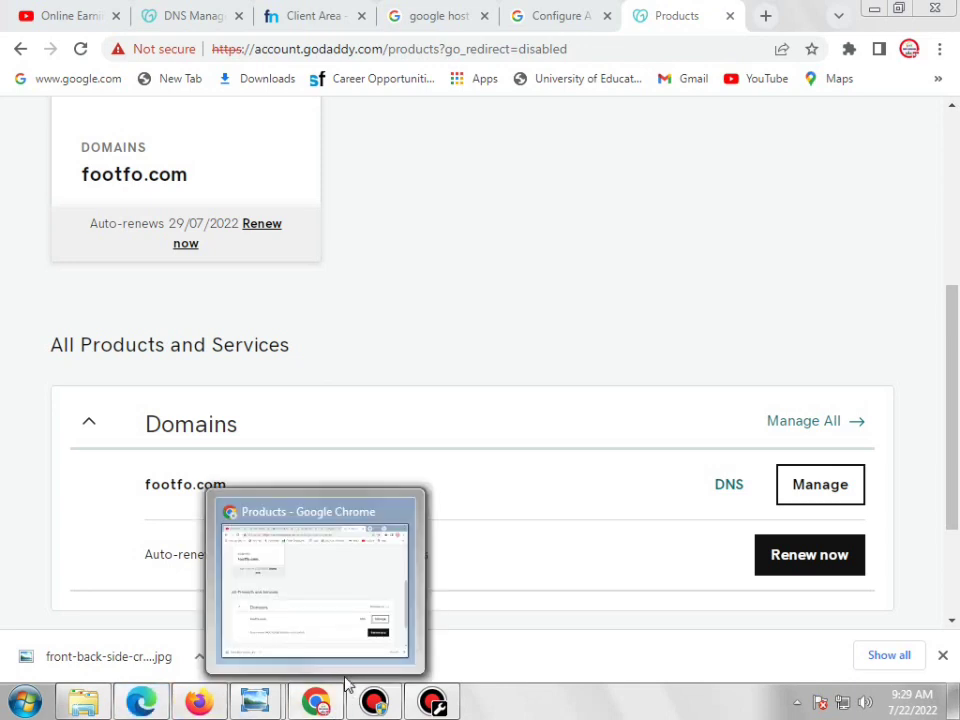
left_click(366, 702)
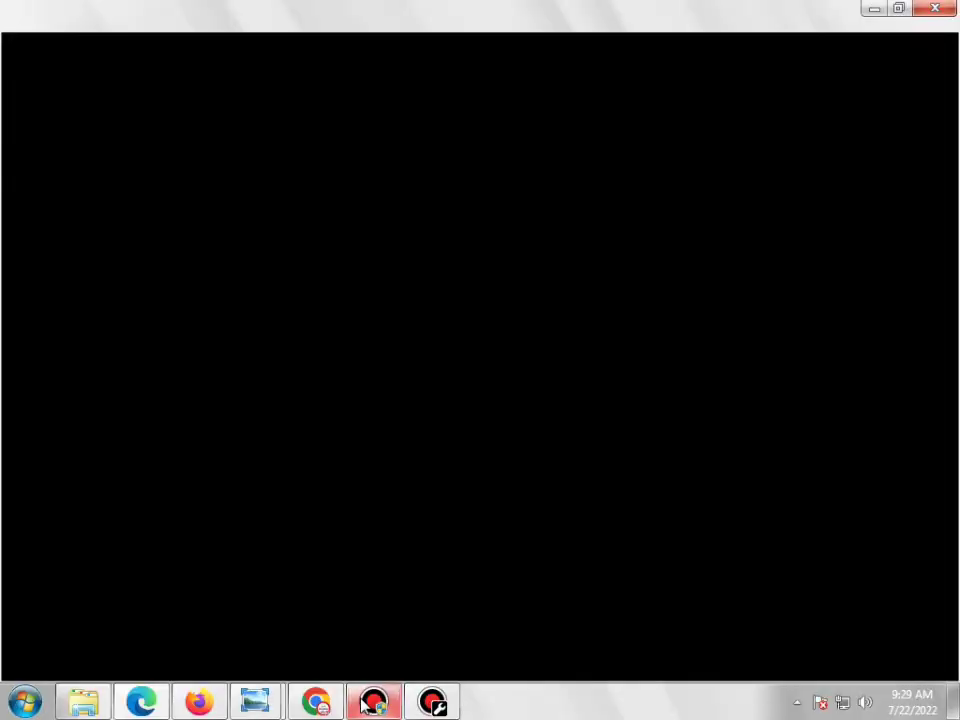
left_click(208, 705)
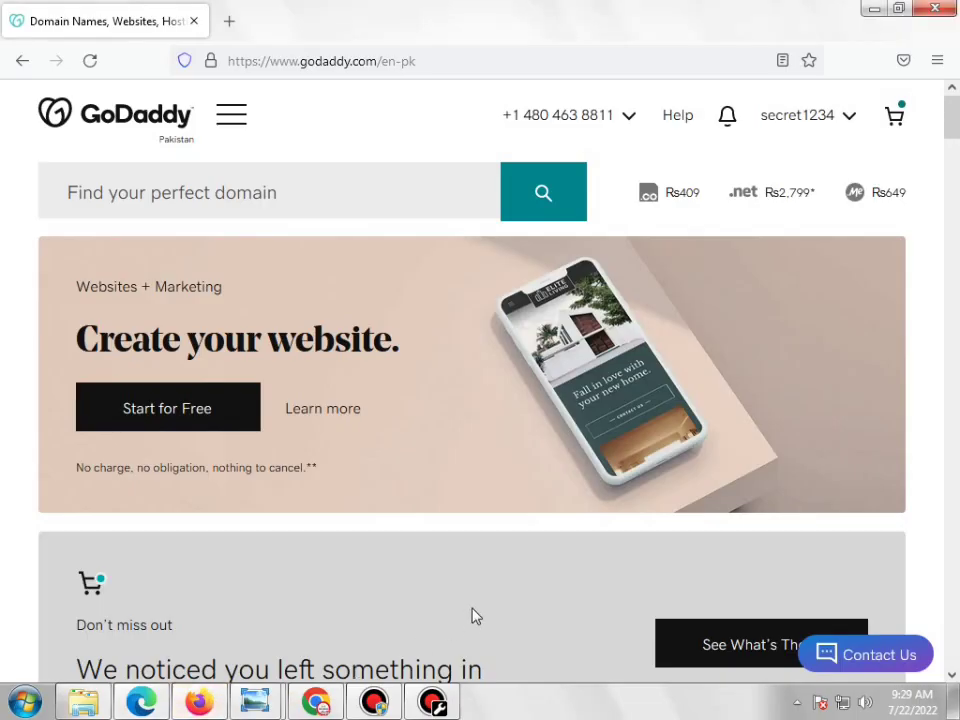
mouse_move(322, 706)
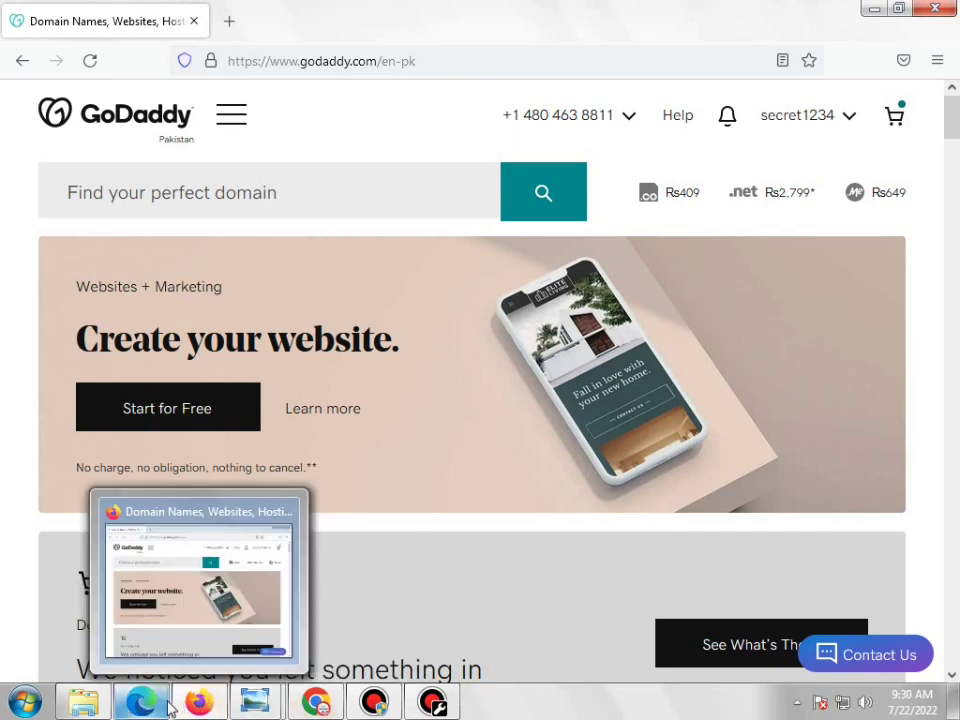
mouse_move(168, 706)
left_click(156, 656)
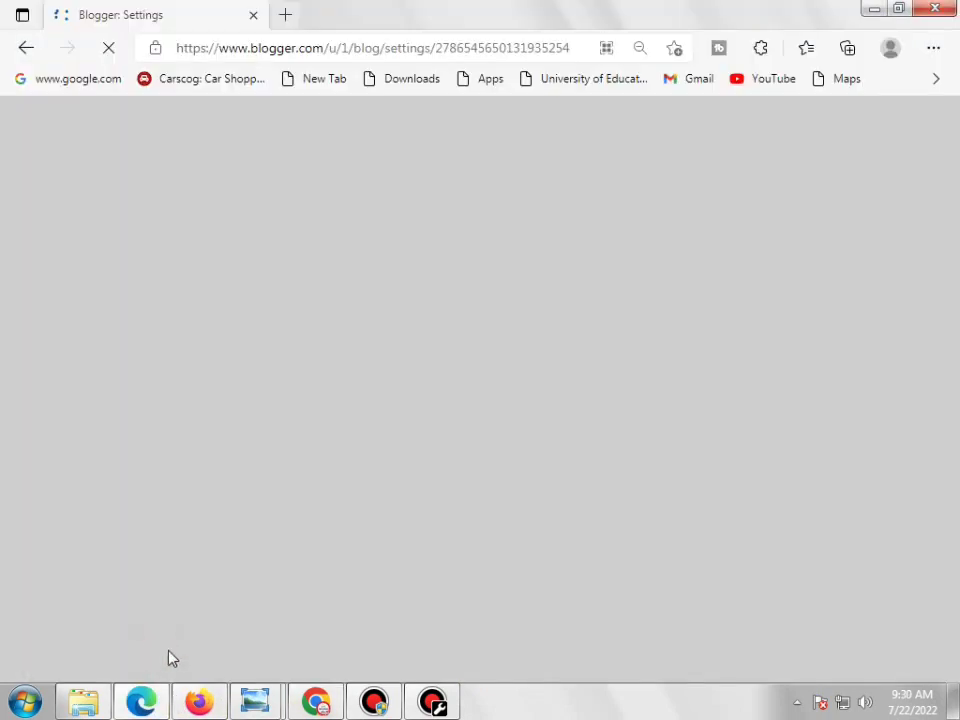
mouse_move(300, 708)
left_click(225, 527)
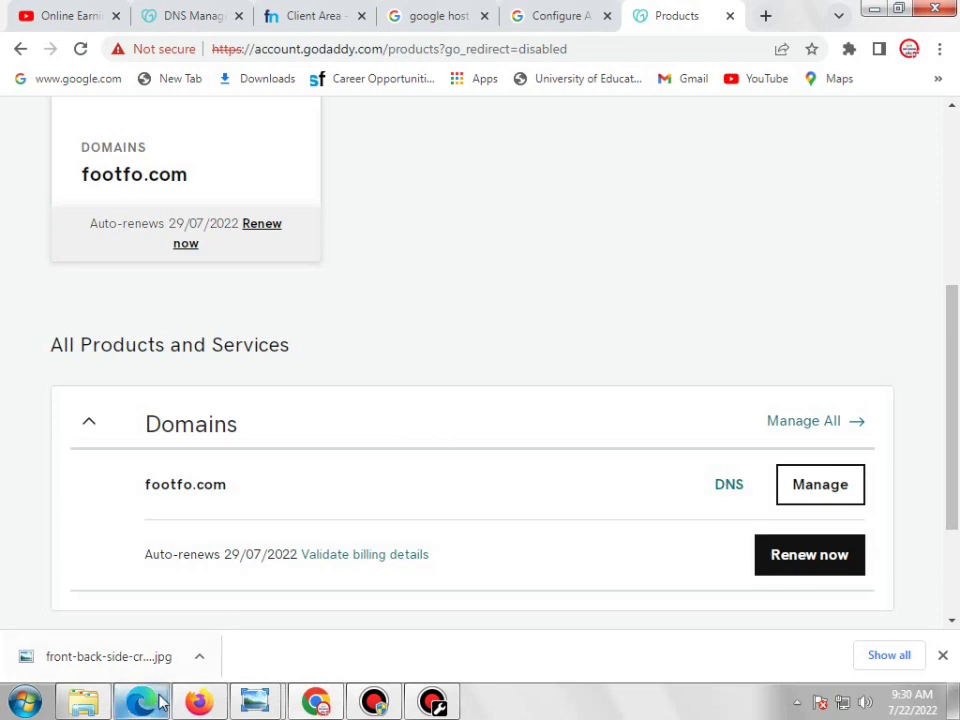
mouse_move(162, 703)
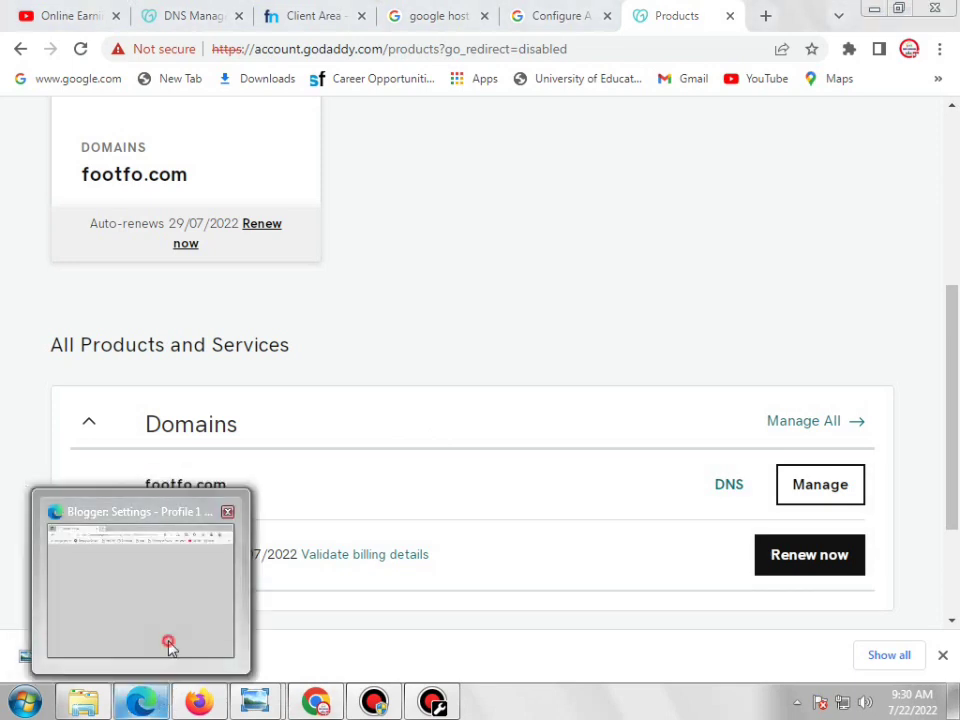
Glance at the Blogger settings, then check footfo.com's DNS Management page in Chrome
left_click(169, 645)
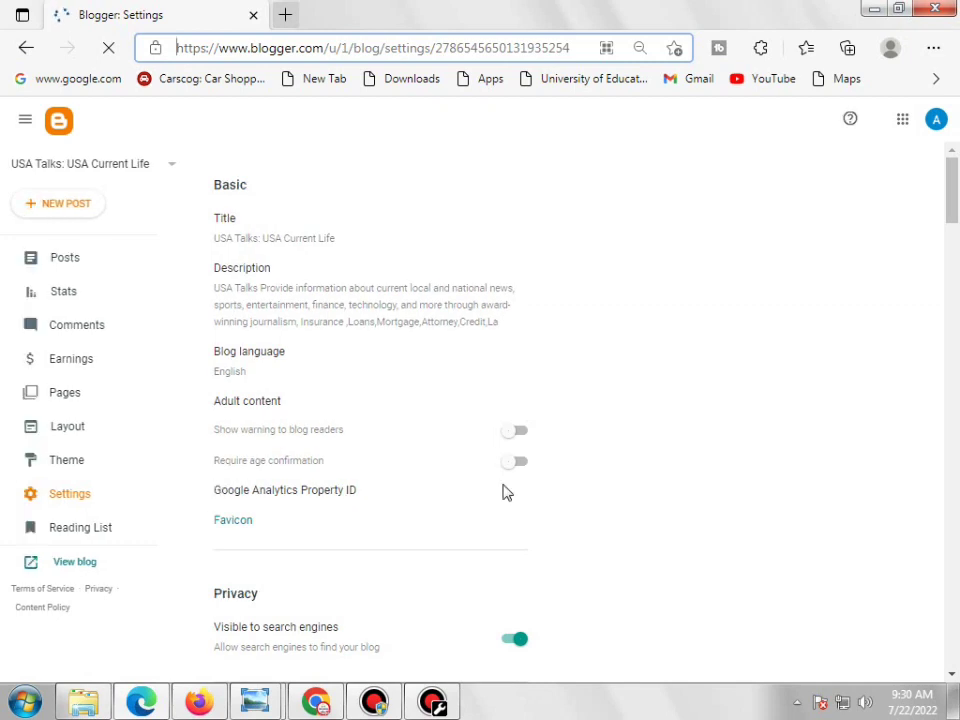
scroll(505, 490, "down", 2)
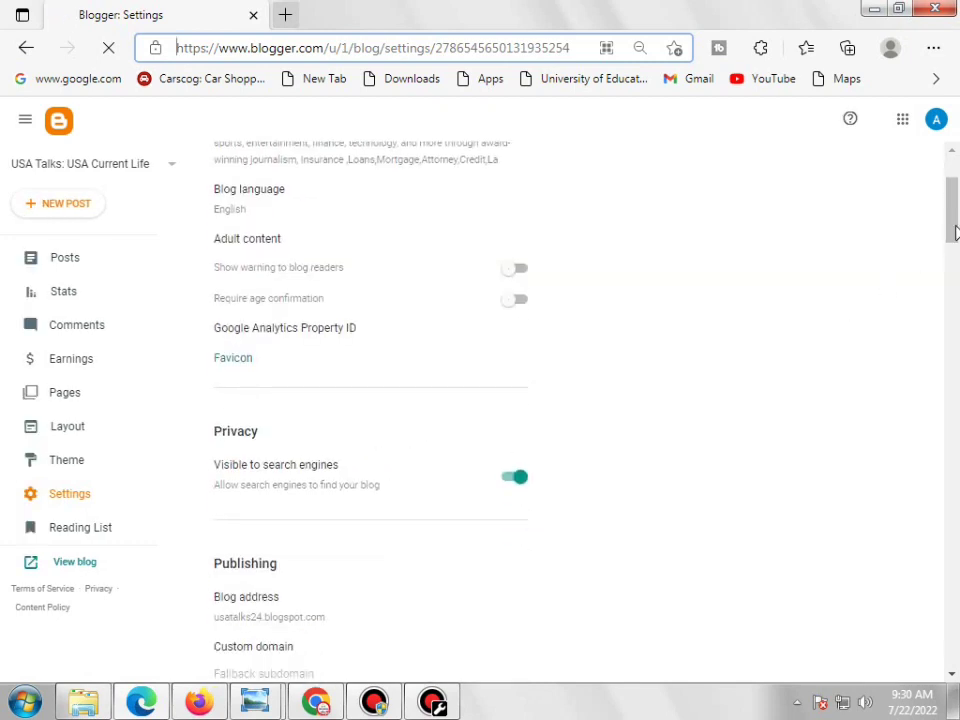
left_click(316, 703)
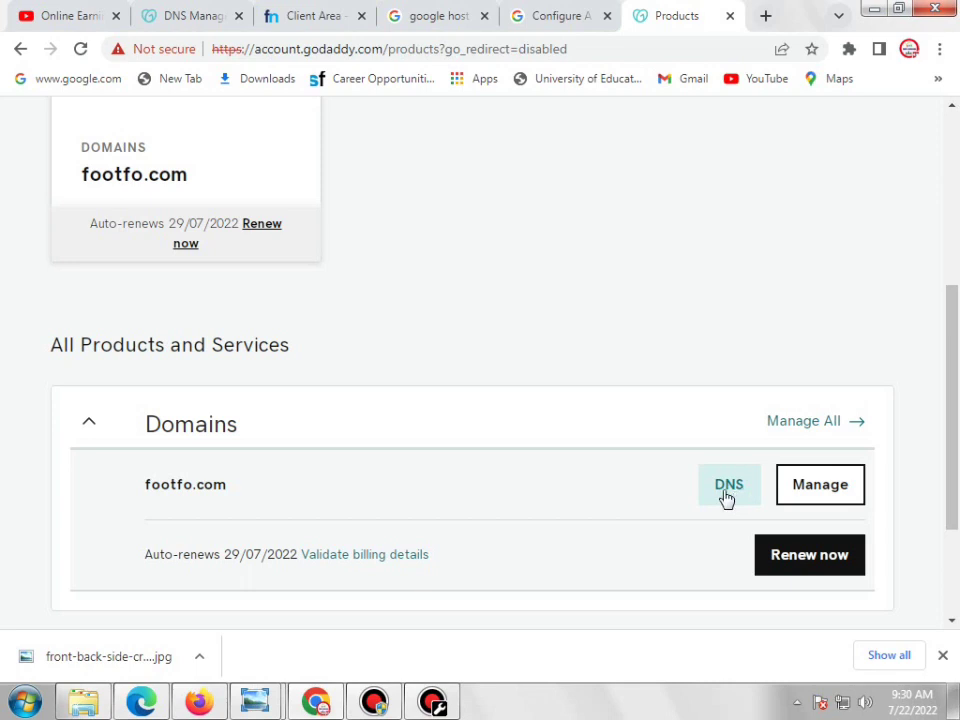
left_click(155, 12)
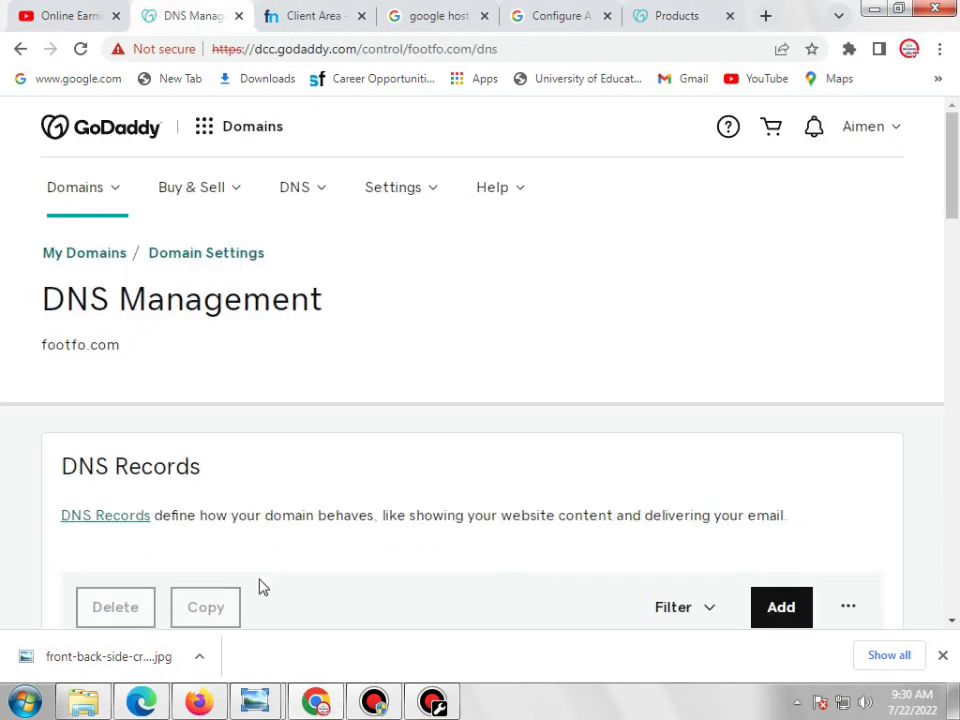
Return to the USA Talks Blogger settings and scroll to the Publishing section
left_click(135, 706)
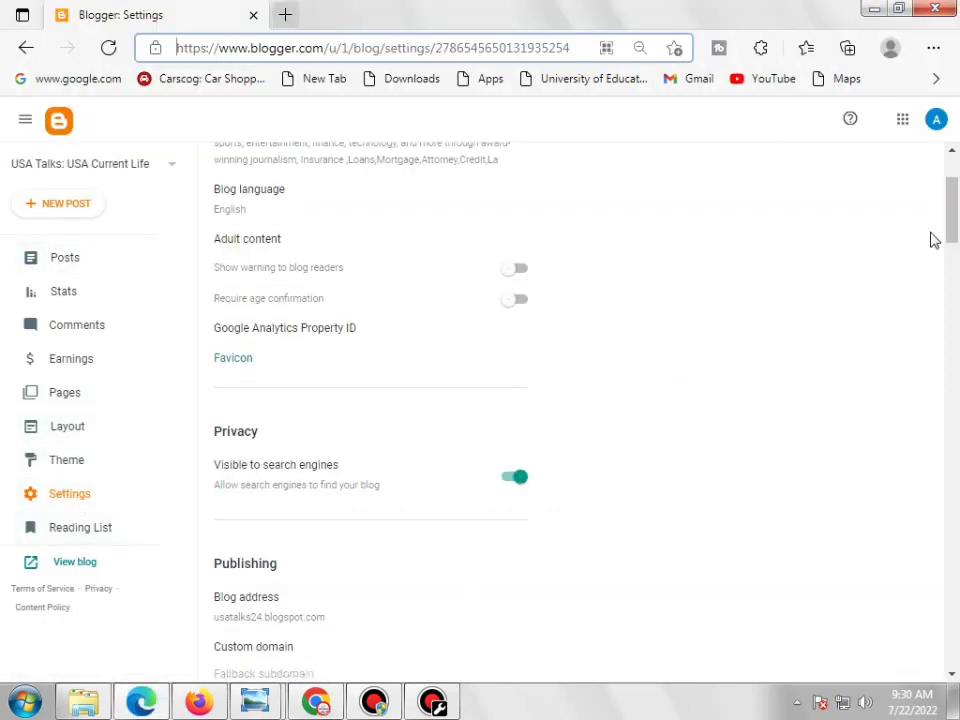
left_click_drag(953, 210, 951, 242)
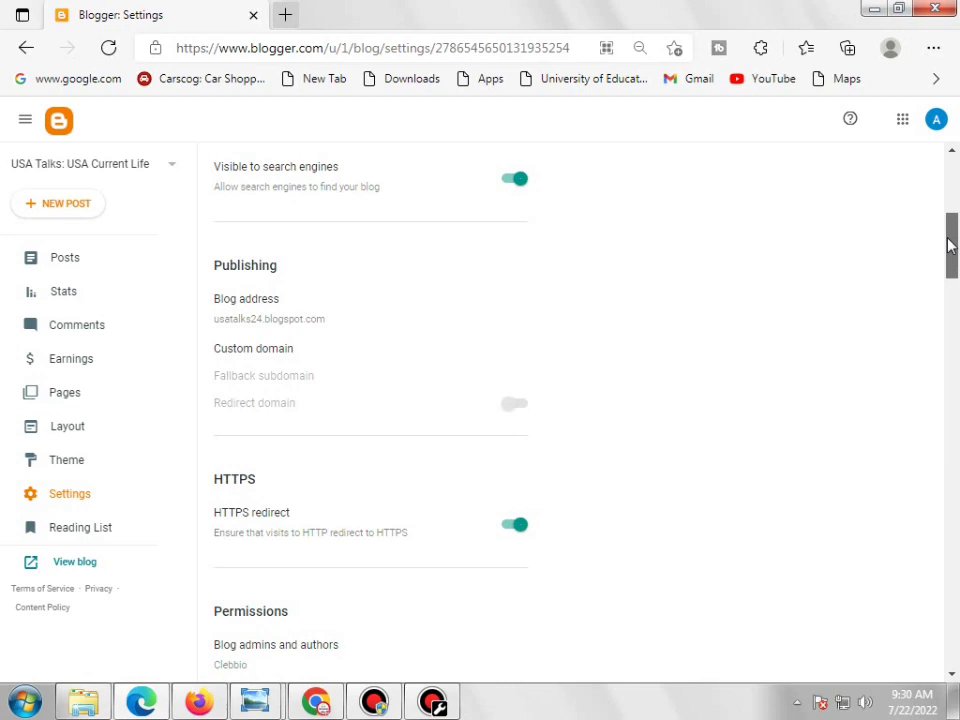
left_click_drag(300, 271, 214, 271)
left_click(315, 275)
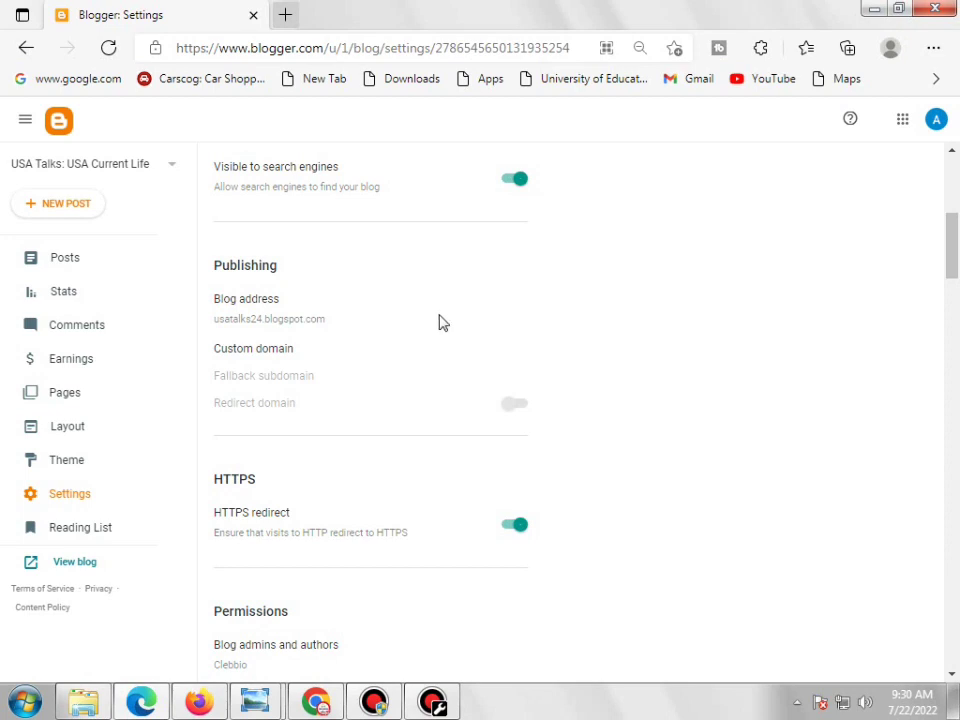
scroll(439, 321, "up", 1)
scroll(461, 362, "up", 1)
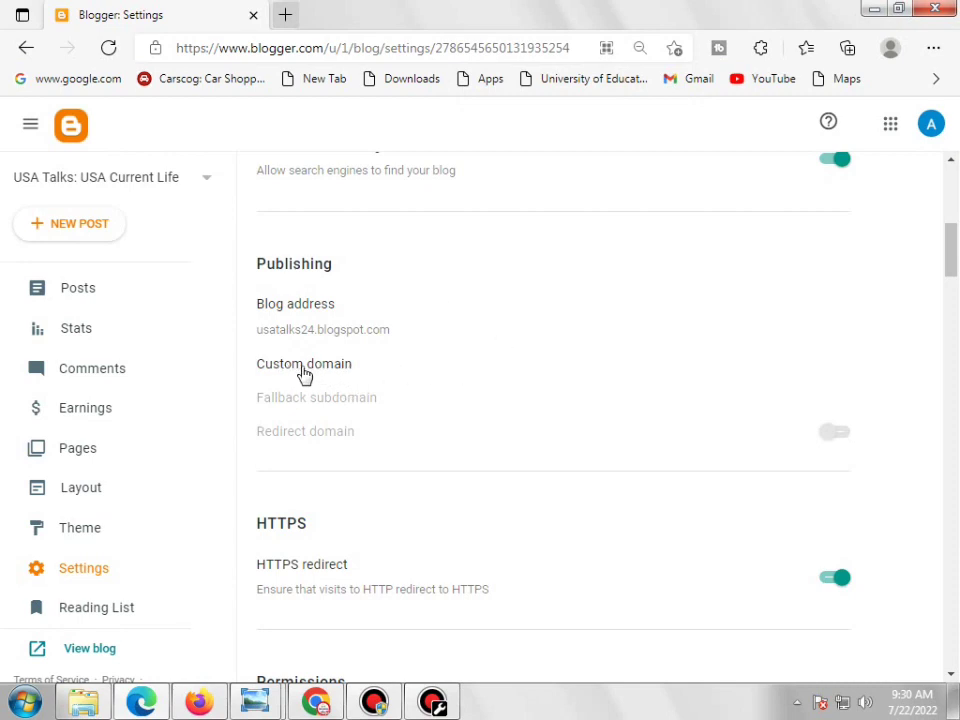
left_click(304, 368)
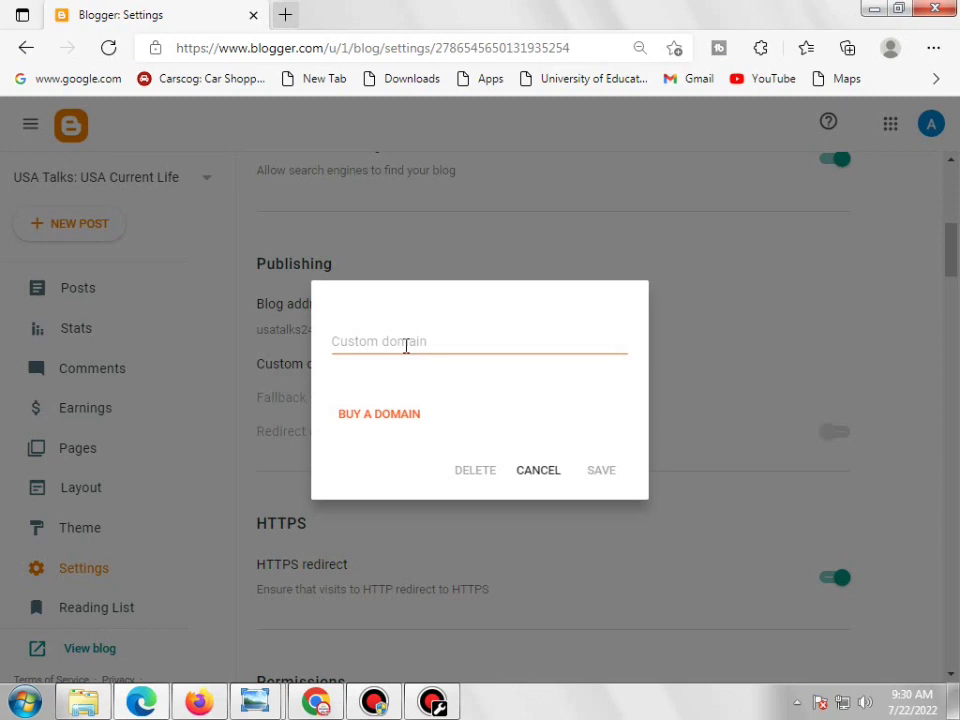
left_click(406, 345)
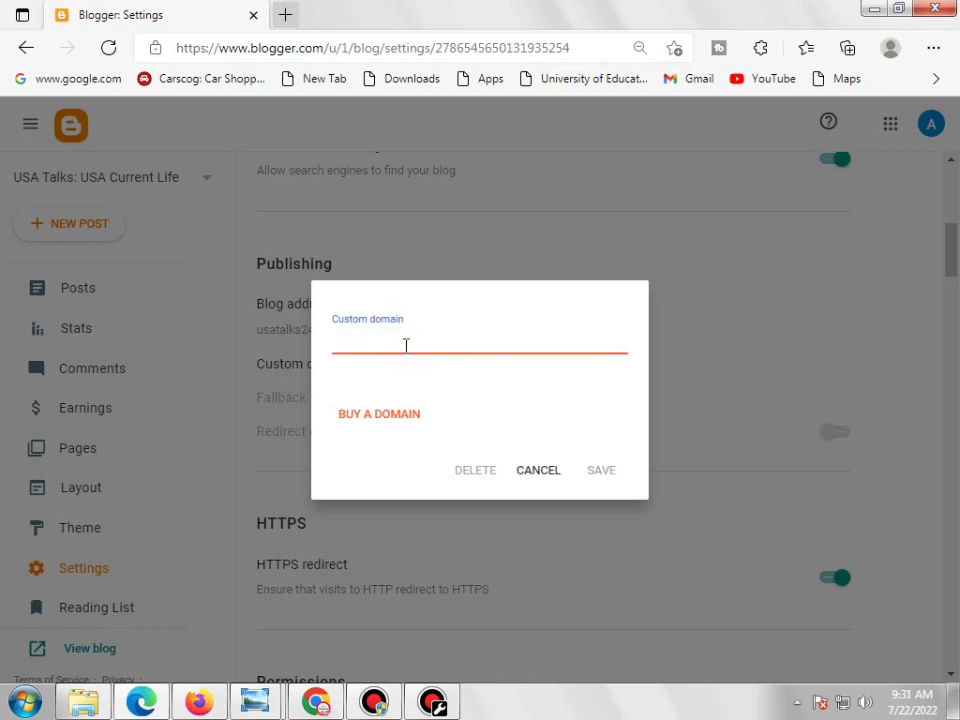
type("www.")
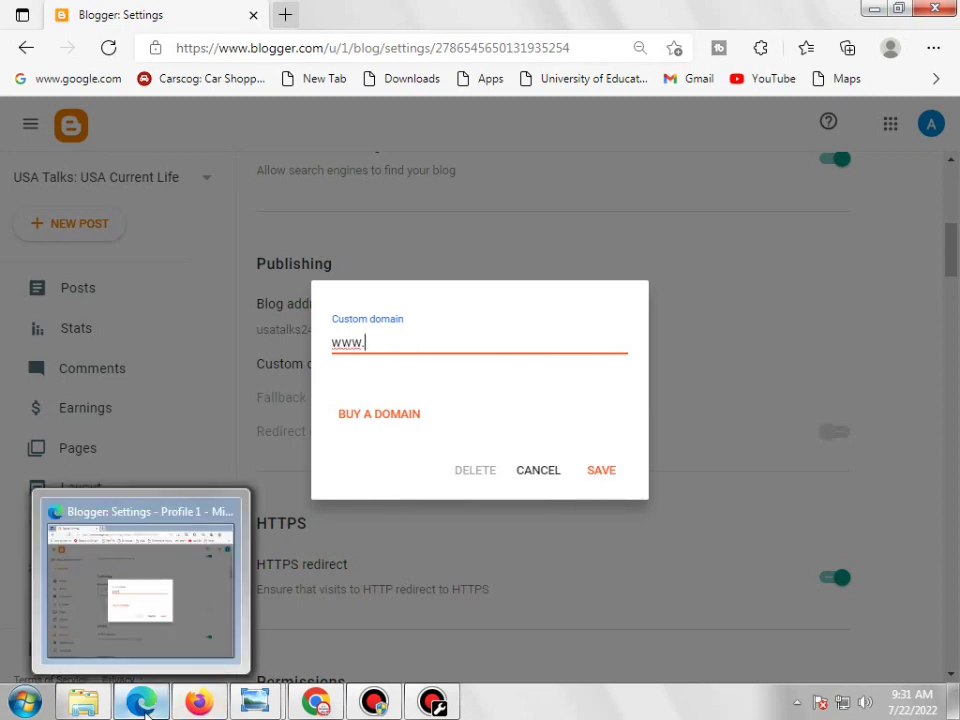
Copy the domain name 'usatalks.tk' from the Freenom DNS Management page in Chrome
left_click(316, 702)
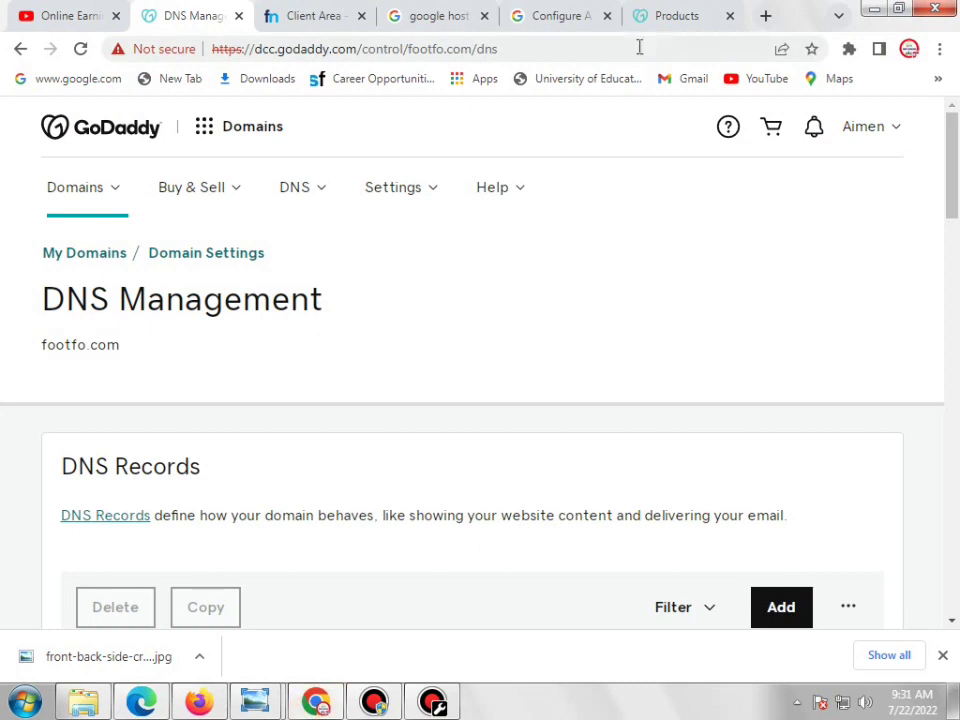
left_click(662, 18)
left_click(308, 17)
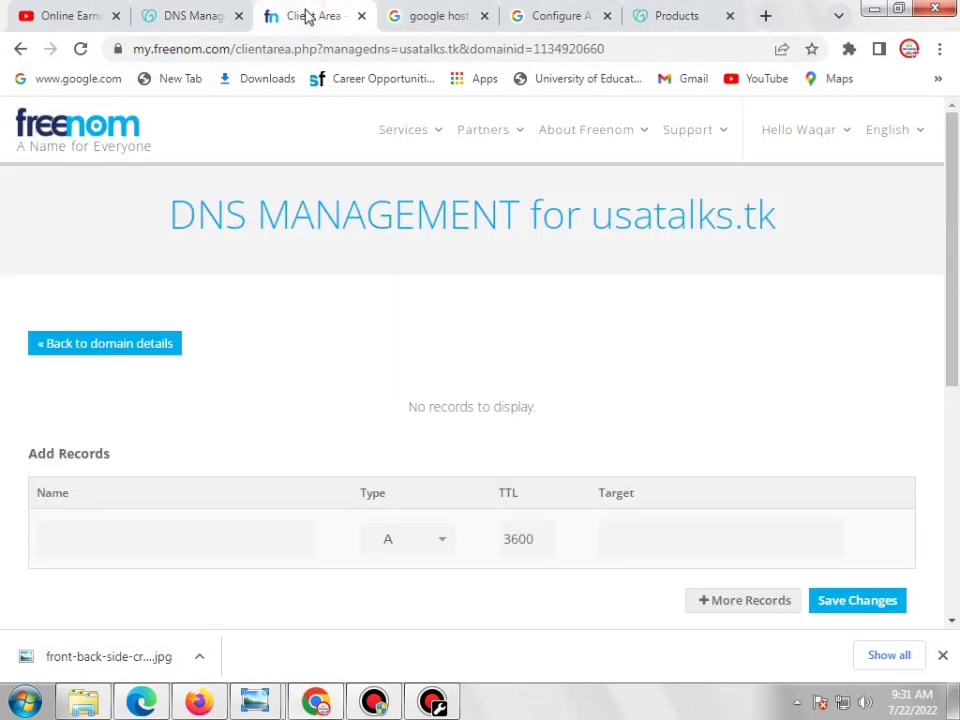
triple_click(660, 223)
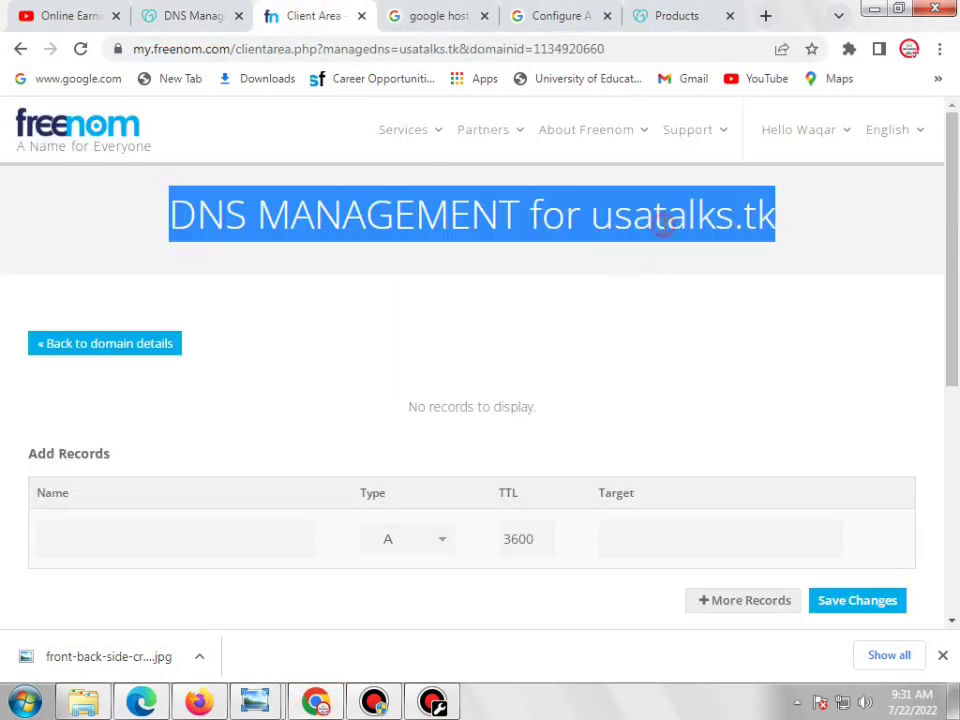
right_click(808, 222)
left_click_drag(810, 212, 591, 215)
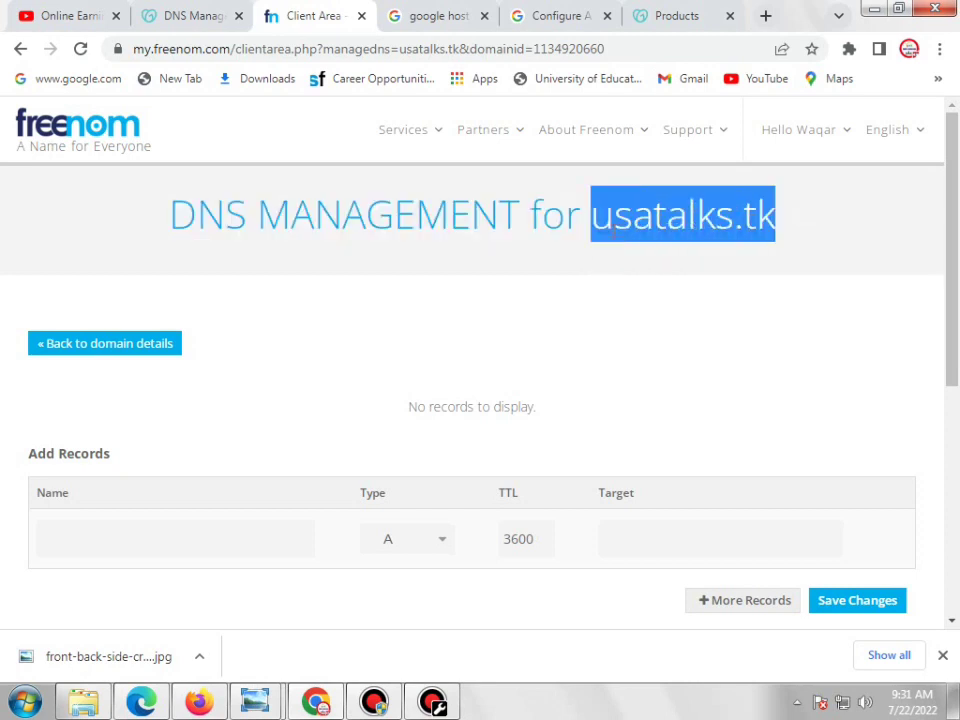
right_click(618, 240)
left_click(624, 248)
key("alt+Tab")
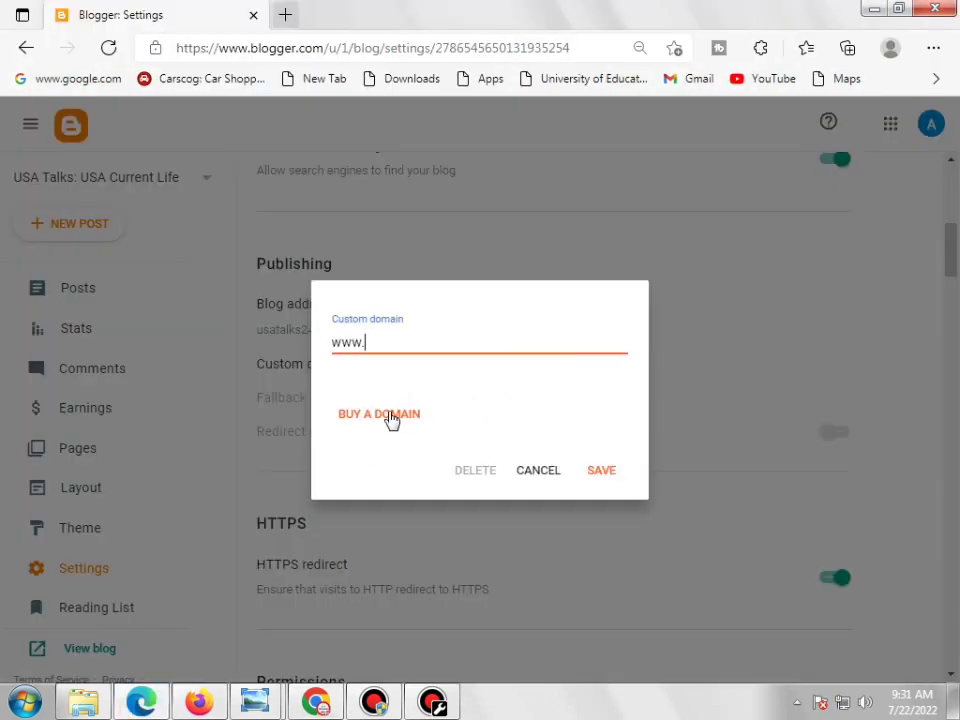
left_click(377, 345)
right_click(381, 352)
left_click(430, 419)
key("ctrl+v")
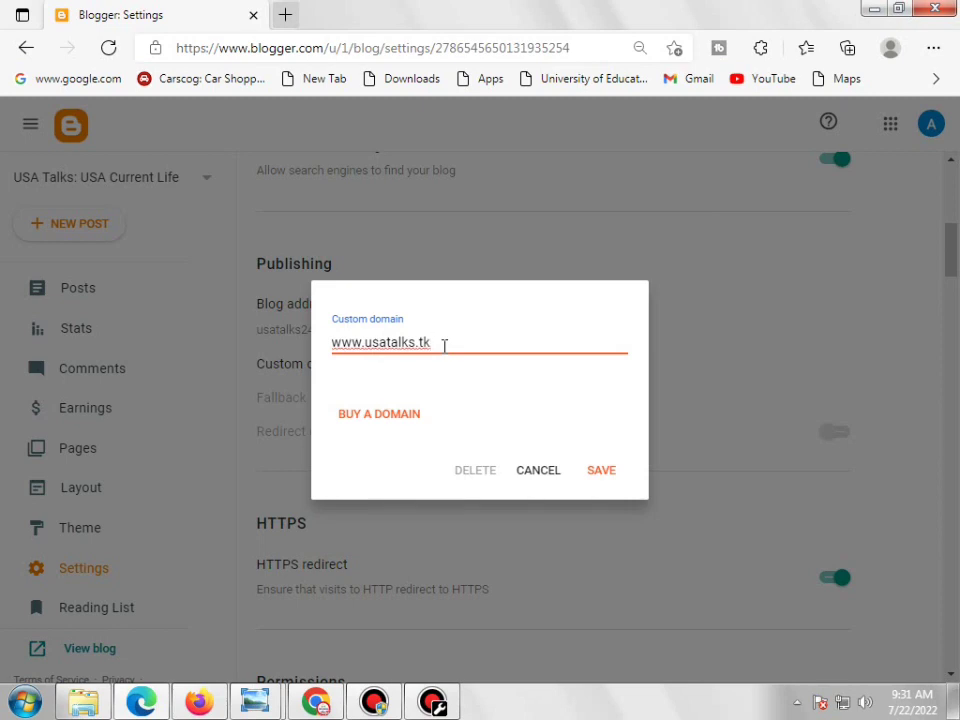
left_click(606, 477)
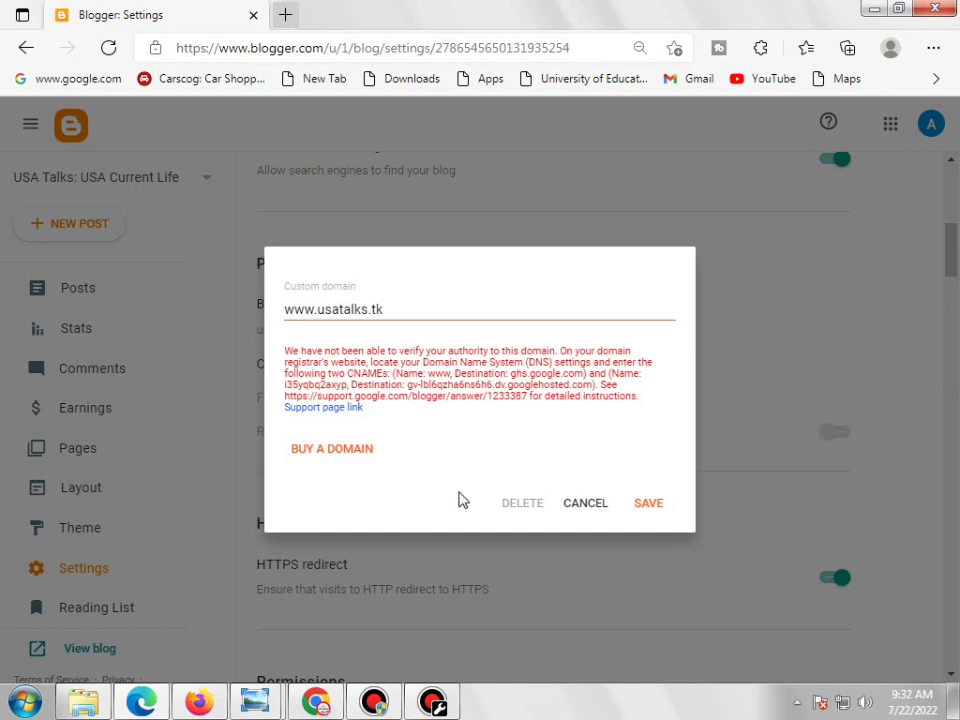
left_click(310, 704)
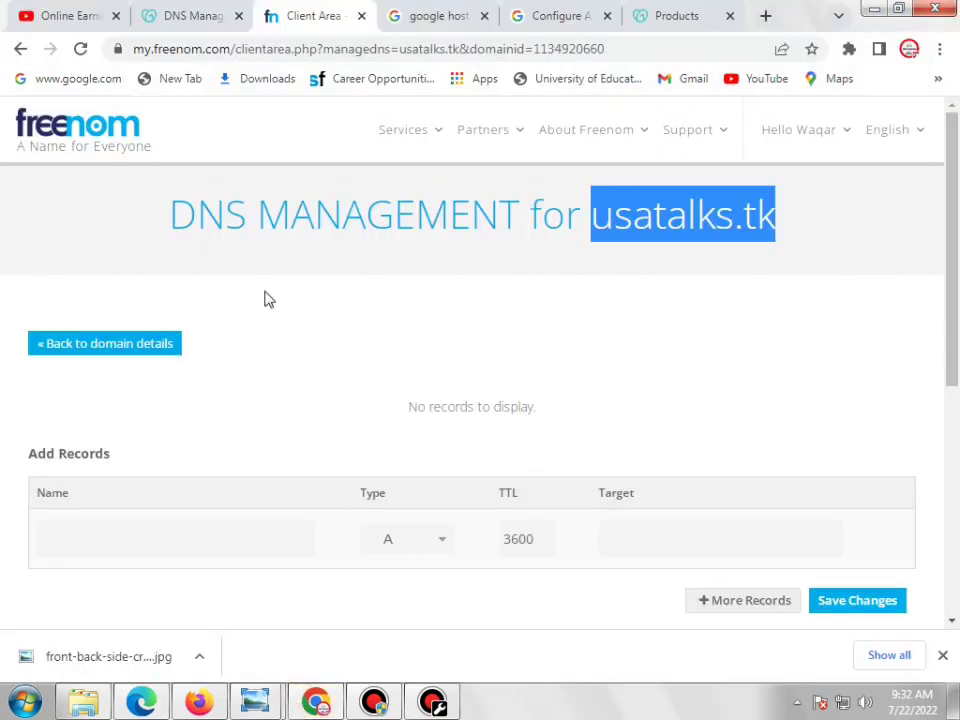
Open footfo.com's www CNAME record pointing to ghs.google.com for editing in GoDaddy DNS
left_click(190, 15)
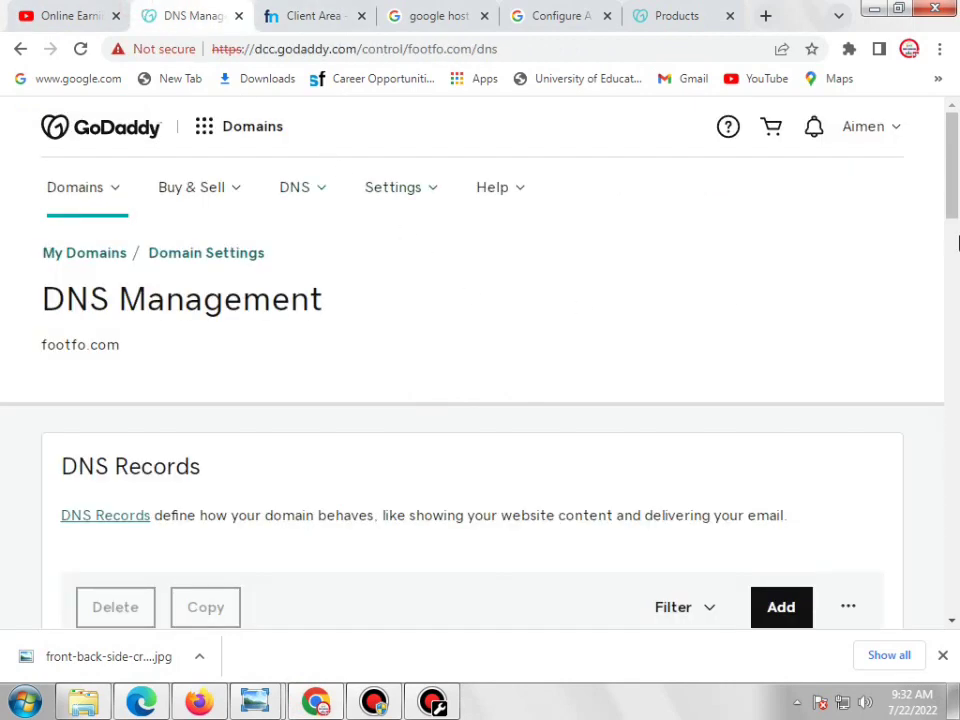
scroll(953, 228, "down", 1)
left_click_drag(953, 228, 955, 349)
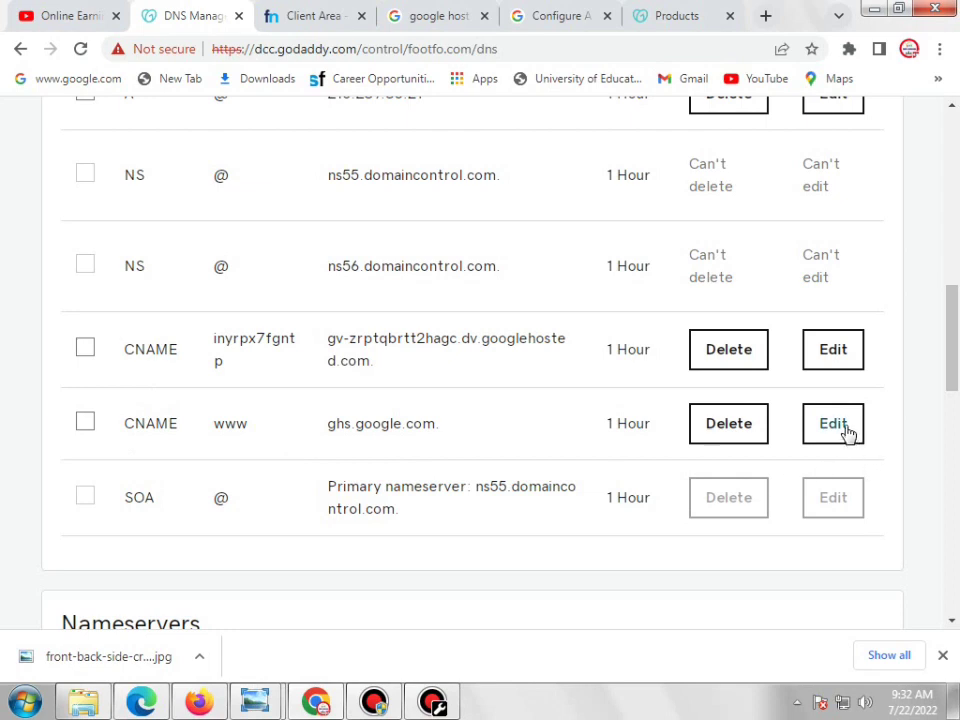
left_click(833, 424)
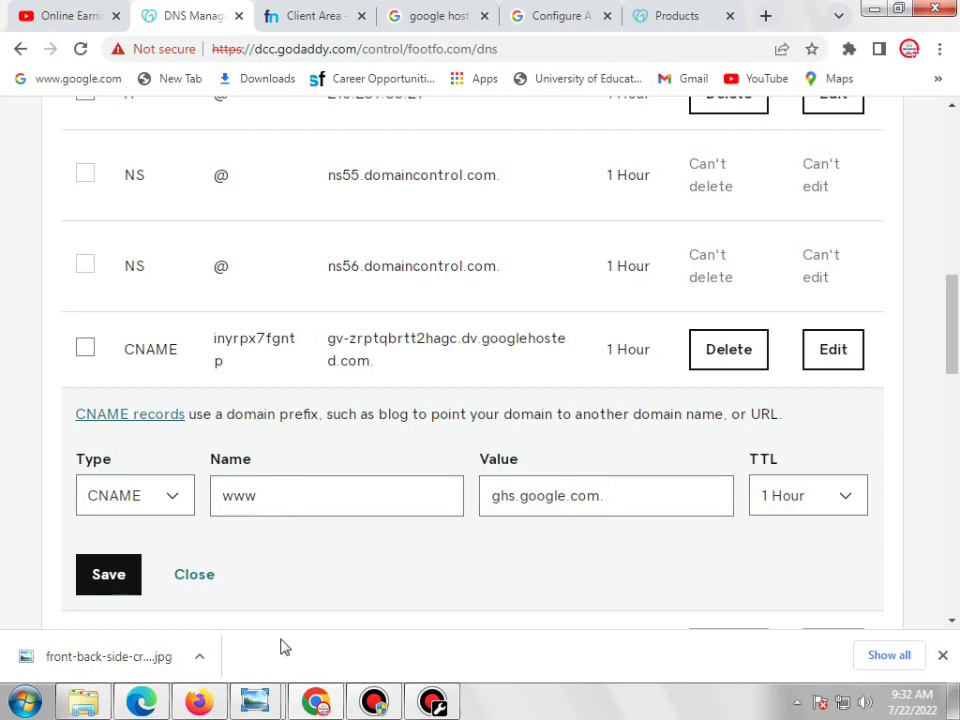
left_click(152, 703)
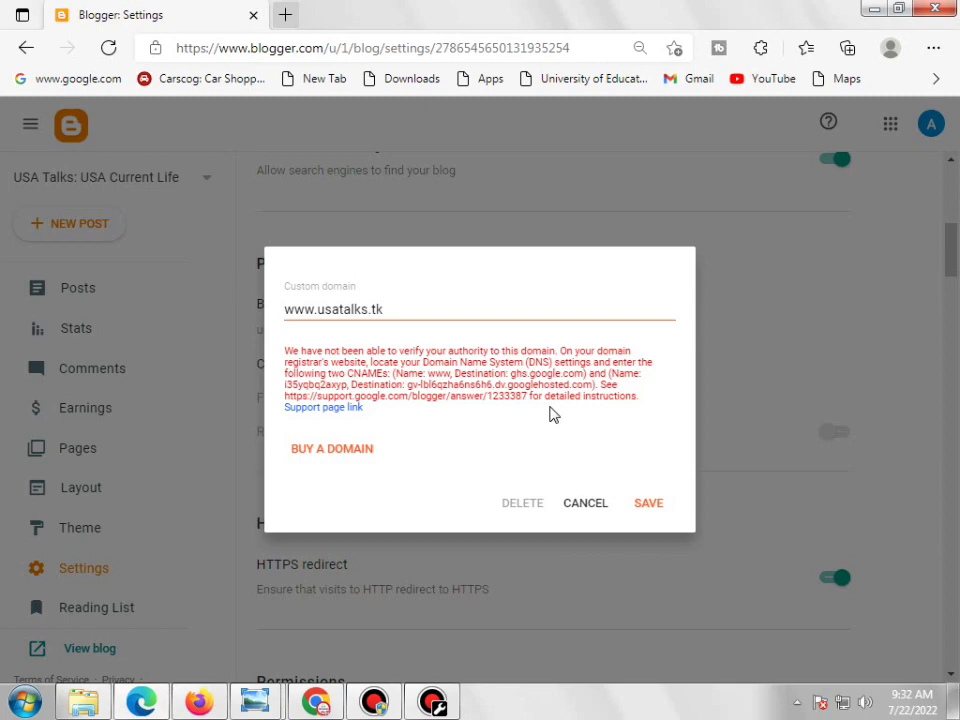
Read Blogger's full CNAME instructions: www to ghs.google.com plus a googlehosted.com verification record
scroll(553, 415, "up", 4)
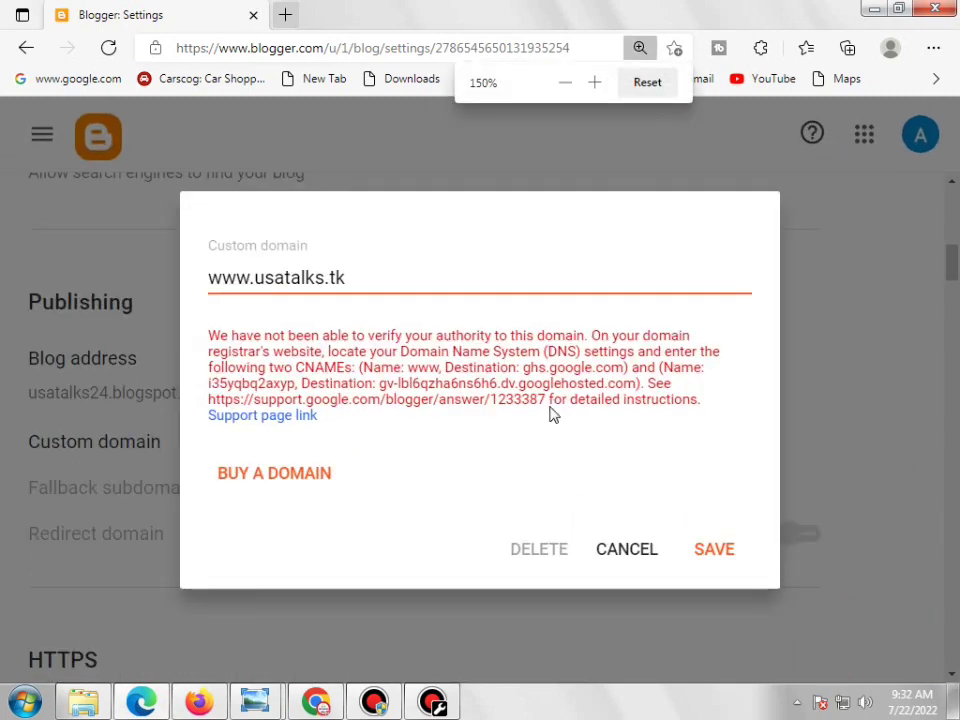
scroll(553, 415, "up", 1)
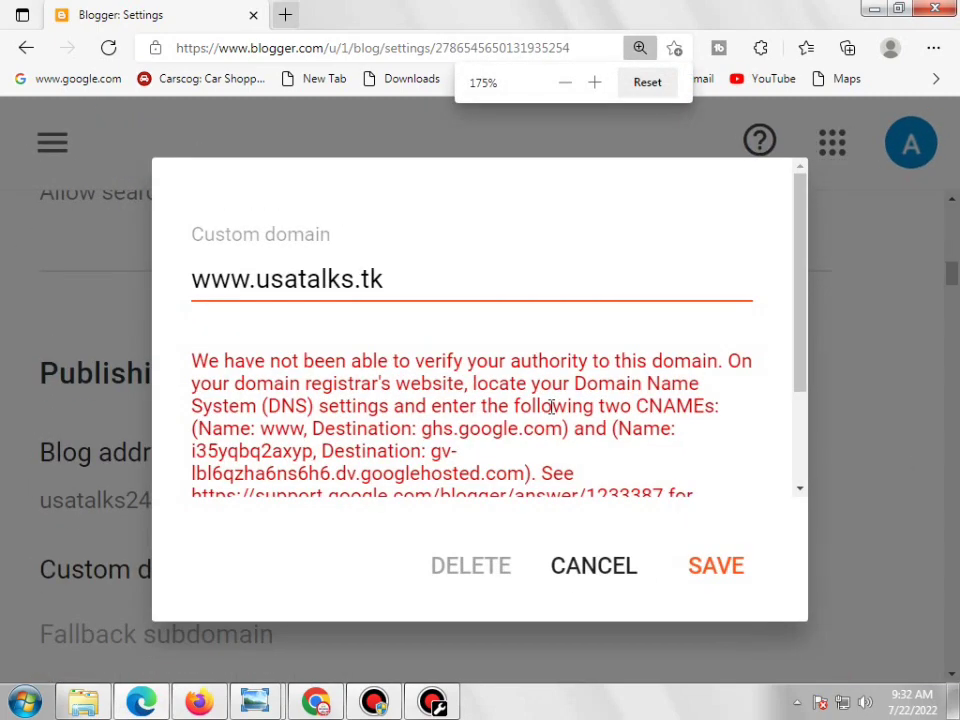
scroll(551, 407, "down", 2)
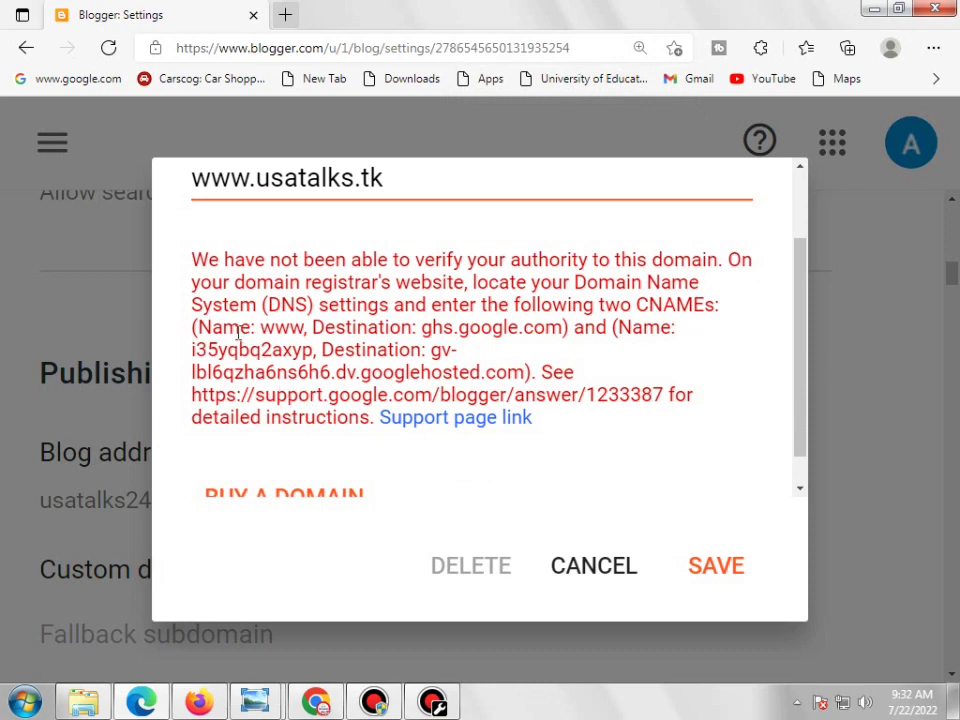
left_click_drag(198, 327, 250, 328)
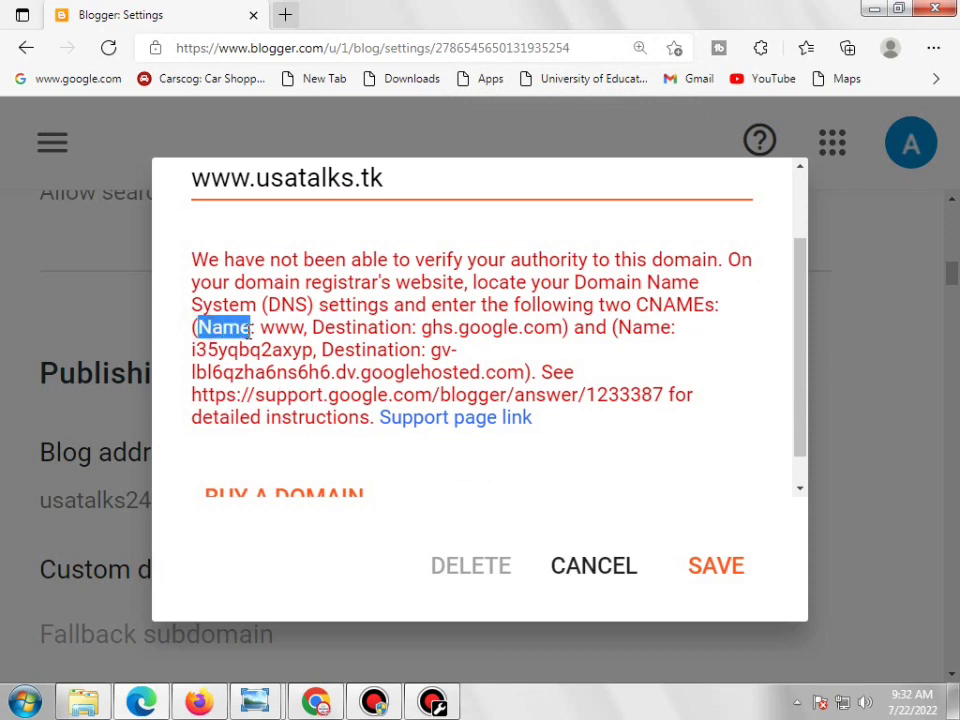
left_click(261, 333)
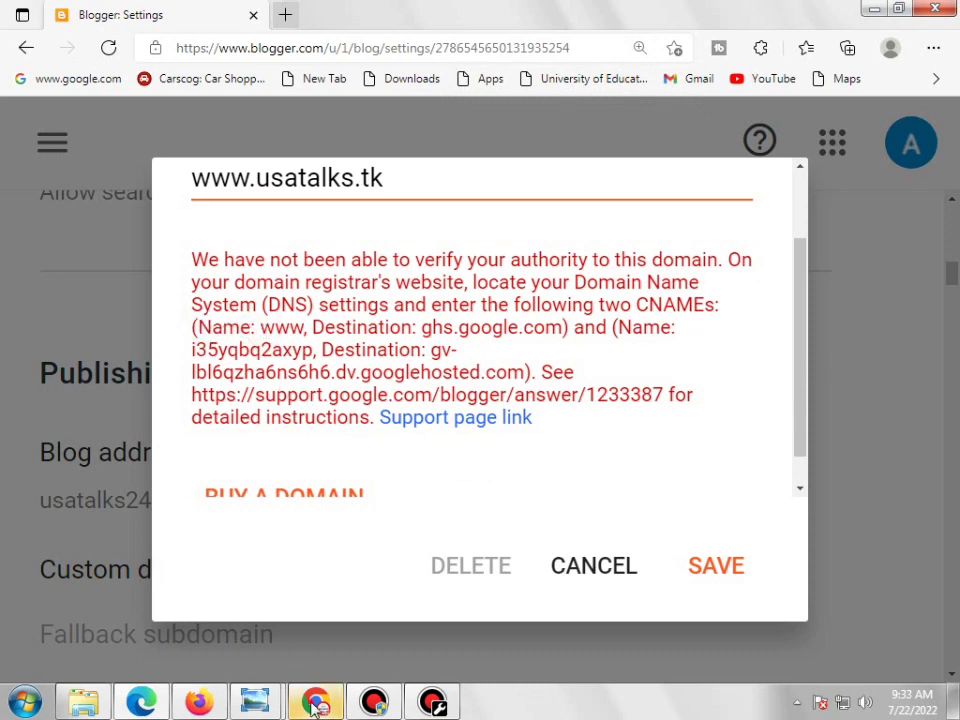
left_click(316, 702)
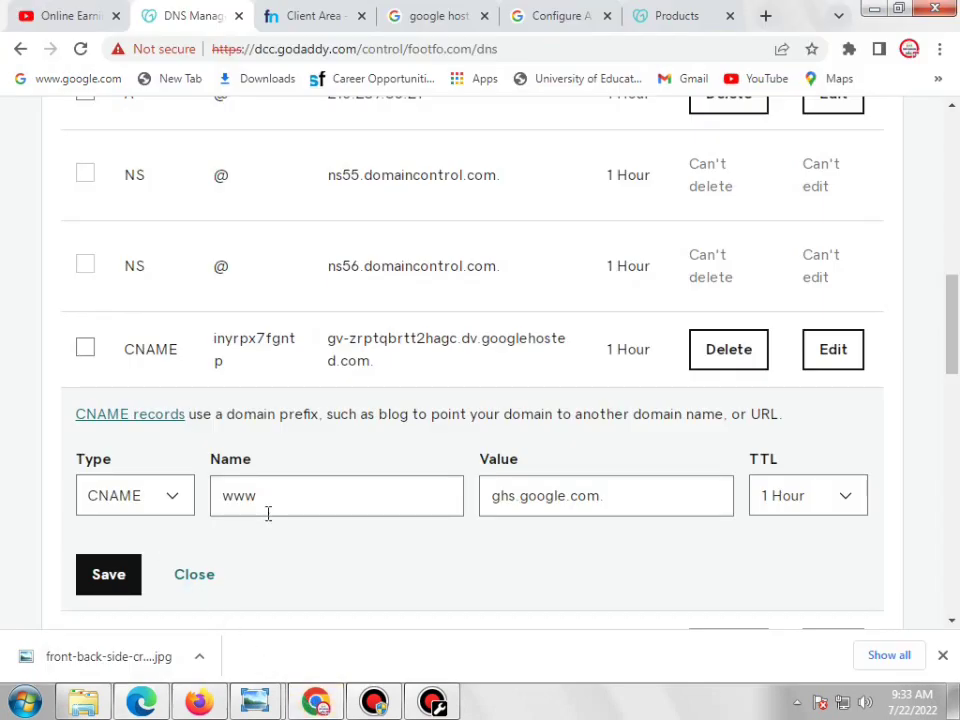
Select the ghs.google.com destination in Blogger's CNAME instructions
left_click(260, 702)
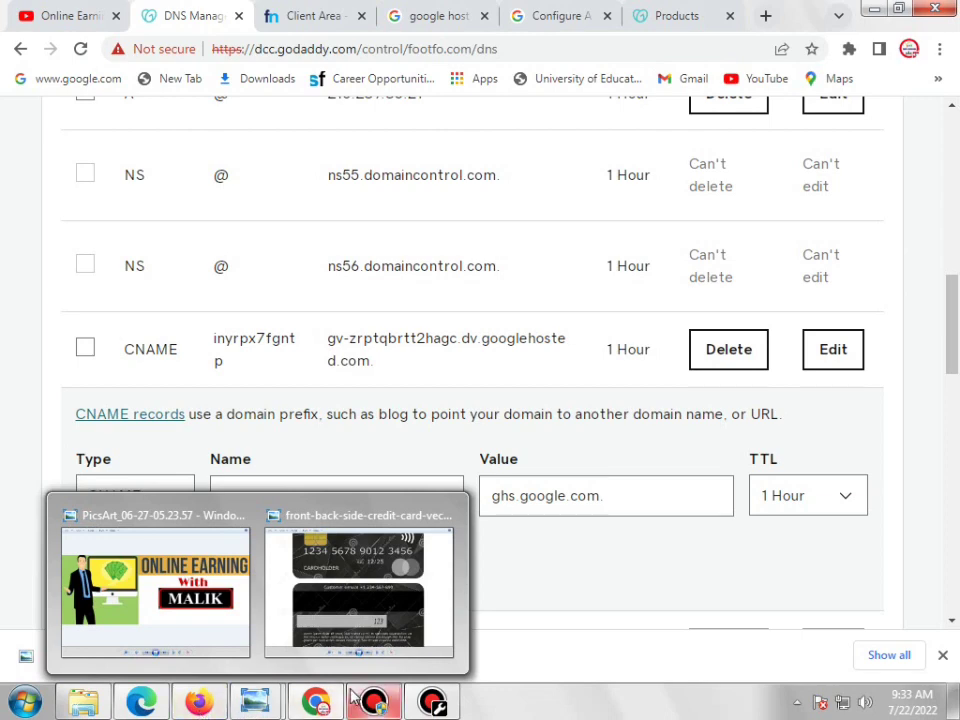
left_click(316, 705)
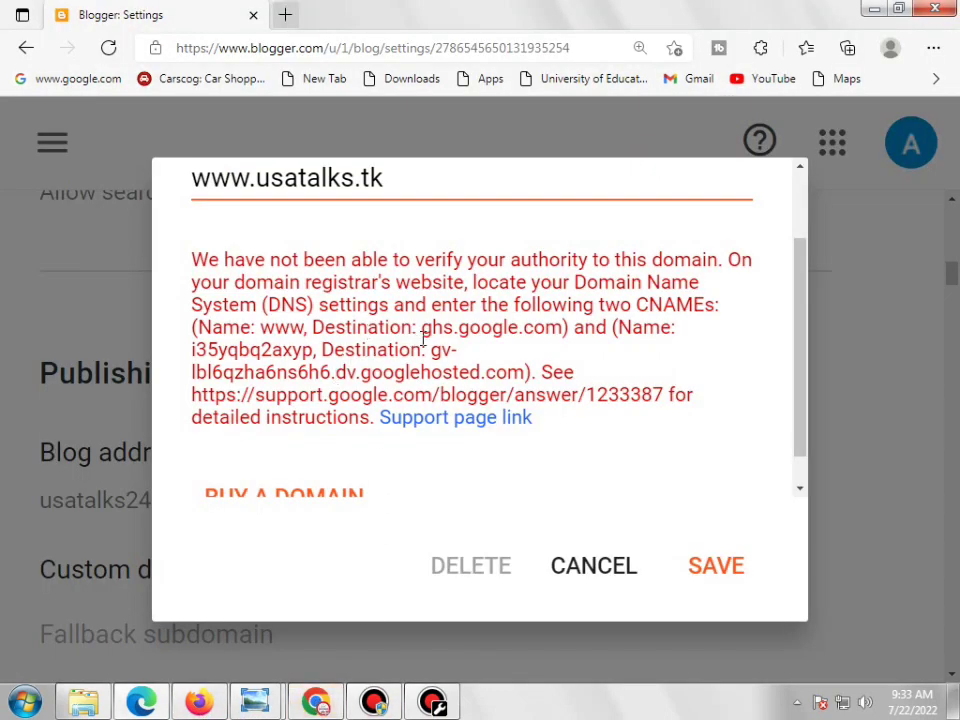
left_click_drag(423, 330, 558, 338)
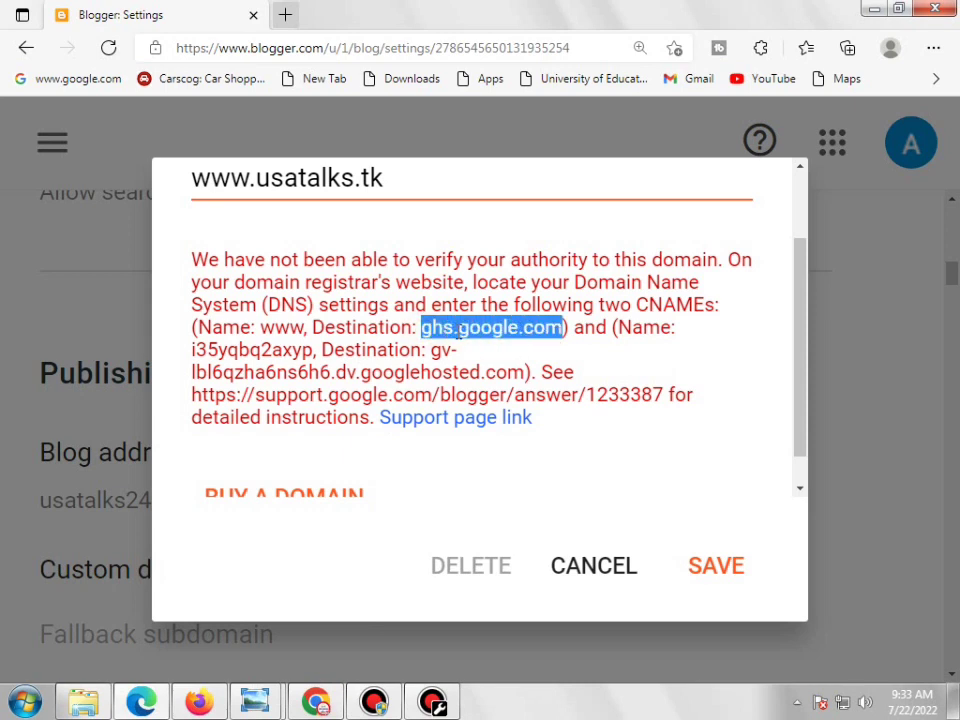
left_click(458, 332)
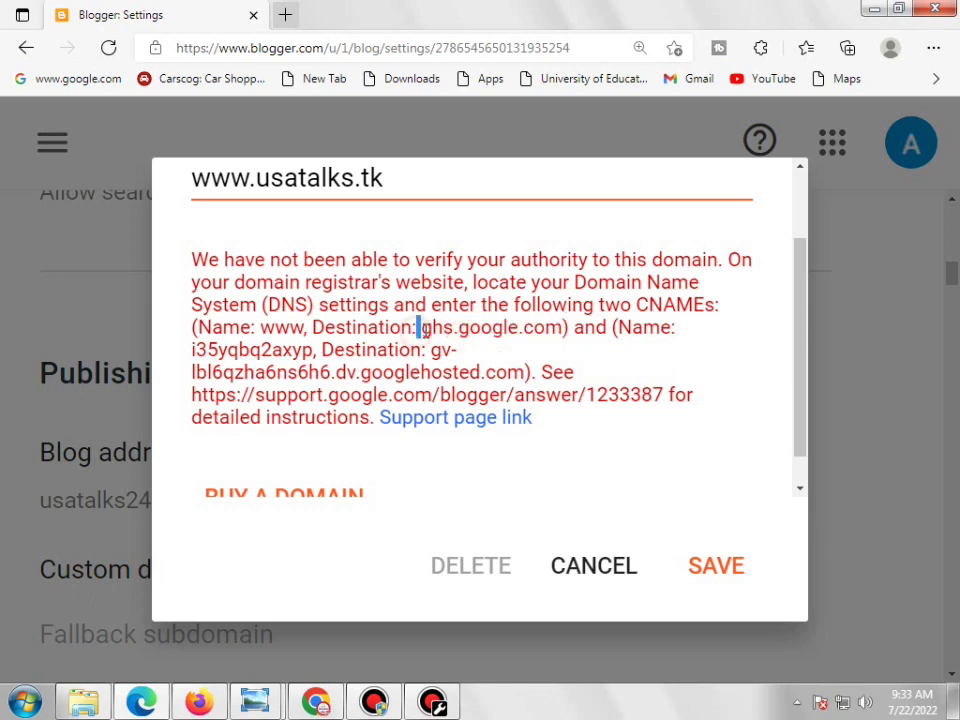
left_click_drag(422, 328, 432, 330)
left_click(482, 330)
left_click_drag(425, 333, 562, 335)
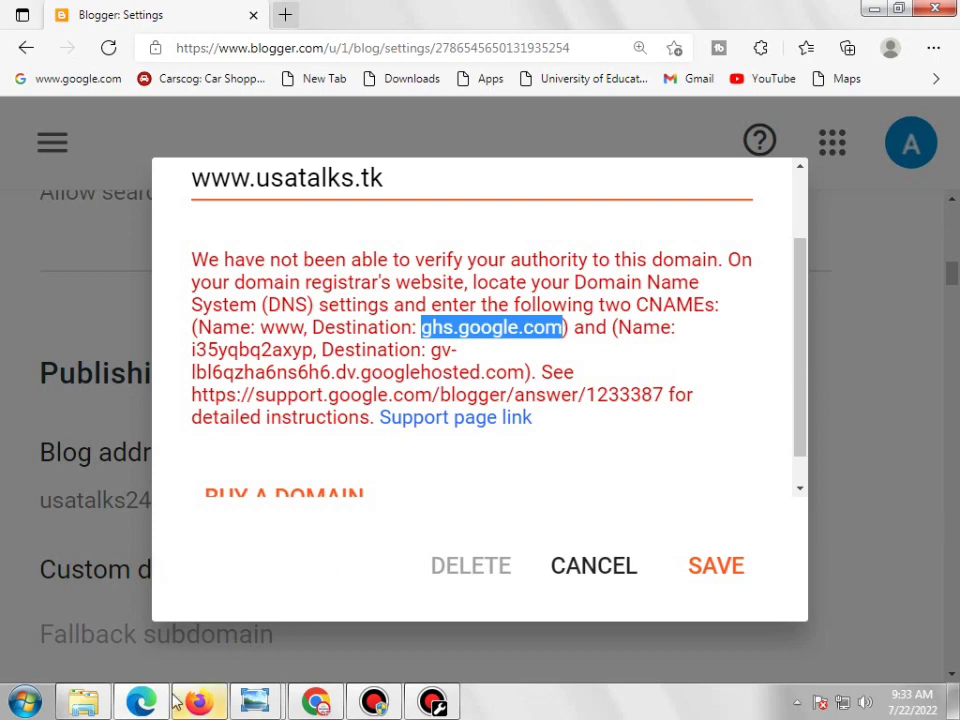
Save the www CNAME to ghs.google.com in GoDaddy and open the verification CNAME for editing
left_click(297, 706)
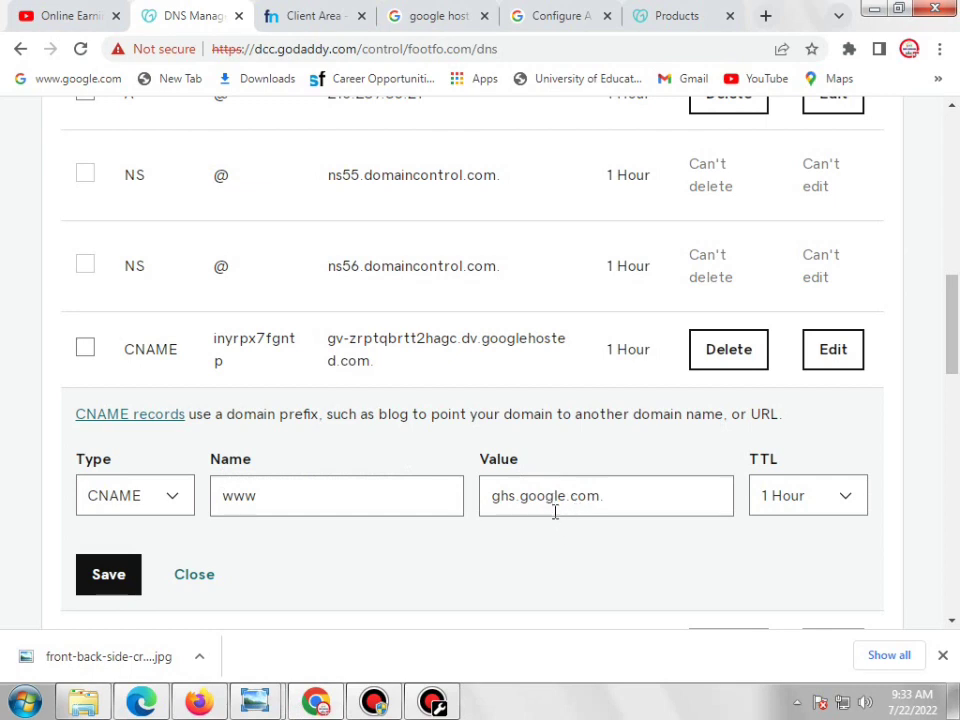
left_click(112, 586)
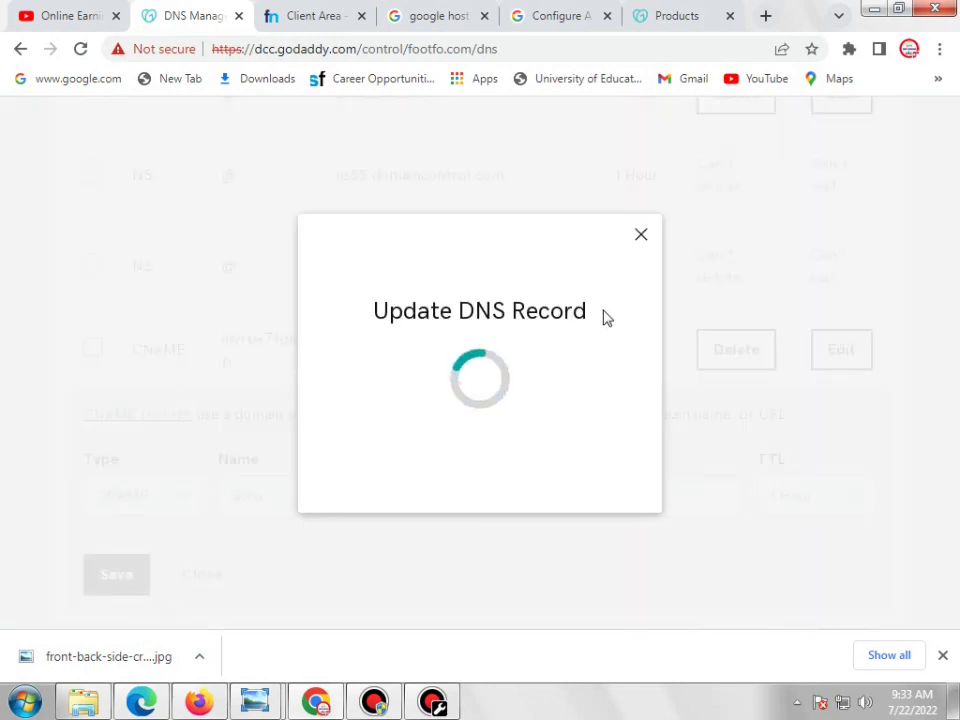
left_click(645, 238)
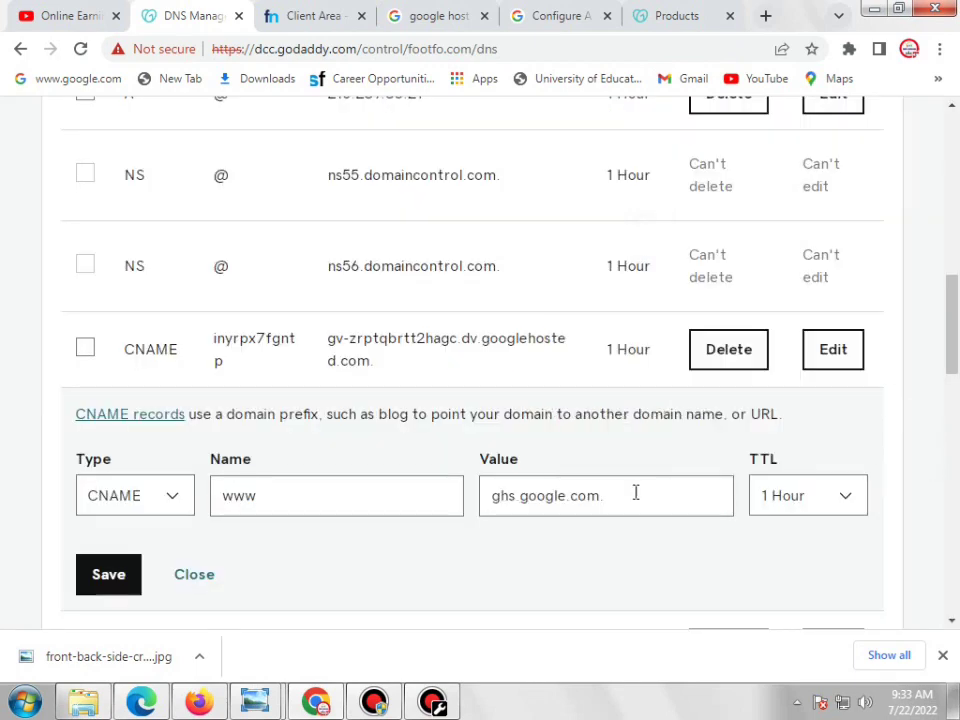
left_click(858, 366)
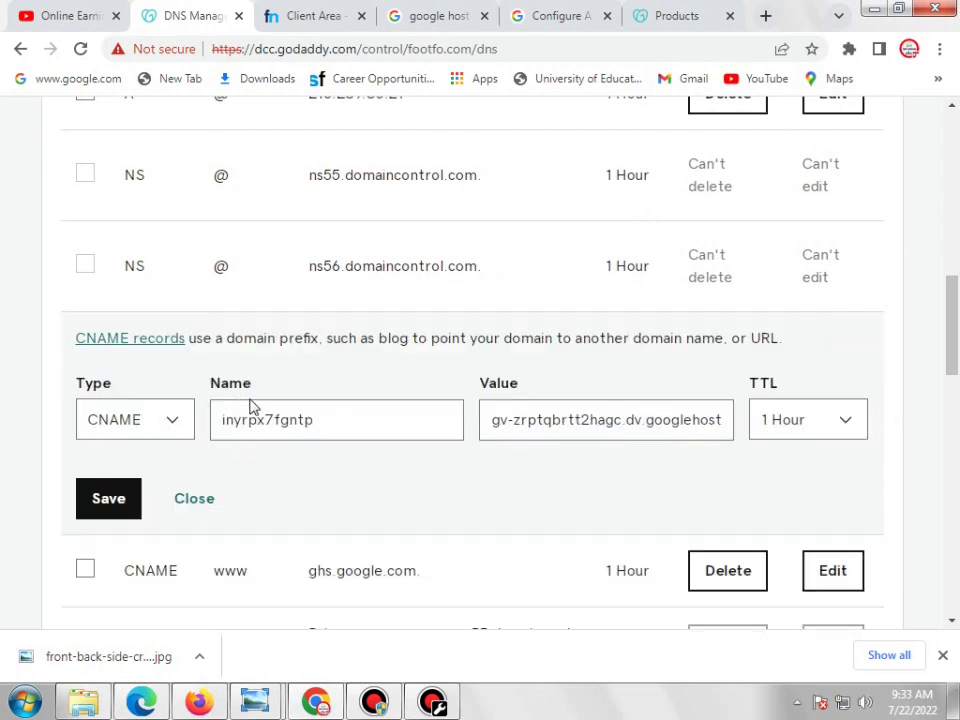
left_click(155, 704)
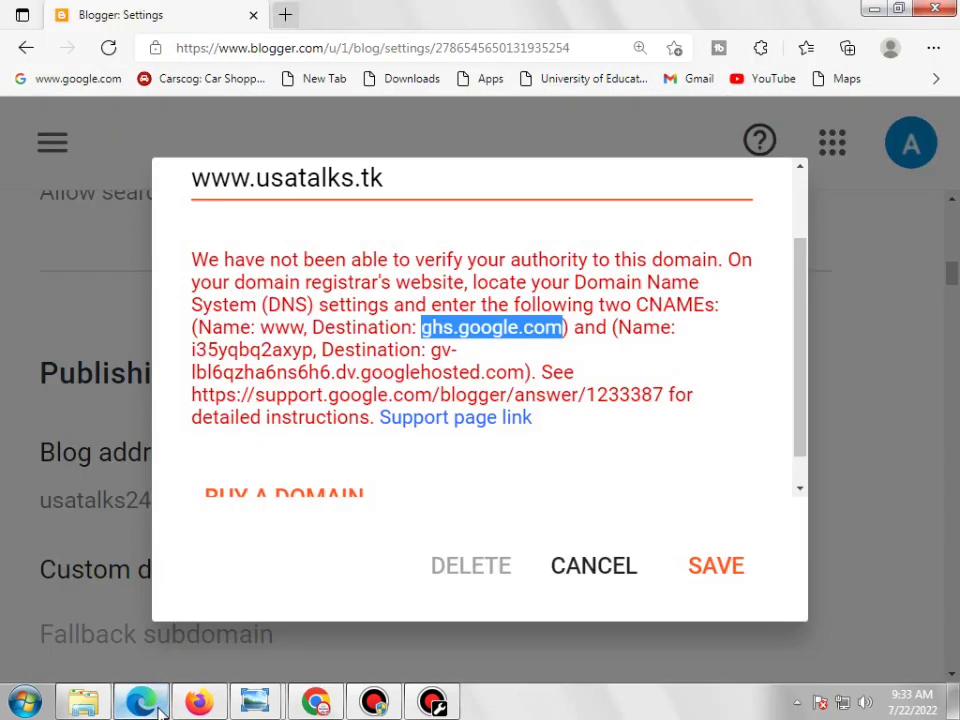
Copy the verification CNAME's name value from Blogger's domain error
left_click(664, 333)
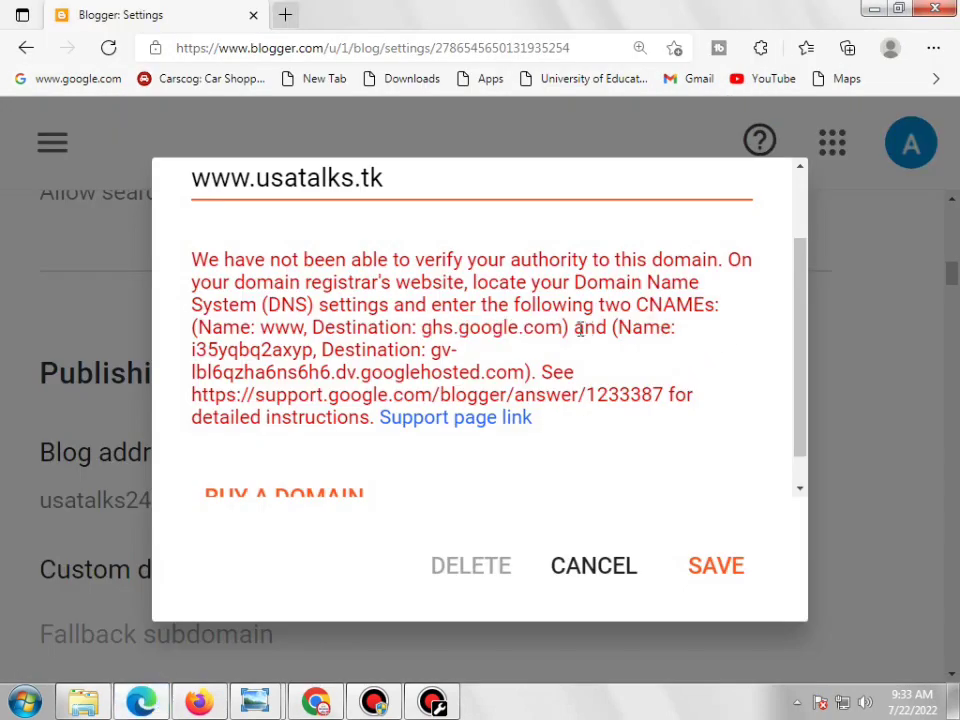
left_click_drag(617, 330, 660, 330)
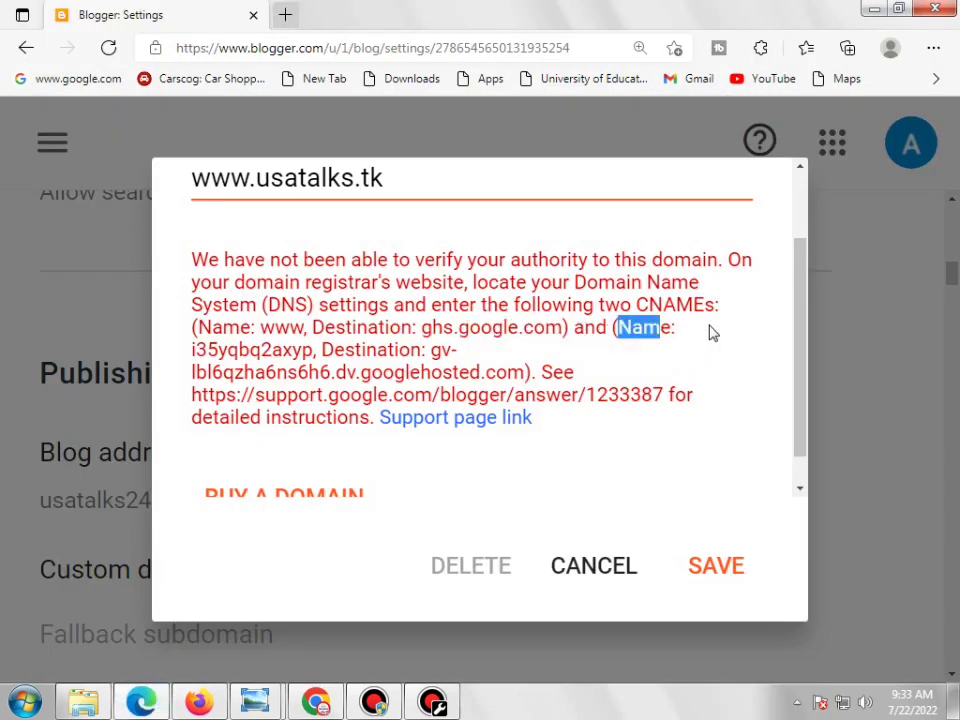
left_click(712, 333)
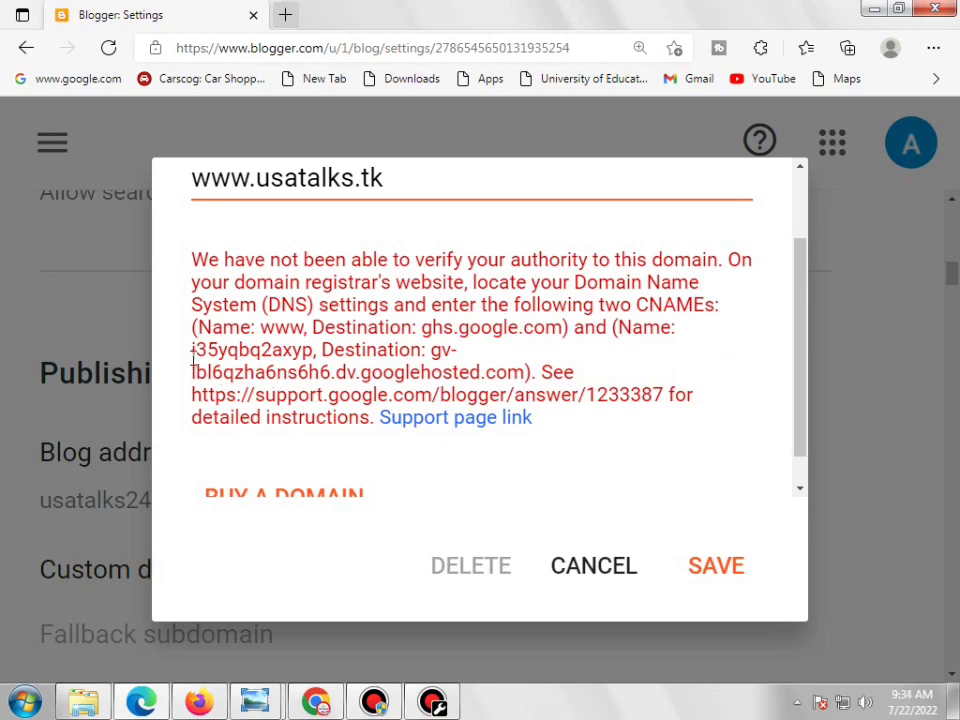
left_click_drag(191, 351, 304, 357)
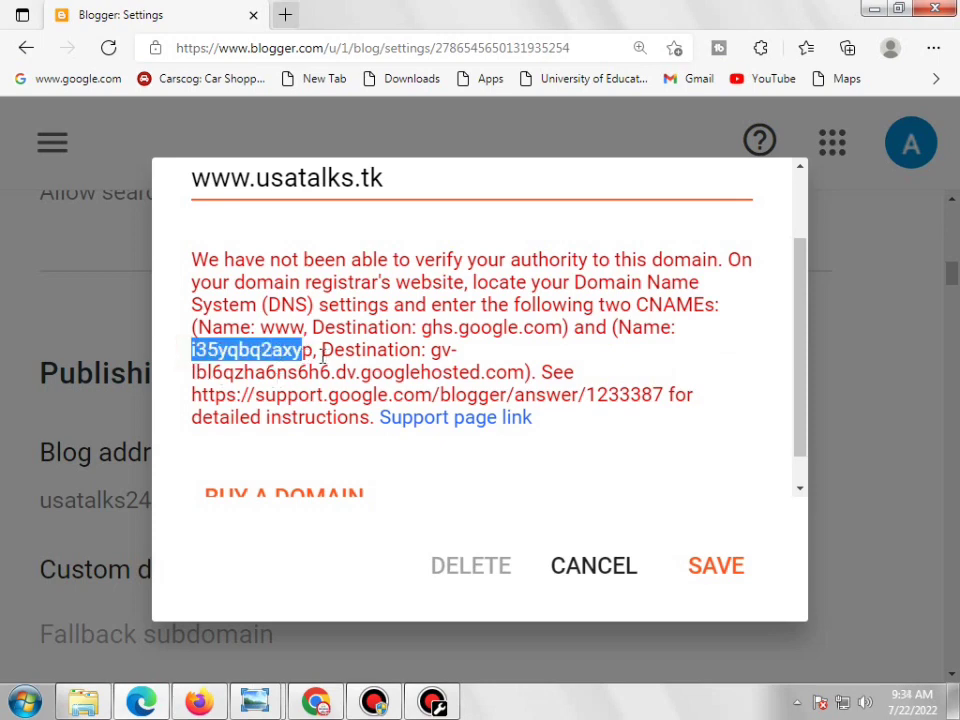
left_click(269, 354)
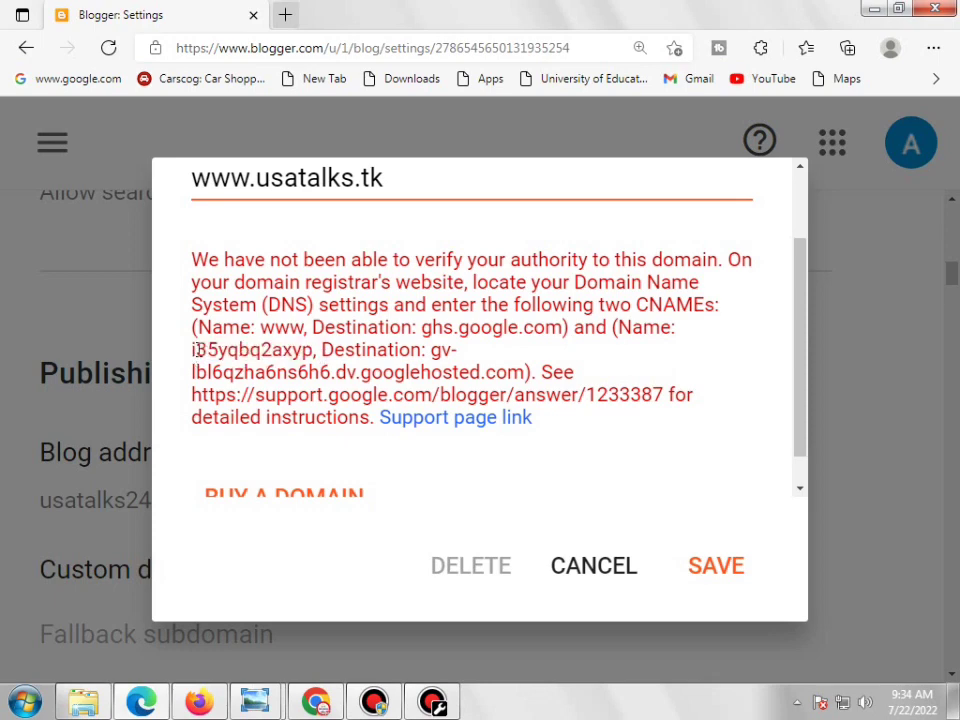
left_click_drag(193, 349, 302, 350)
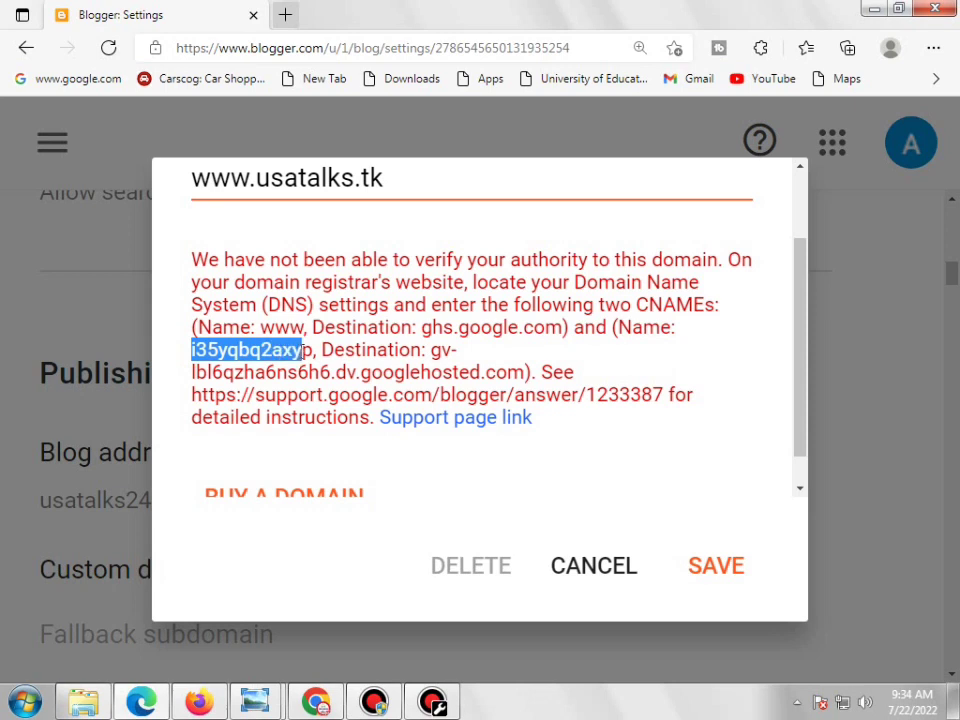
left_click(677, 337)
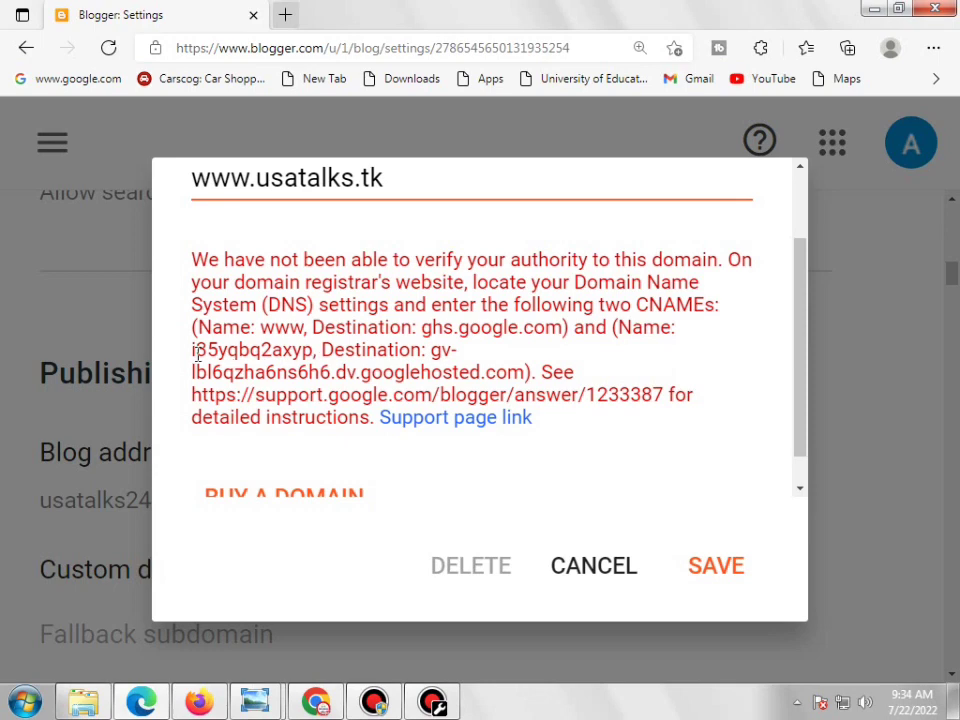
left_click_drag(189, 352, 308, 354)
right_click(308, 354)
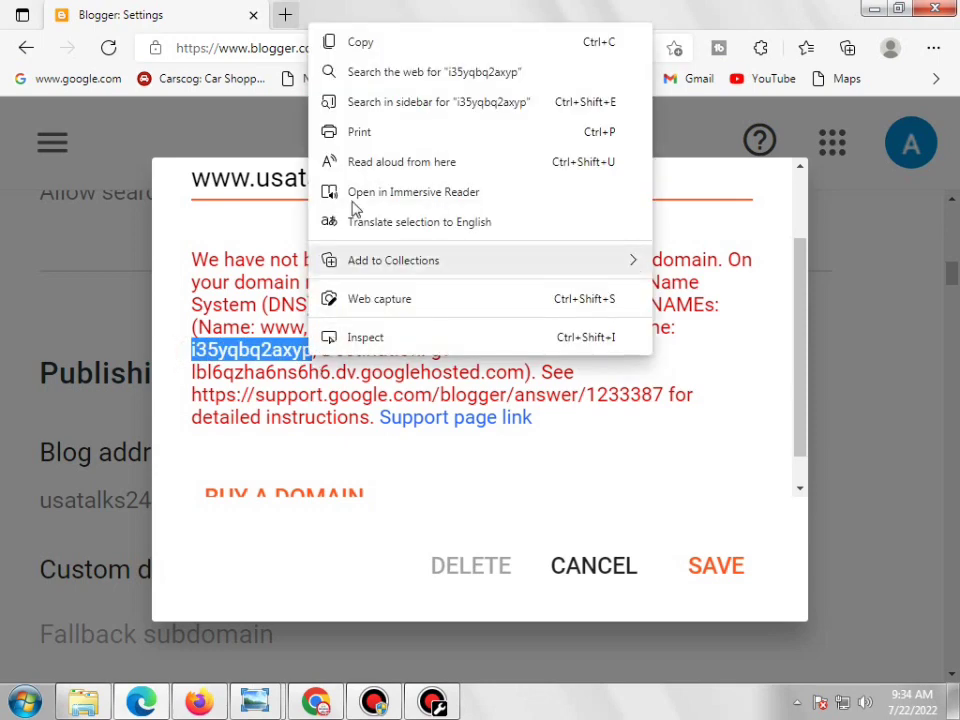
left_click(336, 43)
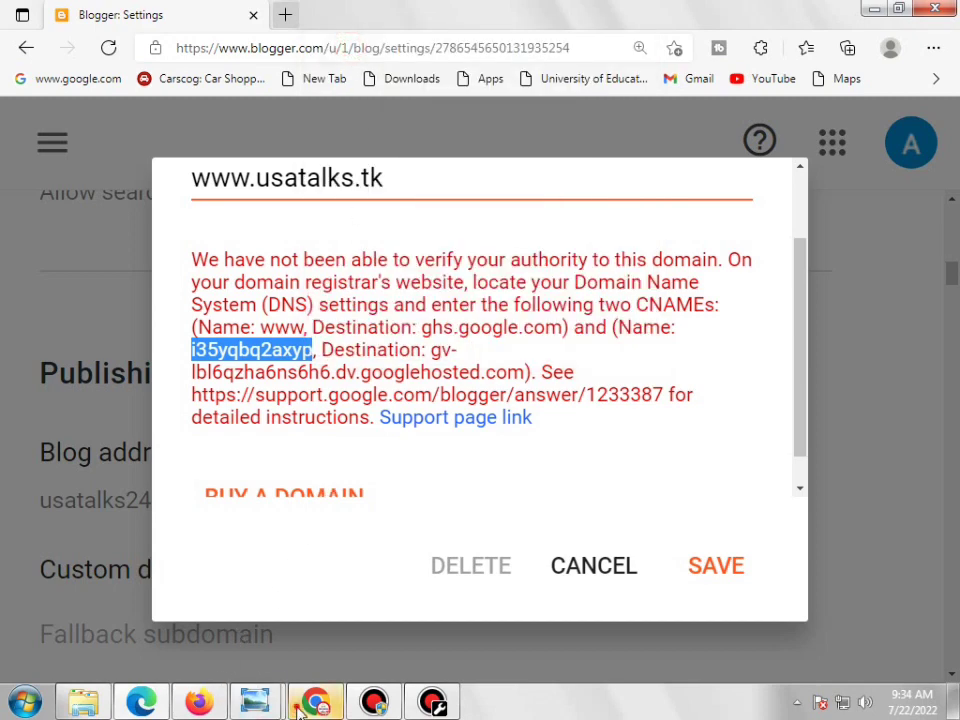
Select the verification CNAME's googlehosted.com destination value for copying
left_click(315, 702)
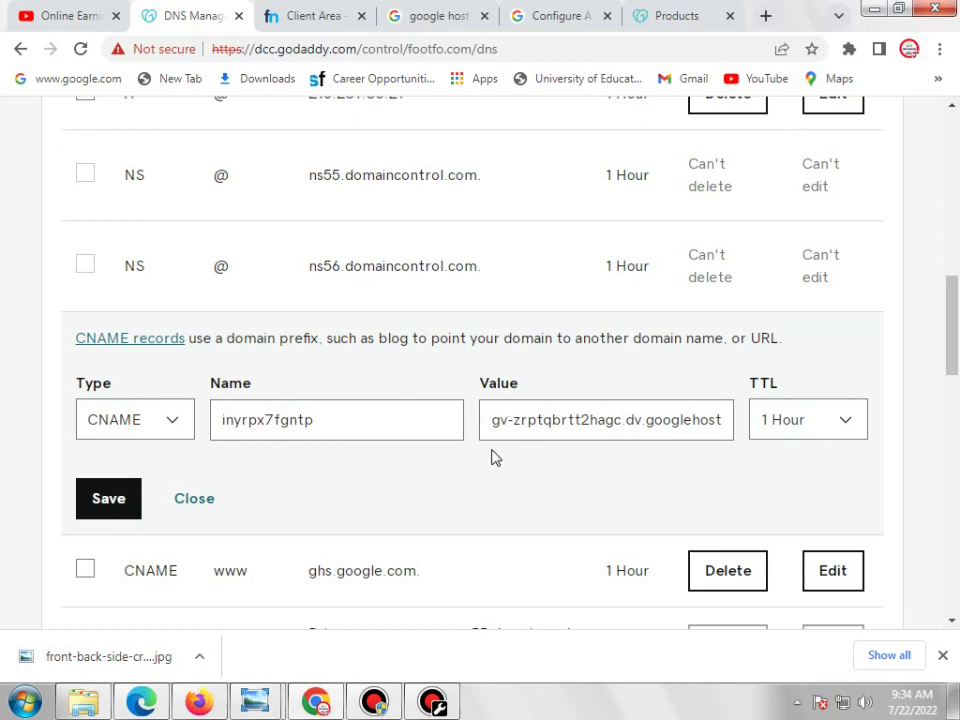
left_click(315, 702)
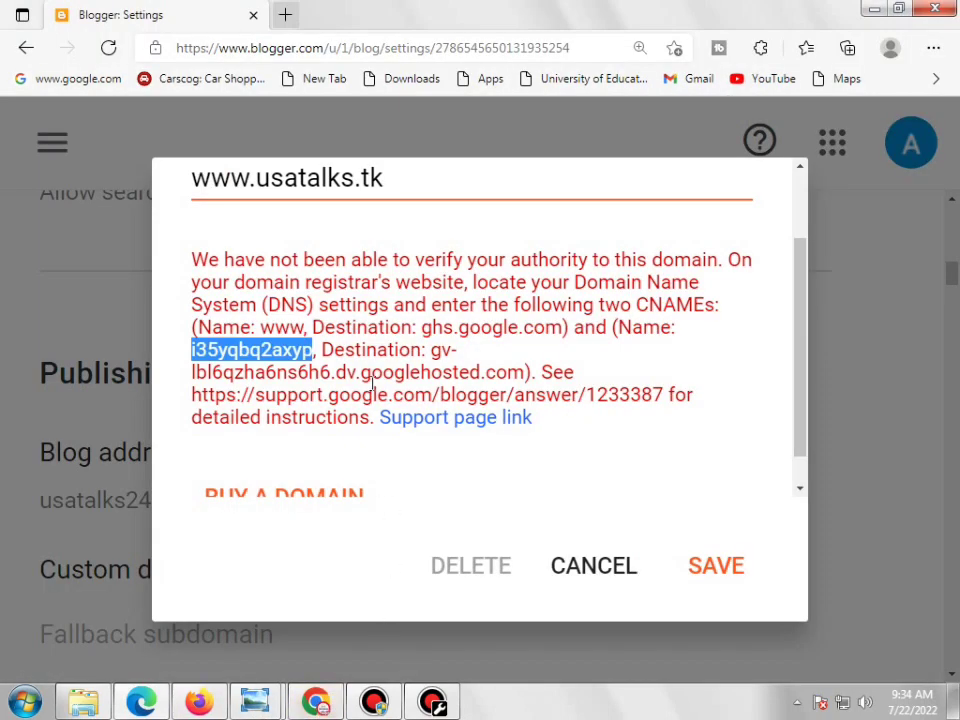
left_click(436, 357)
left_click_drag(436, 357, 524, 372)
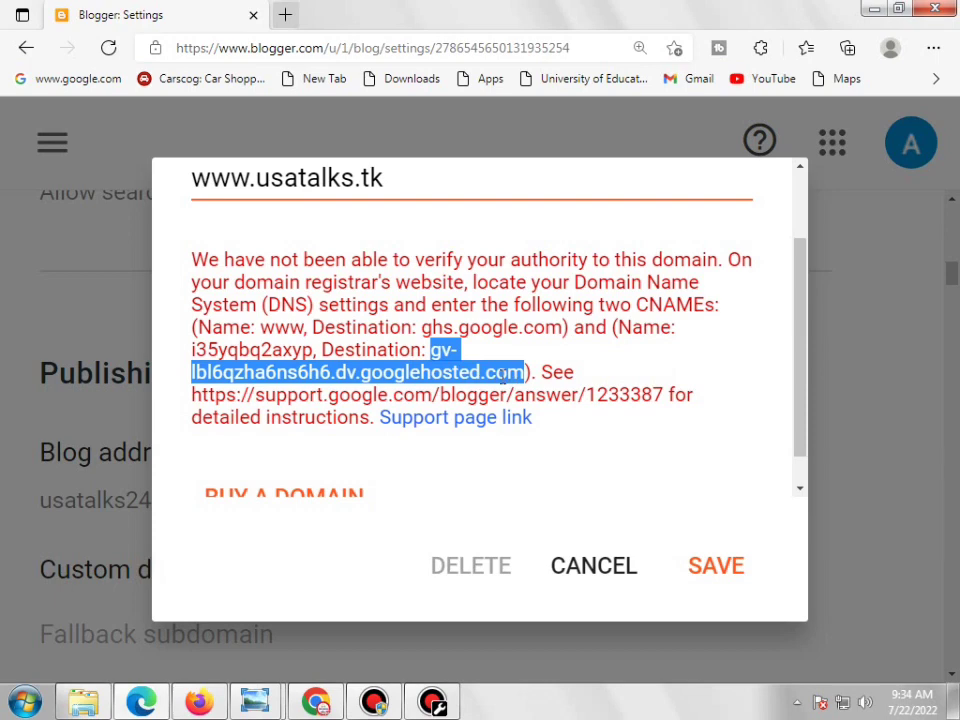
right_click(492, 372)
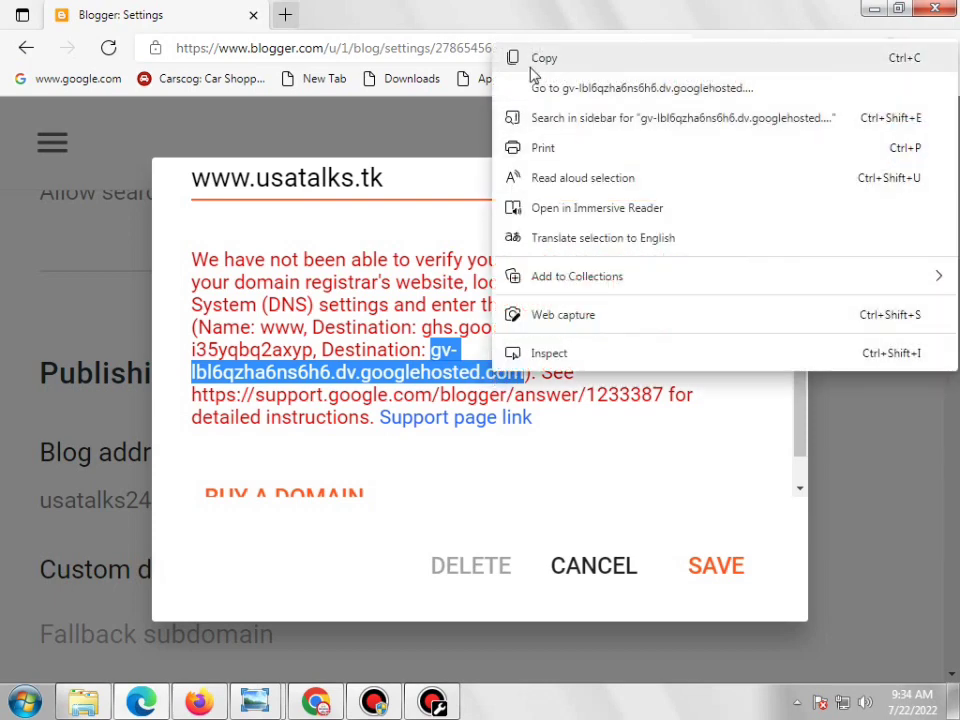
left_click(315, 702)
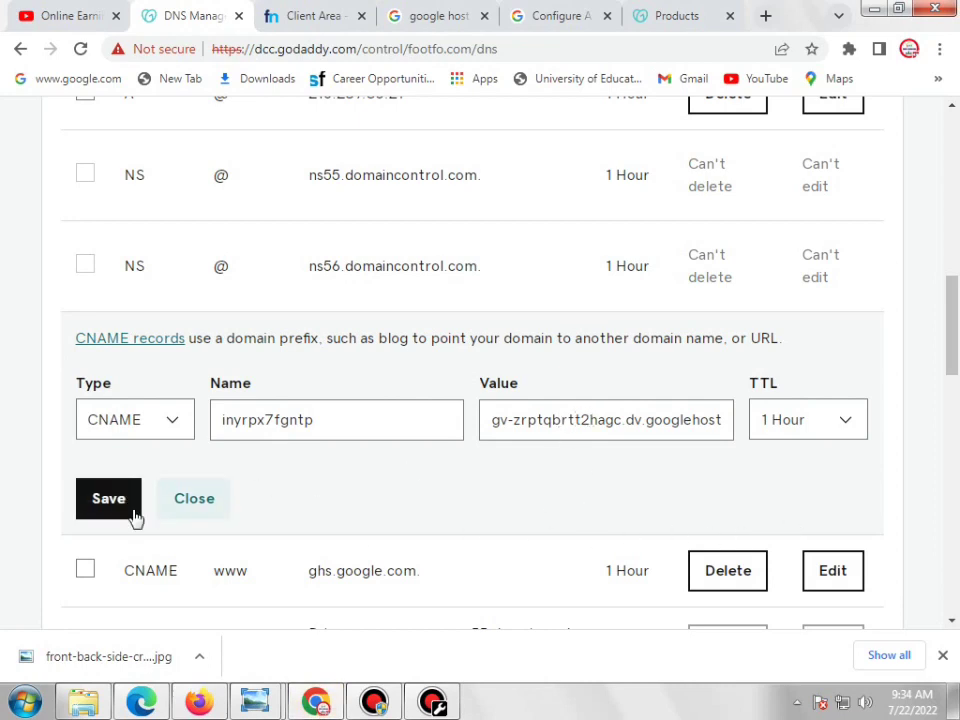
Reload the GoDaddy DNS records page
scroll(950, 415, "down", 5)
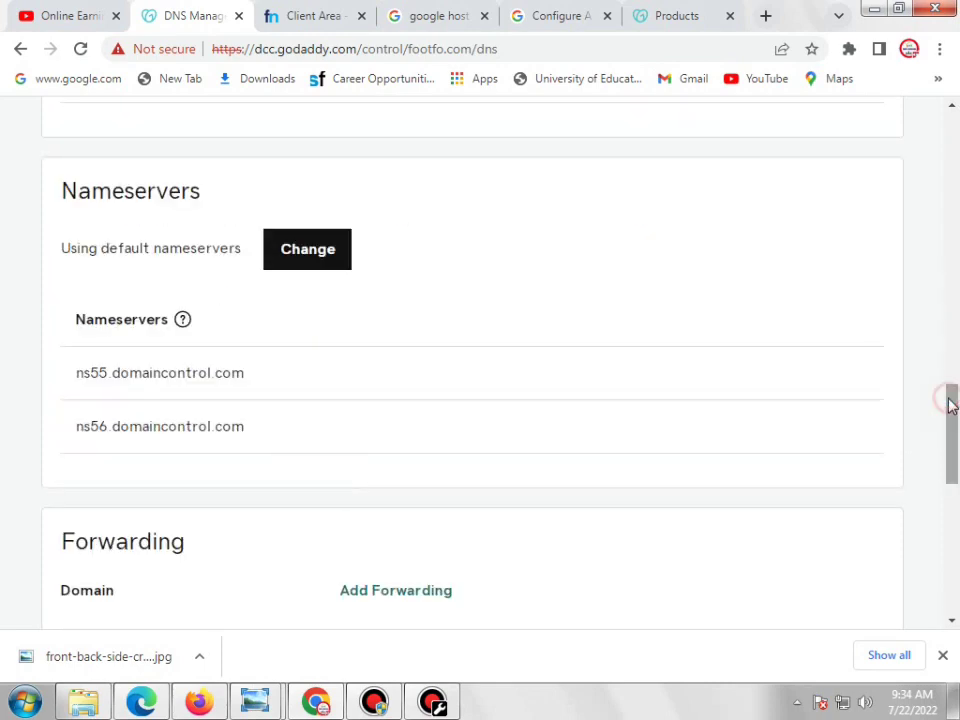
scroll(944, 406, "up", 5)
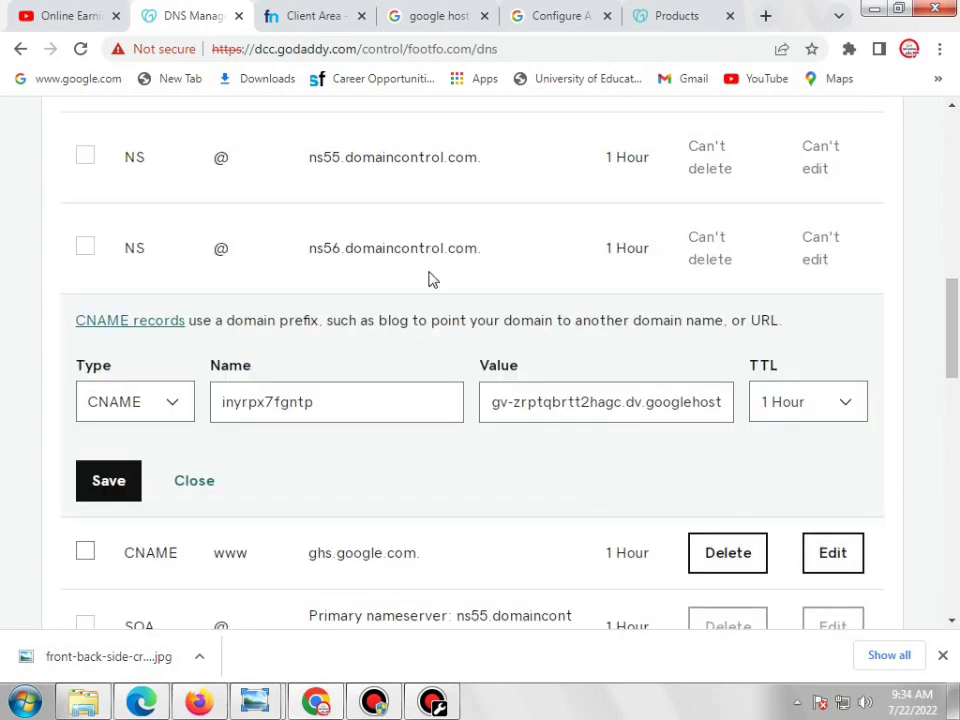
left_click(80, 49)
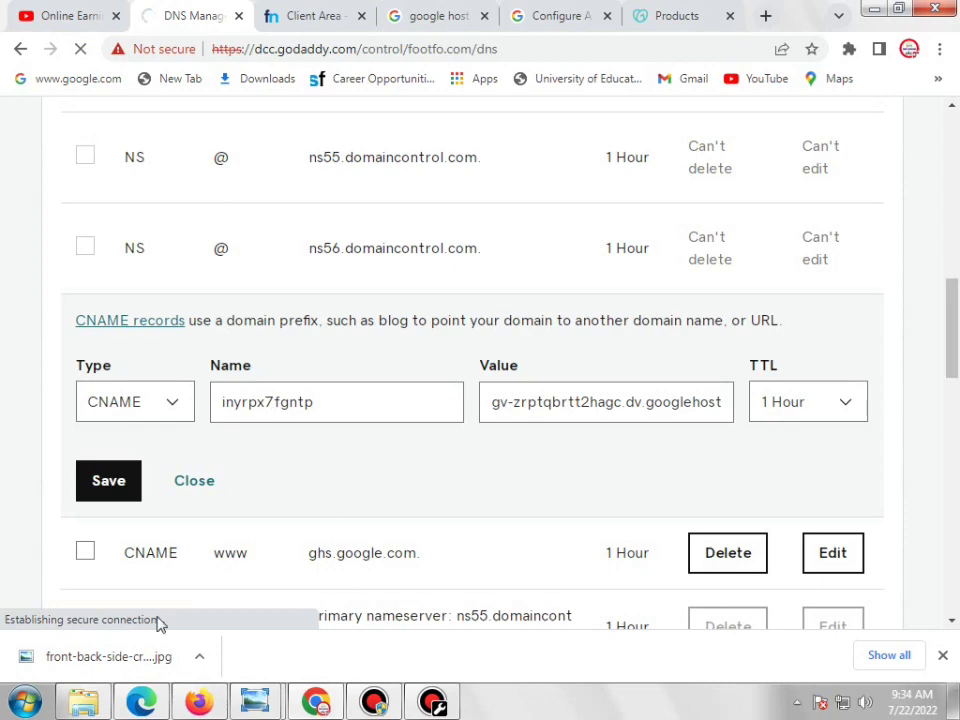
Recheck Blogger's CNAME values: ghs.google.com and the verification record's name and destination
left_click(298, 706)
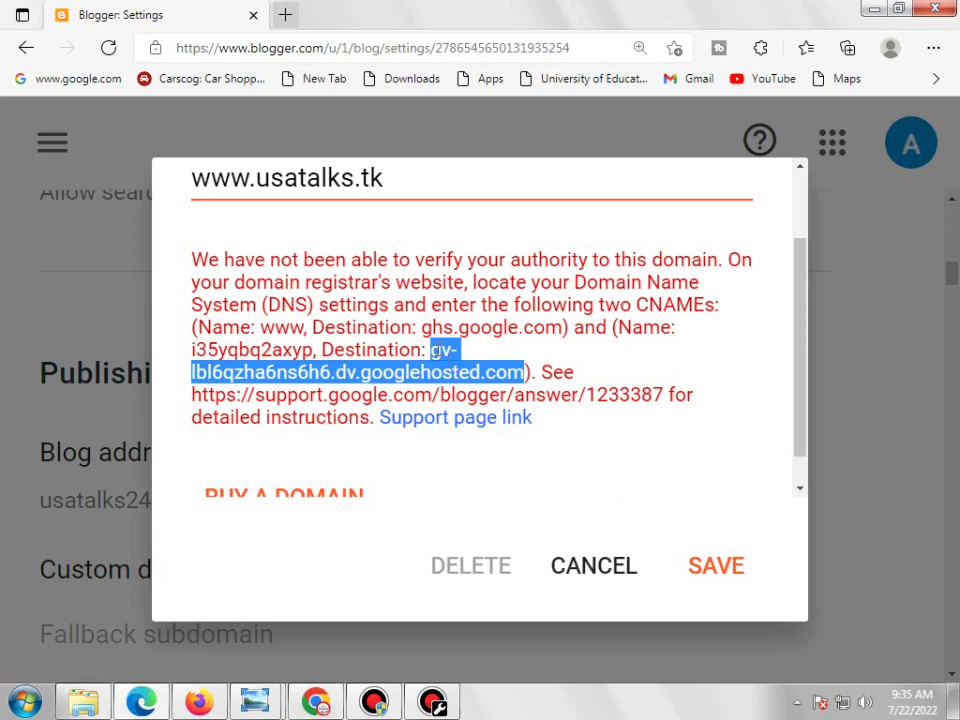
left_click_drag(436, 349, 444, 352)
left_click(440, 357)
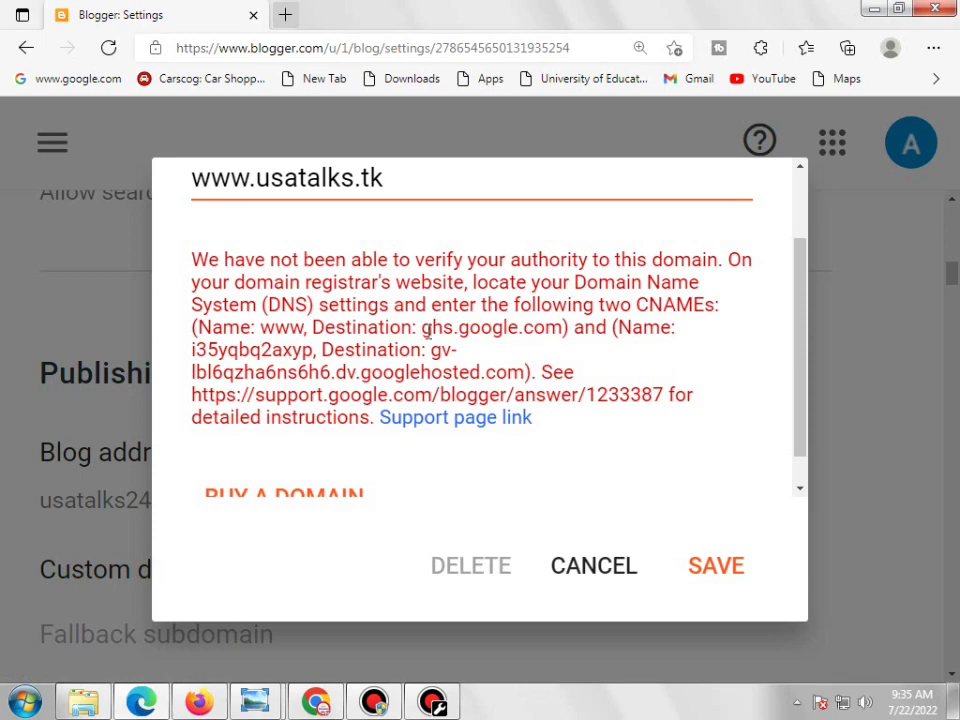
left_click_drag(427, 332, 544, 334)
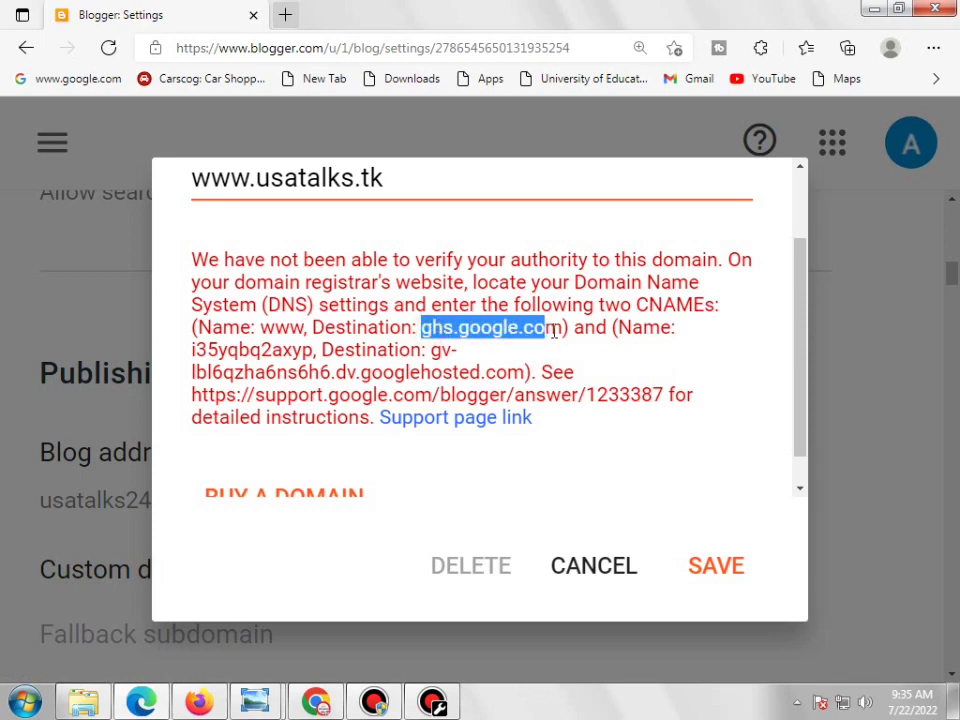
left_click(368, 355)
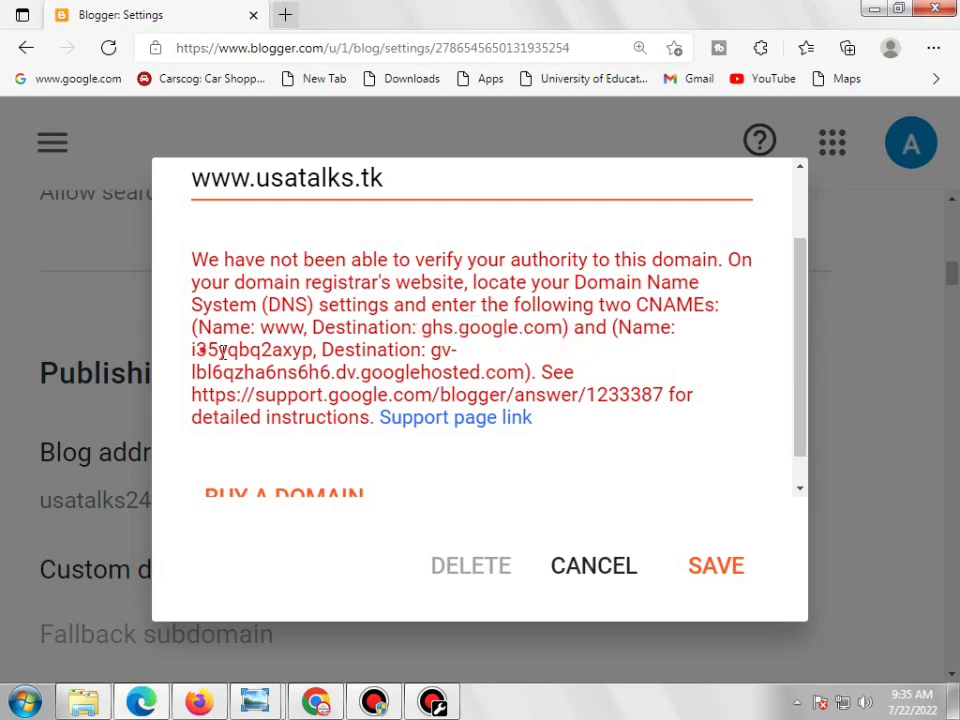
left_click_drag(193, 350, 311, 361)
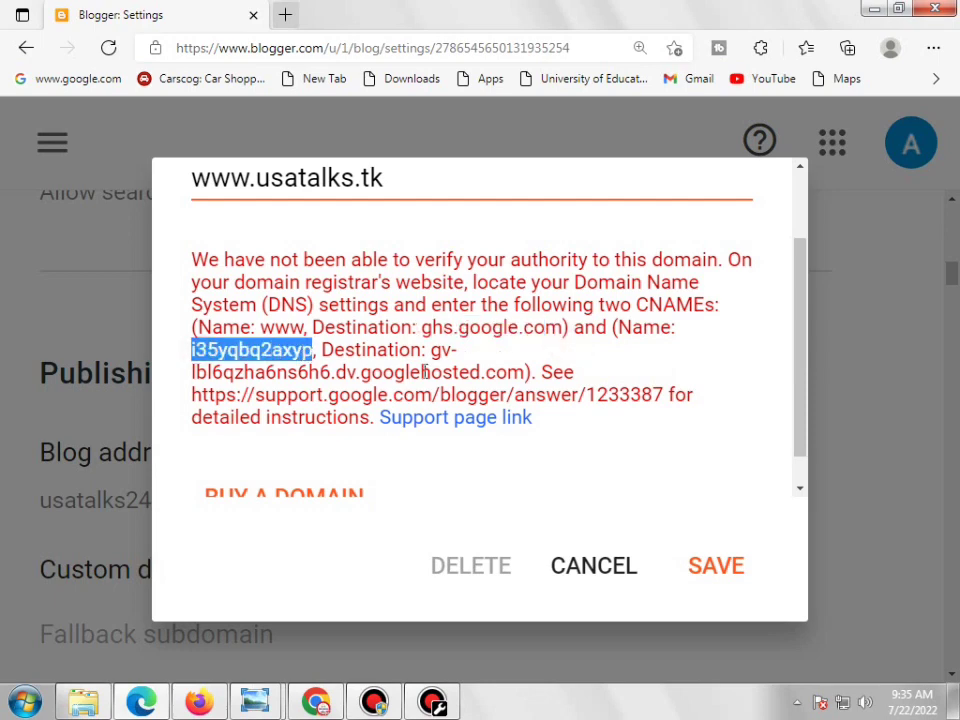
left_click_drag(431, 351, 524, 372)
left_click(575, 365)
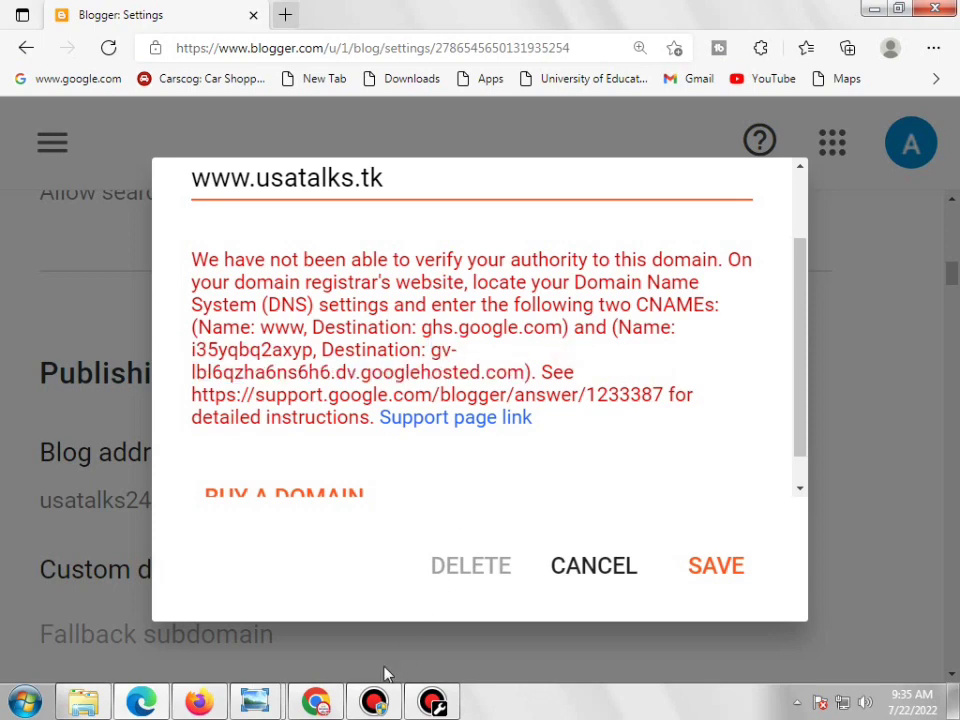
Bring up the Google search results for 'google host records'
left_click(316, 702)
scroll(435, 414, "up", 7)
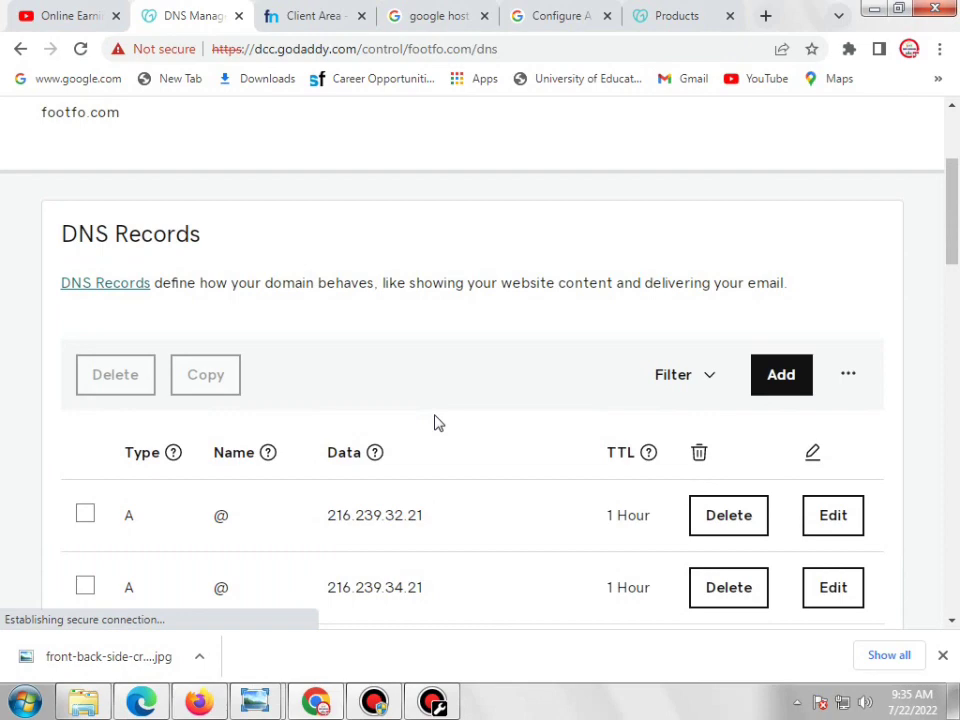
left_click(433, 20)
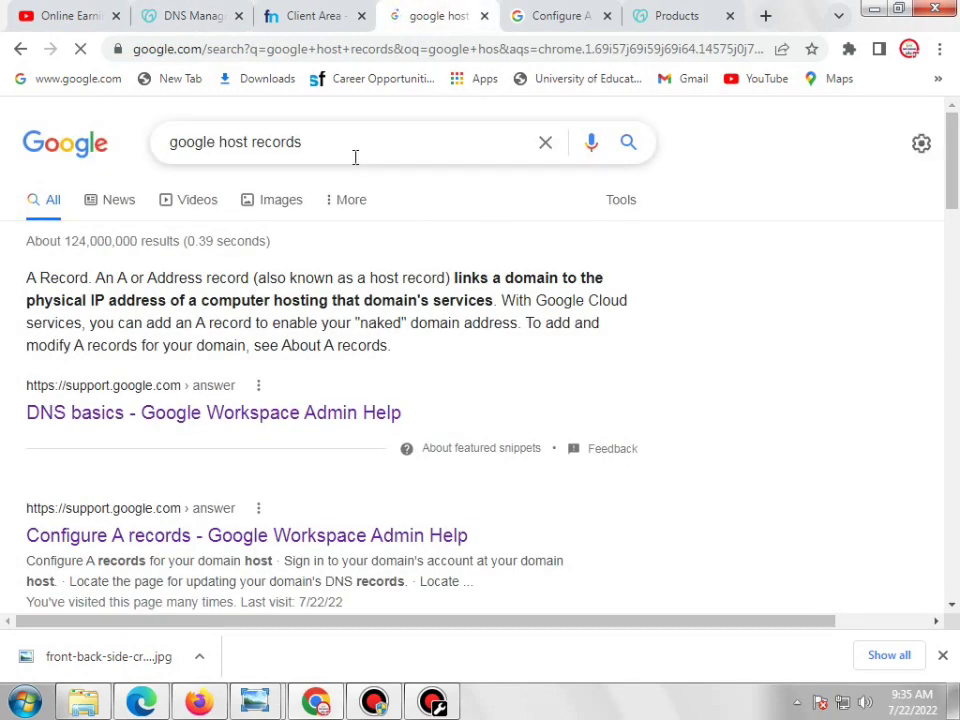
scroll(355, 157, "up", 4)
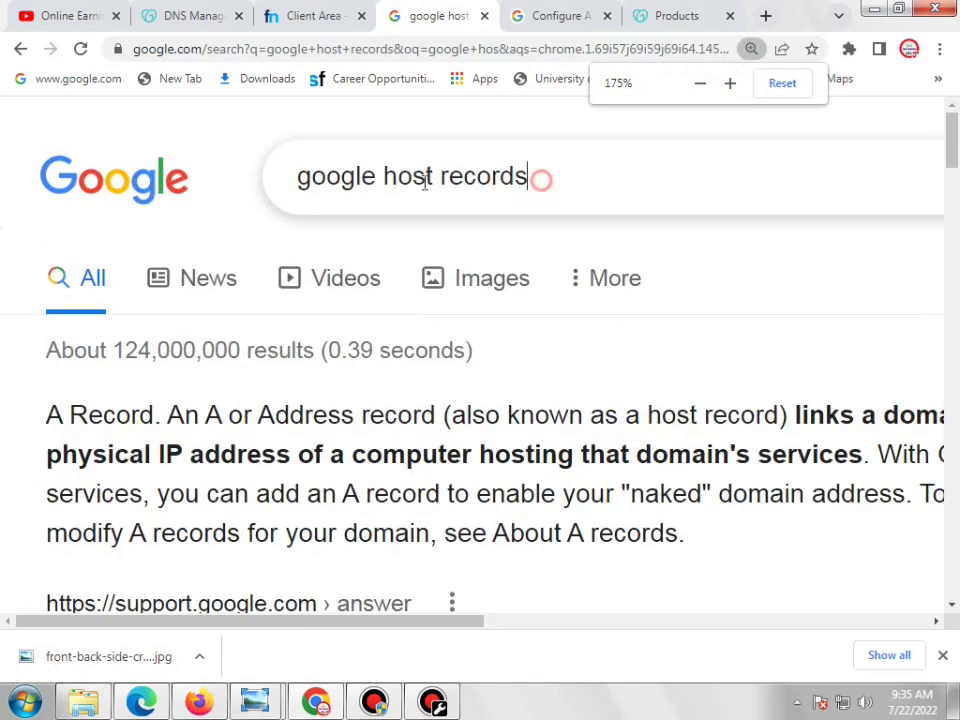
Open the 'Configure A records - Google Workspace Admin Help' search result
left_click_drag(540, 178, 324, 193)
left_click(547, 209)
mouse_move(547, 209)
left_mouse_down()
mouse_move(302, 189)
mouse_move(532, 204)
left_mouse_up()
left_click(75, 226)
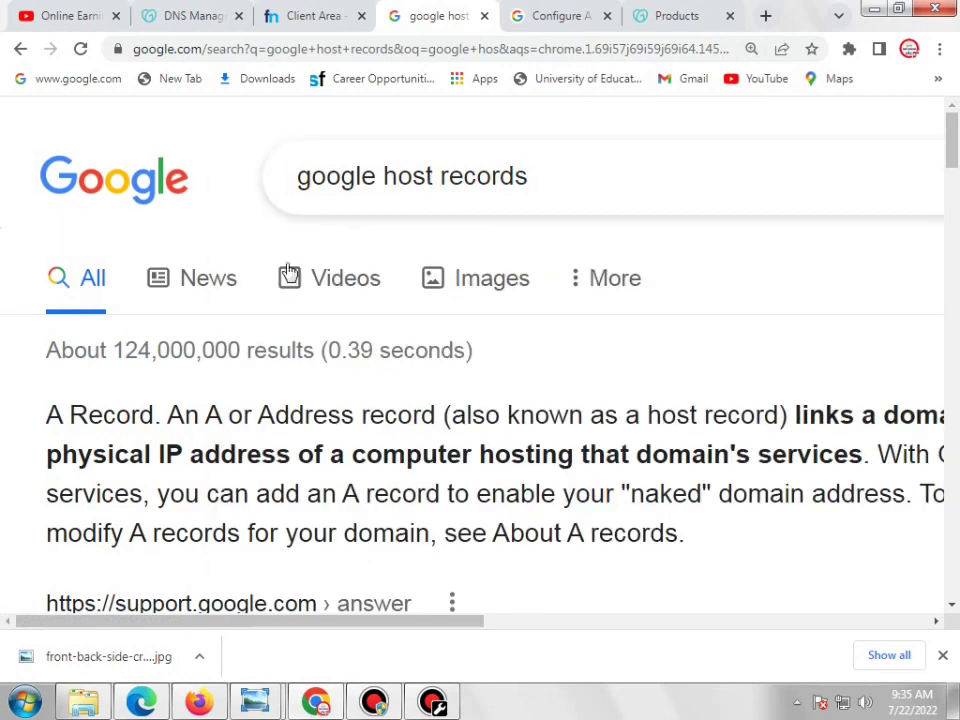
scroll(288, 270, "down", 4)
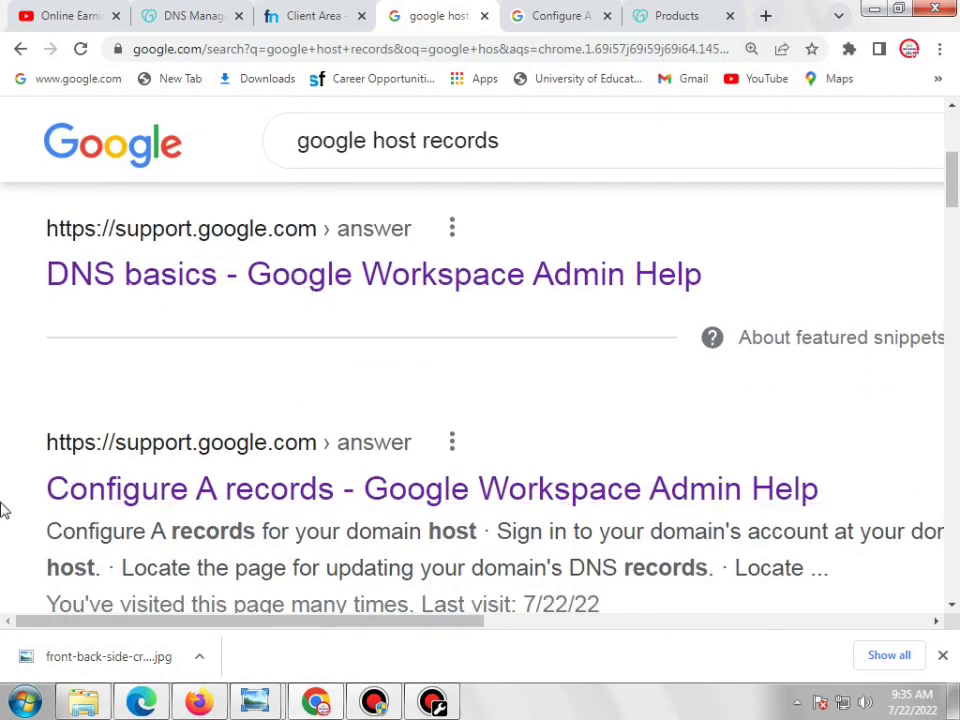
left_click_drag(44, 492, 379, 527)
left_click(28, 506)
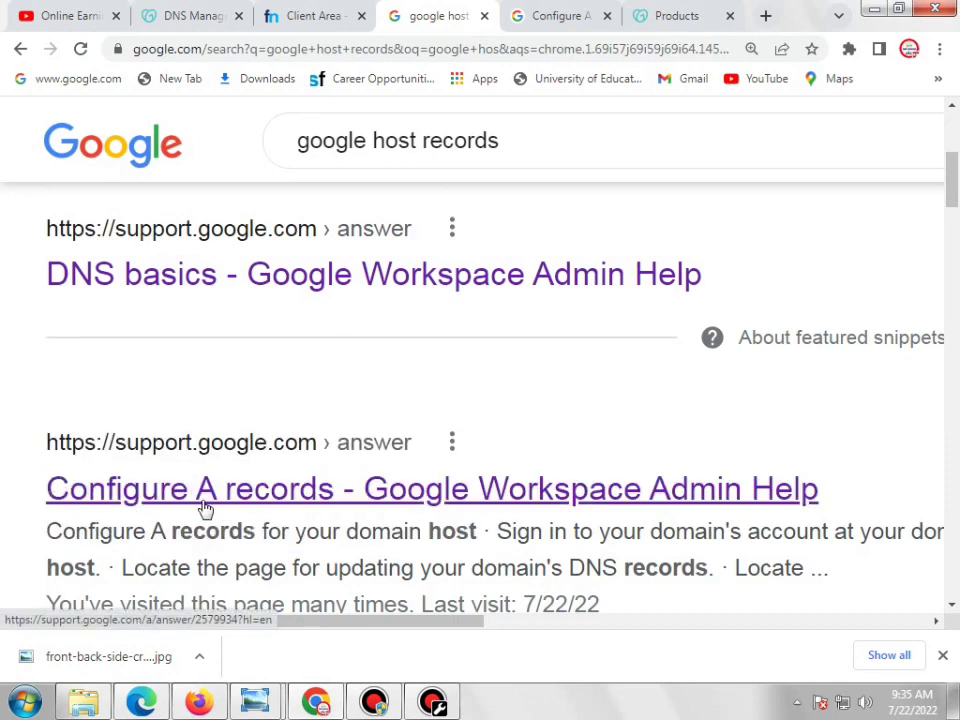
left_click(516, 26)
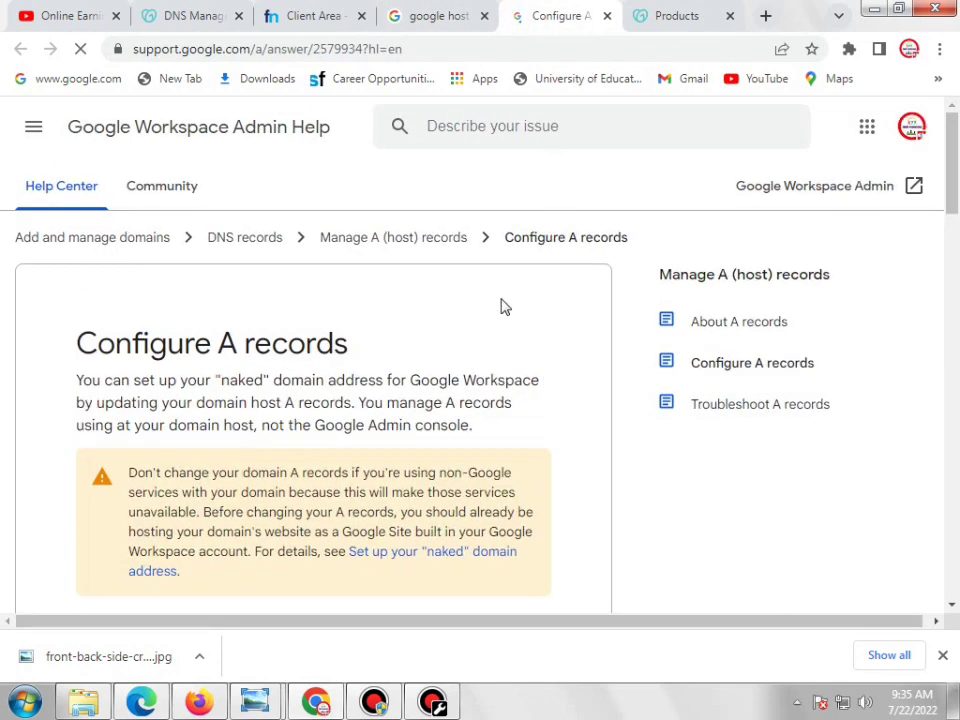
Zoom in on the help page's A-record table listing IPs 216.239.32.21 through 216.239.38.21
scroll(505, 308, "down", 8)
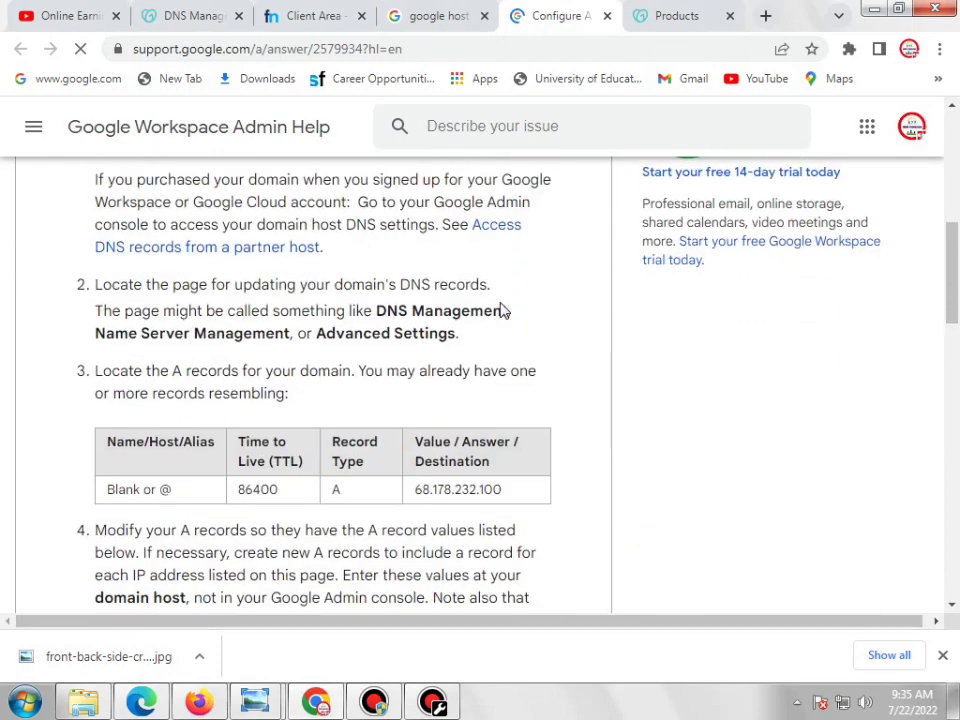
scroll(503, 310, "down", 4)
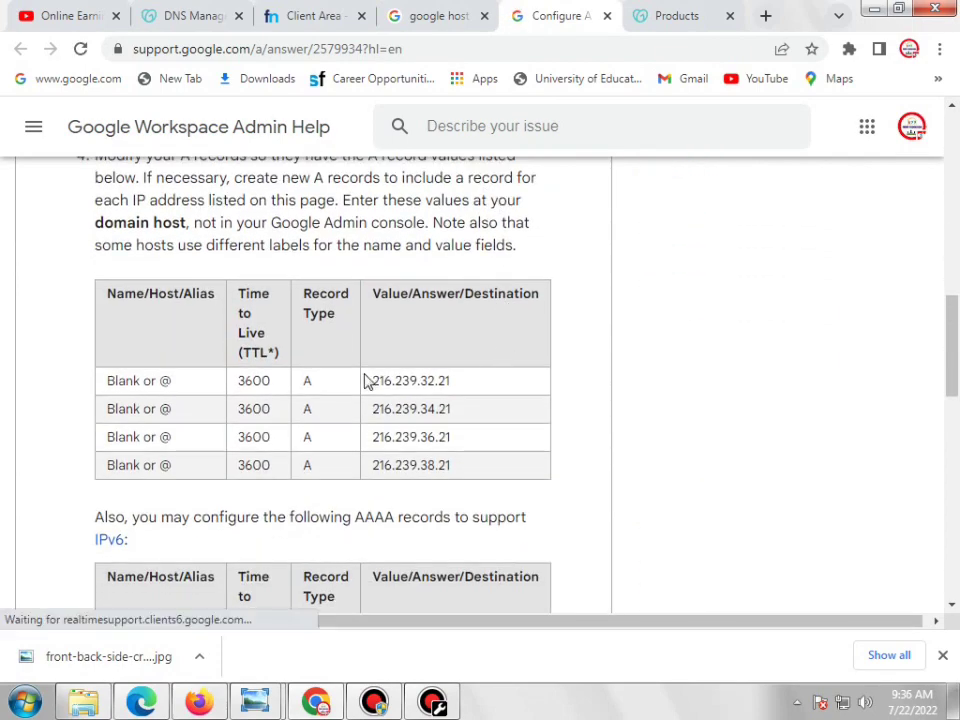
key("ctrl+plus")
key("ctrl+plus")
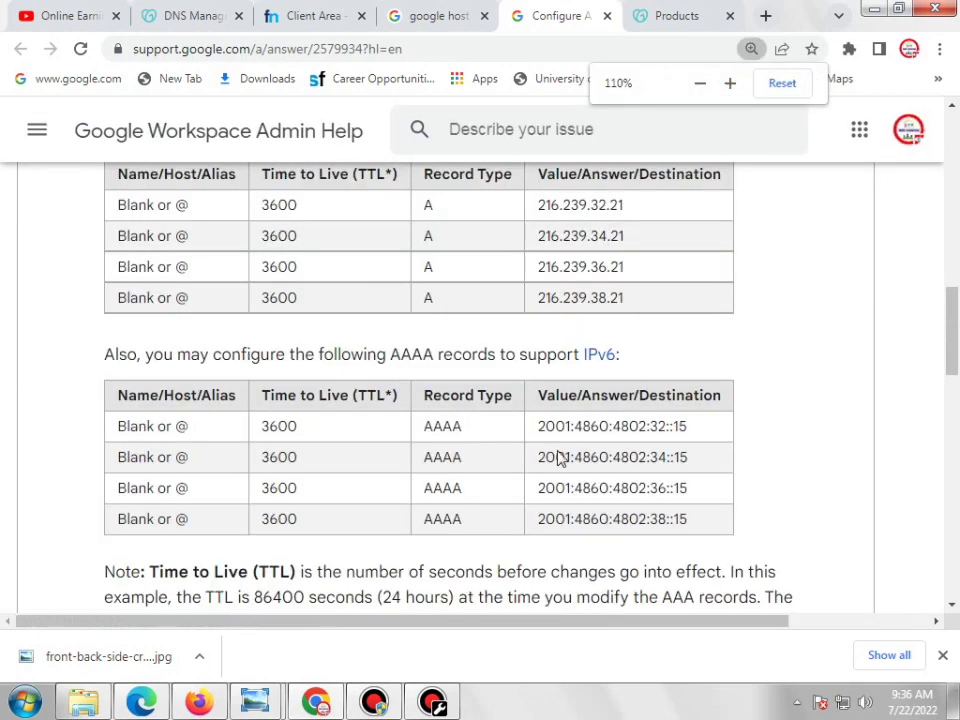
scroll(650, 400, "up", 3)
scroll(655, 425, "down", 1)
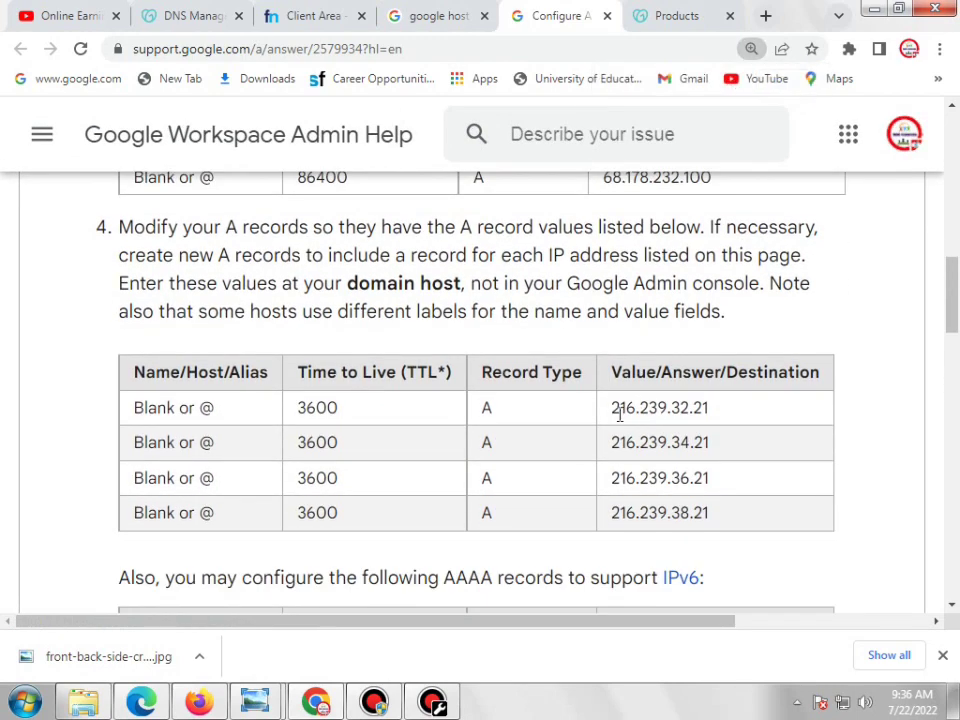
left_click_drag(672, 408, 685, 513)
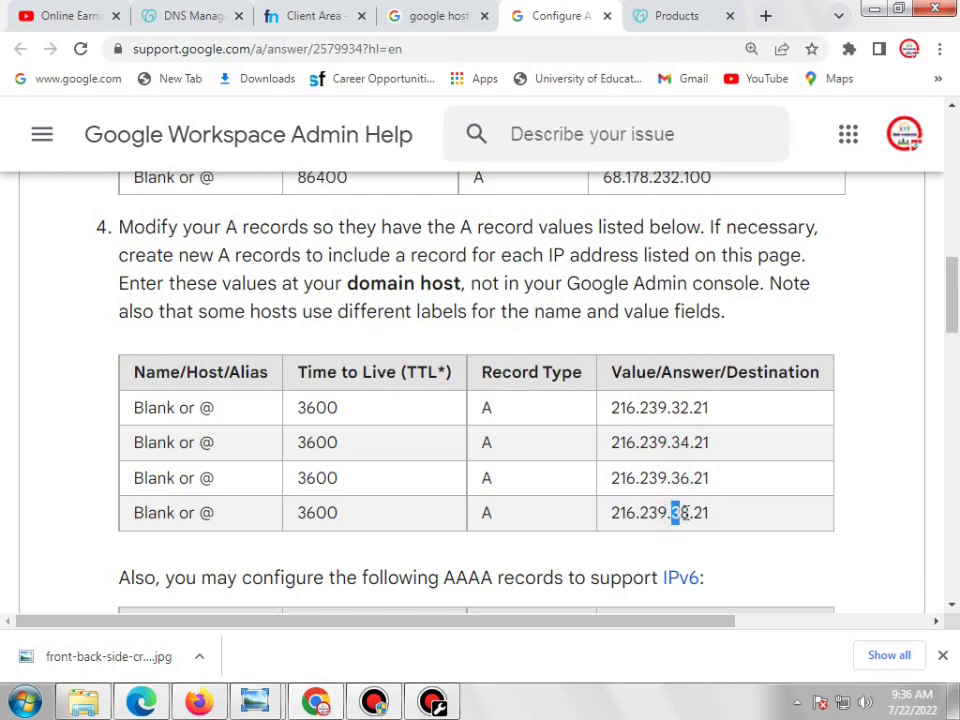
left_click_drag(611, 407, 685, 512)
left_click(724, 444)
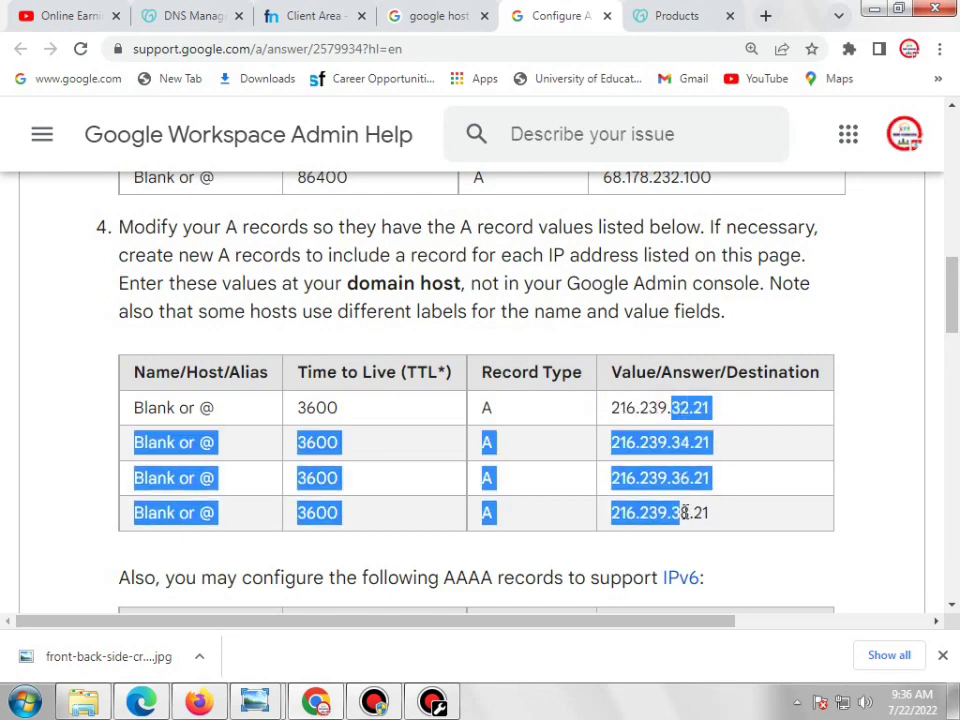
left_click(783, 458)
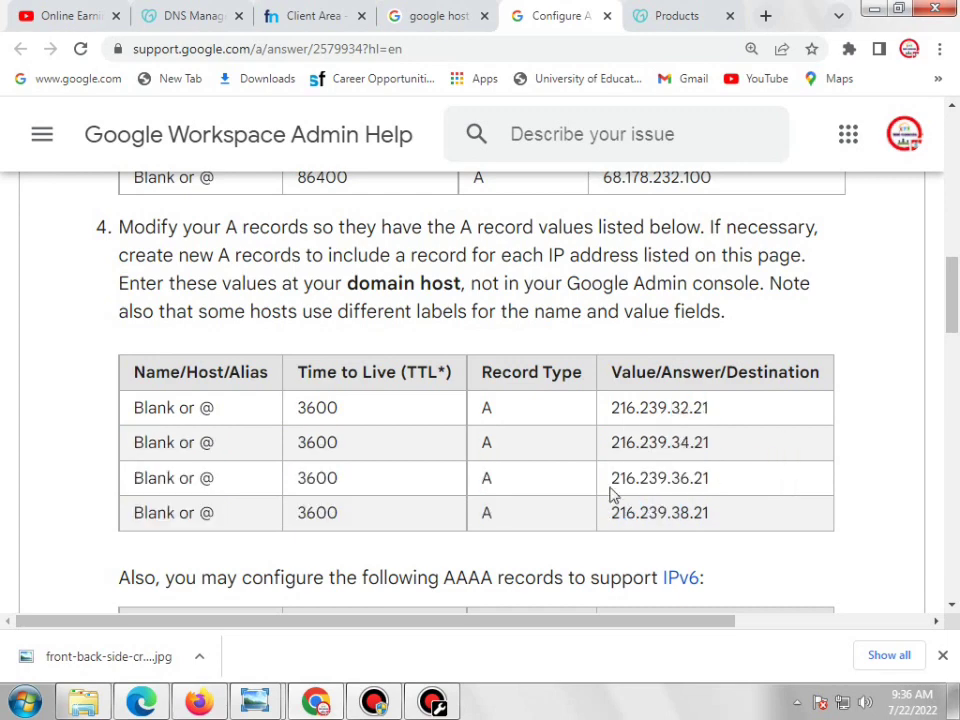
left_click(185, 20)
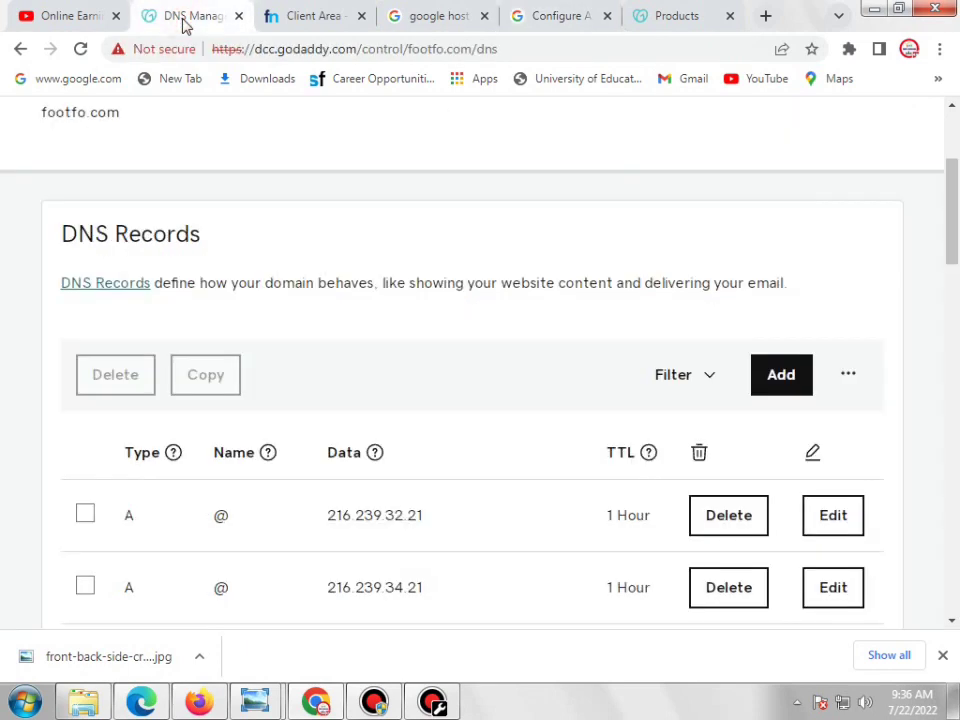
Start a new GoDaddy DNS record of type A with name @
mouse_move(958, 226)
left_mouse_down()
mouse_move(958, 241)
mouse_move(957, 220)
left_mouse_up()
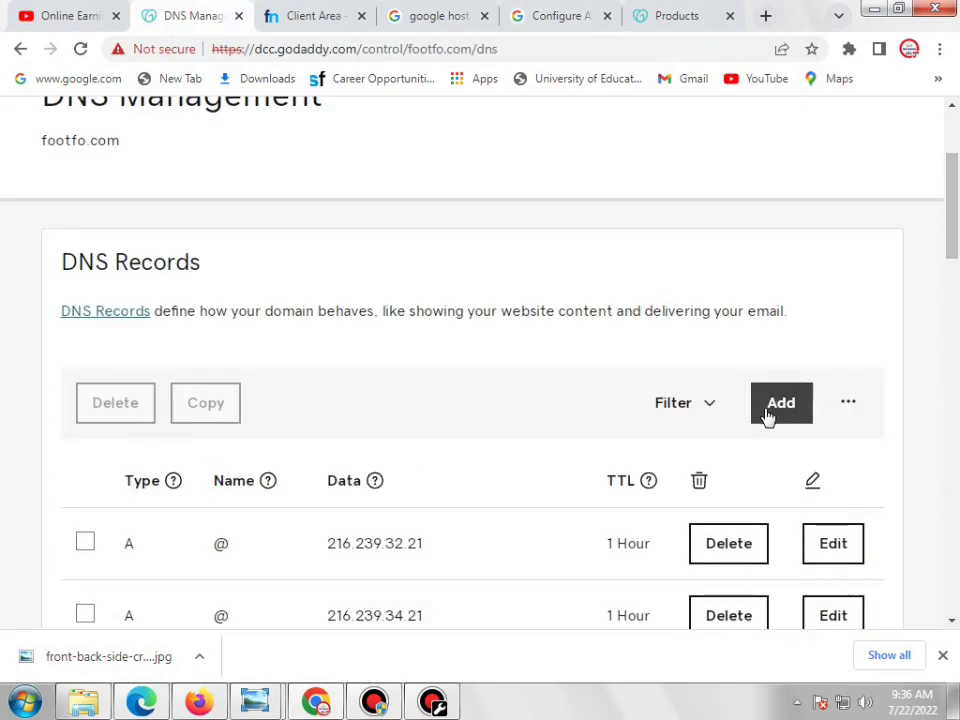
left_click(775, 410)
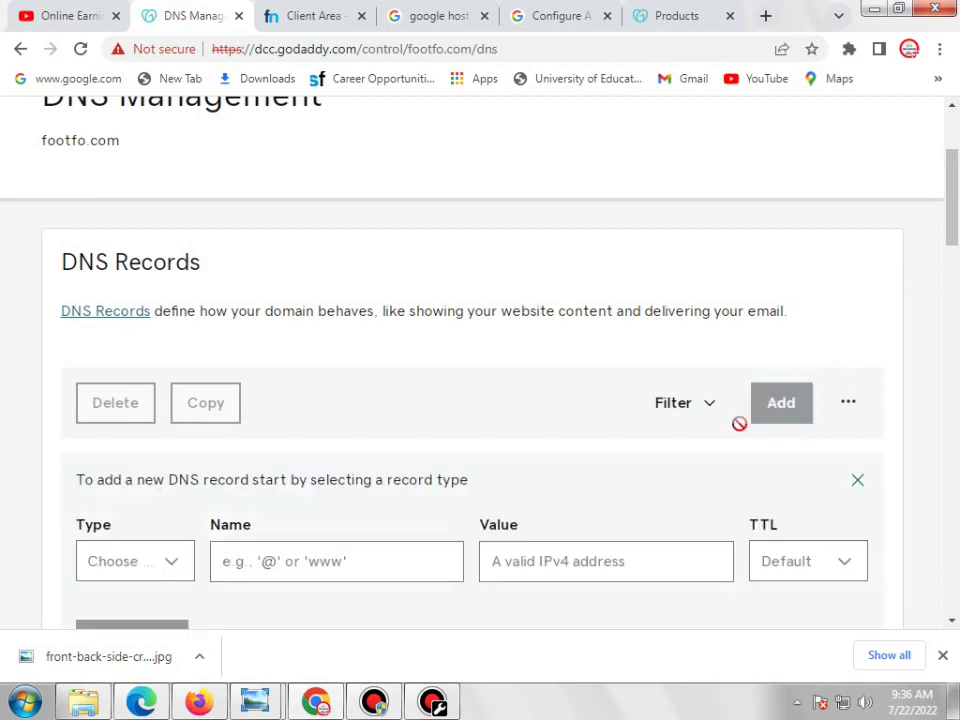
scroll(347, 458, "down", 2)
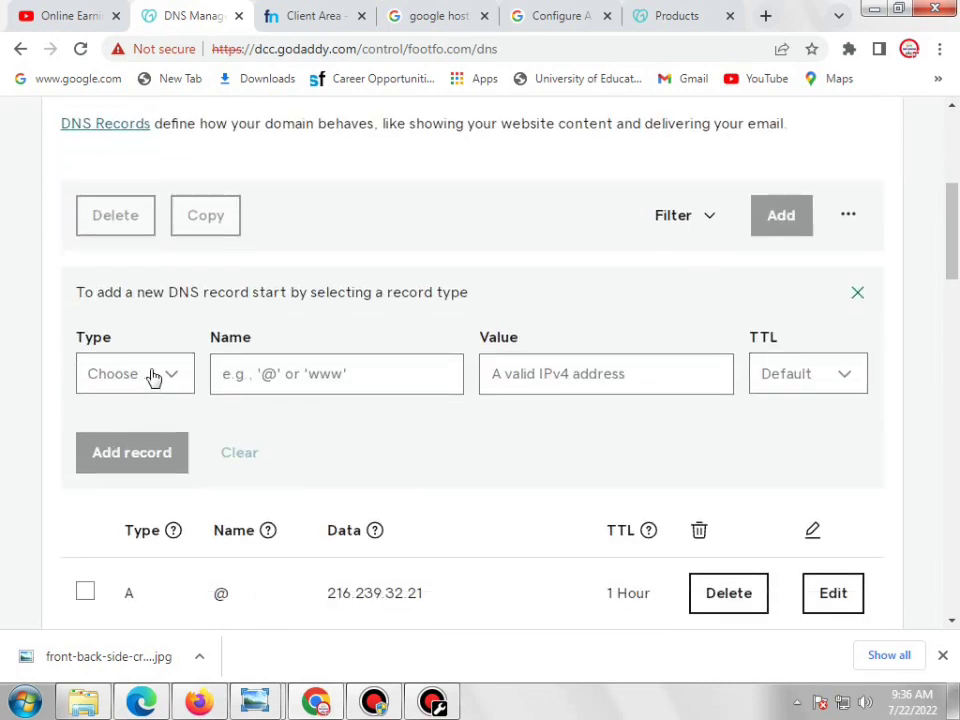
left_click(153, 375)
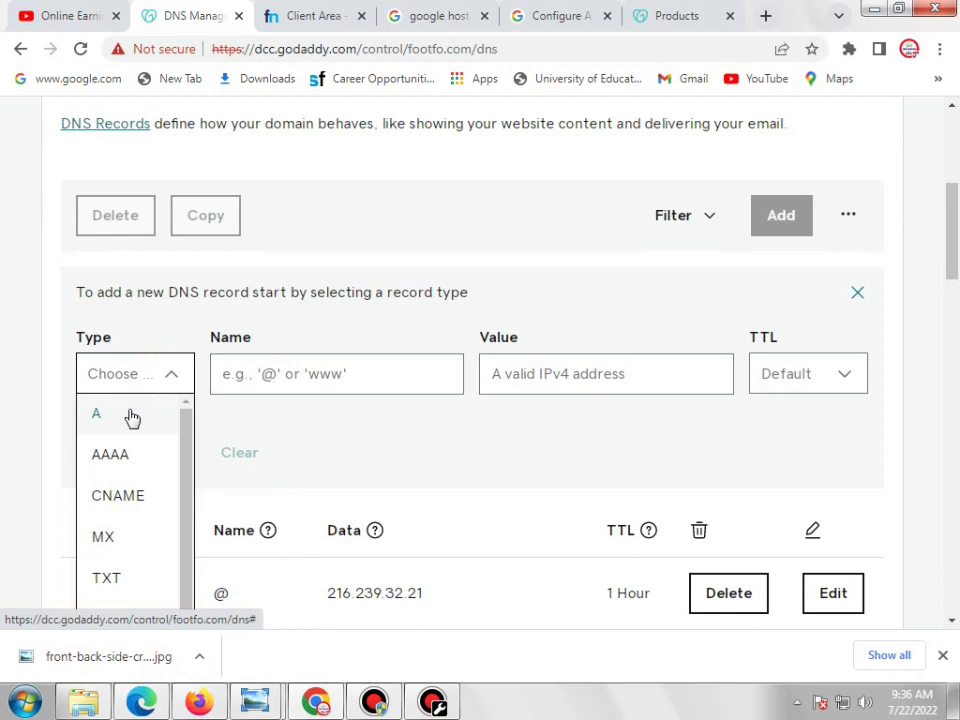
left_click(131, 416)
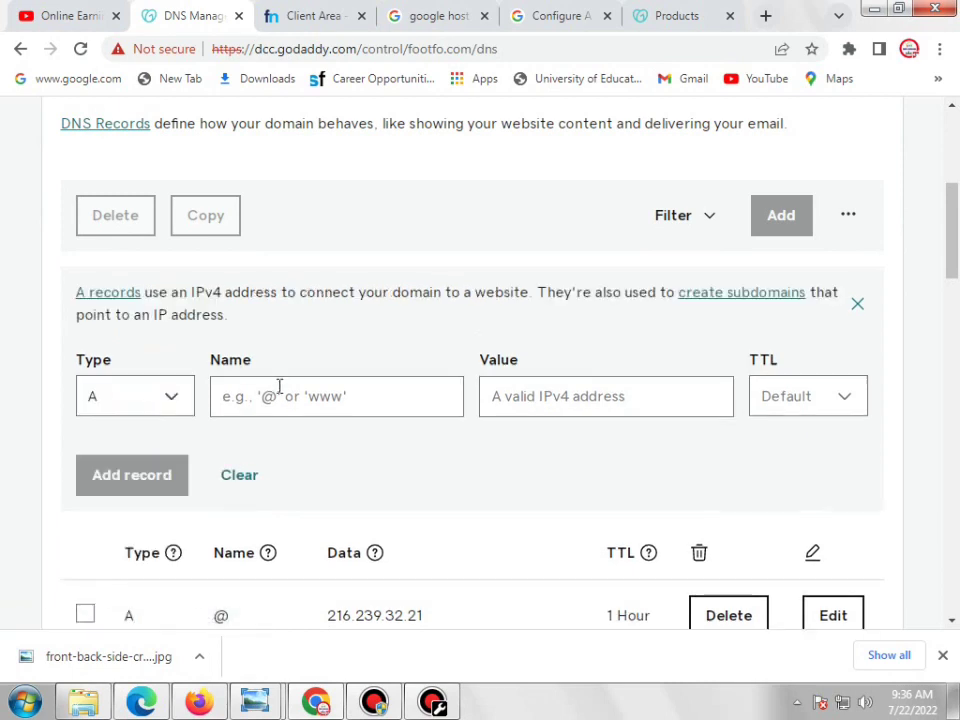
left_click(277, 391)
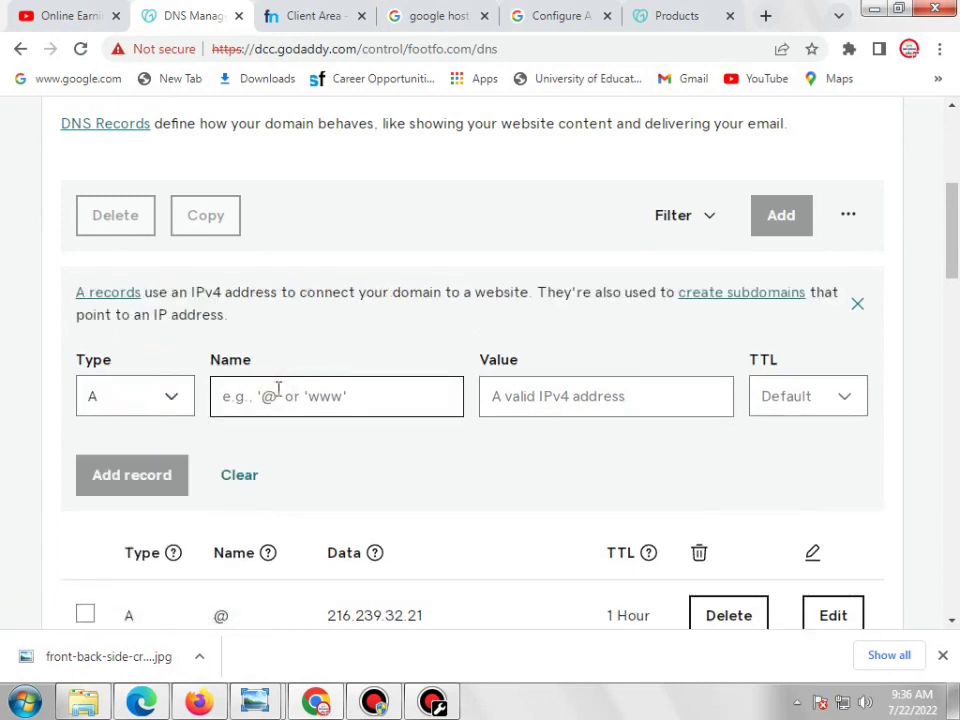
type("@")
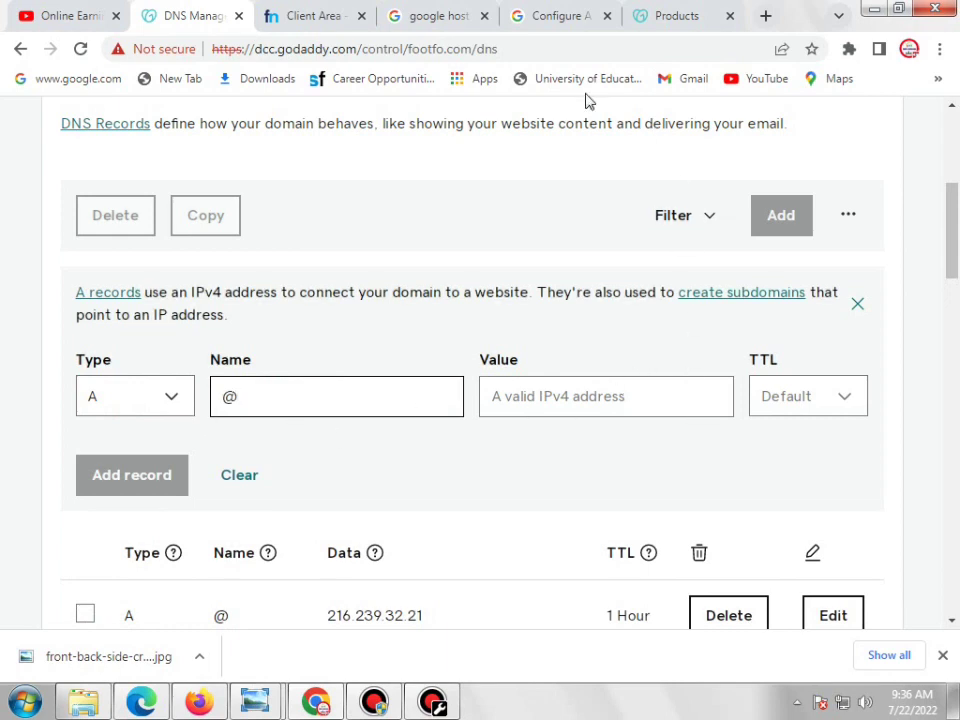
Copy 216.239.32.21 from the help page into the record's value and save the A record
left_click(545, 20)
double_click(688, 409)
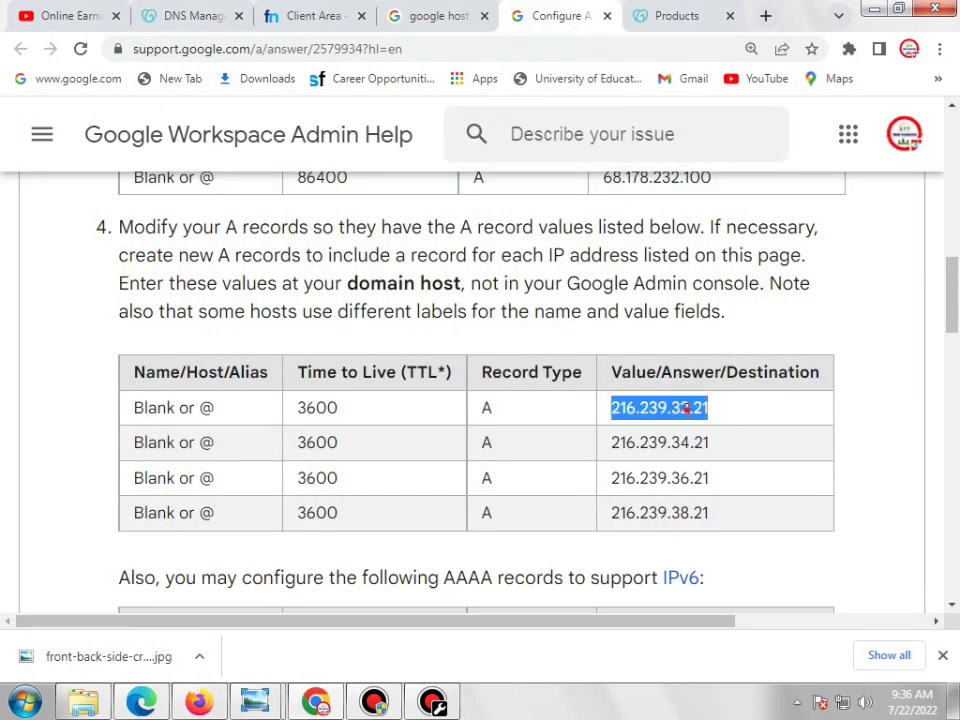
left_click(718, 418)
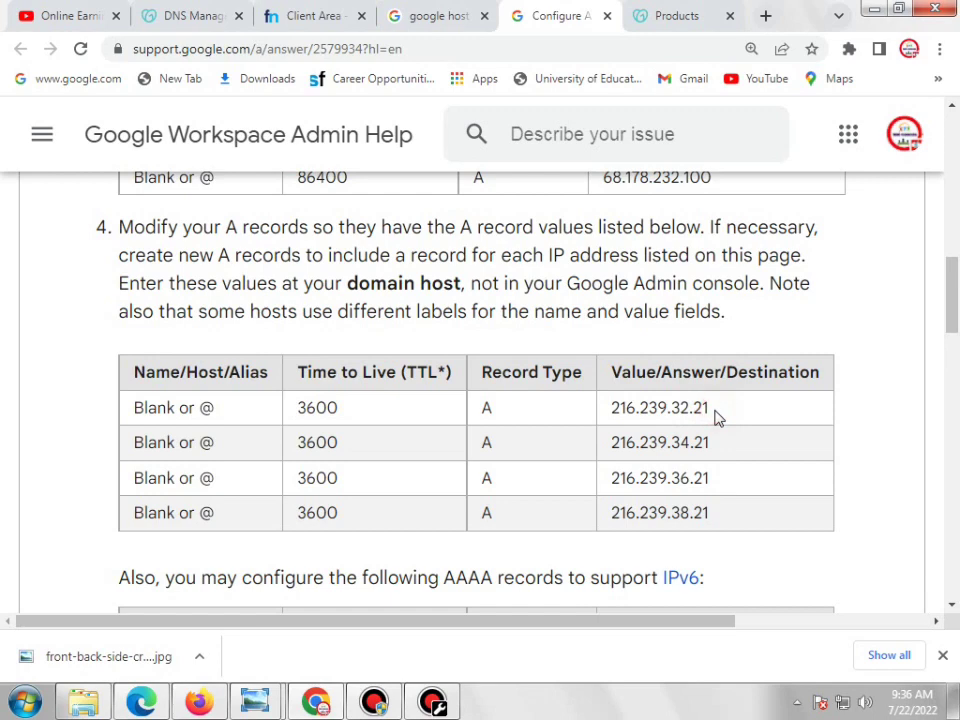
double_click(700, 408)
right_click(703, 404)
left_click(735, 419)
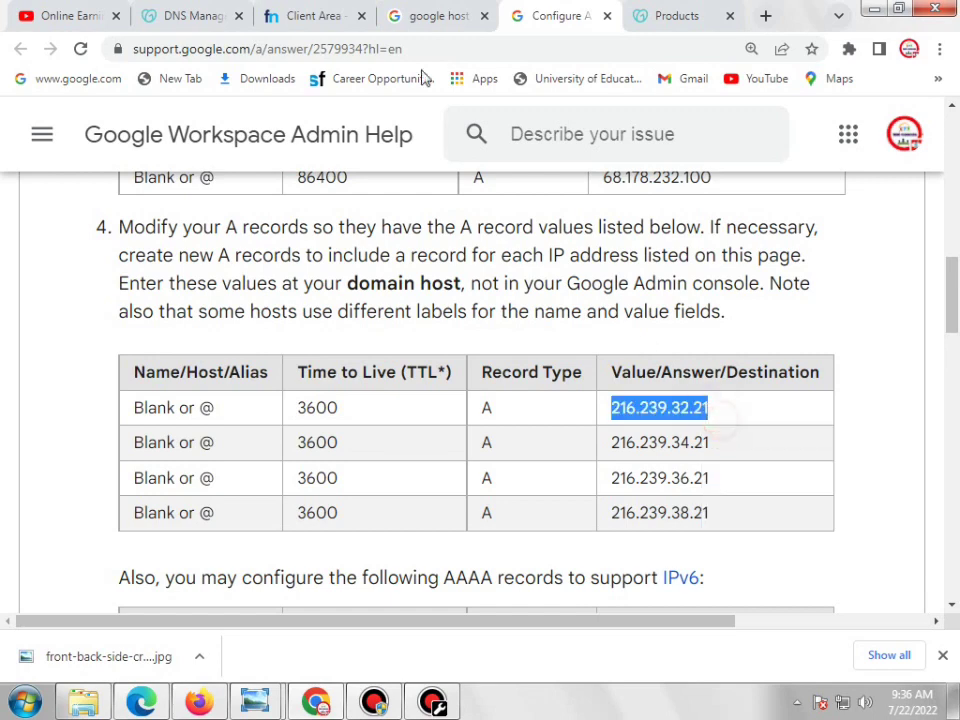
left_click(405, 14)
left_click(189, 10)
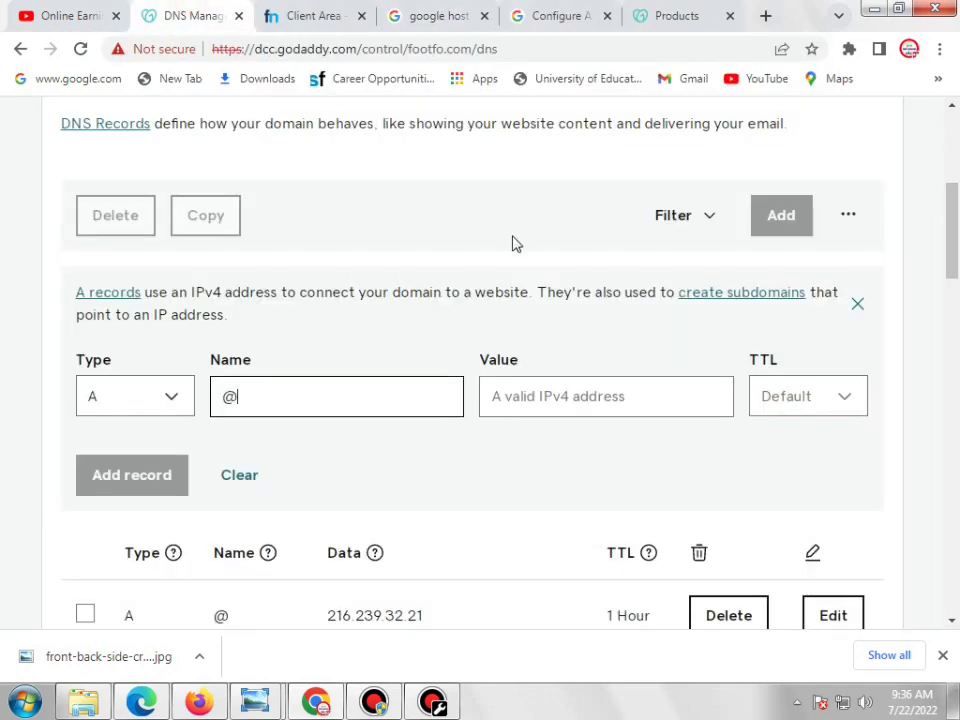
right_click(562, 400)
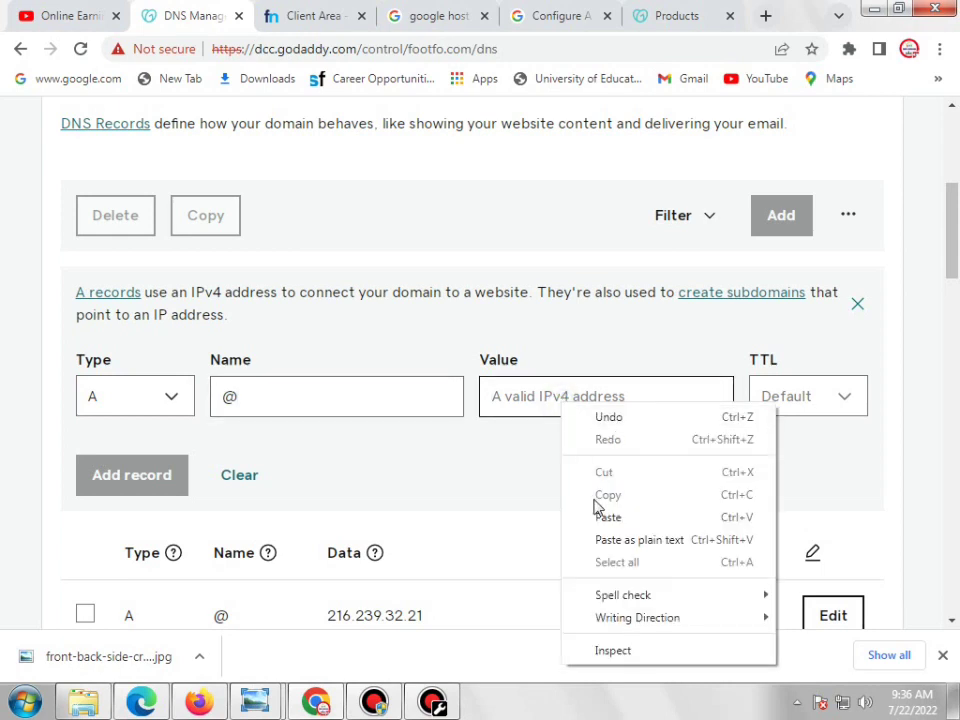
left_click(596, 516)
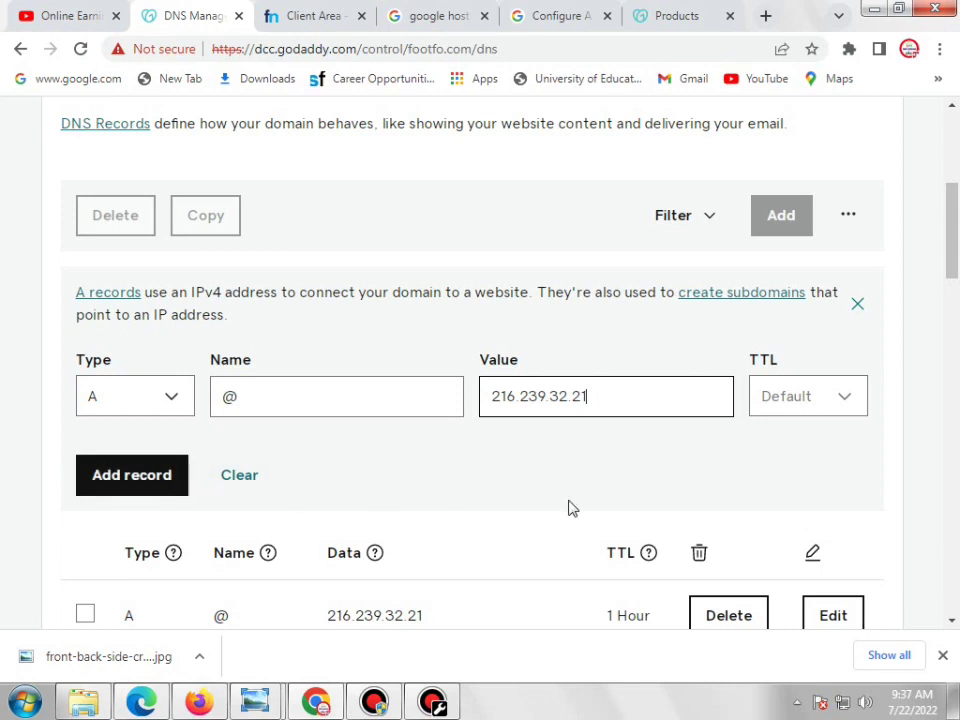
left_click(857, 304)
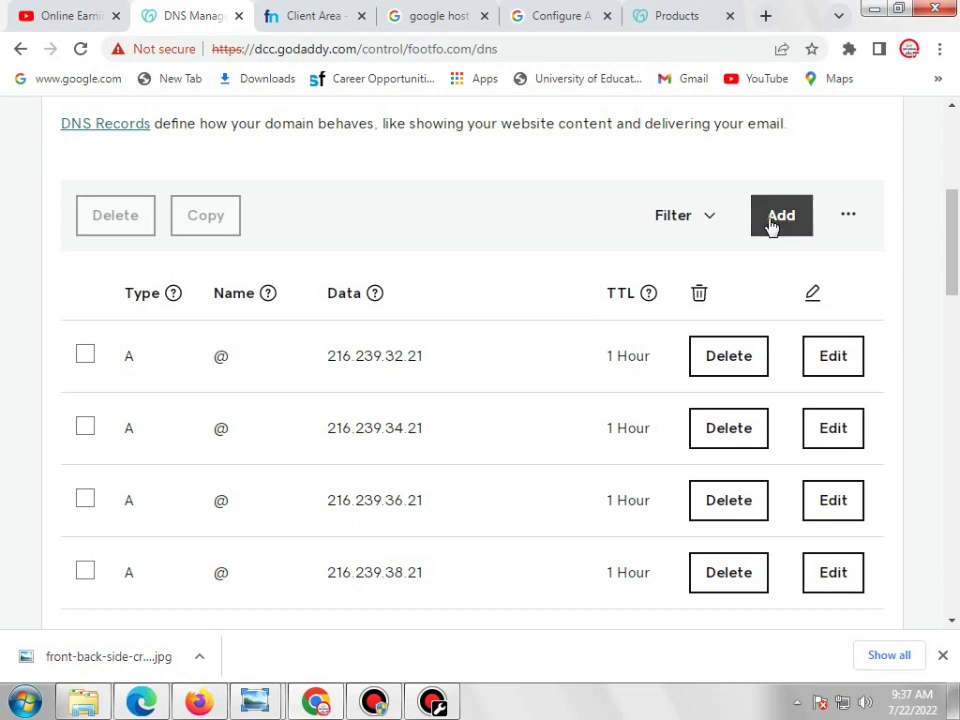
Start another A record named @, checking the remaining IPs 216.239.34.21–216.239.38.21
left_click(768, 217)
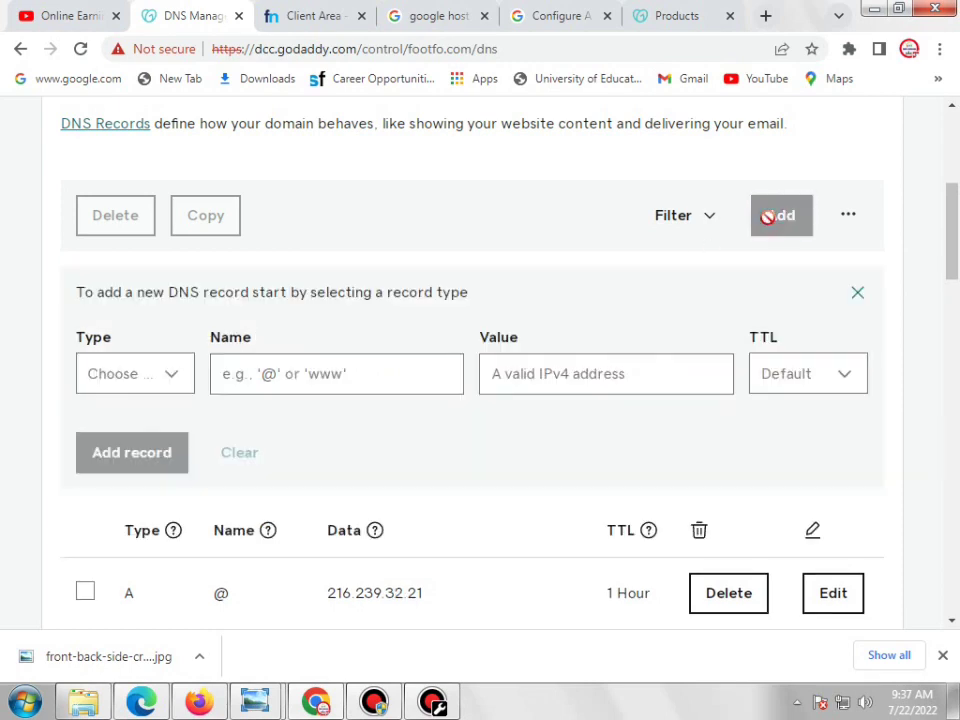
left_click(133, 390)
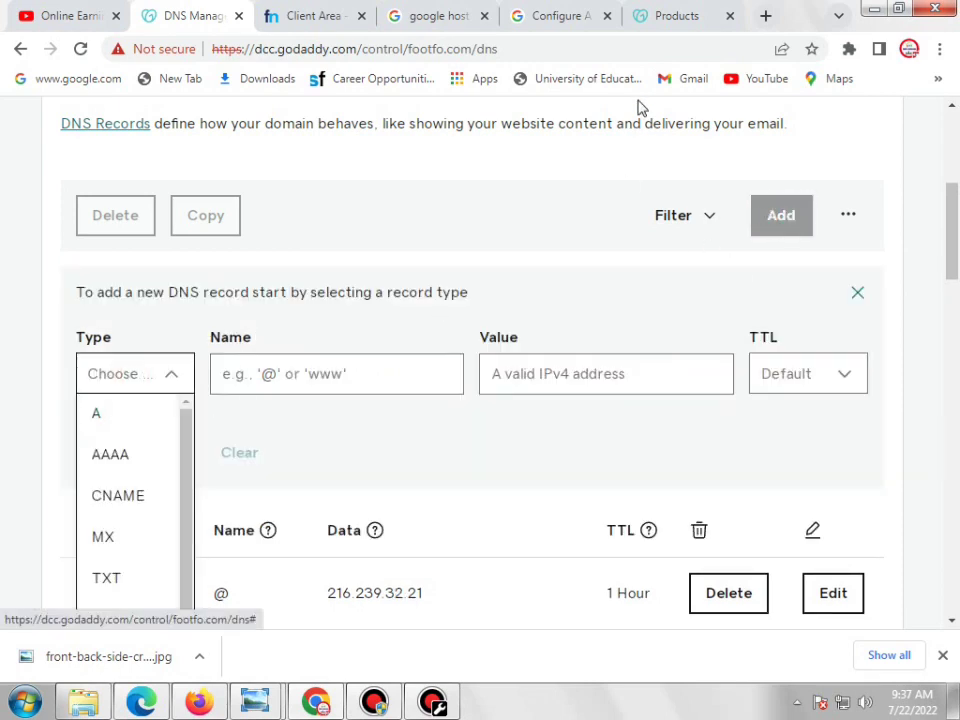
left_click(429, 18)
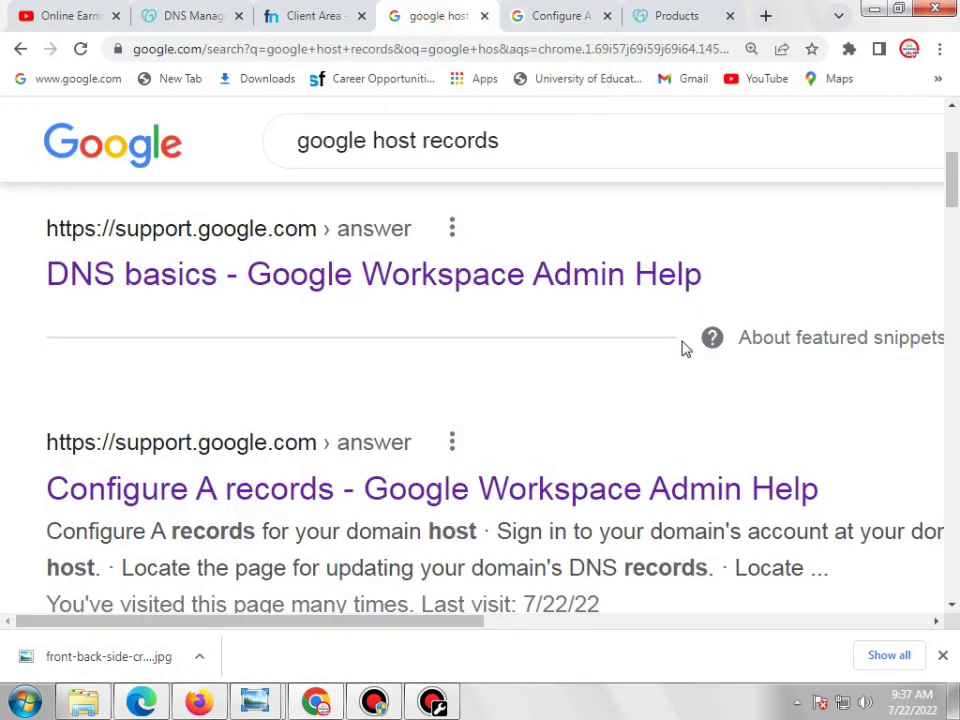
left_click(563, 14)
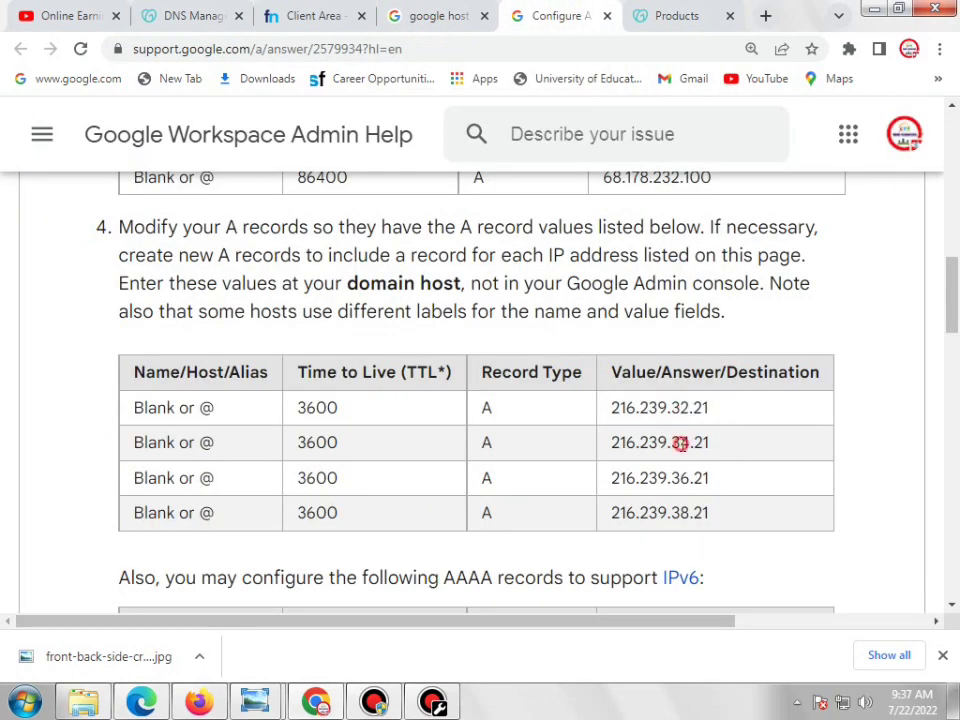
double_click(680, 443)
double_click(682, 478)
double_click(683, 511)
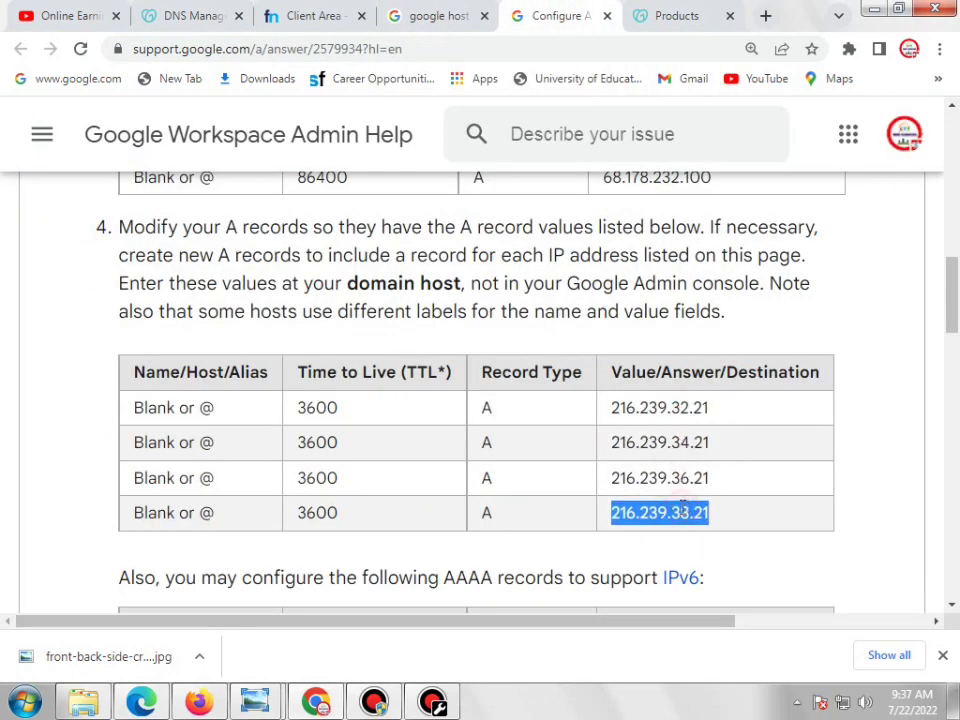
left_click(195, 15)
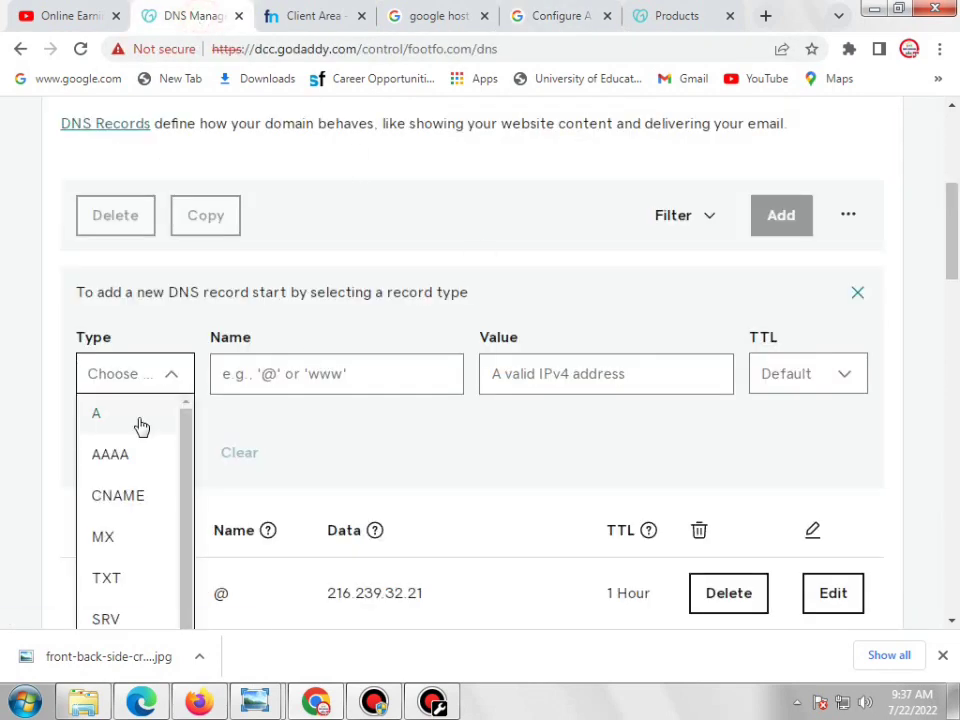
left_click(139, 418)
left_click(278, 388)
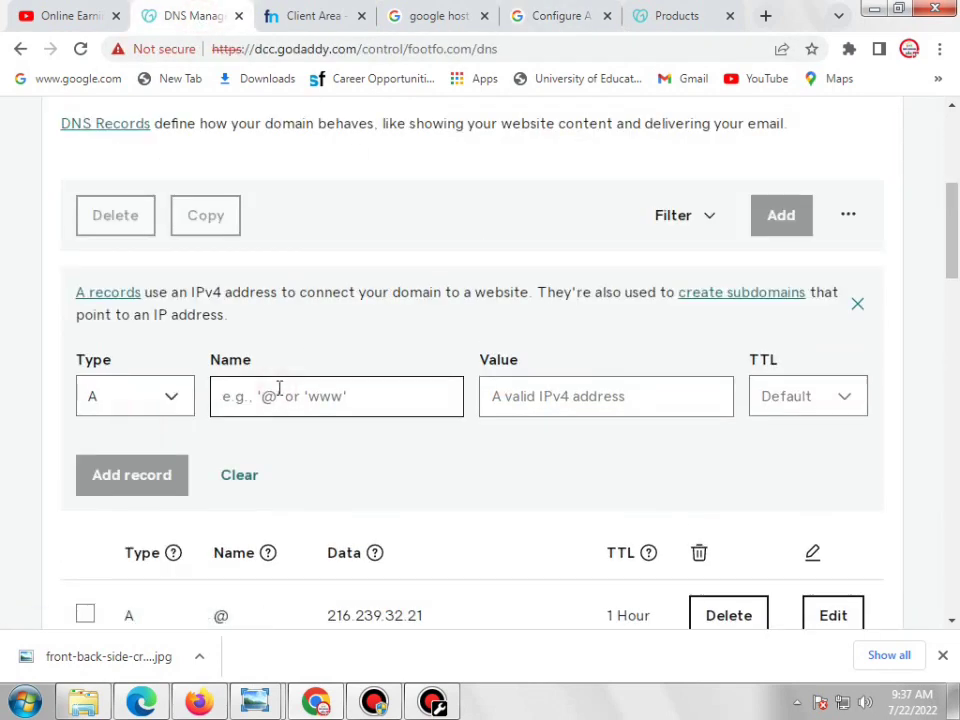
type("@")
Paste 216.239.34.21 as the value, save the A record, and begin a fresh record
left_click(508, 403)
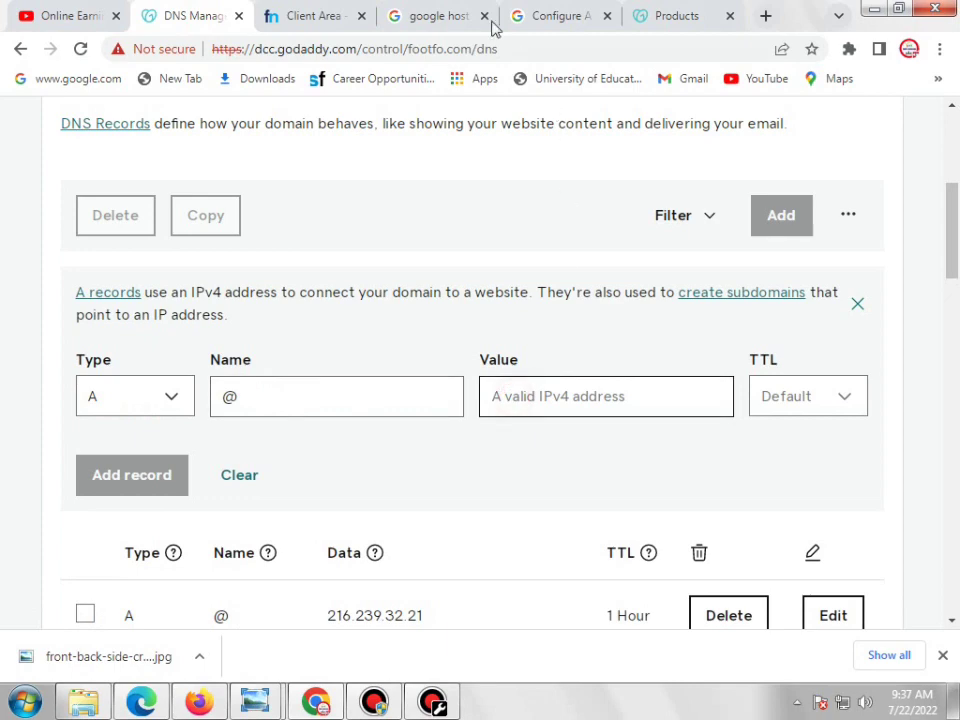
left_click(492, 12)
left_click(570, 14)
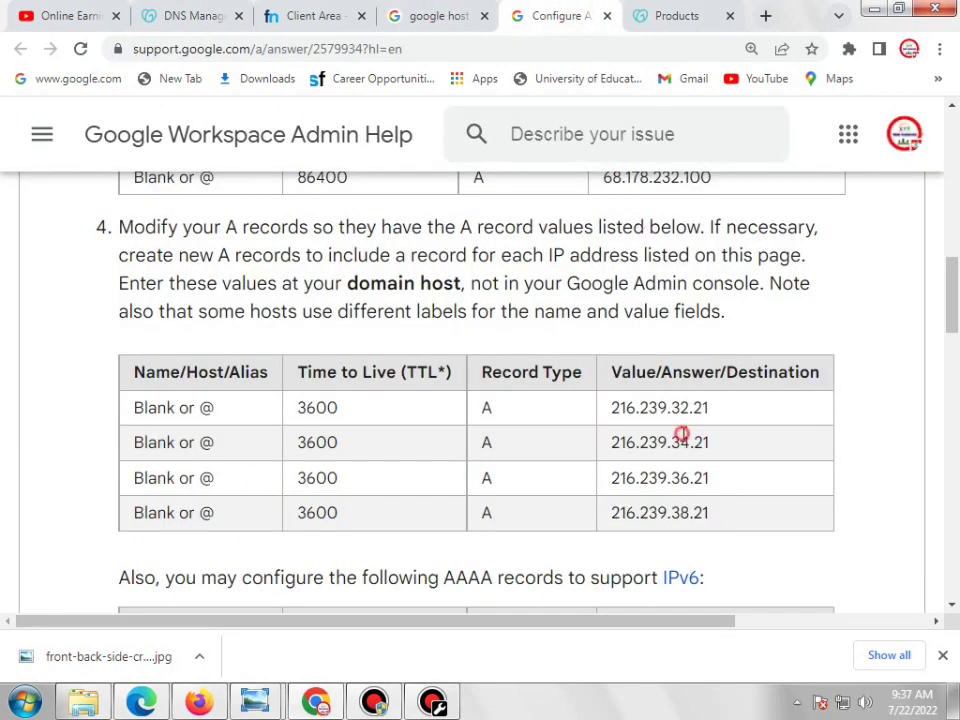
double_click(681, 442)
right_click(690, 447)
left_click(728, 458)
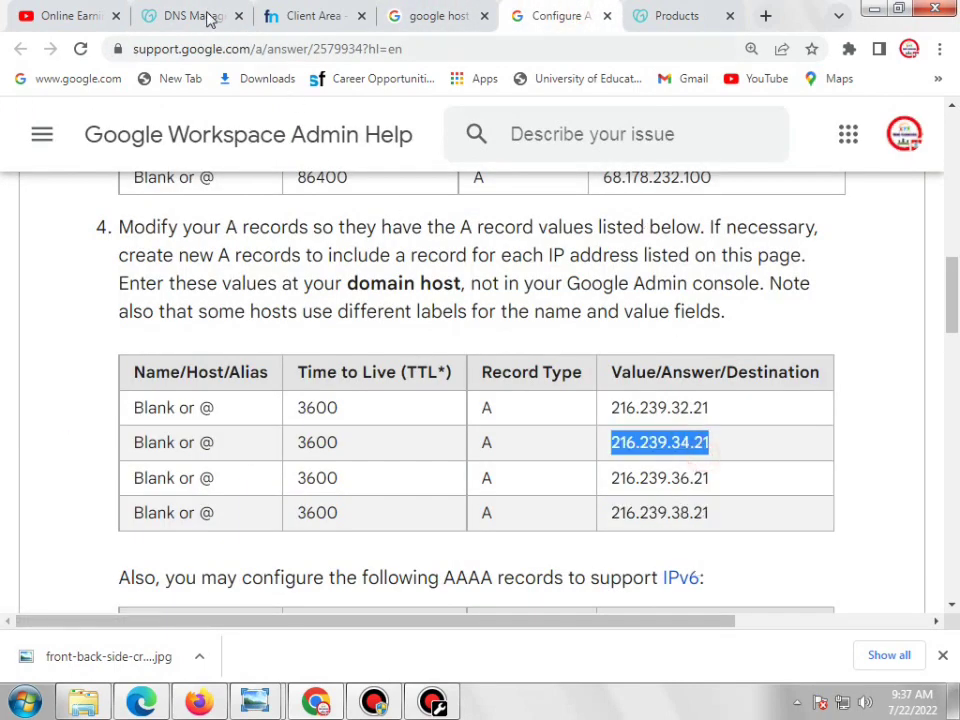
left_click(160, 15)
right_click(534, 399)
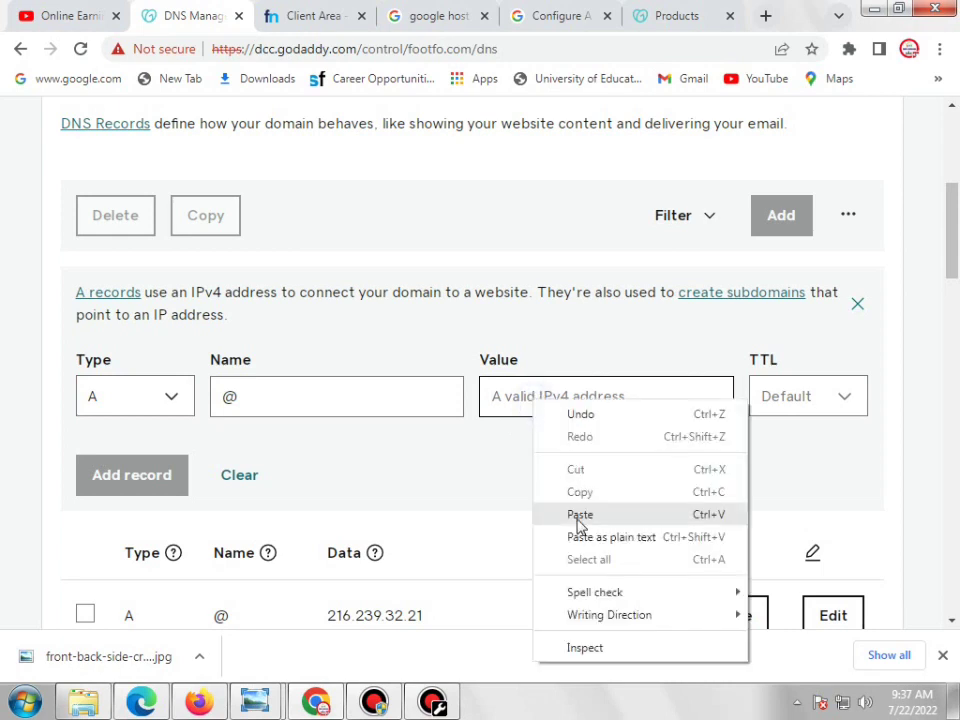
left_click(578, 517)
left_click(145, 487)
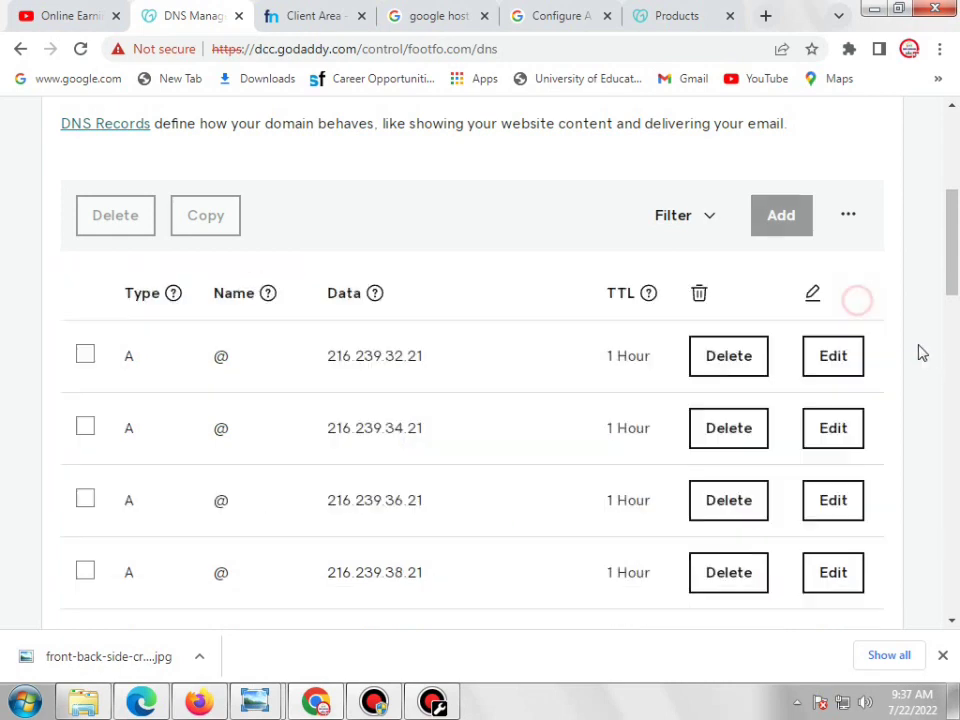
left_click(765, 216)
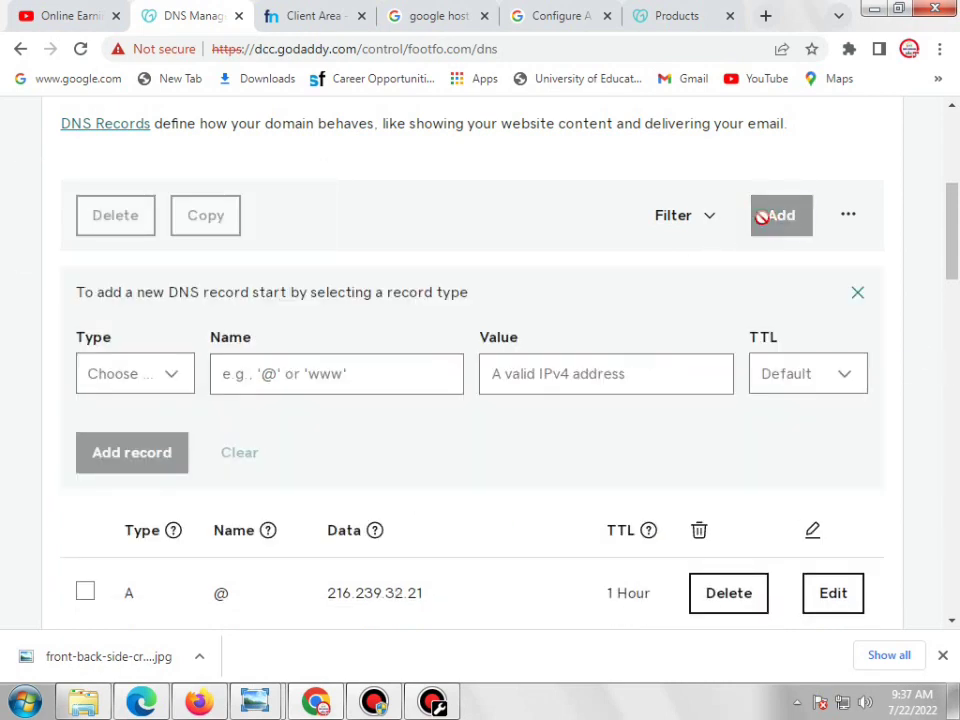
Add an @ A record with value 216.239.36.21, copied from Google's help page
left_click(168, 385)
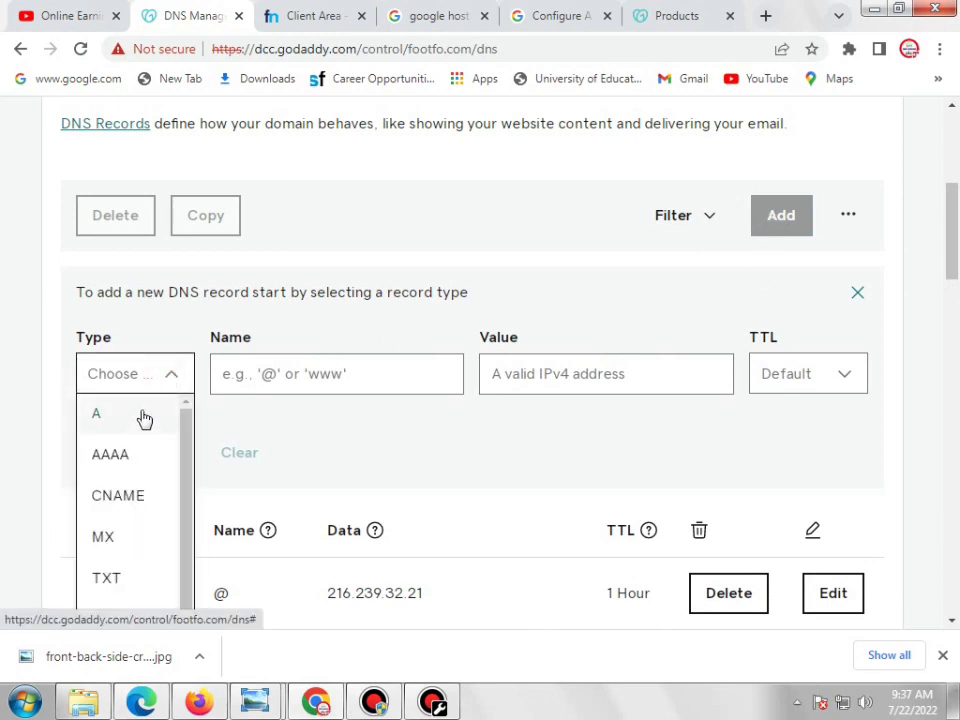
left_click(143, 416)
left_click(313, 385)
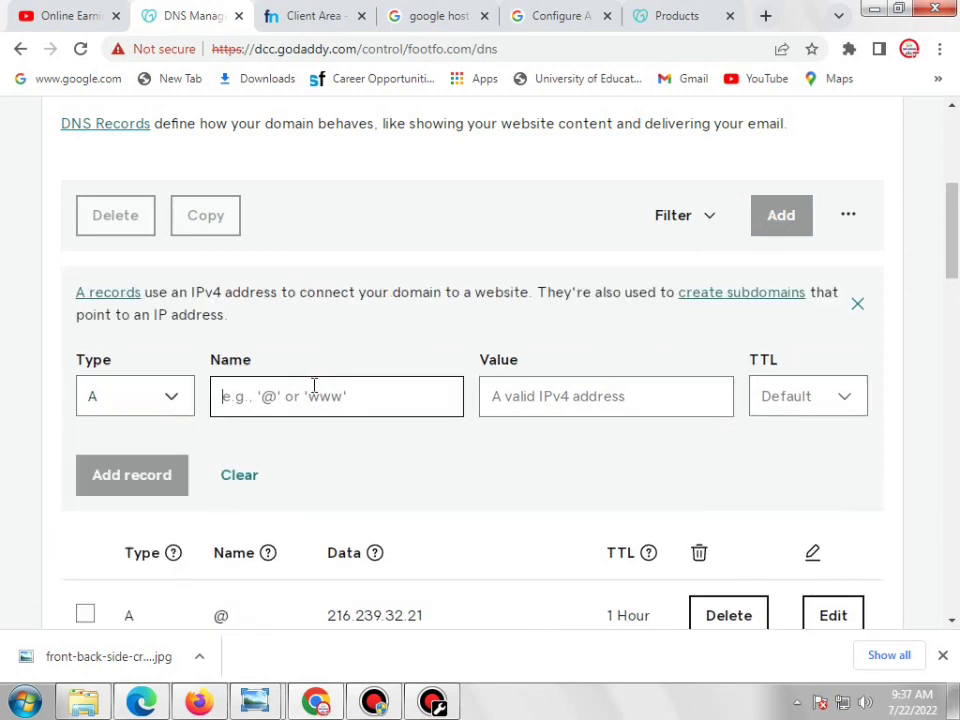
type("@")
left_click(550, 15)
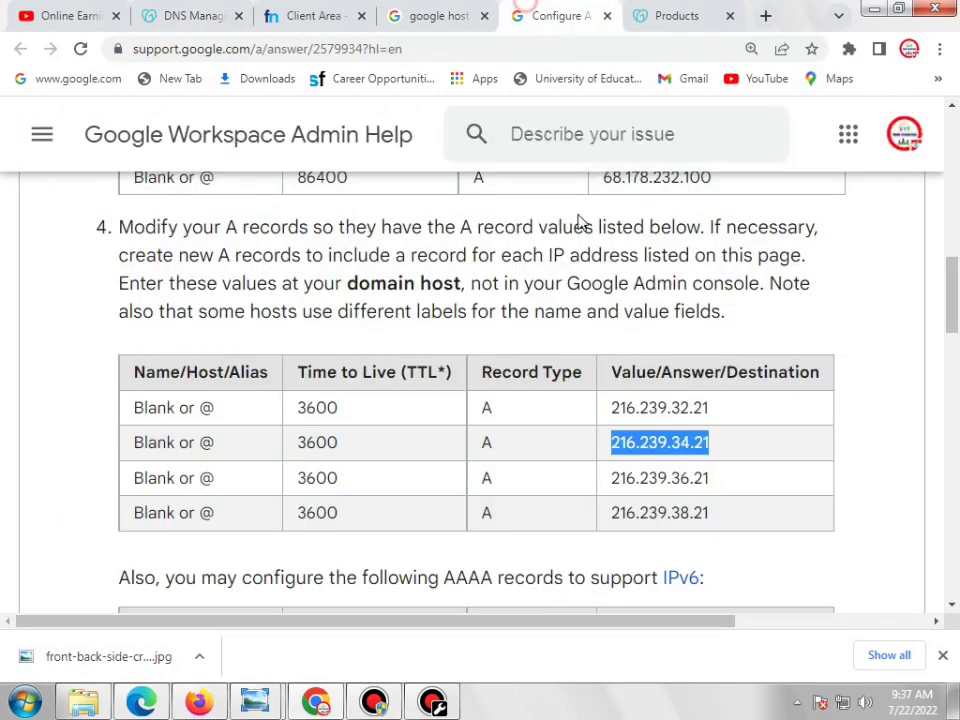
double_click(691, 486)
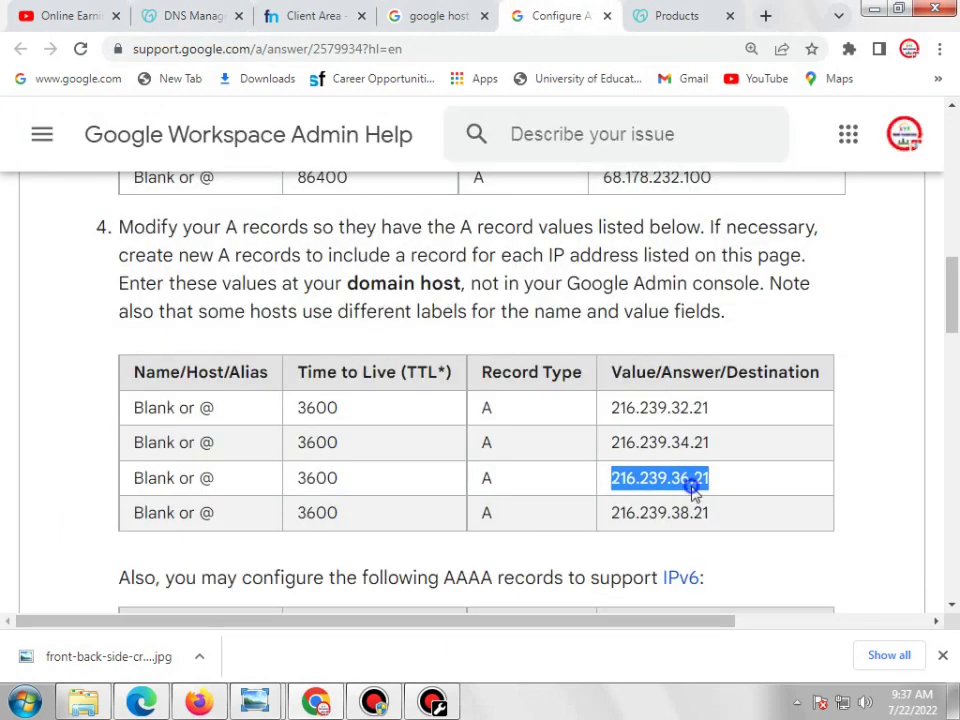
right_click(702, 490)
left_click(713, 501)
left_click(190, 15)
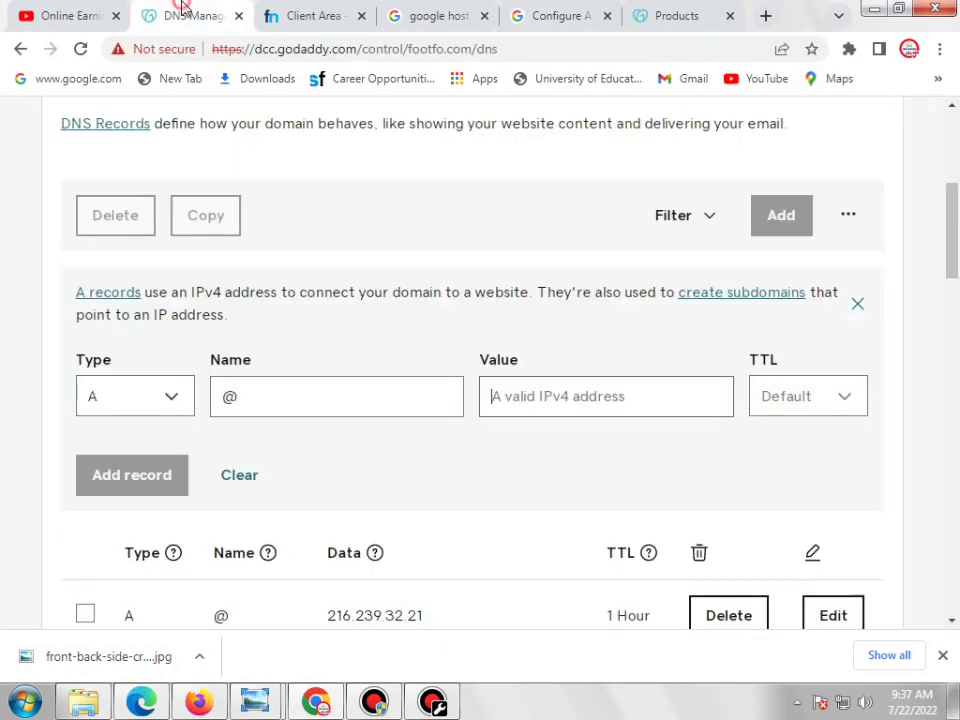
right_click(541, 395)
left_click(586, 505)
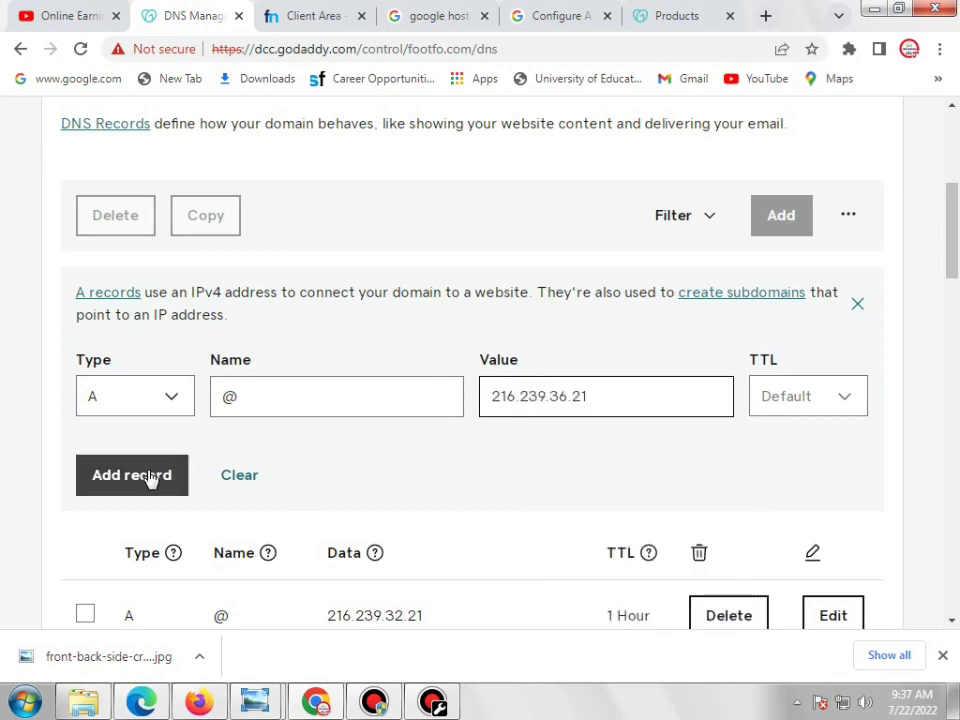
left_click(860, 306)
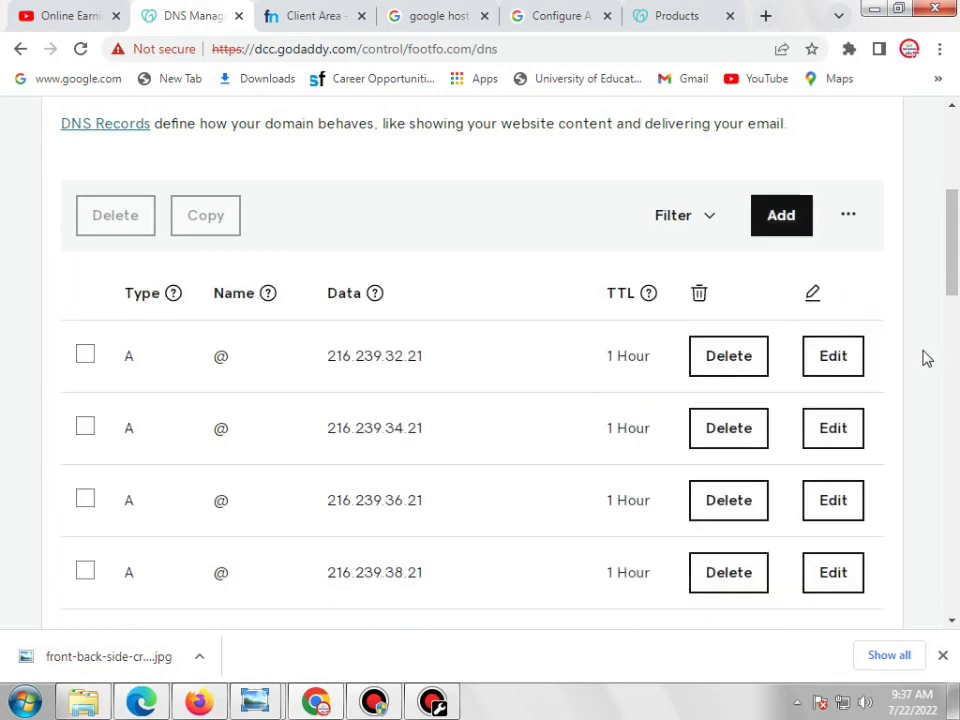
Start another DNS record of type A
left_click(783, 217)
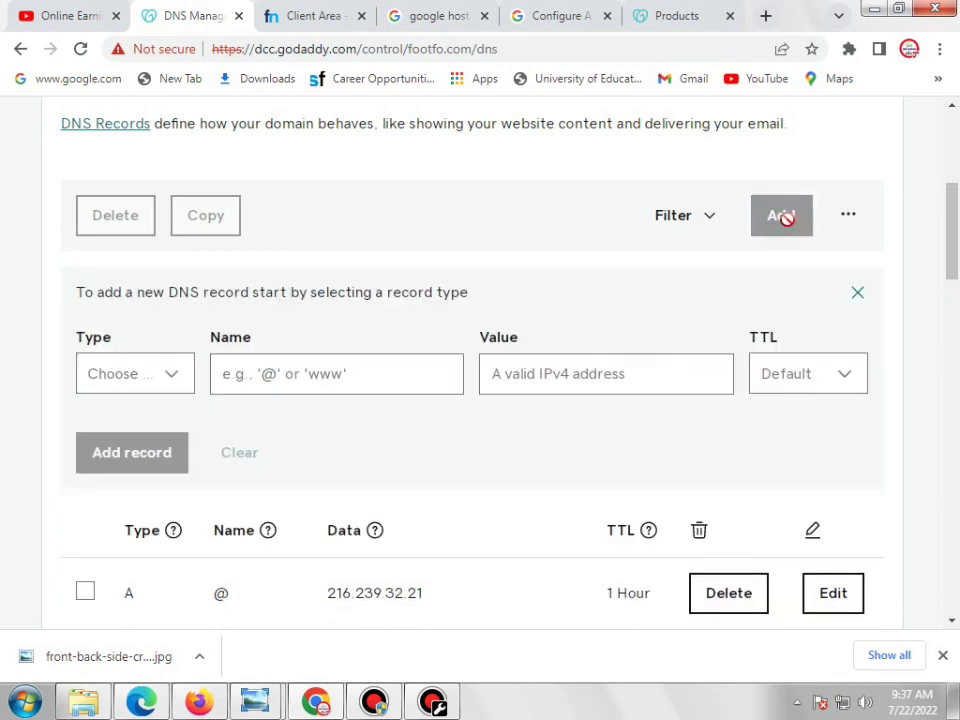
left_click(139, 386)
left_click(136, 406)
Fill in Name @ and paste 216.239.38.21 from Google's help page as the value, then save
left_click(318, 406)
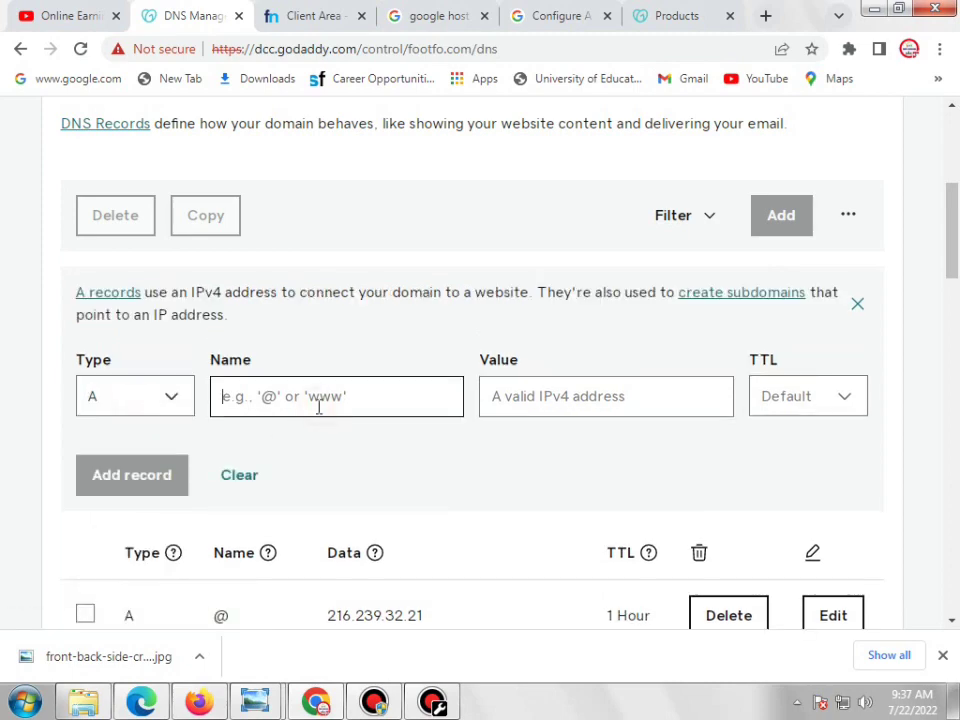
type("@")
left_click(484, 400)
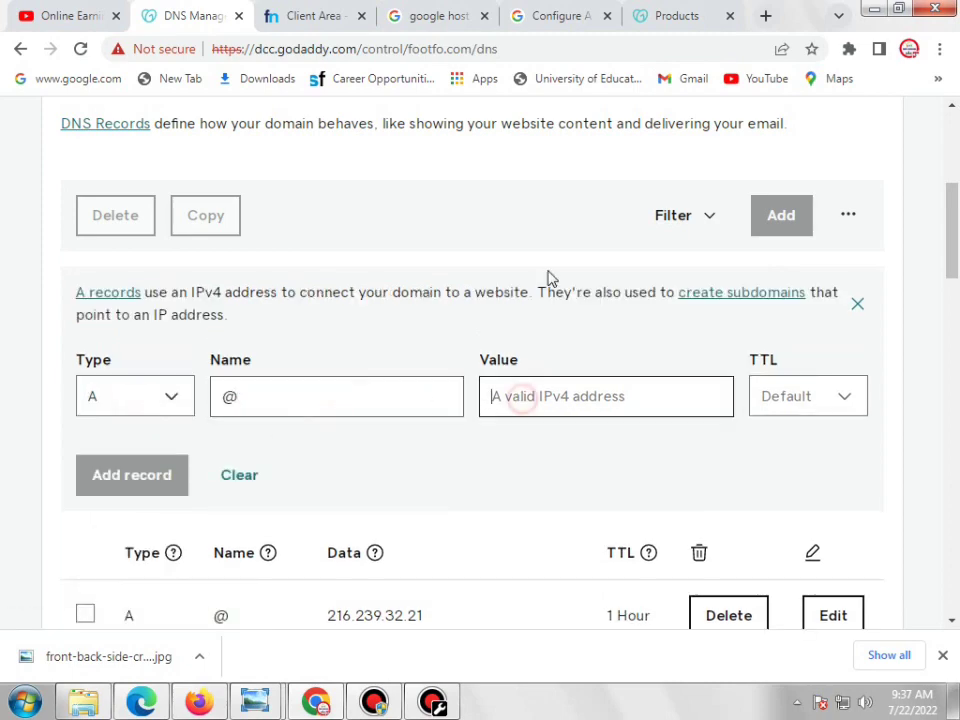
left_click(561, 16)
double_click(700, 512)
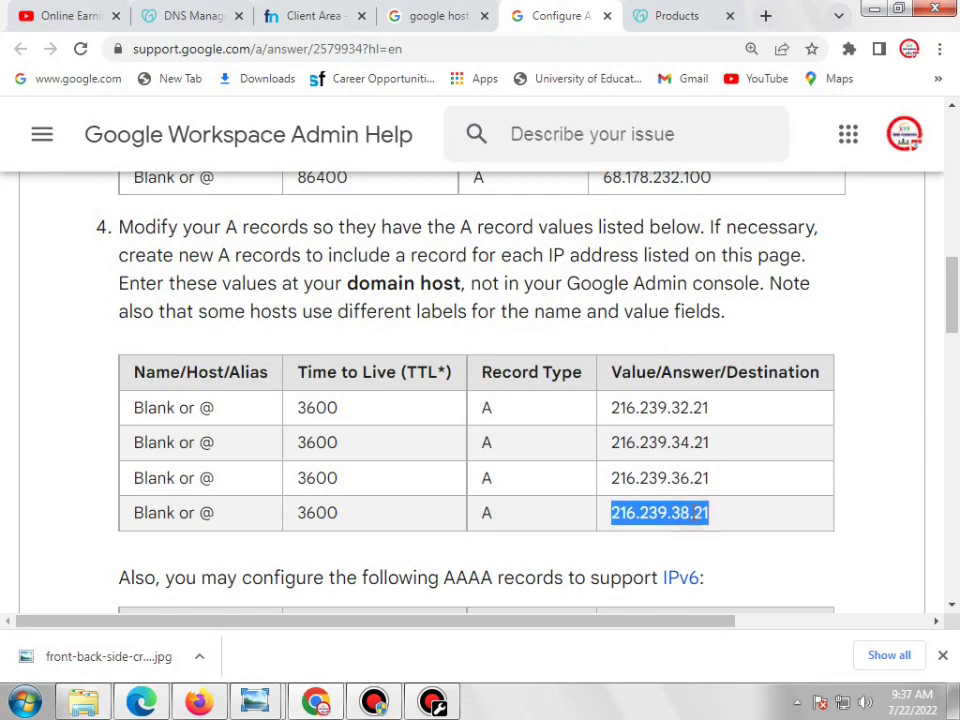
right_click(705, 514)
left_click(731, 529)
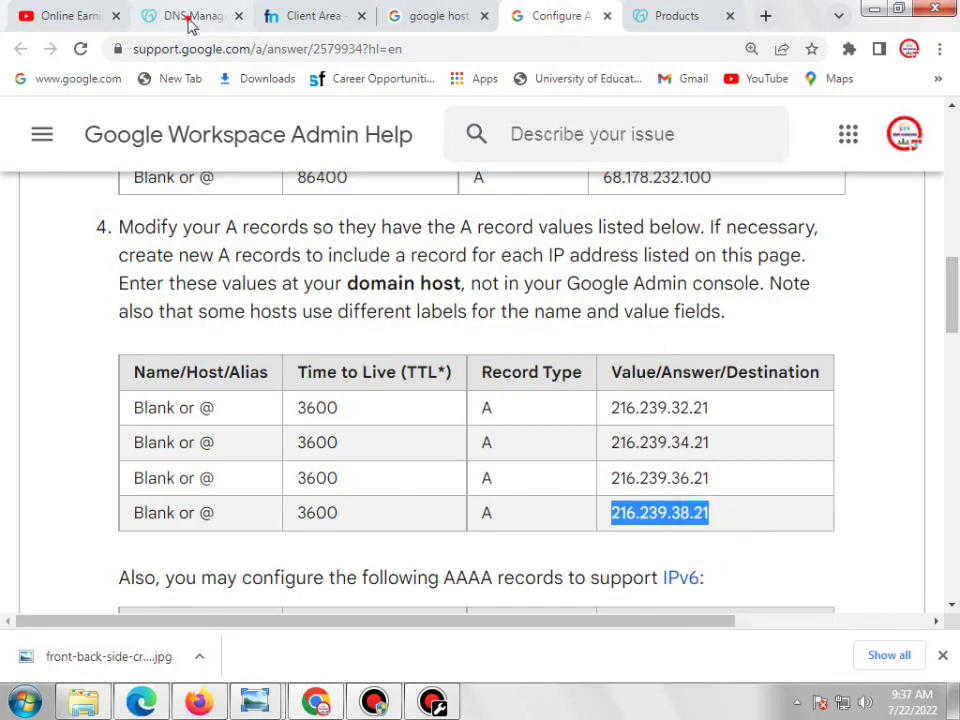
left_click(182, 18)
right_click(580, 421)
right_click(460, 396)
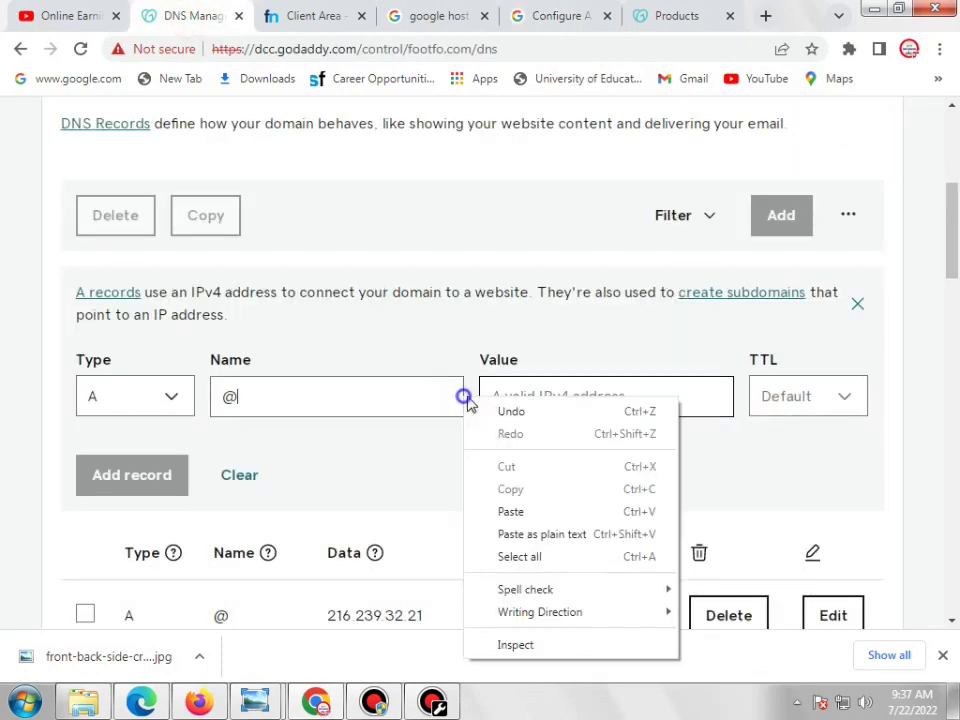
right_click(548, 396)
left_click(590, 508)
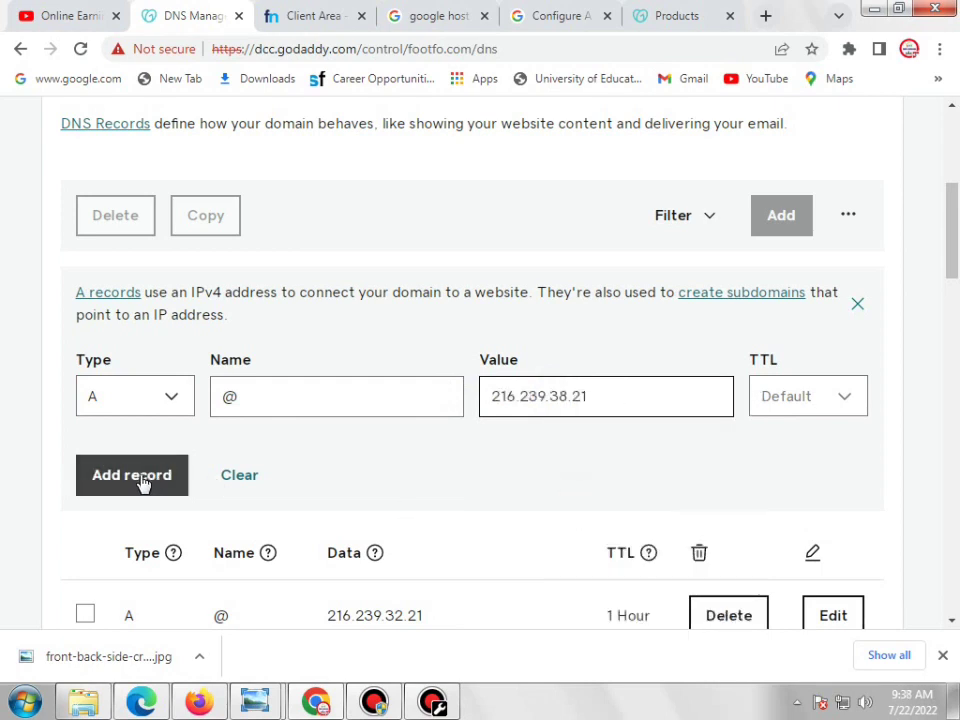
left_click(858, 305)
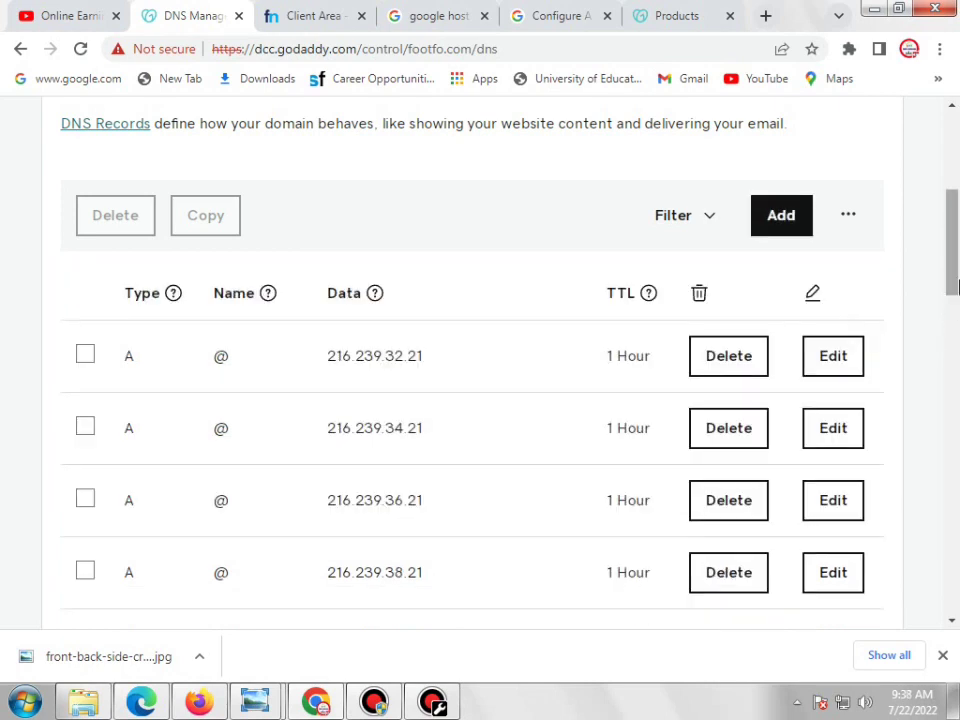
Review the four @ A records, 216.239.32.21 through 216.239.38.21, in the DNS table
mouse_move(956, 285)
left_mouse_down()
mouse_move(956, 293)
mouse_move(957, 283)
left_mouse_up()
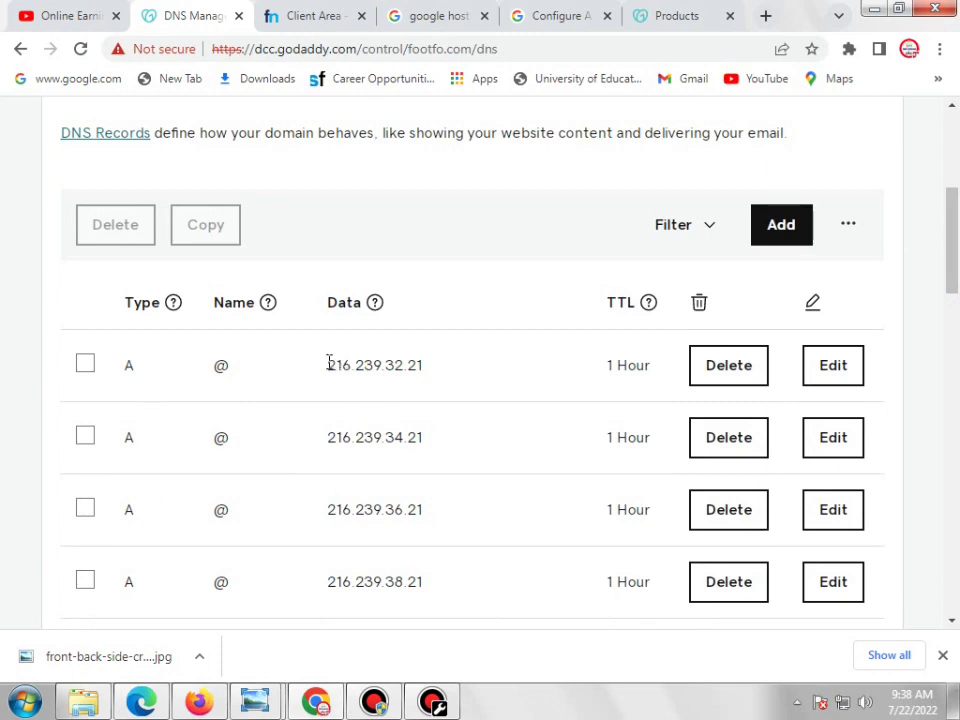
left_click_drag(326, 362, 439, 435)
left_click(508, 253)
left_click_drag(954, 264, 955, 315)
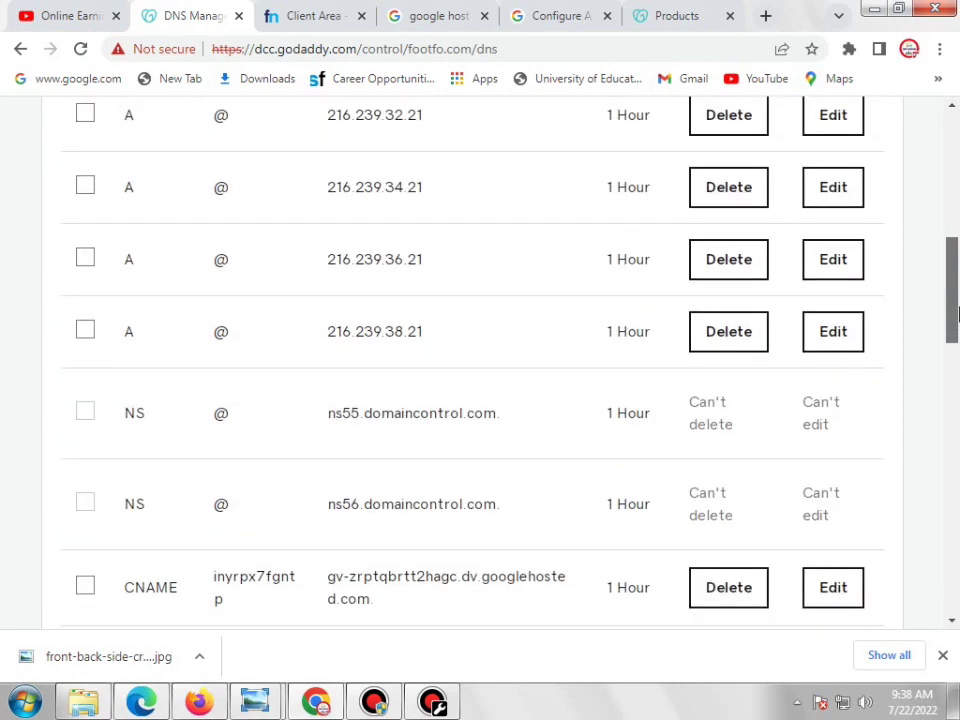
scroll(936, 317, "up", 1)
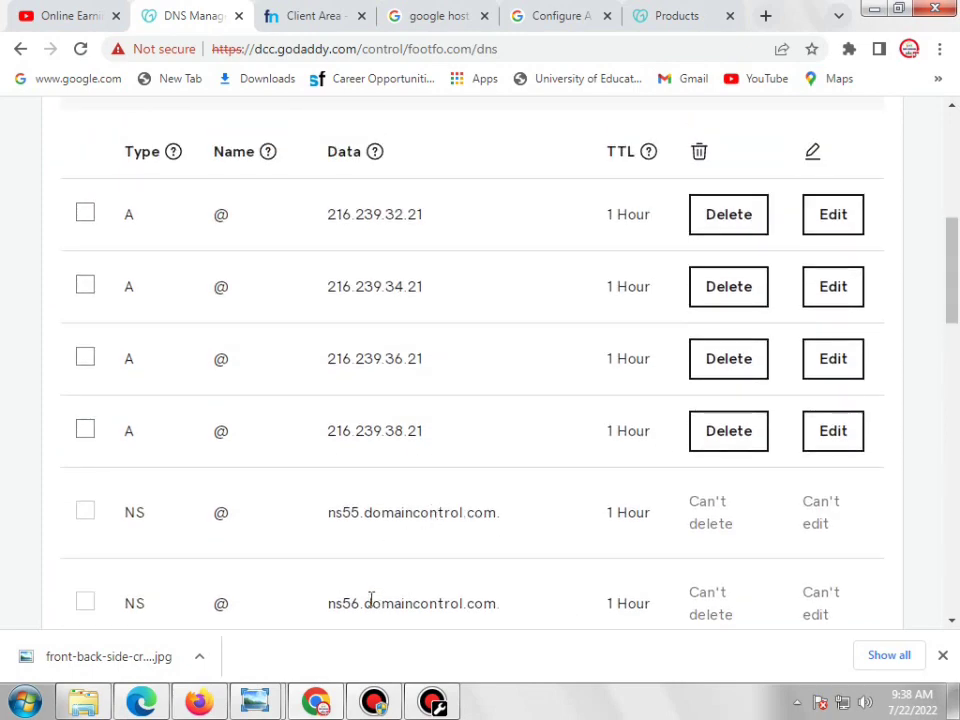
left_click(25, 703)
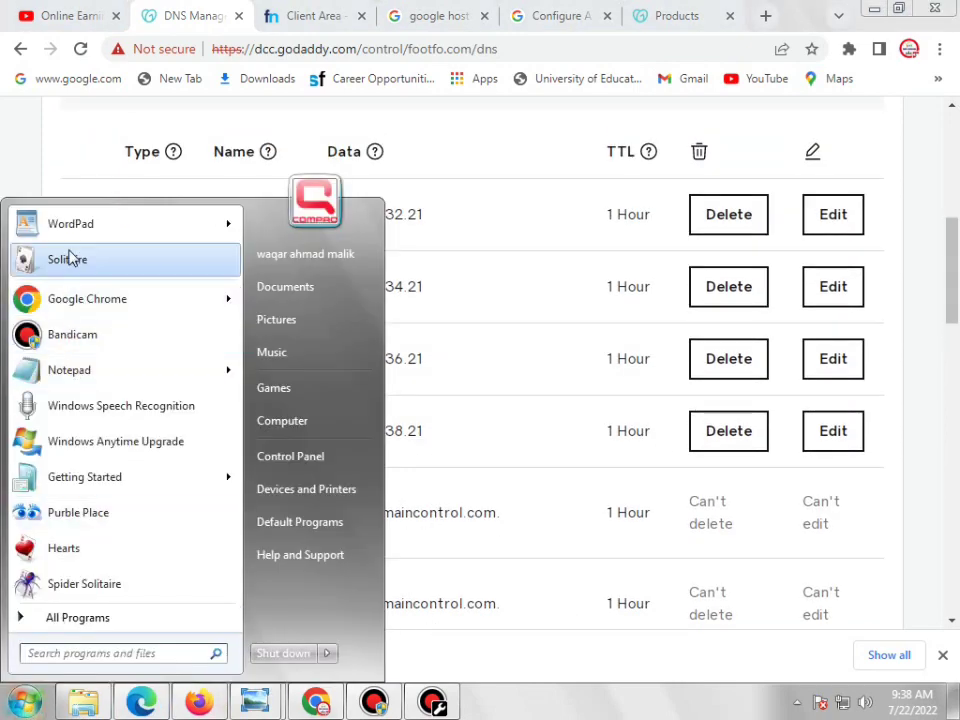
Launch WordPad and type the word 'Parked' at 28-point font size
left_click(150, 260)
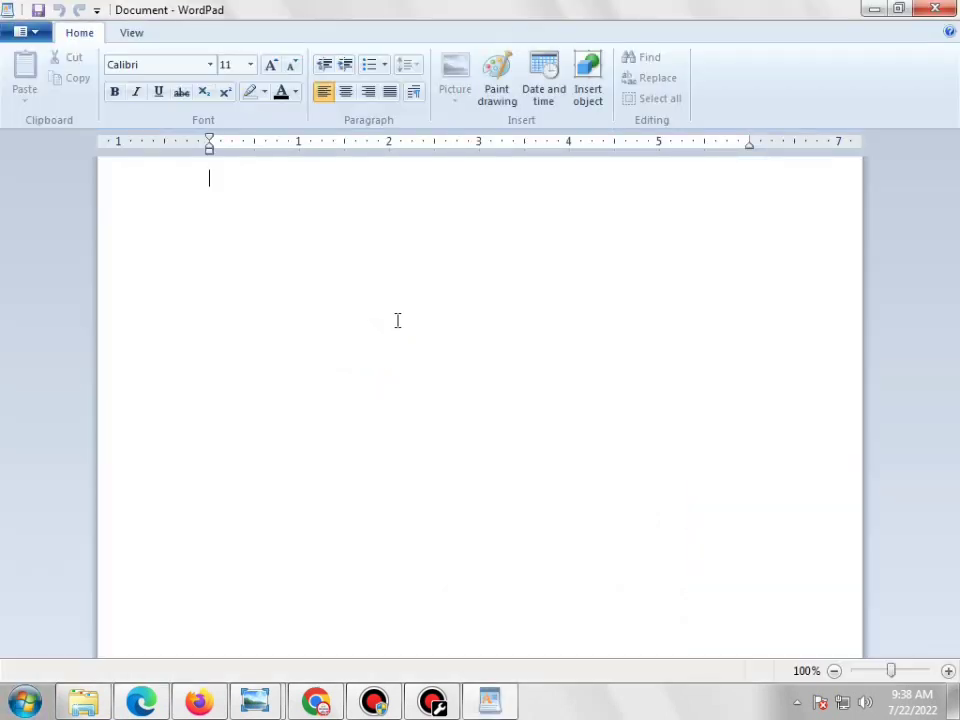
type("Parked")
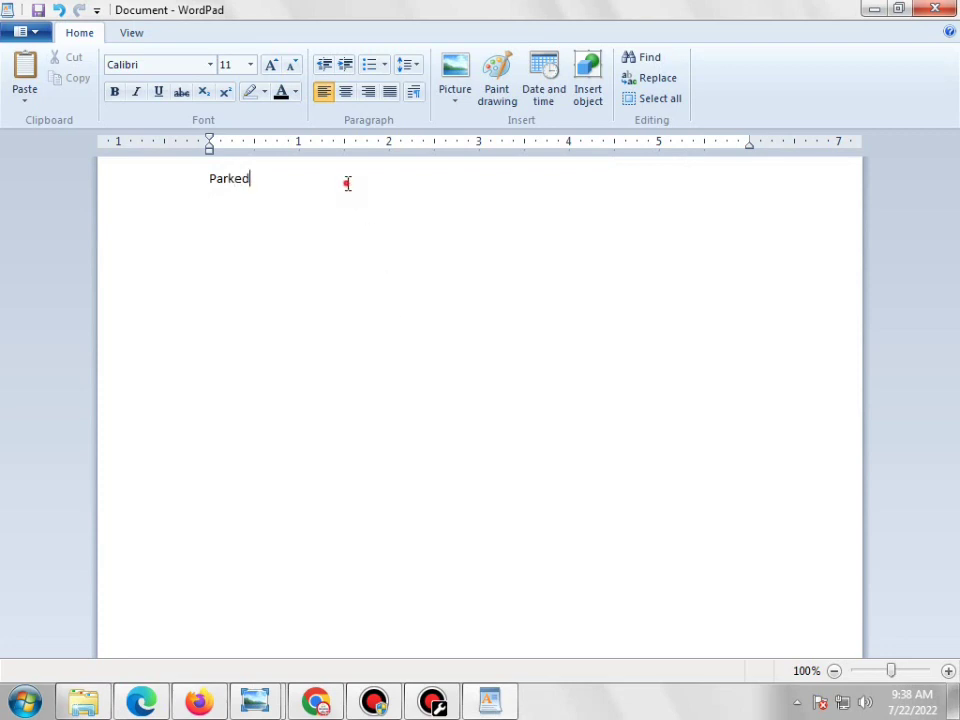
key("ctrl+a")
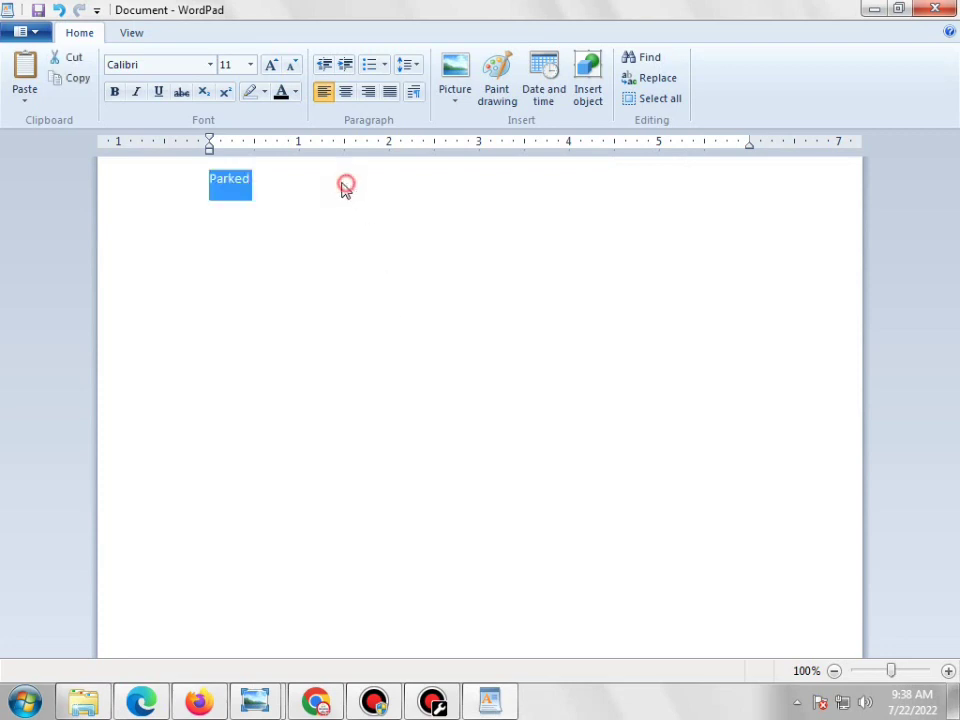
left_click(250, 64)
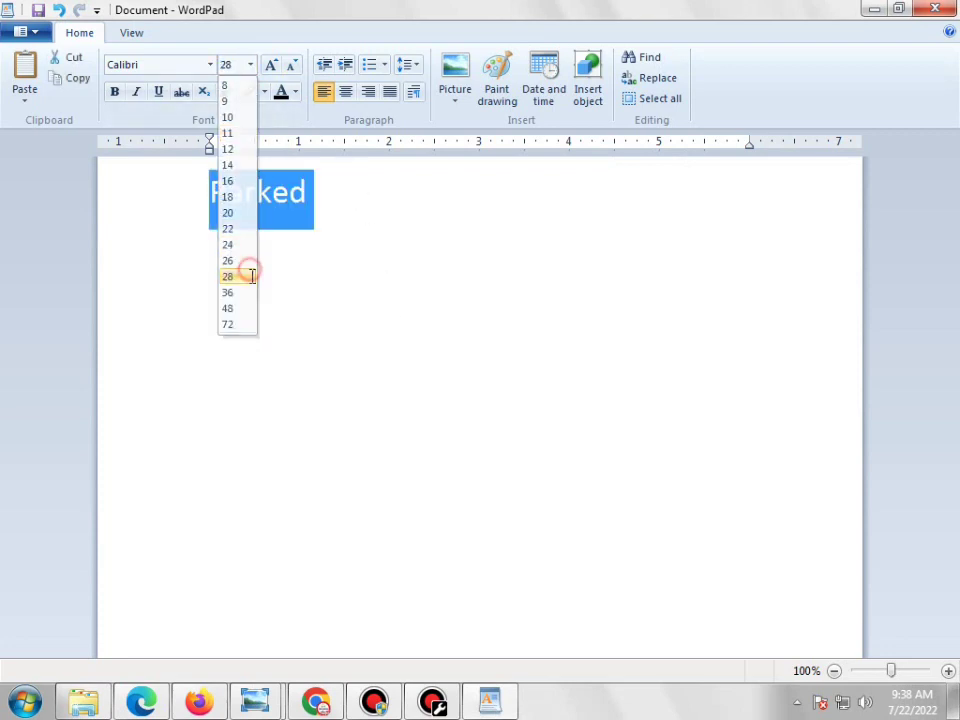
left_click(251, 276)
double_click(367, 215)
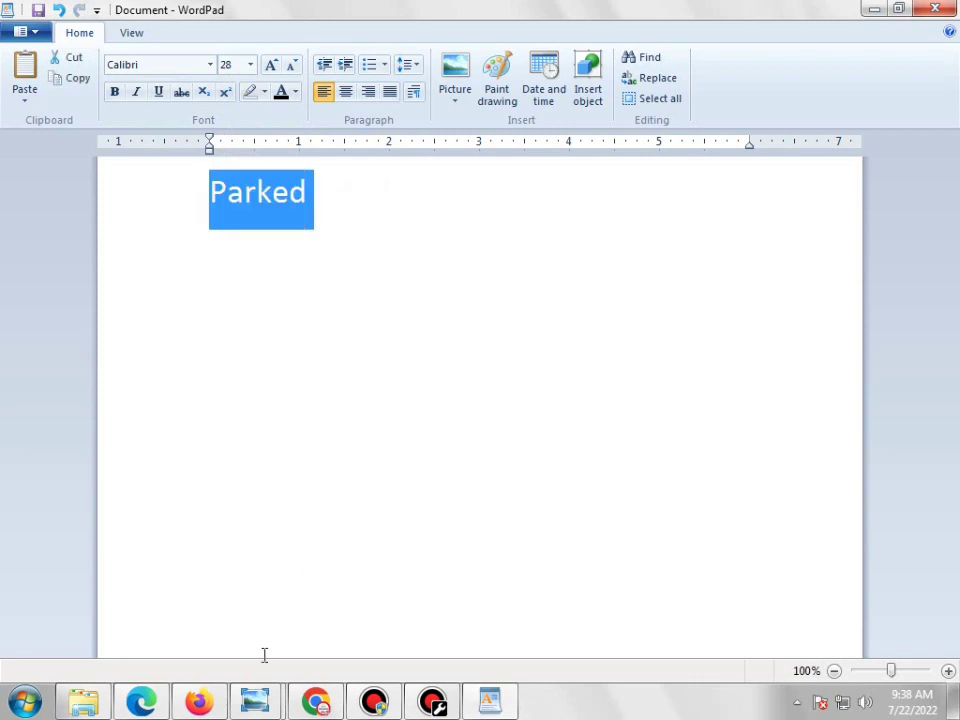
left_click(313, 706)
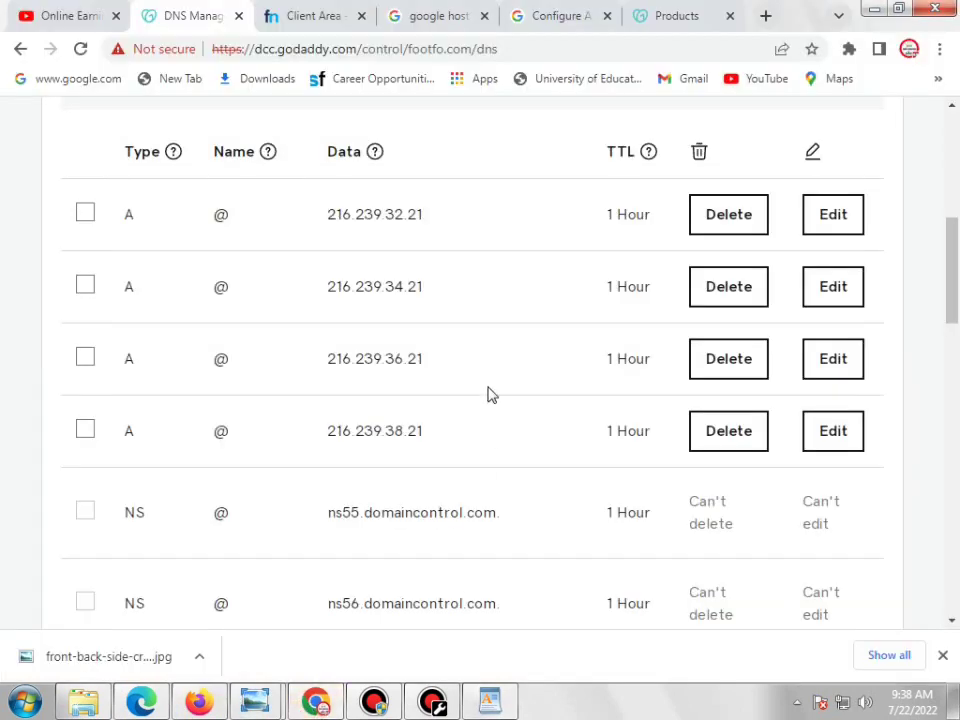
Reload the footfo.com DNS records page, then return to the Blogger settings window
scroll(474, 289, "up", 1)
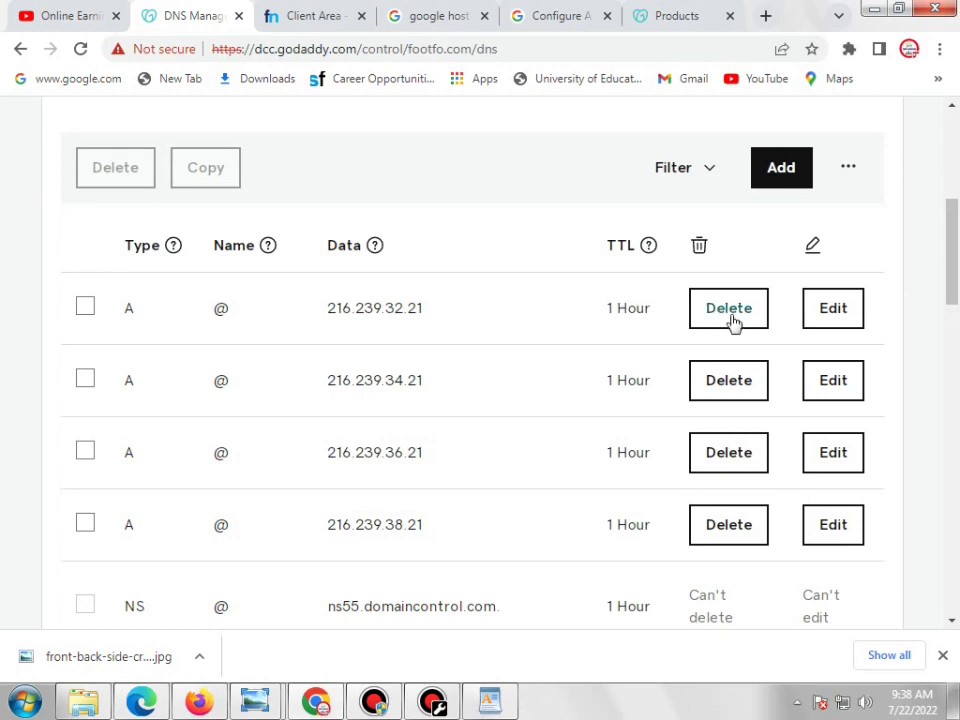
scroll(562, 325, "up", 1)
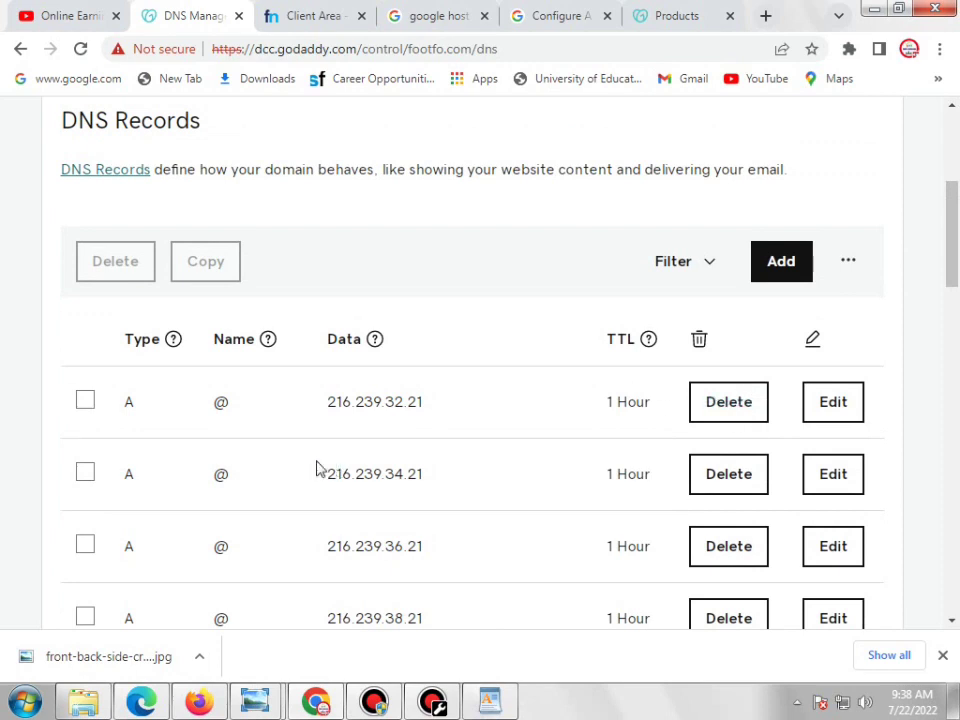
scroll(955, 258, "up", 1)
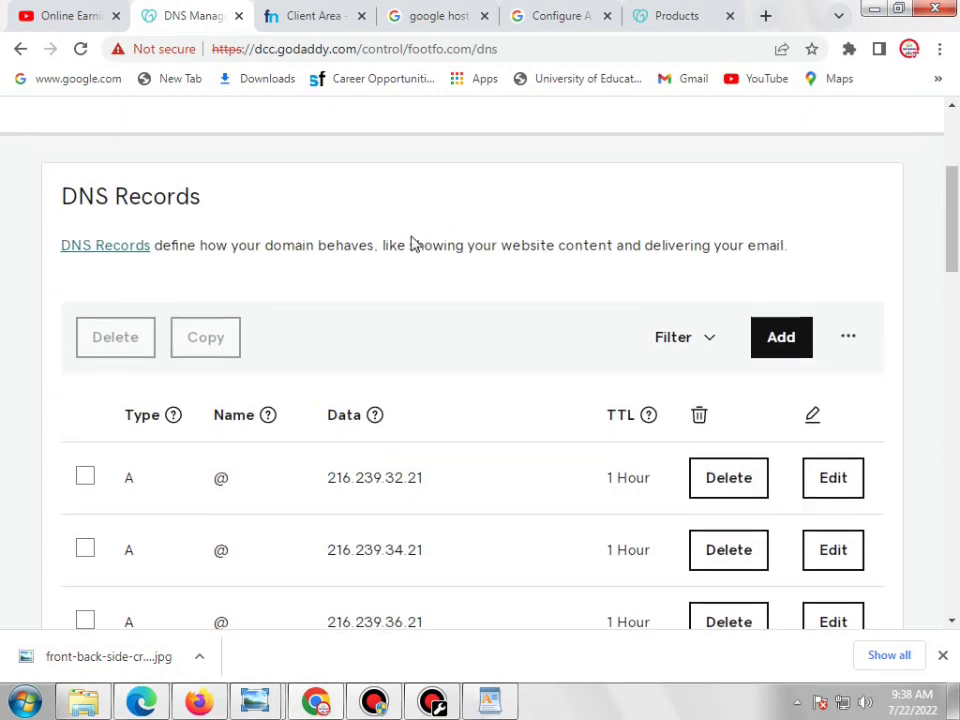
left_click(80, 48)
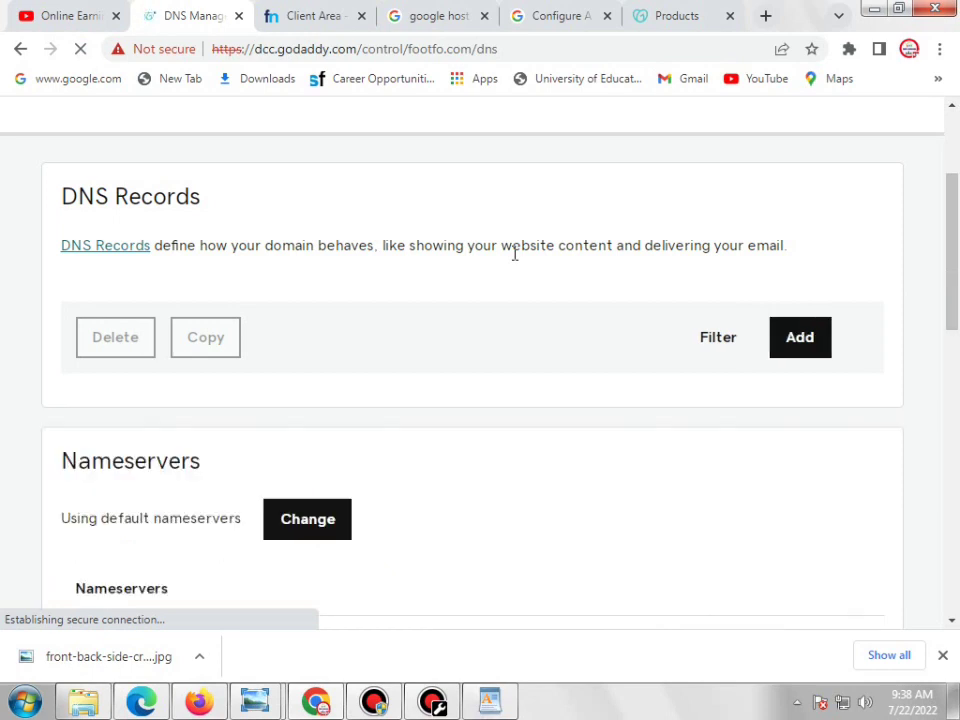
left_click(182, 708)
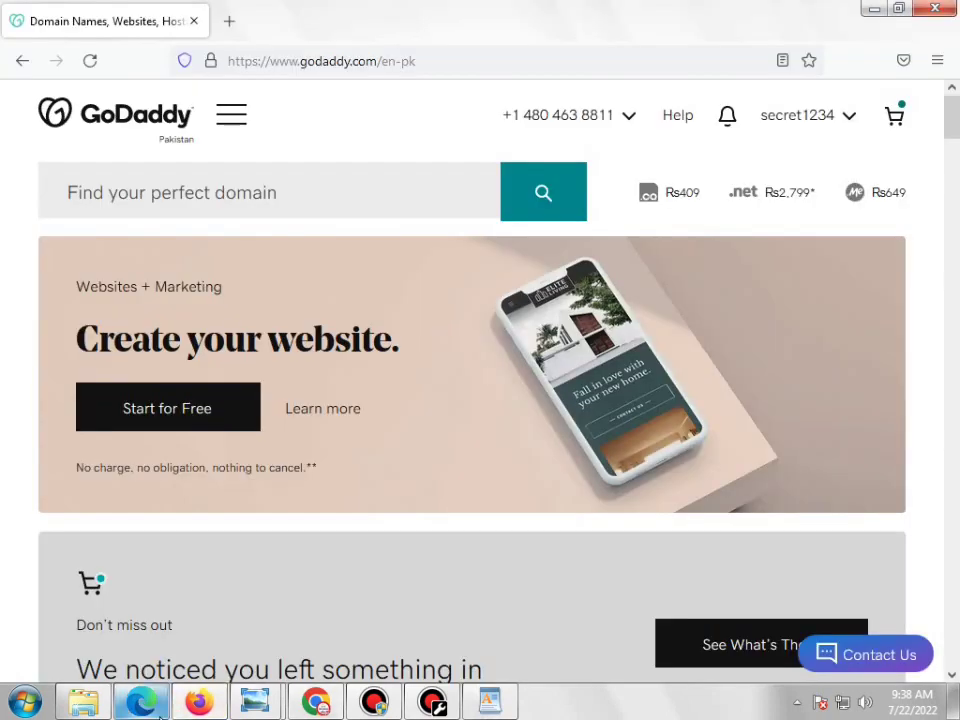
left_click(155, 714)
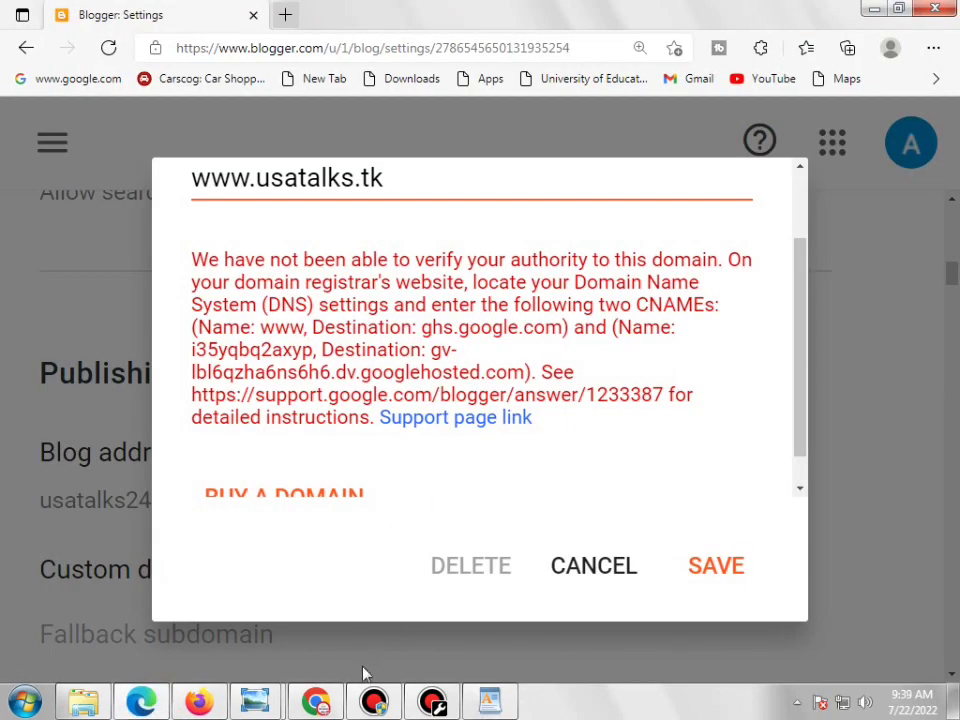
mouse_move(370, 705)
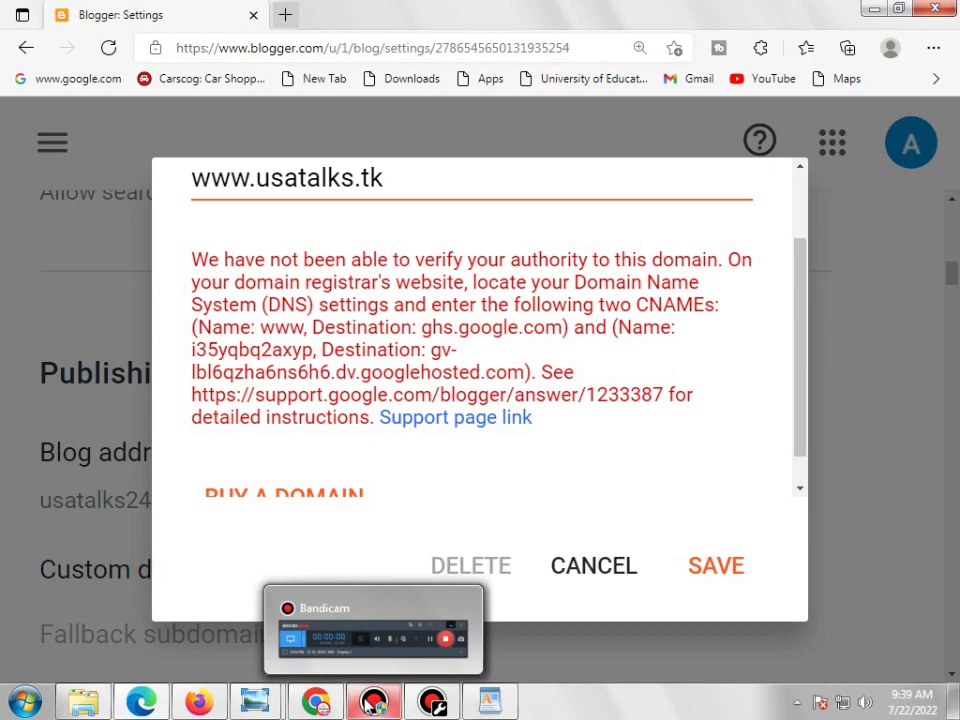
left_click(370, 702)
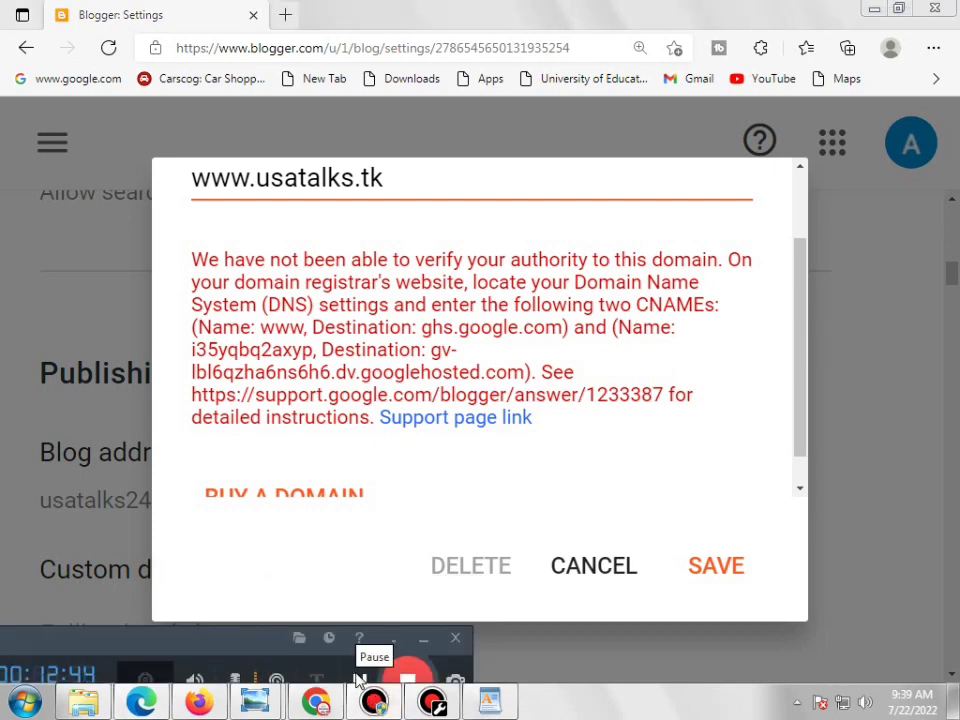
left_click(360, 680)
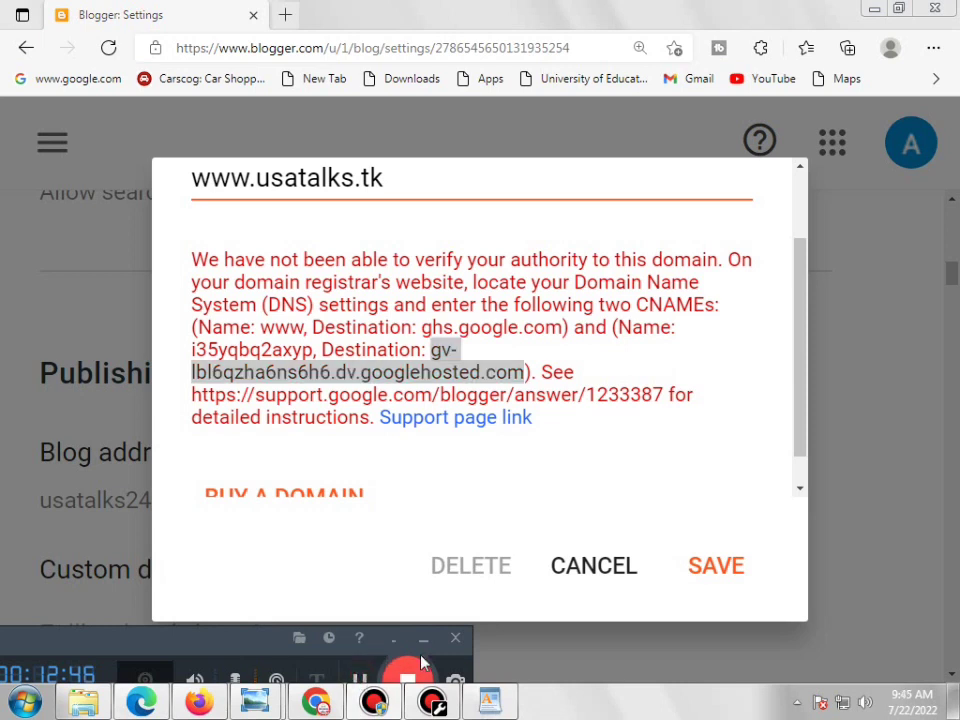
left_click(423, 637)
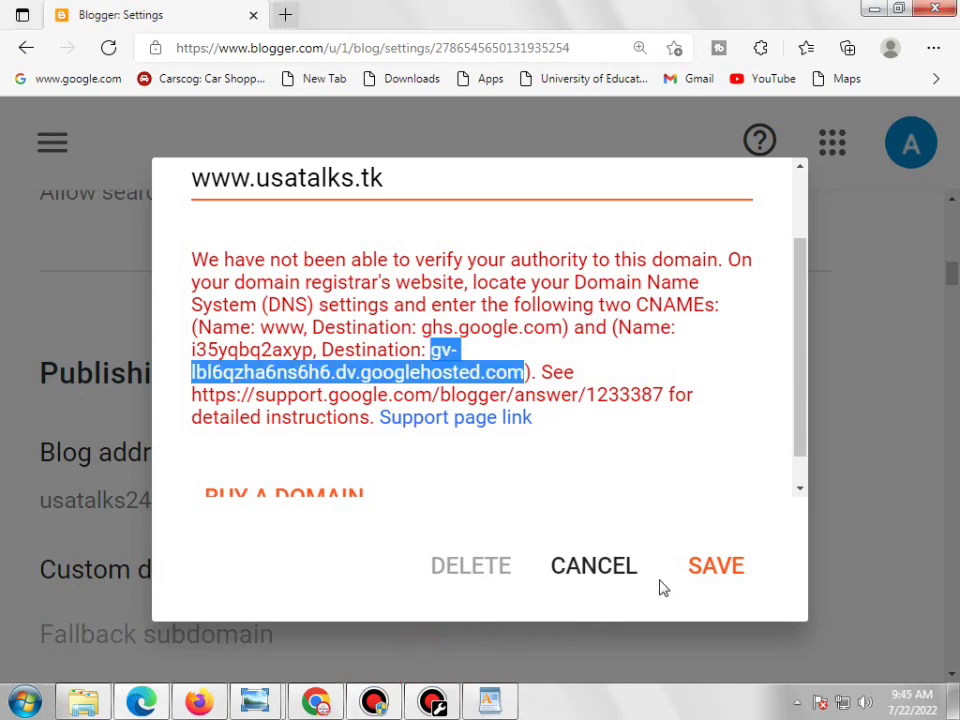
left_click(713, 580)
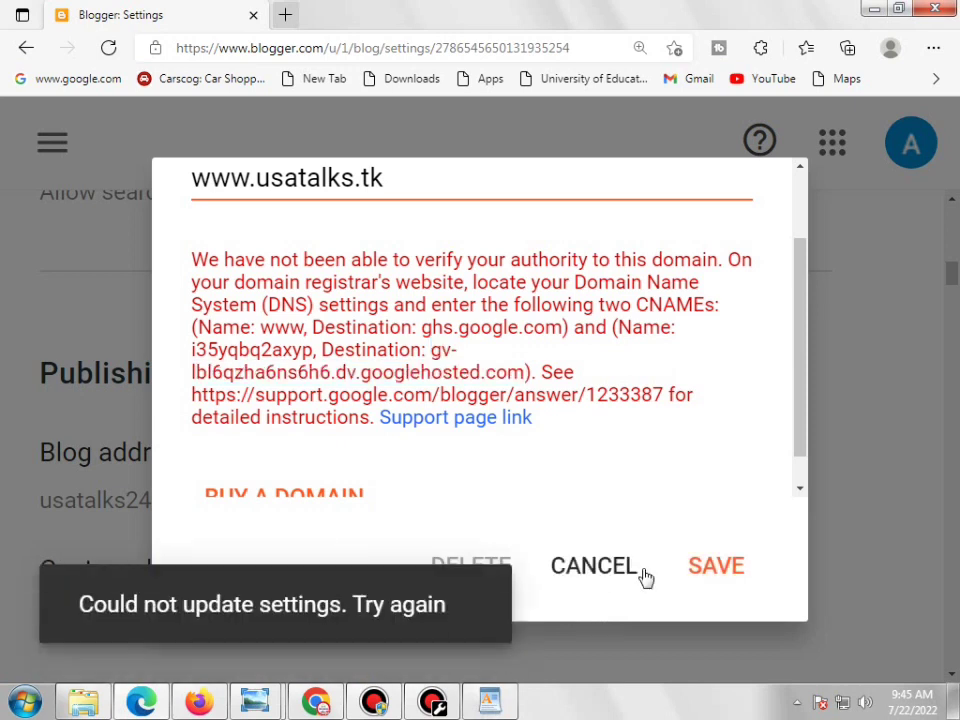
left_click(730, 573)
mouse_move(378, 683)
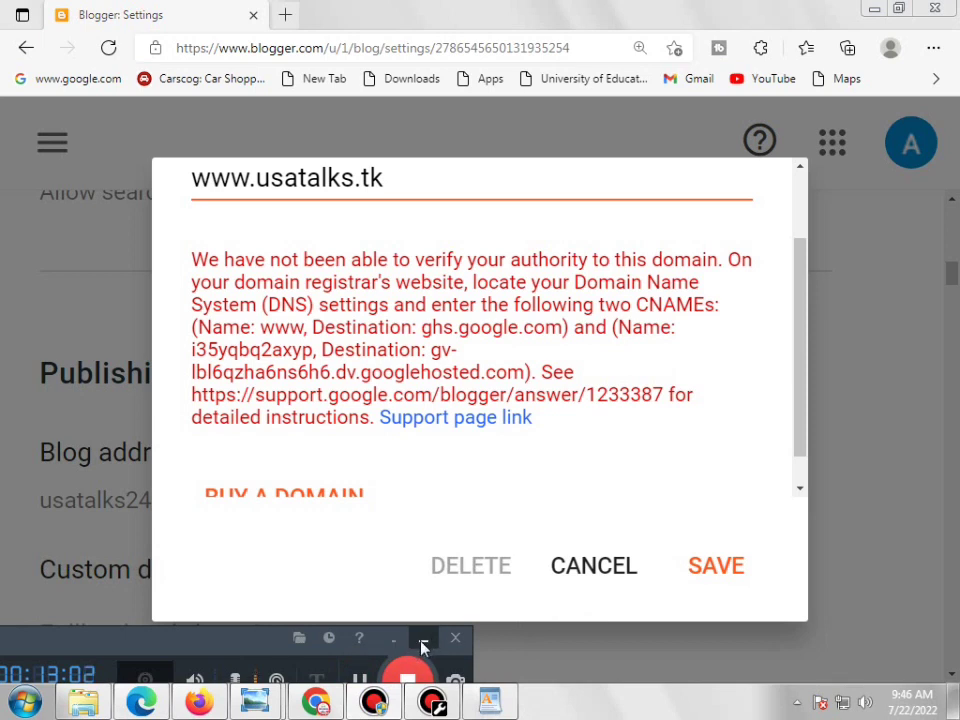
left_click(739, 566)
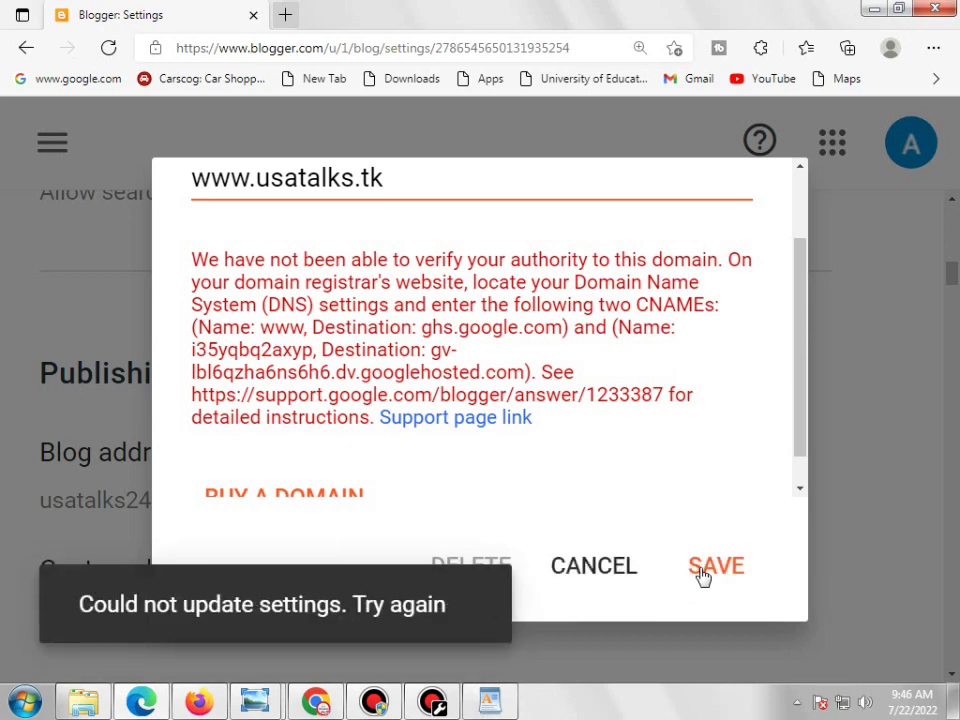
left_click_drag(797, 444, 806, 476)
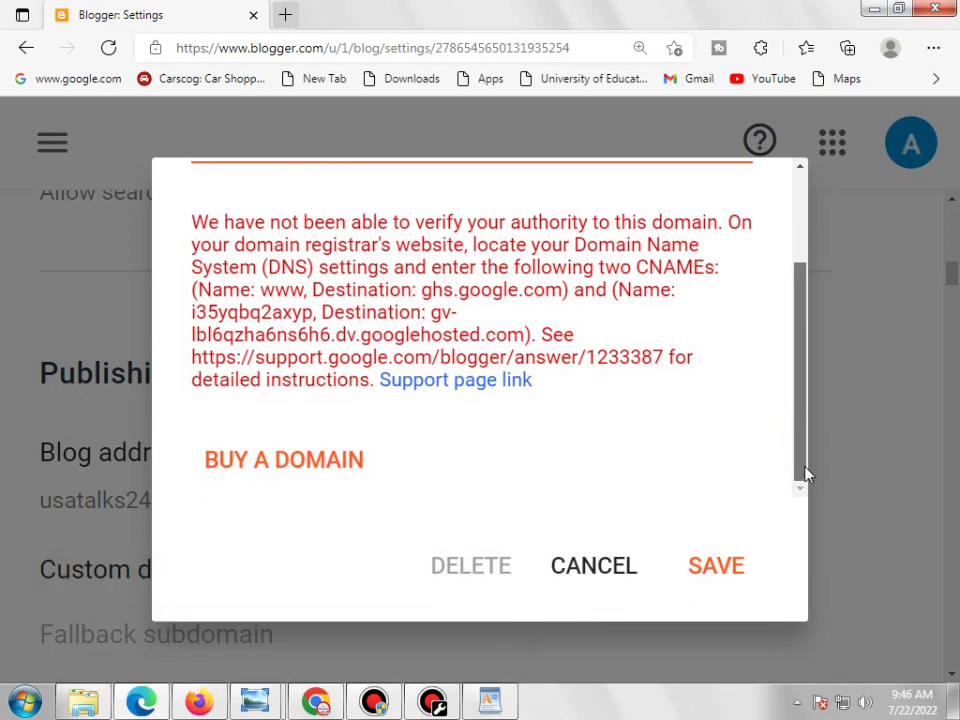
left_click(716, 566)
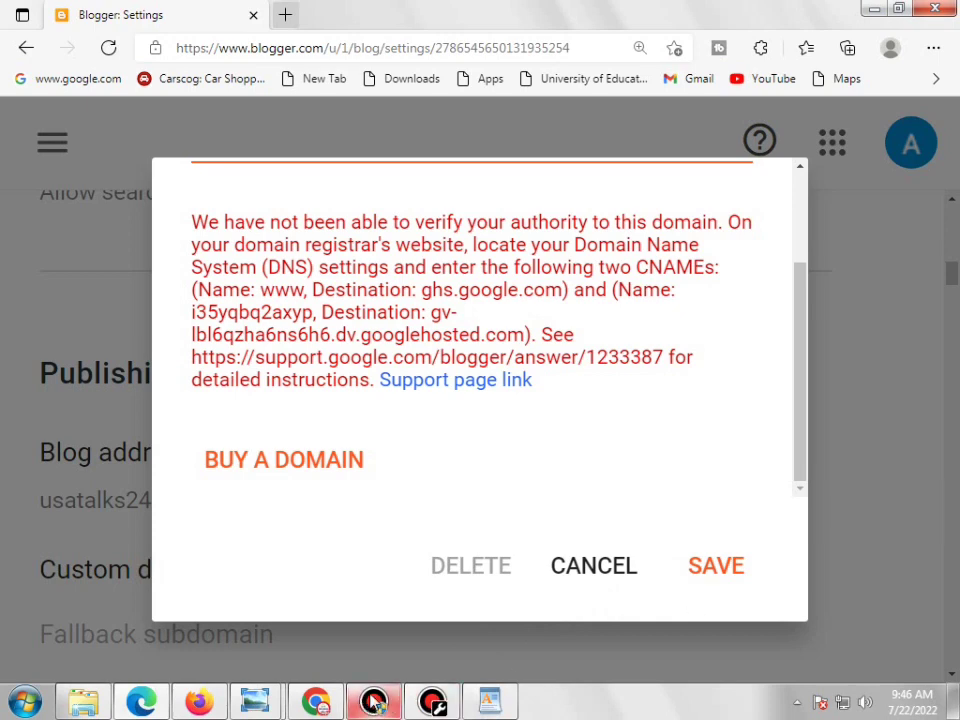
left_click(372, 697)
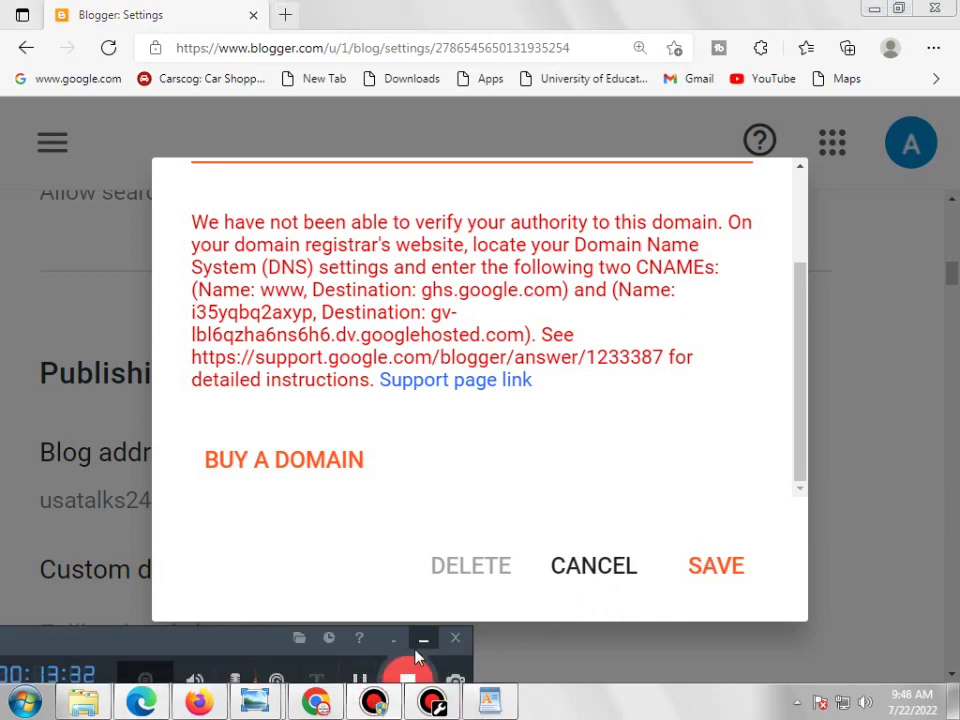
left_click(423, 638)
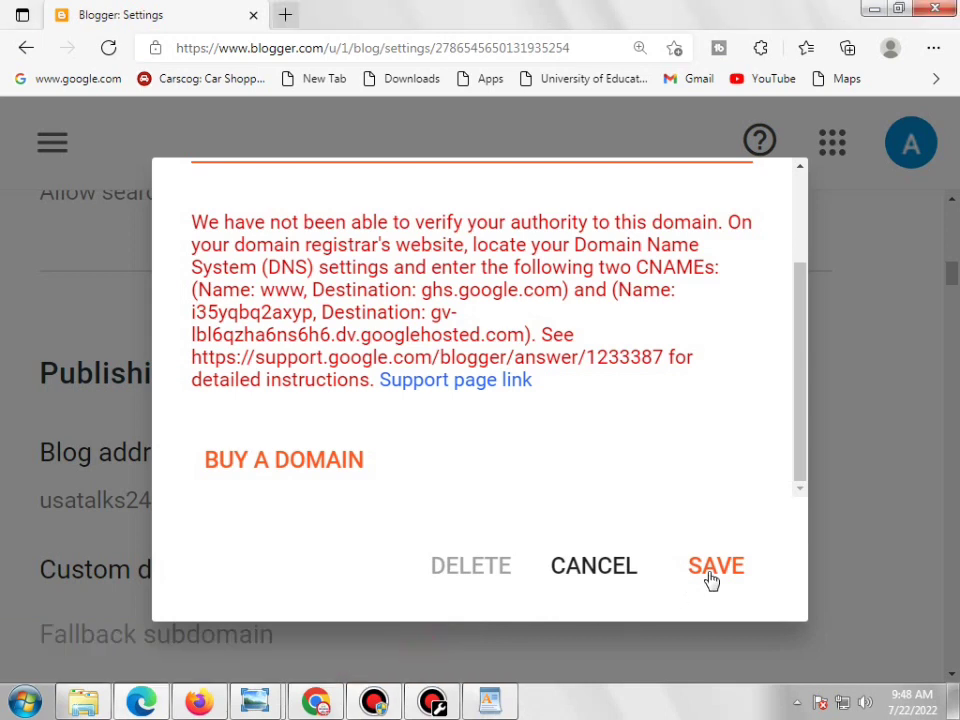
left_click(714, 567)
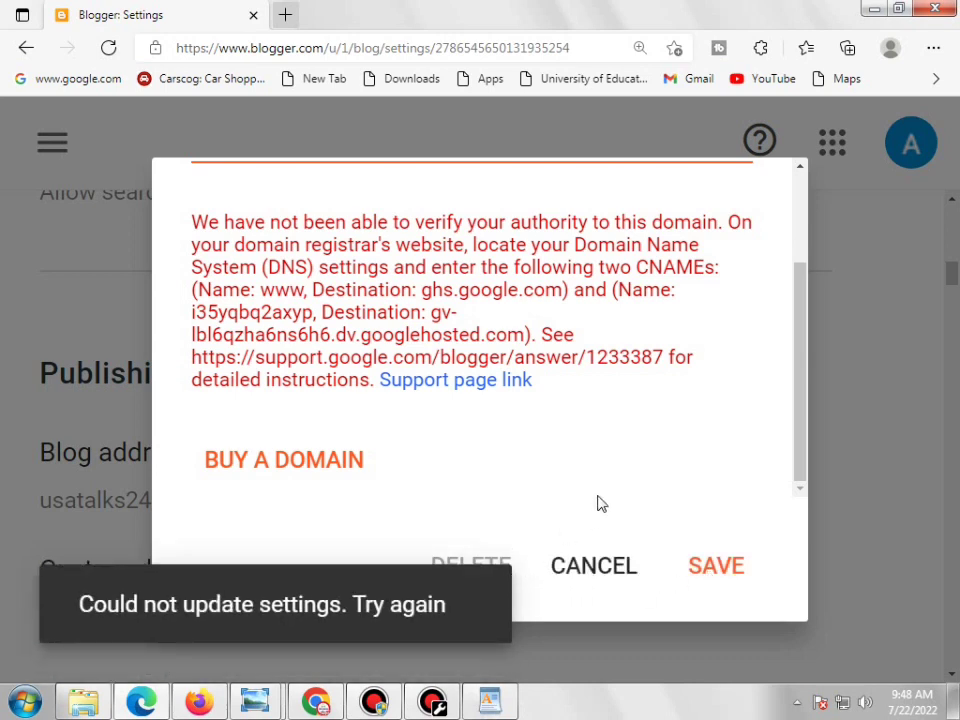
left_click(725, 566)
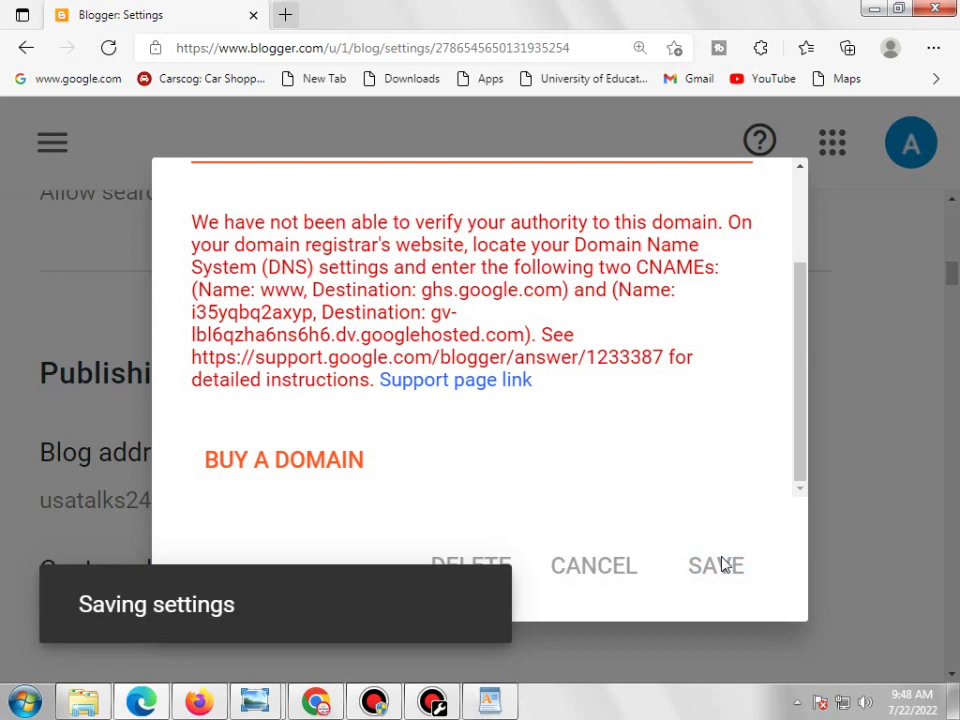
left_click(725, 566)
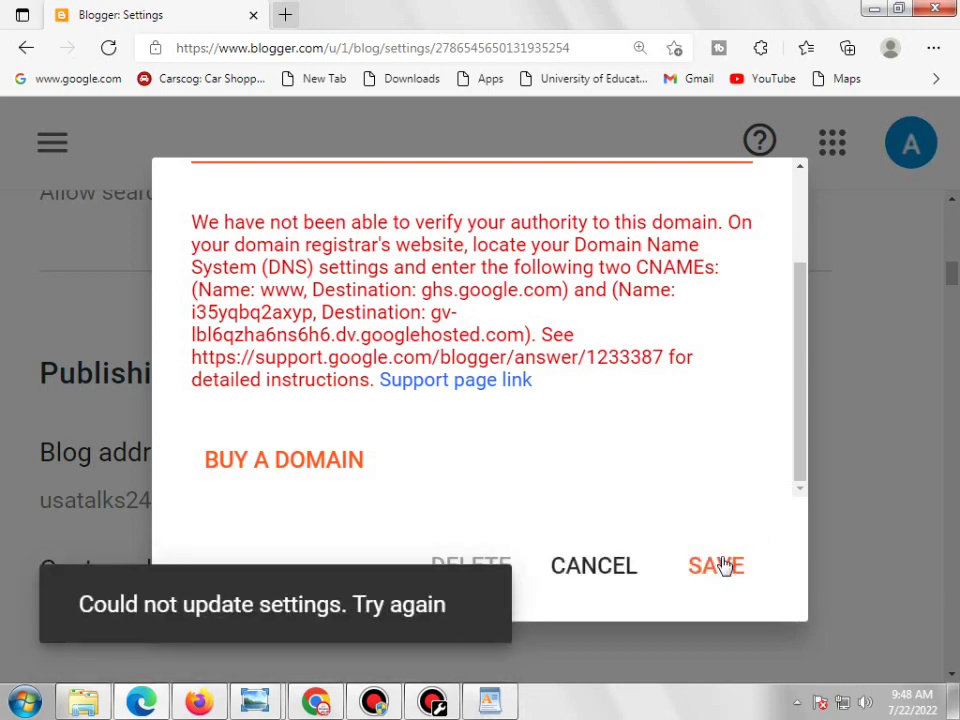
left_click(725, 566)
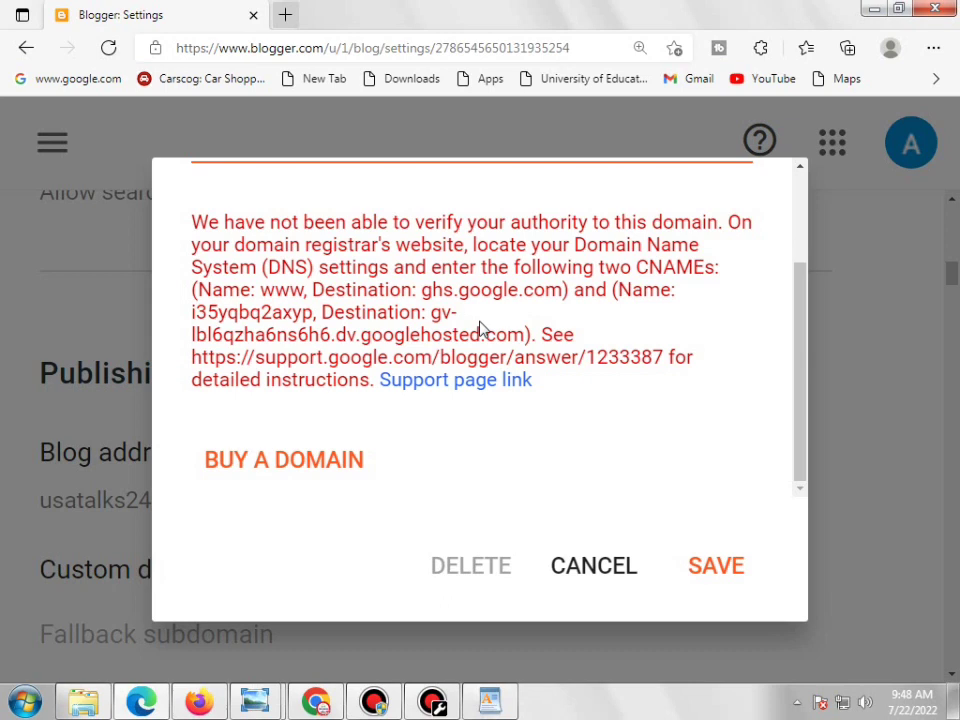
left_click(724, 565)
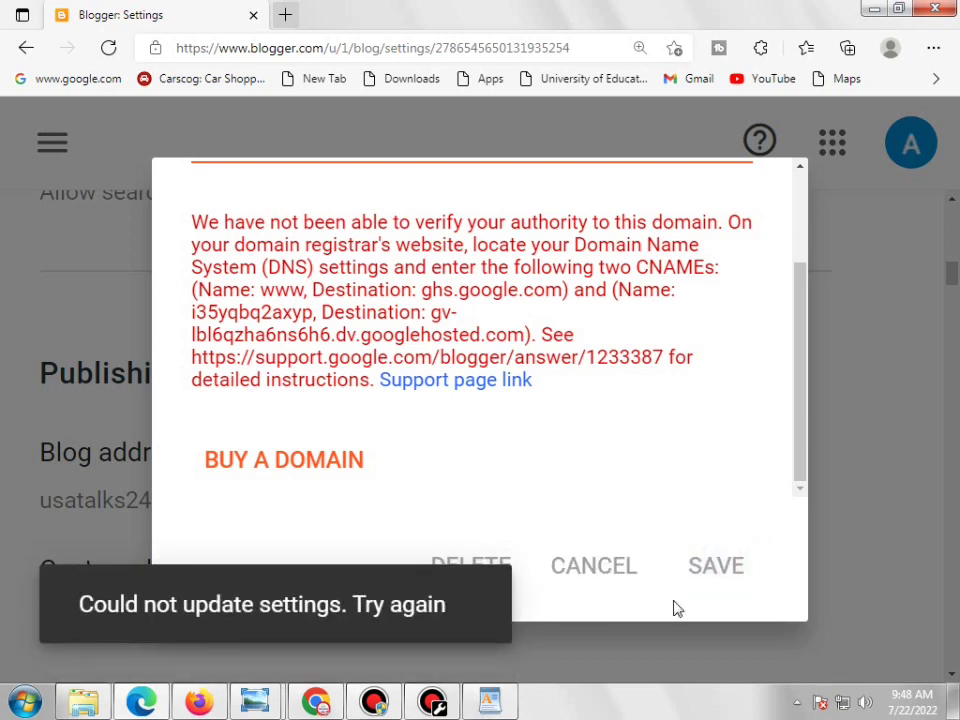
left_click(733, 572)
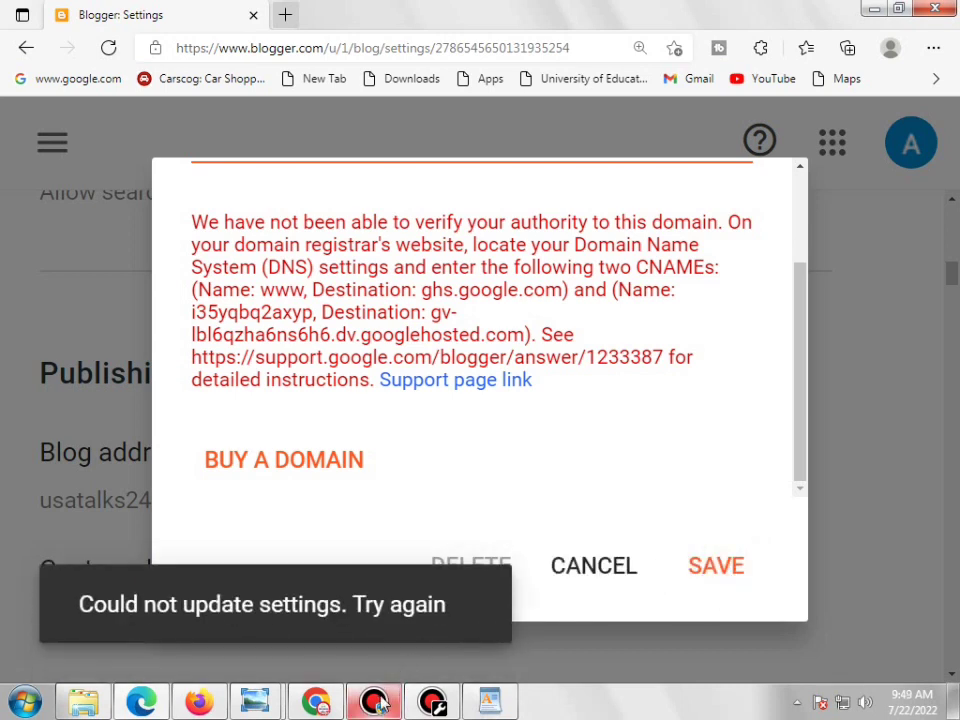
left_click(376, 703)
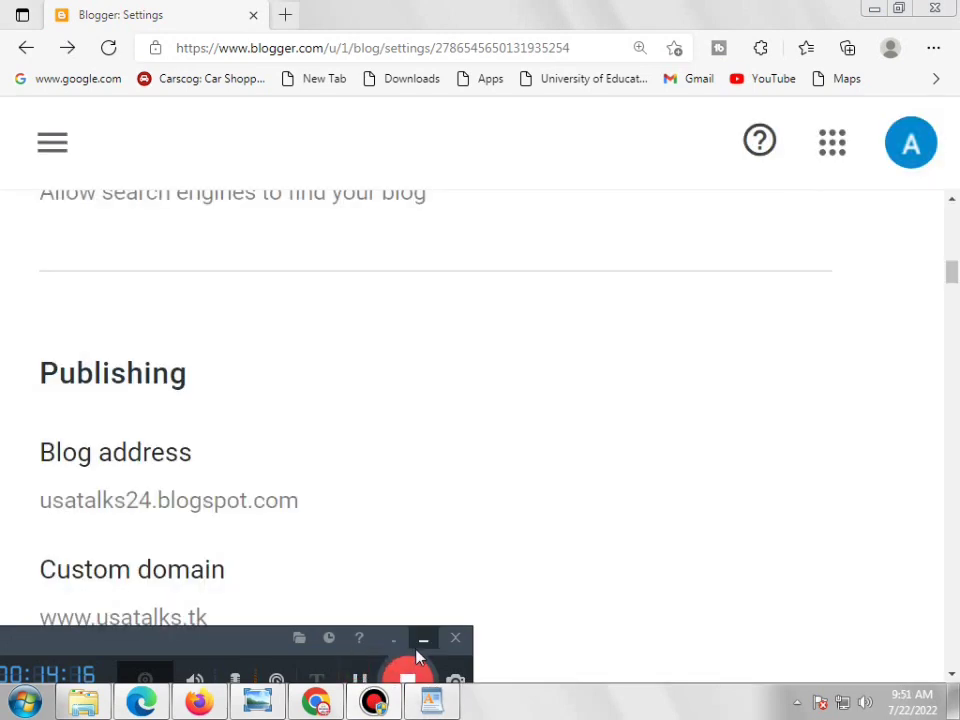
Adjust the browser zoom and bring it back to 100%
left_click(424, 638)
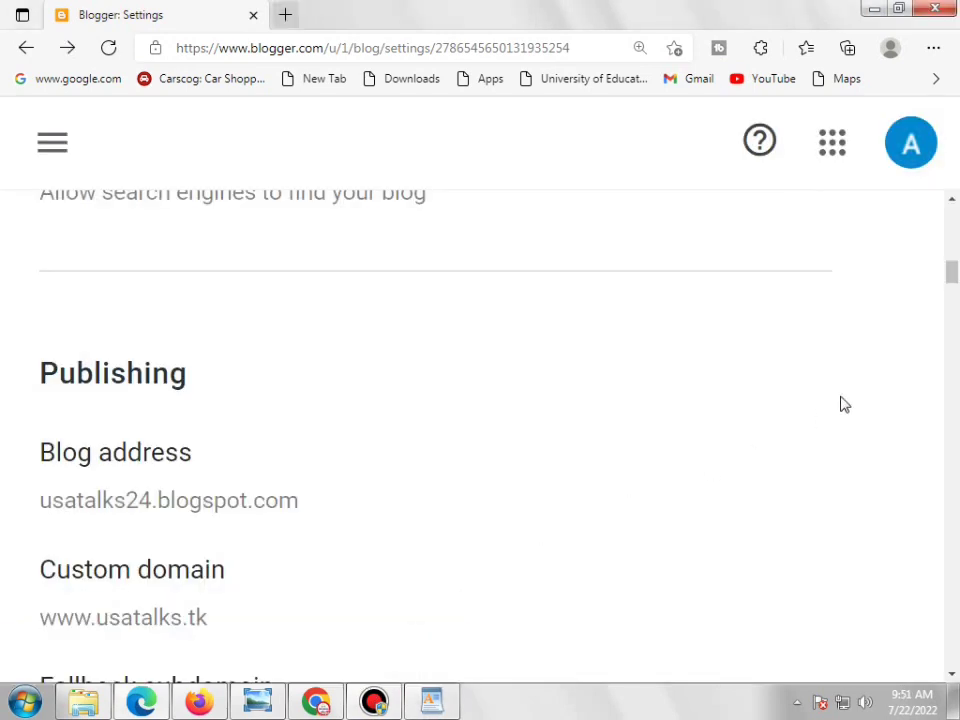
key("ctrl+minus")
key("ctrl+minus")
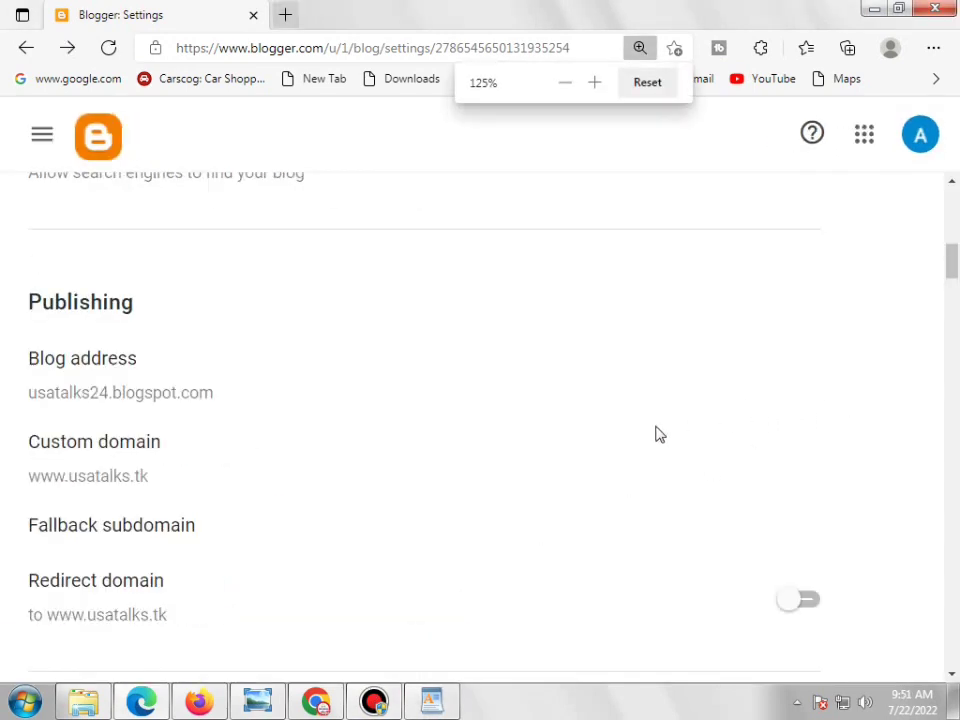
key("ctrl+minus")
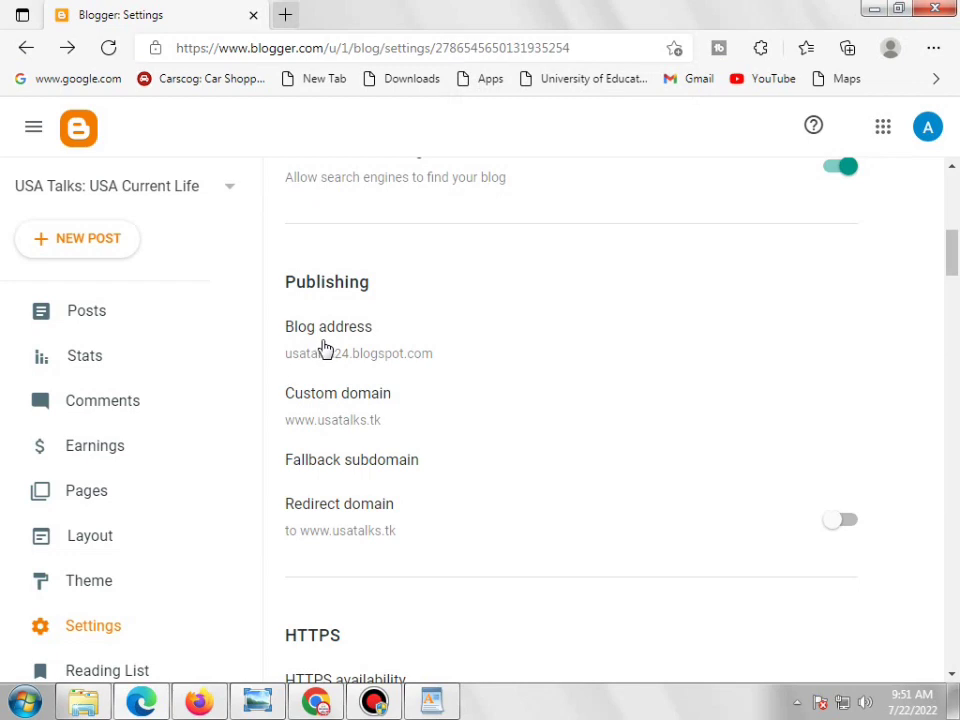
key("ctrl+plus")
key("ctrl+plus")
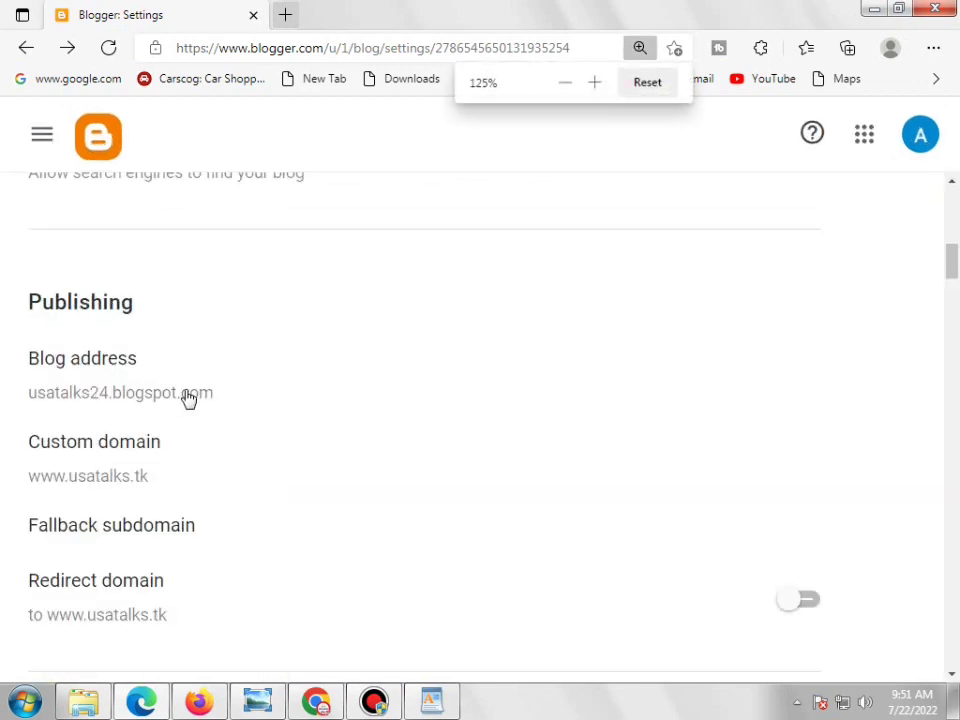
key("ctrl+plus")
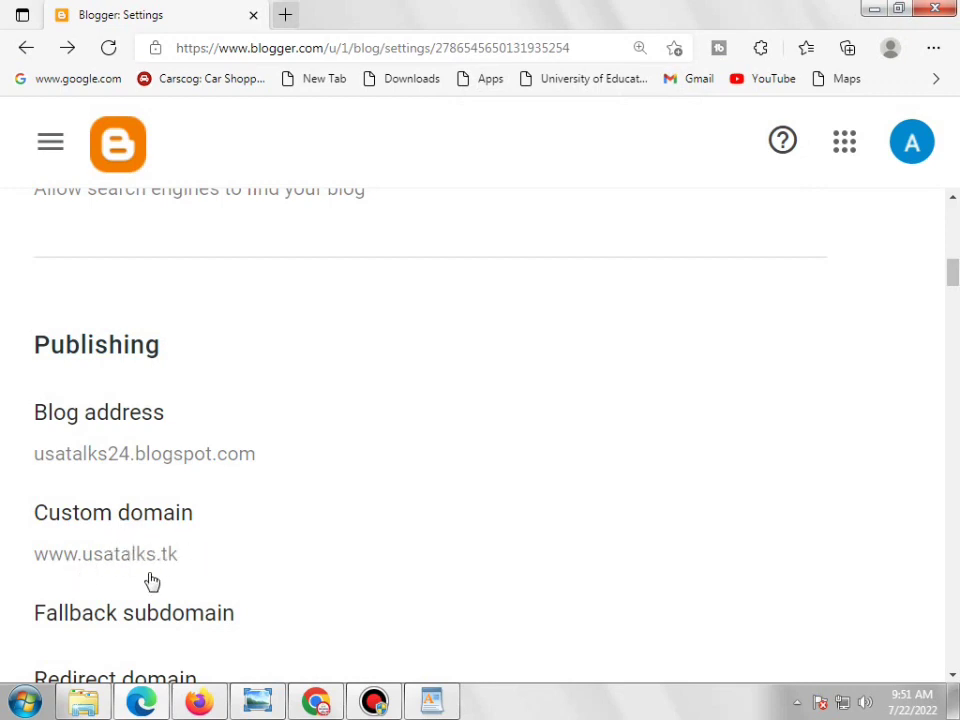
key("ctrl+minus")
key("ctrl+minus")
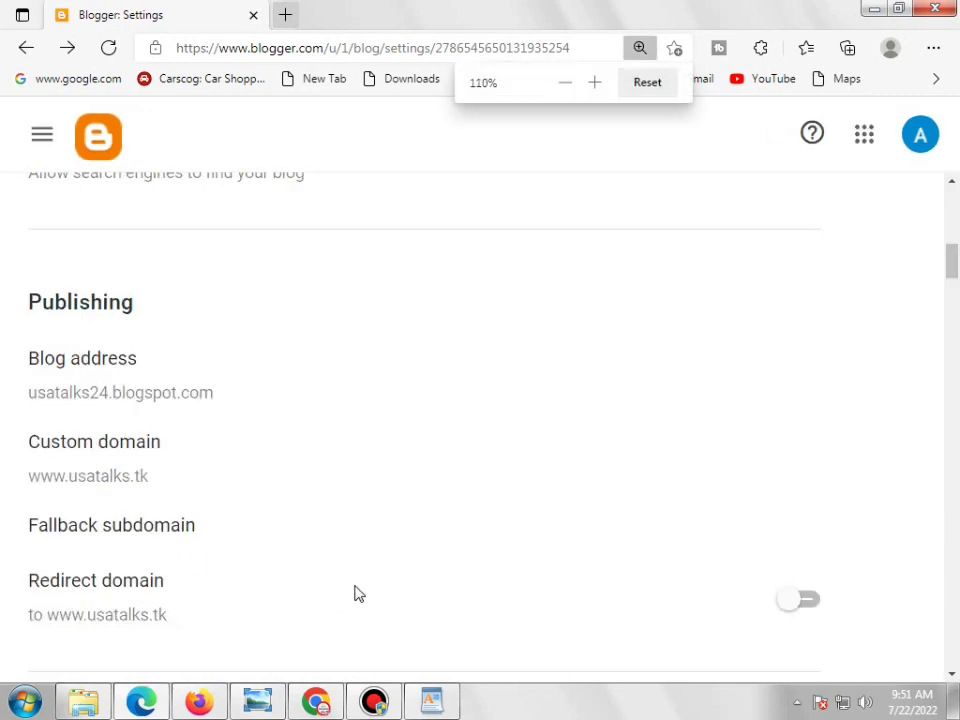
key("ctrl+minus")
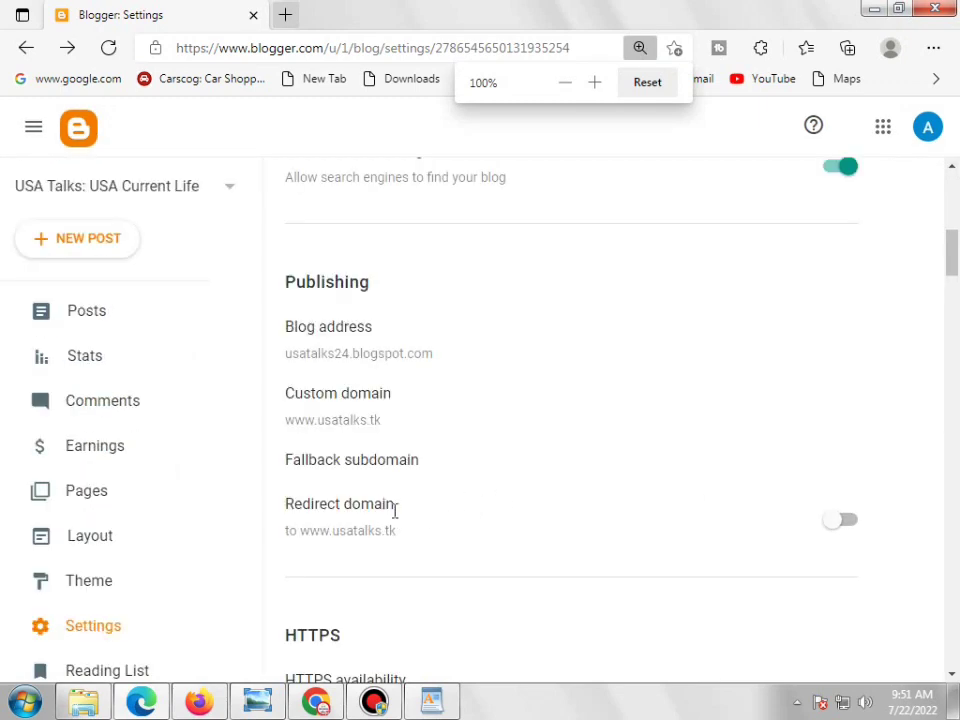
scroll(392, 509, "down", 1)
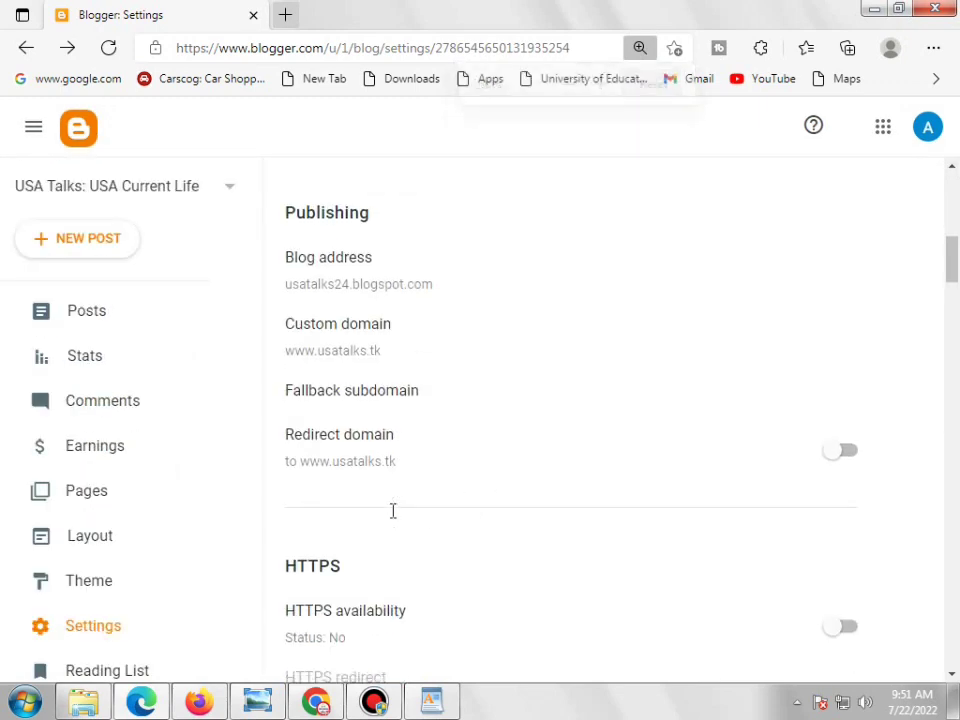
left_click(849, 445)
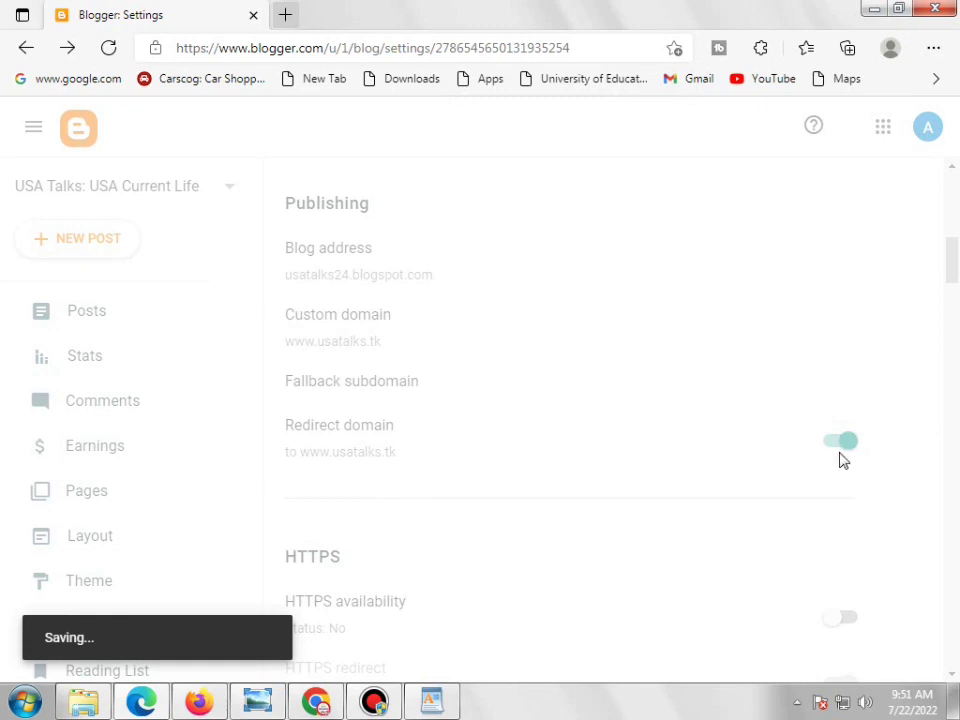
scroll(848, 449, "down", 1)
scroll(432, 445, "down", 1)
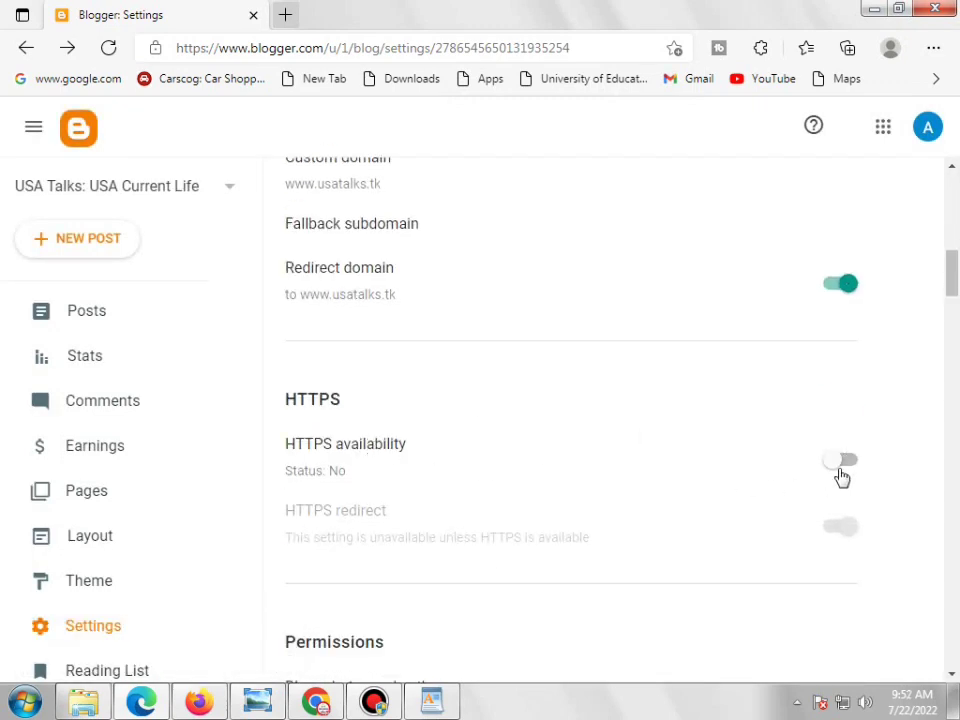
Enable HTTPS availability, then open the live blog in a new tab via View blog
left_click(840, 464)
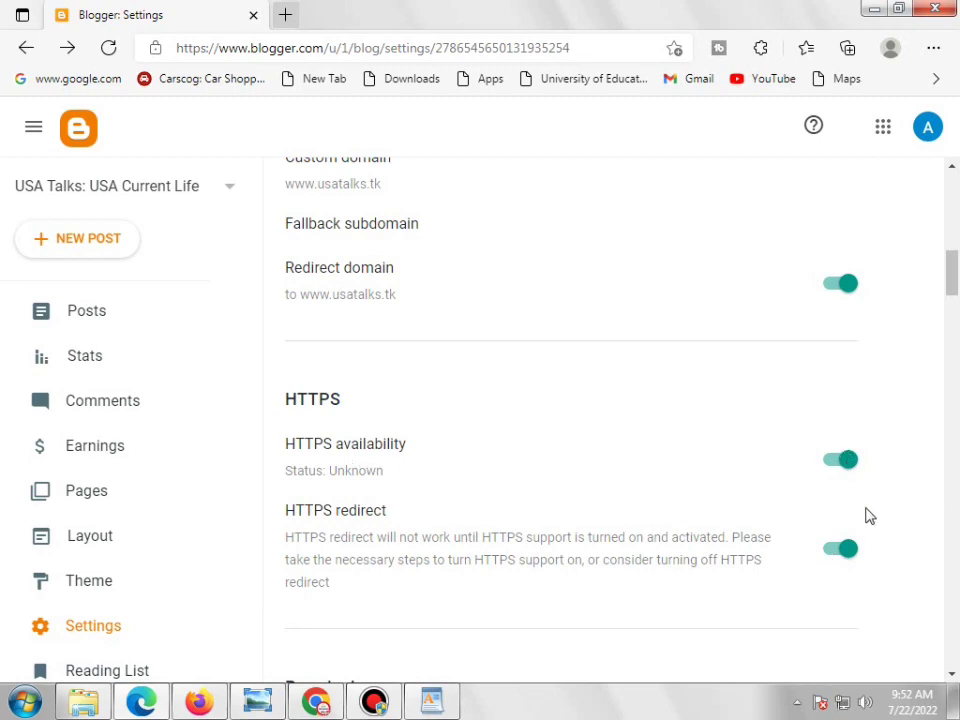
scroll(808, 481, "down", 8)
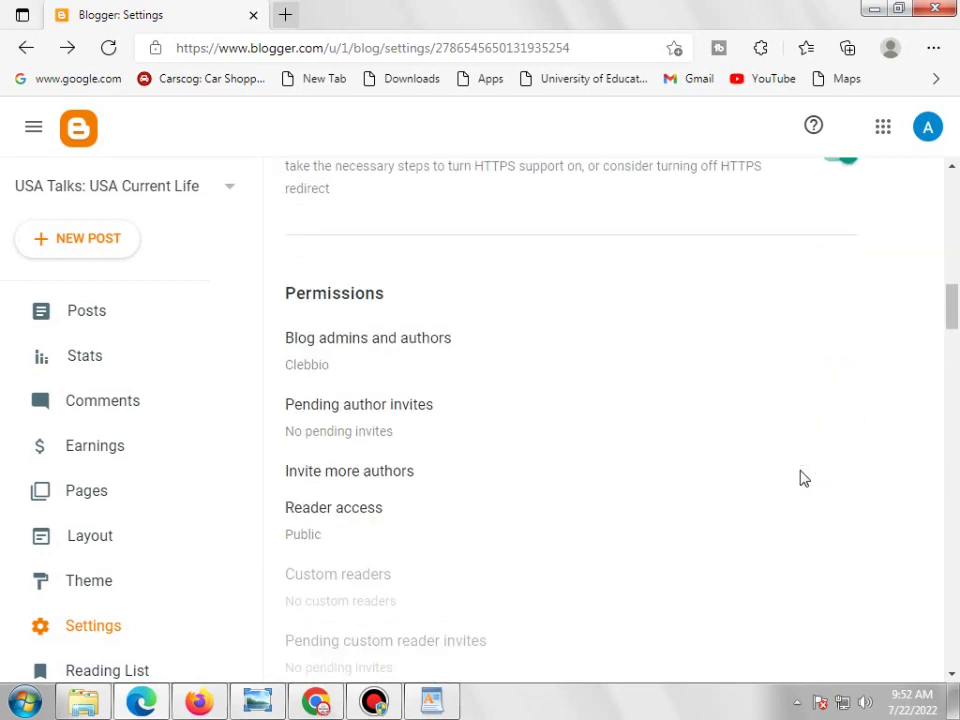
scroll(800, 487, "down", 6)
scroll(34, 493, "down", 2)
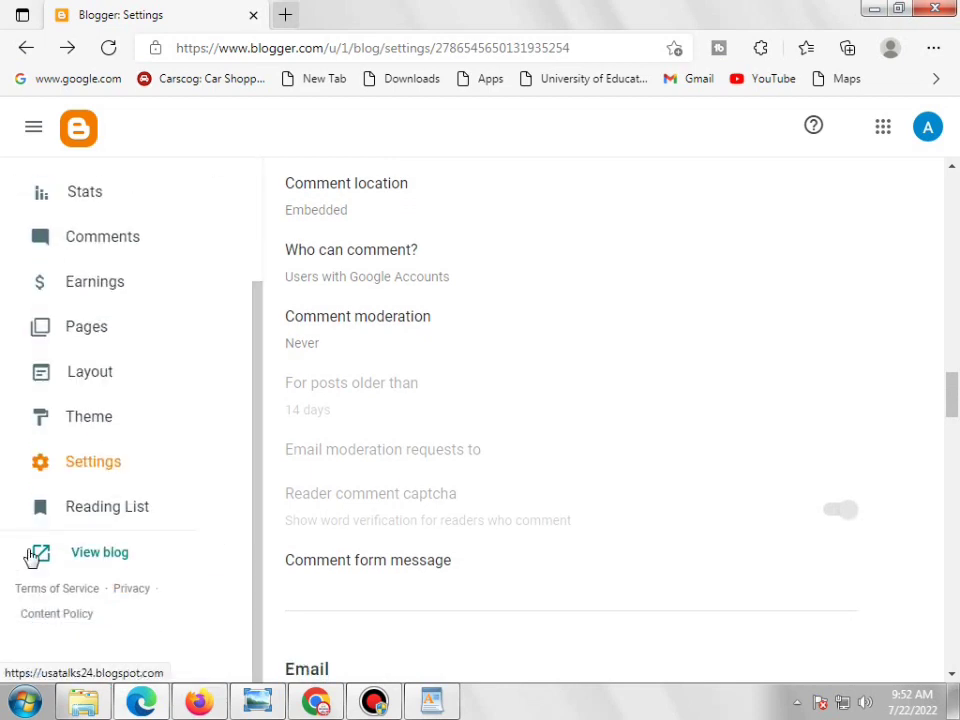
left_click(111, 561)
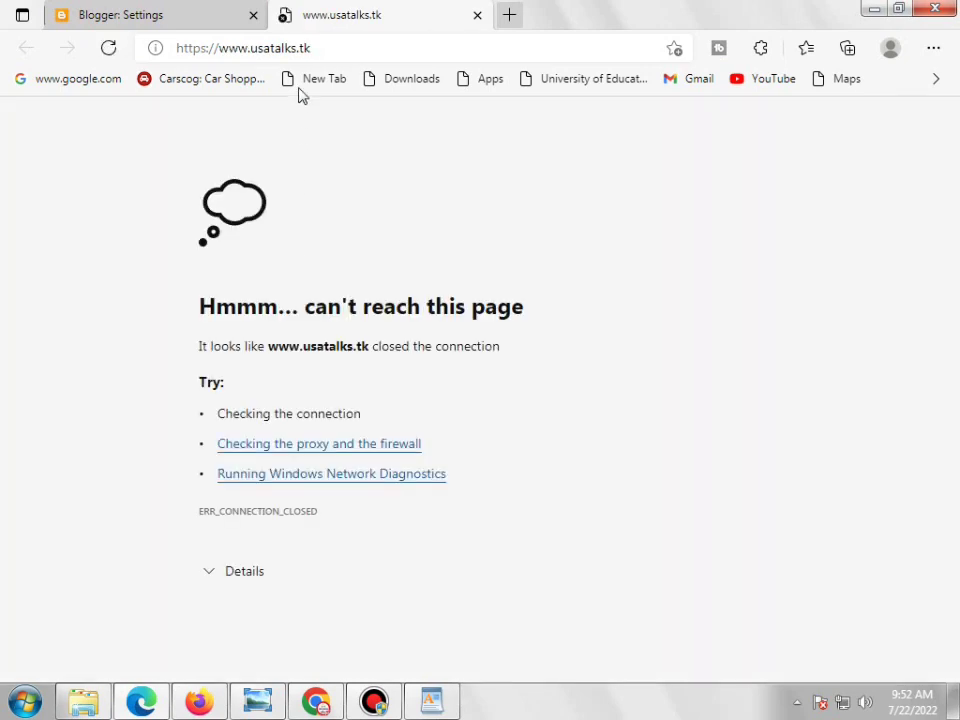
Go back to the Blogger Settings tab and scroll up to its Basic section
double_click(390, 48)
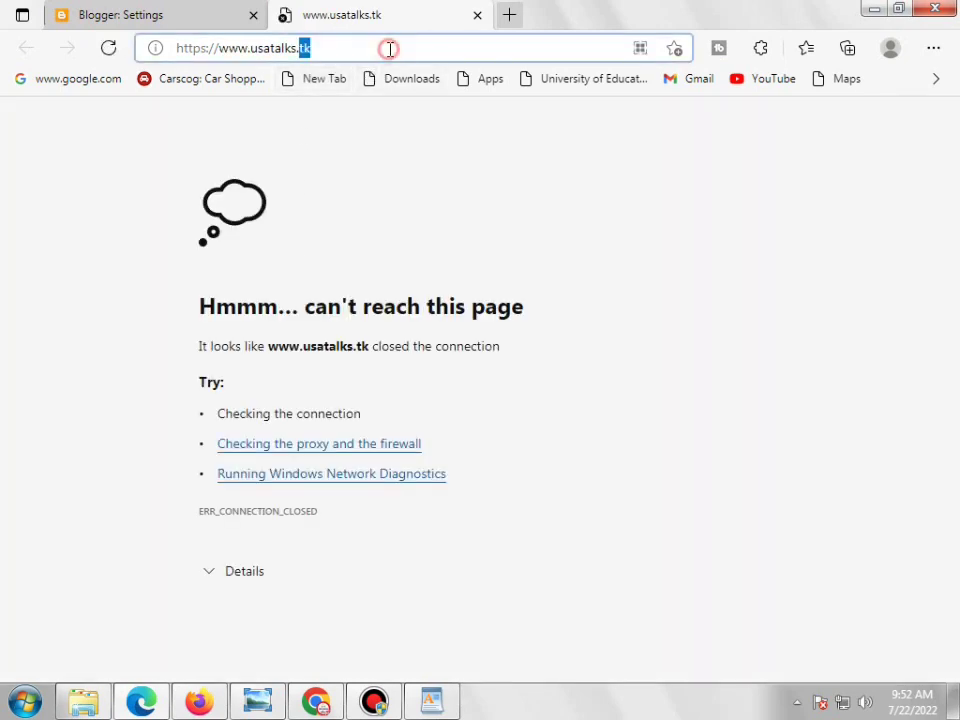
left_click(525, 240)
left_click(148, 22)
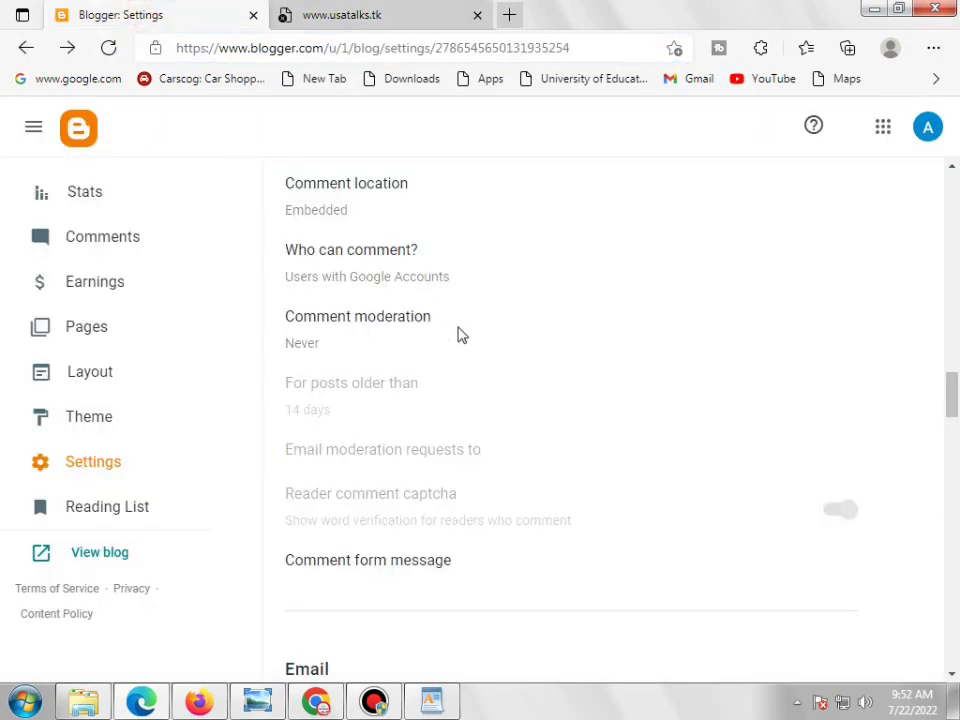
scroll(467, 332, "up", 3)
scroll(467, 332, "up", 15)
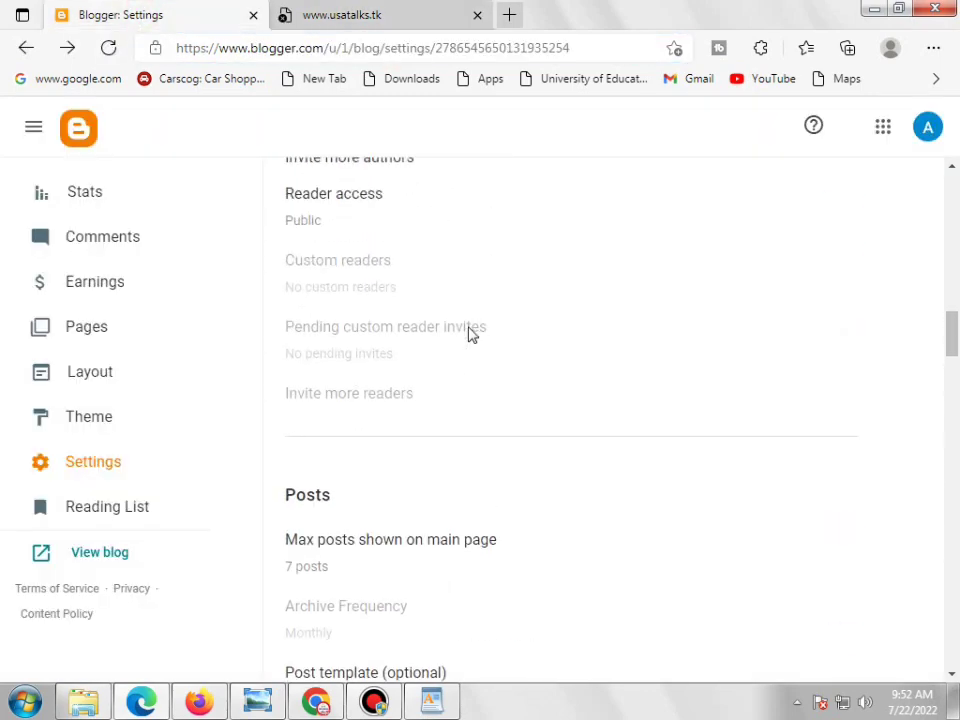
scroll(470, 334, "up", 4)
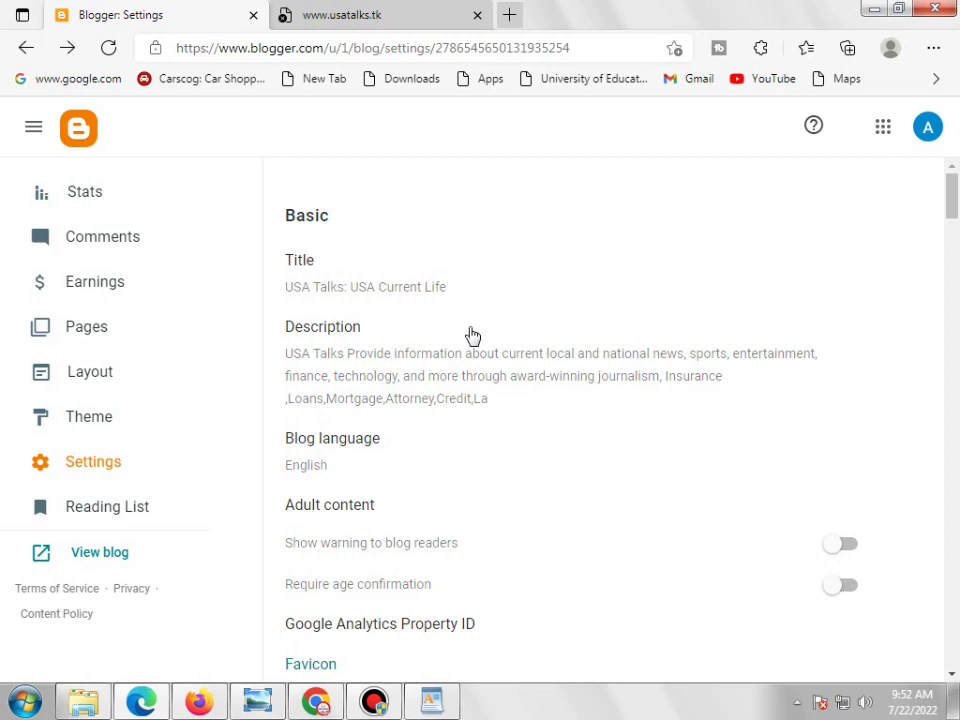
left_click(347, 333)
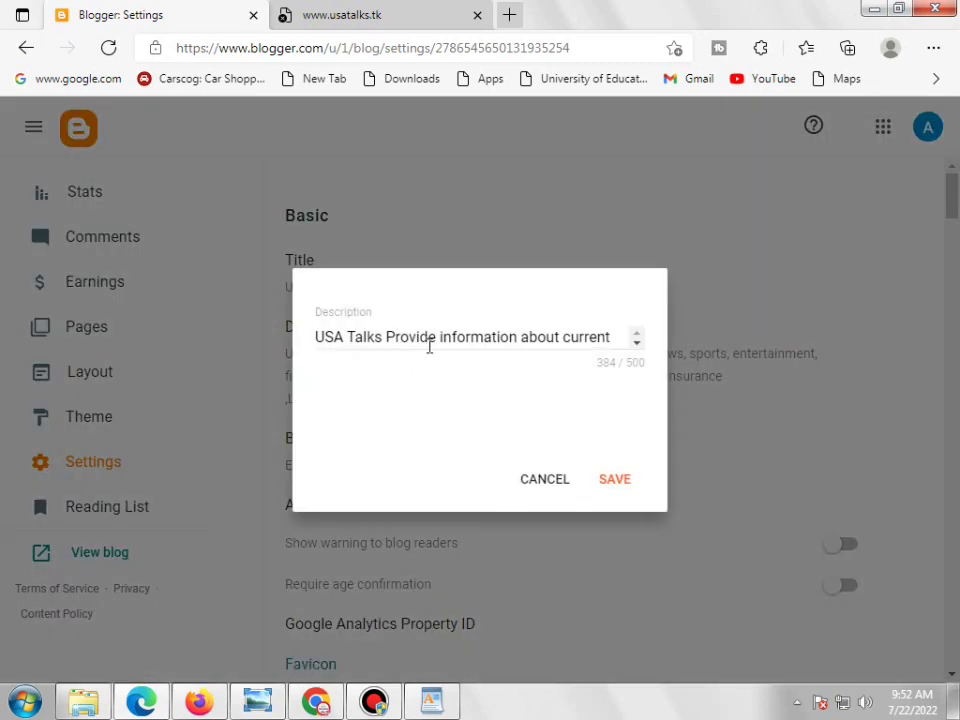
left_click(429, 346)
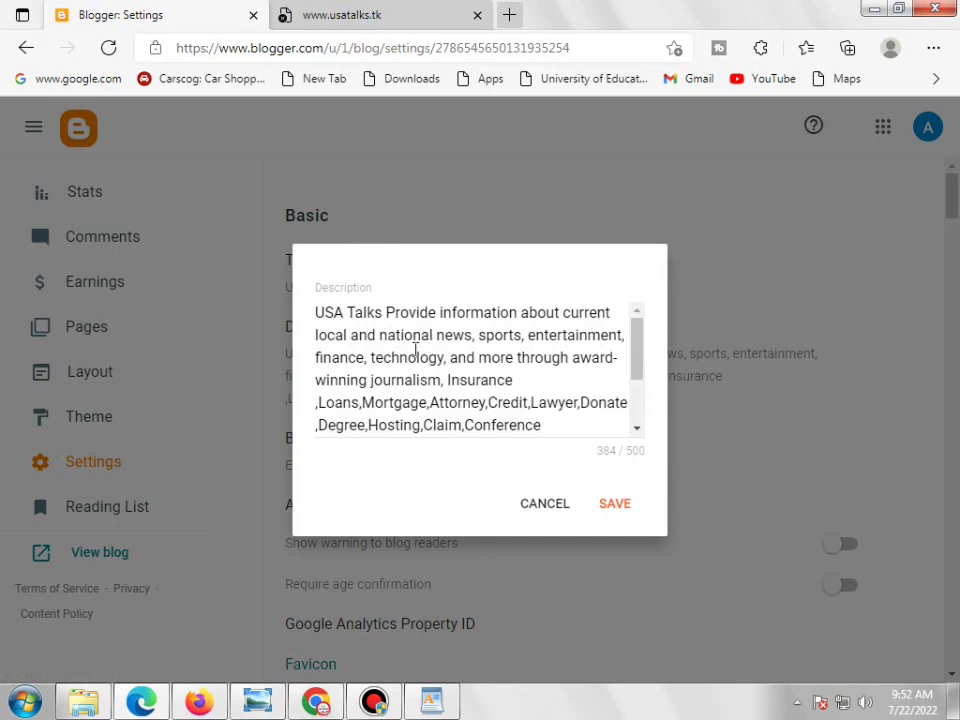
scroll(380, 338, "down", 3)
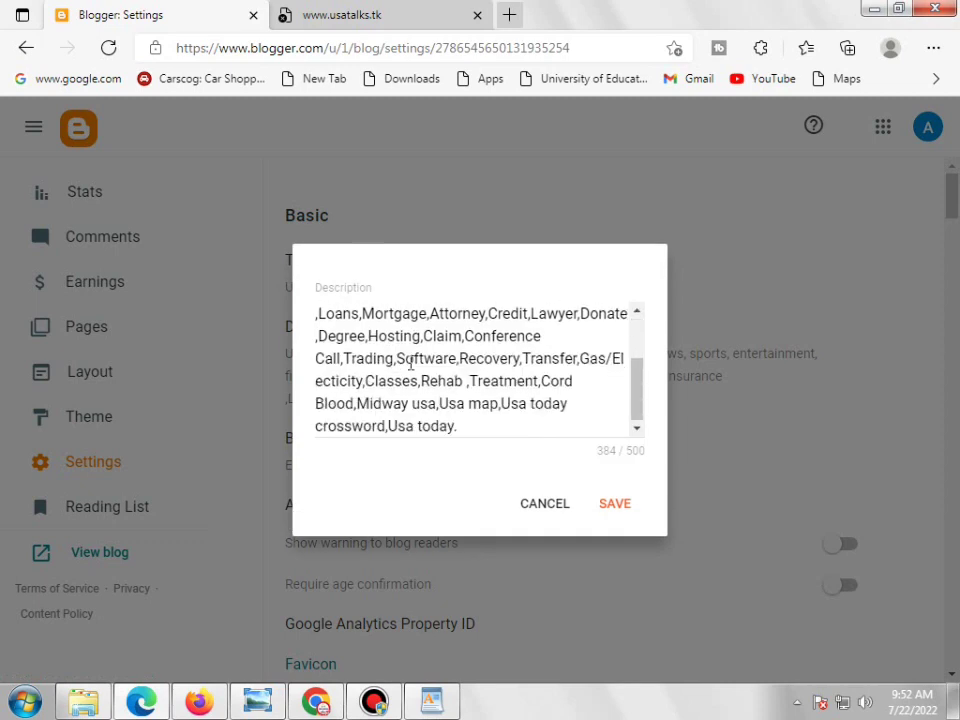
left_click(532, 505)
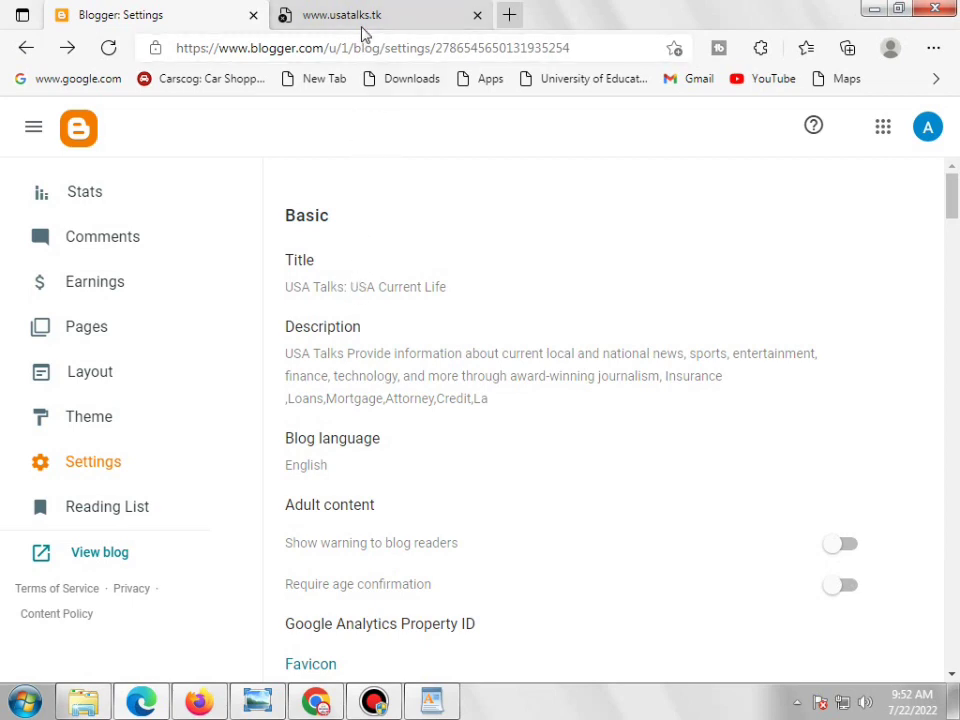
scroll(531, 386, "down", 3)
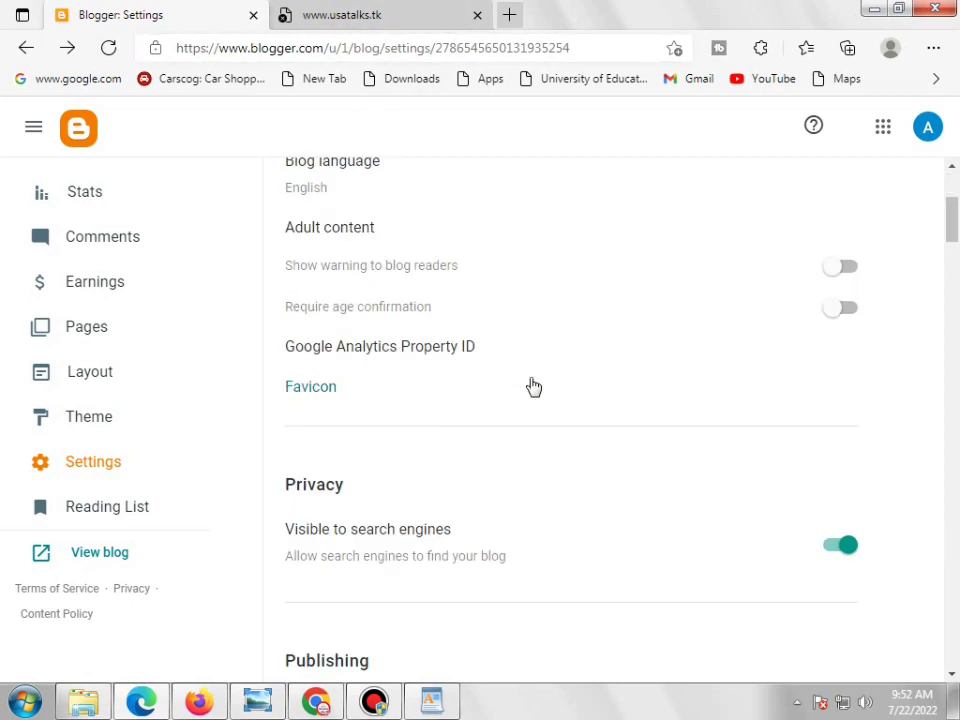
scroll(533, 386, "down", 11)
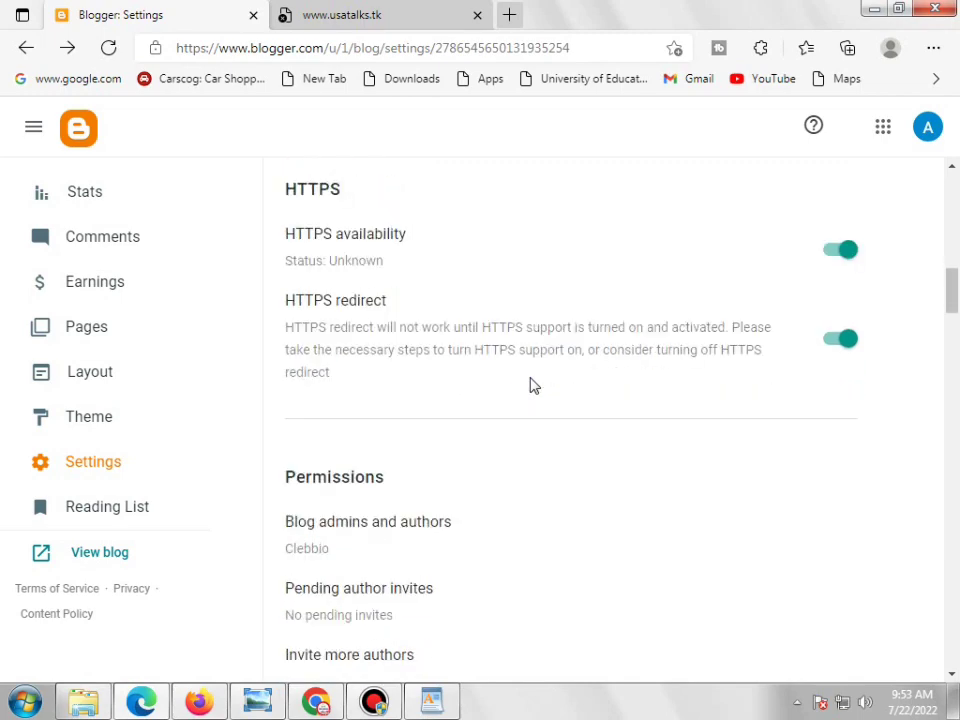
scroll(533, 386, "down", 12)
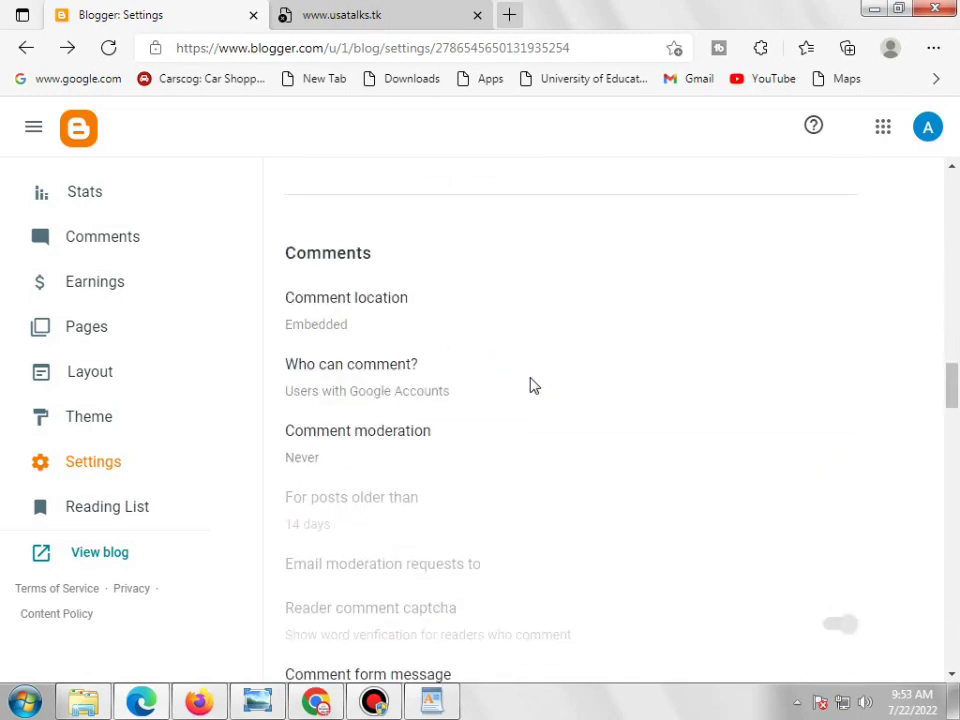
scroll(533, 386, "down", 9)
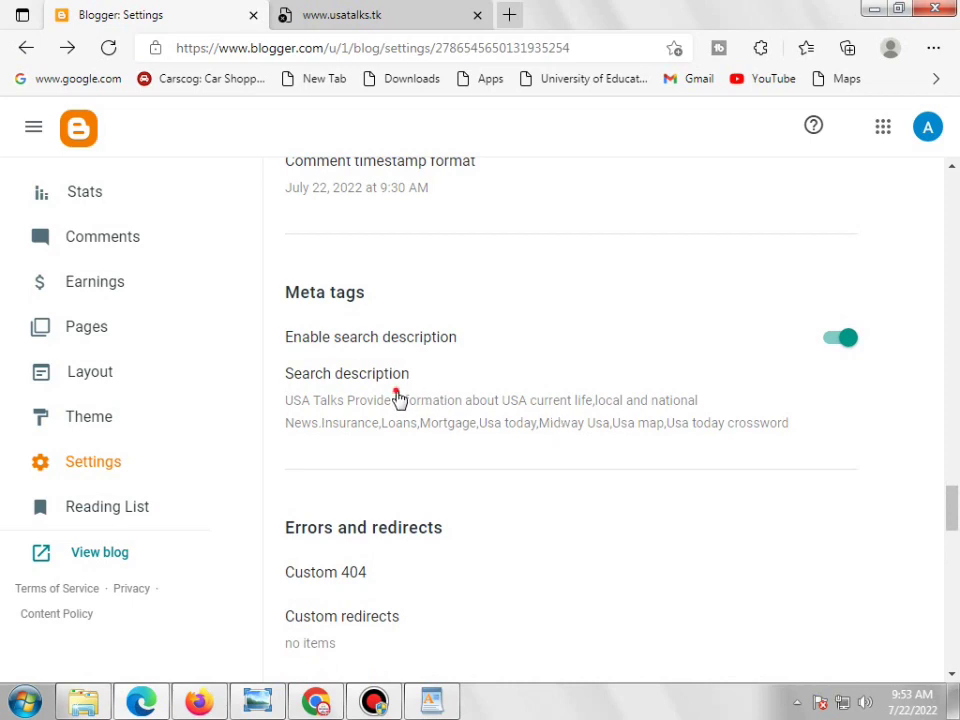
left_click(396, 394)
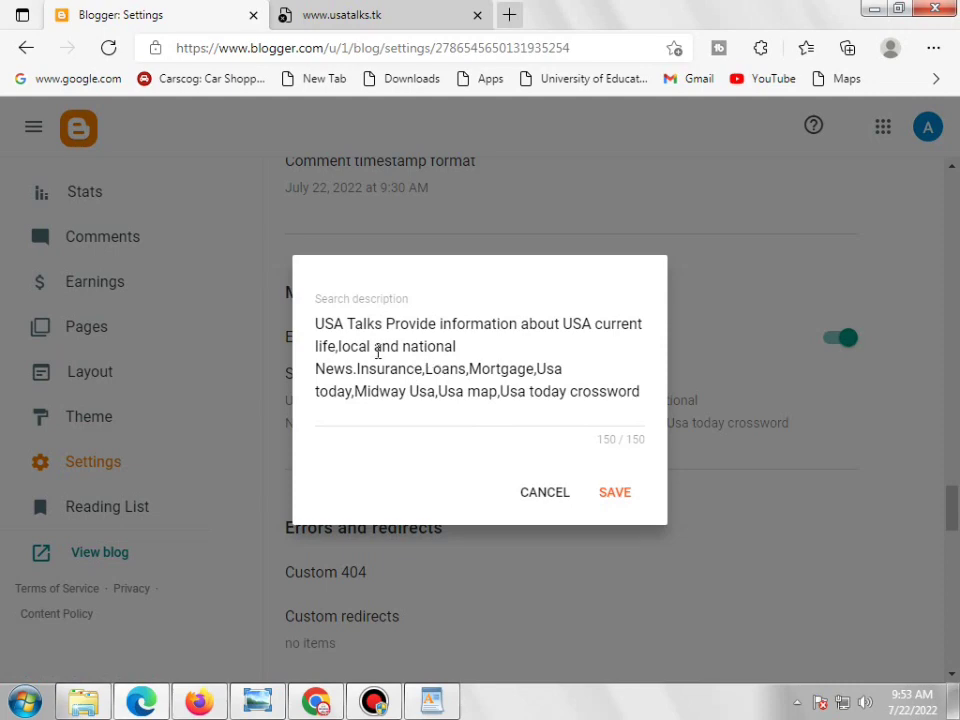
left_click(553, 490)
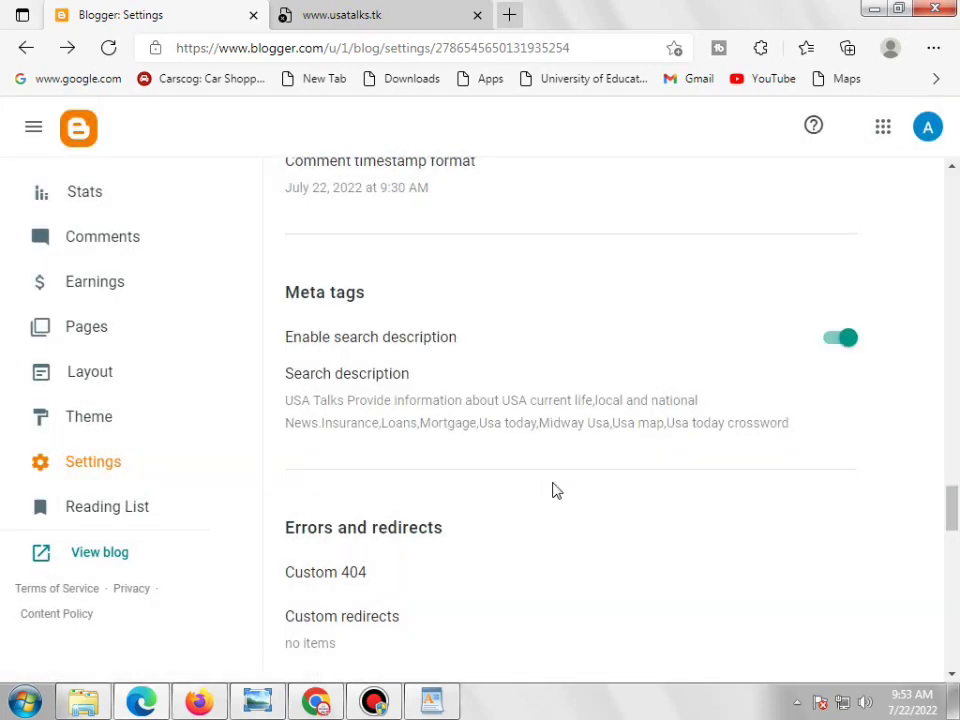
scroll(555, 491, "down", 1)
scroll(556, 491, "down", 3)
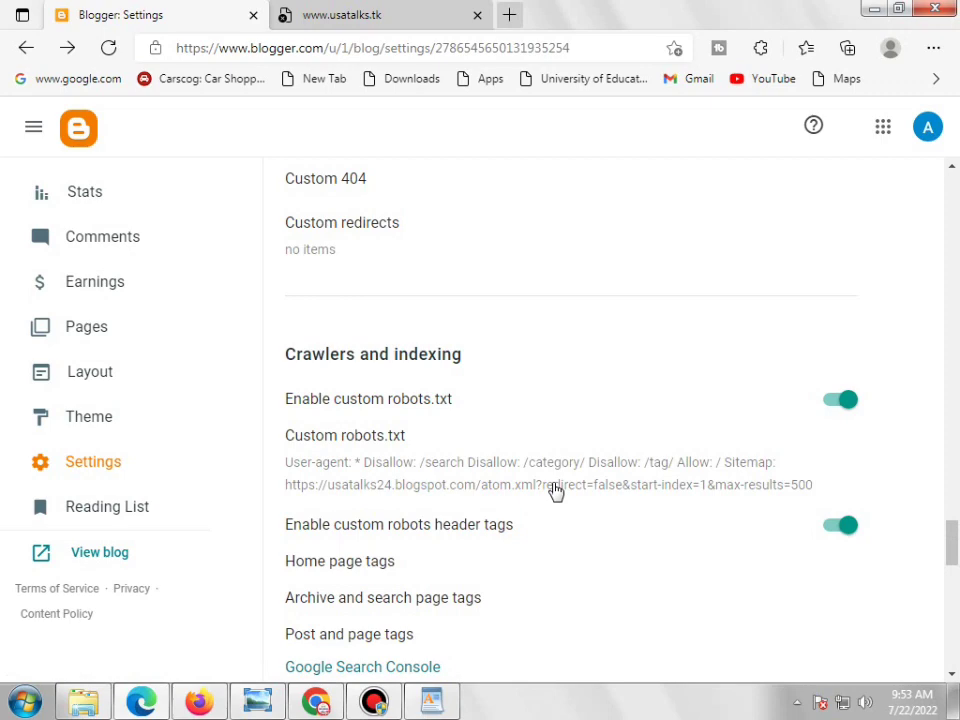
scroll(556, 491, "down", 2)
scroll(551, 491, "up", 6)
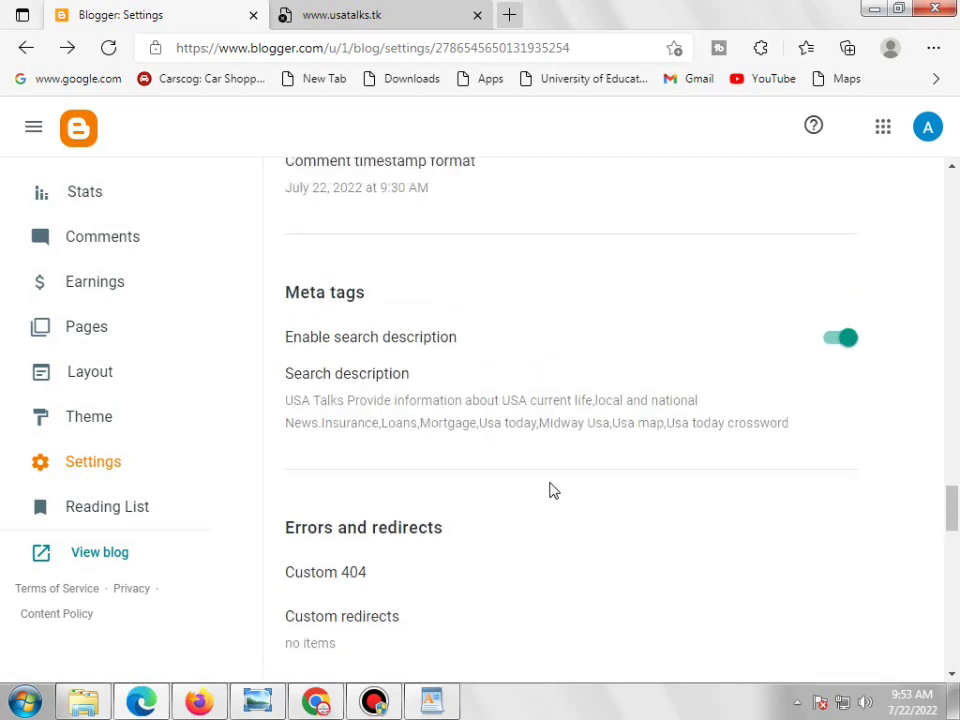
scroll(553, 490, "down", 6)
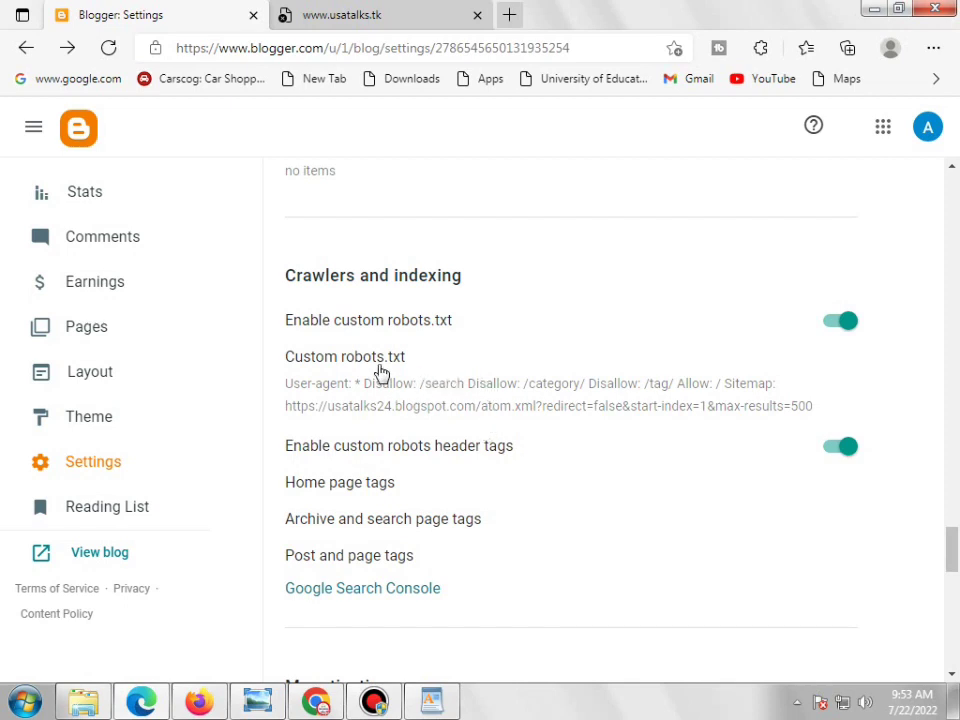
left_click(419, 387)
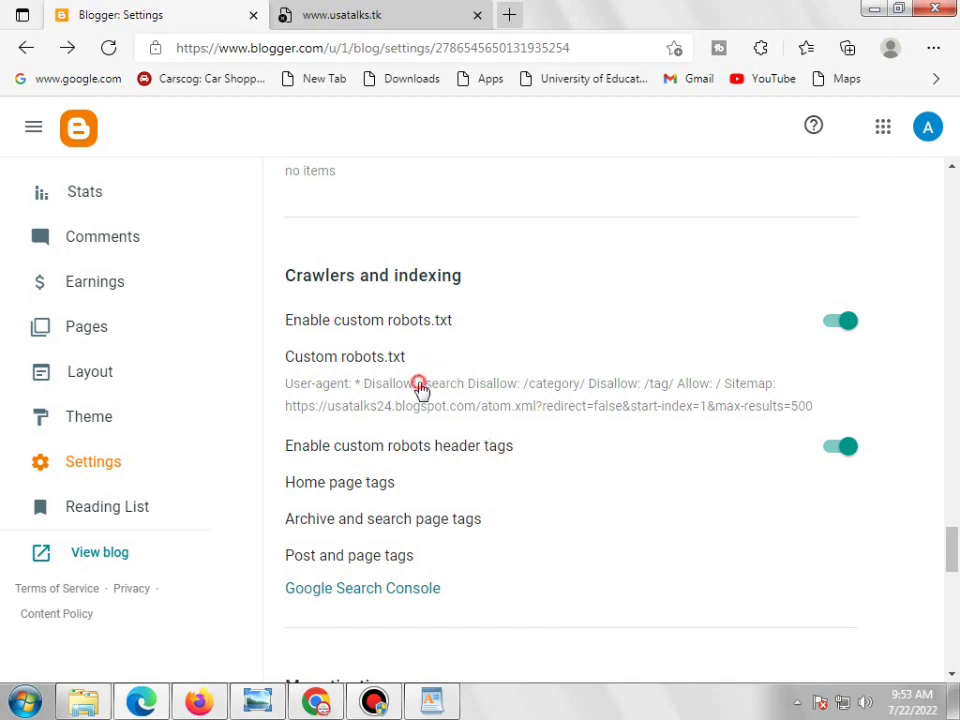
scroll(420, 382, "down", 1)
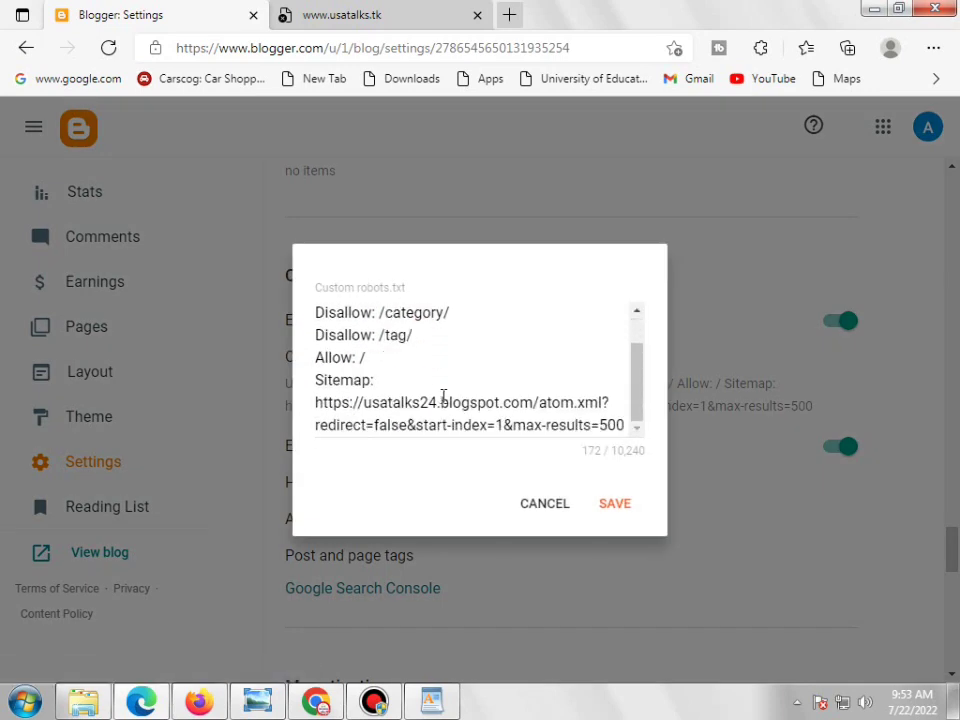
scroll(443, 396, "up", 1)
left_click_drag(319, 318, 372, 405)
scroll(481, 411, "down", 1)
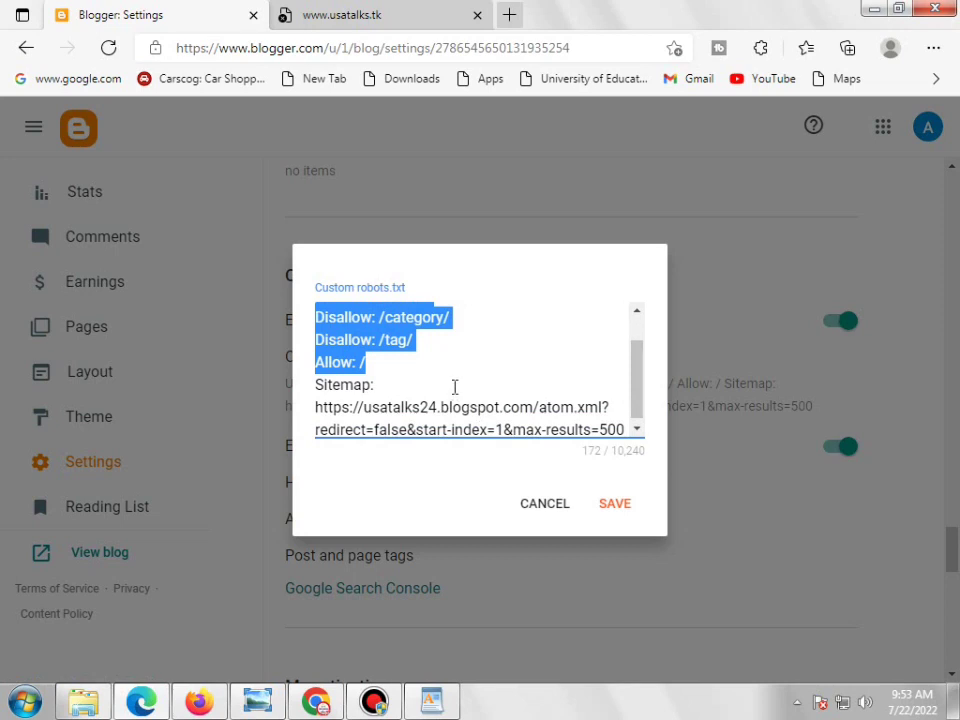
left_click(454, 387)
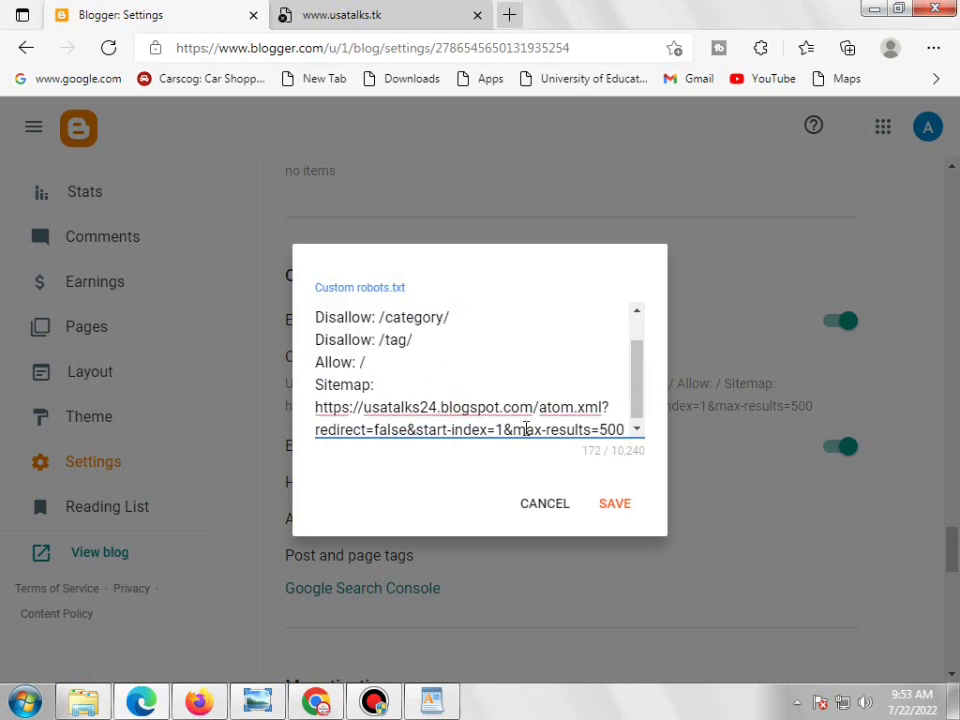
left_click(358, 24)
left_click(420, 48)
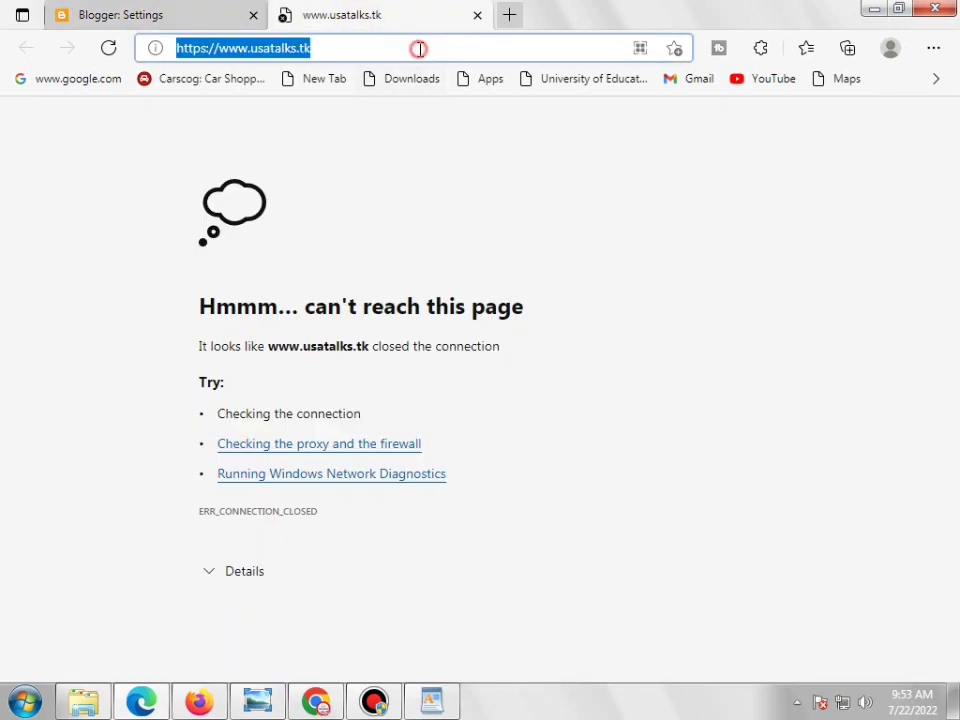
double_click(420, 48)
triple_click(420, 48)
right_click(420, 48)
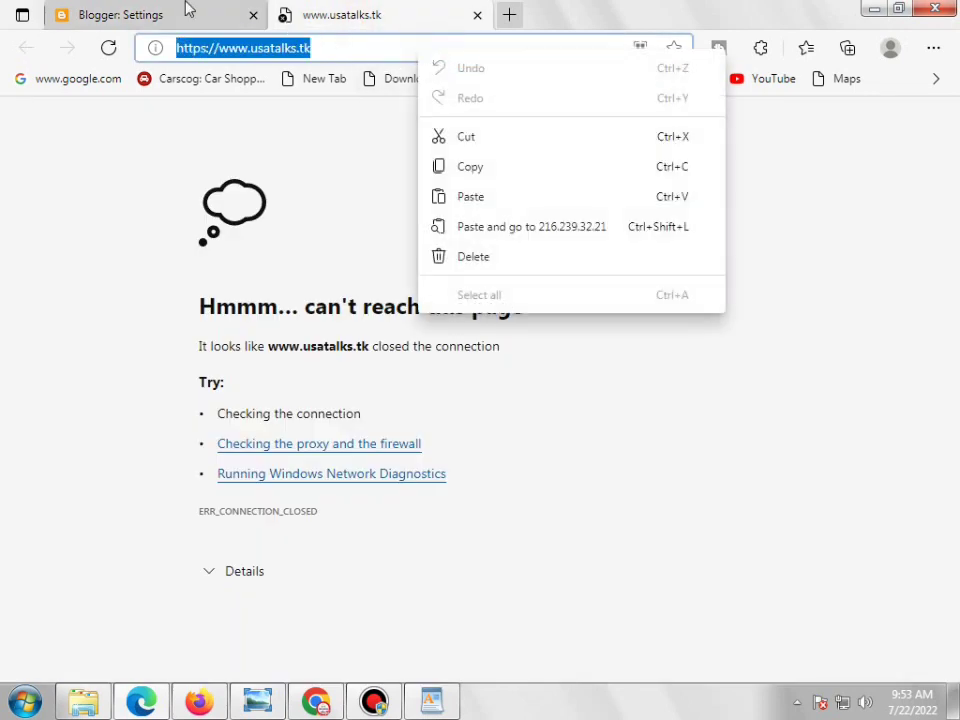
left_click(316, 700)
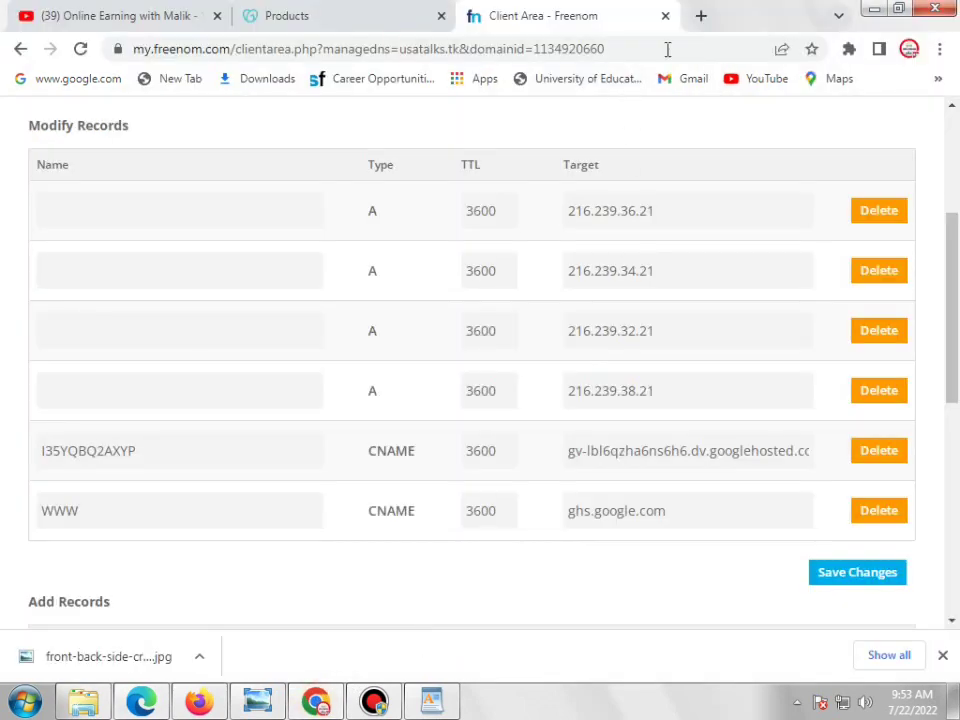
left_click(700, 16)
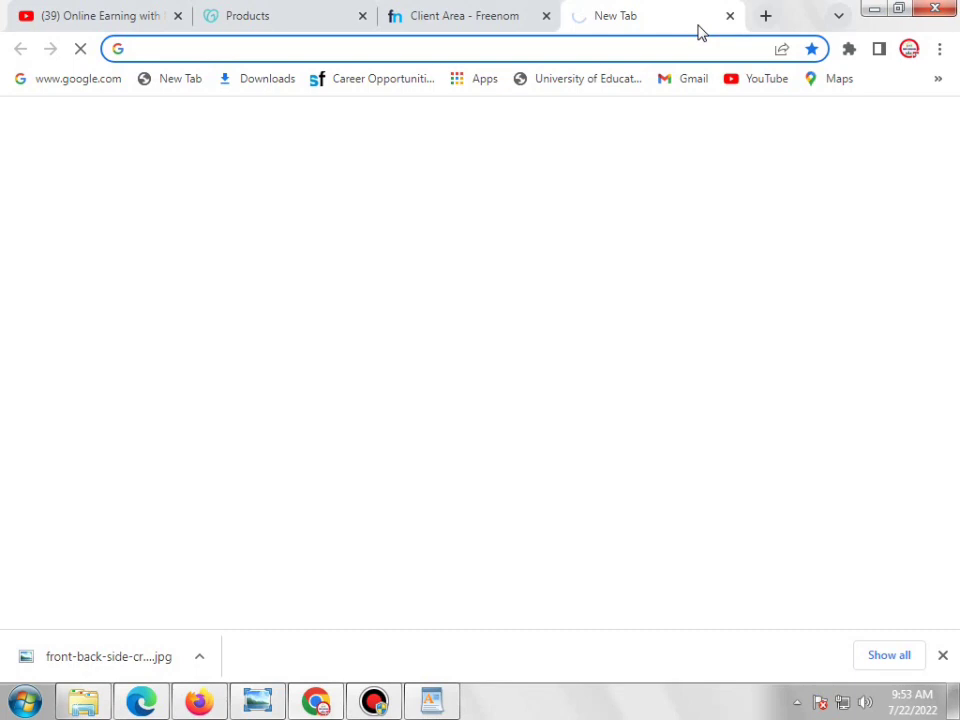
Open the labnol.org Blogger sitemap generator page from the 'labn' address-bar suggestion
type("labn")
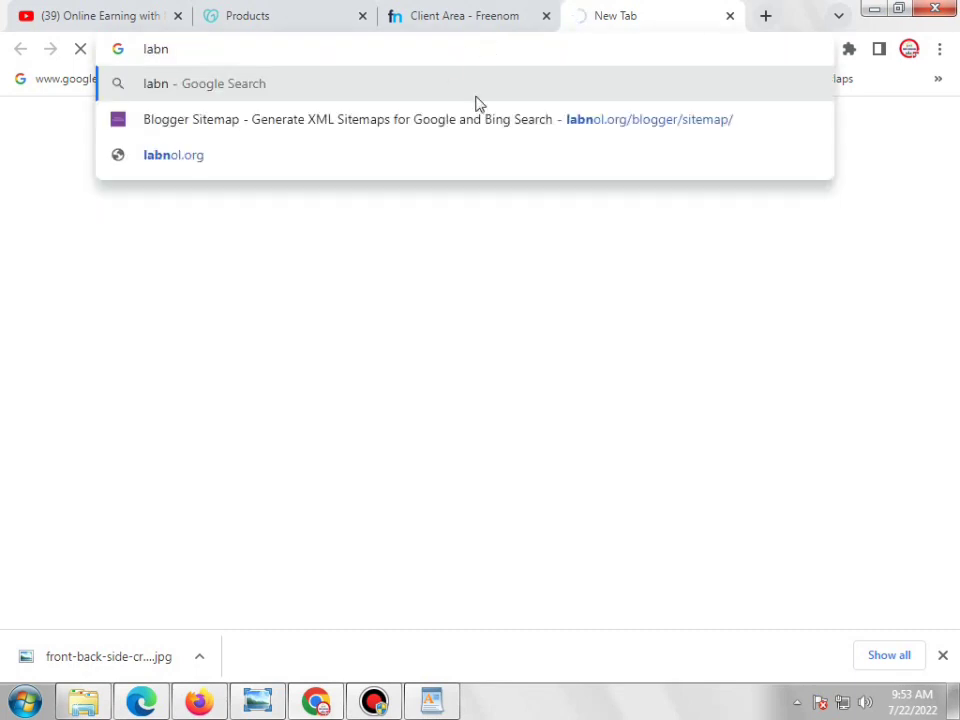
left_click(600, 133)
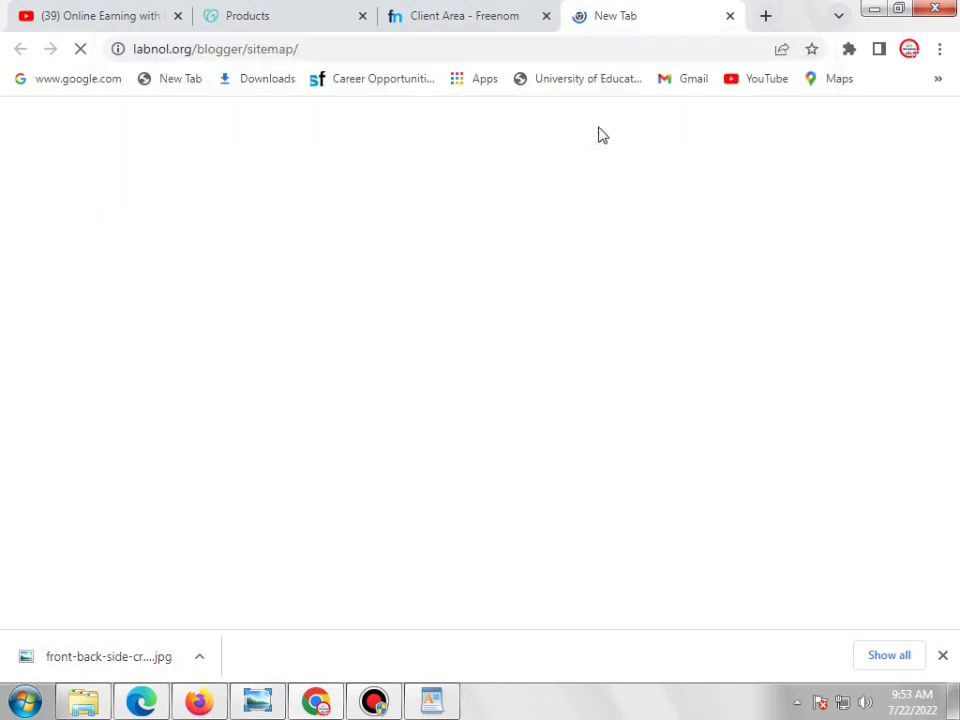
left_click(480, 22)
left_click(626, 22)
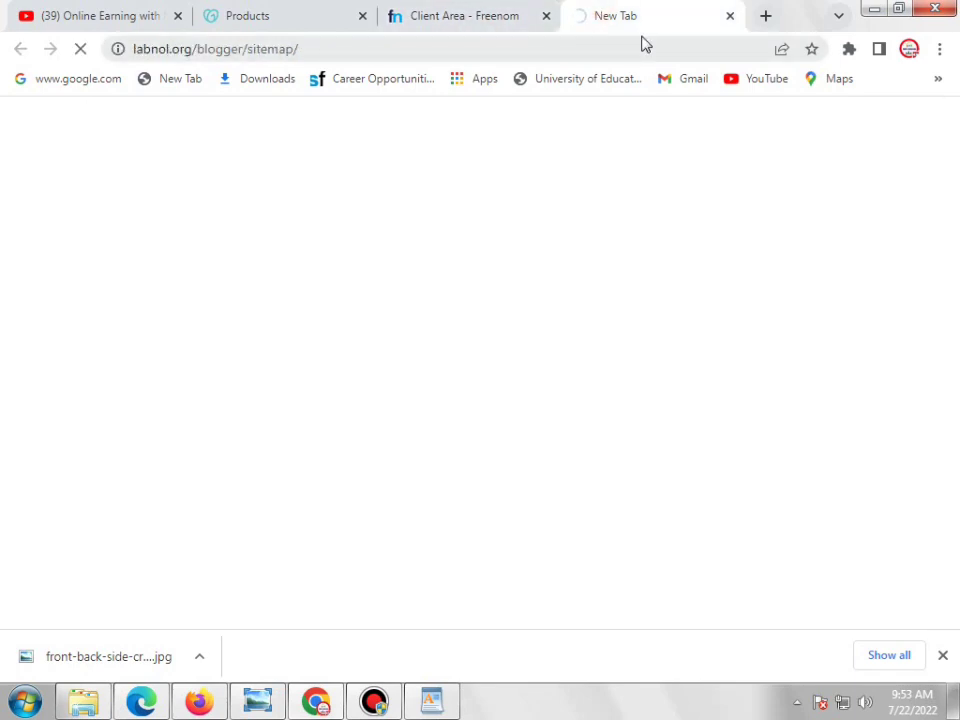
left_click(131, 707)
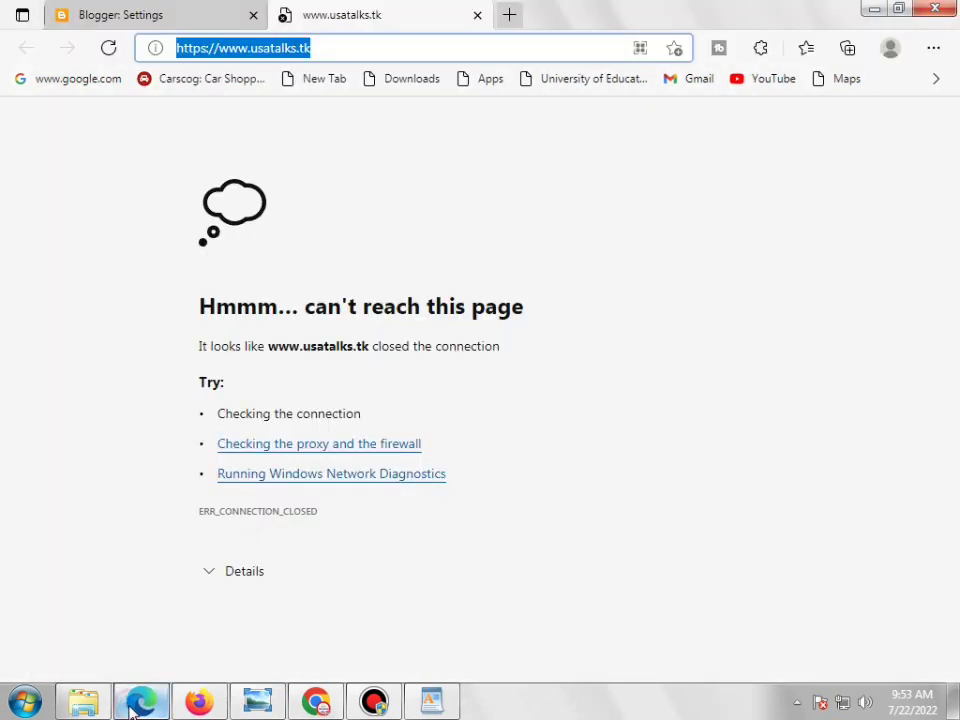
double_click(337, 53)
right_click(336, 54)
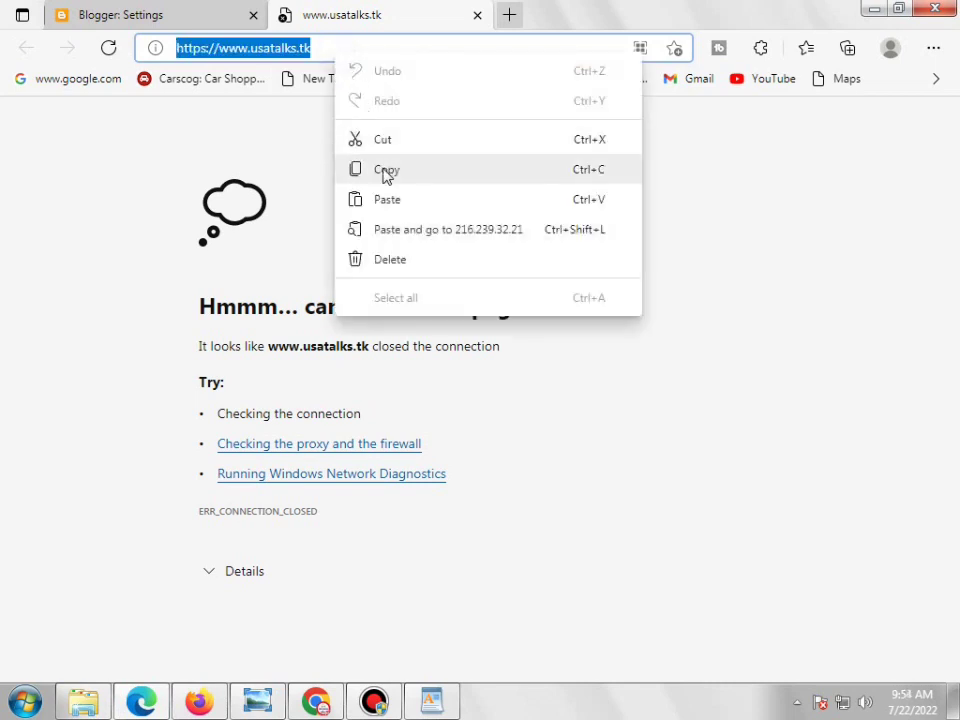
left_click(384, 170)
Return to Chrome and switch to the tab loading the sitemap generator
left_click(316, 703)
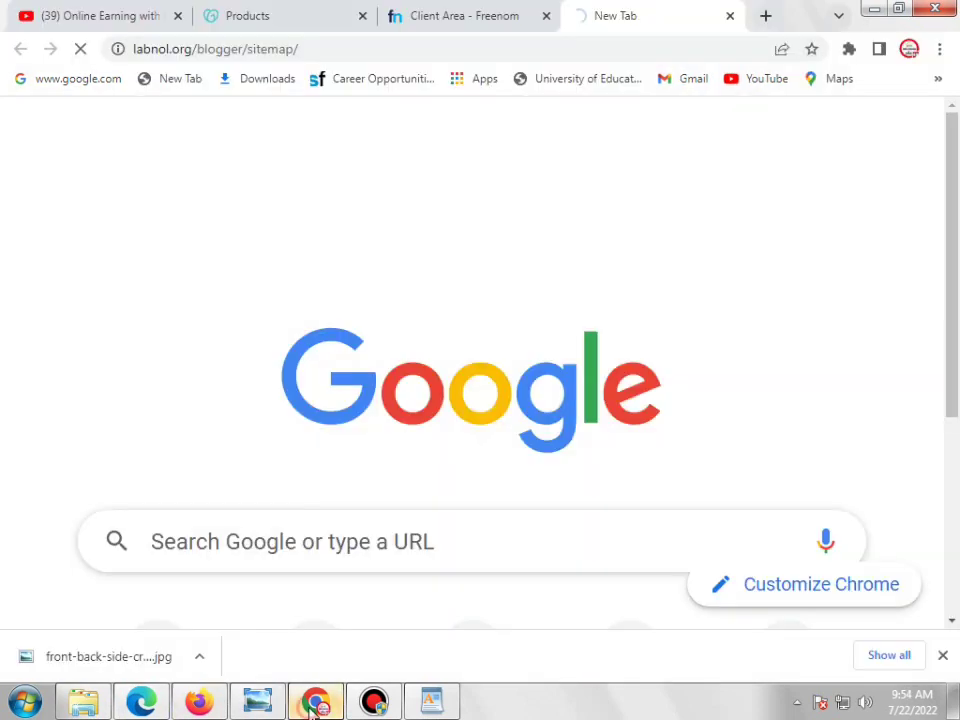
left_click(490, 20)
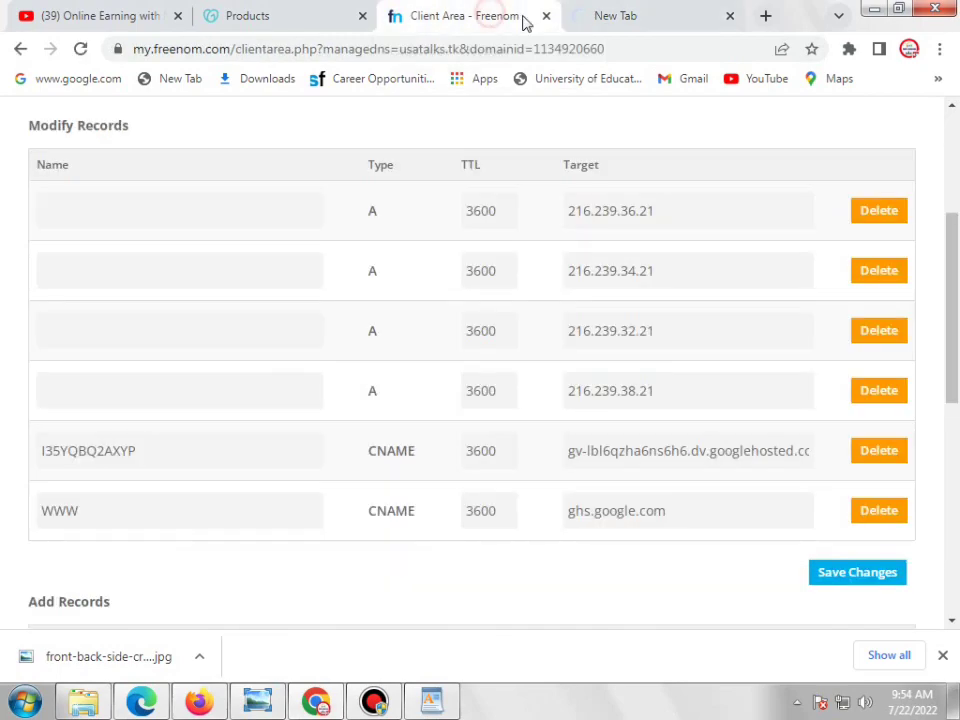
key("ctrl+Tab")
left_click(300, 17)
left_click(655, 22)
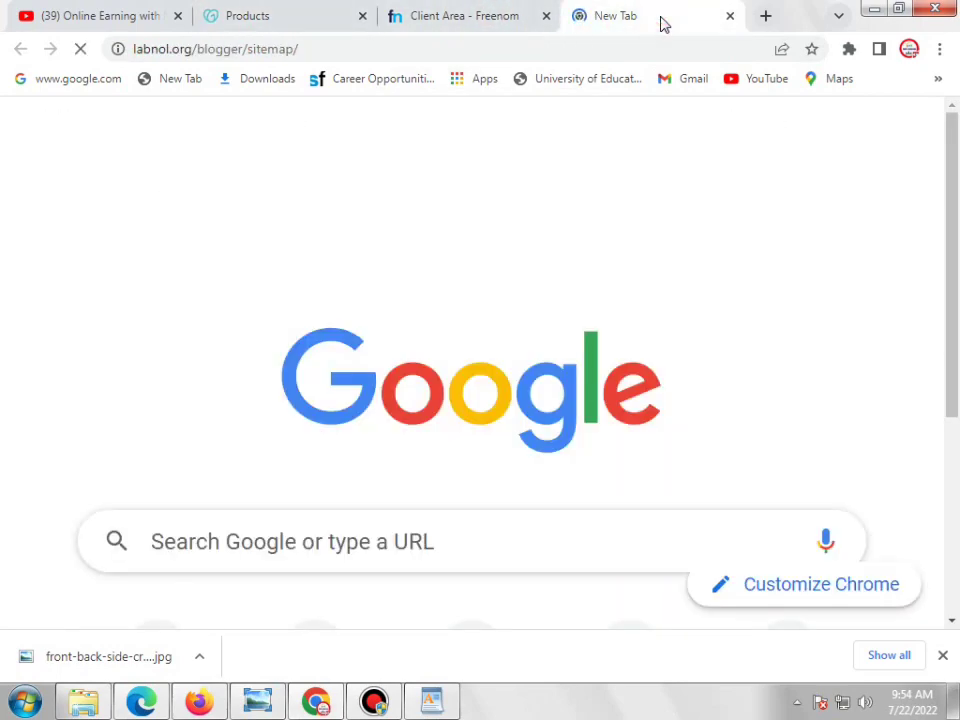
scroll(620, 287, "down", 3)
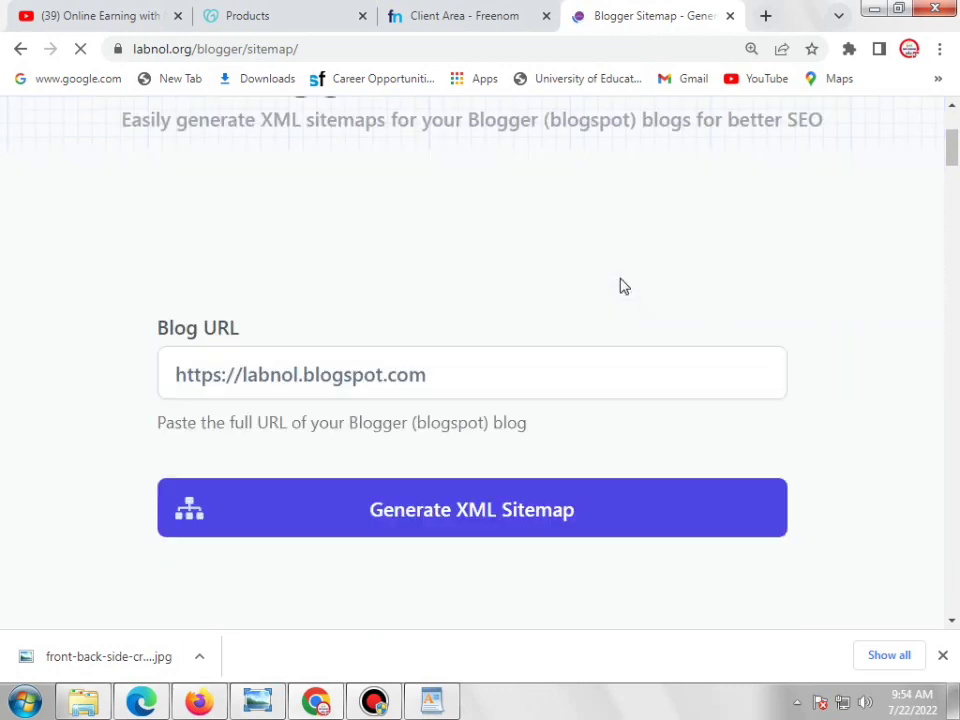
triple_click(509, 340)
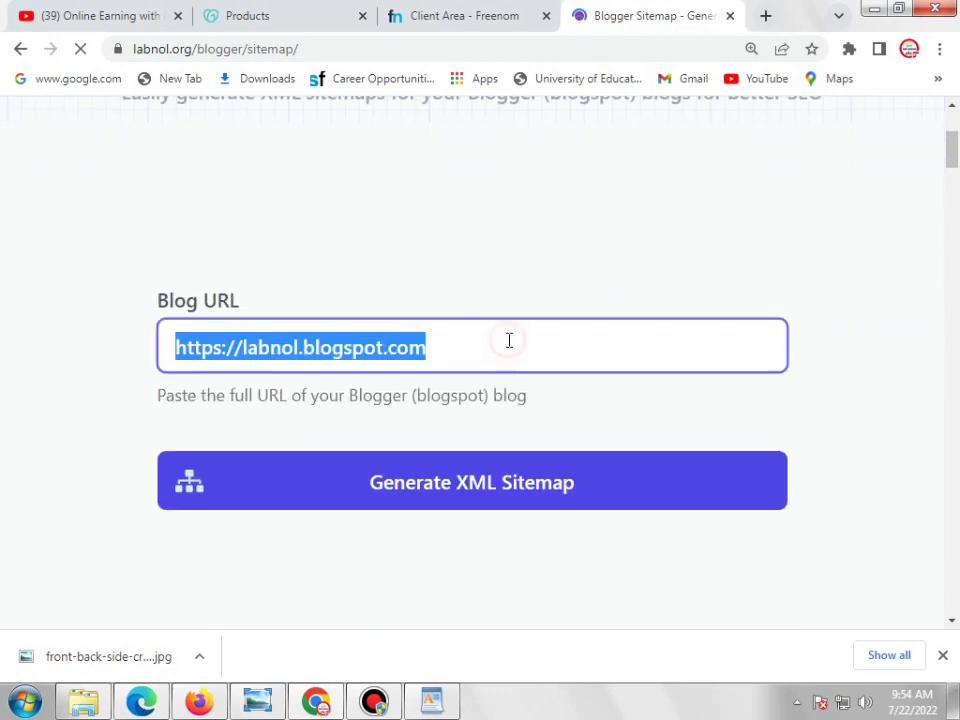
key("BackSpace")
right_click(508, 340)
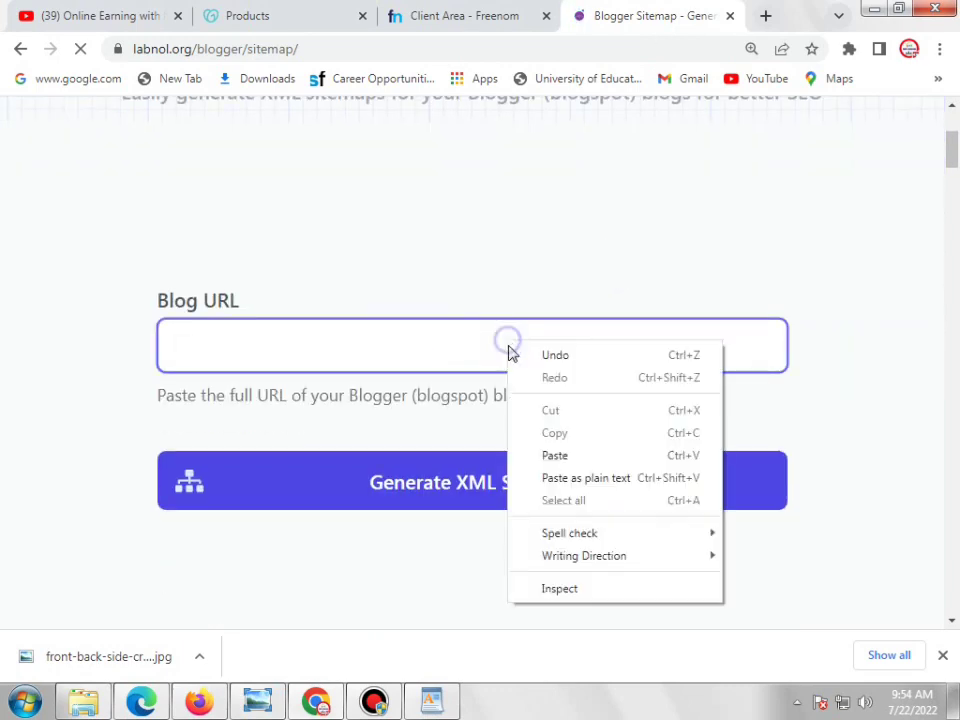
left_click(552, 455)
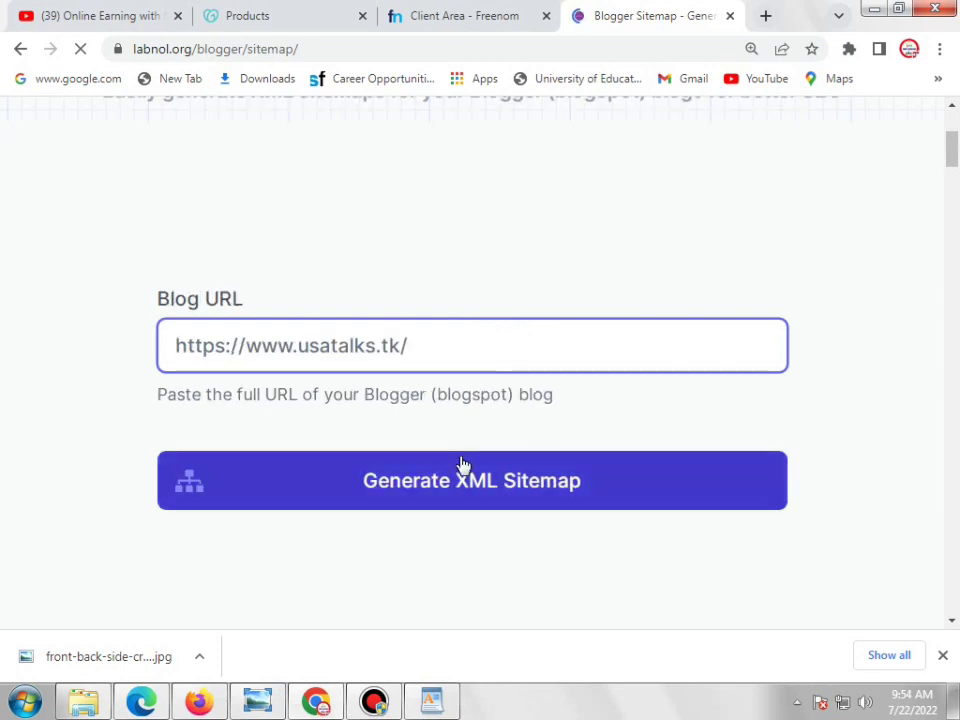
left_click(453, 497)
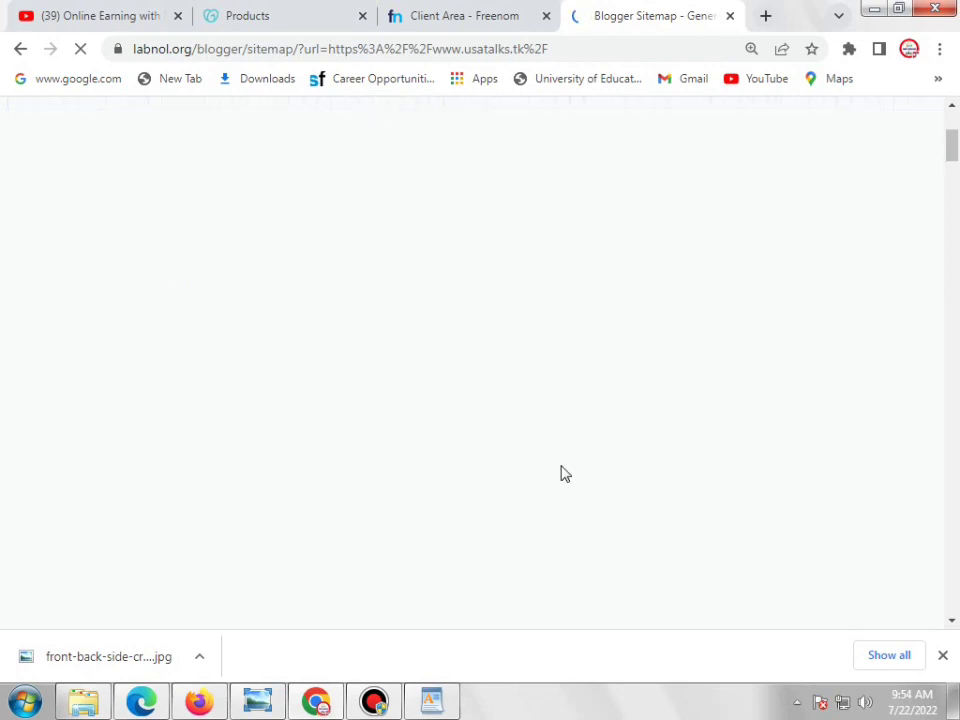
scroll(565, 455, "down", 6)
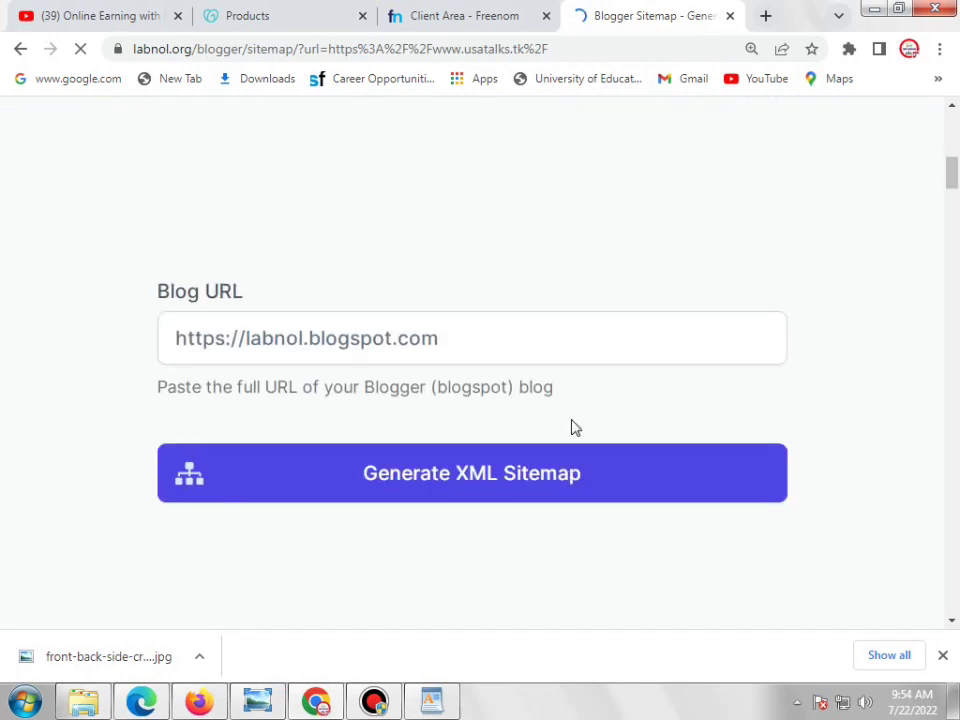
left_click(494, 478)
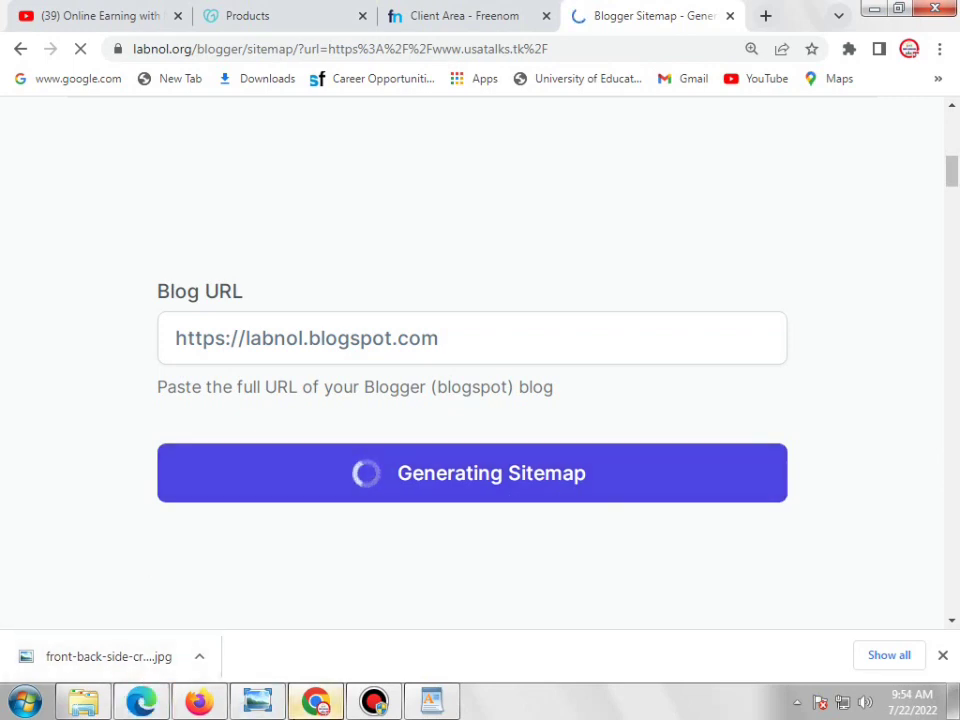
Copy the seven generated Sitemap lines and switch over to Edge
mouse_move(141, 700)
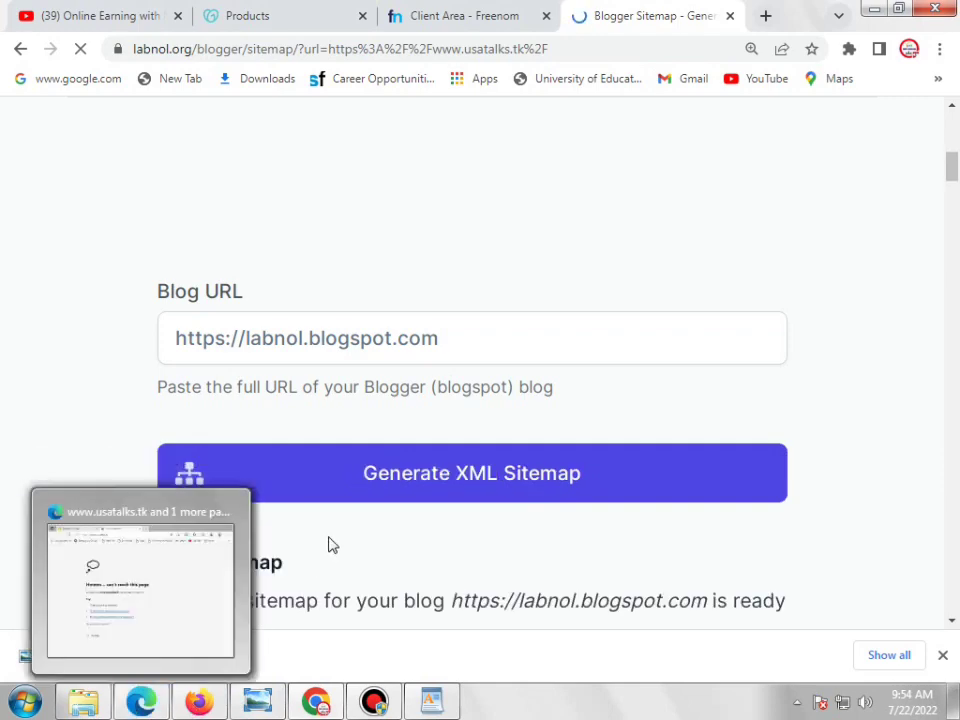
scroll(286, 530, "down", 2)
scroll(270, 481, "down", 4)
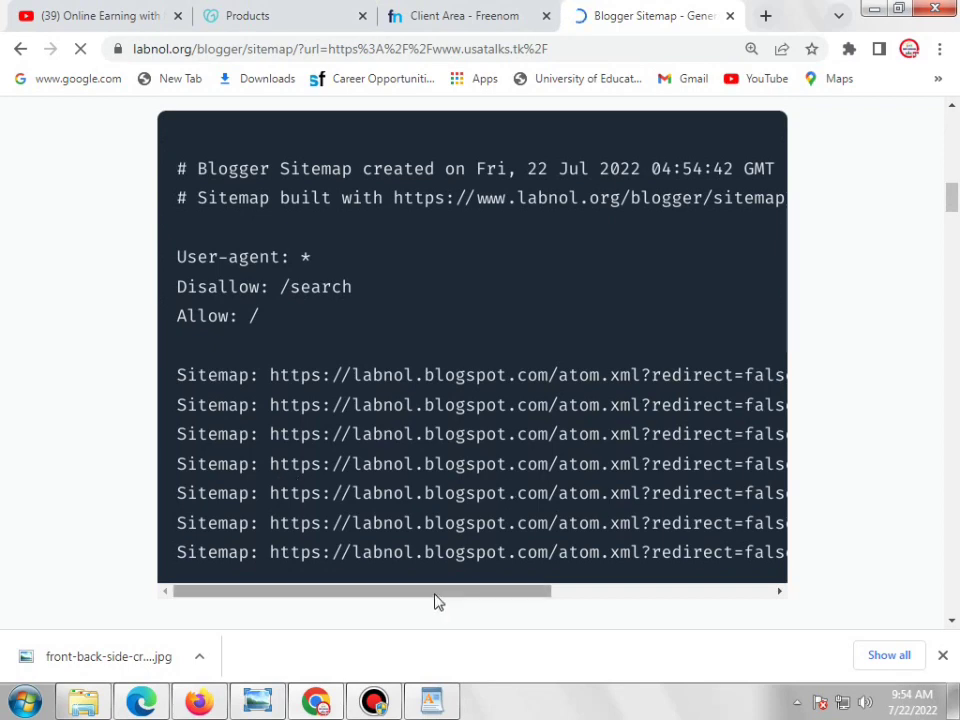
left_click_drag(470, 595, 351, 598)
left_click_drag(490, 598, 424, 593)
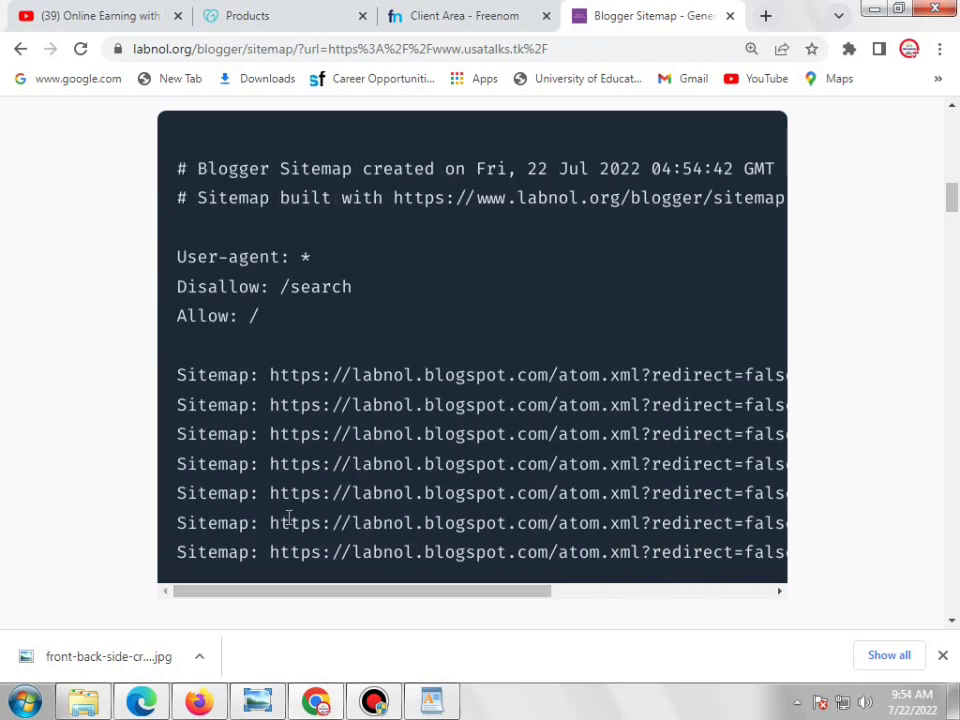
left_click_drag(177, 385, 826, 578)
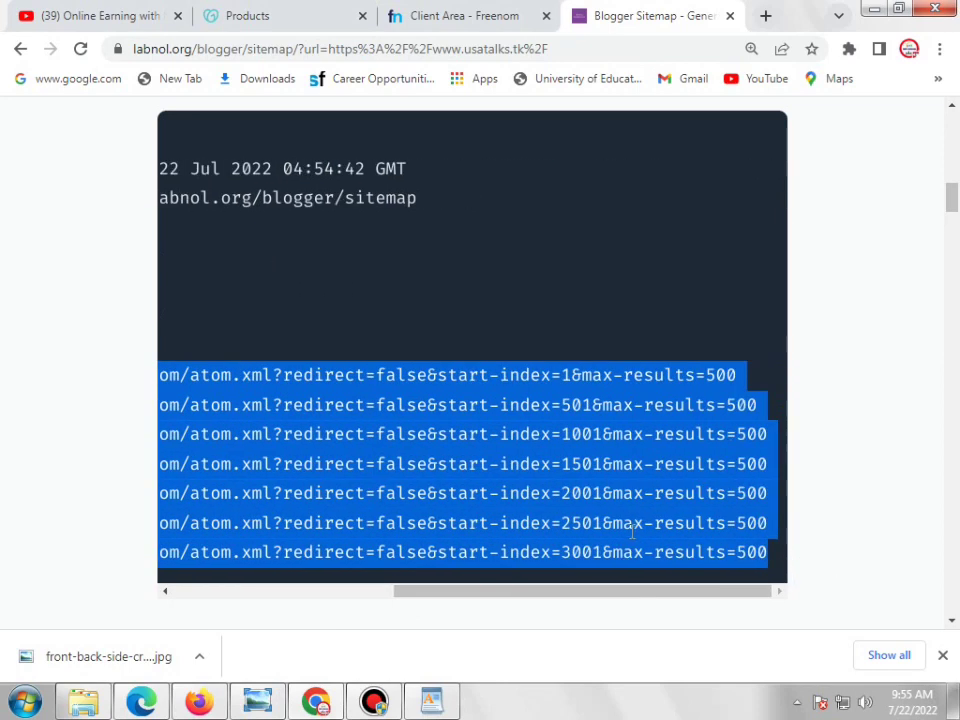
right_click(524, 497)
left_click(553, 514)
key("alt+Tab")
Paste the copied Sitemap lines over the existing Sitemap entry in Blogger's custom robots.txt
left_click(80, 12)
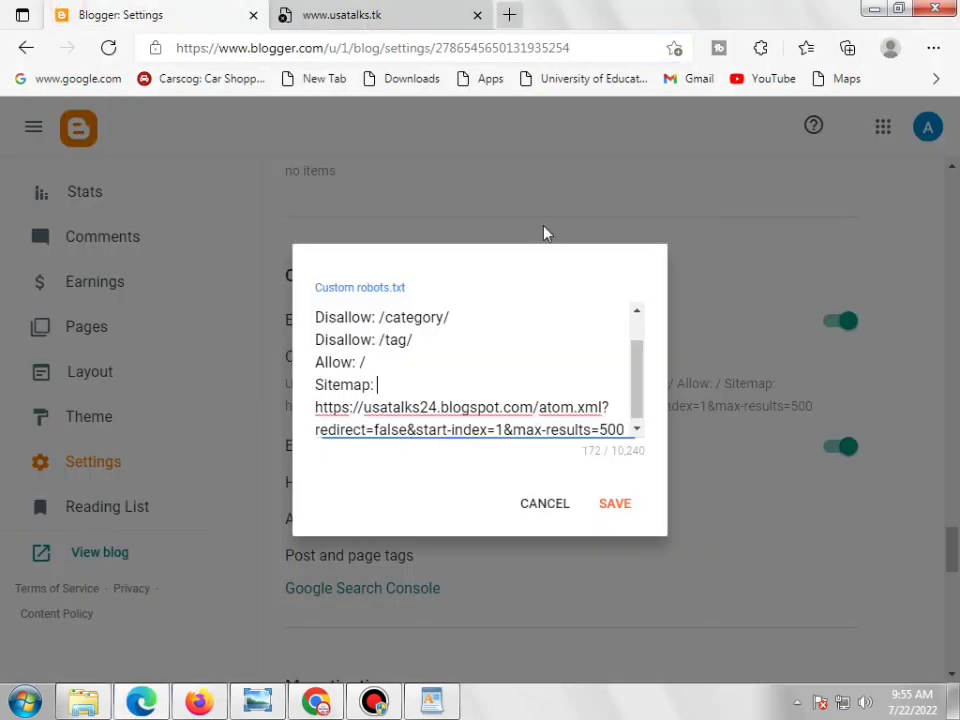
scroll(557, 418, "down", 1)
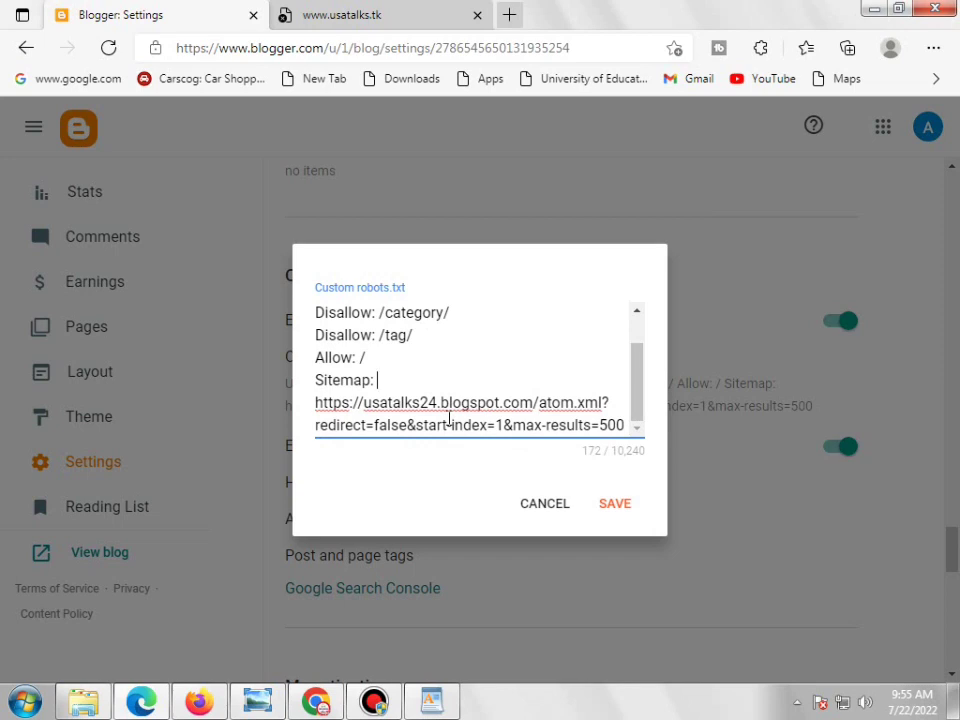
left_click(312, 385)
left_click_drag(316, 381, 630, 435)
right_click(566, 405)
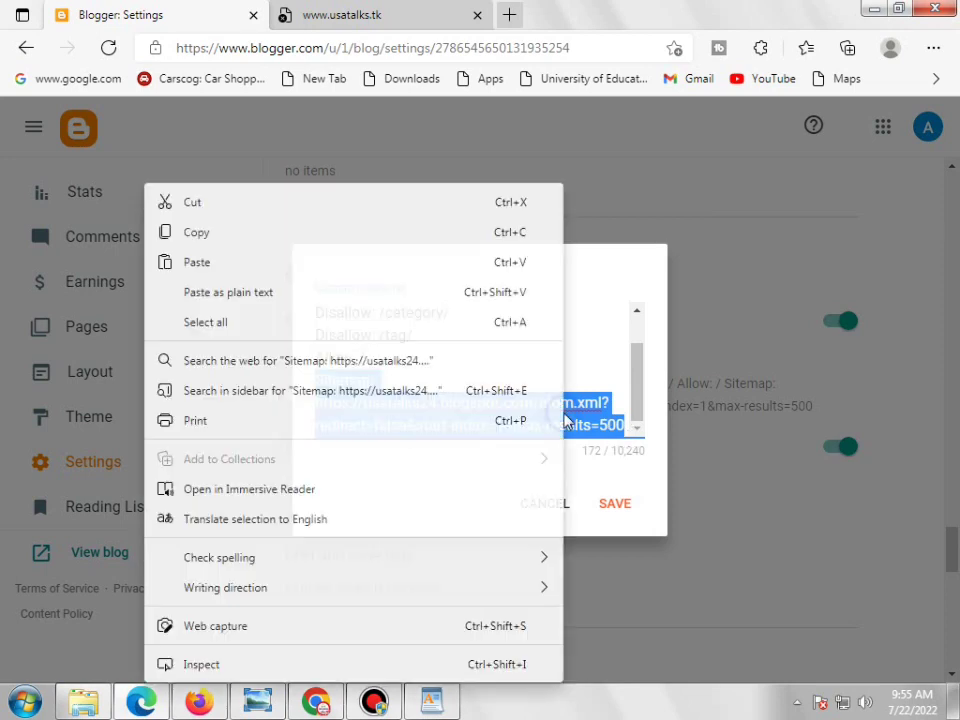
left_click(191, 260)
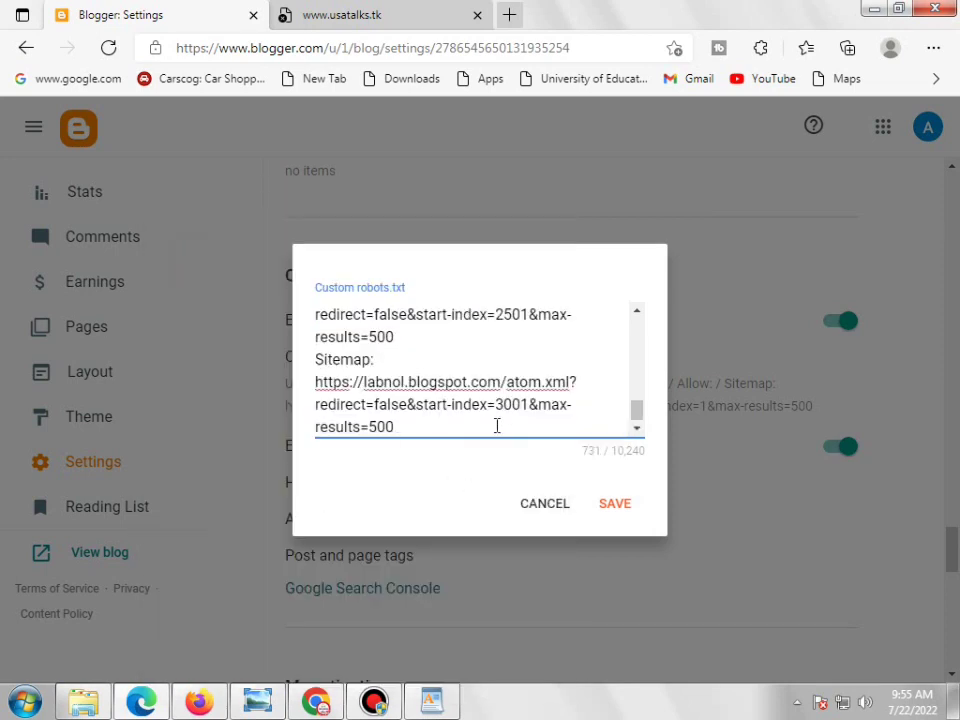
Minimize Edge to get back to Chrome's sitemap generator page
scroll(450, 404, "up", 1)
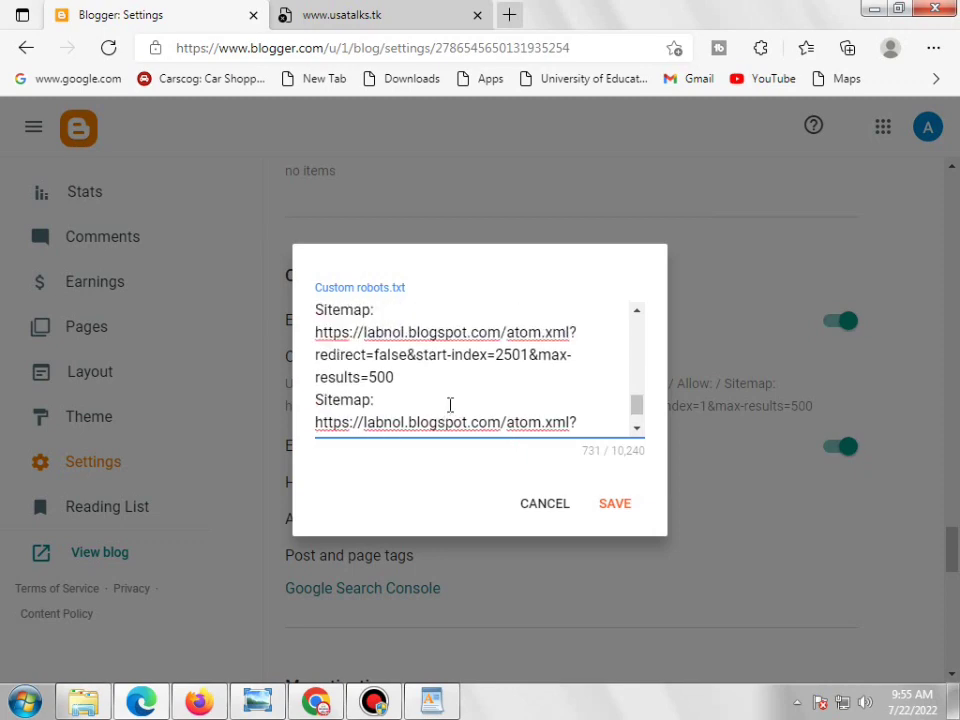
scroll(450, 404, "up", 1)
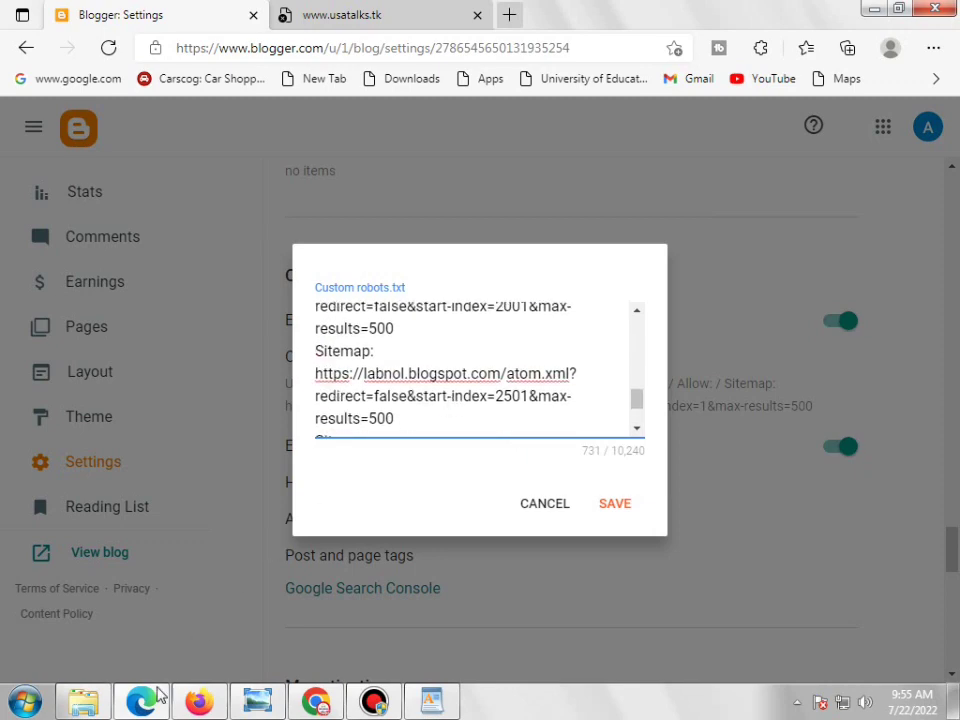
left_click(156, 696)
scroll(118, 122, "up", 2)
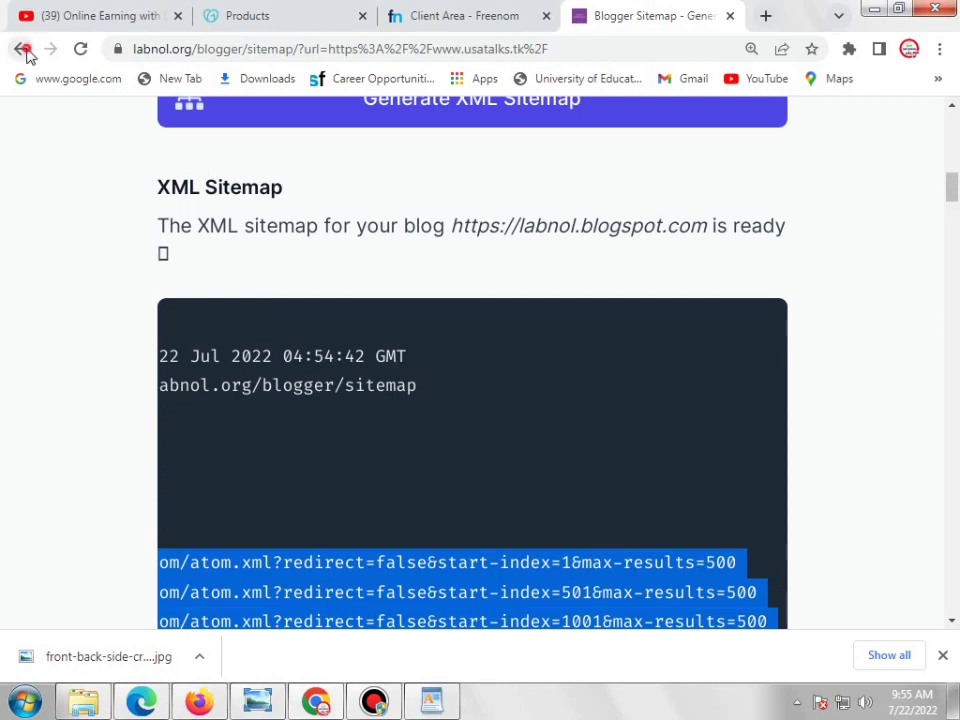
Return to the plain generator page and regenerate the sitemap for the current blog URL
left_click(22, 49)
scroll(447, 353, "down", 3)
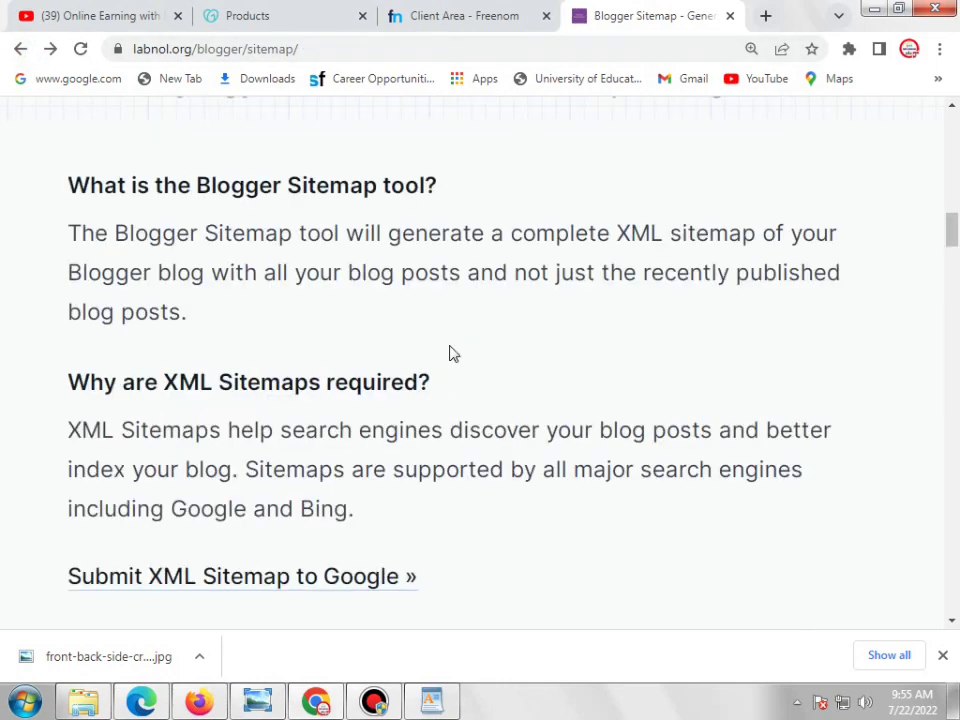
scroll(450, 353, "up", 3)
scroll(476, 212, "up", 2)
double_click(459, 261)
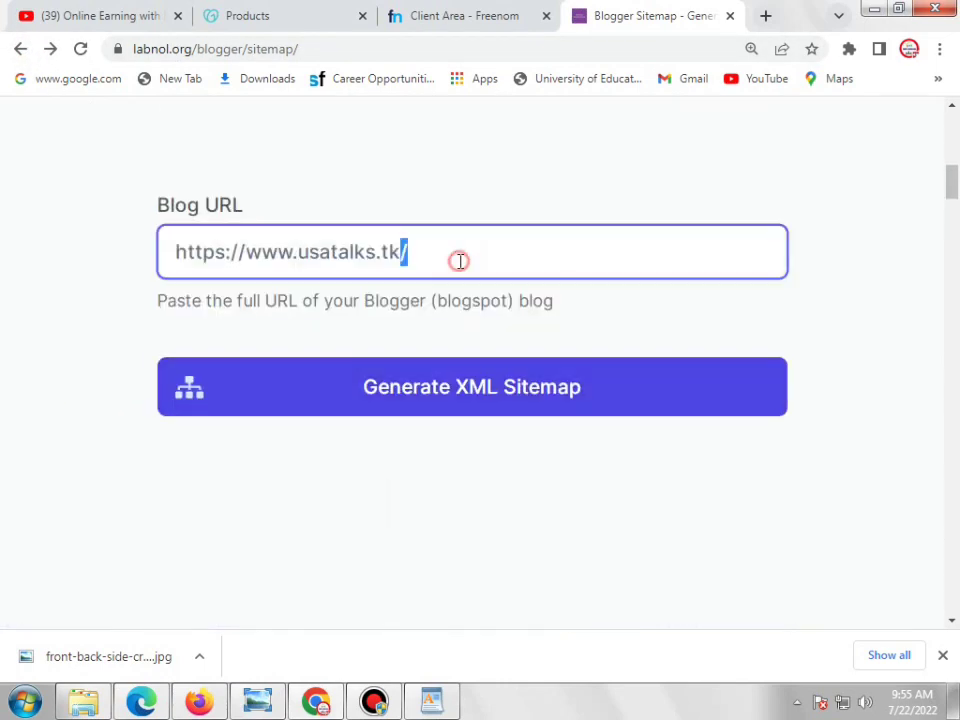
triple_click(459, 261)
right_click(461, 261)
left_click(499, 299)
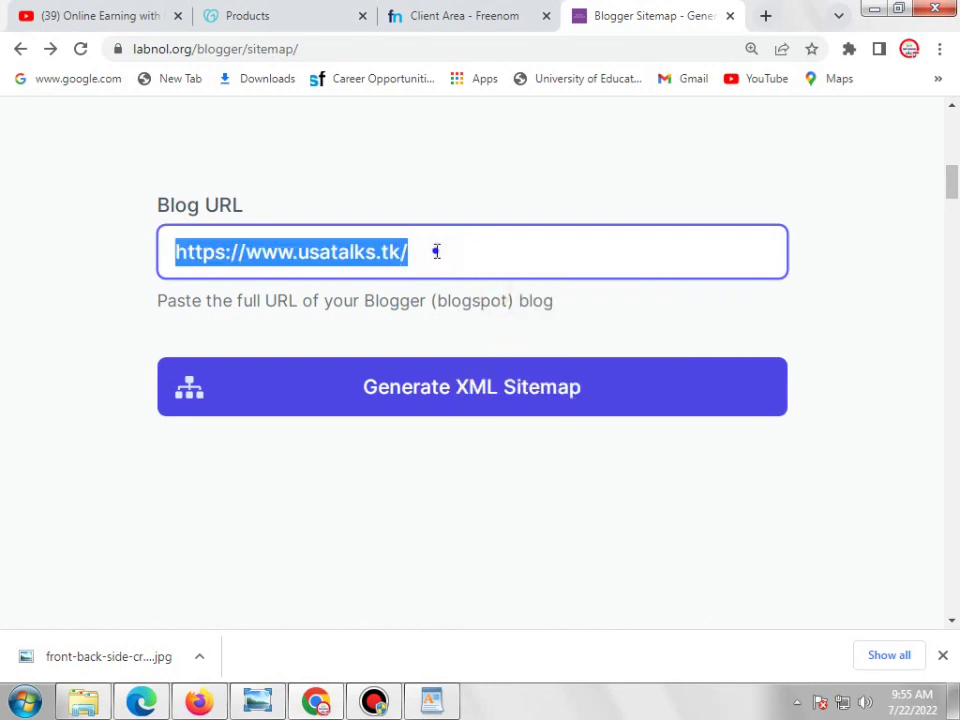
right_click(436, 252)
left_click(491, 316)
left_click(568, 391)
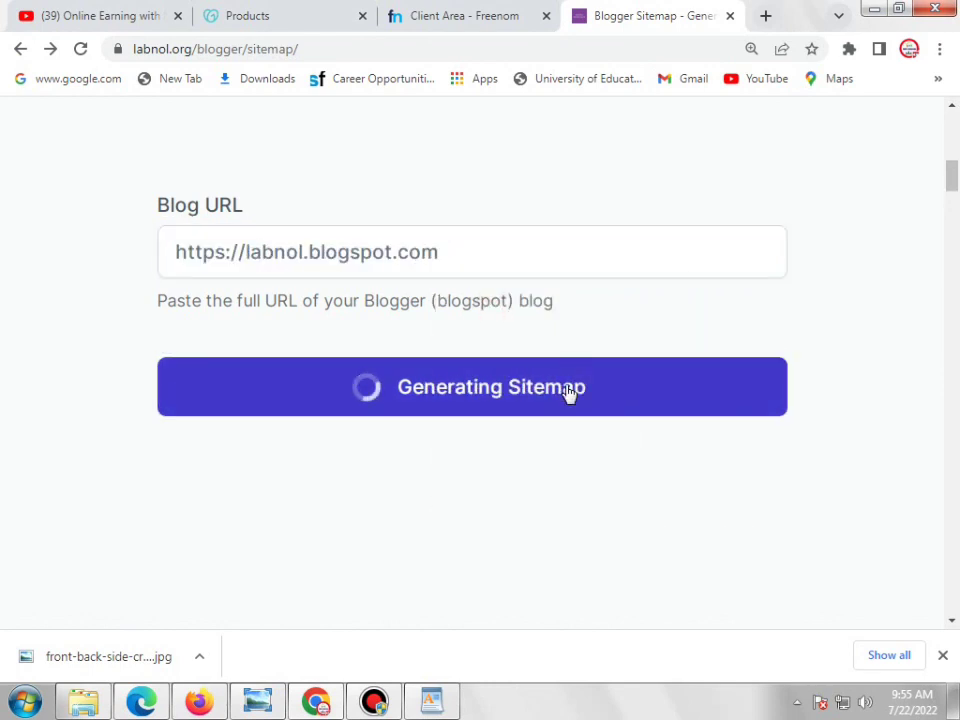
double_click(447, 252)
scroll(476, 300, "down", 5)
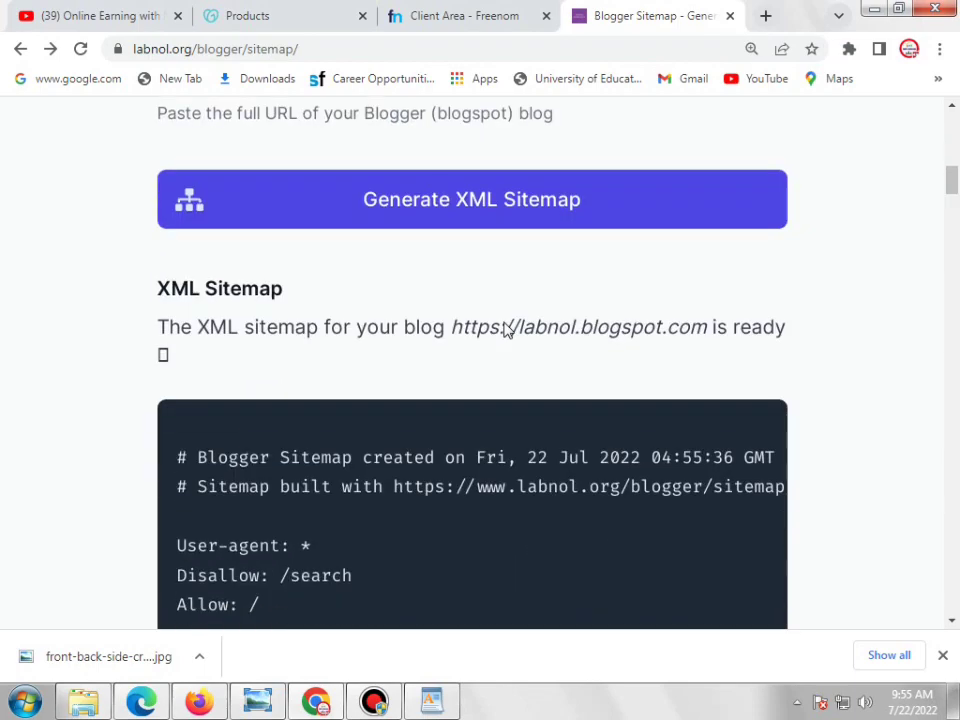
scroll(506, 321, "up", 1)
scroll(476, 347, "up", 4)
triple_click(476, 360)
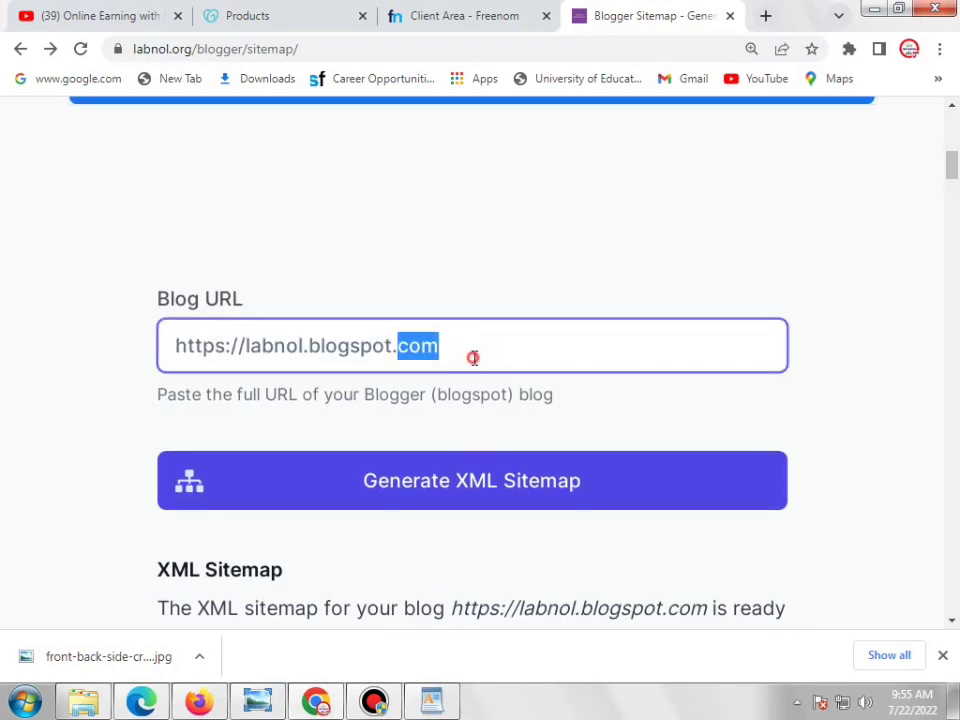
right_click(478, 360)
left_click(521, 418)
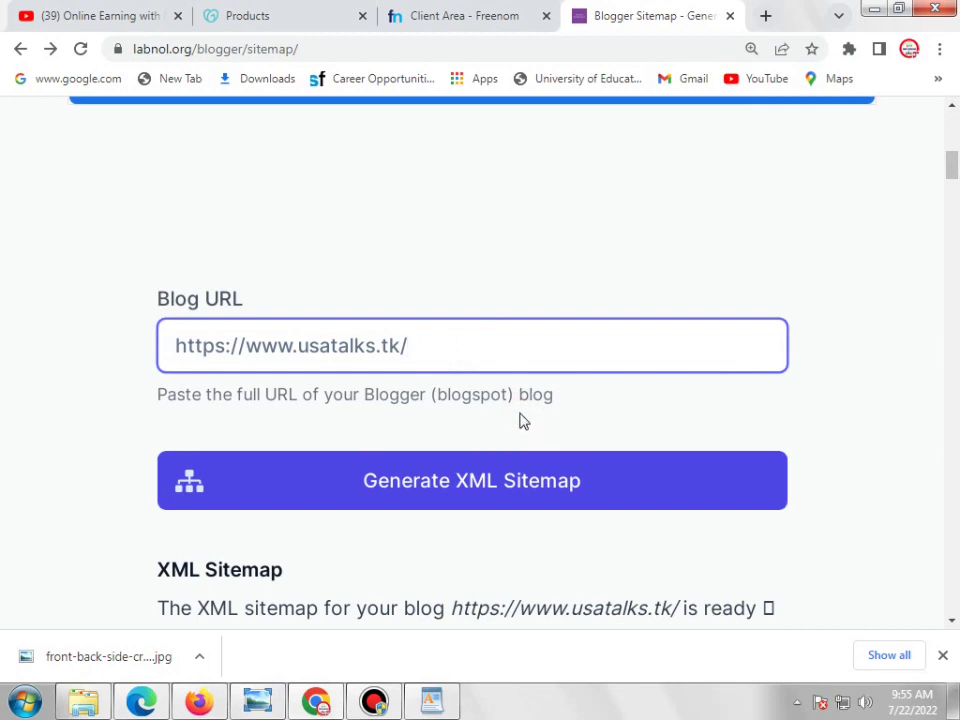
left_click(523, 484)
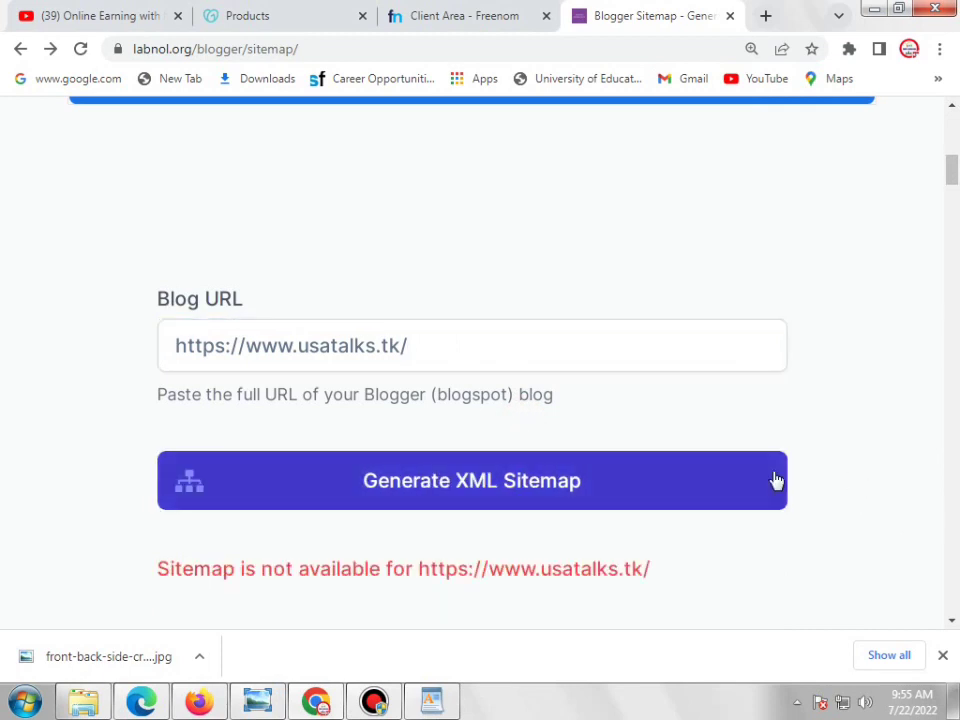
left_click(527, 361)
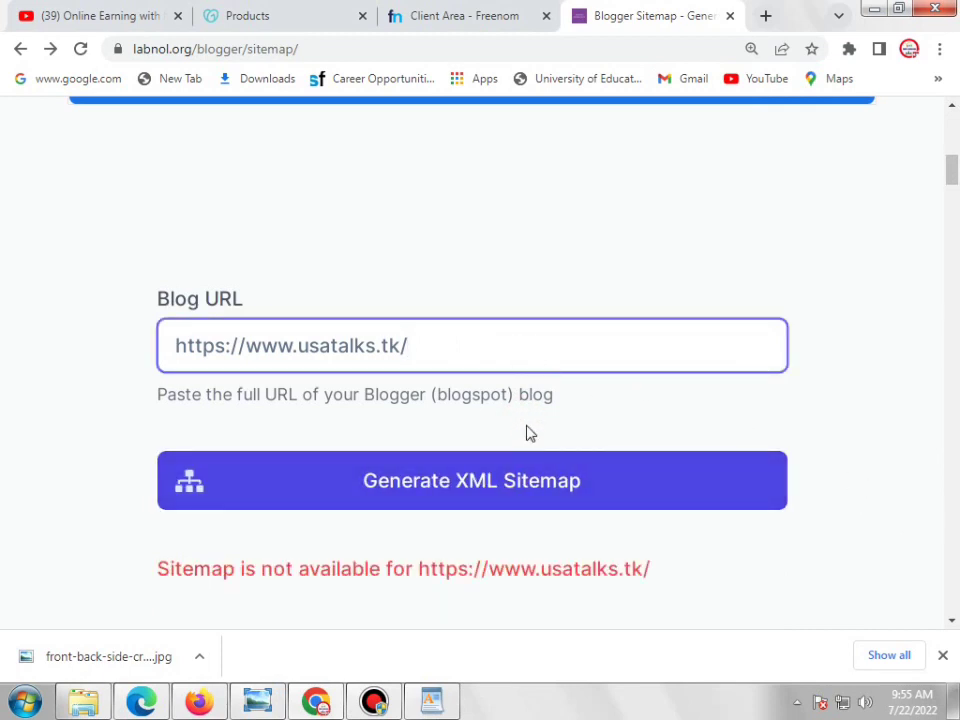
left_click(529, 468)
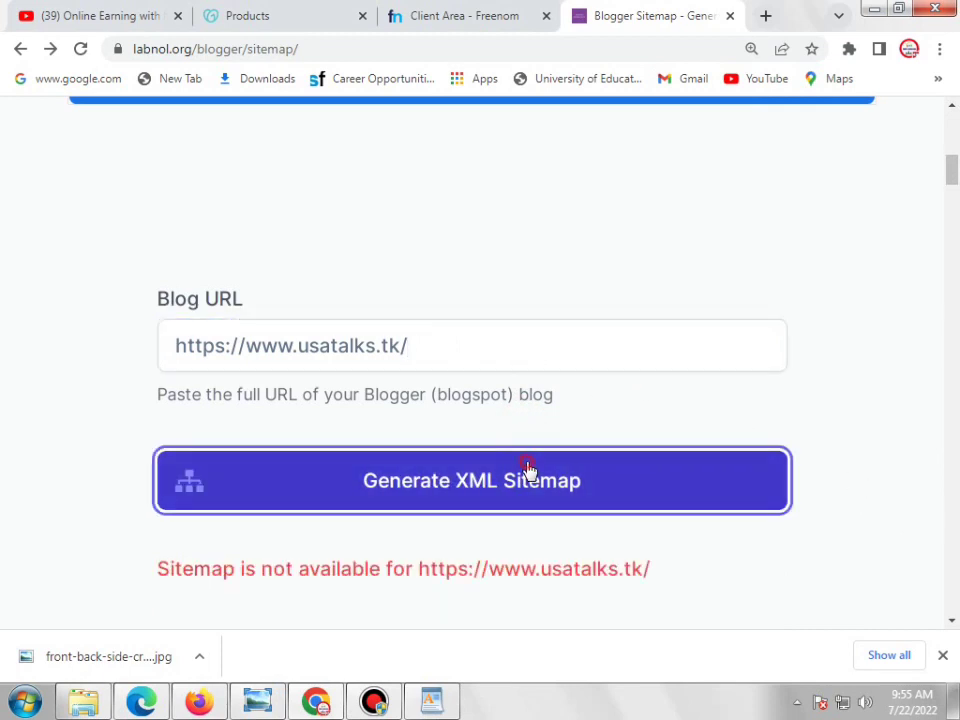
left_click(81, 48)
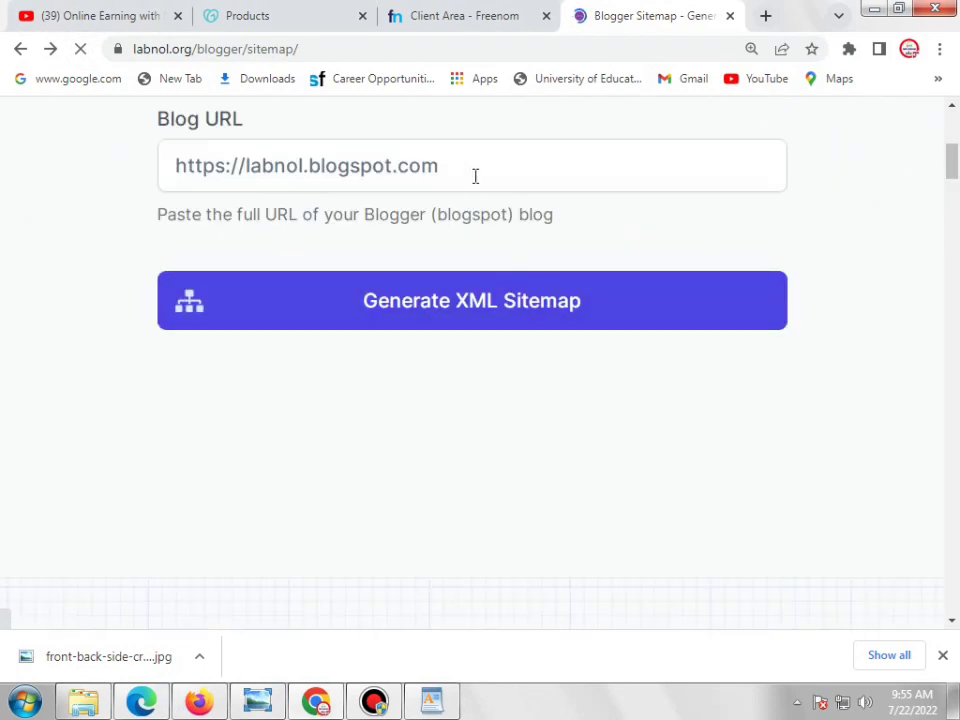
right_click(476, 180)
left_click(410, 312)
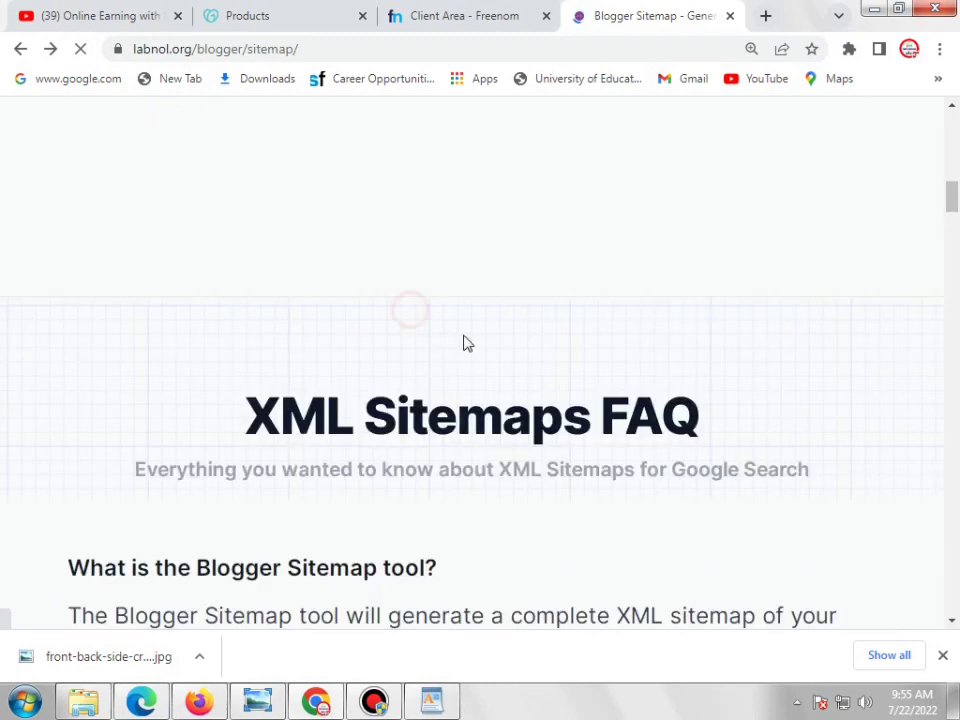
left_click(474, 465)
triple_click(471, 461)
right_click(471, 461)
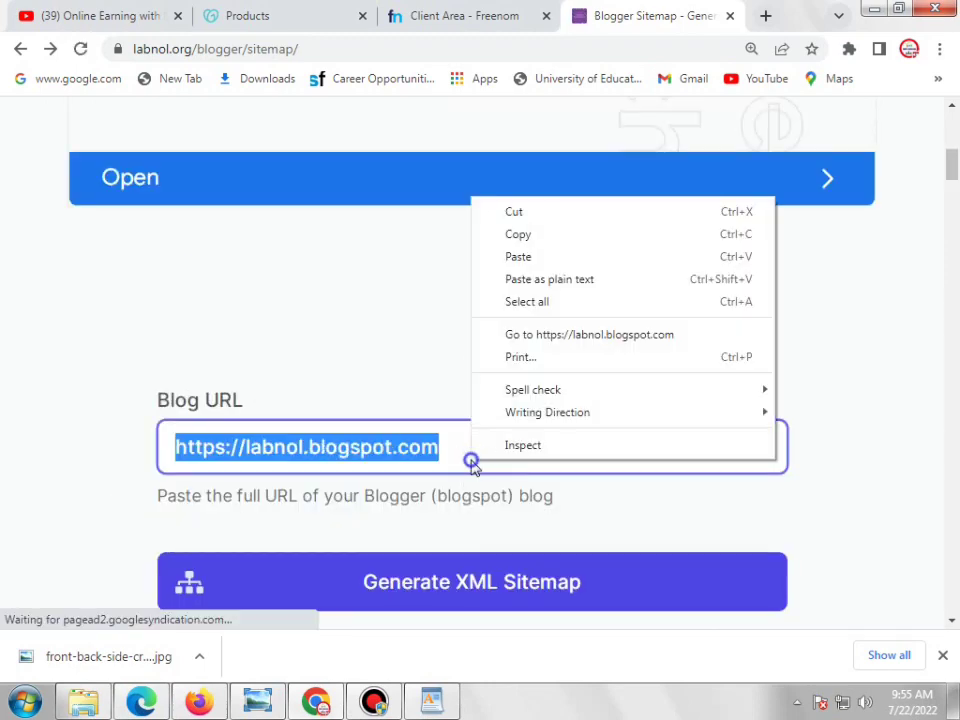
left_click(555, 279)
scroll(681, 379, "down", 2)
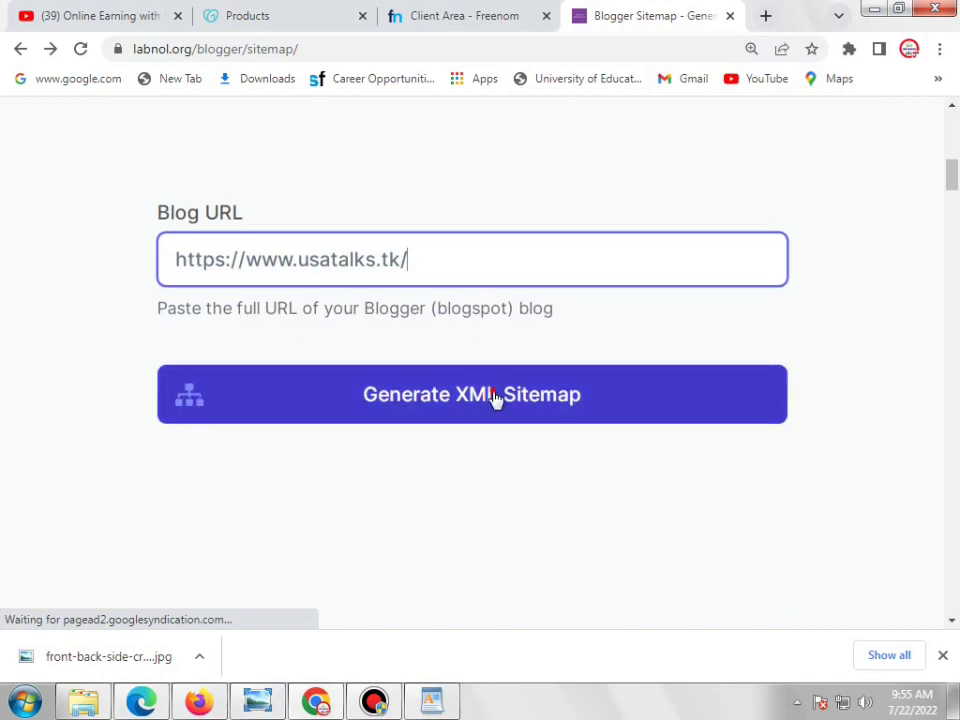
left_click(494, 398)
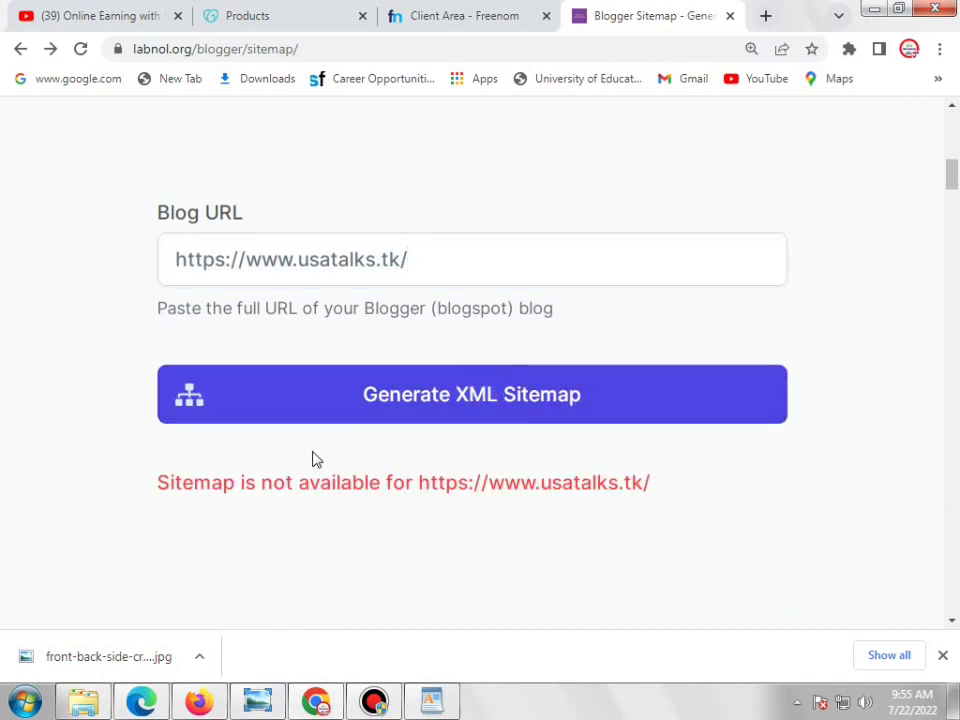
left_click(157, 710)
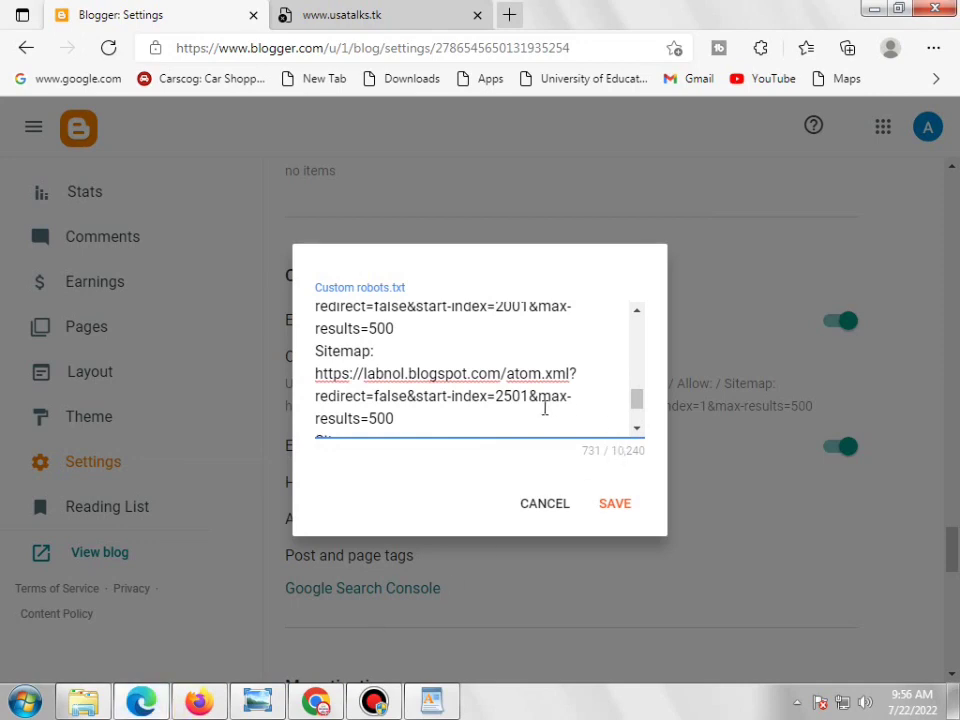
Delete the last pasted Sitemap entry, then discard the robots.txt edits and close the editor
scroll(546, 409, "down", 1)
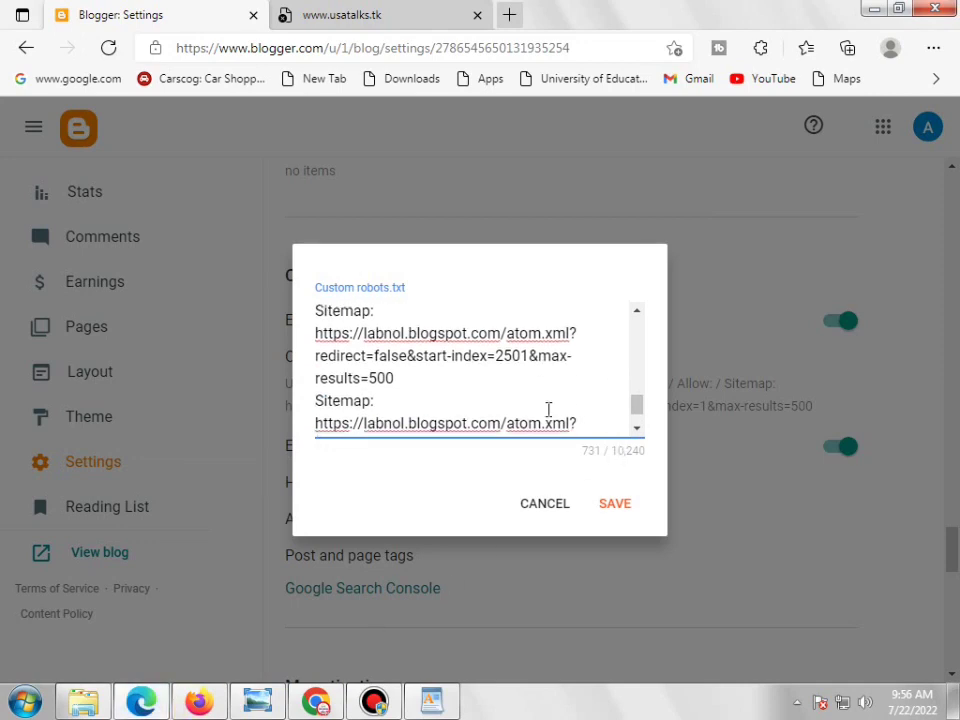
scroll(419, 403, "up", 1)
scroll(419, 403, "down", 1)
left_click_drag(318, 405, 617, 482)
key("BackSpace")
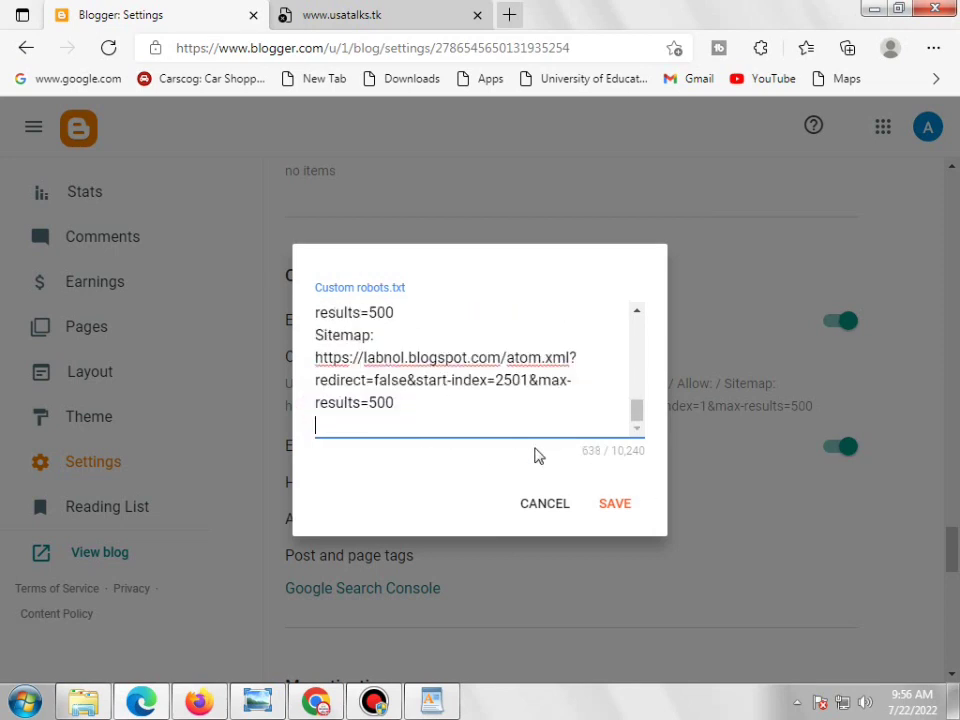
scroll(519, 424, "up", 1)
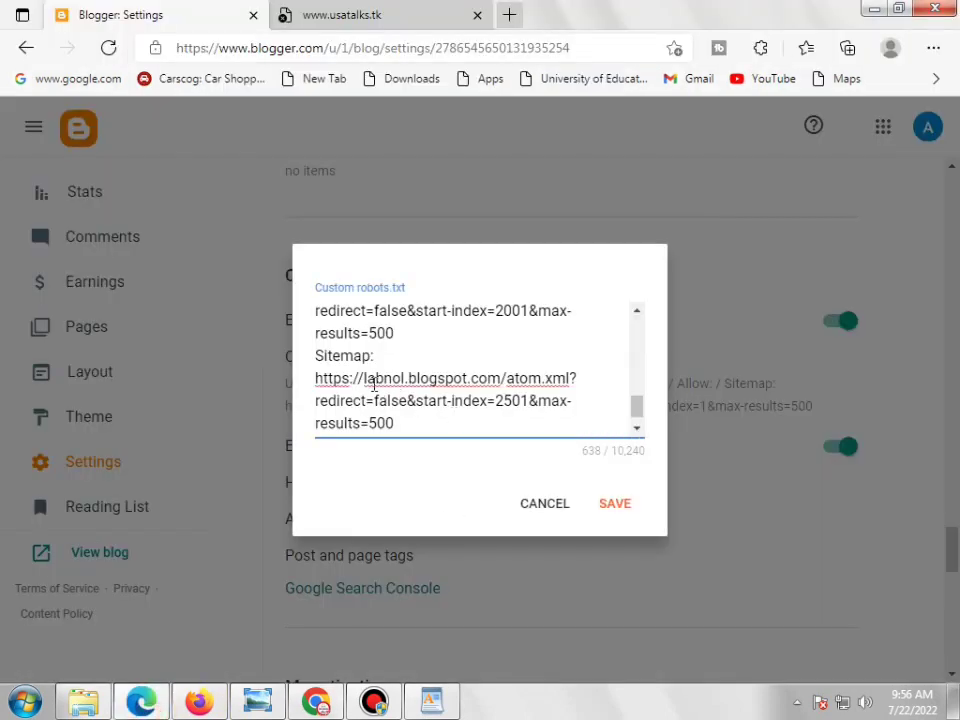
left_click_drag(365, 381, 473, 381)
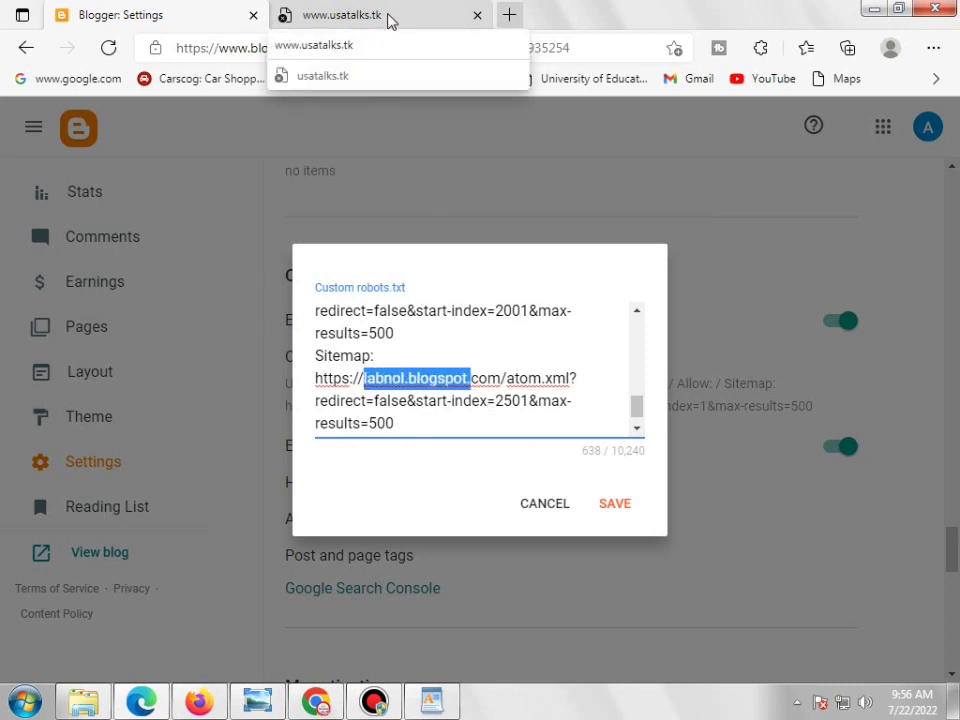
left_click(545, 505)
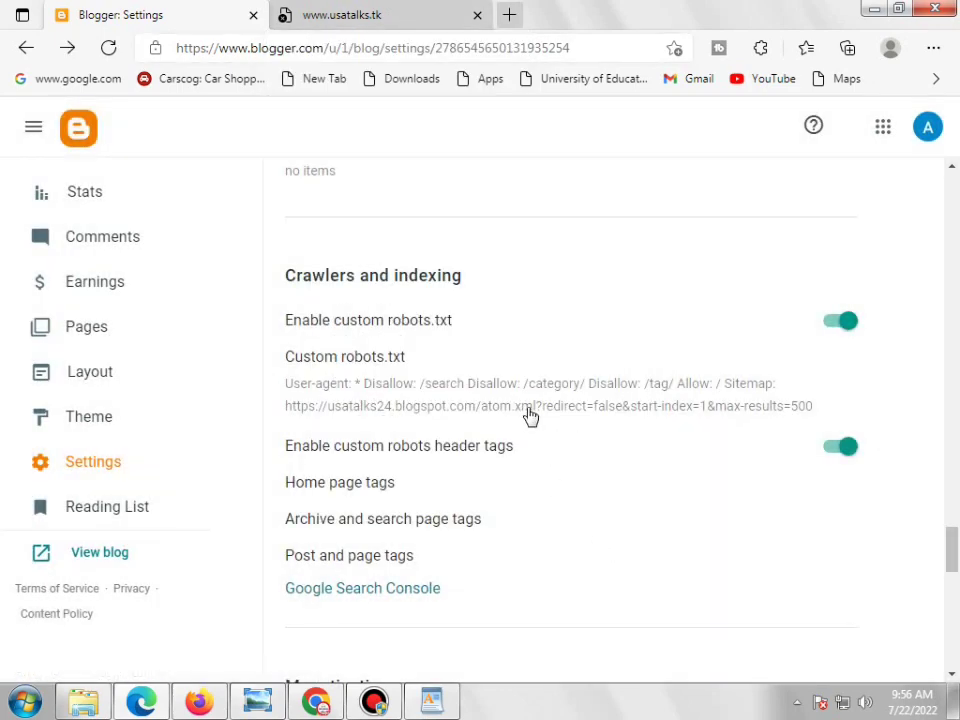
Reopen the robots.txt editor and copy usatalks.tk from the site's address bar
left_click(527, 408)
scroll(535, 420, "down", 1)
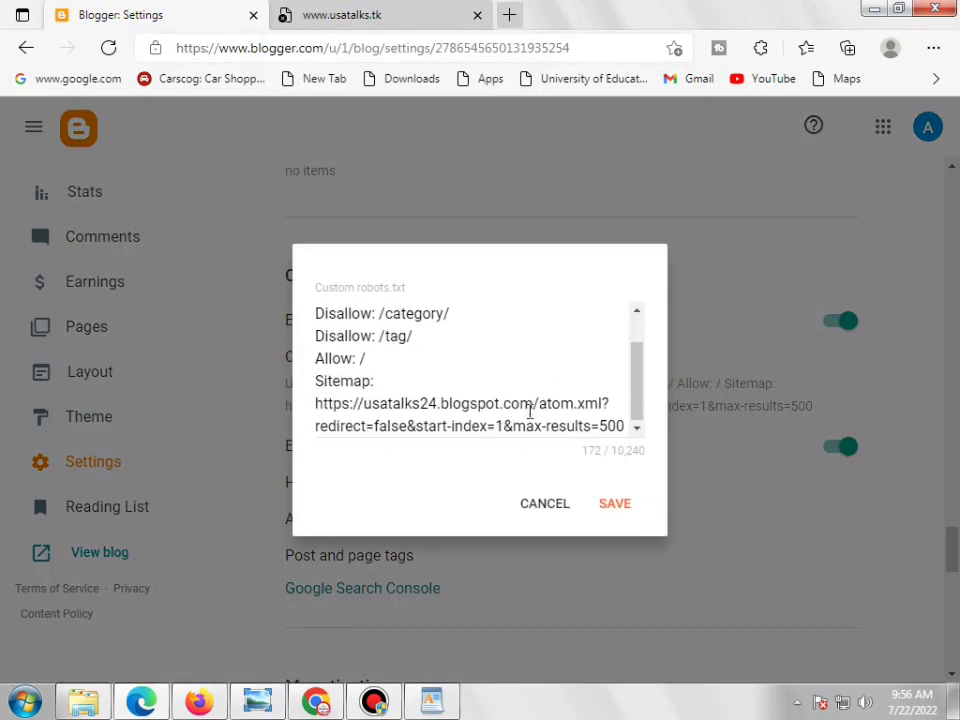
left_click(322, 18)
right_click(270, 60)
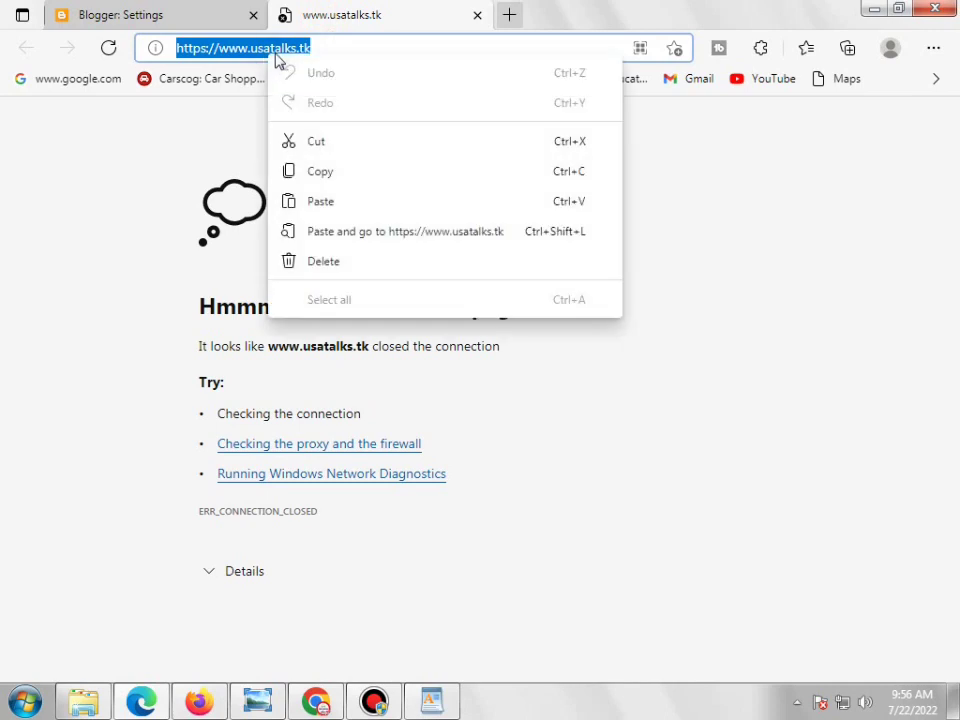
left_click(257, 47)
left_click_drag(251, 48, 321, 57)
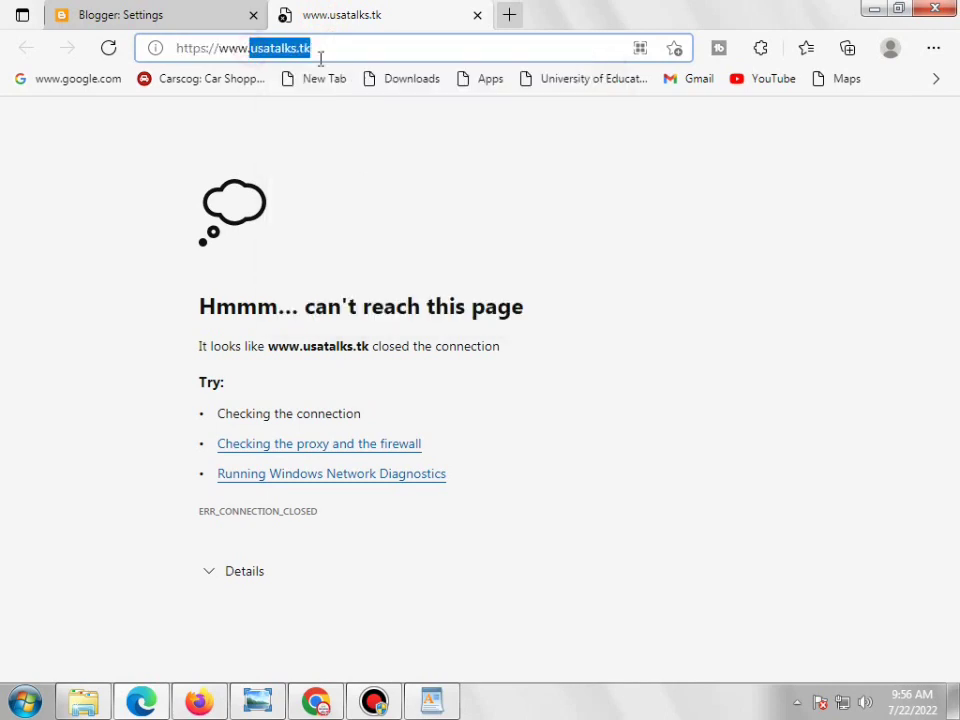
right_click(300, 60)
left_click(340, 170)
Replace usatalks24.blogspot.com in the Sitemap URL with usatalks.tk and save the robots.txt
left_click(180, 14)
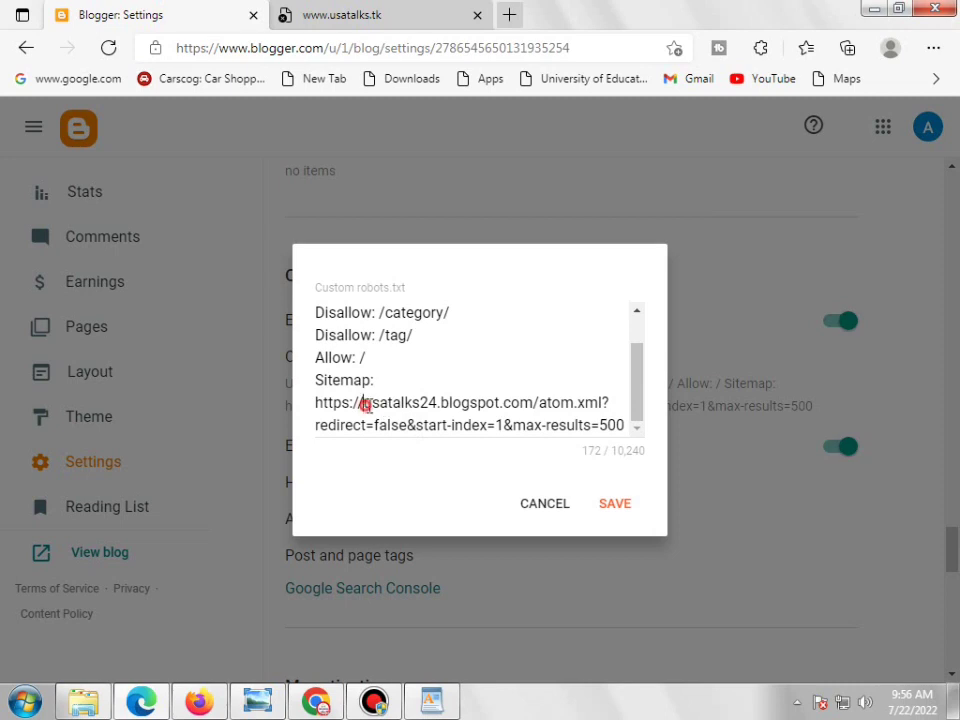
left_click_drag(364, 404, 531, 404)
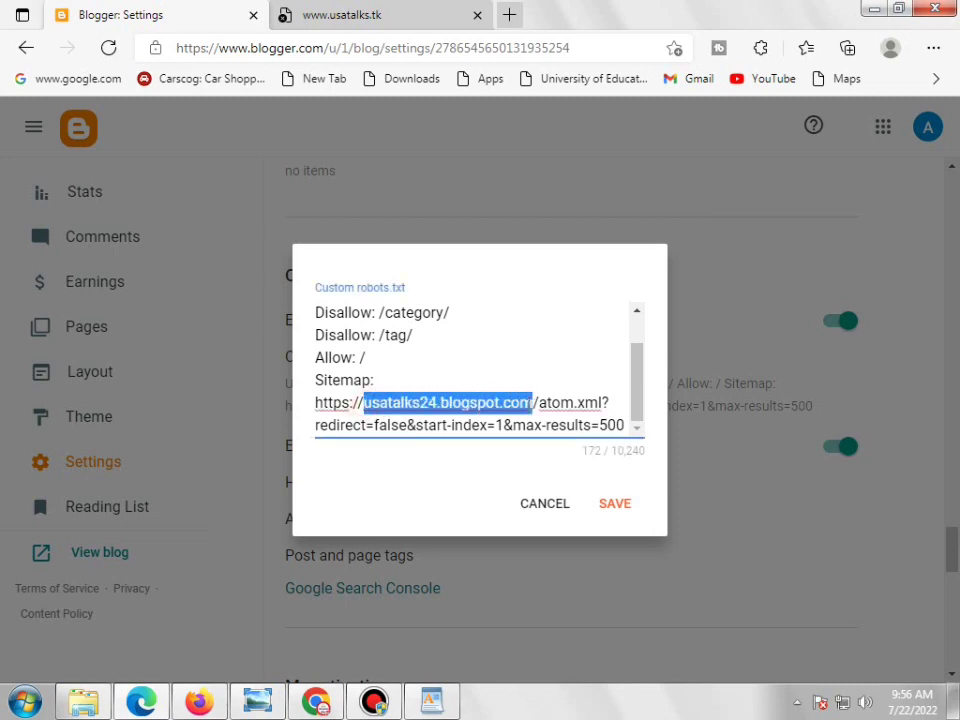
right_click(489, 405)
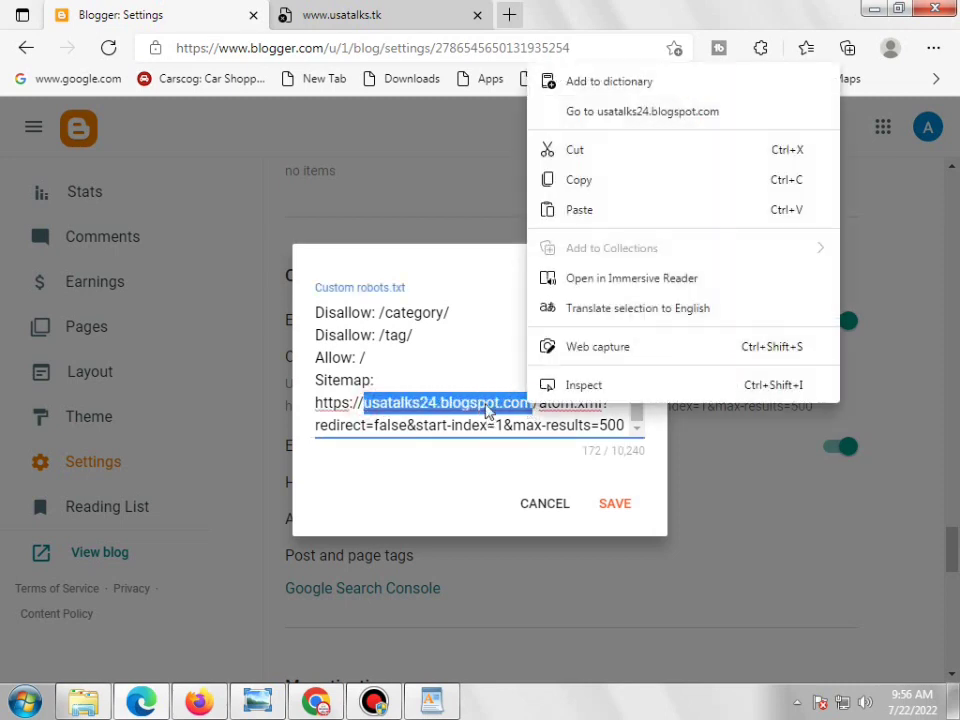
left_click(580, 209)
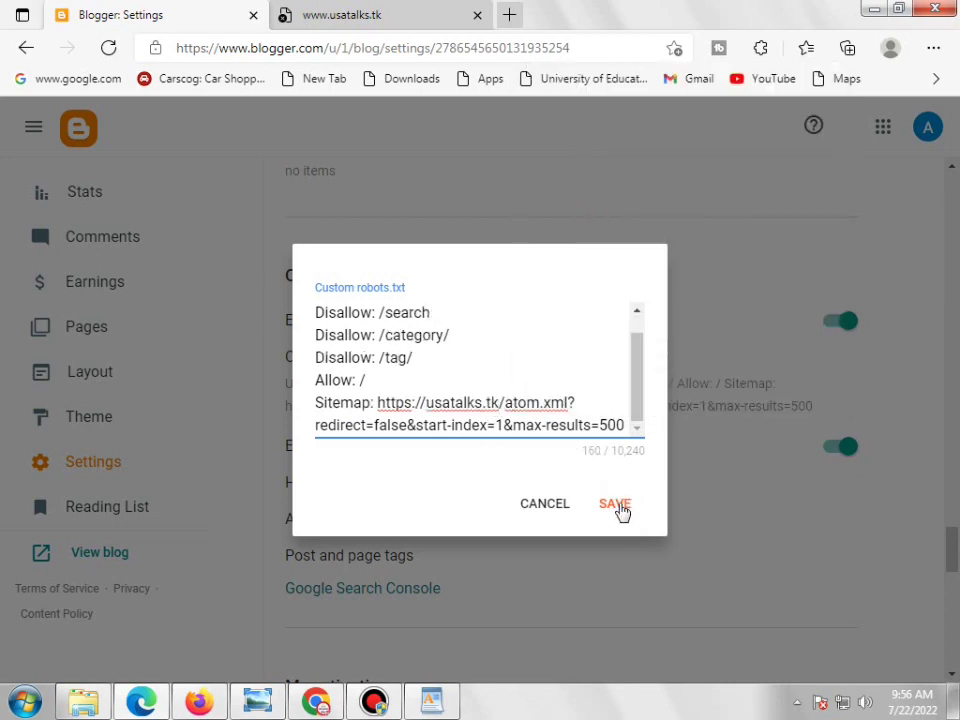
left_click(617, 505)
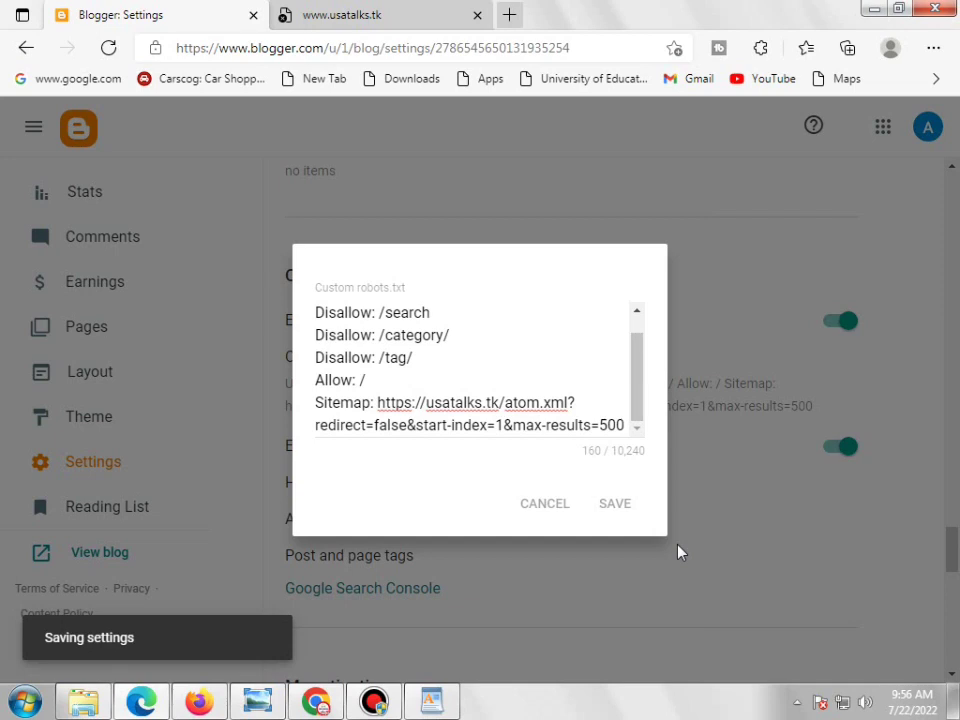
left_click(374, 702)
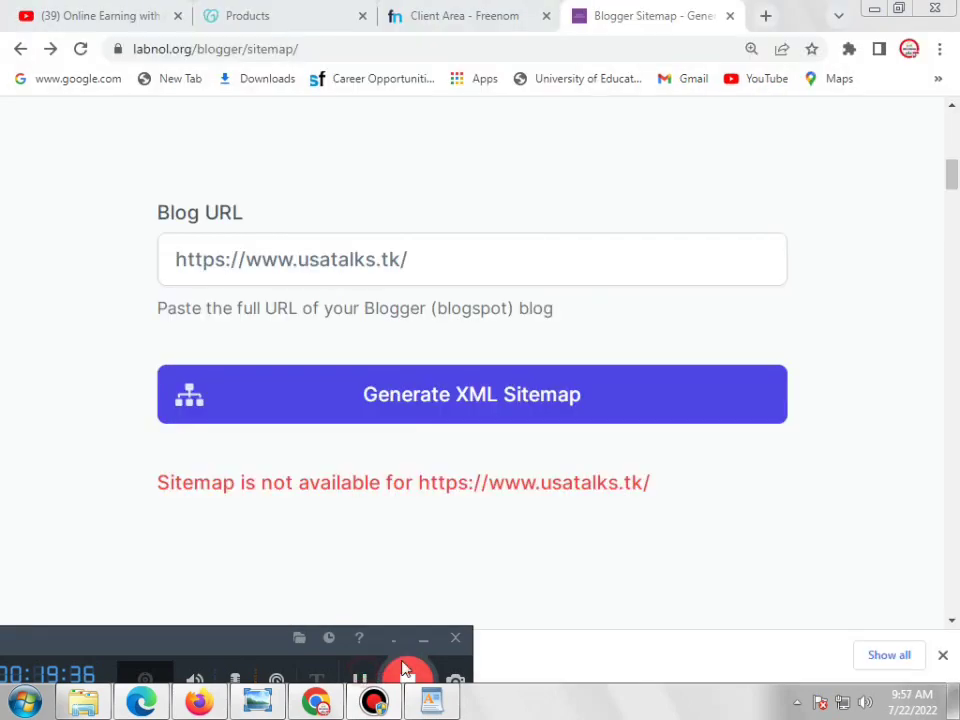
left_click(424, 640)
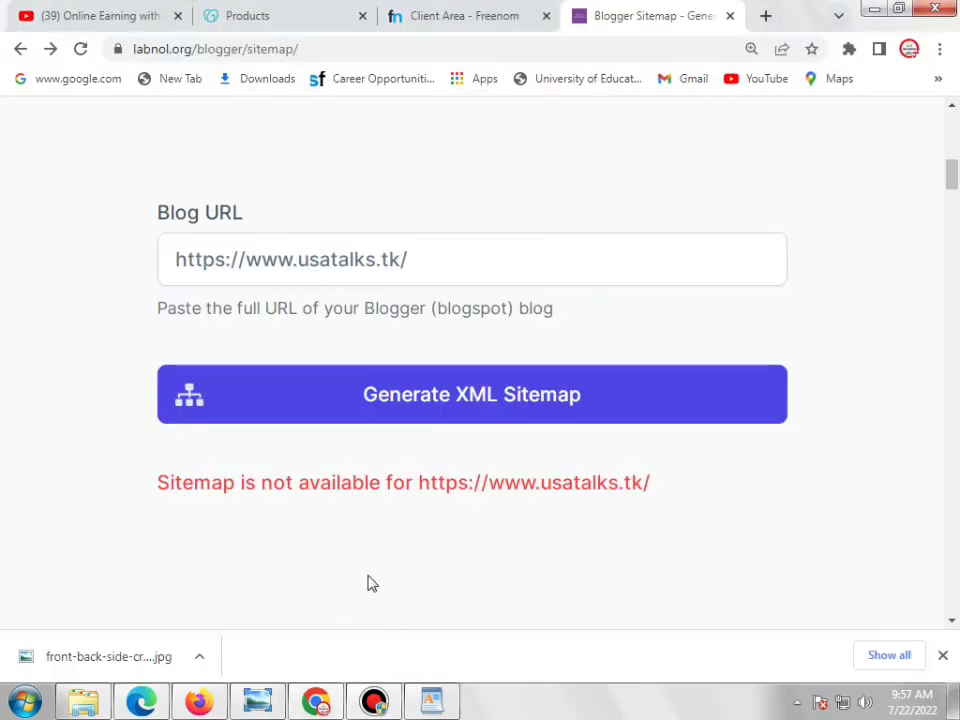
left_click(143, 701)
left_click(360, 20)
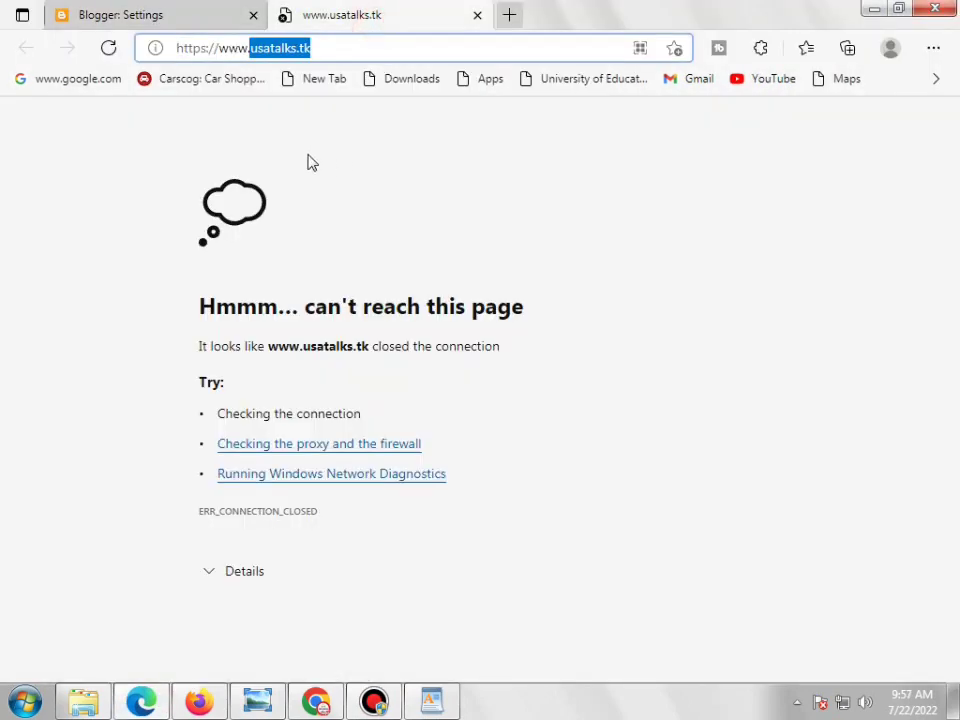
left_click(108, 48)
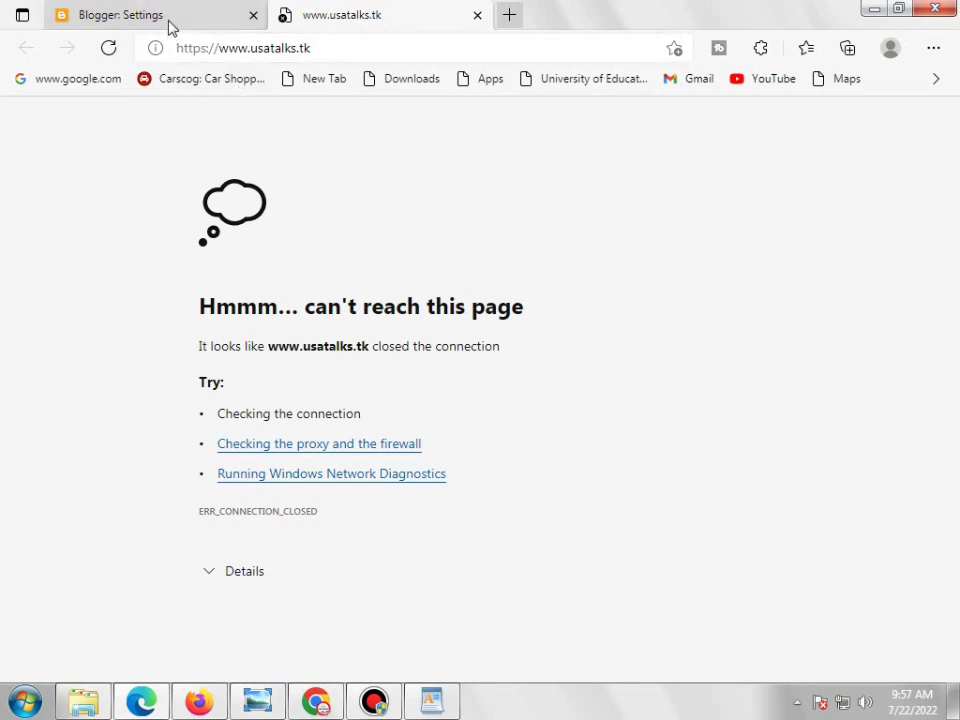
left_click(197, 22)
left_click(616, 505)
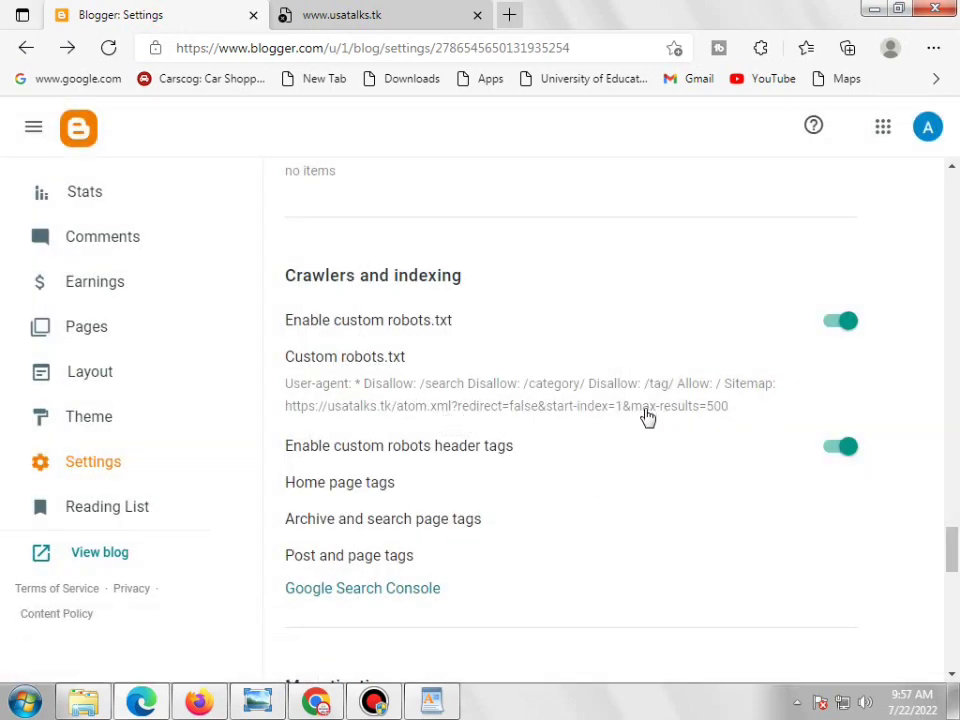
left_click(398, 597)
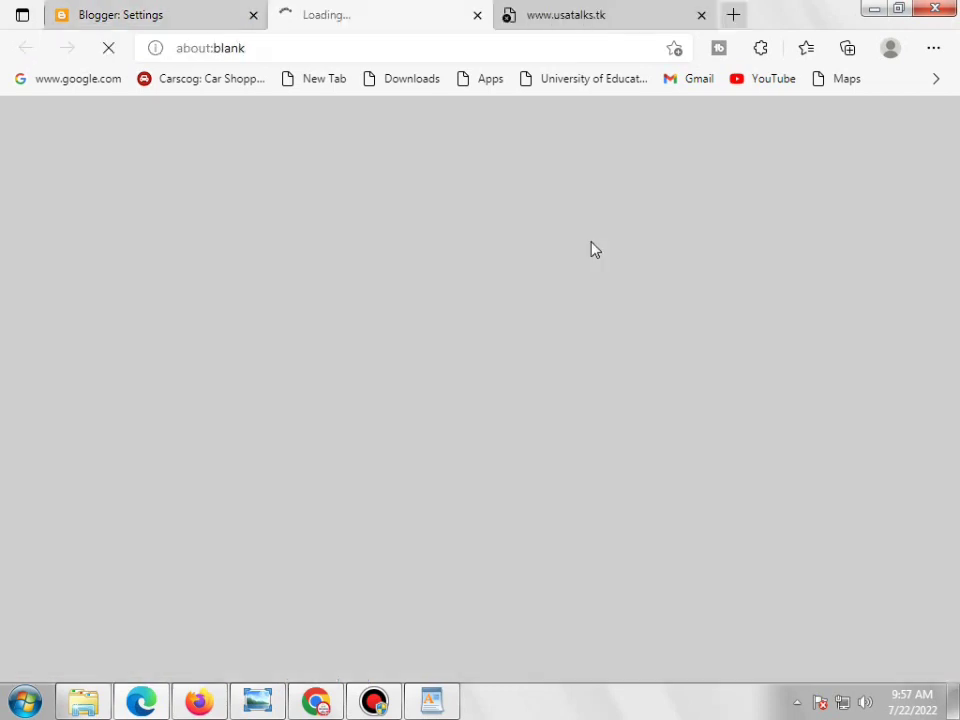
left_click(588, 24)
left_click(450, 52)
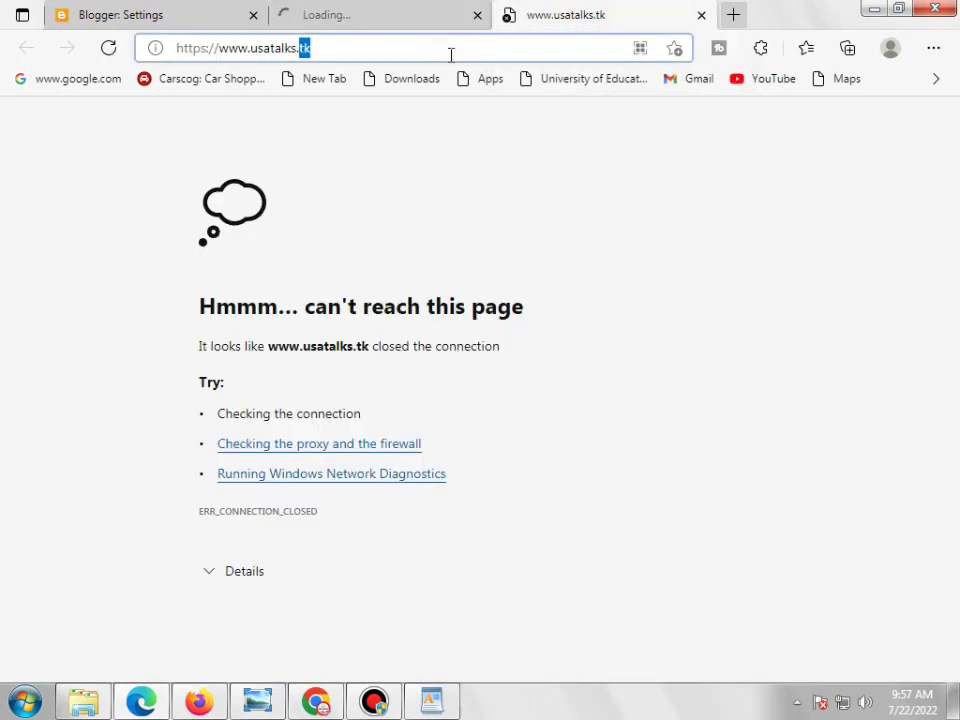
right_click(450, 57)
left_click(504, 180)
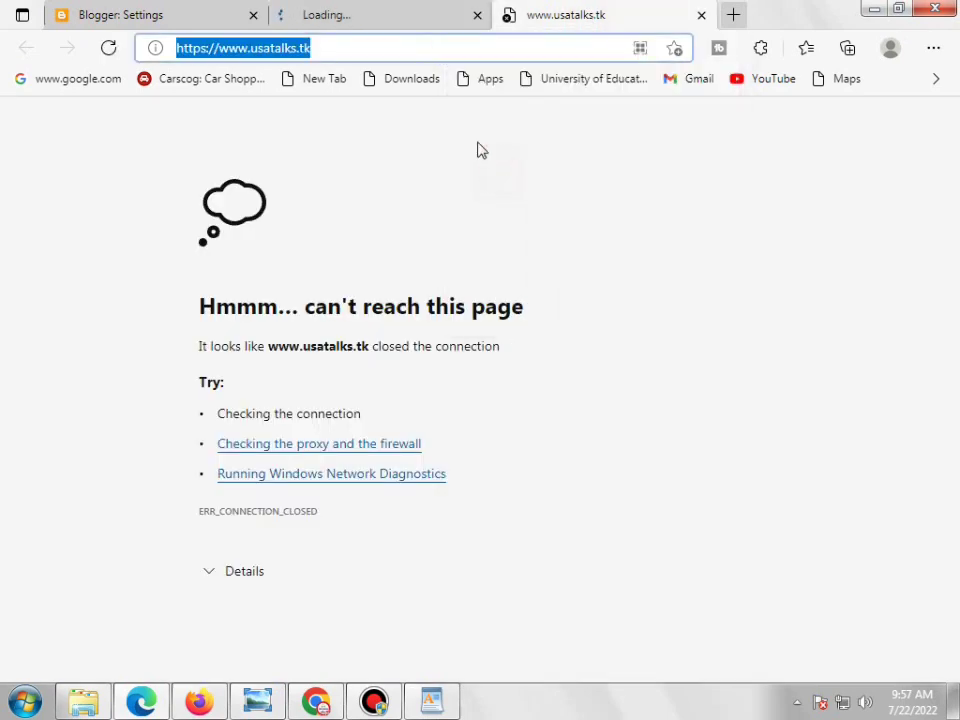
left_click(400, 30)
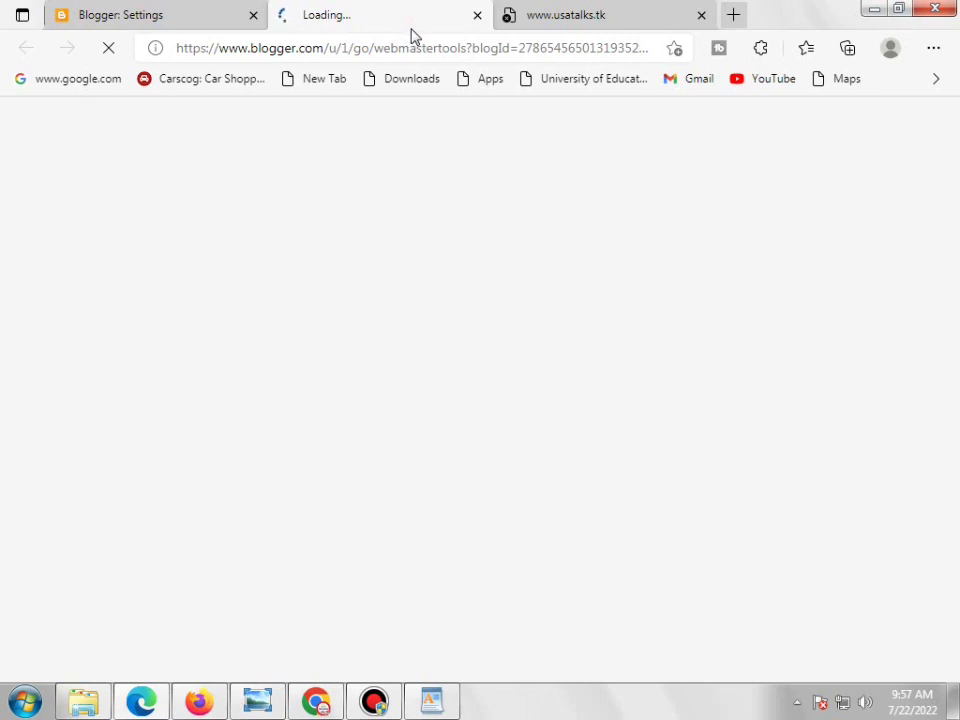
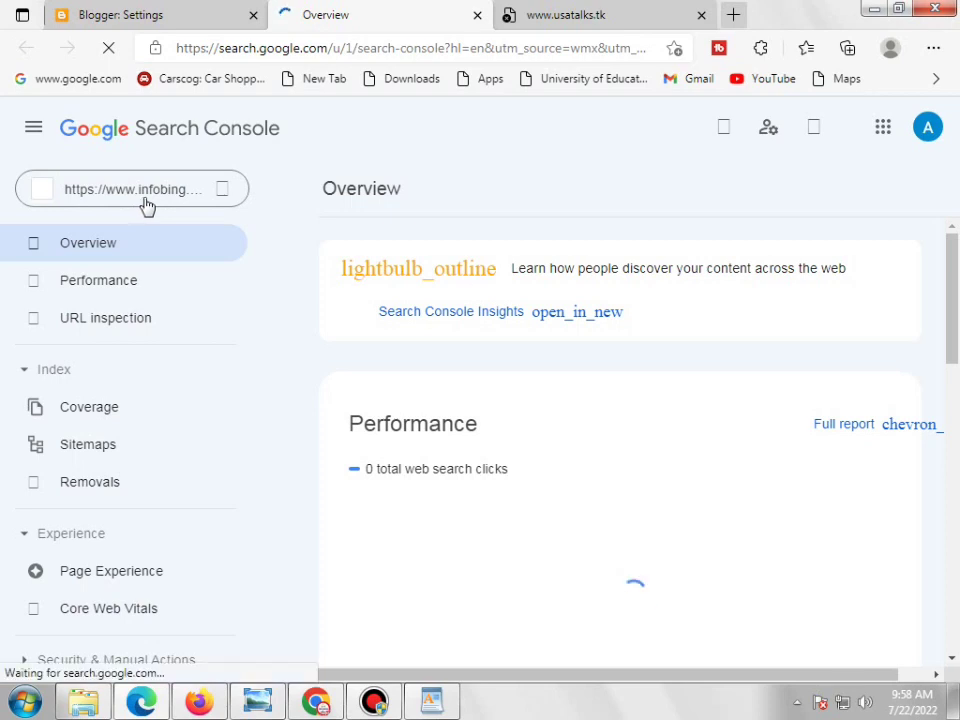
Open the Search Console property list and start adding a new property
left_click(218, 191)
left_click(227, 197)
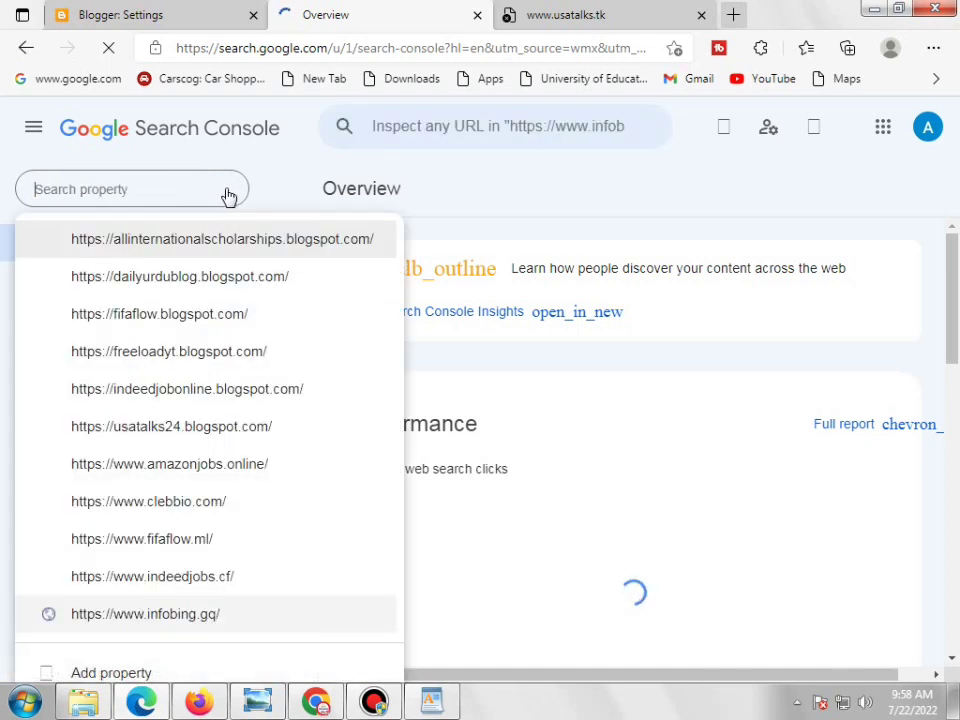
scroll(254, 304, "down", 3)
scroll(254, 304, "down", 1)
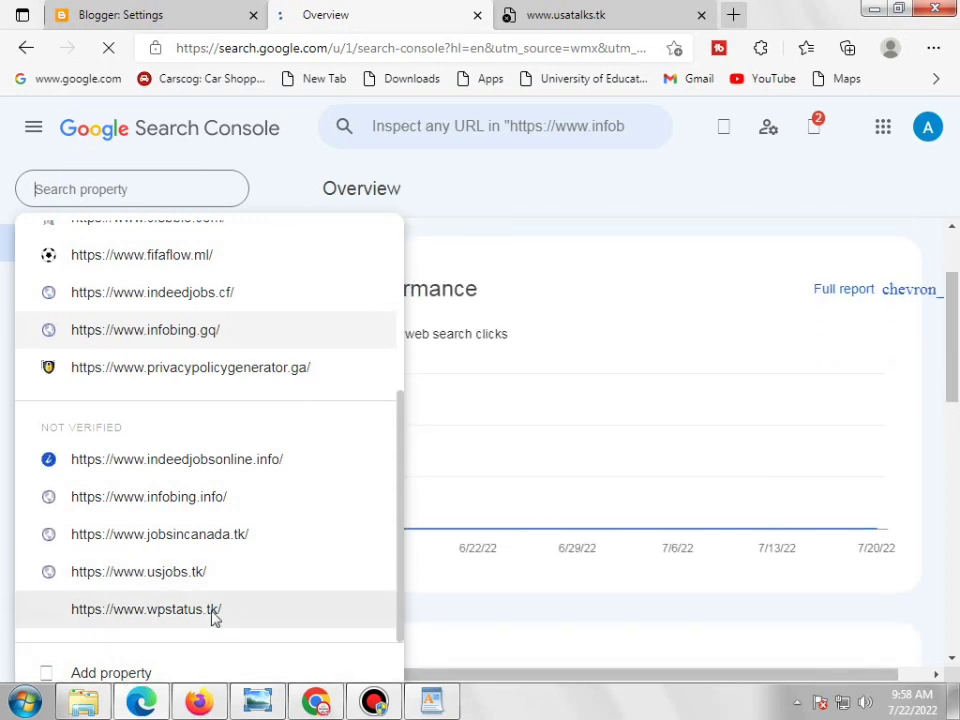
left_click(115, 672)
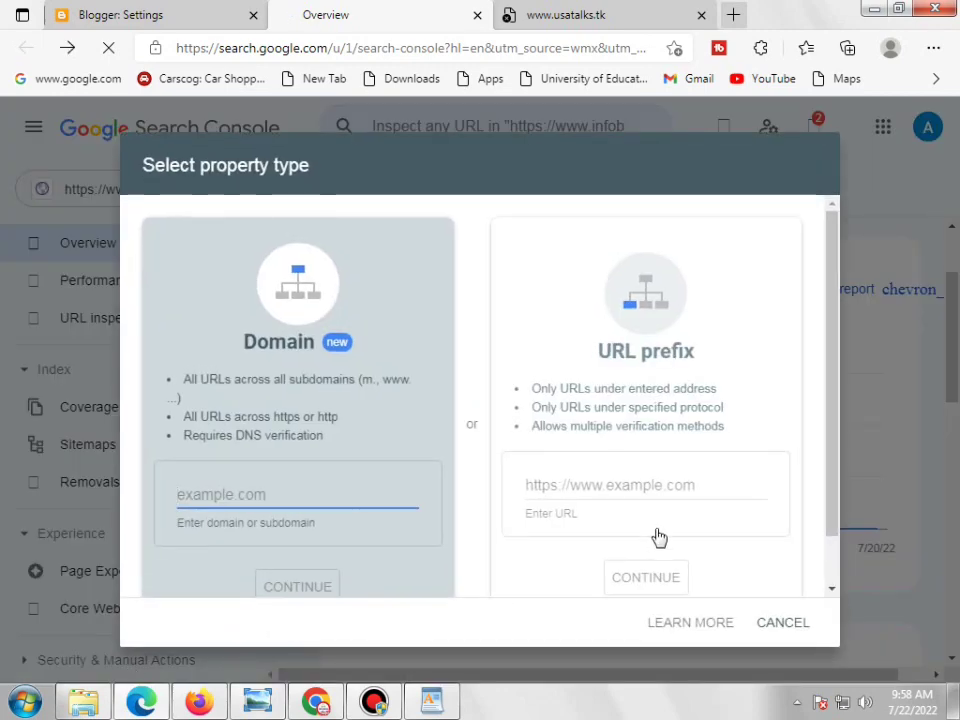
right_click(629, 487)
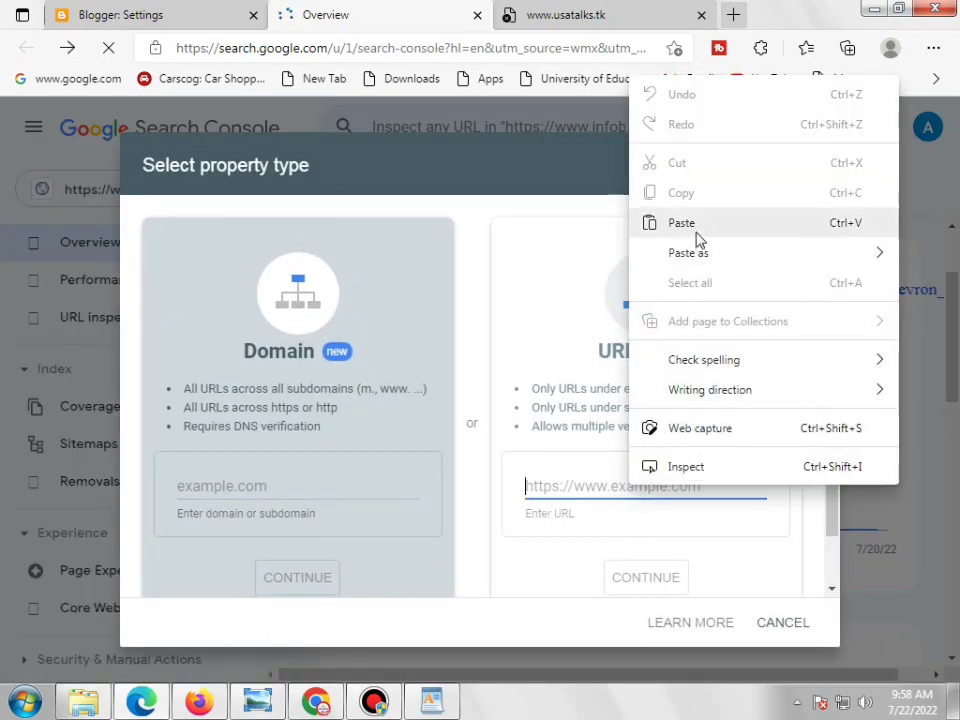
left_click(682, 223)
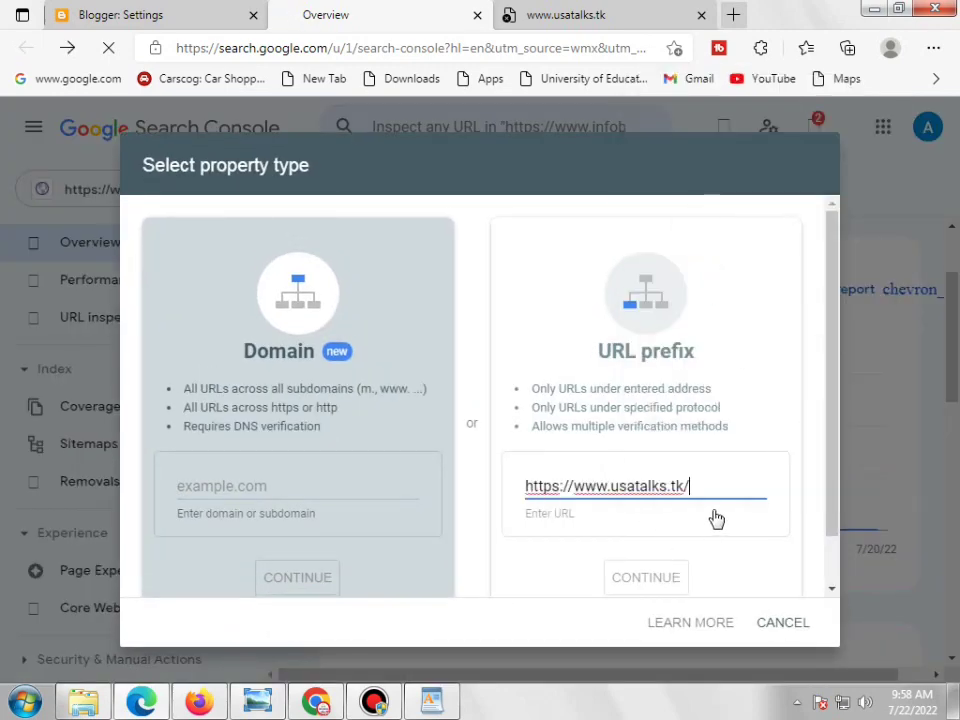
scroll(717, 520, "down", 1)
left_click(728, 523)
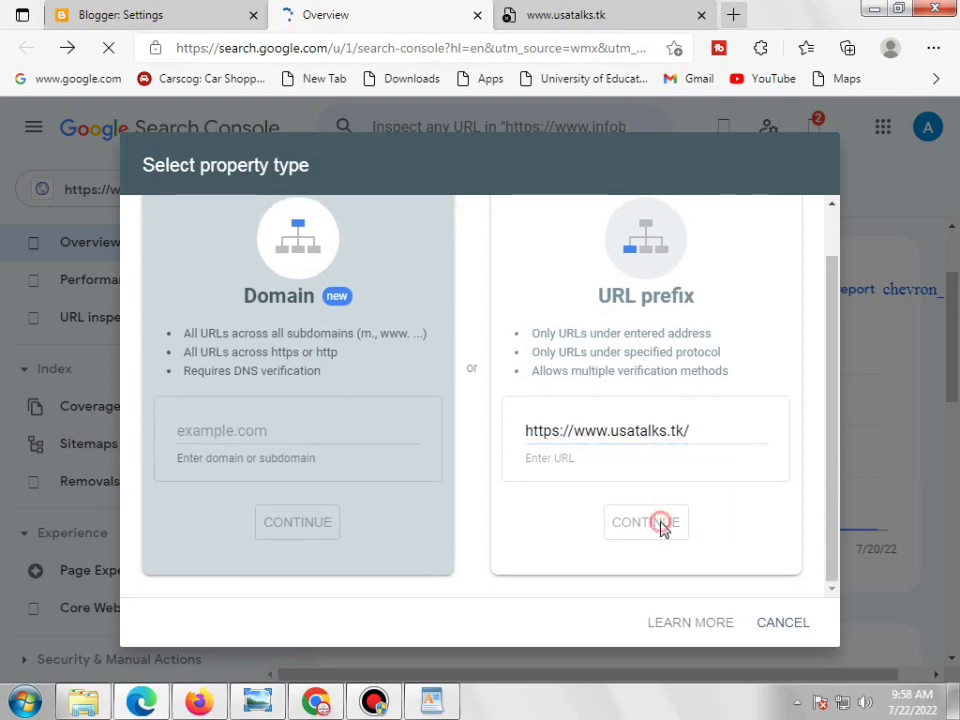
triple_click(720, 437)
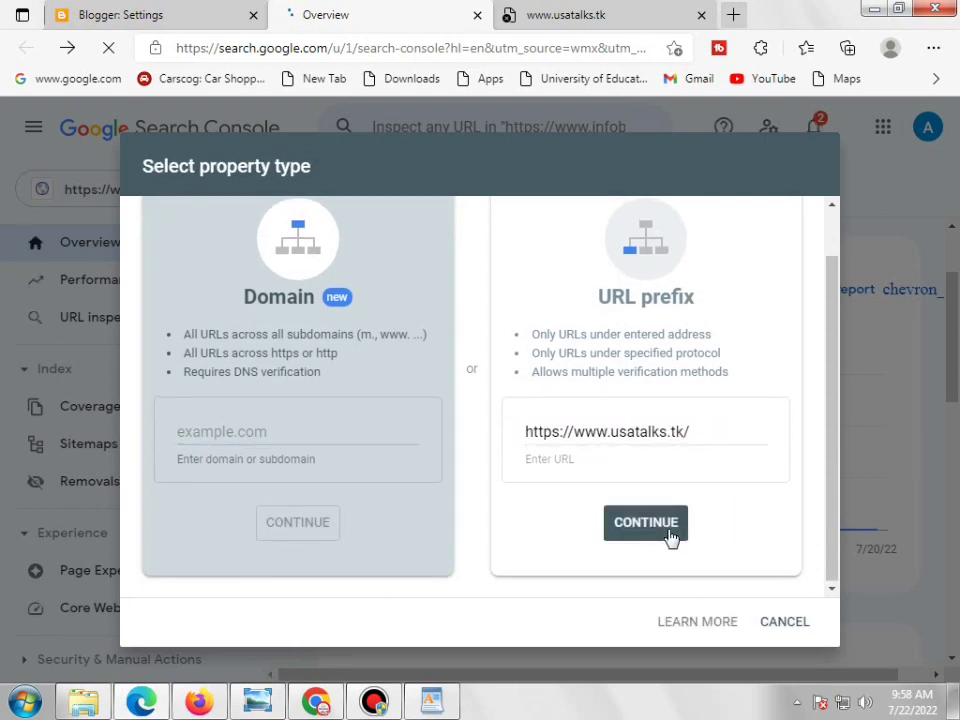
left_click(663, 531)
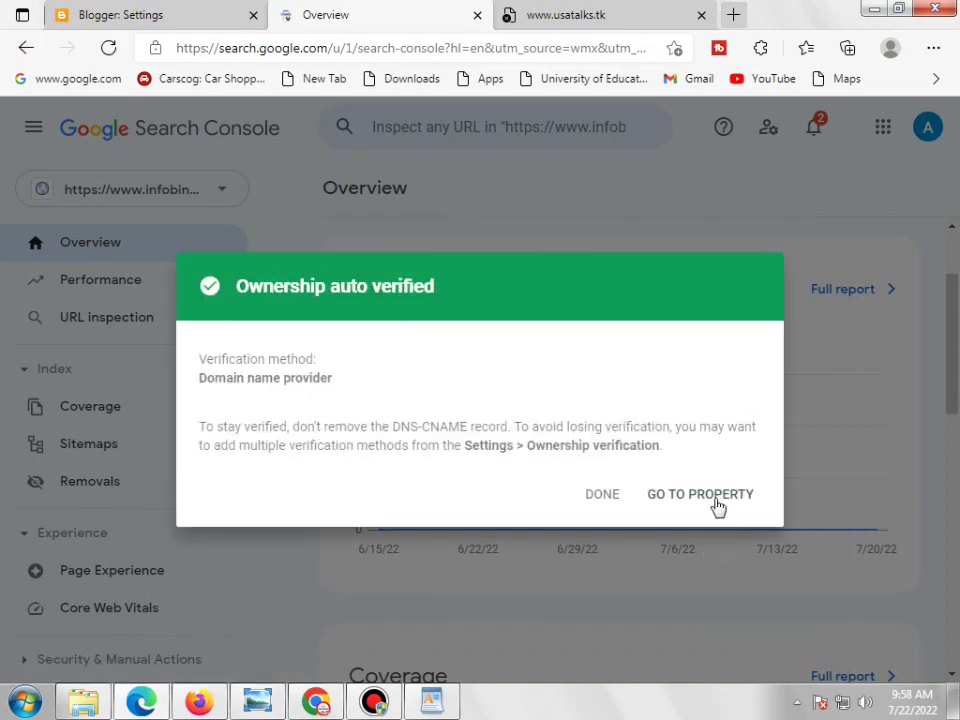
left_click(717, 506)
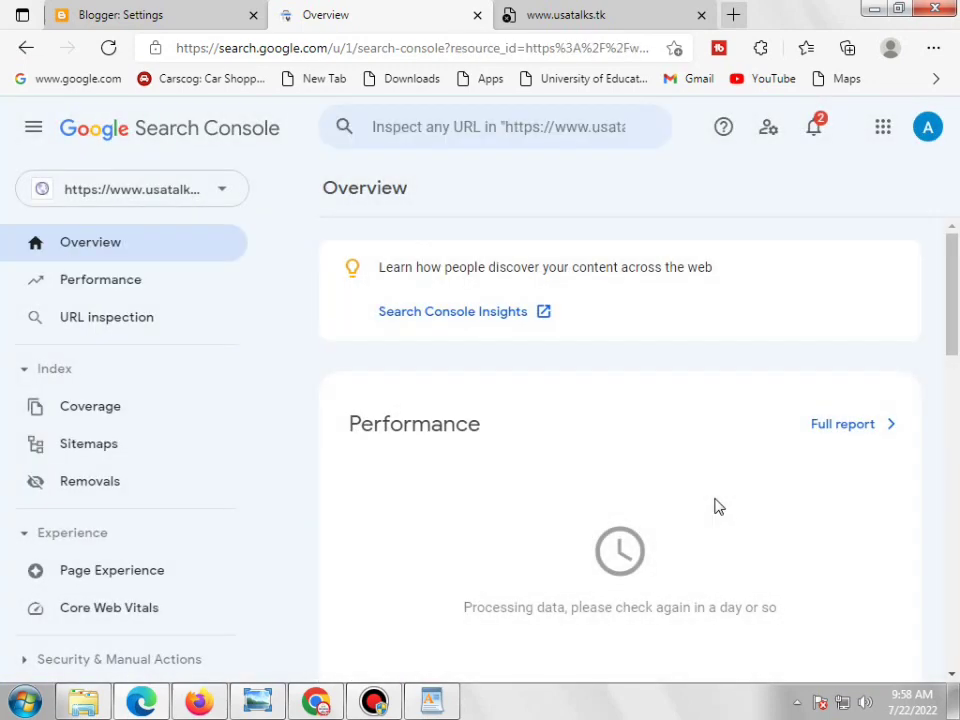
left_click(96, 446)
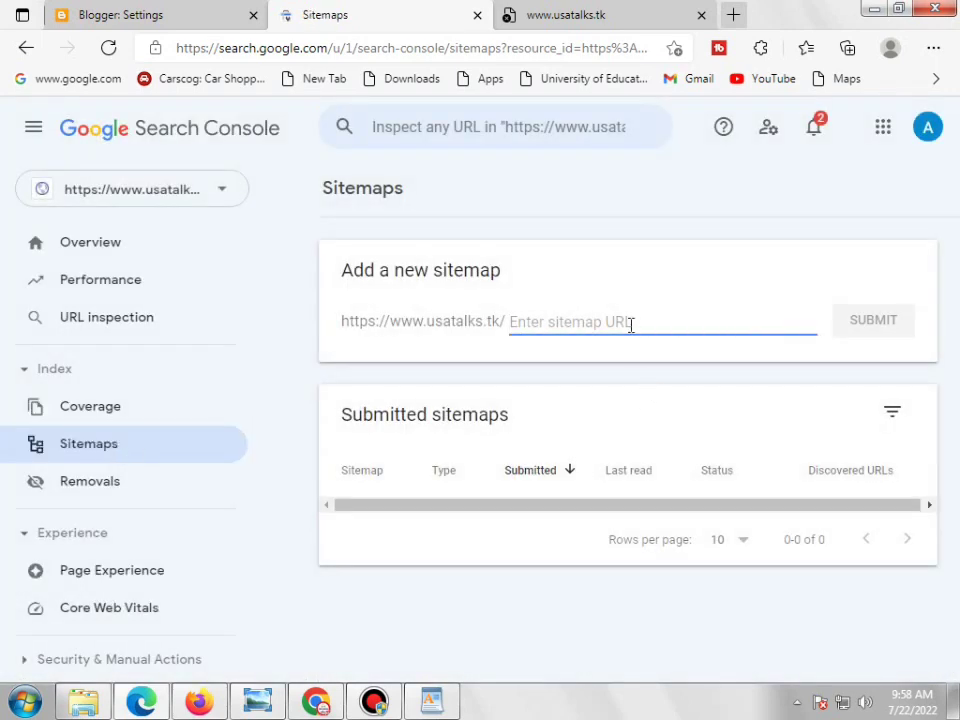
type("sitemap.xml")
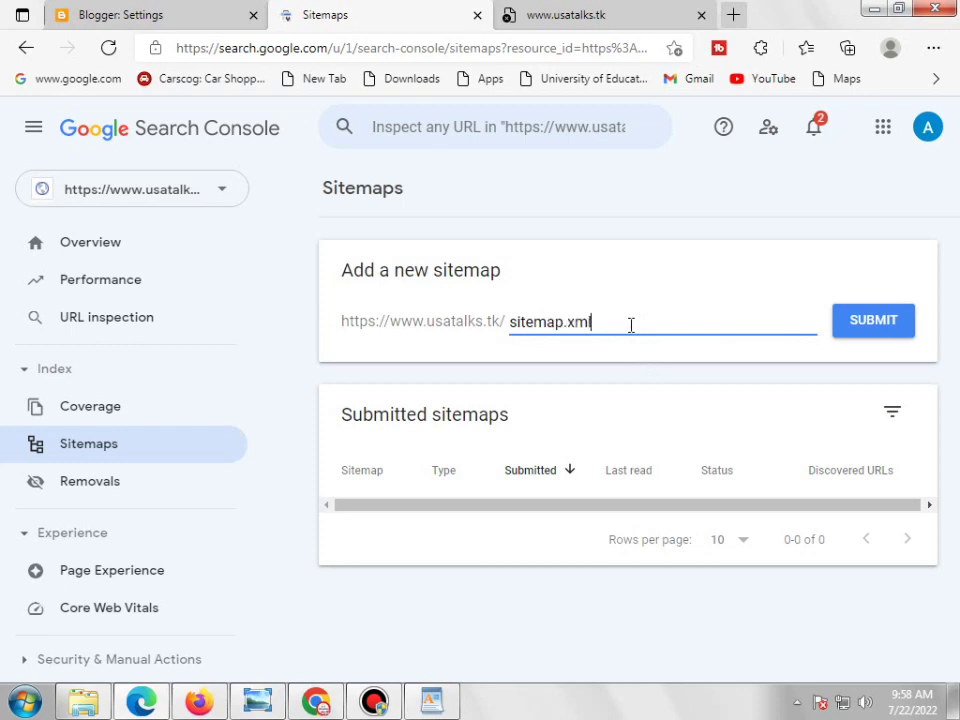
left_click(848, 330)
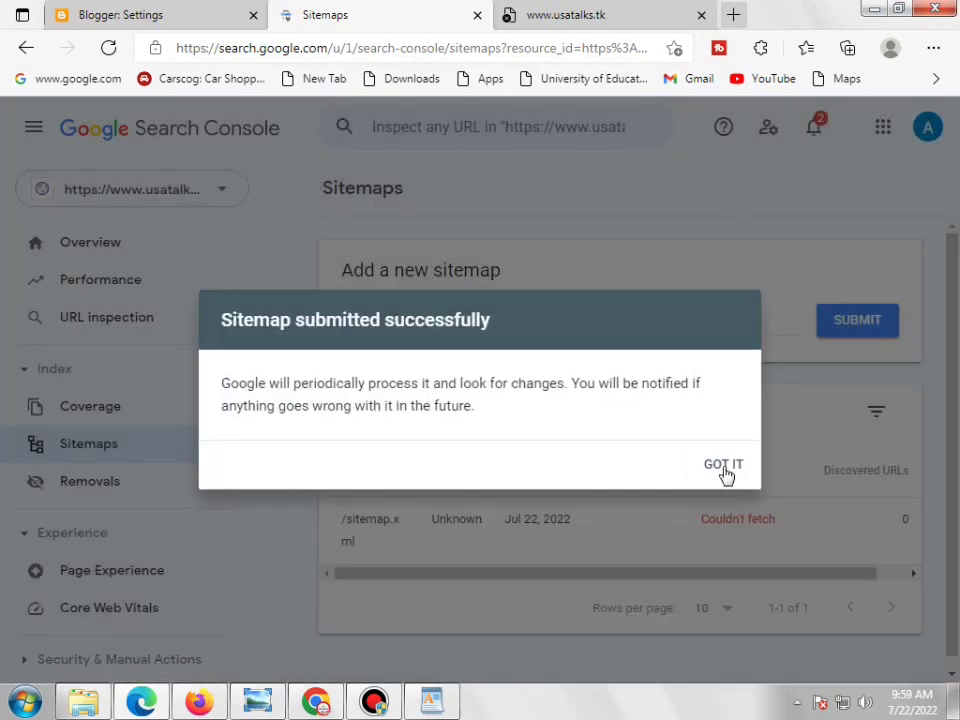
left_click(724, 470)
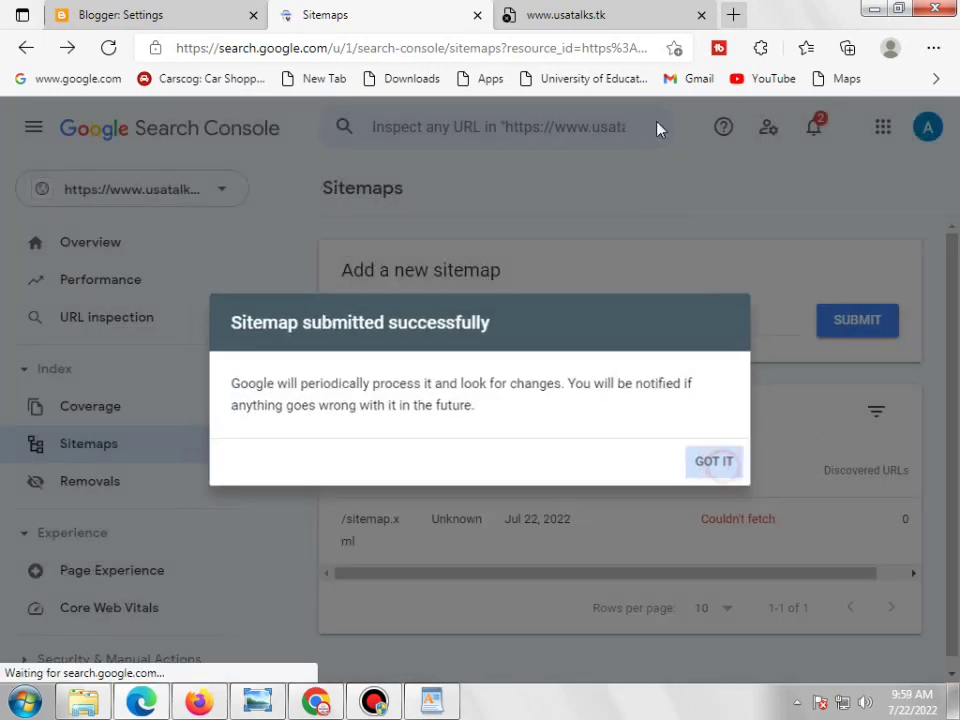
left_click(598, 28)
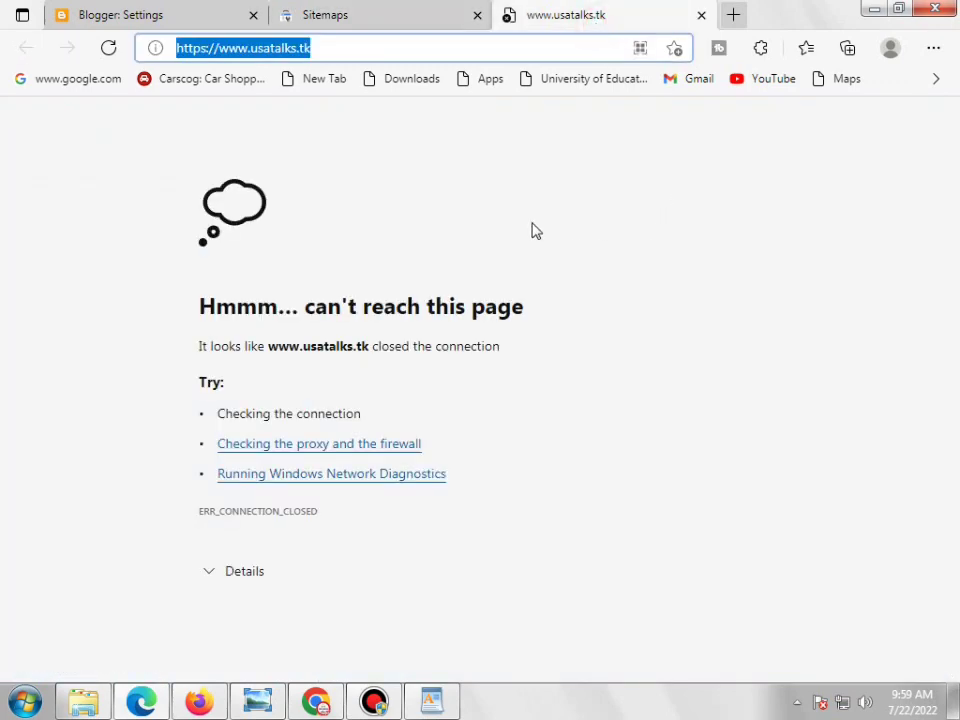
Back in Blogger, go to Pages and open the Privacy Policy page in the editor
left_click(189, 22)
scroll(210, 405, "up", 2)
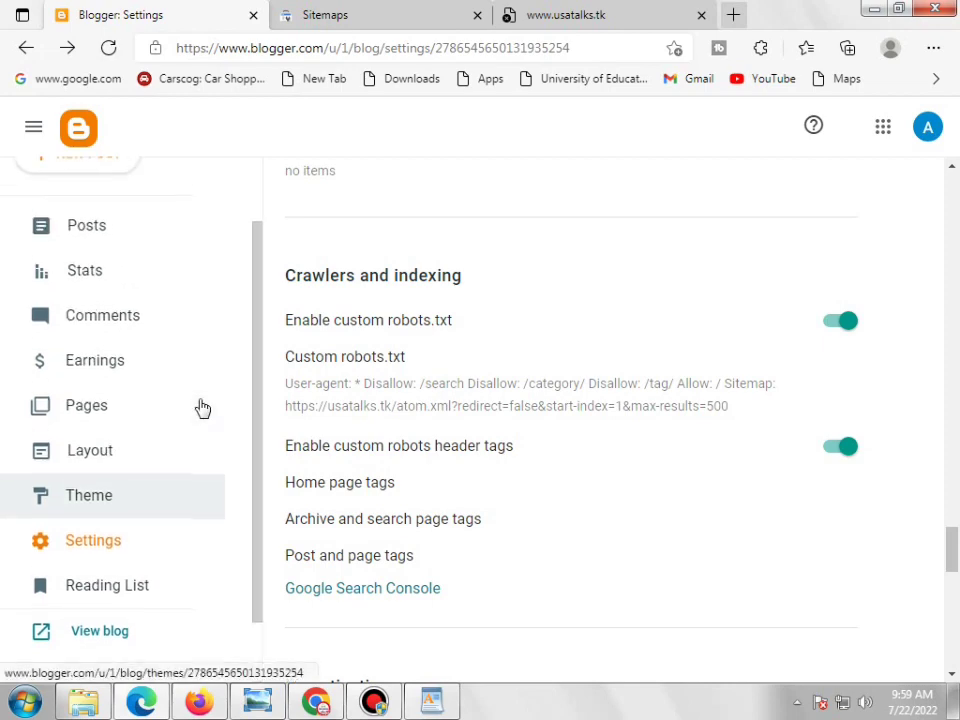
left_click(131, 425)
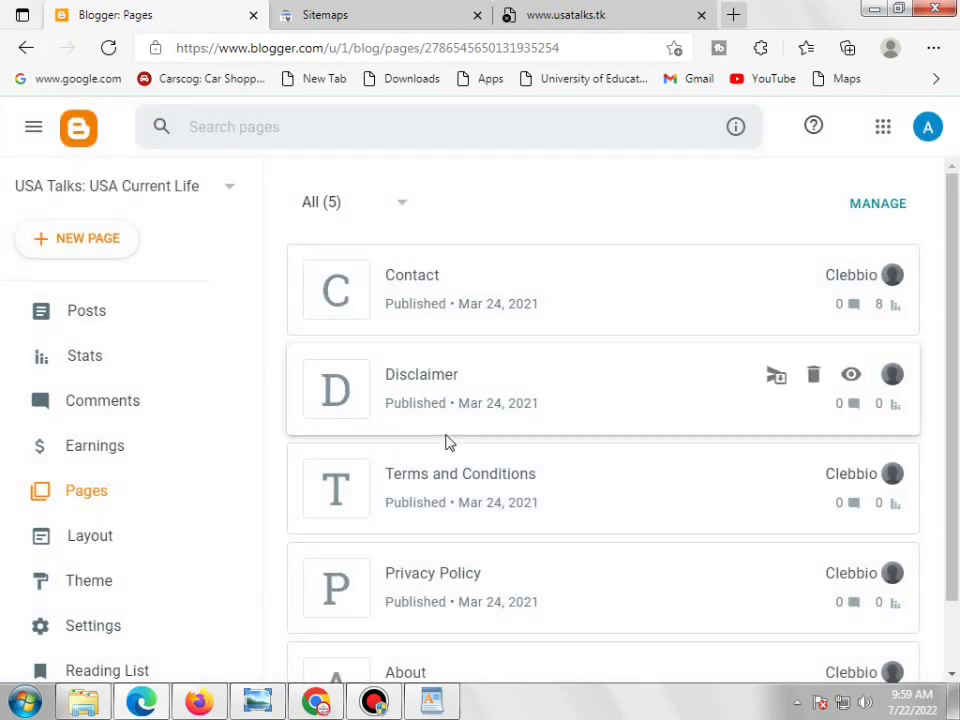
scroll(446, 445, "down", 2)
left_click(445, 500)
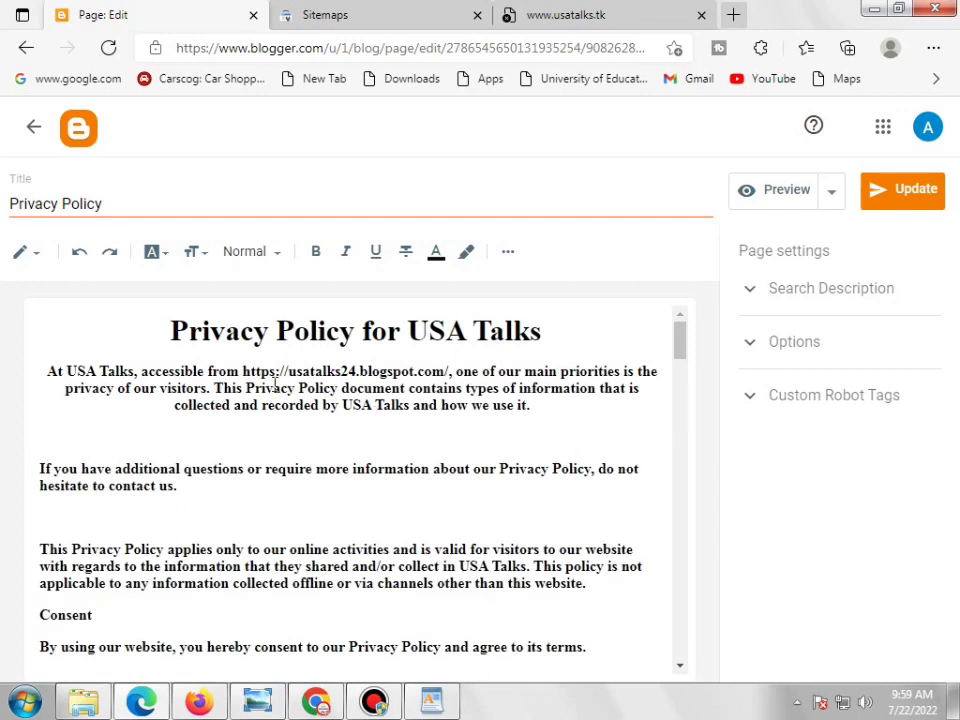
left_click_drag(244, 372, 450, 373)
left_click(506, 20)
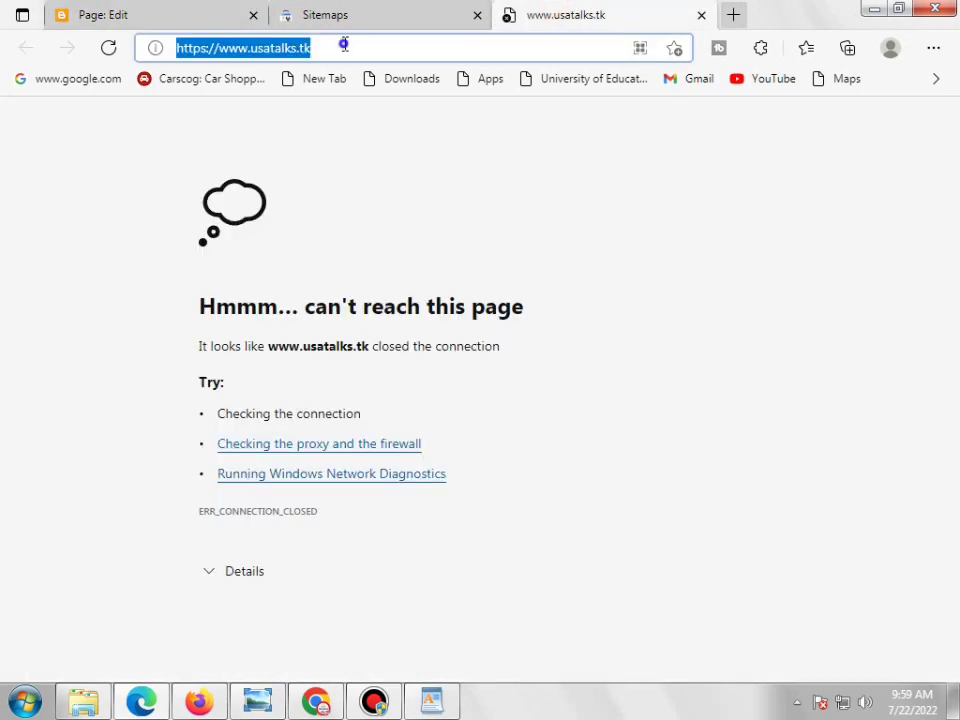
right_click(343, 44)
left_click(401, 161)
left_click(66, 17)
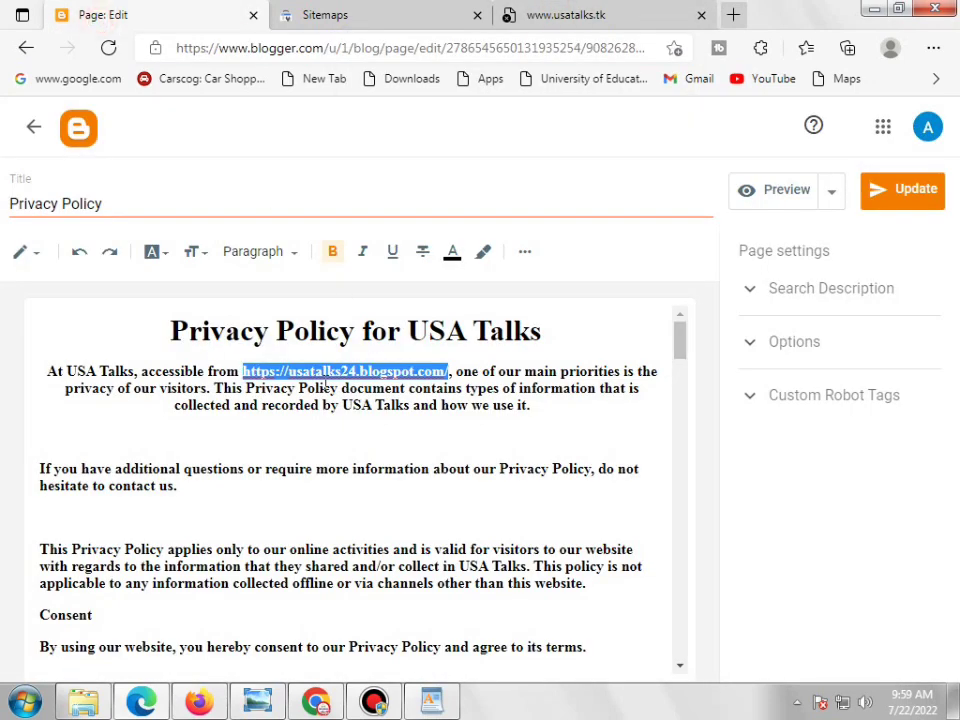
left_click(262, 372)
left_click_drag(244, 372, 450, 372)
right_click(449, 372)
left_click(504, 276)
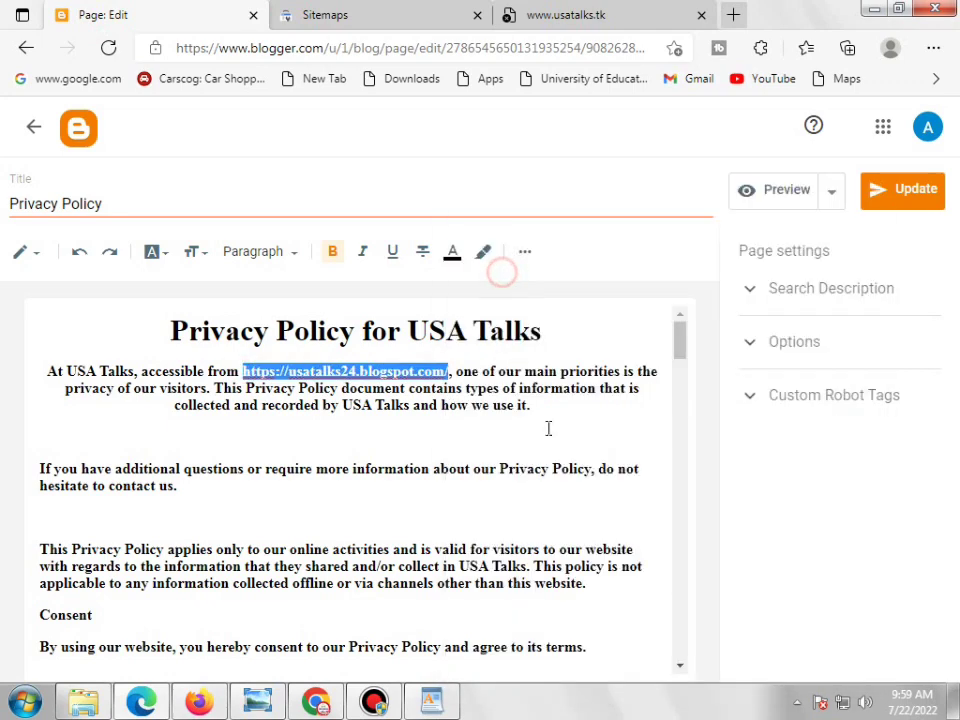
left_click(466, 443)
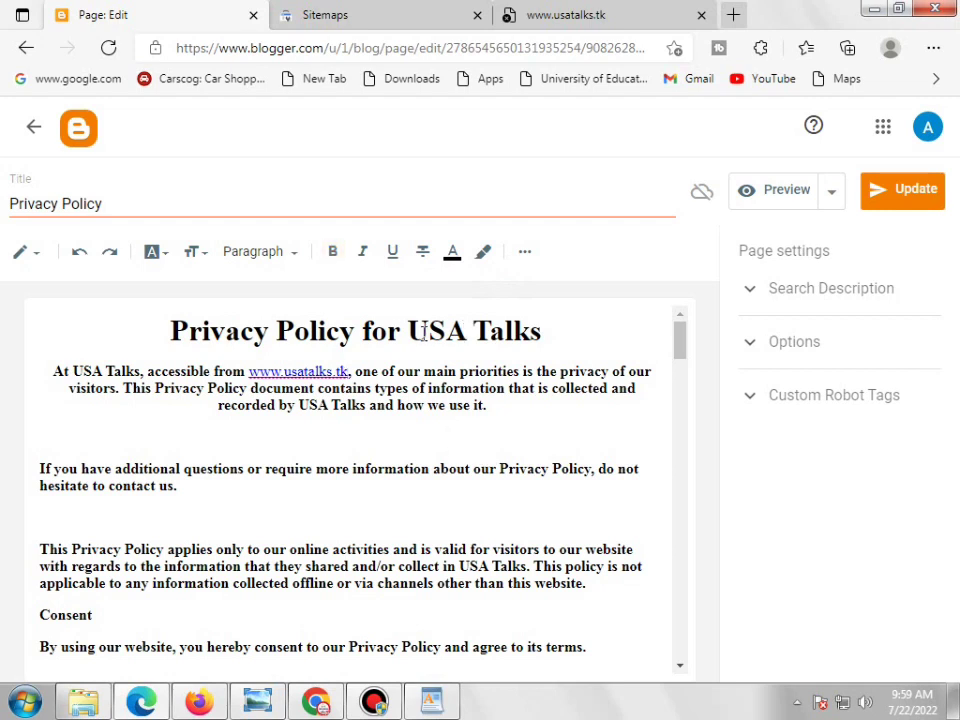
Review the rest of the Privacy Policy, save it with Update, and return to Pages
double_click(424, 331)
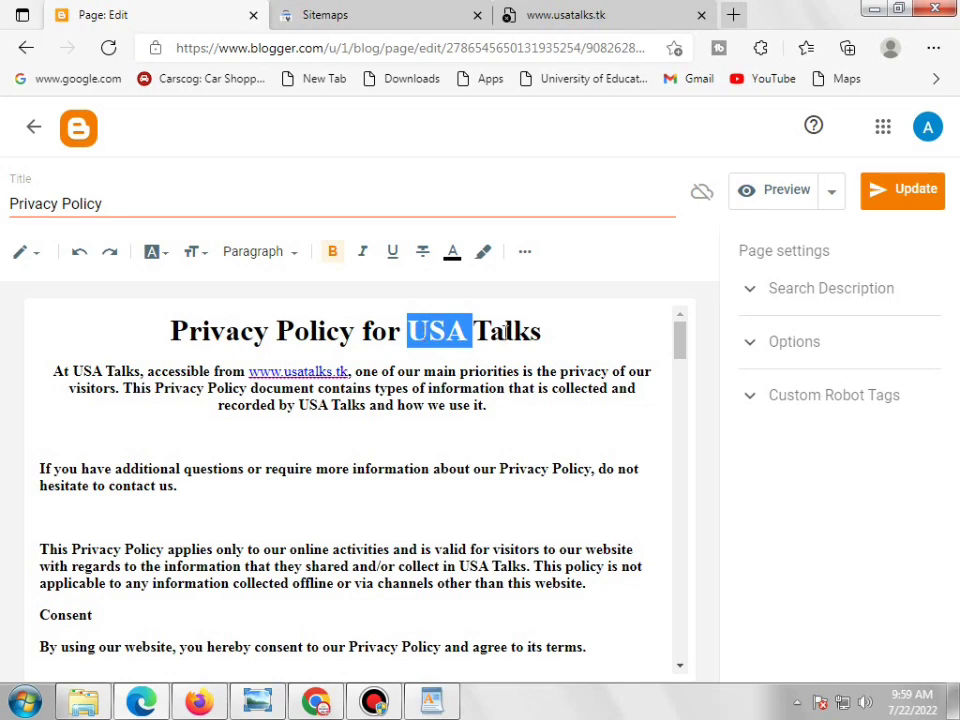
scroll(514, 403, "down", 5)
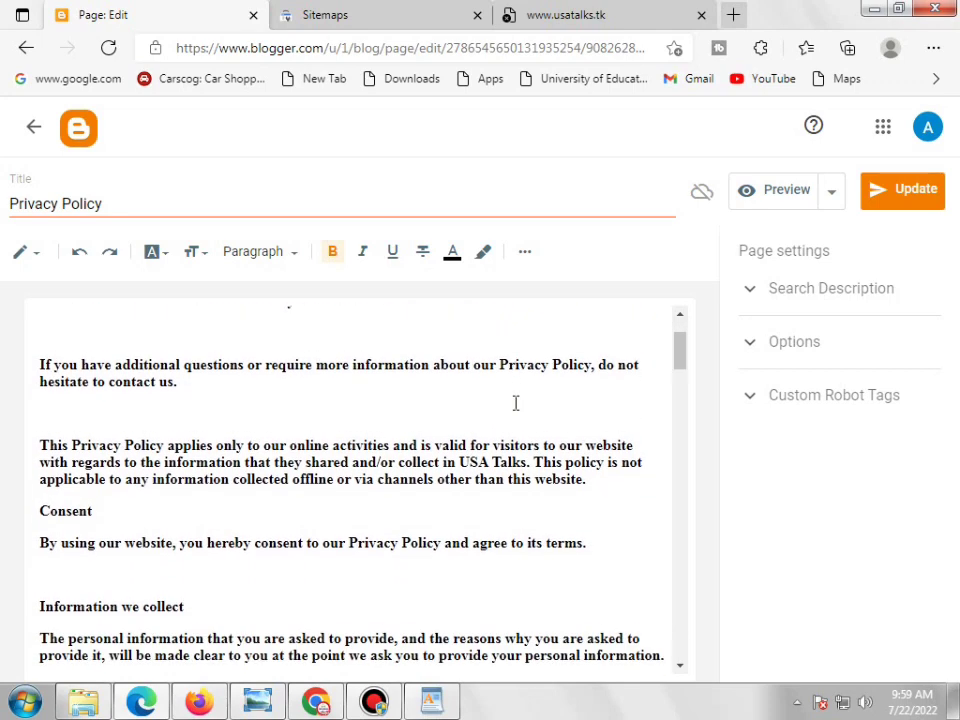
scroll(515, 403, "down", 8)
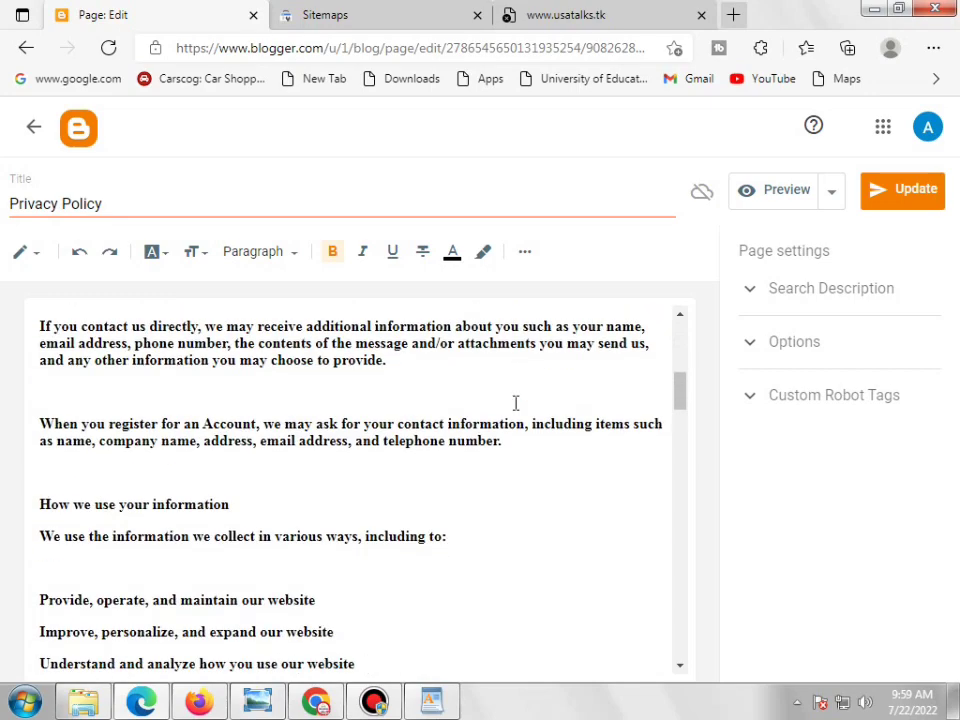
scroll(515, 403, "down", 5)
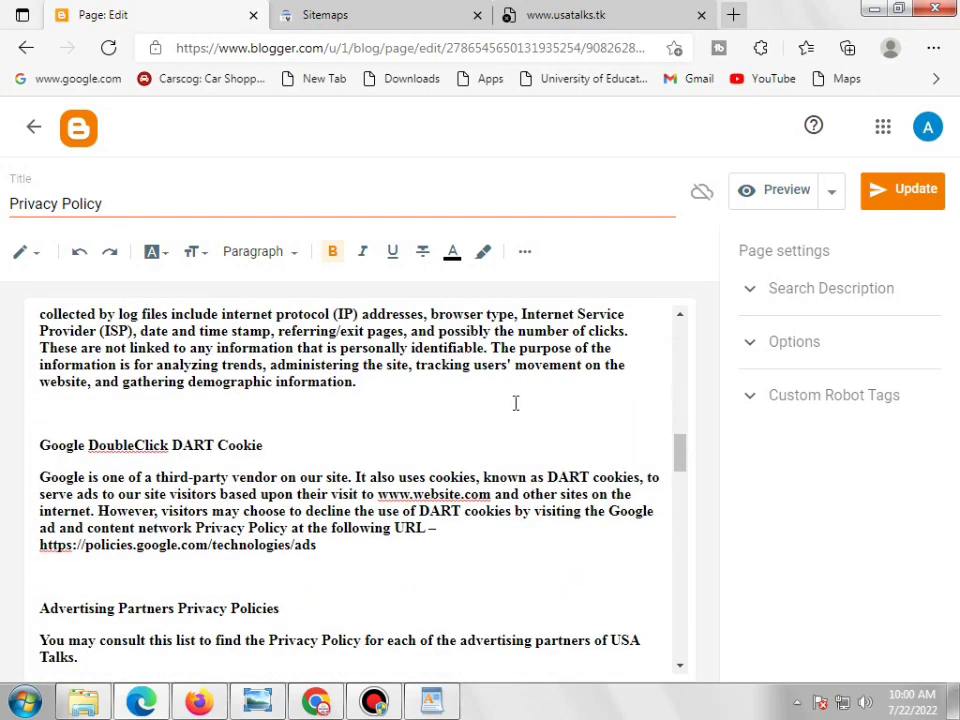
scroll(515, 403, "down", 2)
scroll(515, 403, "down", 3)
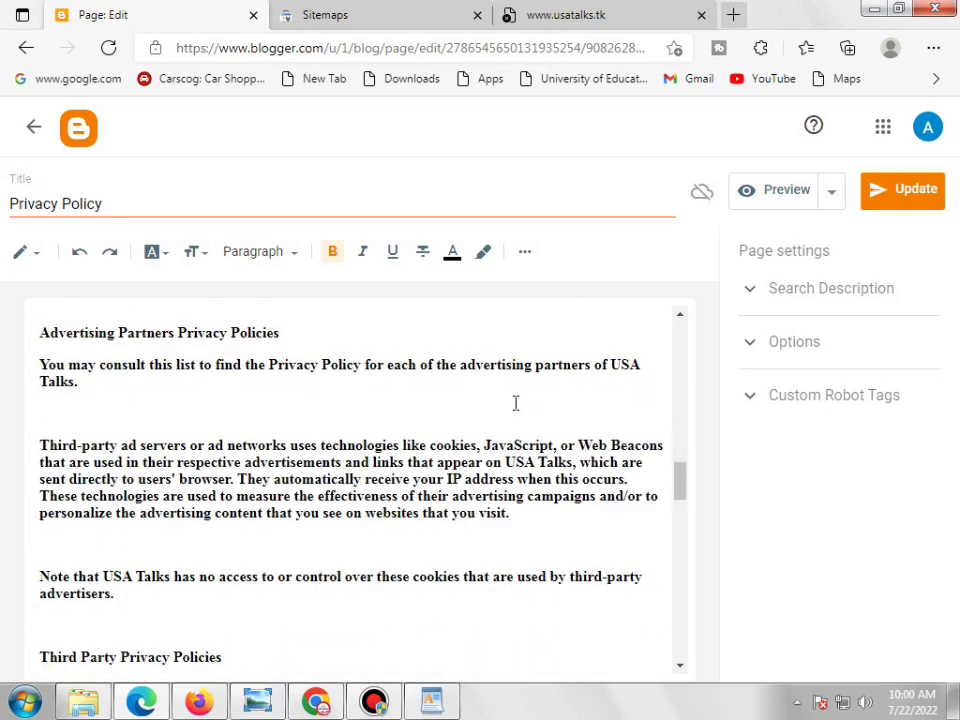
scroll(515, 403, "down", 3)
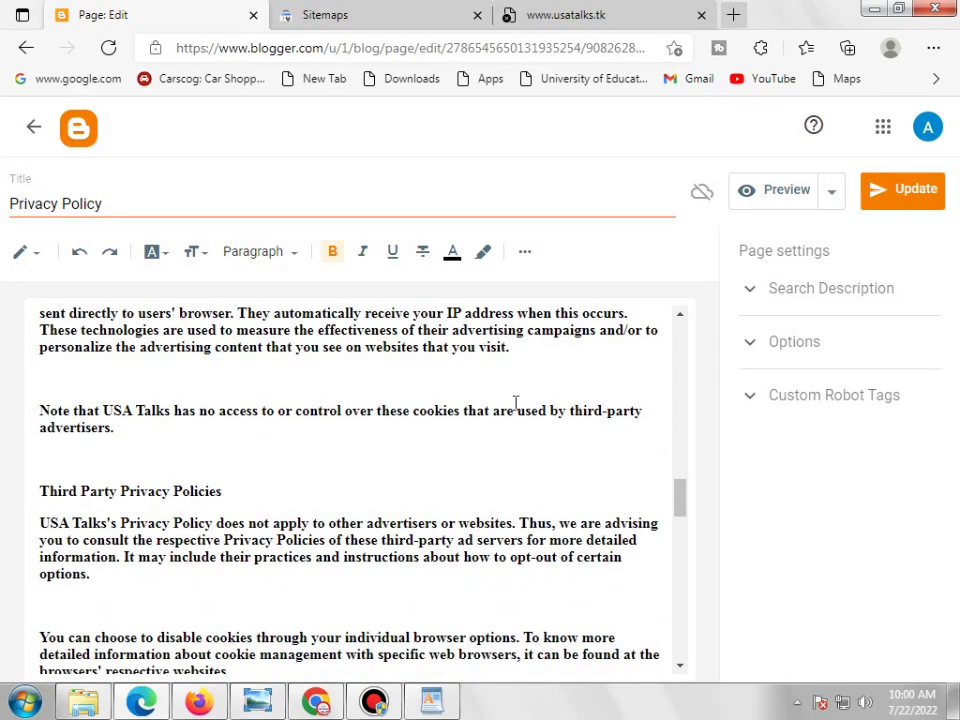
scroll(515, 403, "down", 4)
scroll(515, 403, "down", 10)
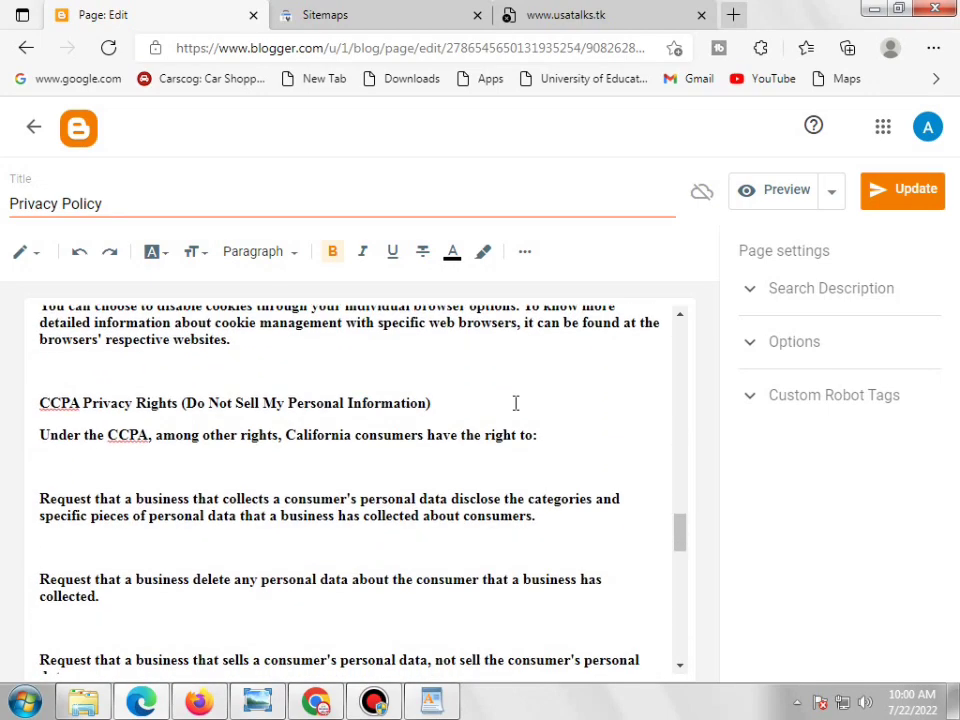
scroll(515, 403, "down", 10)
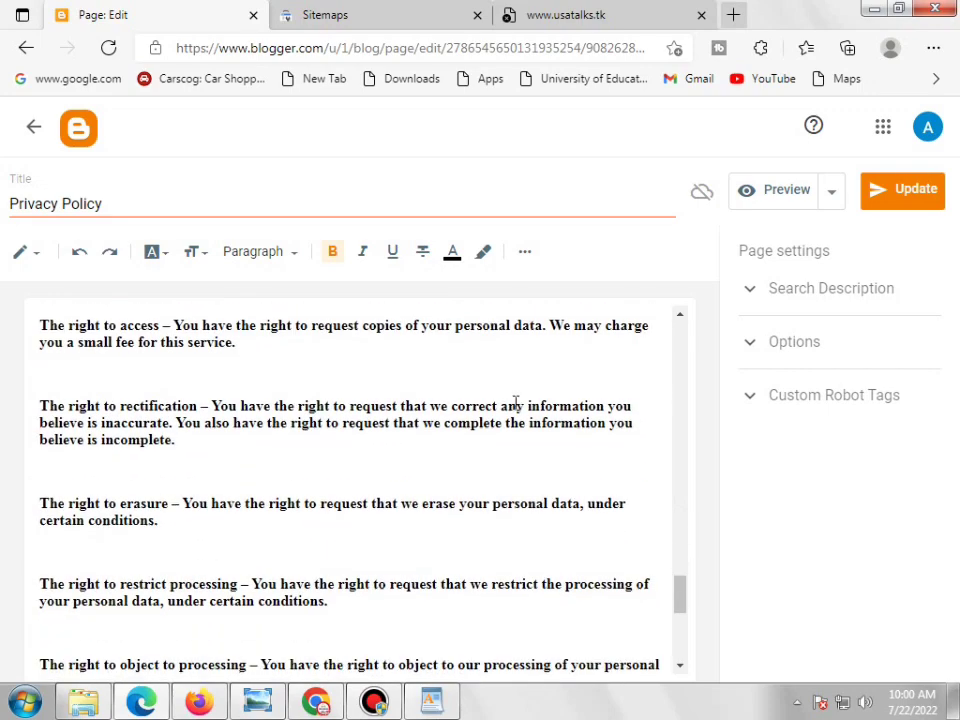
scroll(515, 403, "down", 1)
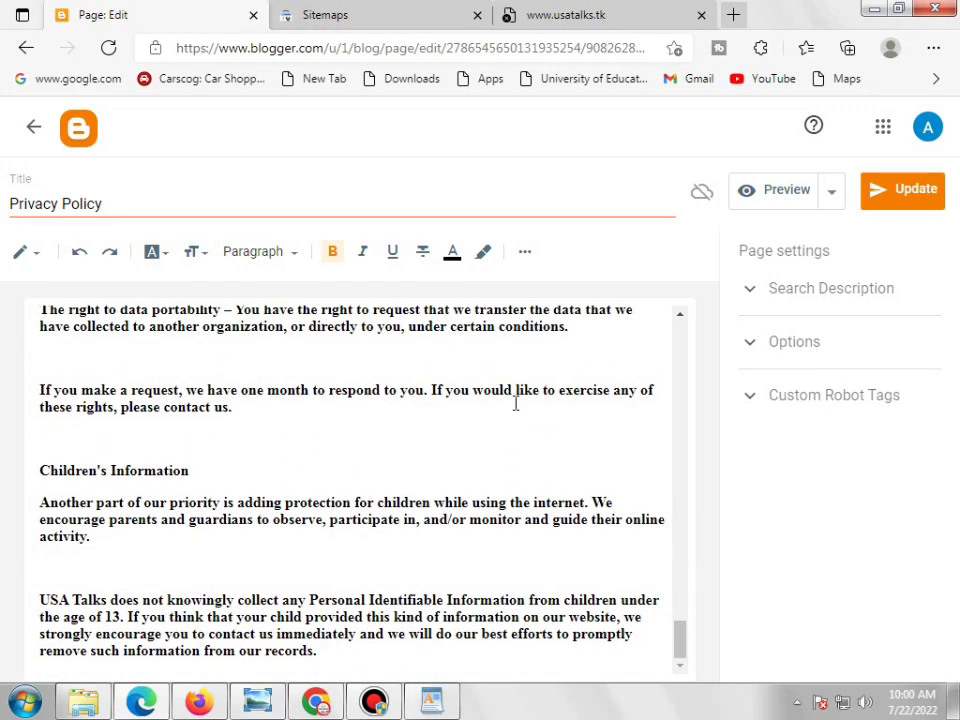
scroll(463, 500, "up", 4)
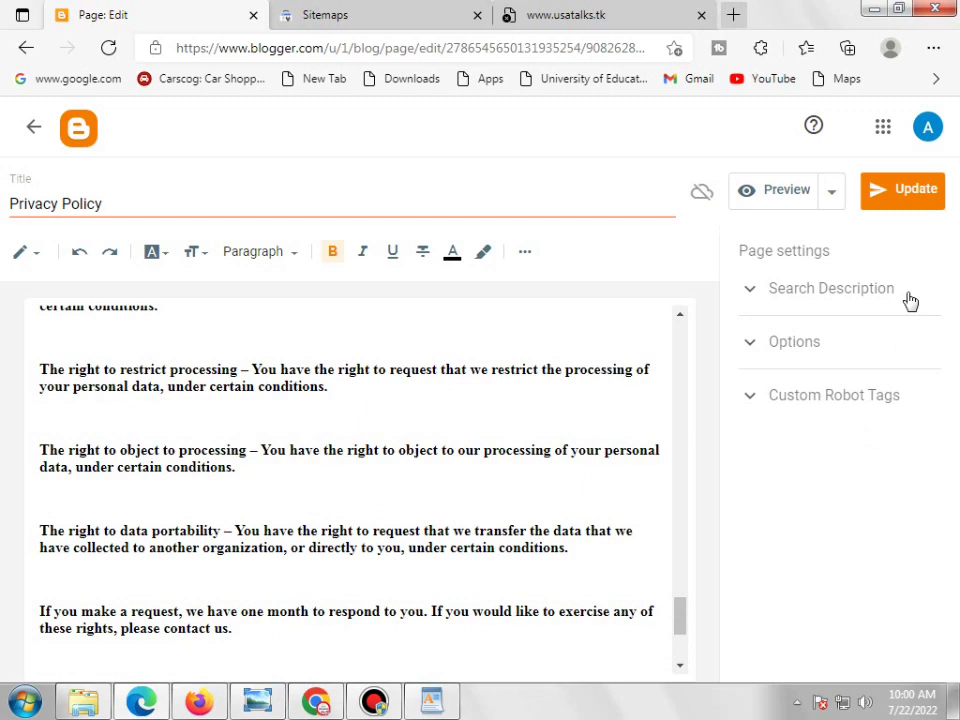
left_click(912, 200)
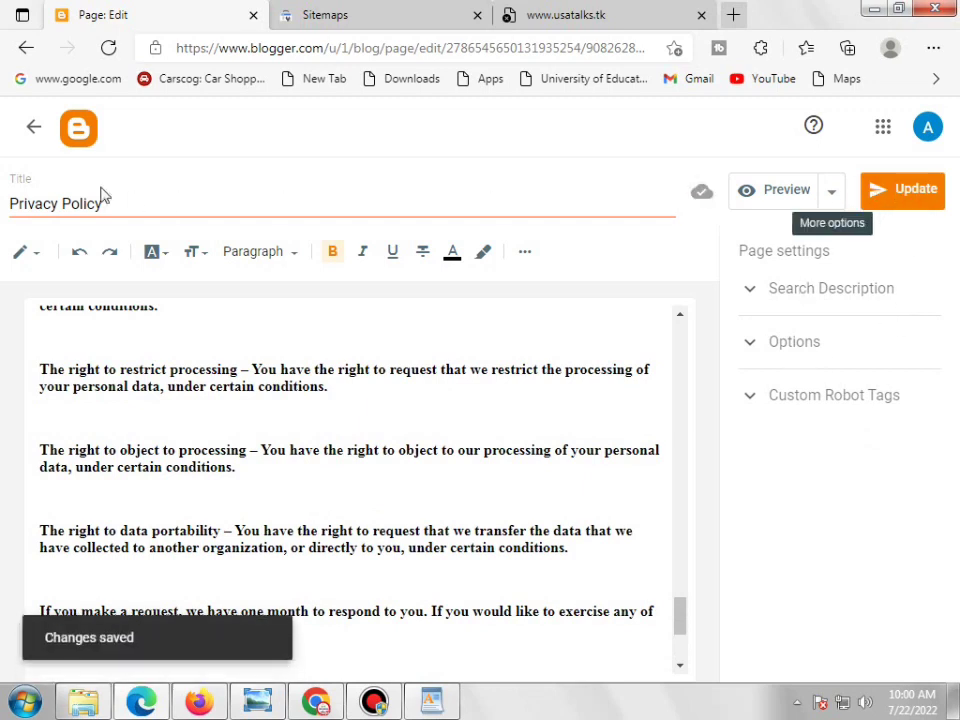
left_click(26, 48)
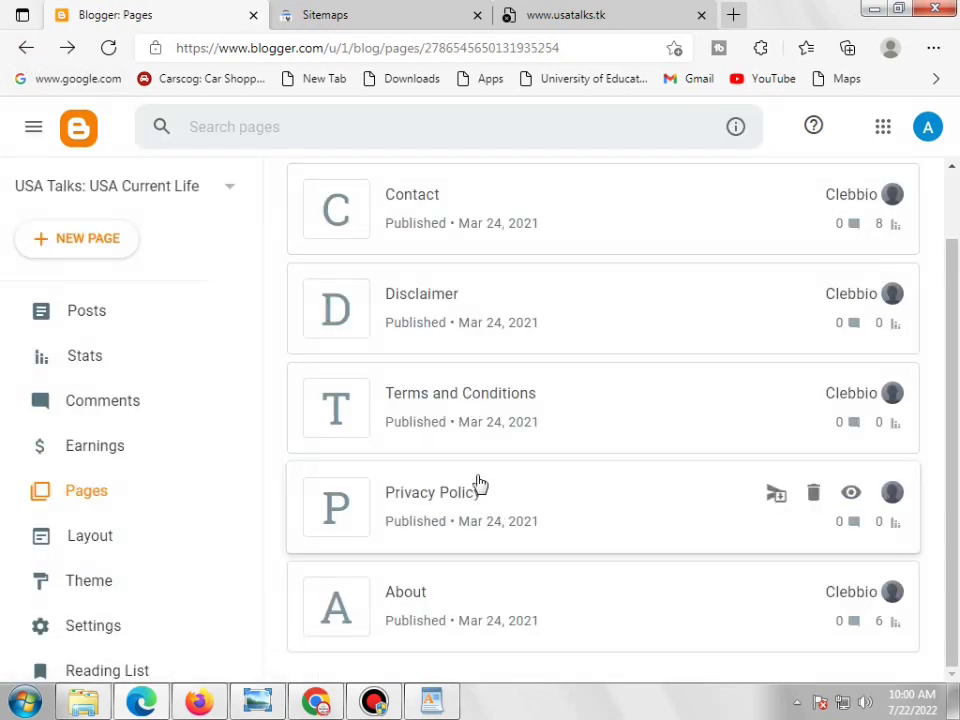
left_click(473, 398)
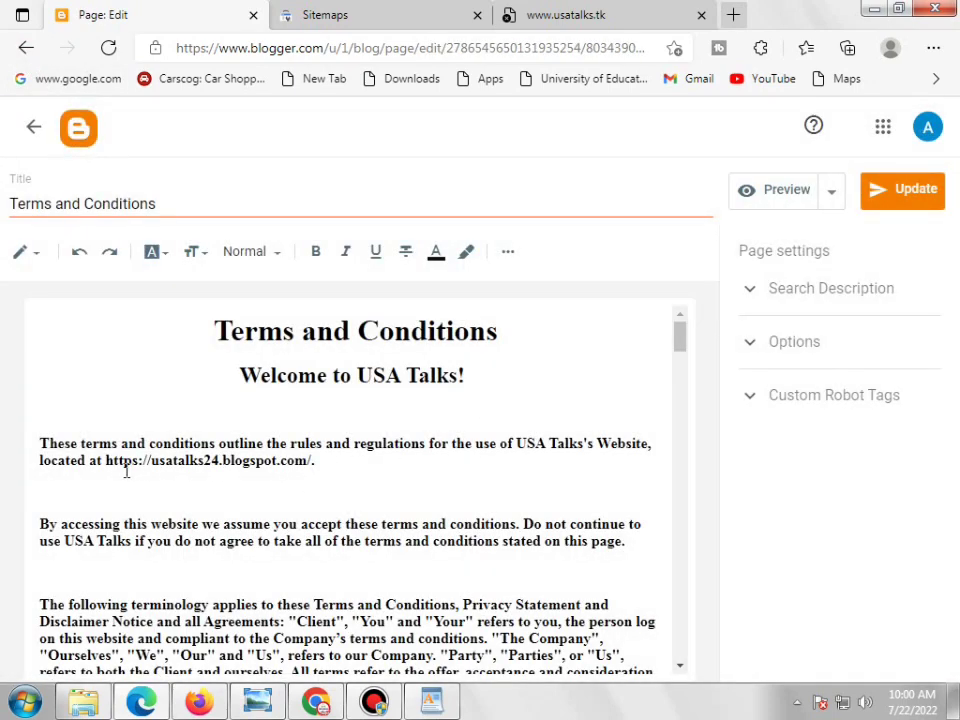
left_click_drag(106, 462, 314, 460)
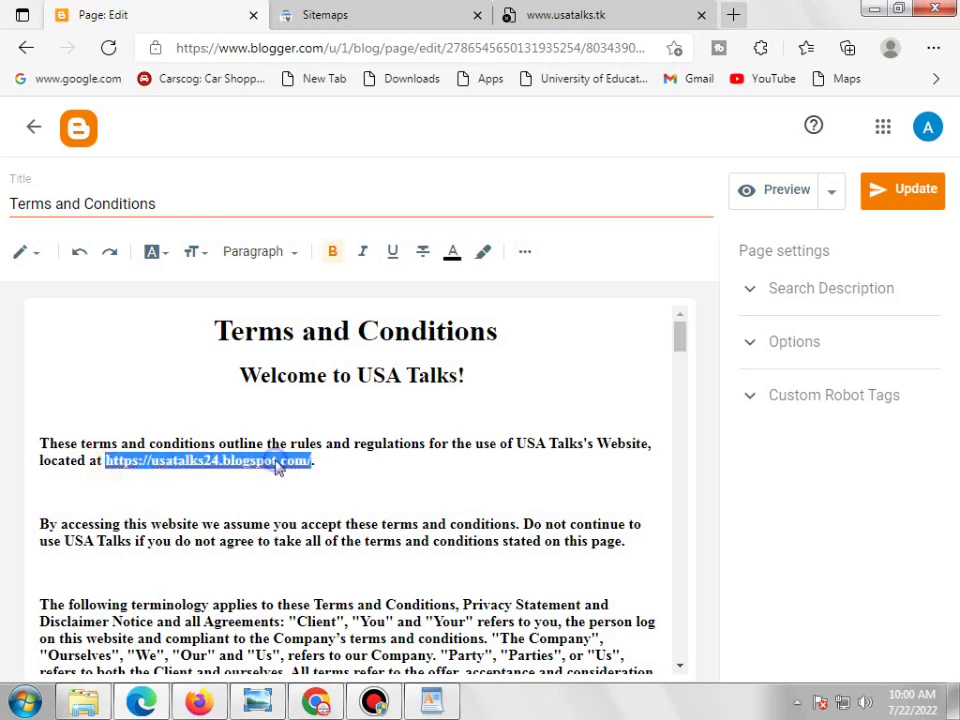
right_click(274, 463)
left_click(302, 270)
Save the Terms and Conditions page and open the Disclaimer page for editing
scroll(428, 469, "down", 7)
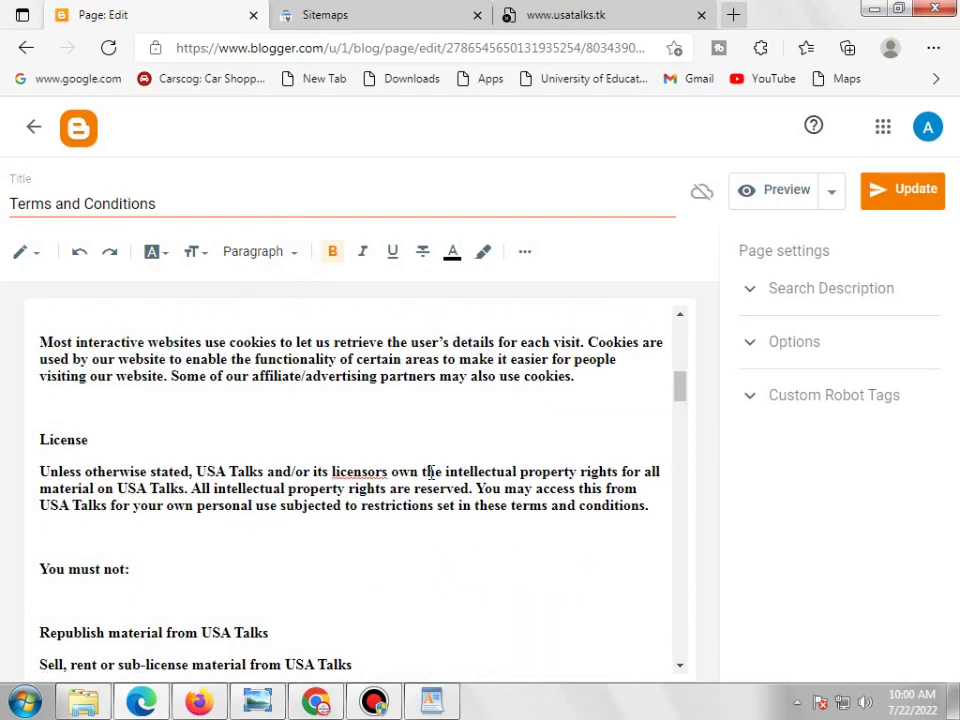
scroll(431, 472, "down", 4)
scroll(431, 474, "down", 4)
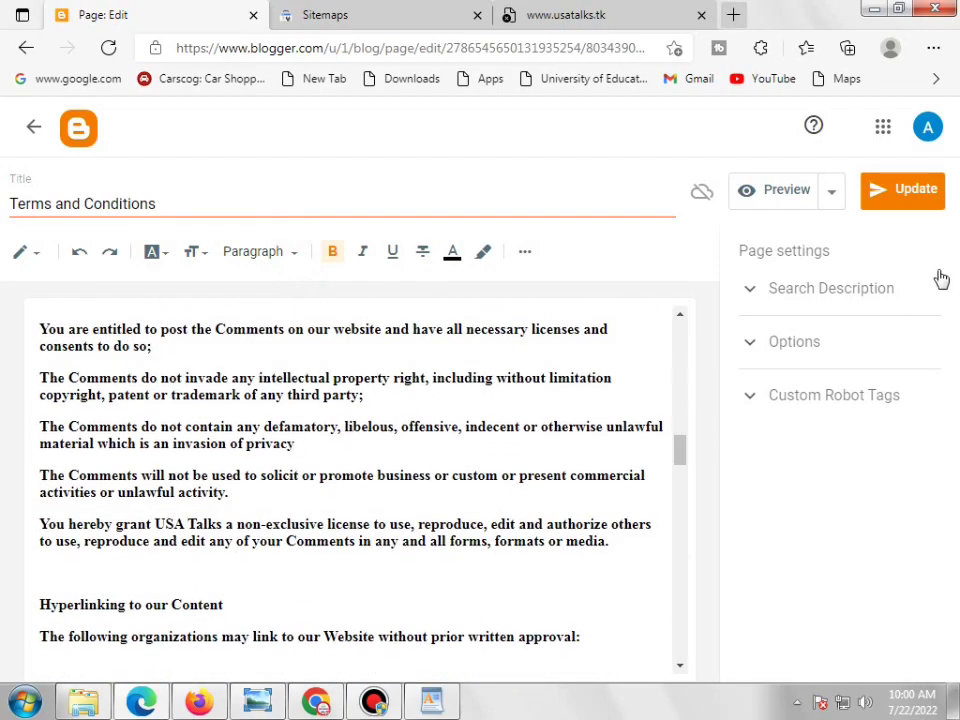
left_click(924, 201)
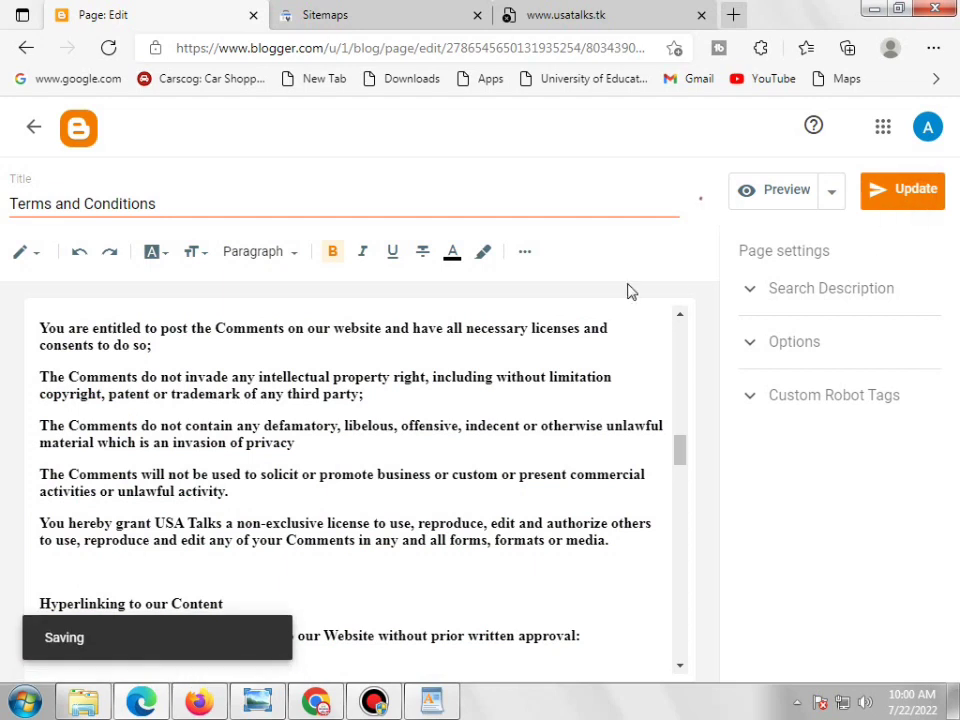
left_click(20, 47)
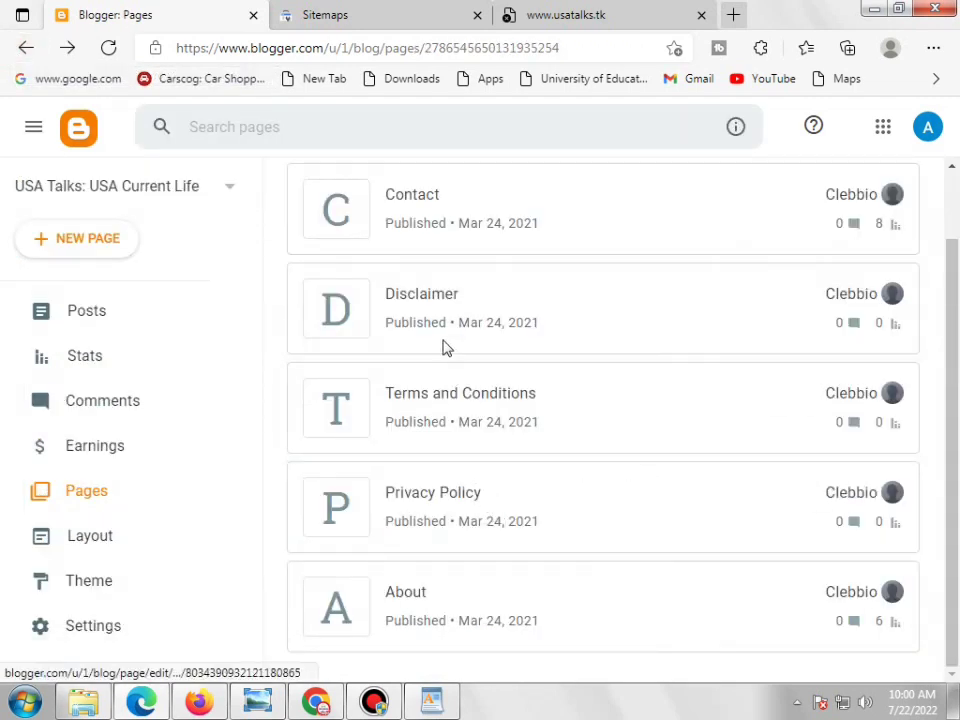
left_click(439, 308)
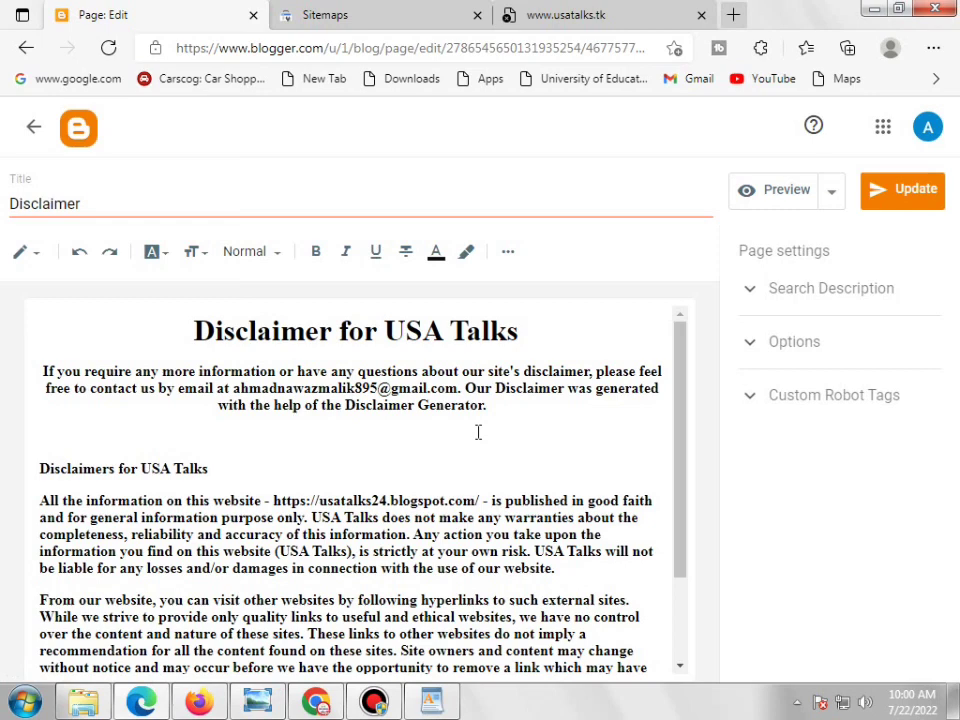
scroll(478, 432, "down", 1)
scroll(478, 432, "down", 1)
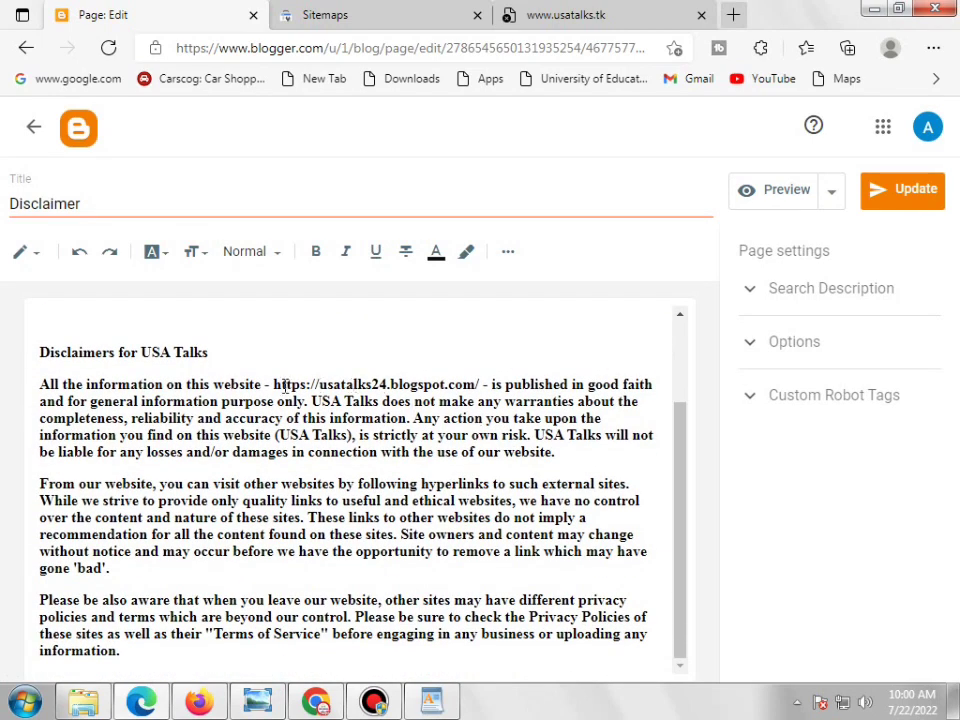
left_click_drag(273, 389, 478, 385)
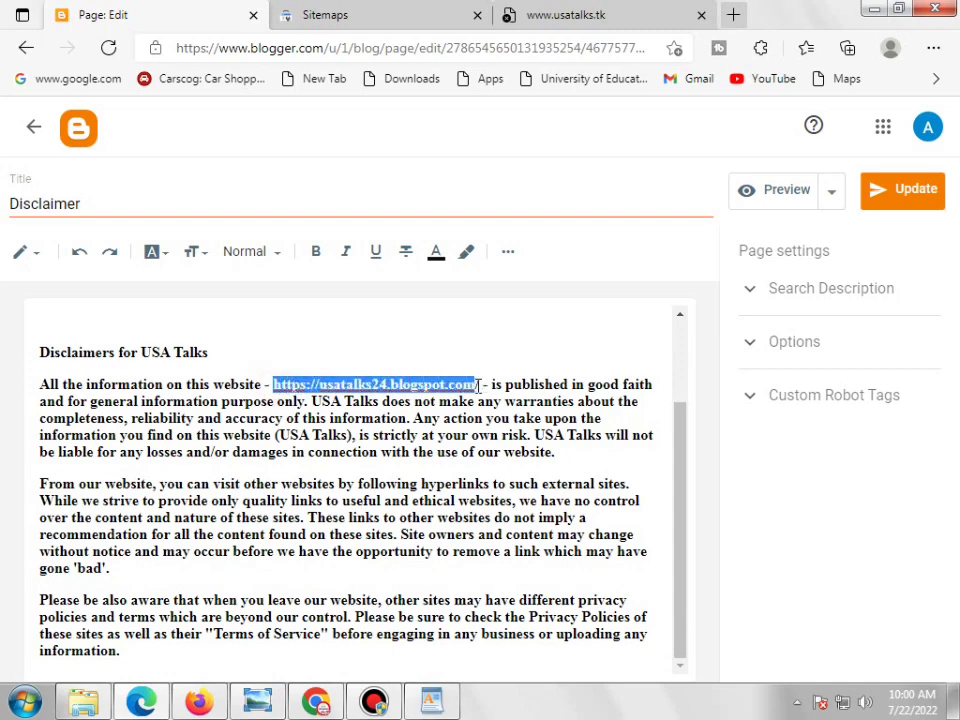
right_click(480, 385)
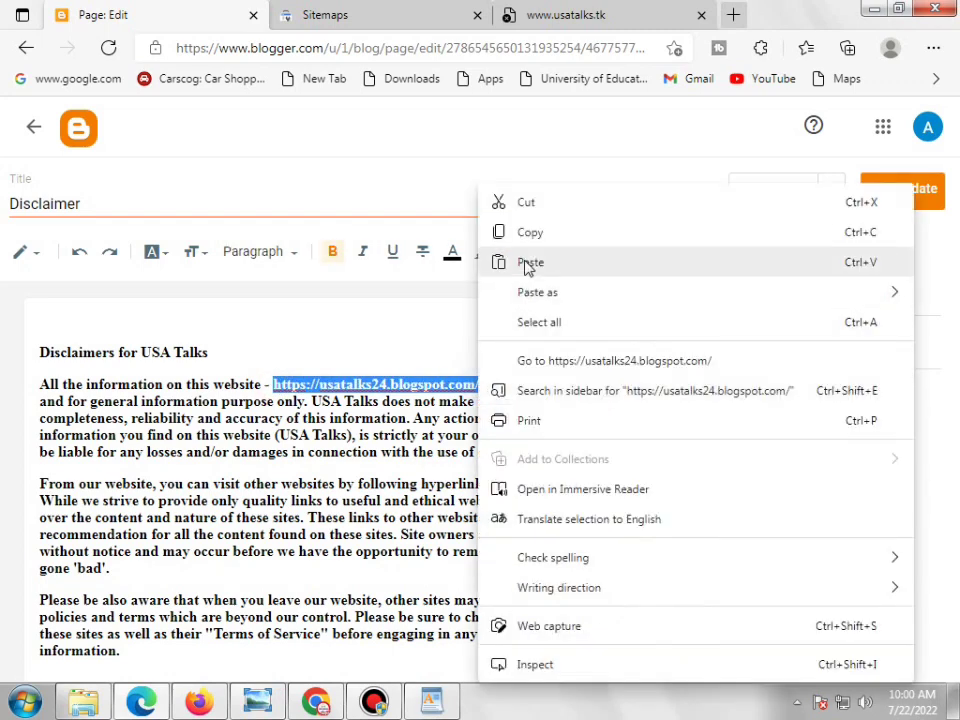
left_click(529, 261)
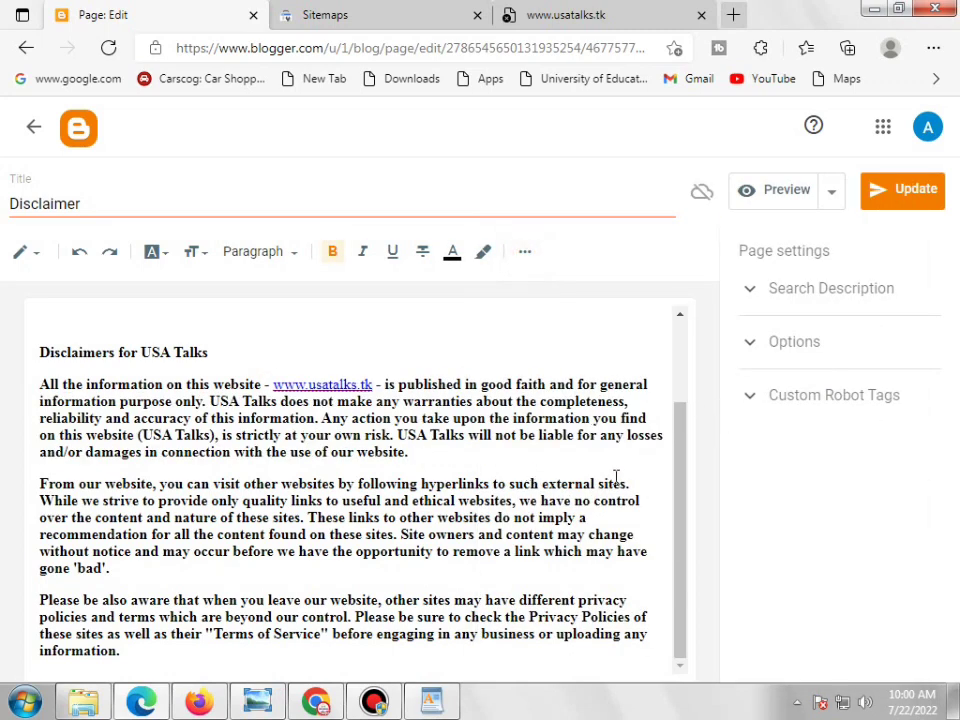
scroll(615, 477, "up", 2)
left_click(902, 190)
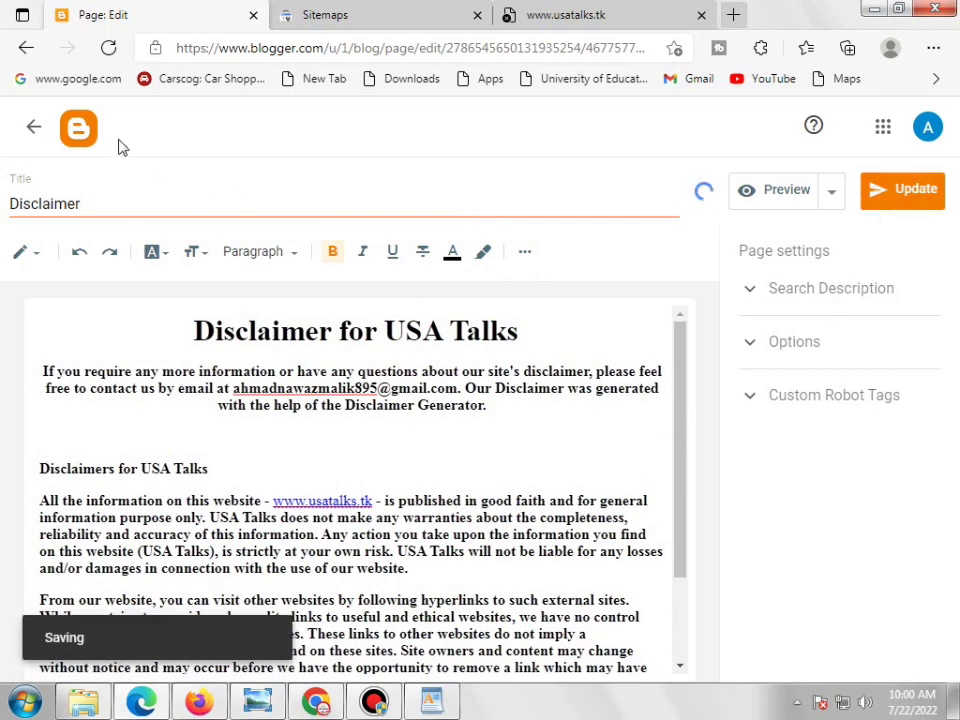
left_click(26, 48)
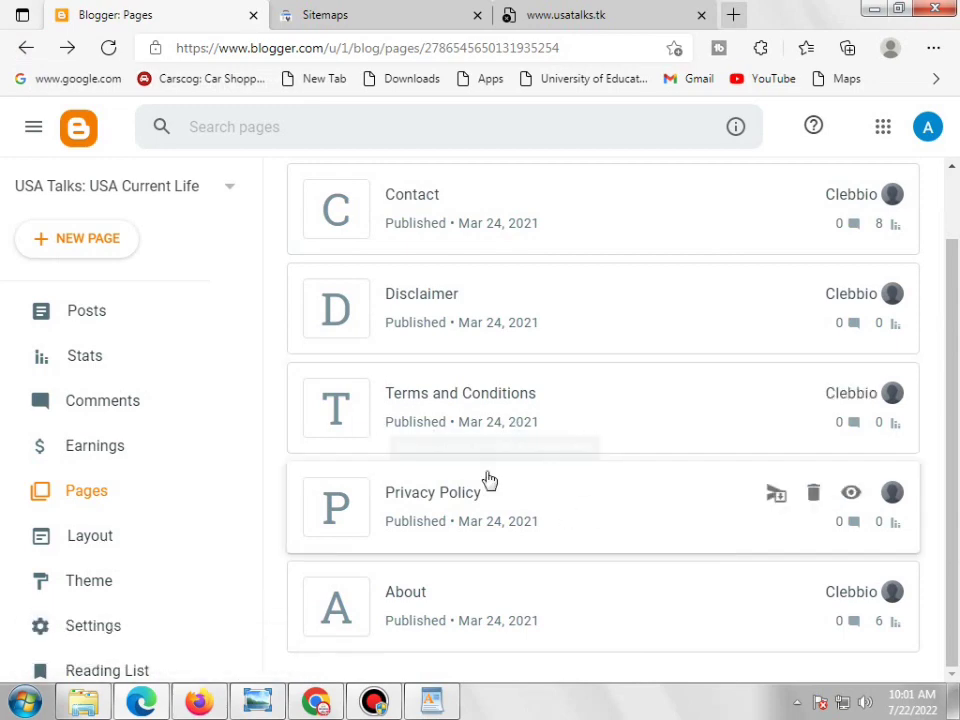
Look over the About page unchanged, then view the Posts list zoomed to 90%
left_click(415, 598)
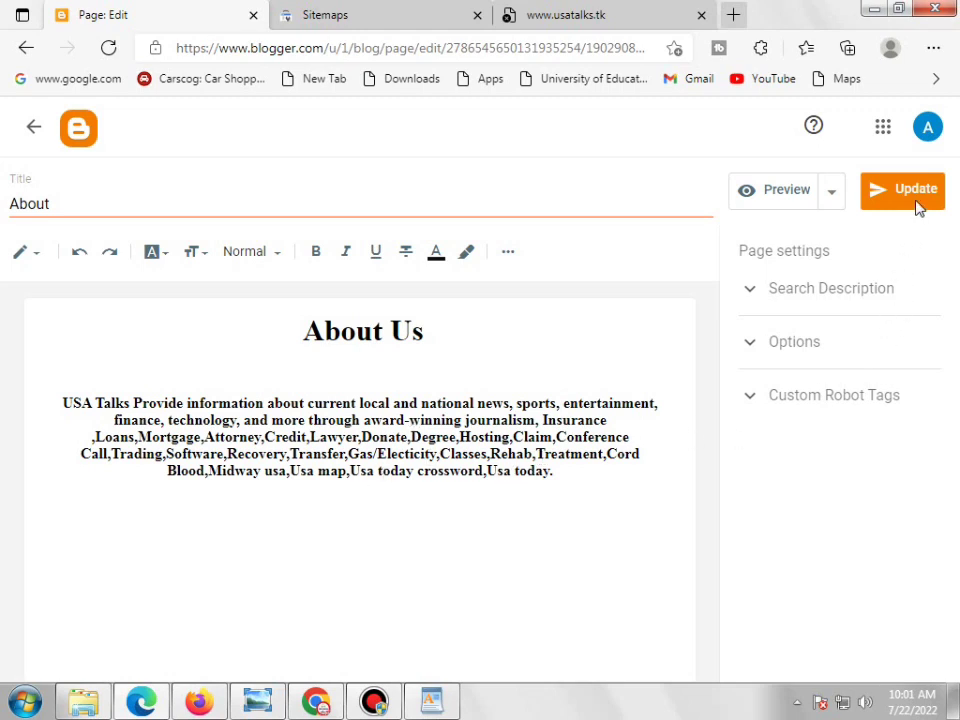
left_click(26, 47)
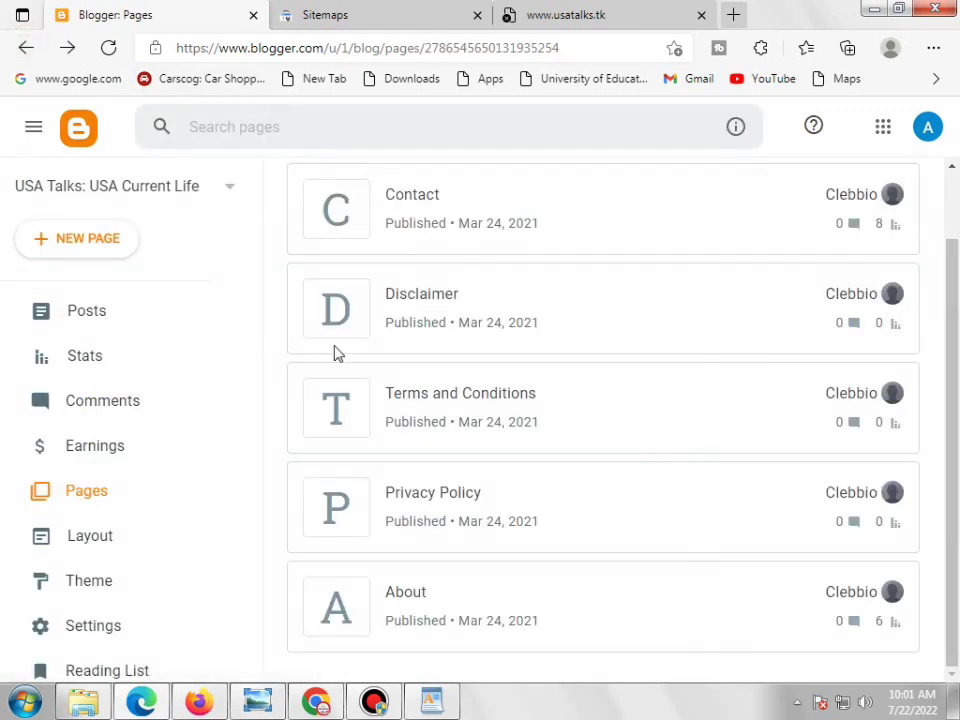
left_click(103, 328)
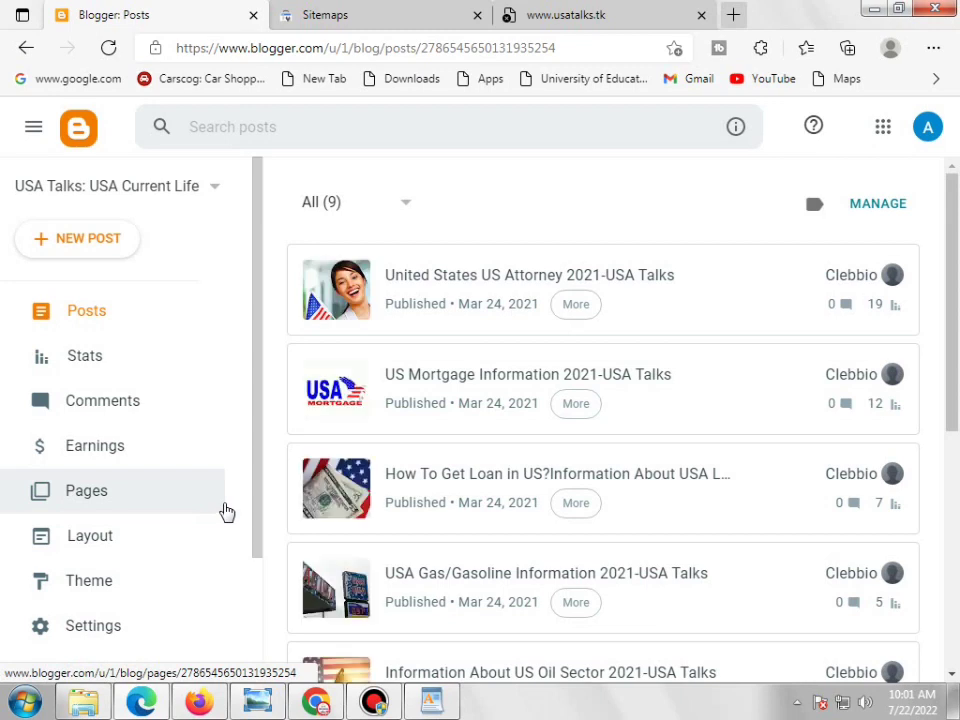
key("ctrl+minus")
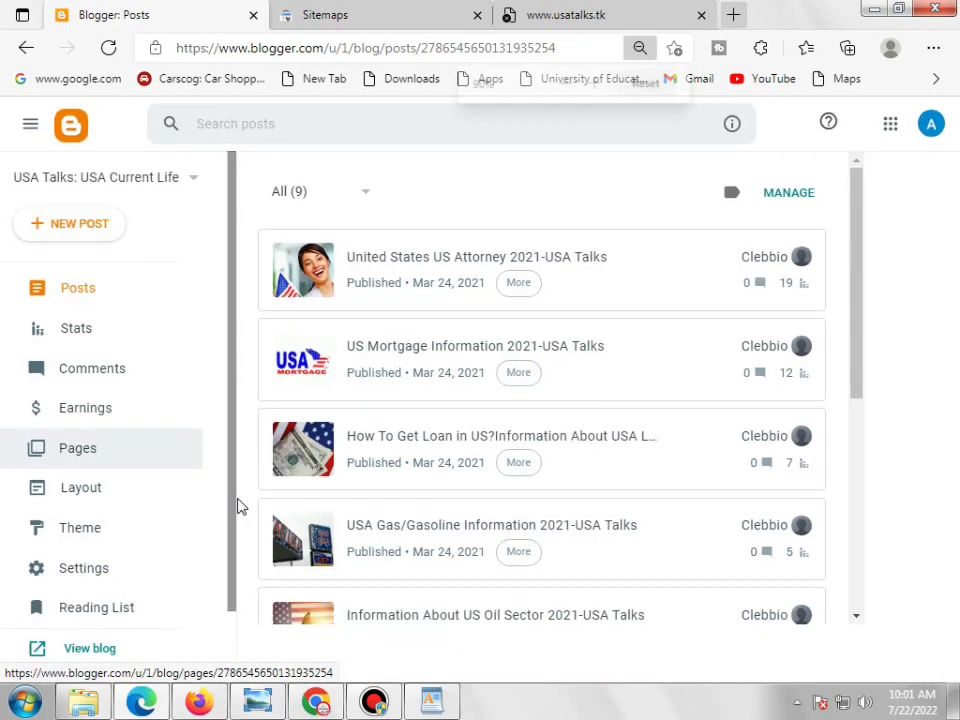
left_click(481, 17)
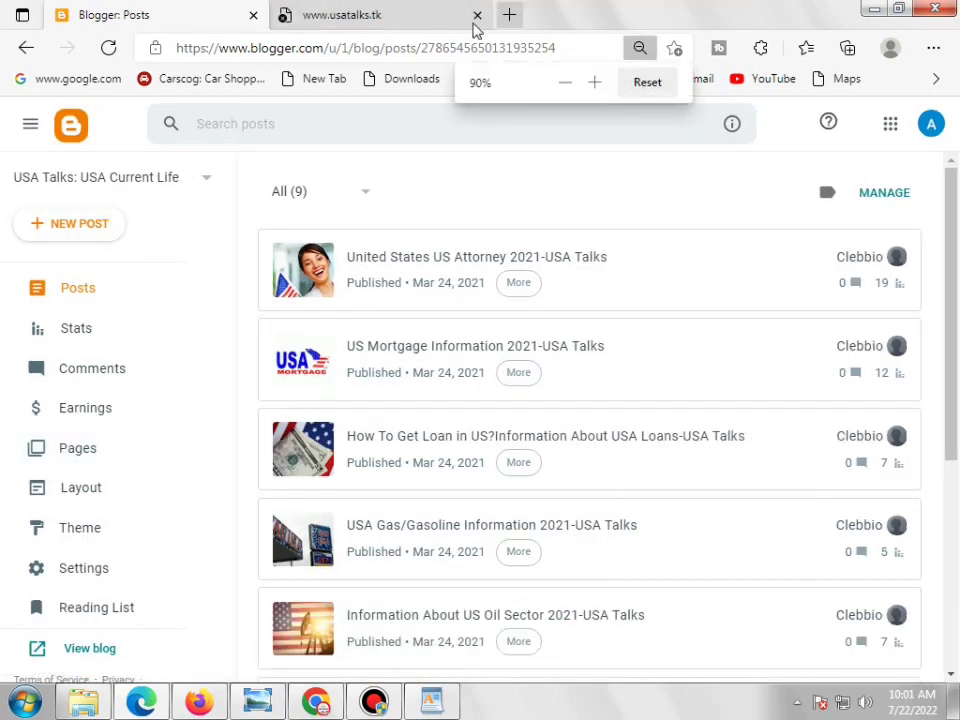
left_click(415, 15)
left_click(106, 47)
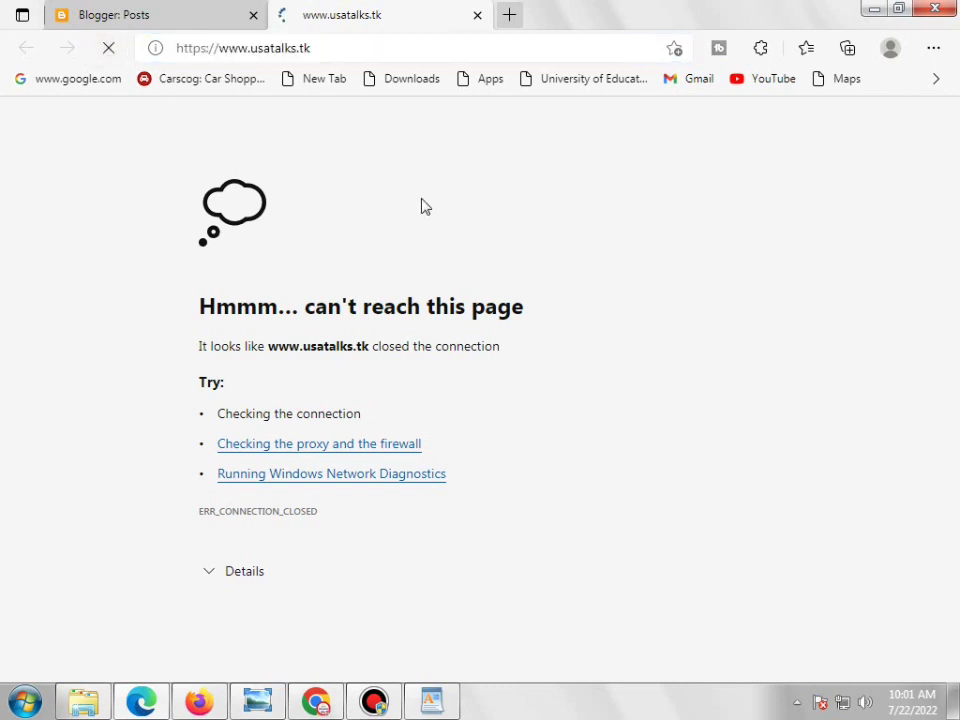
left_click(110, 49)
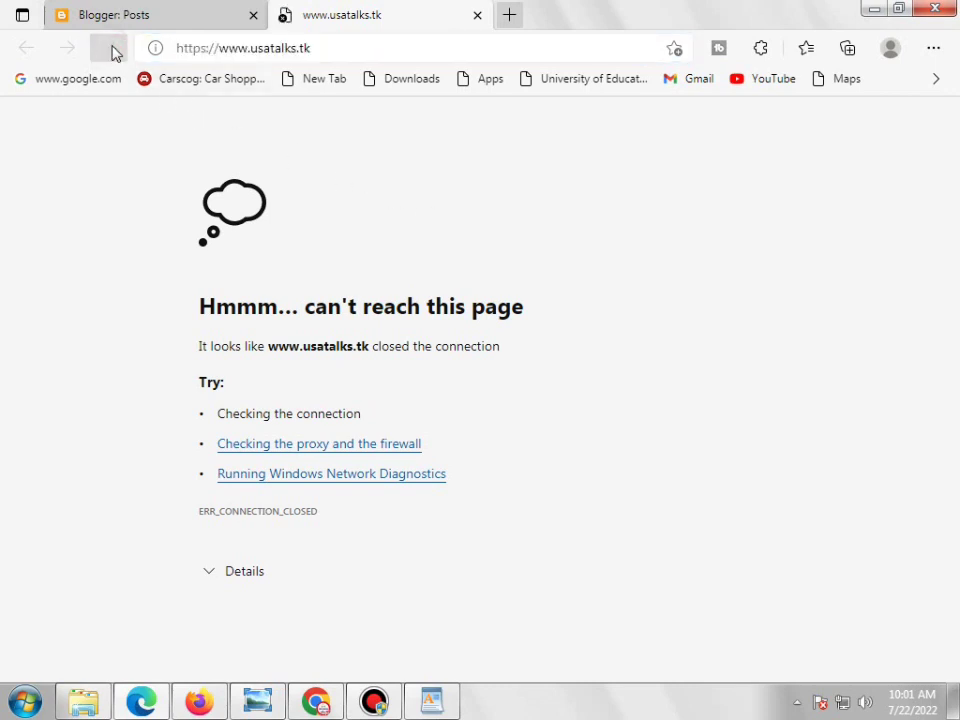
left_click(110, 48)
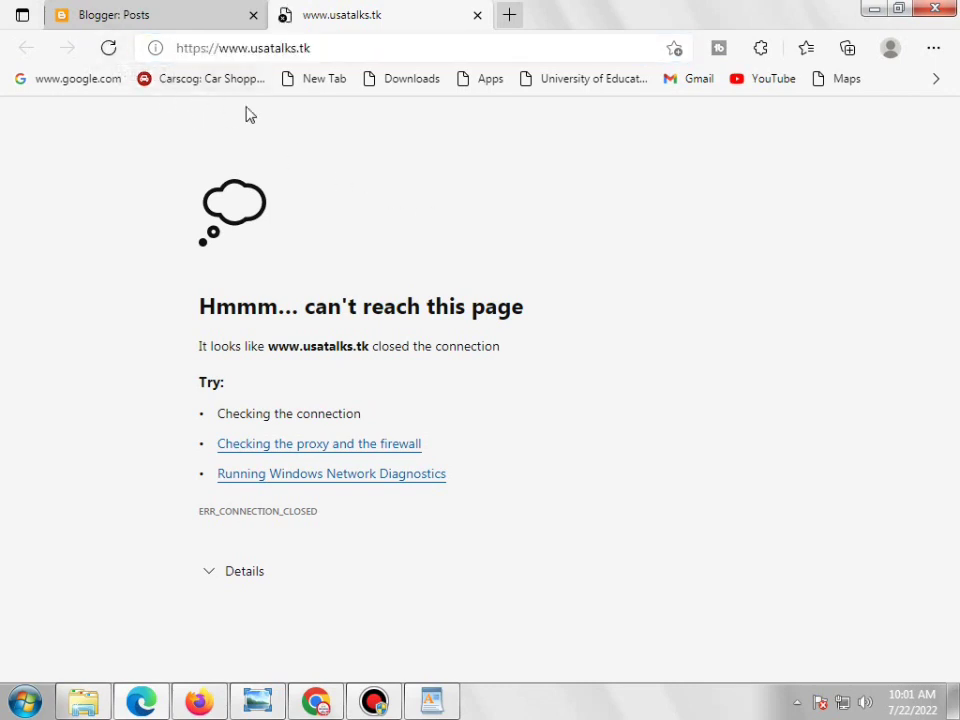
left_click(108, 48)
left_click(108, 48)
left_click(160, 22)
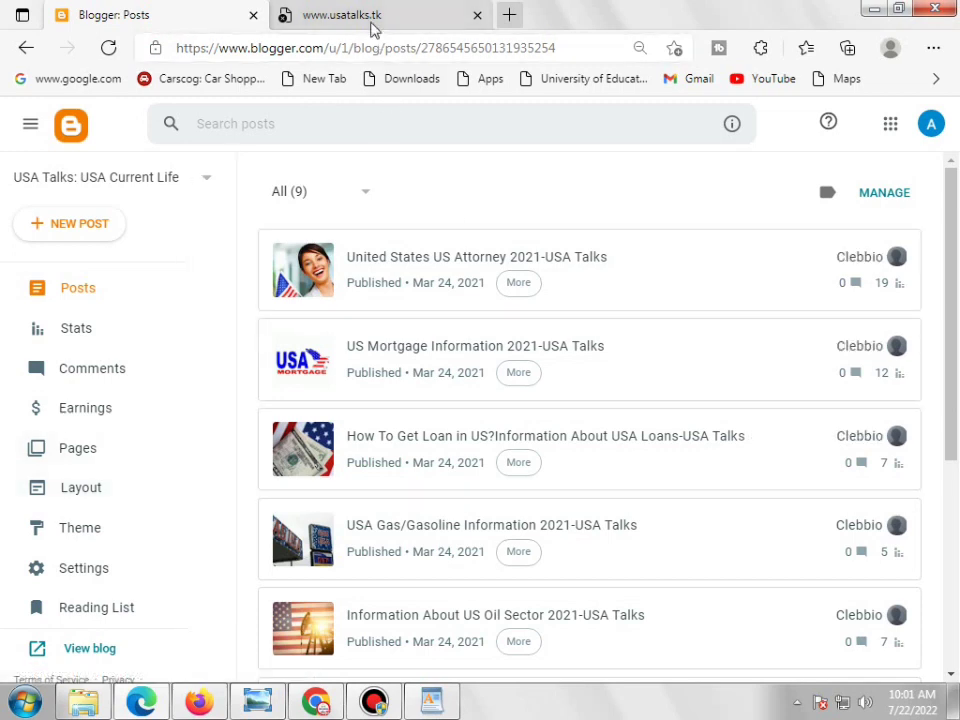
left_click(371, 25)
Switch between Chrome and the Edge error page from the taskbar
left_click(315, 702)
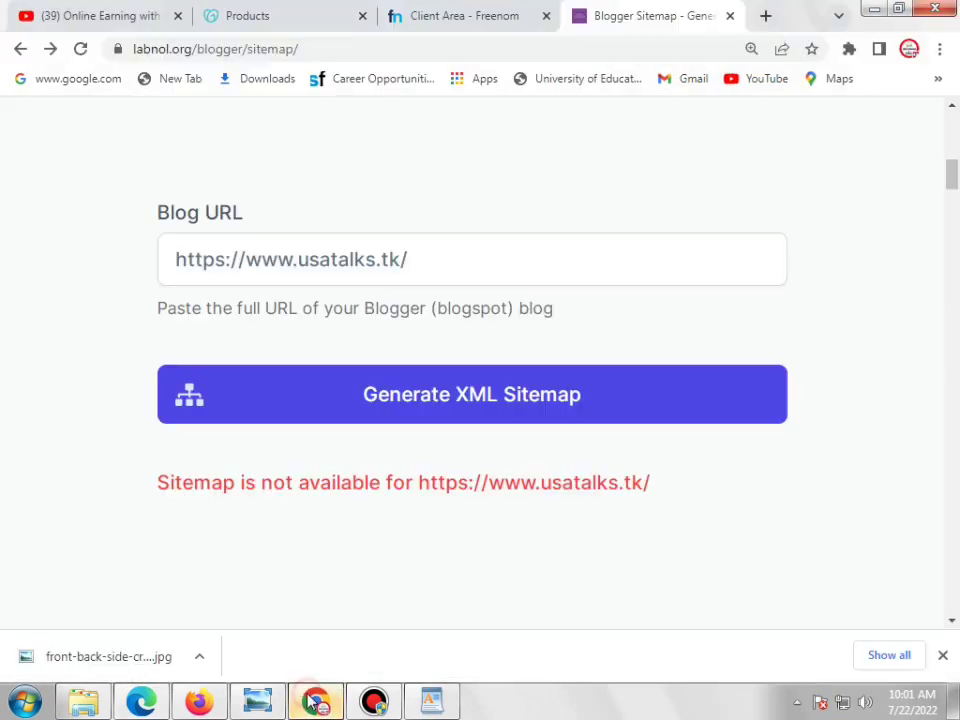
left_click(316, 703)
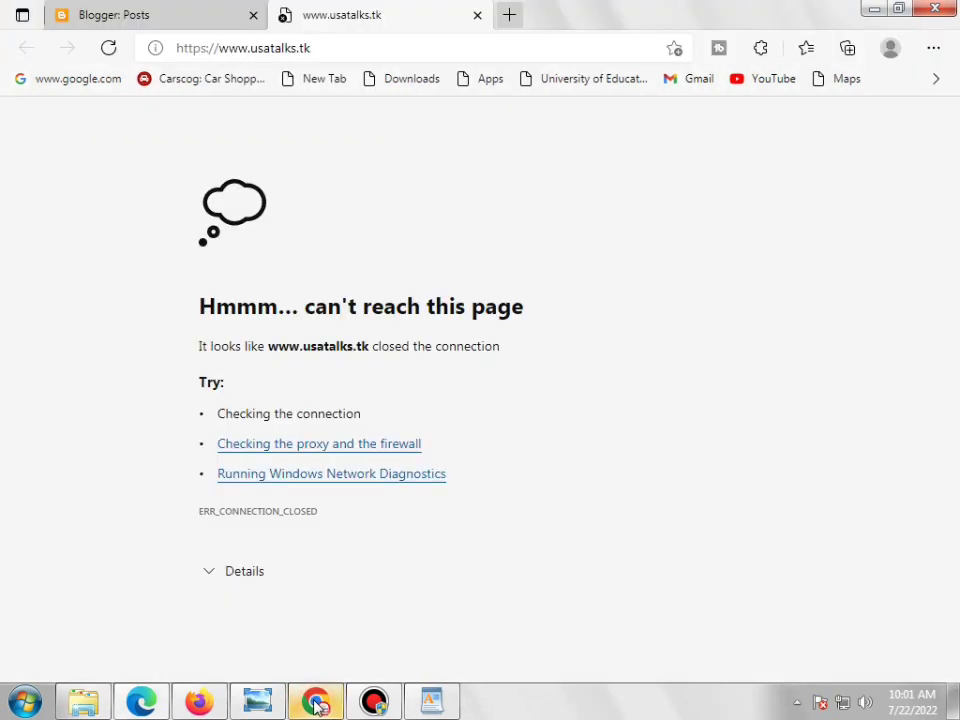
left_click(316, 703)
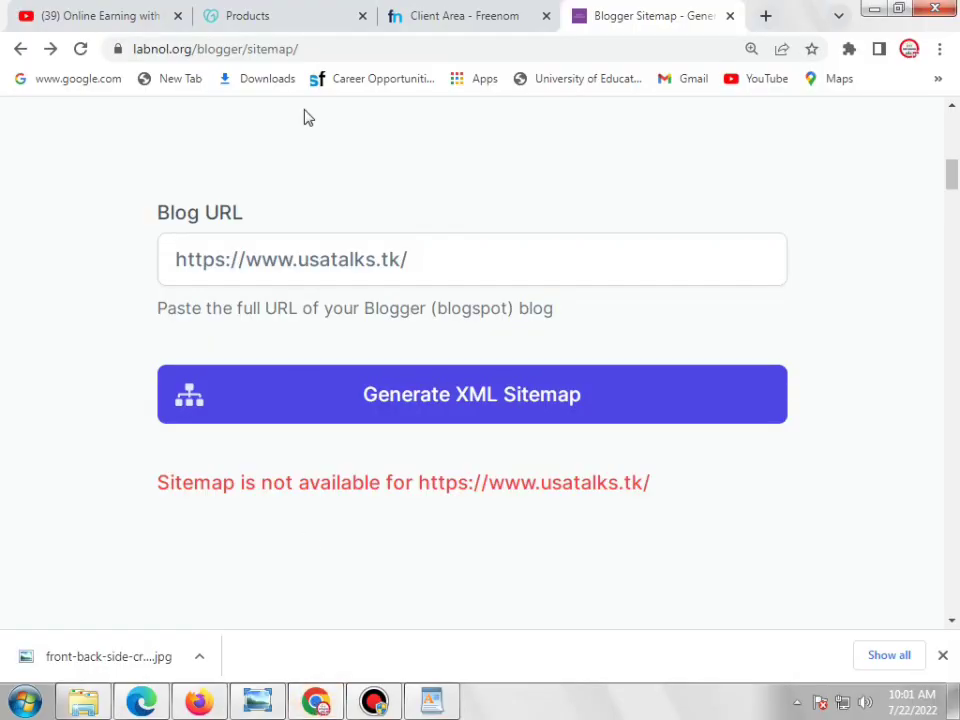
Scroll through the GoDaddy Products tab, then close it and the Freenom client-area tab
left_click(316, 26)
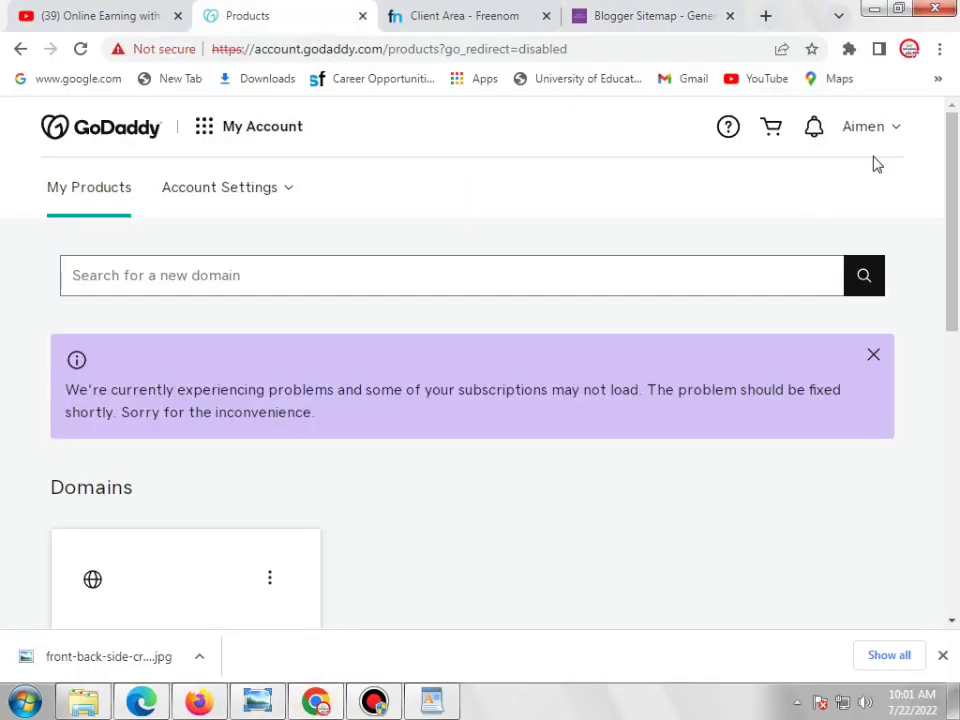
scroll(879, 204, "down", 2)
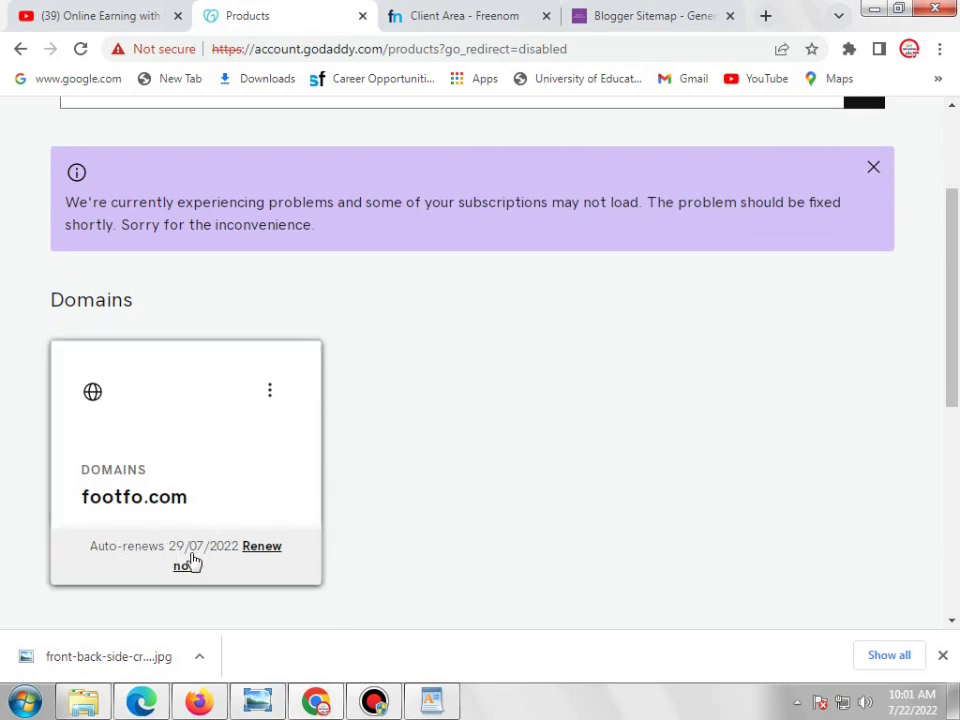
scroll(210, 559, "down", 3)
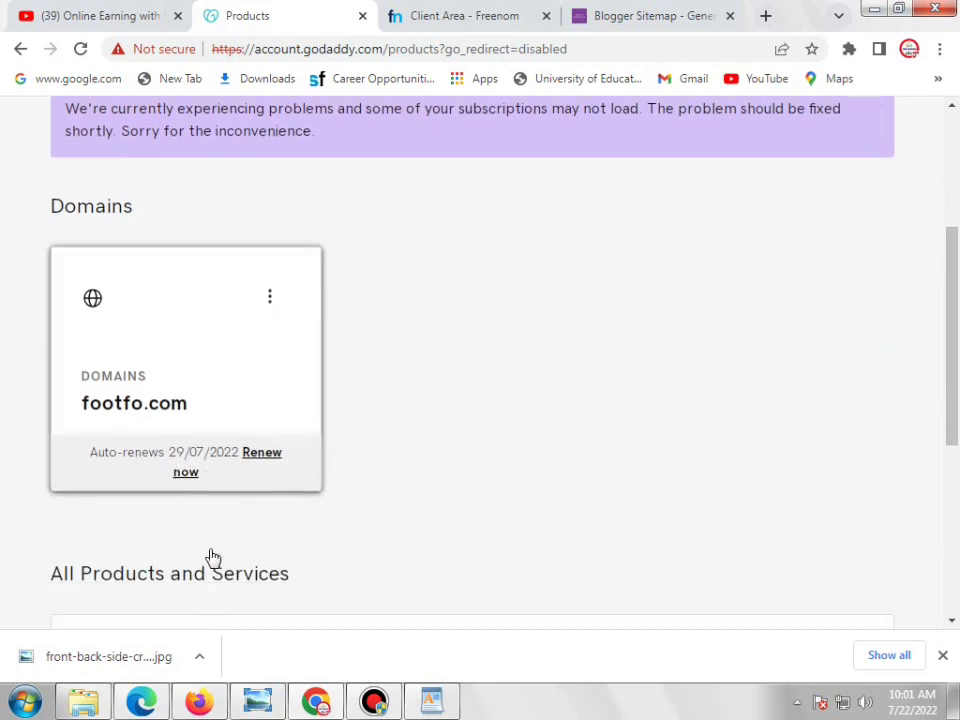
scroll(176, 193, "down", 2)
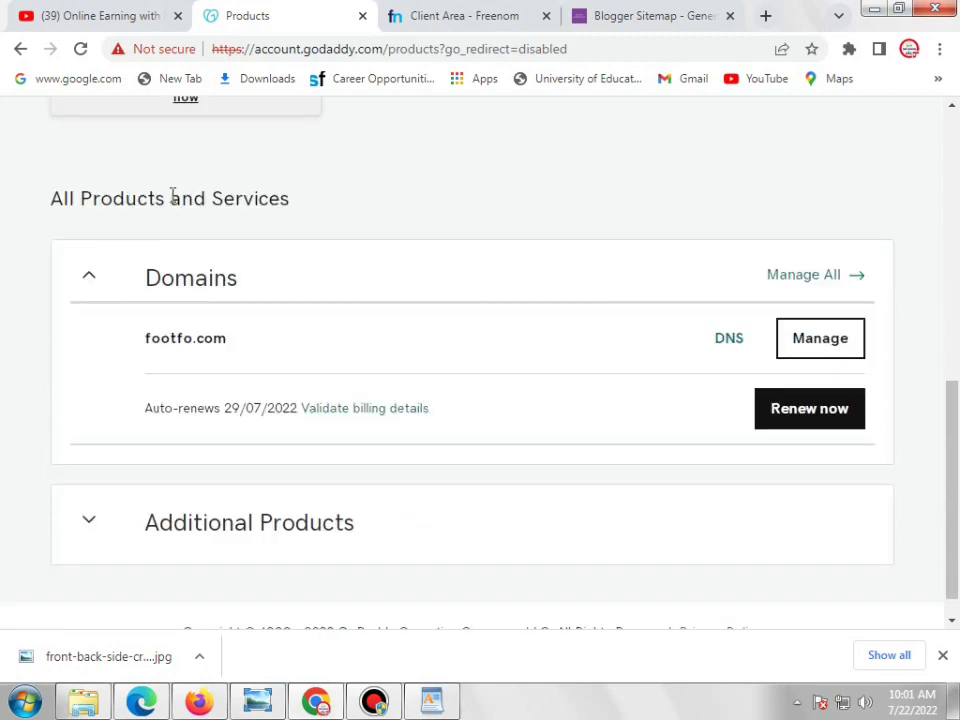
scroll(178, 238, "up", 3)
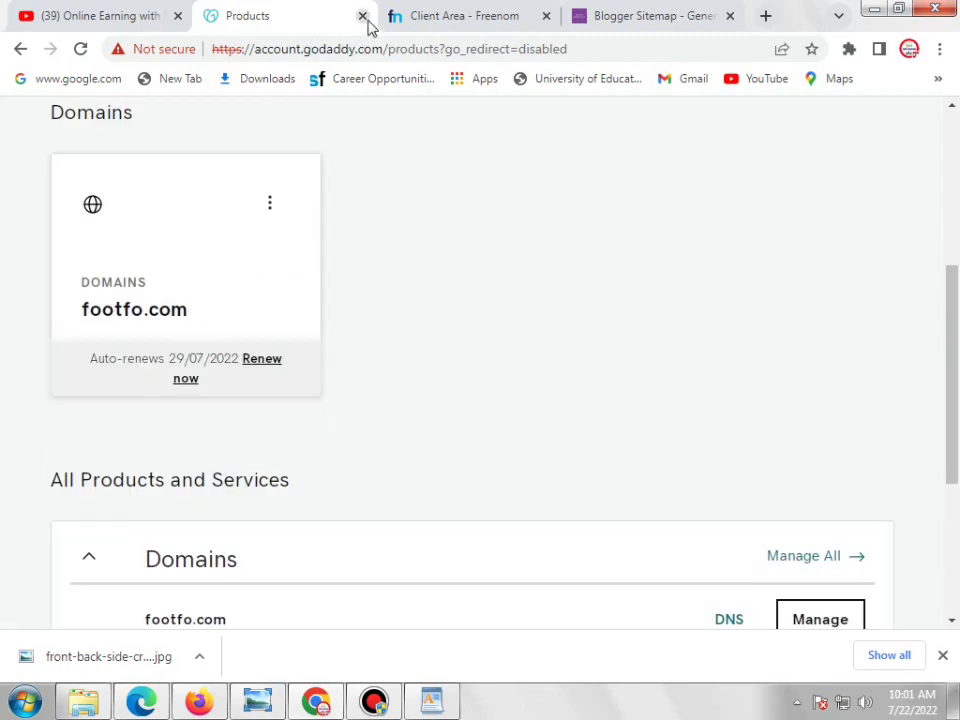
scroll(598, 281, "up", 4)
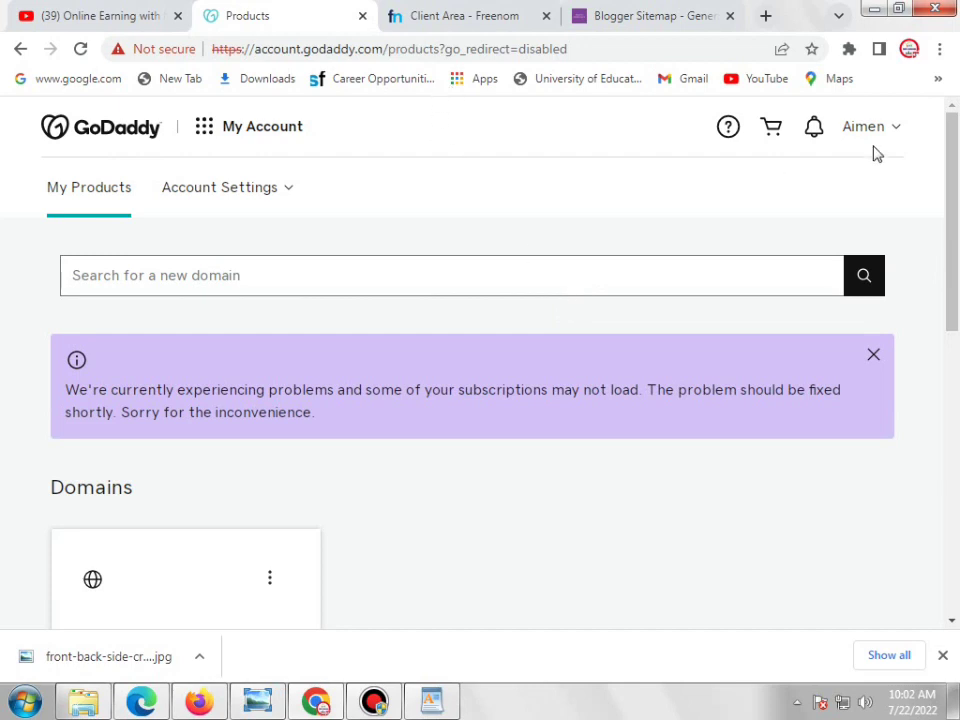
left_click(362, 16)
left_click(362, 16)
left_click(140, 16)
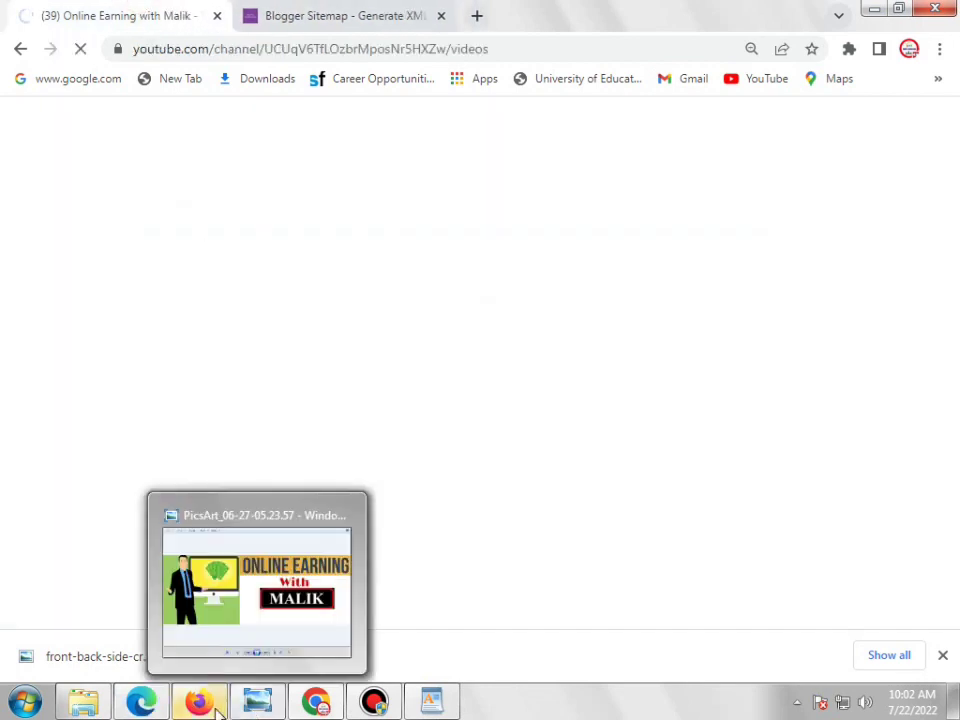
left_click(155, 708)
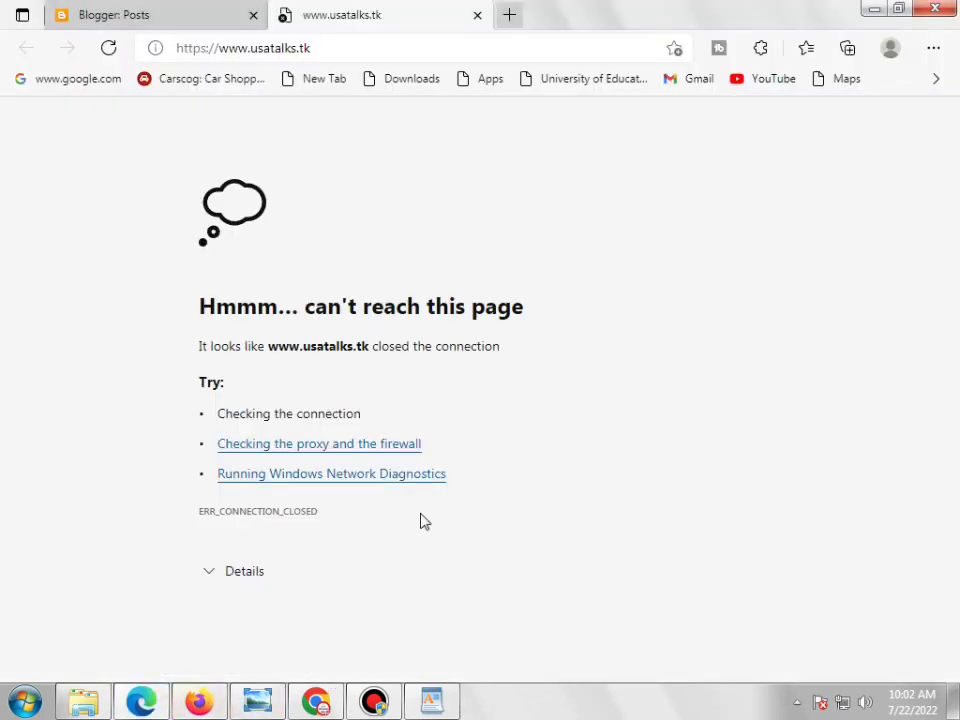
left_click(107, 47)
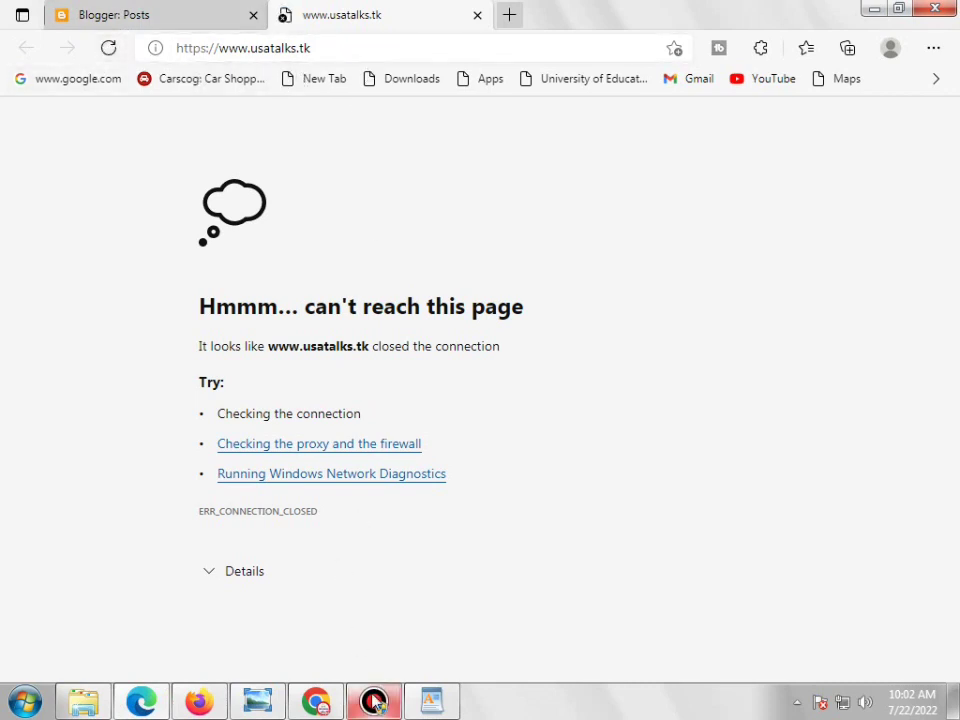
mouse_move(376, 702)
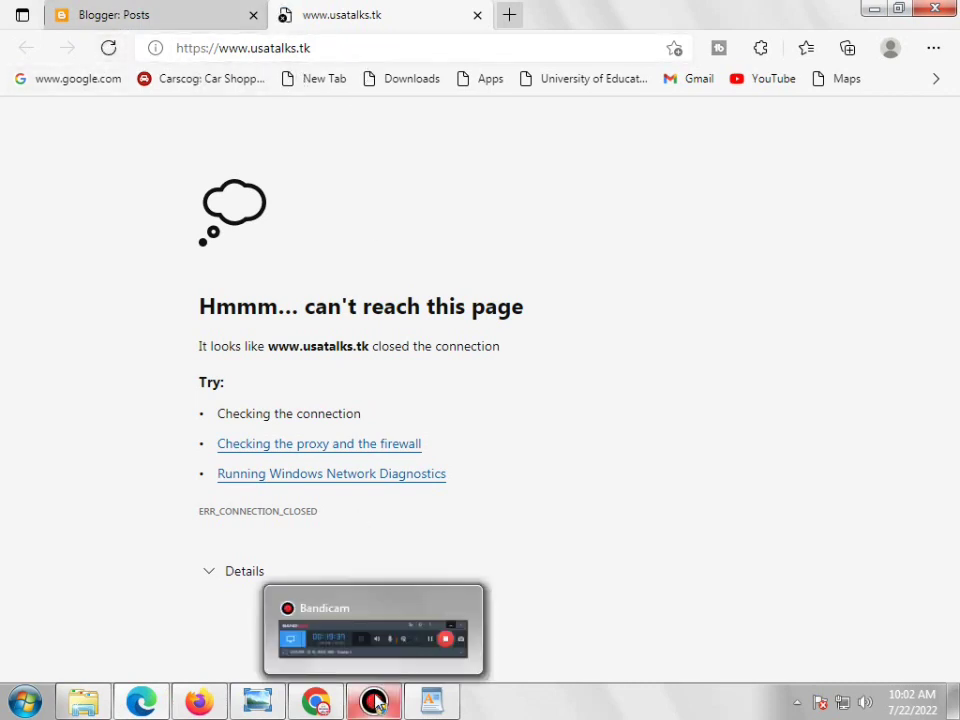
left_click(223, 12)
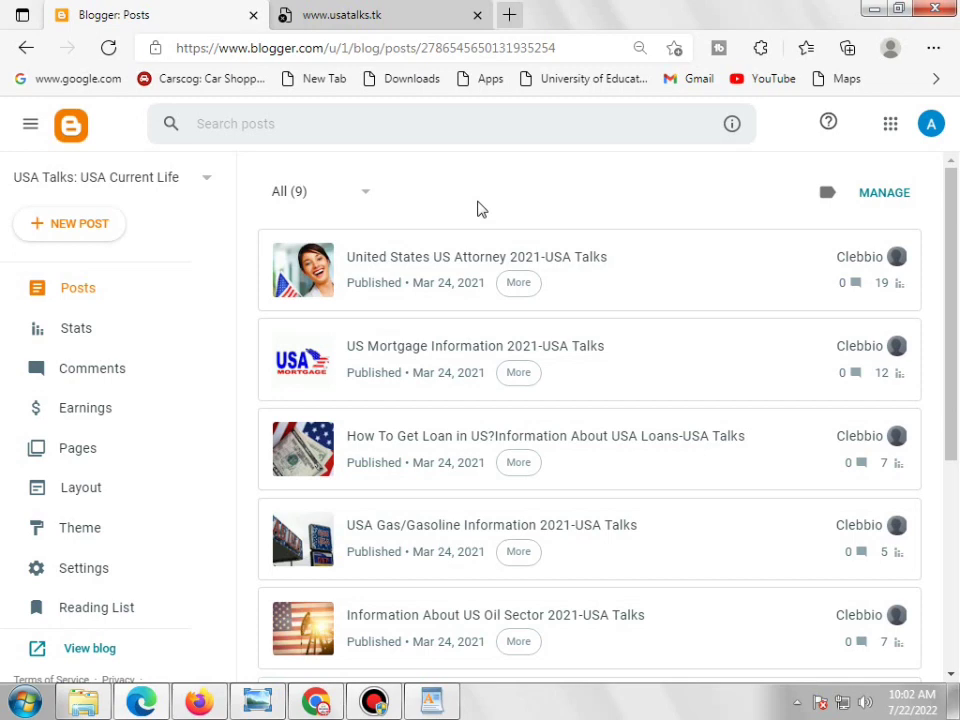
scroll(40, 440, "down", 2)
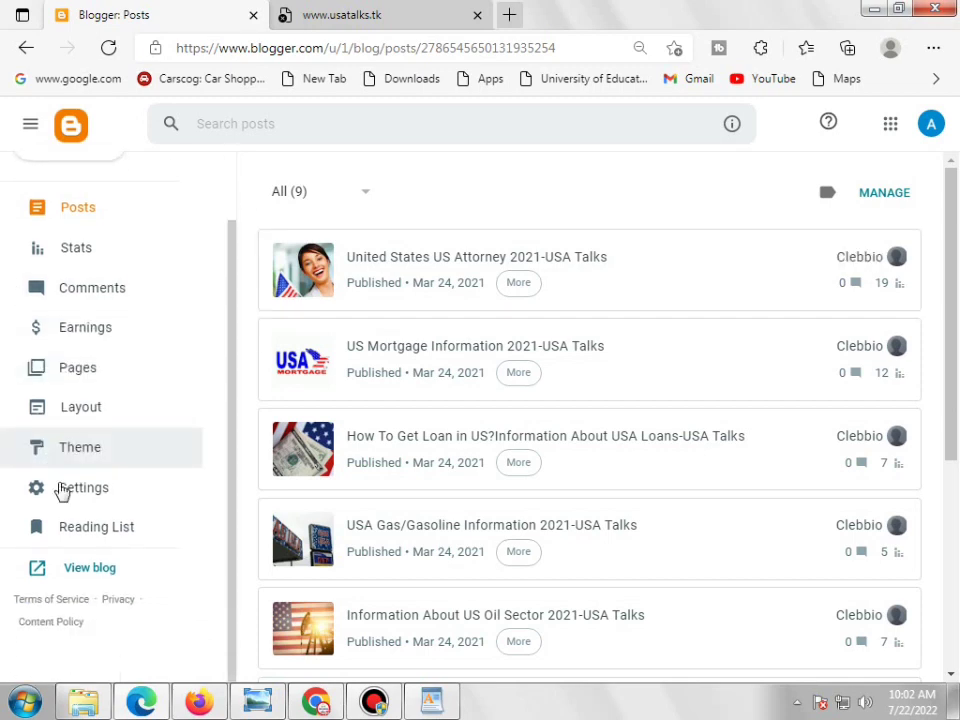
left_click(399, 13)
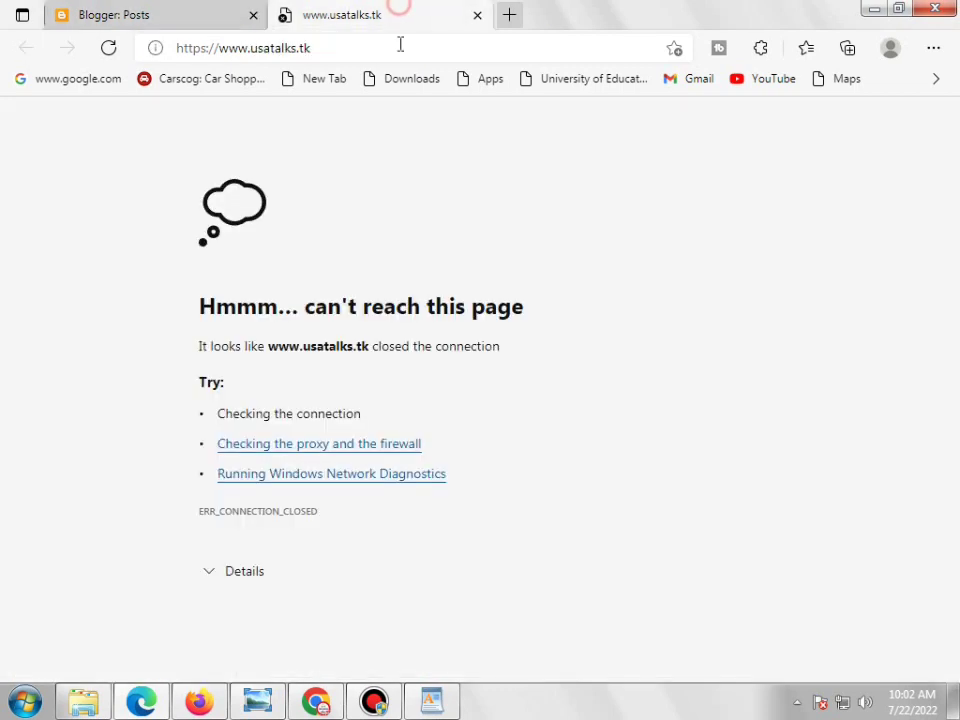
left_click(109, 50)
left_click(133, 18)
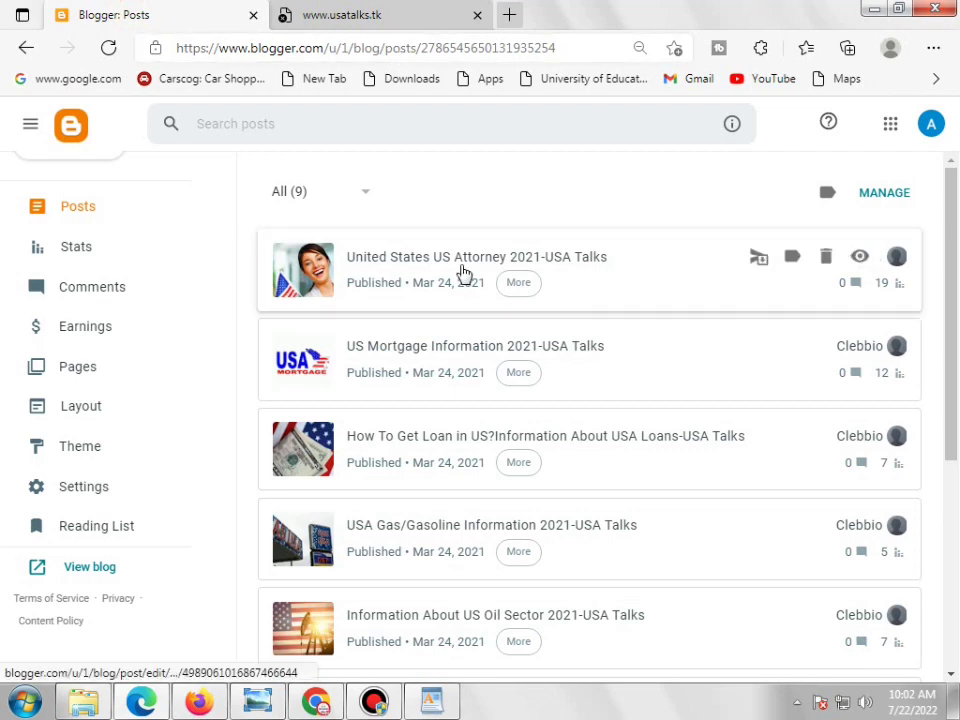
Open the USA Talks blog's Layout page from the Blogger sidebar
scroll(165, 223, "up", 2)
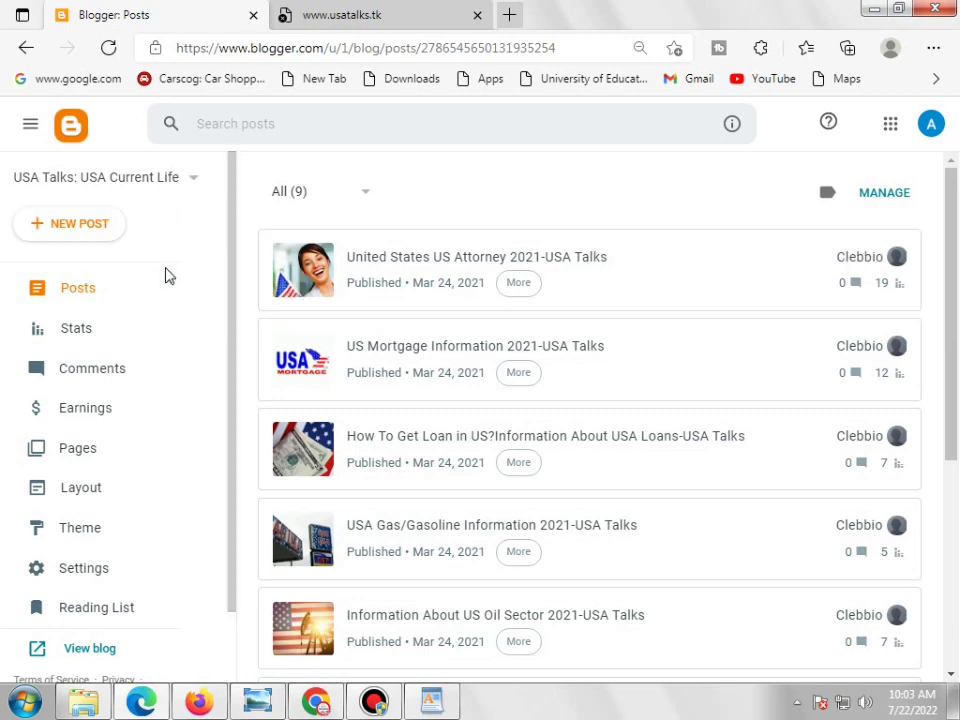
left_click(345, 15)
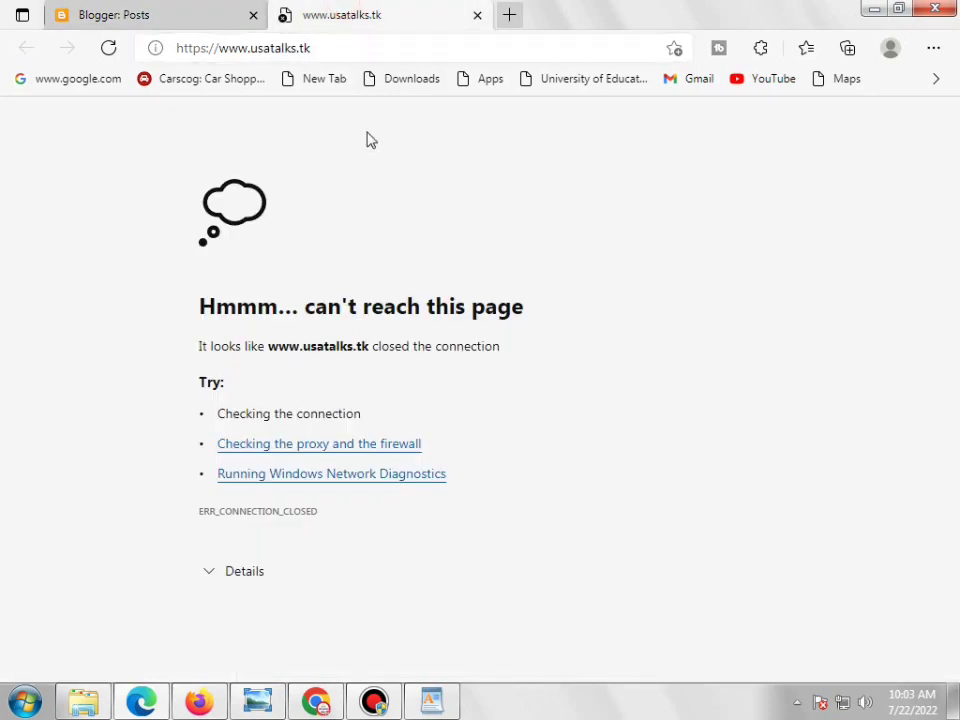
left_click(184, 15)
scroll(134, 455, "down", 2)
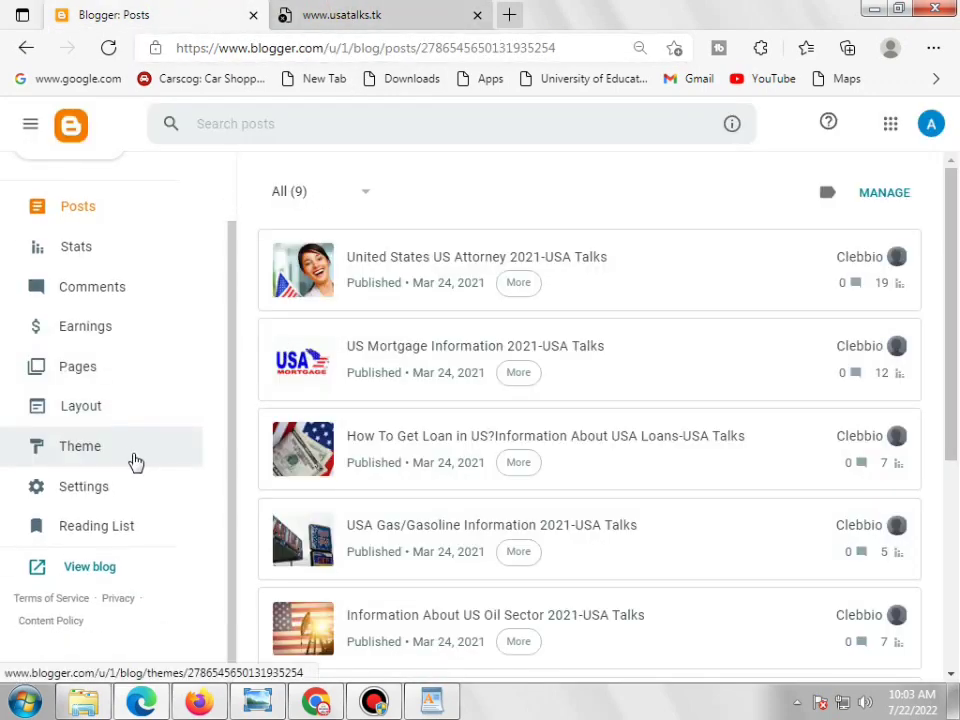
left_click(106, 414)
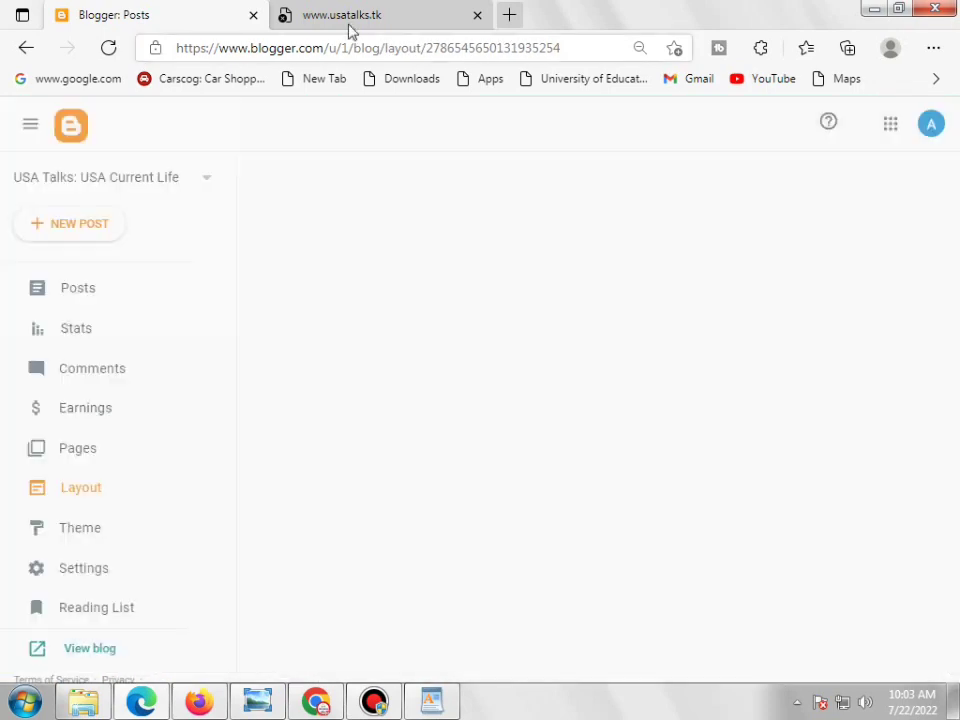
left_click(350, 20)
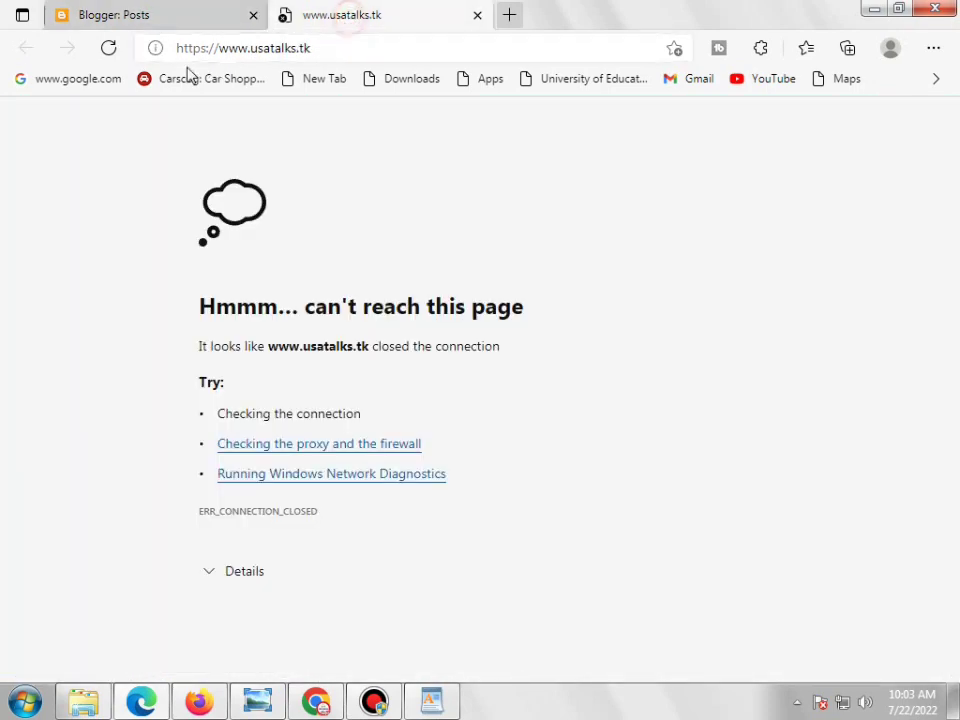
left_click(108, 47)
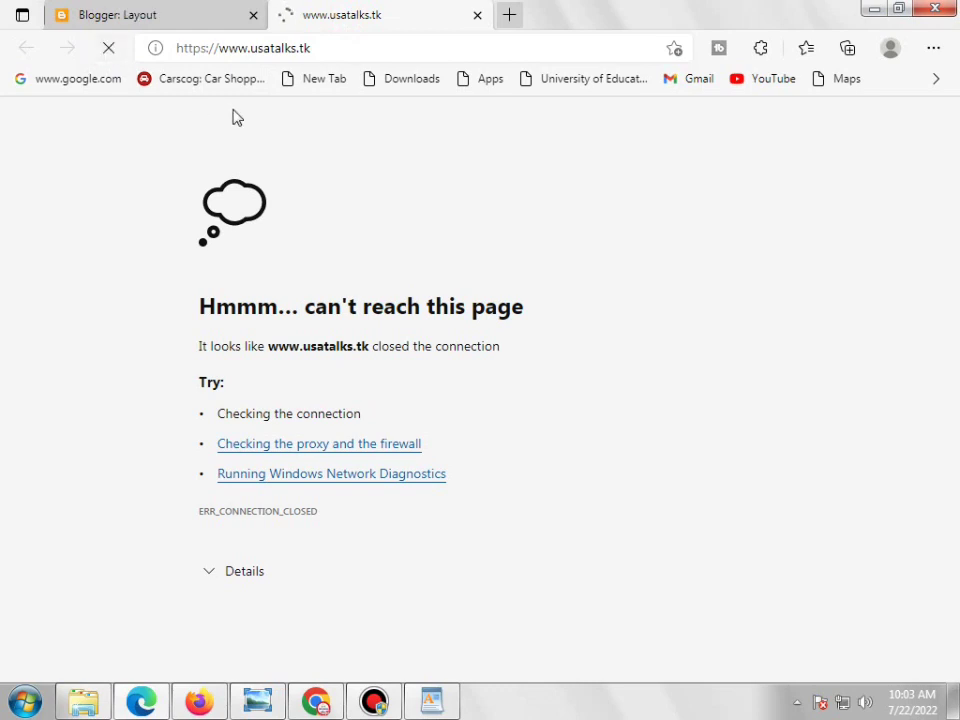
left_click(193, 22)
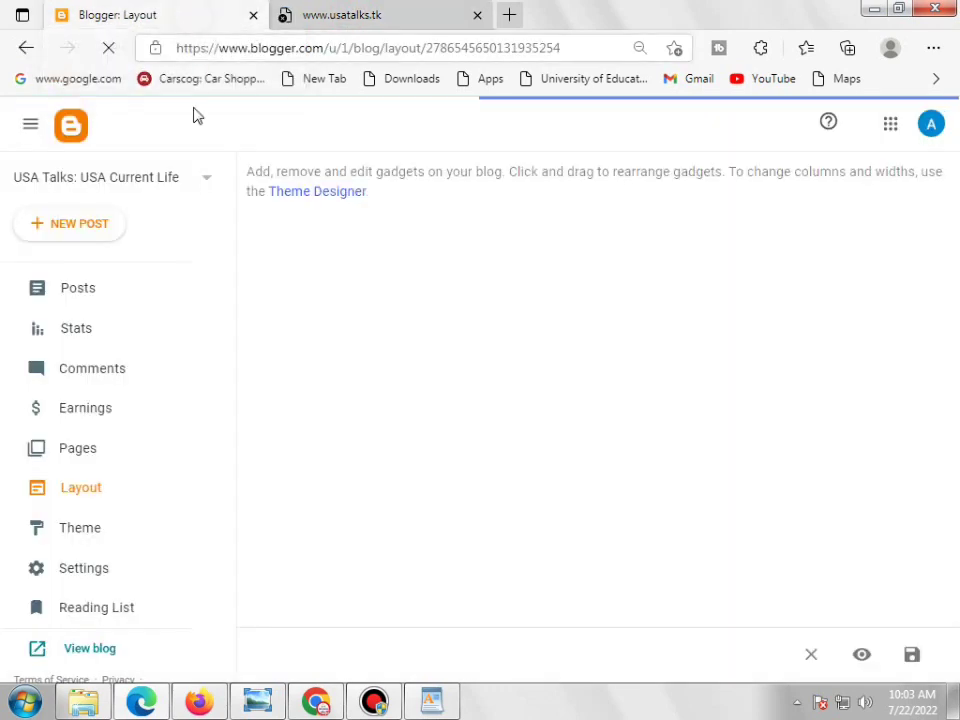
left_click(184, 177)
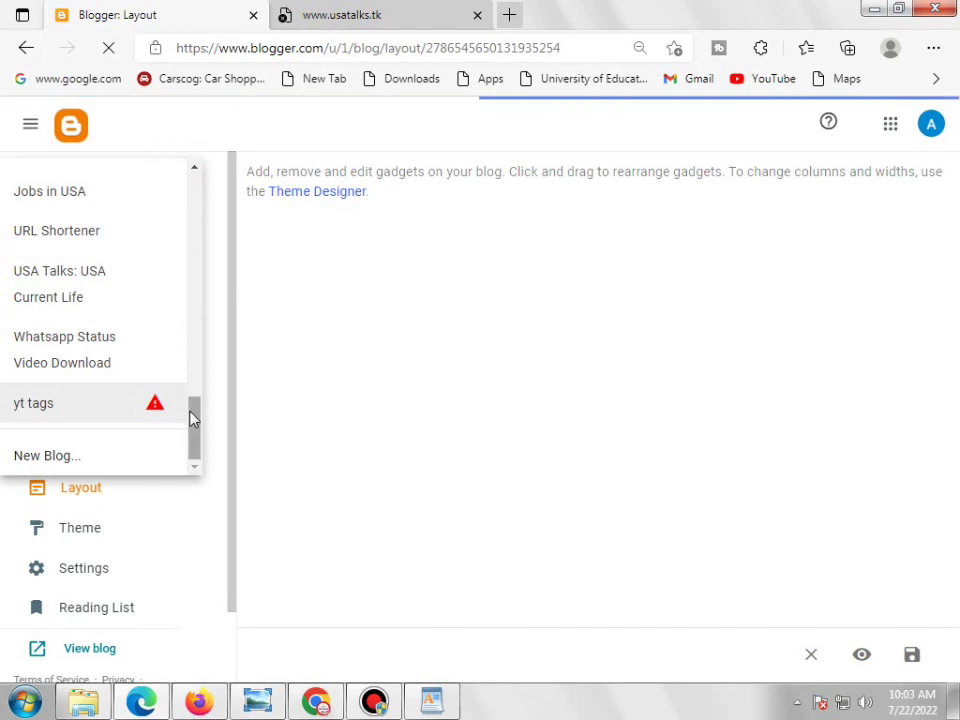
Switch Blogger to the Jobs in USA blog and open its live site in a new tab
left_click_drag(191, 418, 195, 392)
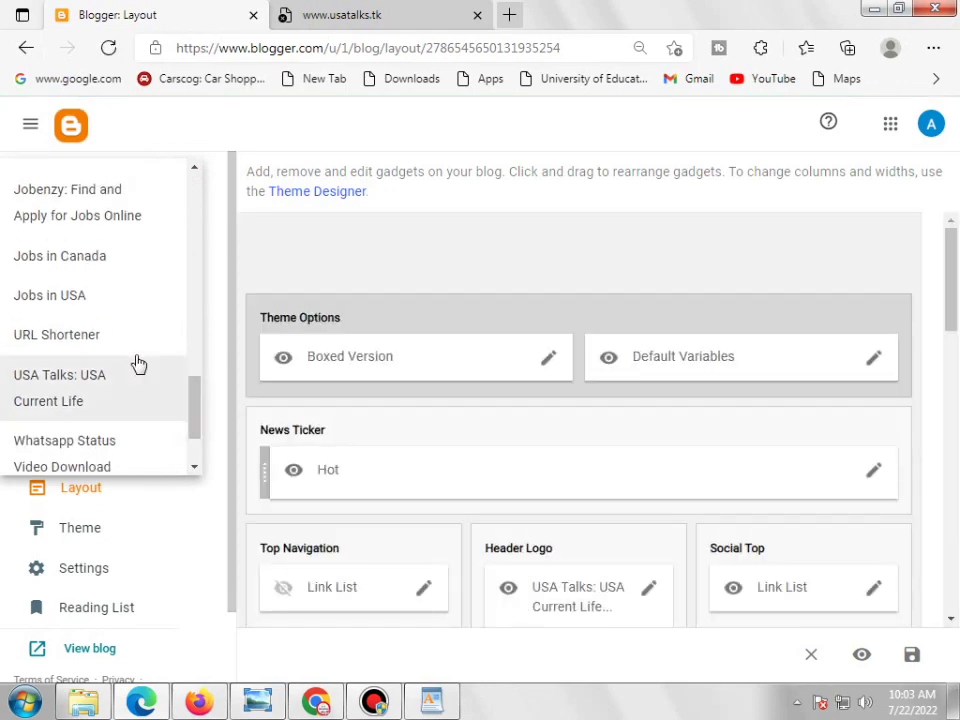
left_click(81, 300)
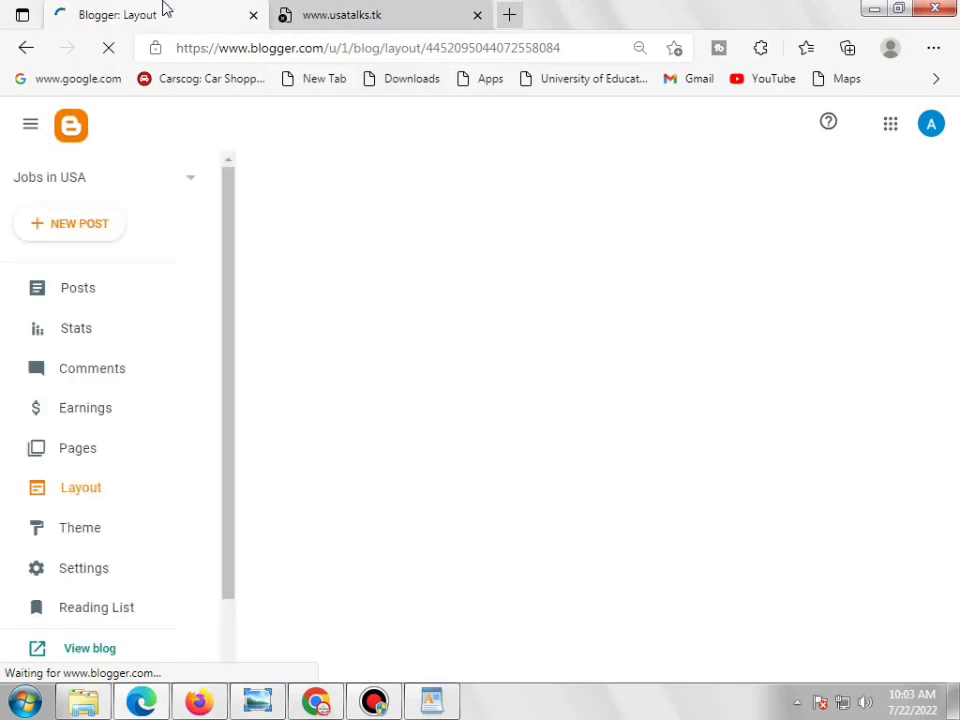
scroll(141, 422, "down", 2)
left_click(108, 580)
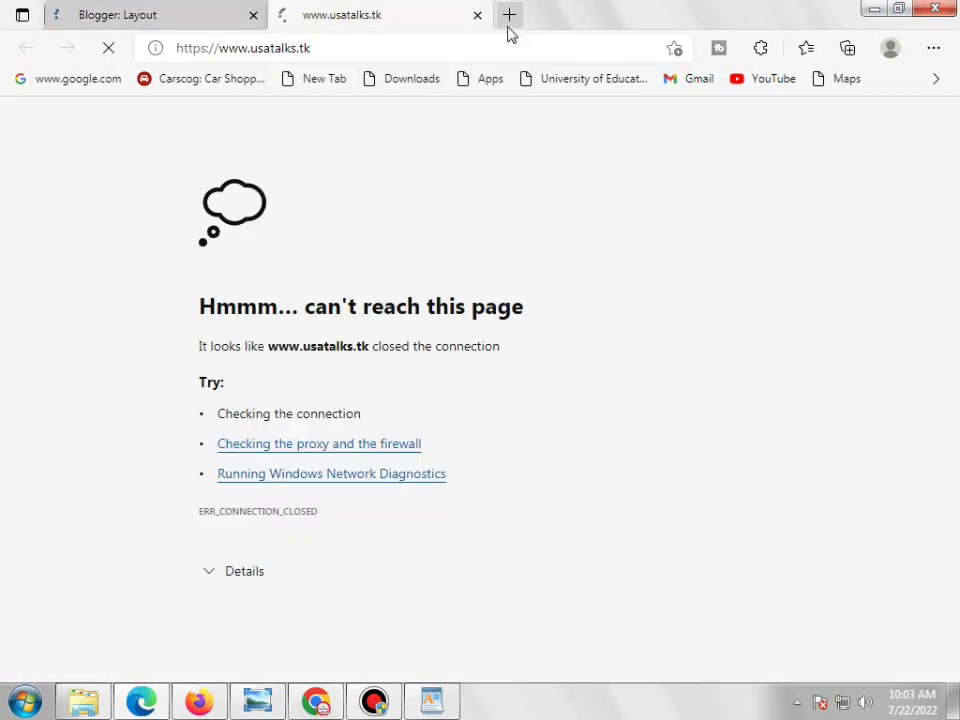
left_click(186, 17)
left_click(350, 22)
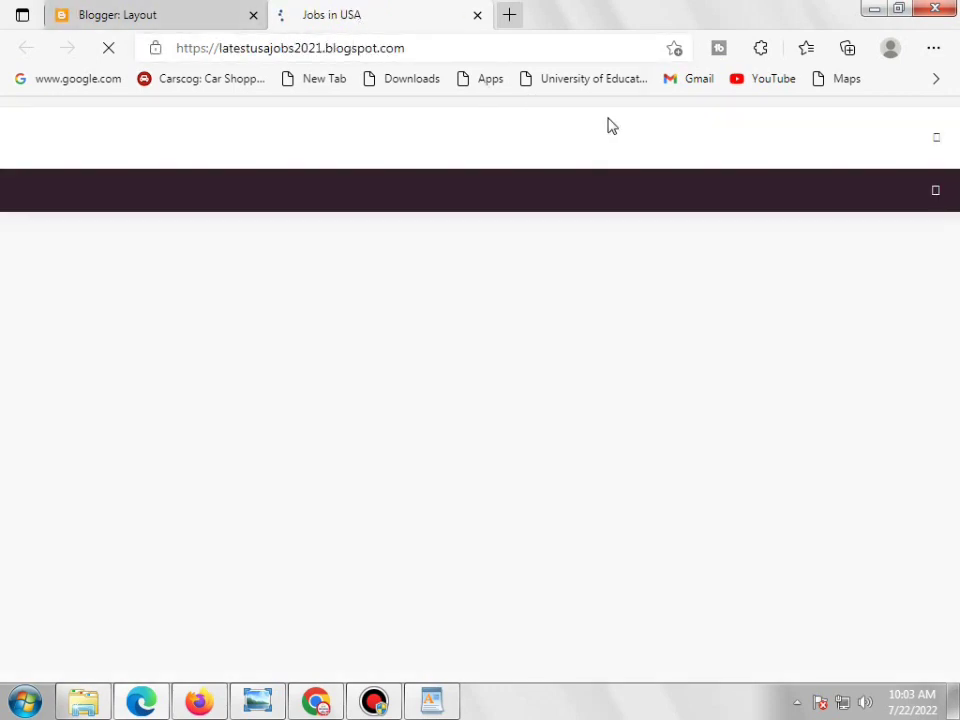
left_click(161, 22)
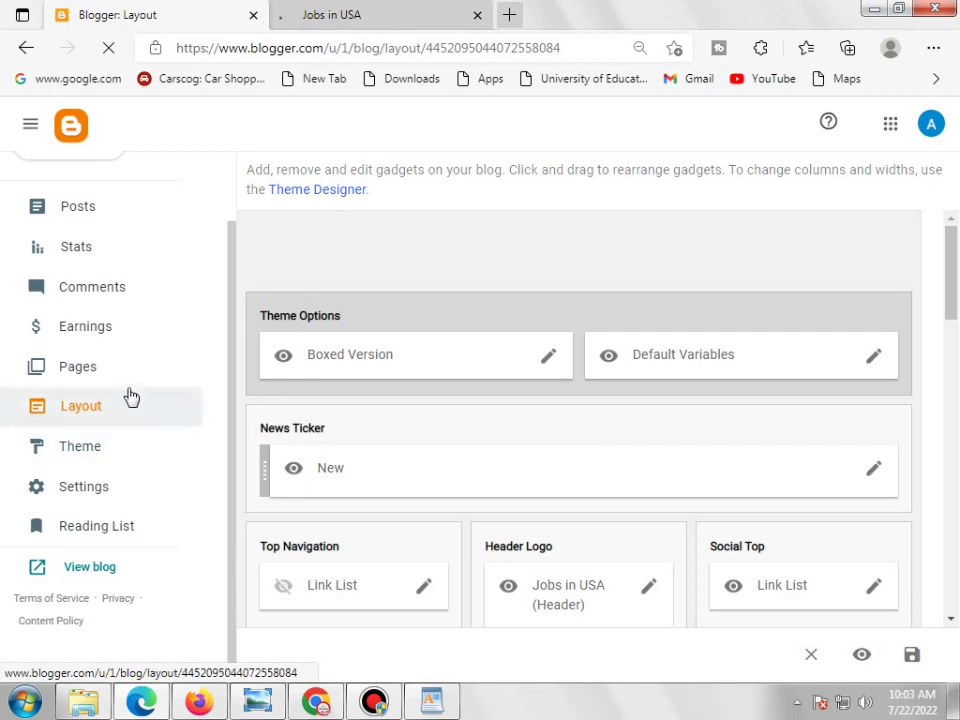
Look over the live Jobs in USA site, then scroll Layout down to the Main Menu gadget
key("ctrl+Tab")
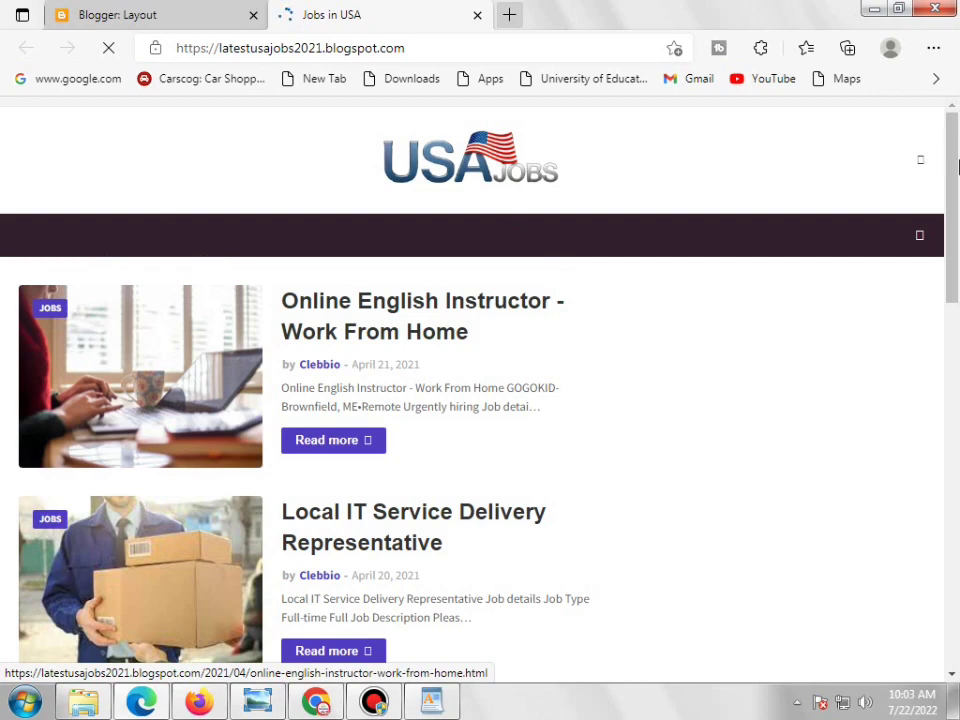
mouse_move(957, 165)
left_mouse_down()
mouse_move(957, 236)
mouse_move(957, 150)
left_mouse_up()
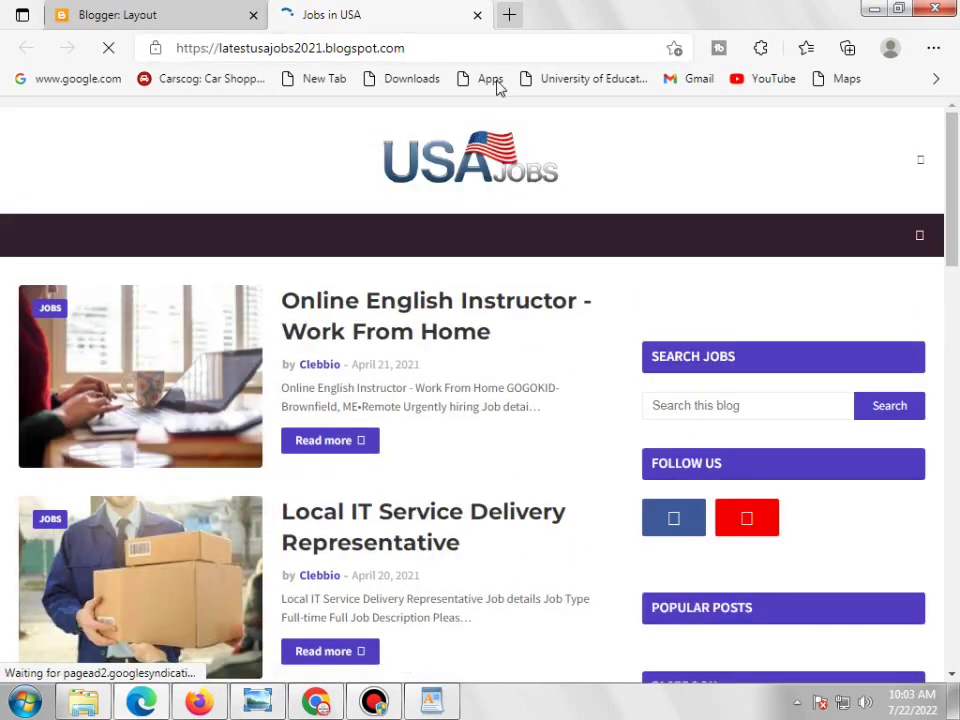
scroll(957, 467, "down", 5)
left_click_drag(957, 467, 949, 110)
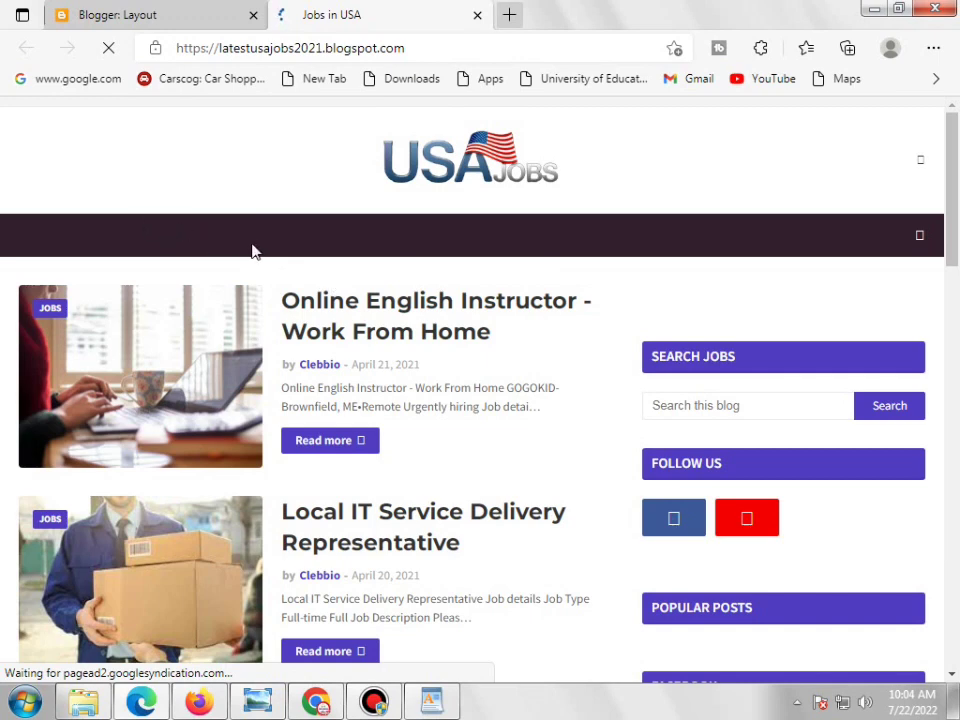
left_click(150, 12)
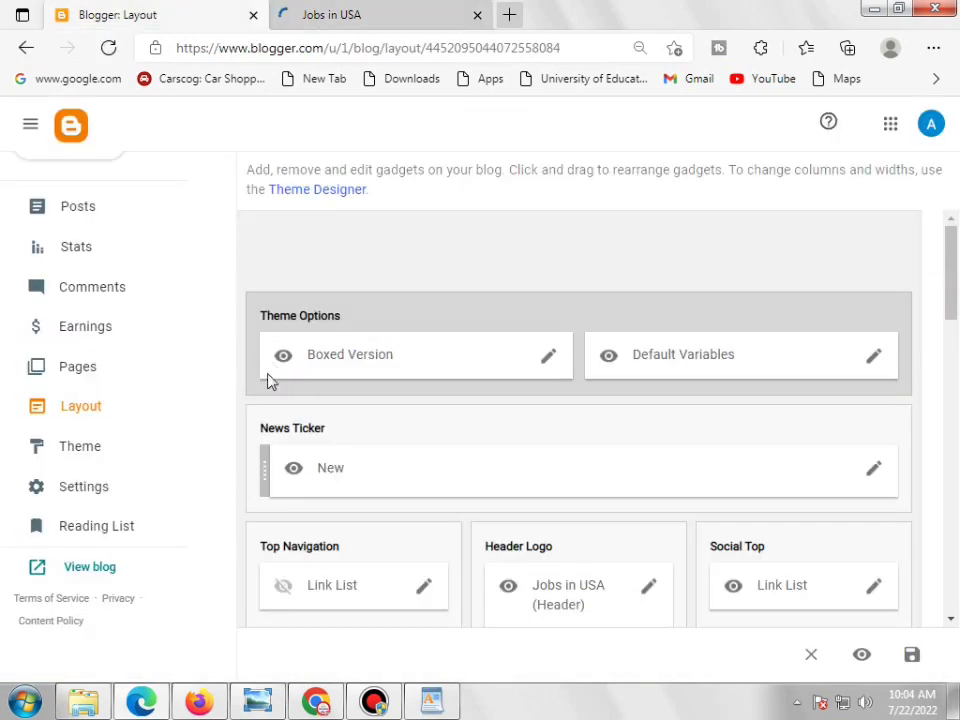
left_click(330, 14)
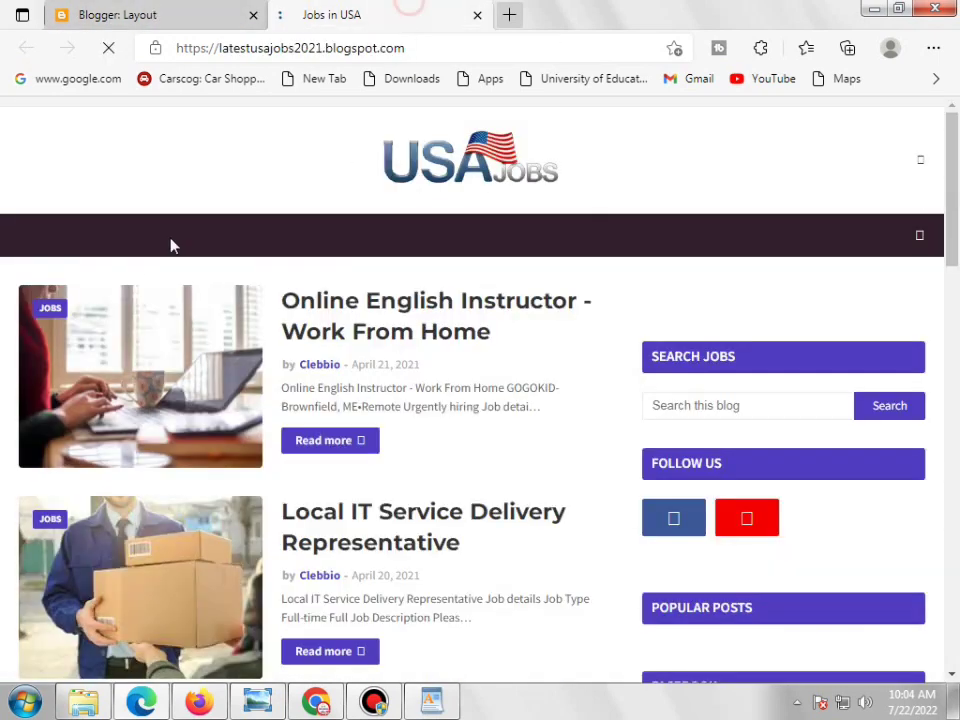
key("ctrl+Tab")
scroll(660, 486, "down", 3)
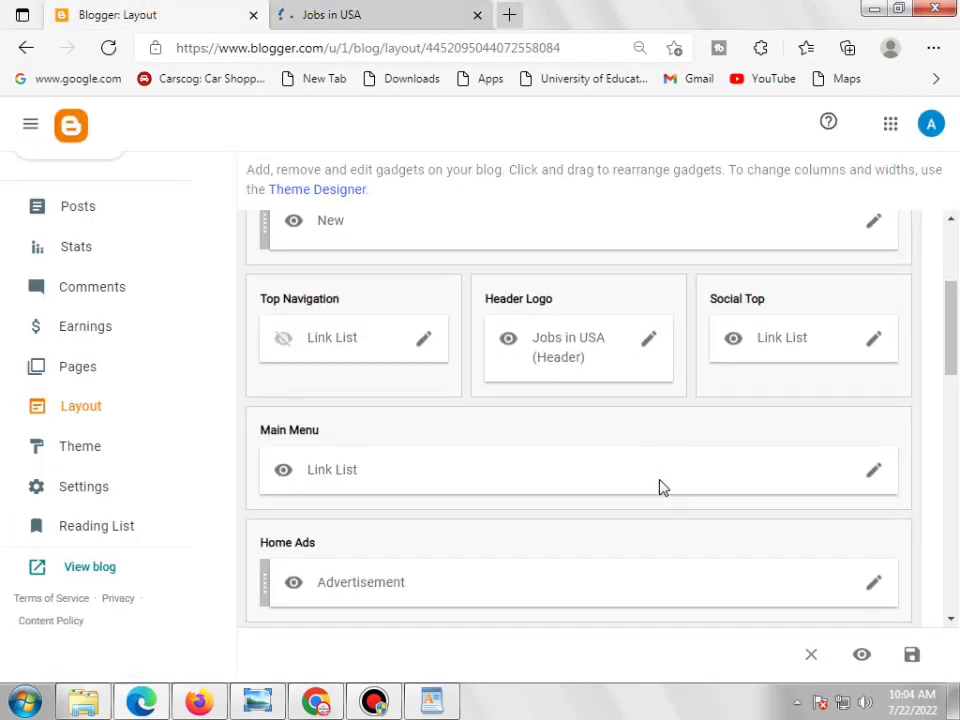
Compare the Main Menu Link List's usjobs.tk links with the live blog's Home, Jobs, Scholarship, Internship menu
left_click(876, 470)
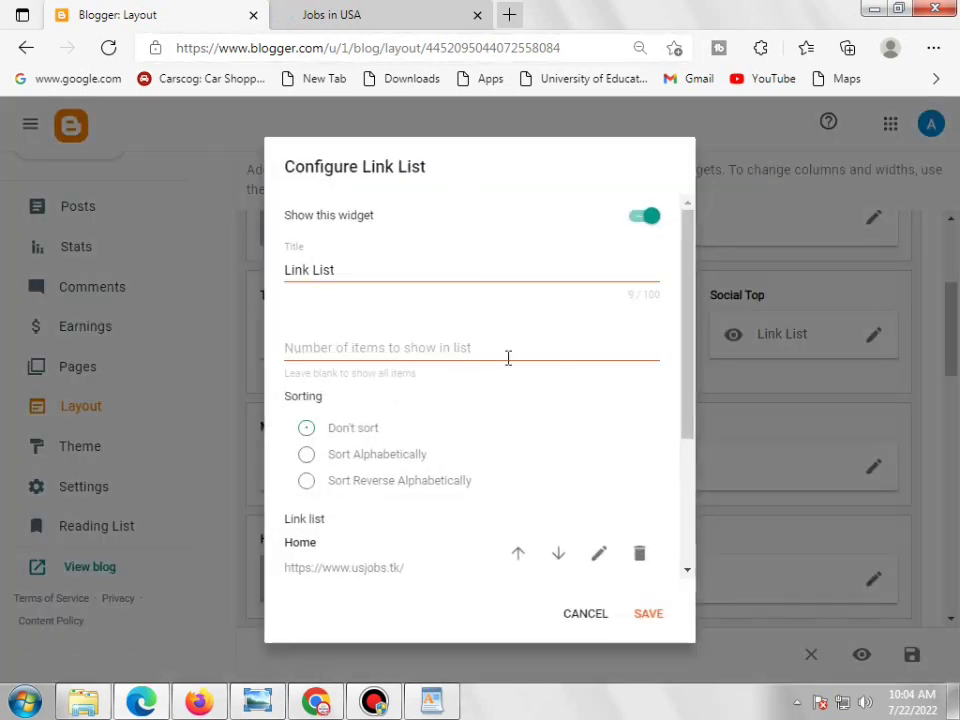
scroll(460, 440, "down", 3)
scroll(471, 464, "down", 1)
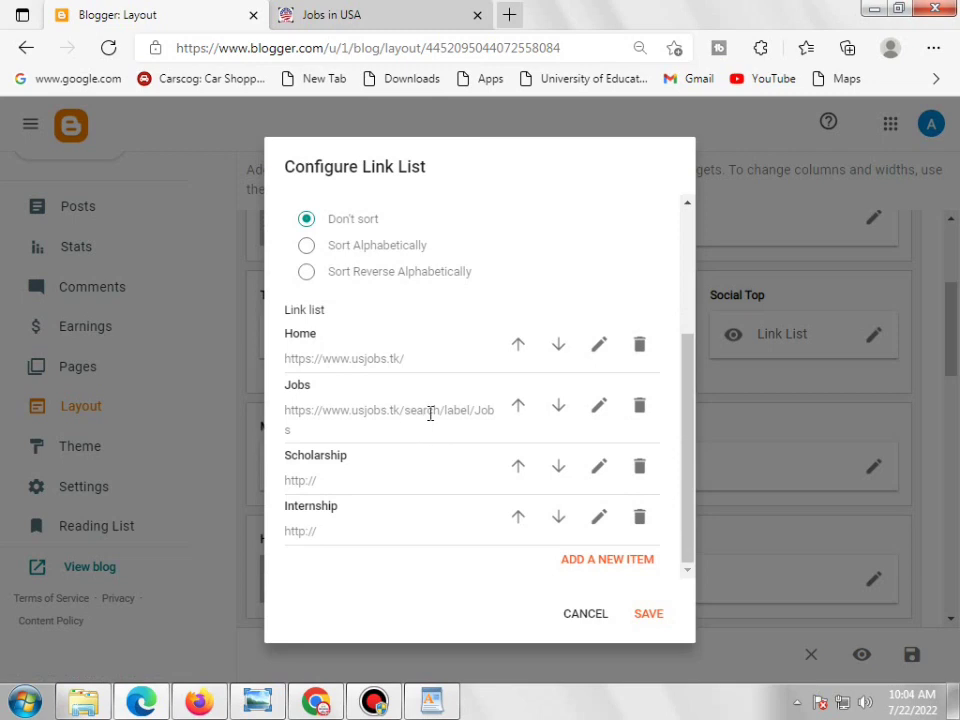
left_click(375, 12)
left_click(111, 15)
left_click(364, 12)
left_click(445, 49)
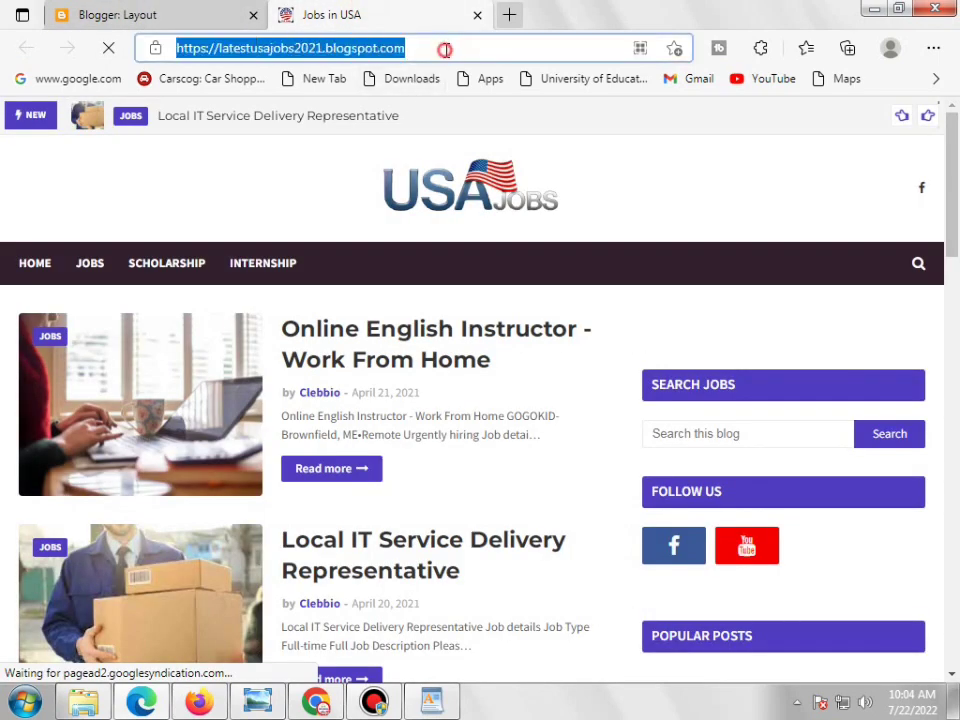
double_click(443, 49)
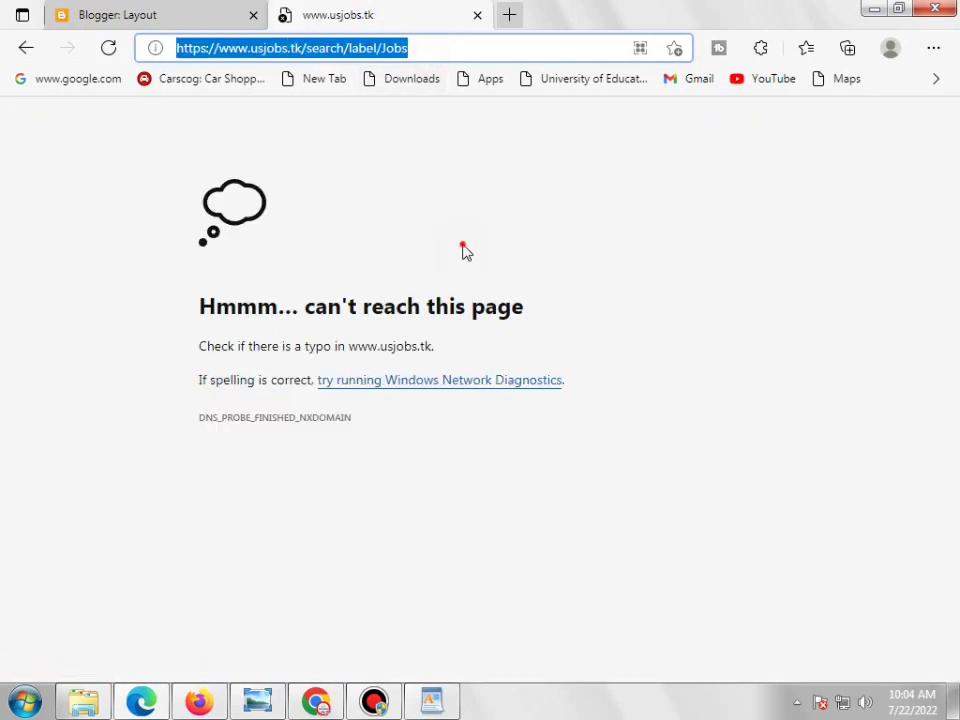
left_click(463, 250)
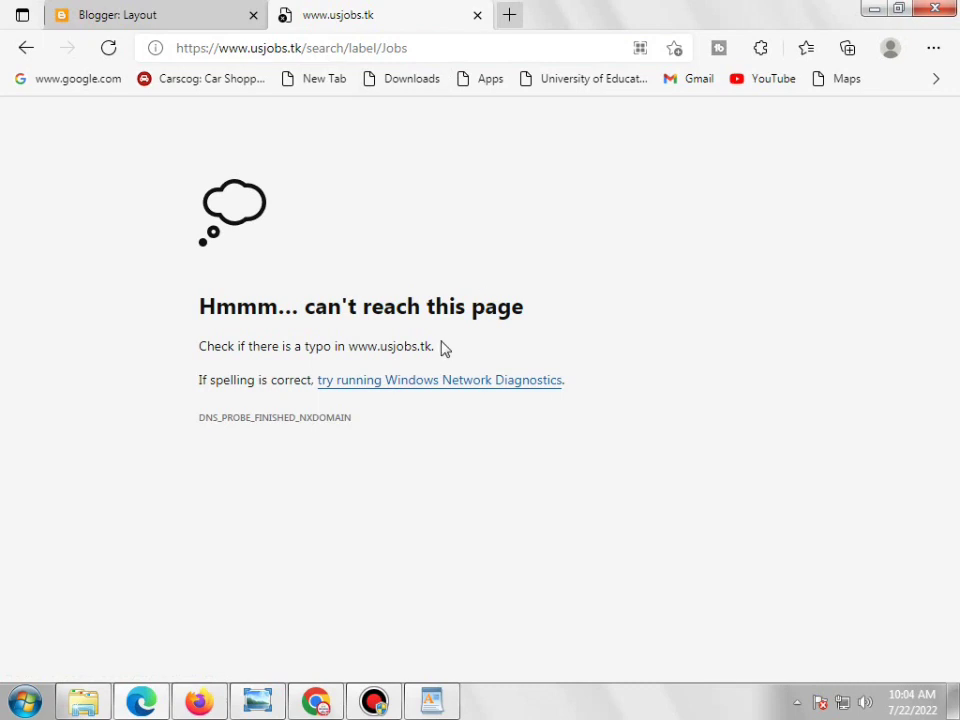
double_click(452, 47)
key("ctrl+a")
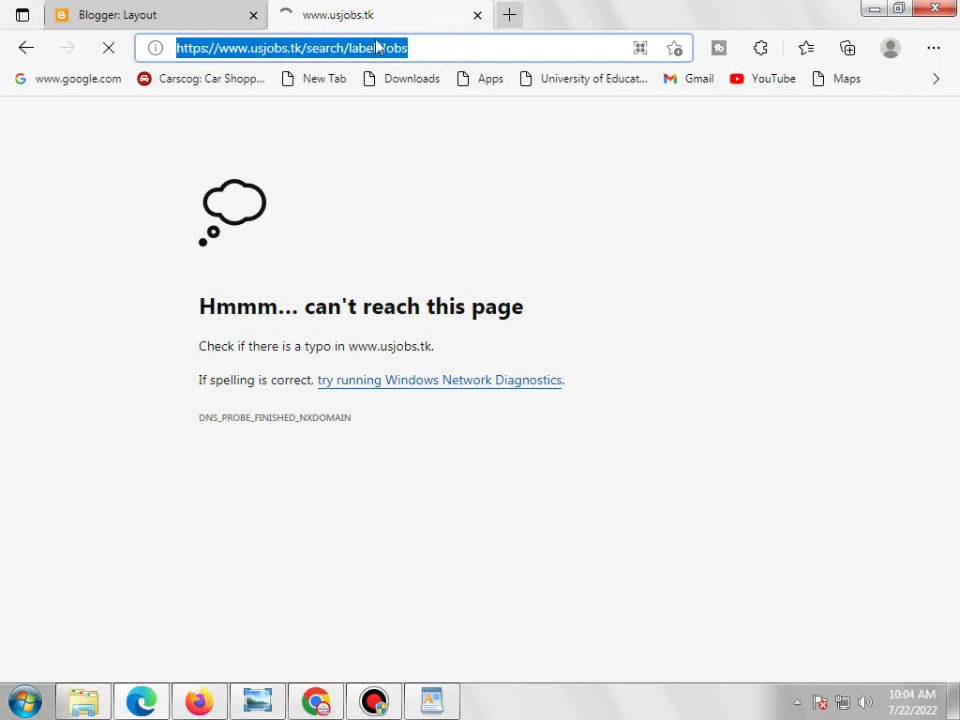
left_click(178, 12)
left_click(395, 8)
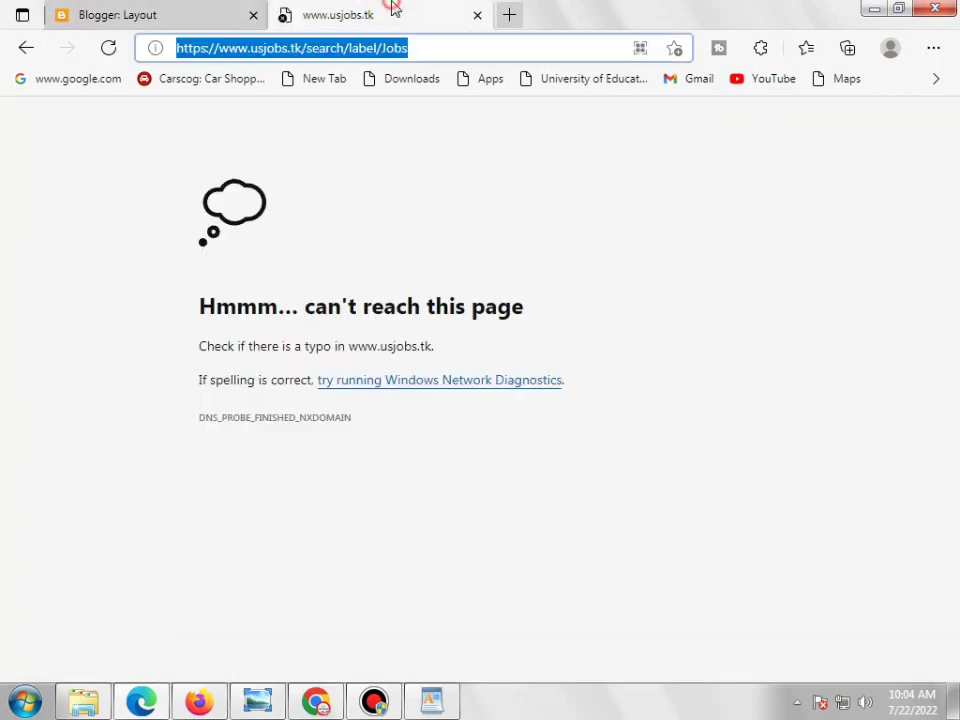
double_click(454, 50)
key("ctrl+a")
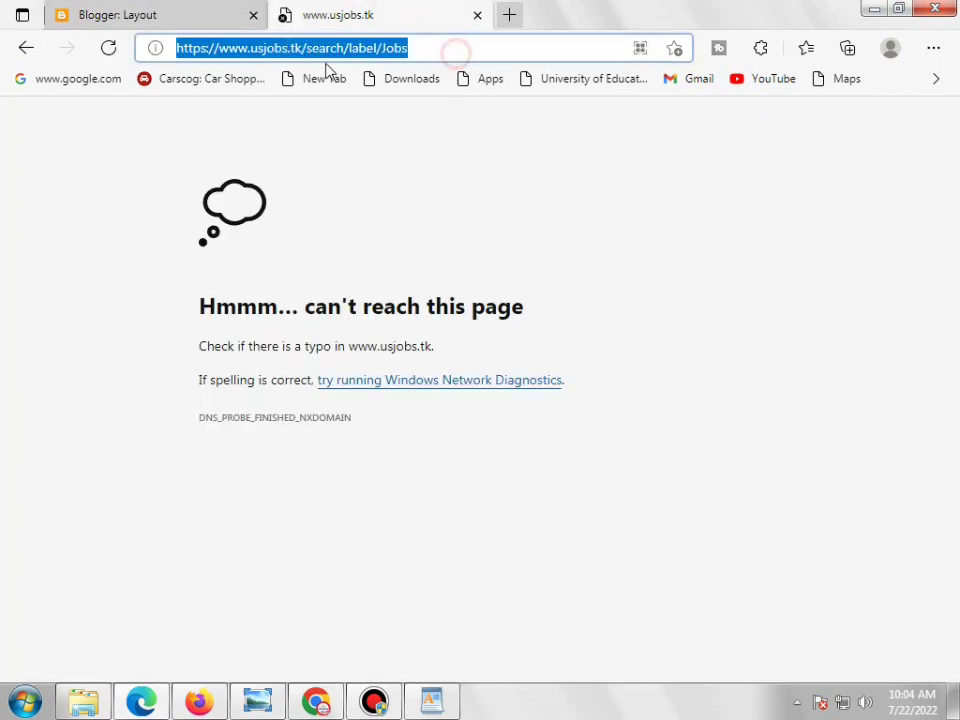
left_click(259, 50)
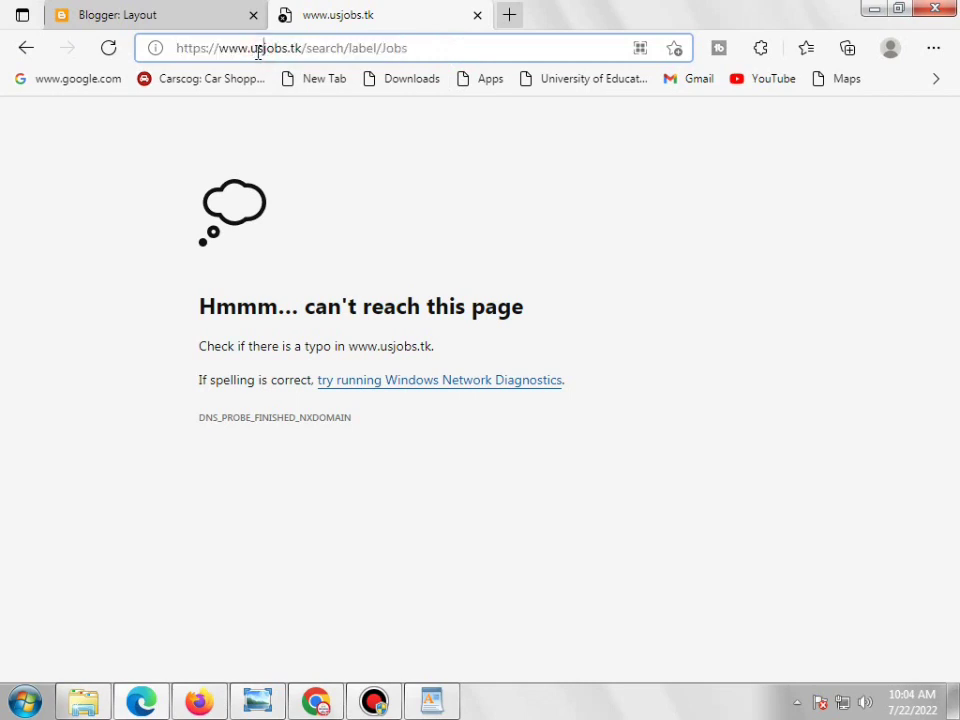
double_click(466, 50)
key("ctrl+a")
left_click(160, 15)
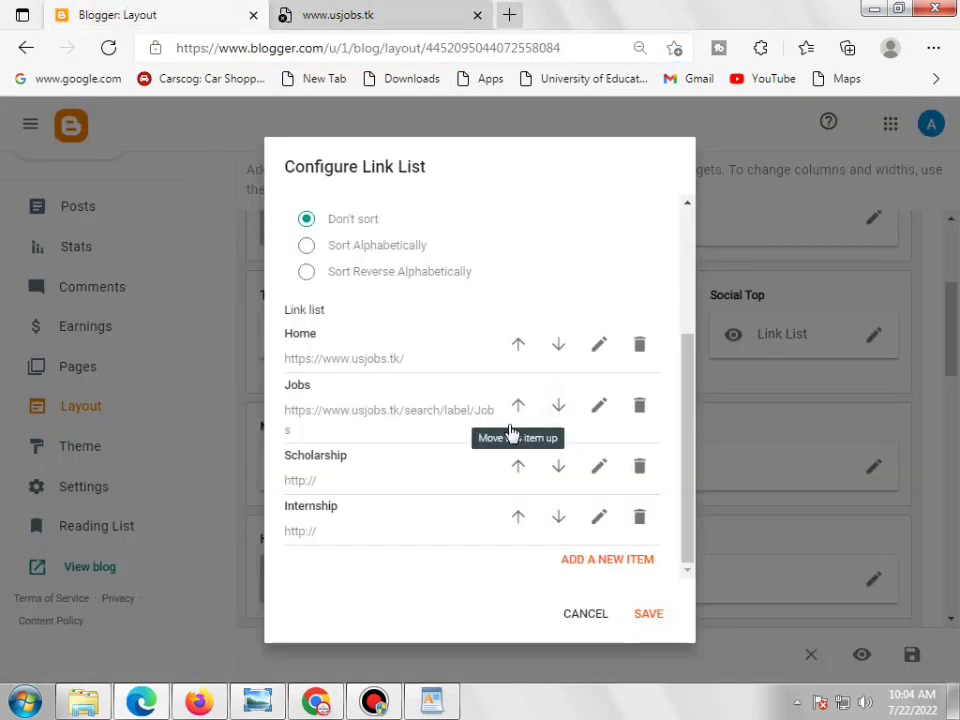
left_click(336, 15)
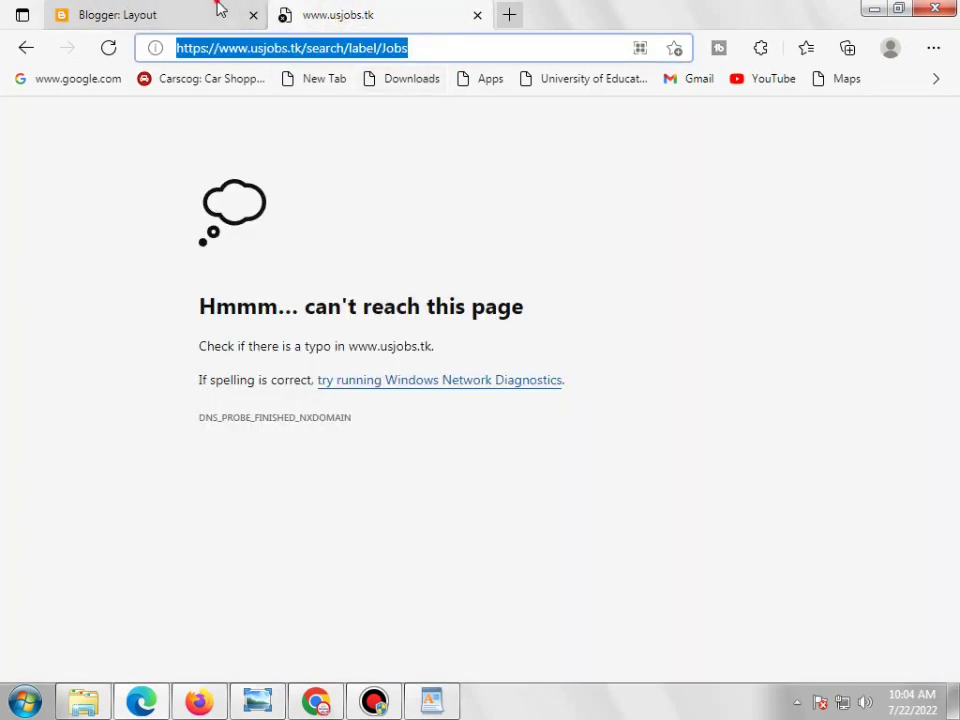
left_click(220, 10)
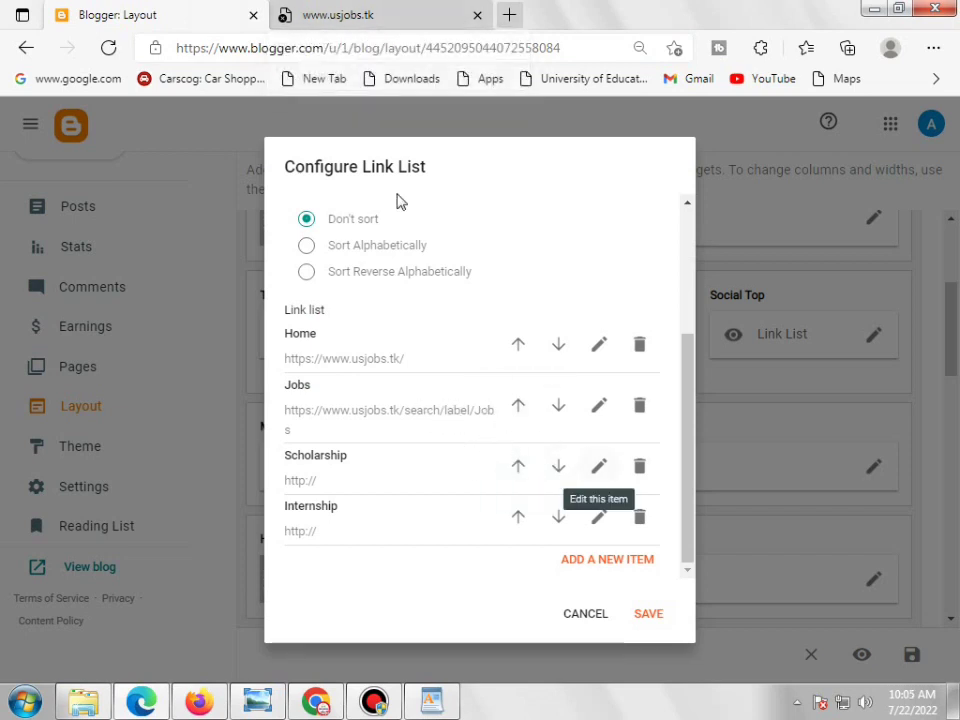
left_click(390, 16)
Select the full failing Jobs address, showing DNS_PROBE_FINISHED_NXDOMAIN, and recheck it against the Link List
left_click(471, 47)
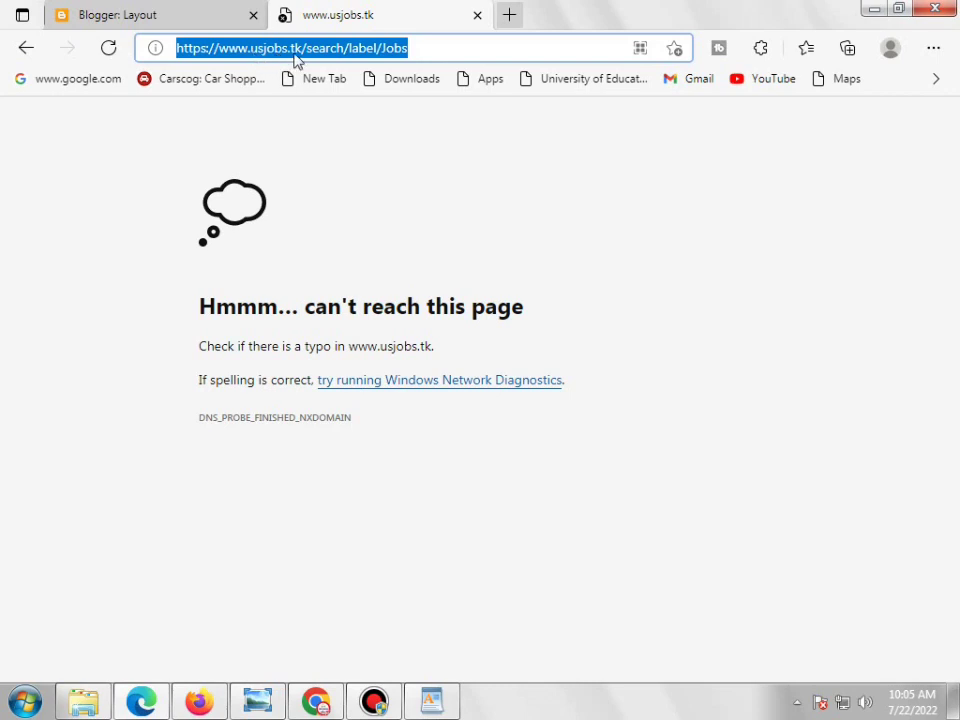
triple_click(441, 54)
double_click(441, 54)
left_click(441, 54)
double_click(441, 54)
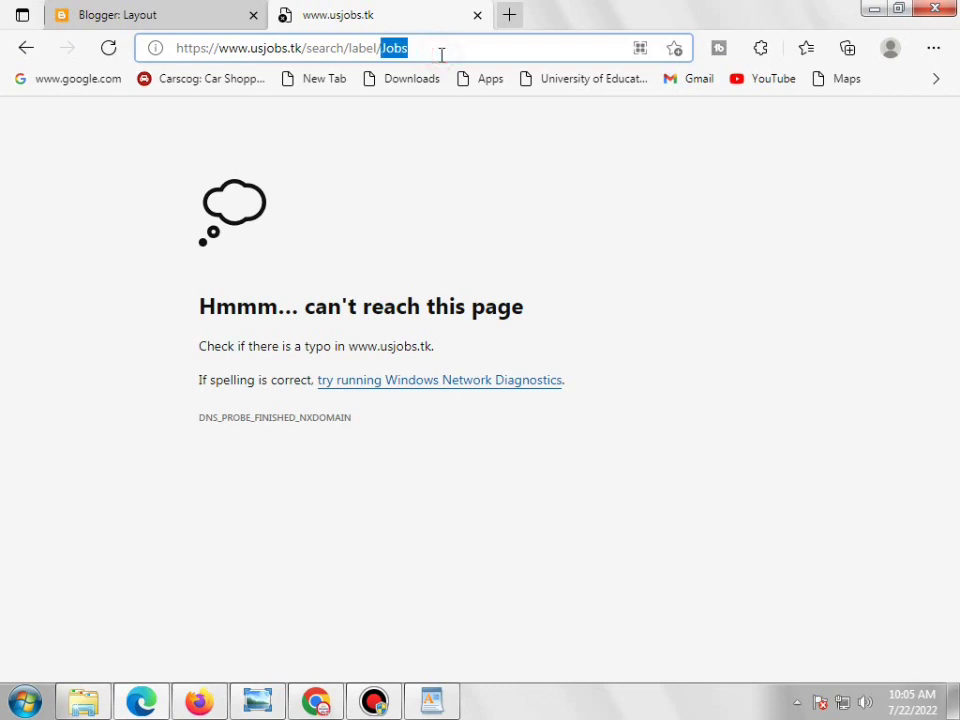
left_click(441, 54)
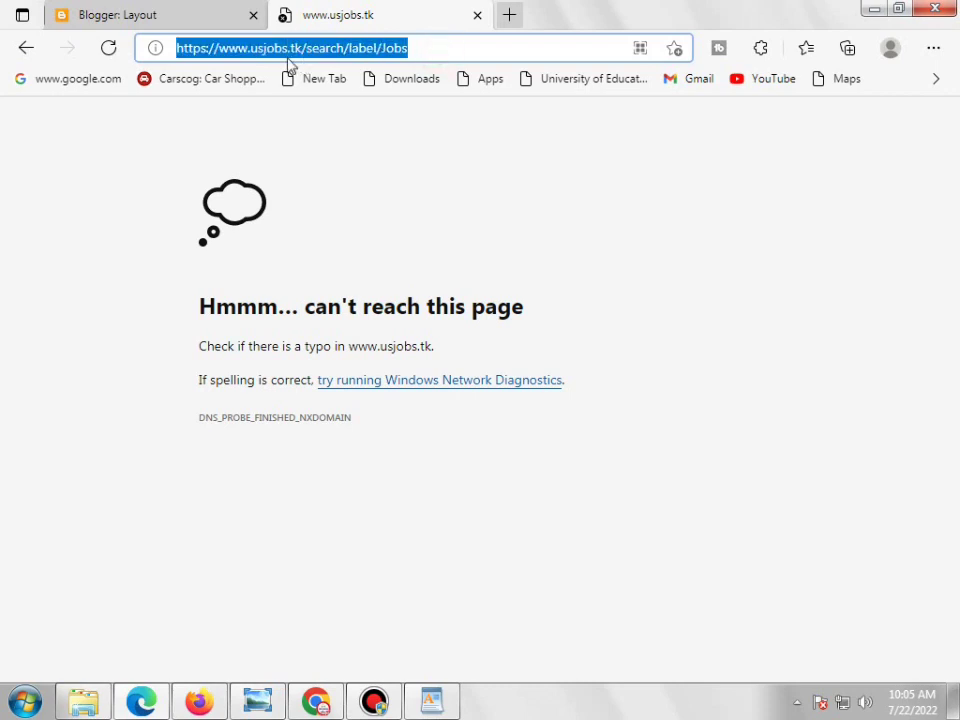
double_click(430, 55)
right_click(432, 58)
left_click(364, 54)
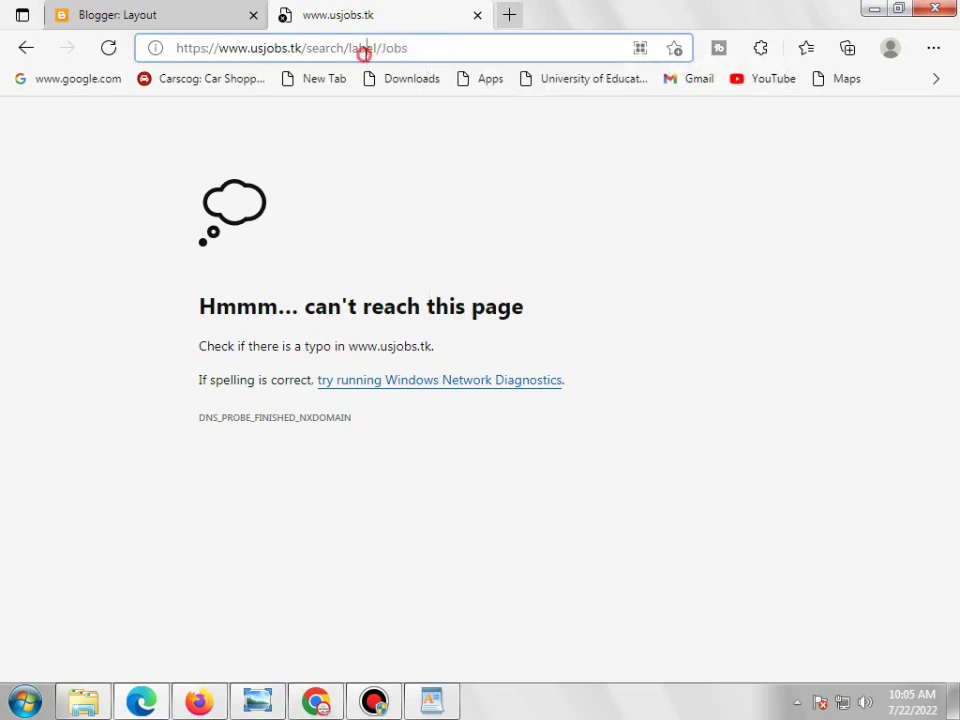
triple_click(364, 54)
right_click(365, 57)
left_click(97, 8)
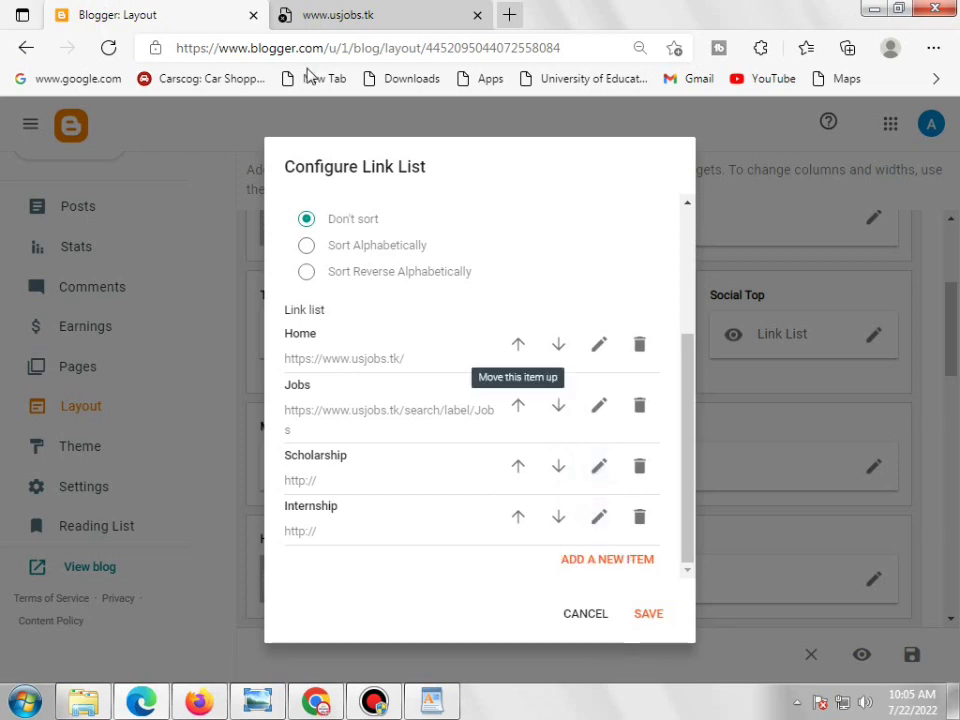
left_click(315, 17)
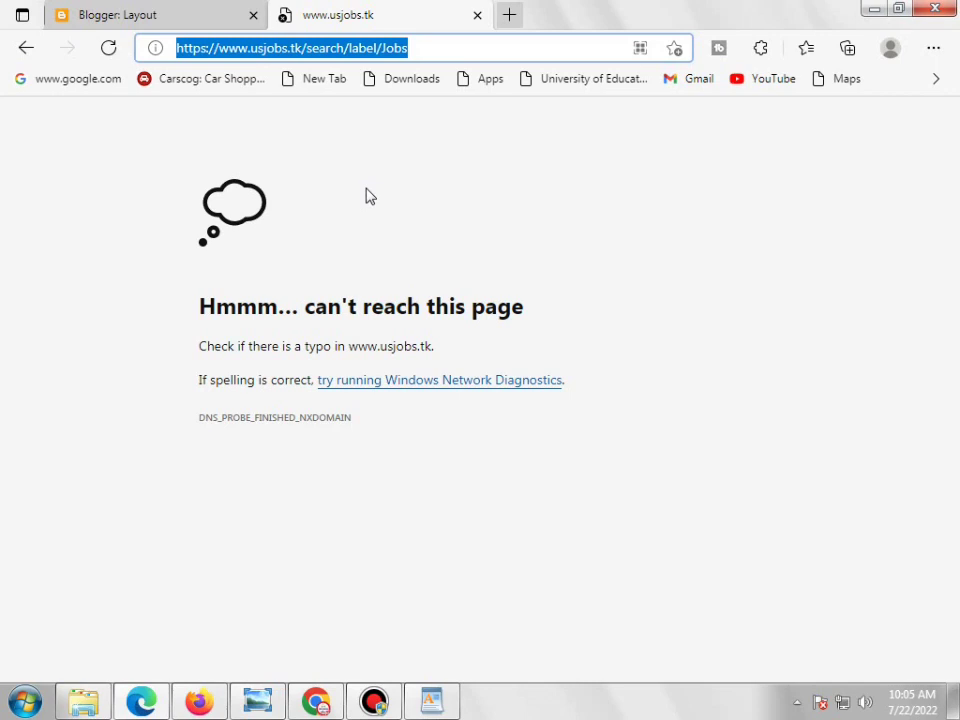
mouse_move(272, 708)
left_click(268, 621)
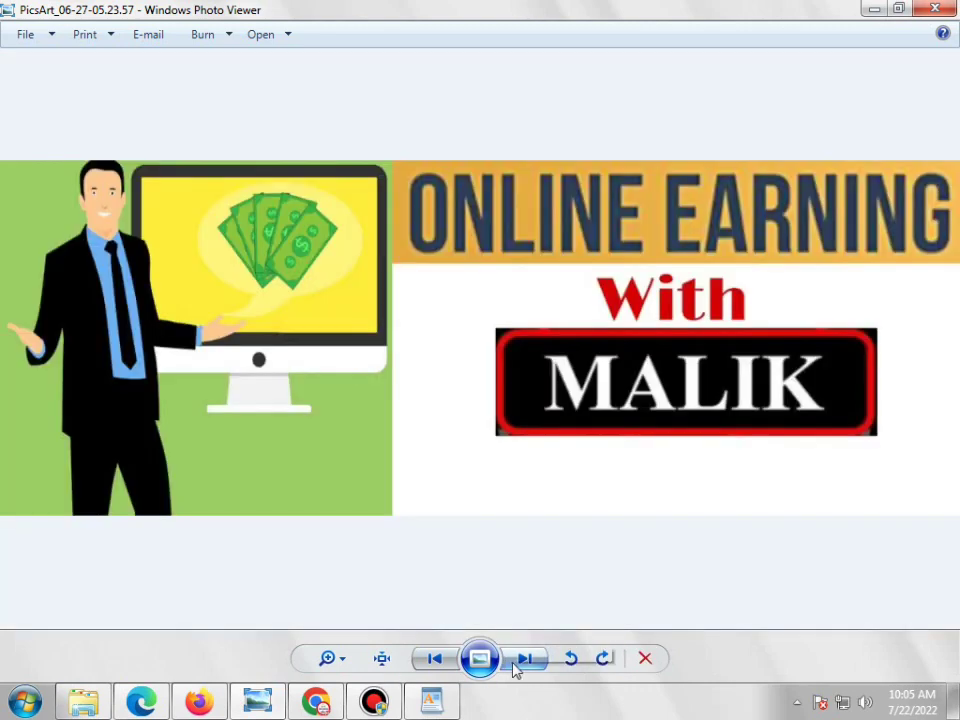
left_click(516, 664)
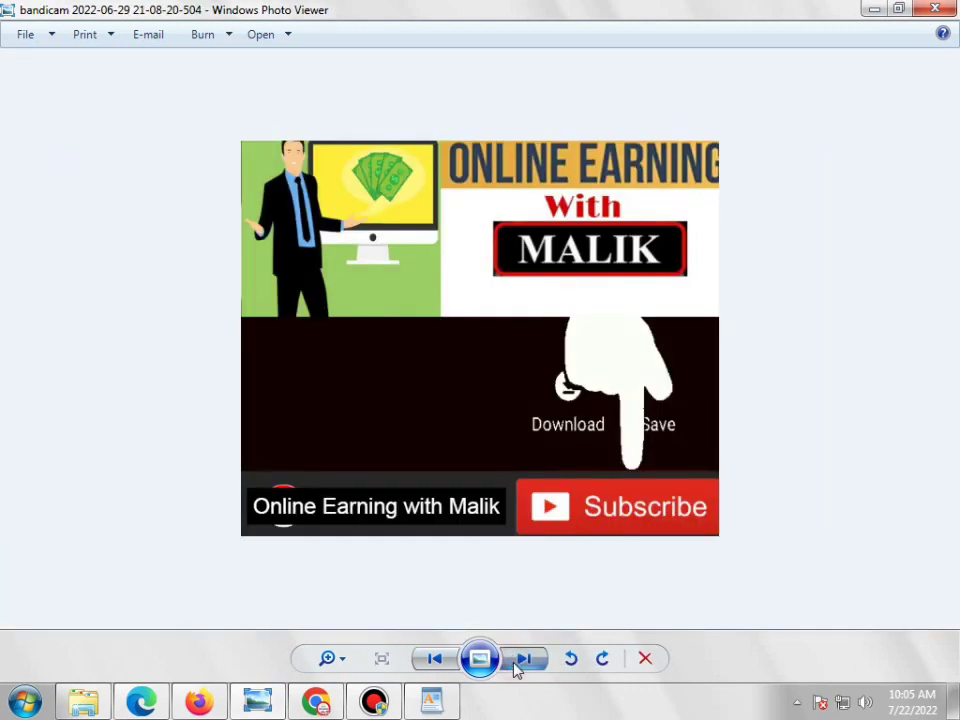
left_click(515, 665)
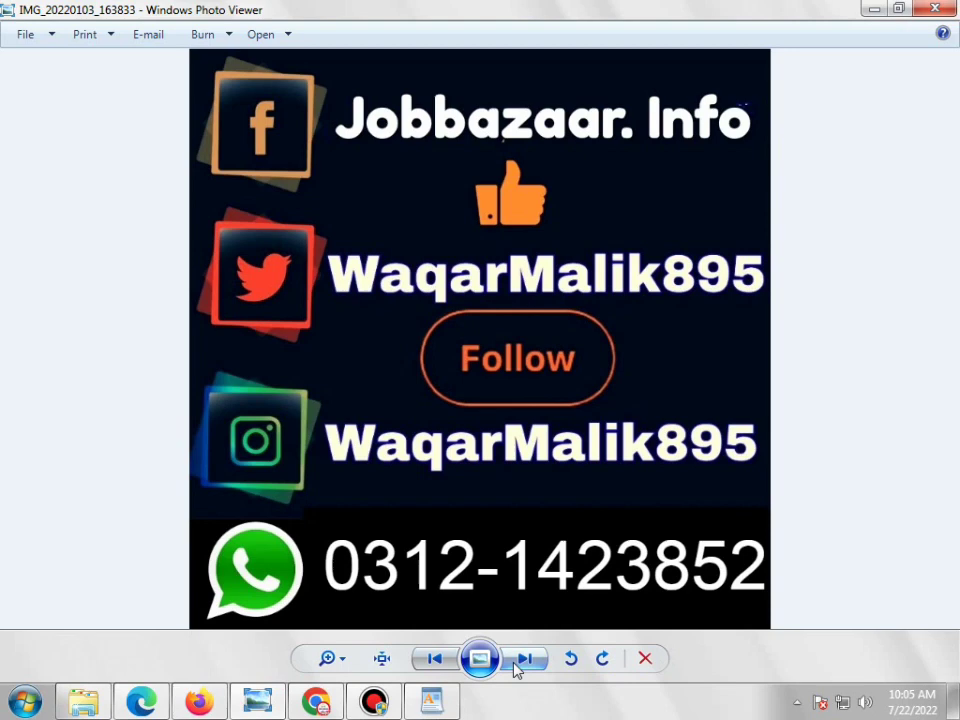
left_click(432, 662)
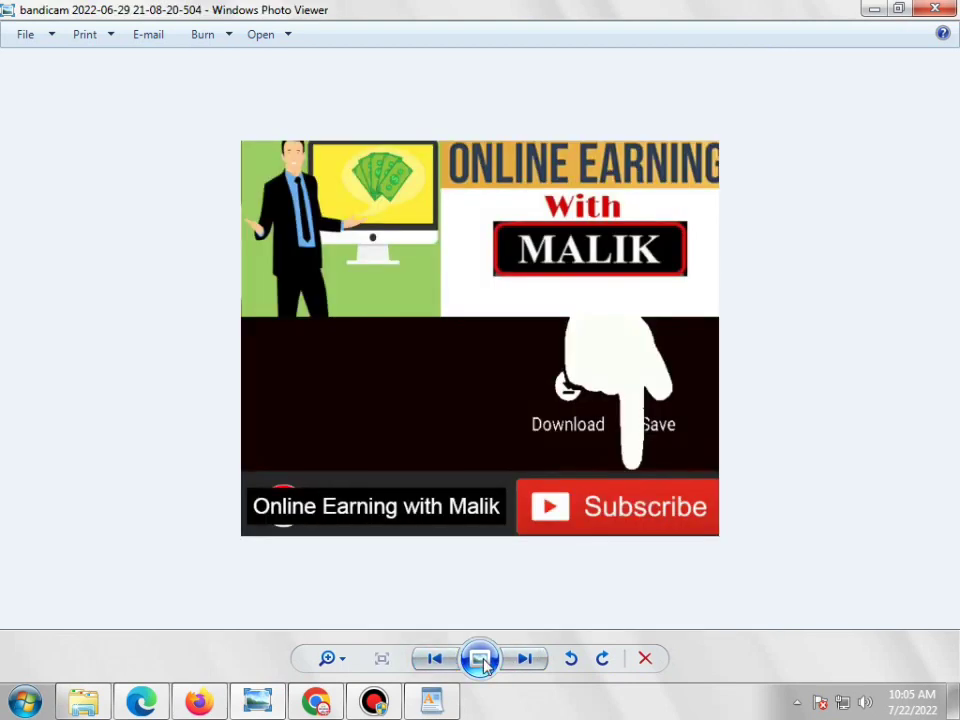